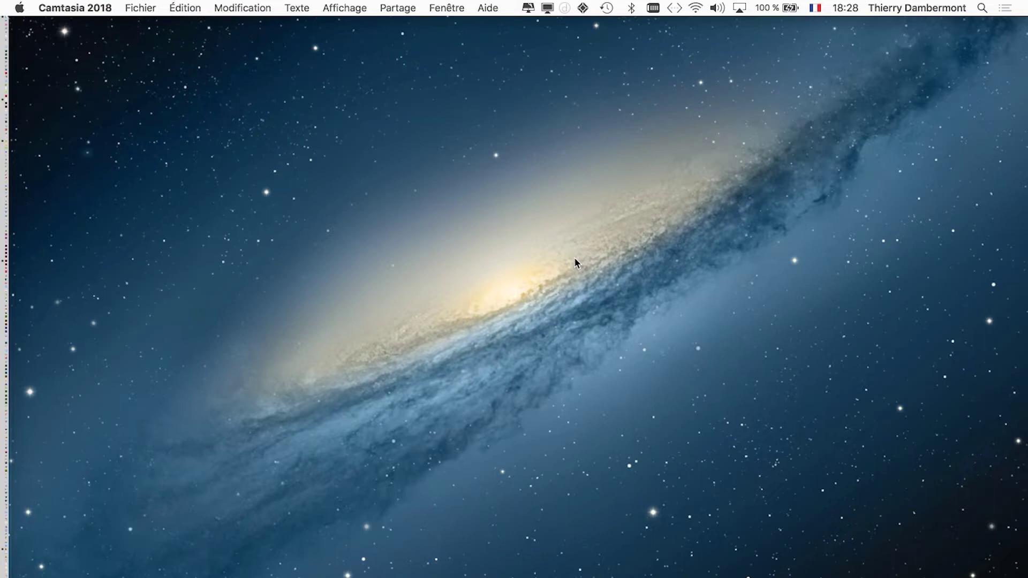
Switch to Adobe InDesign and start a new document using the Web presets
key("super+Tab")
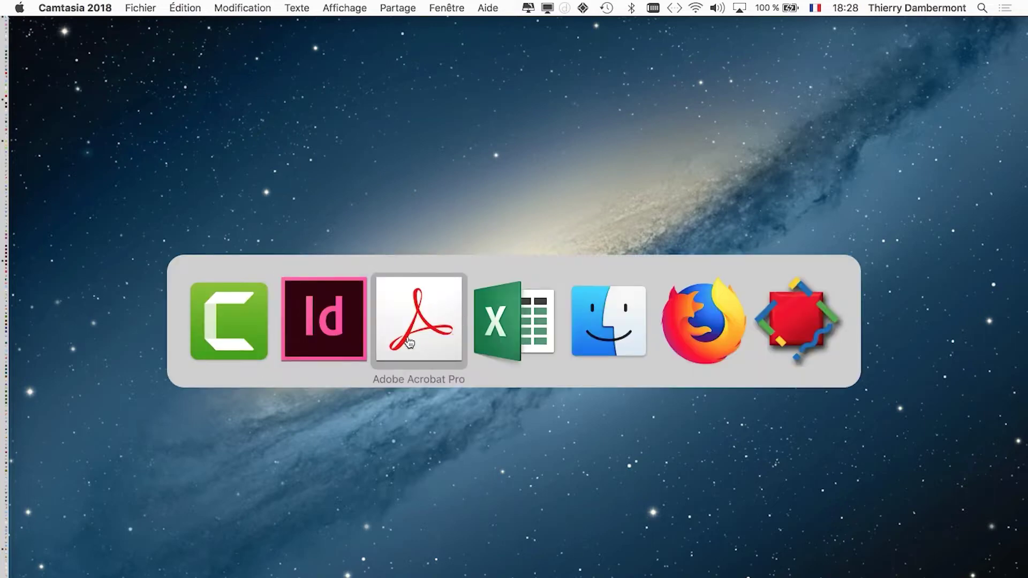
left_click(332, 343)
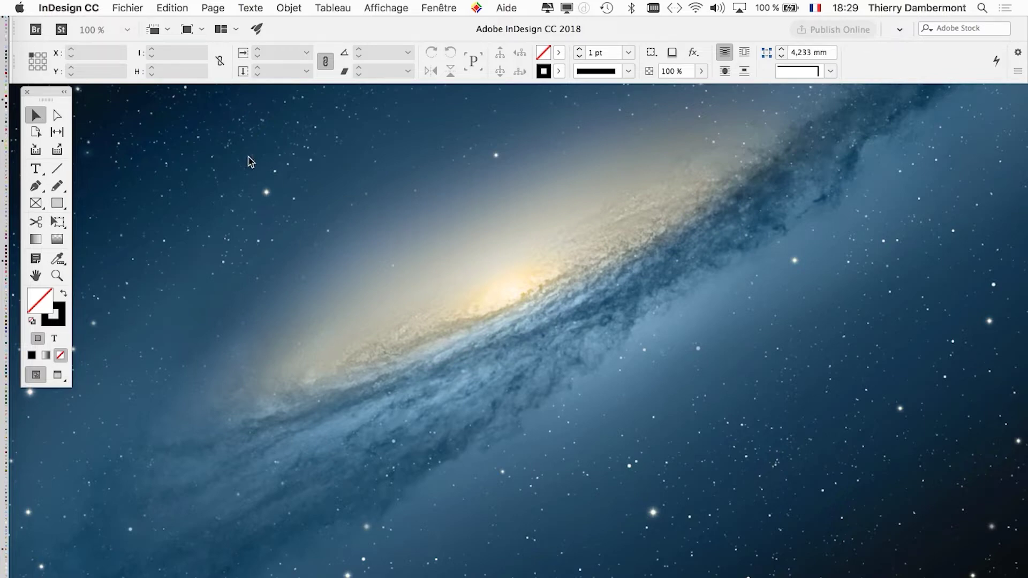
left_click(127, 7)
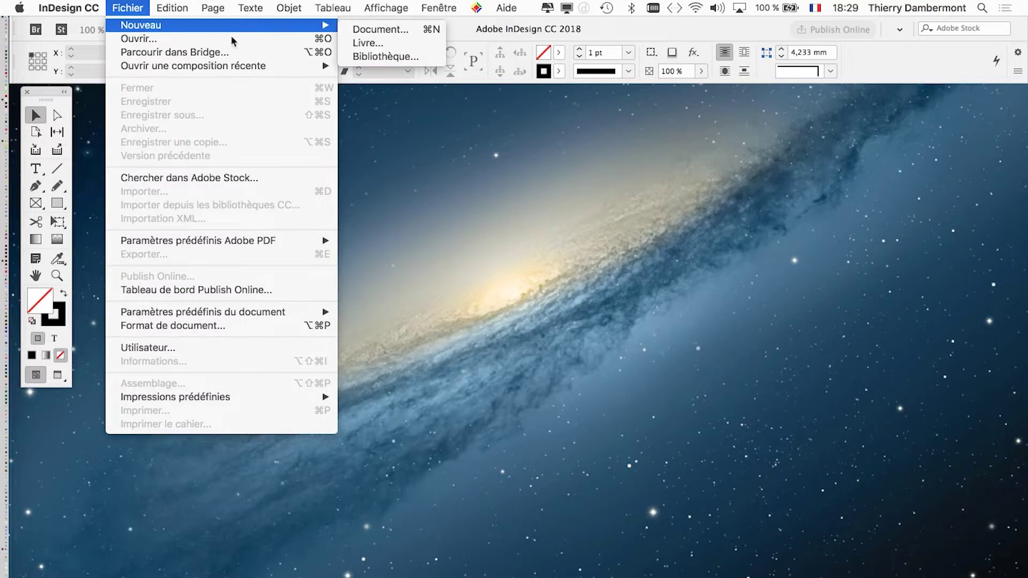
mouse_move(308, 25)
left_click(370, 31)
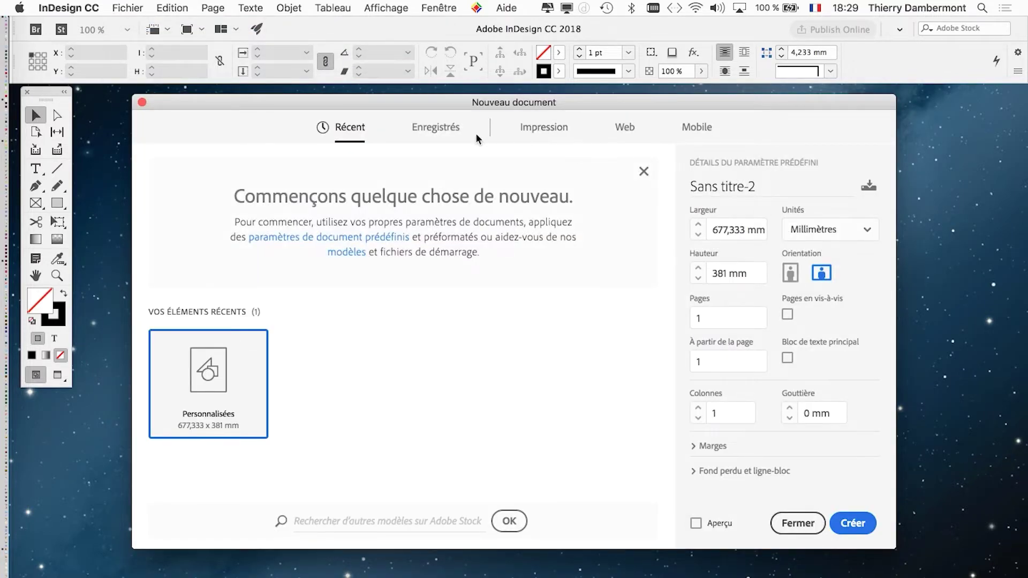
left_click(625, 129)
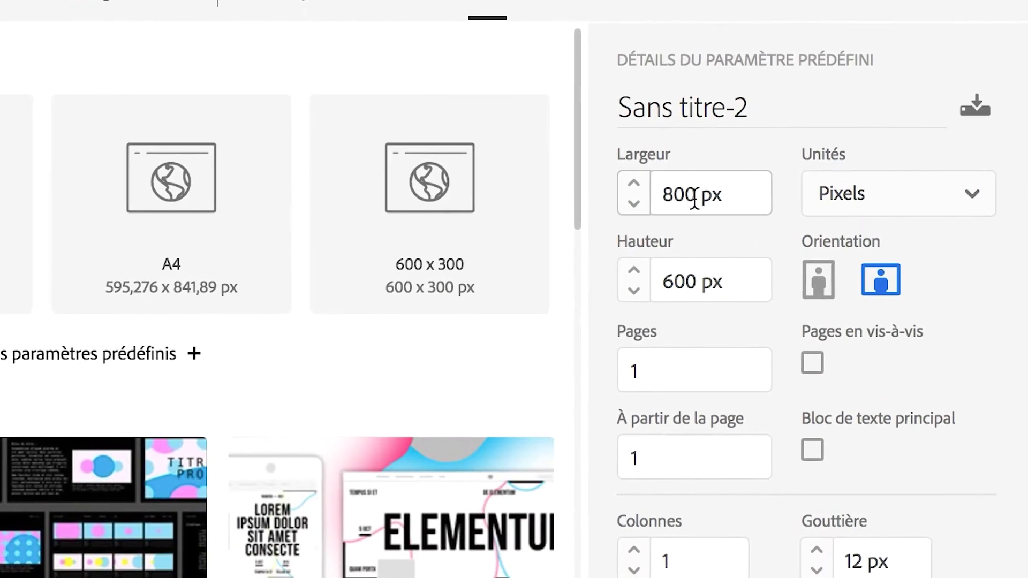
Set the page size to 1920 px wide by 1080 px high and create the document
double_click(694, 198)
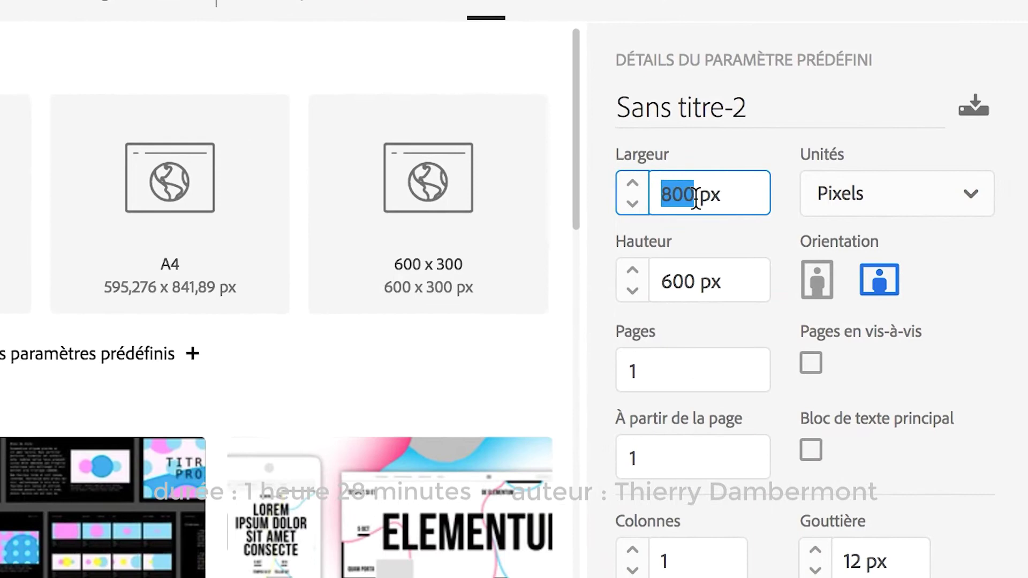
triple_click(694, 198)
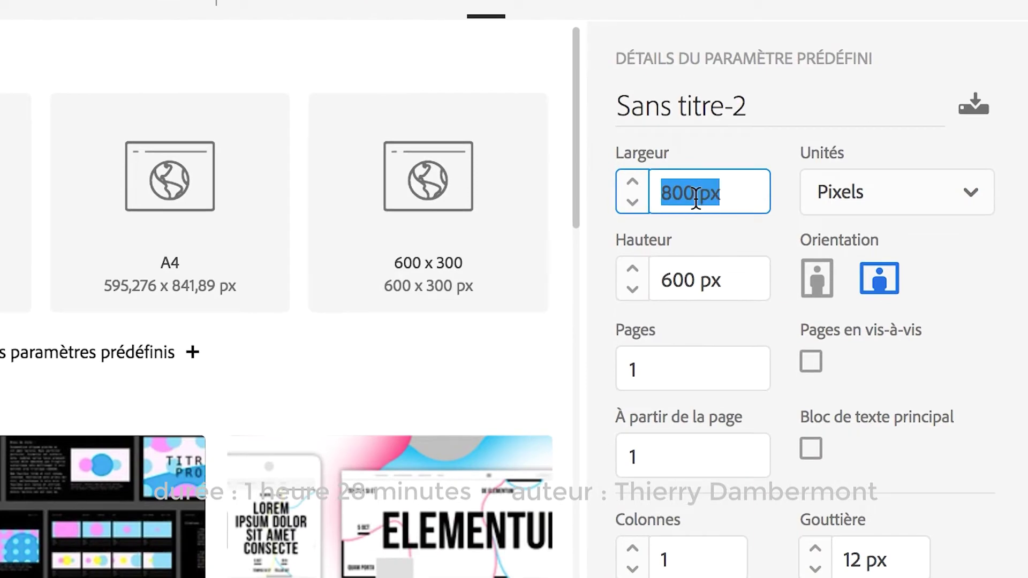
left_click(691, 197)
double_click(682, 195)
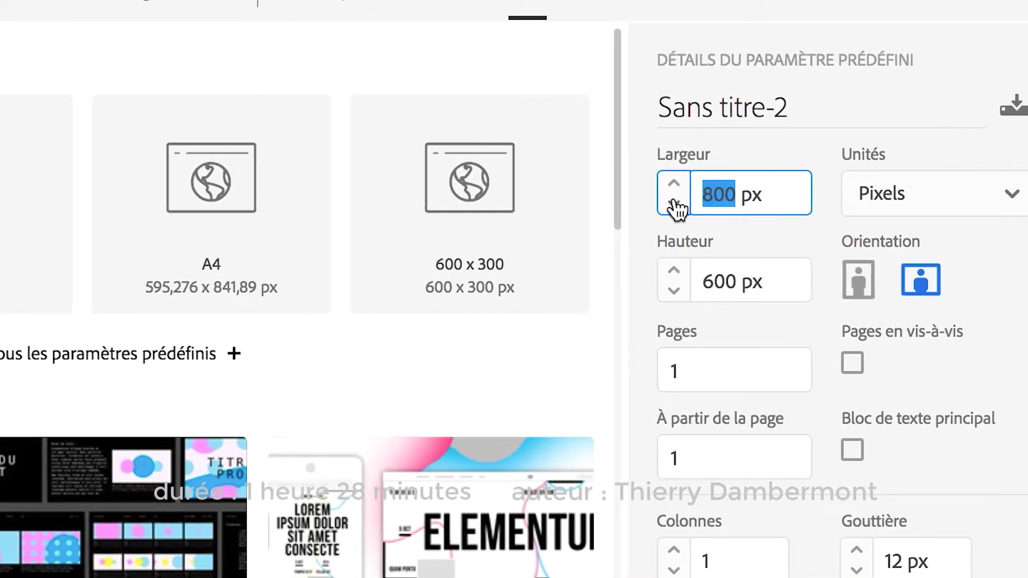
type("1920")
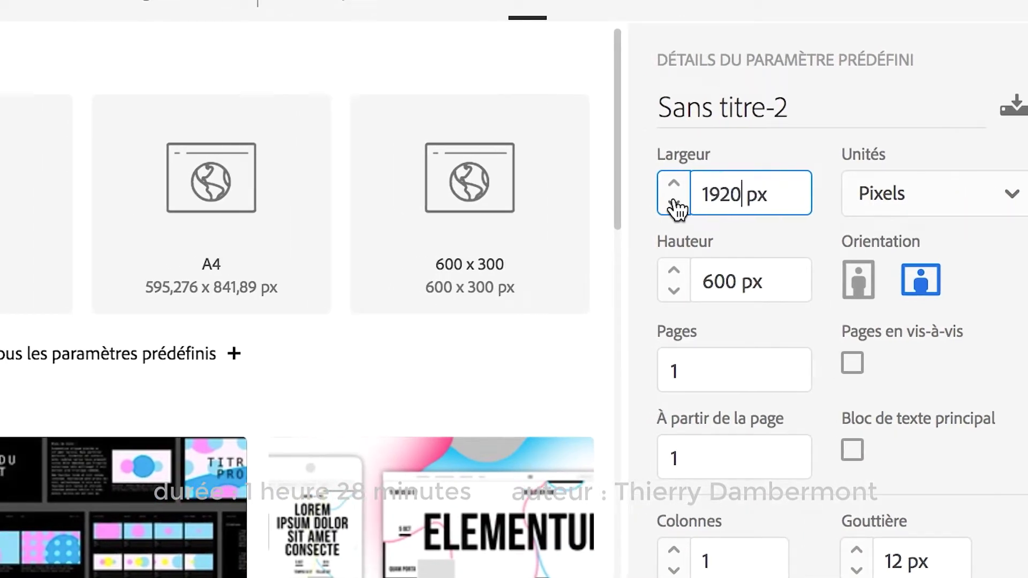
key("Tab")
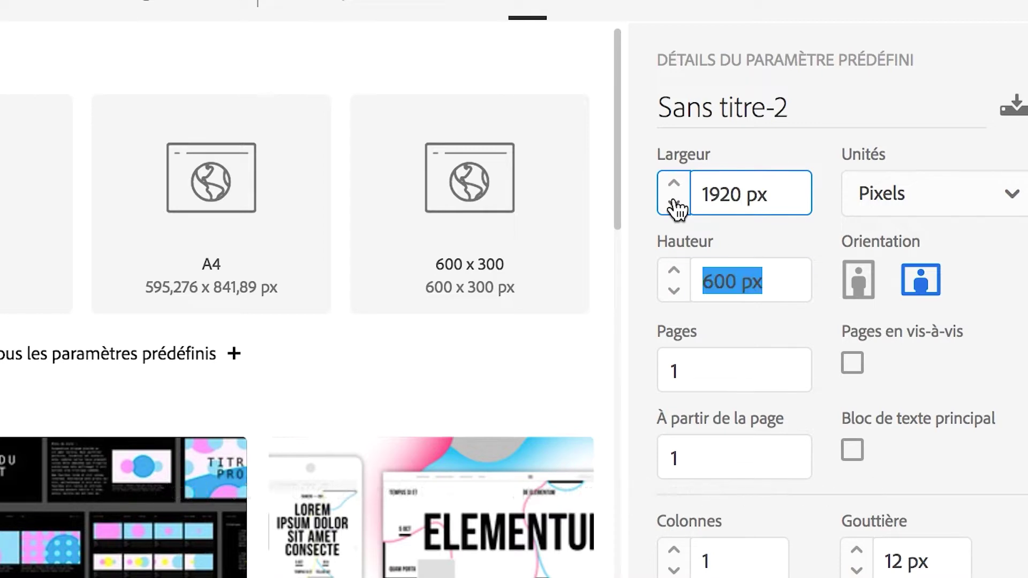
type("1080")
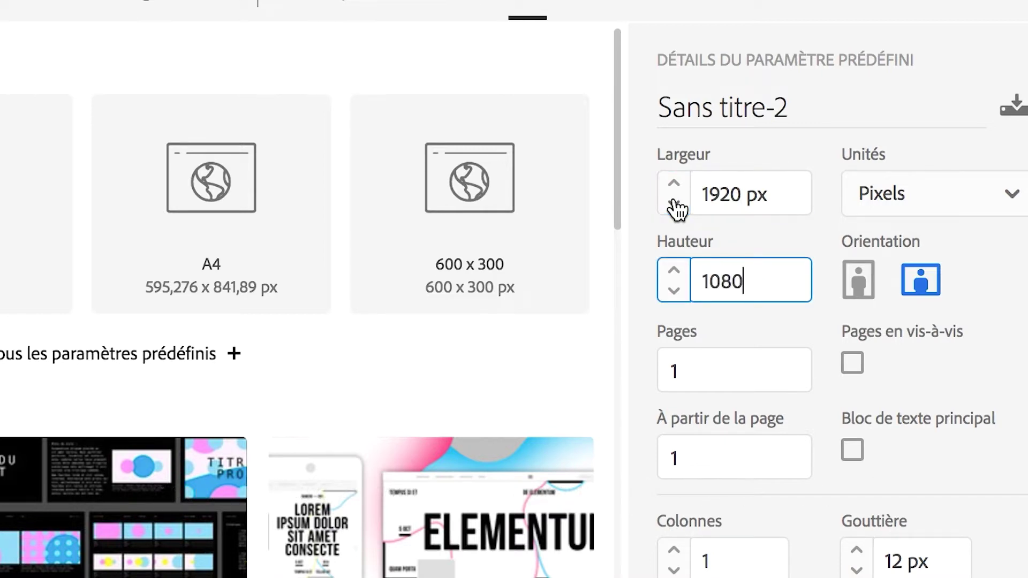
key("Tab")
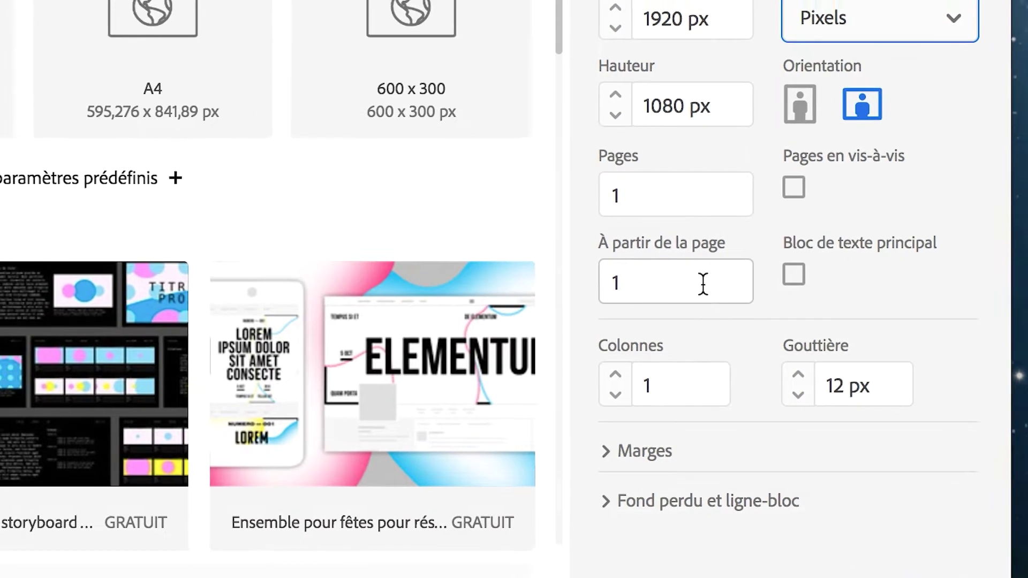
double_click(670, 274)
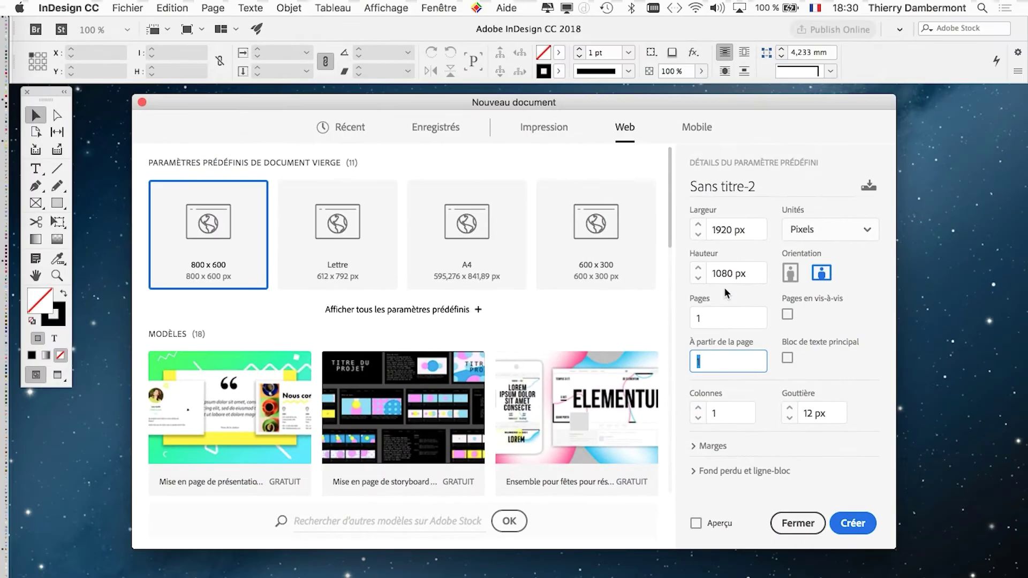
left_click(851, 523)
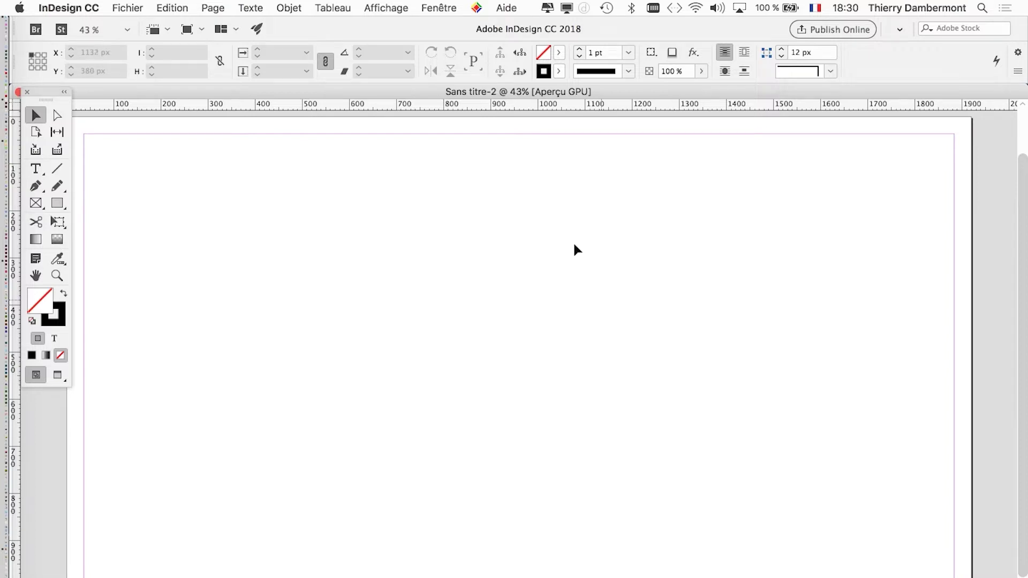
Display the Pages panel and place it over the document page
left_click(439, 7)
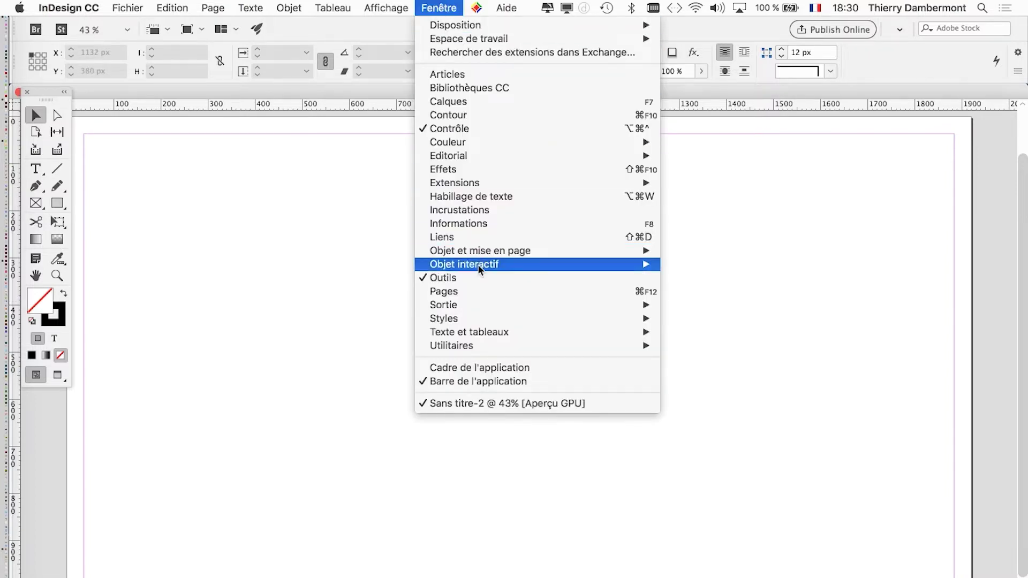
left_click(502, 292)
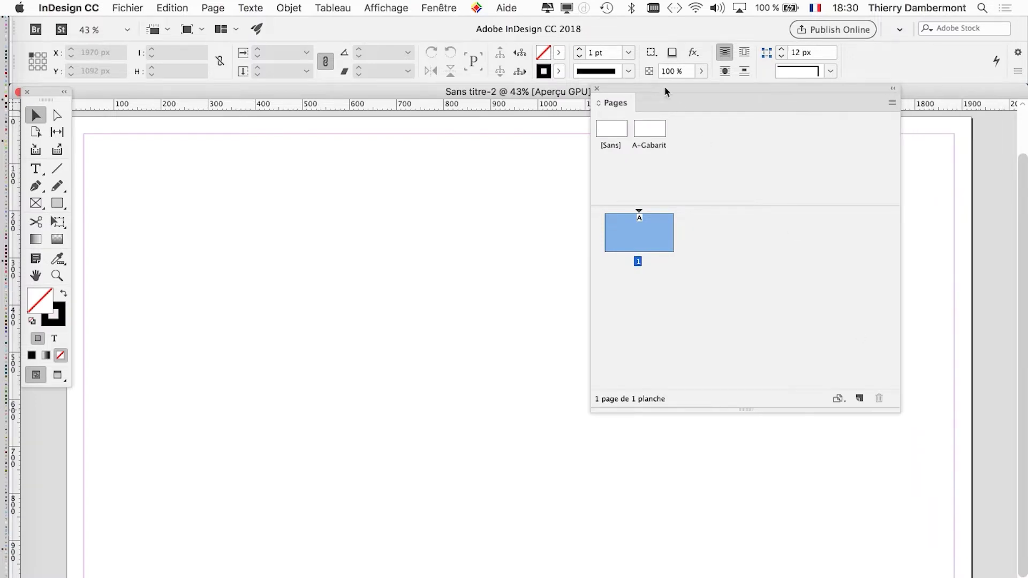
left_click_drag(627, 92, 557, 238)
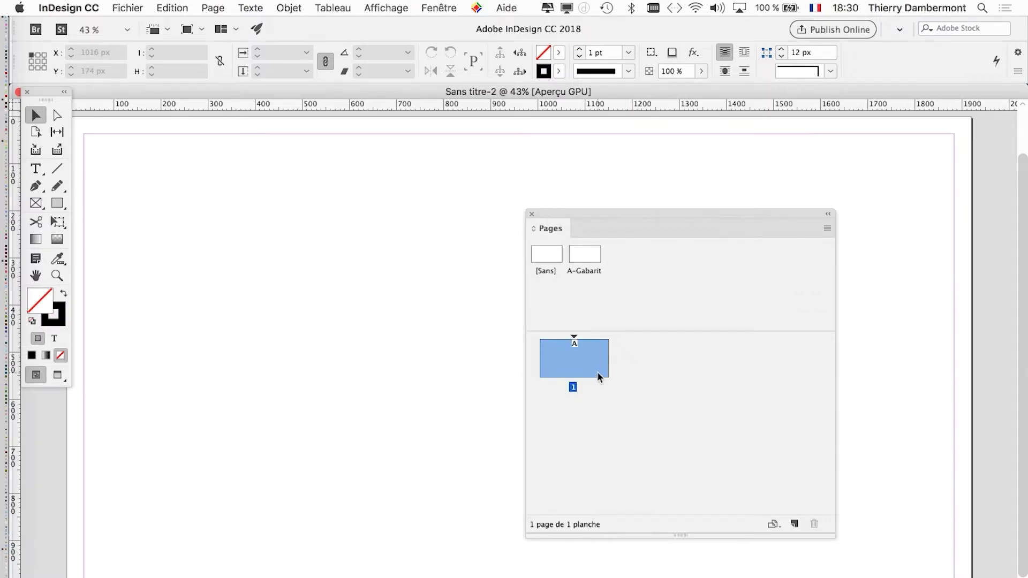
Open the A-Gabarit master page for editing and move the Pages panel aside
mouse_move(600, 373)
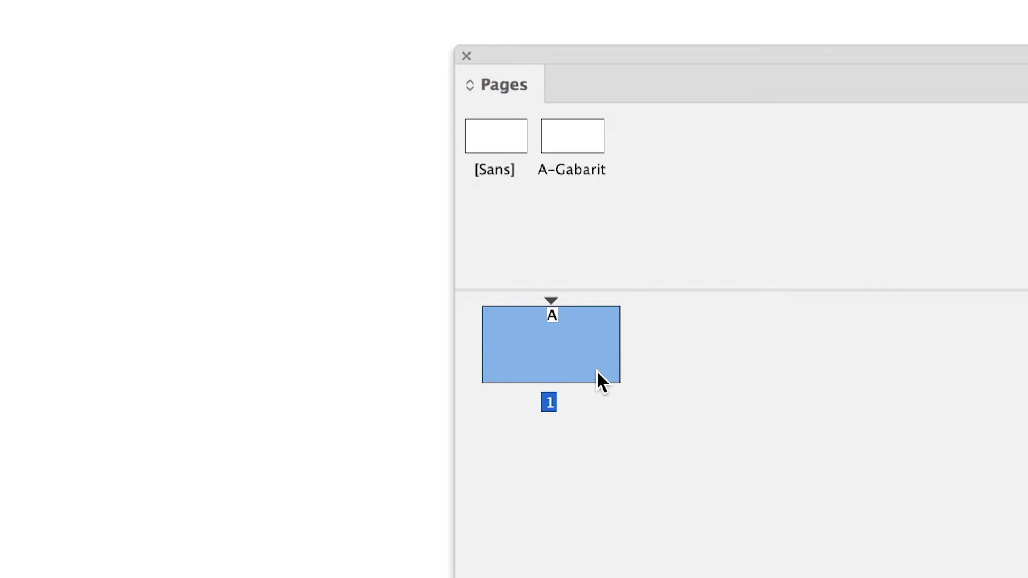
left_click(583, 147)
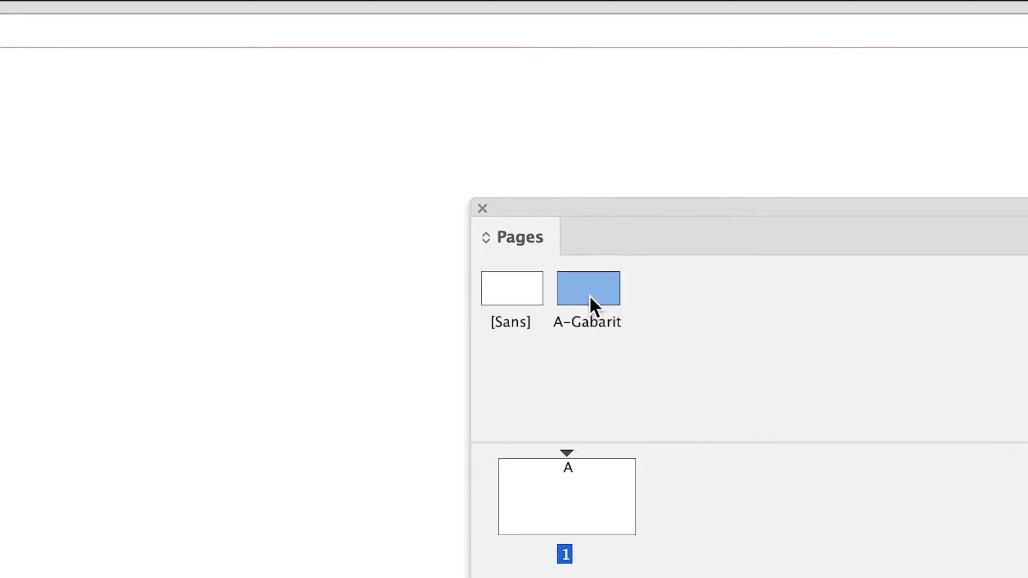
left_click(593, 298)
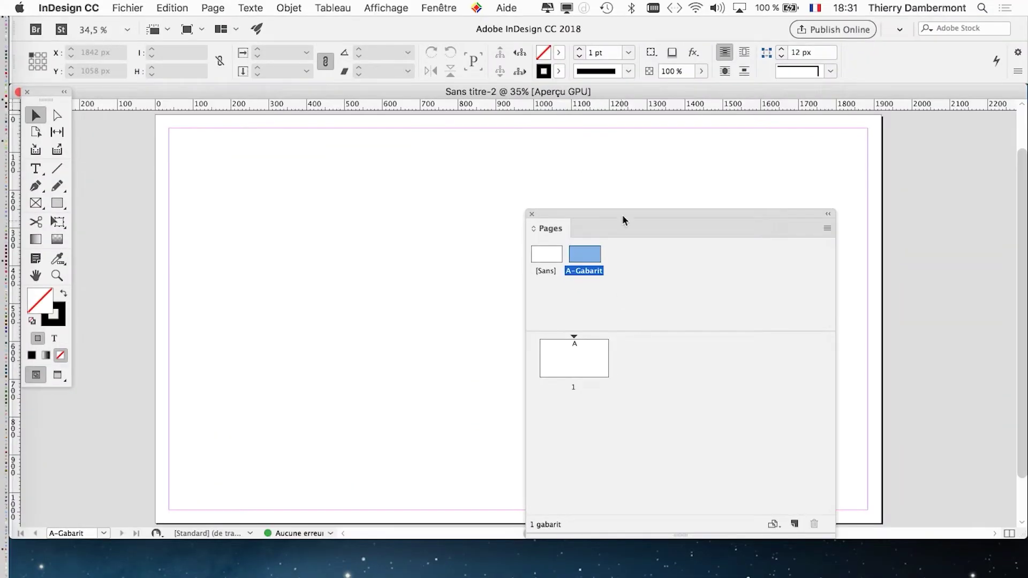
left_click_drag(622, 220, 738, 256)
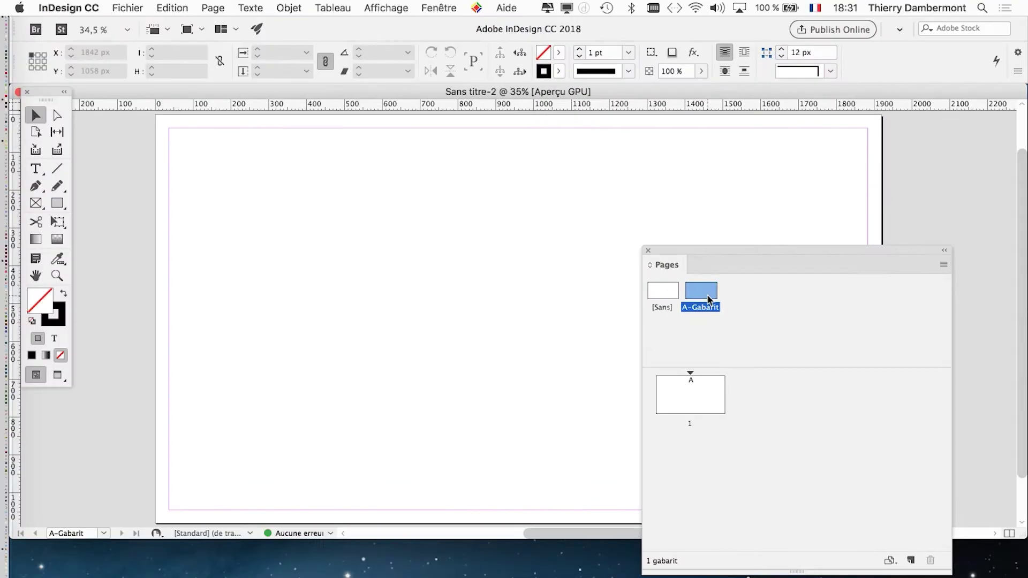
Set all four margins of the A-Gabarit master page to 0 px and return to page 1
left_click(211, 7)
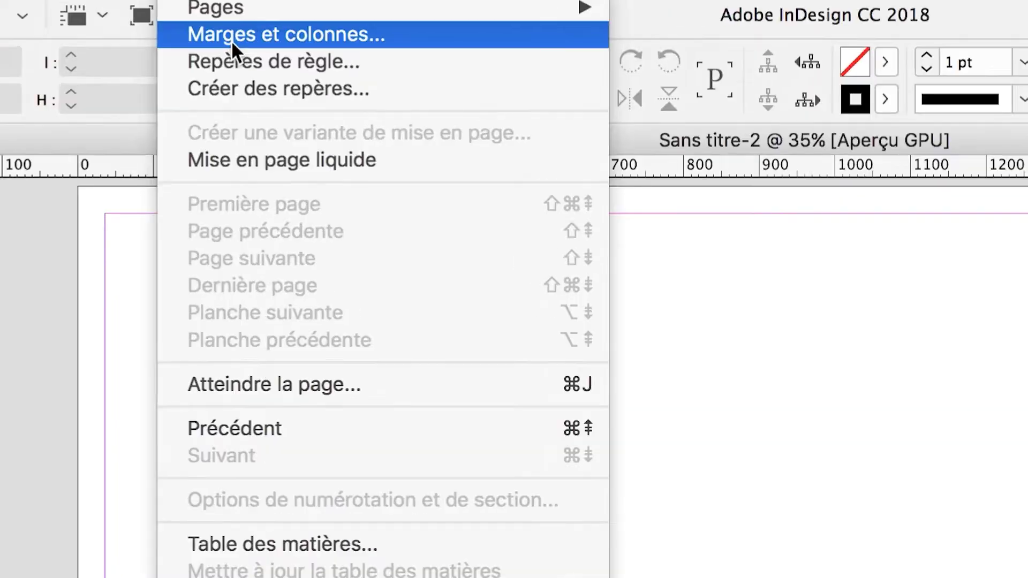
left_click(232, 40)
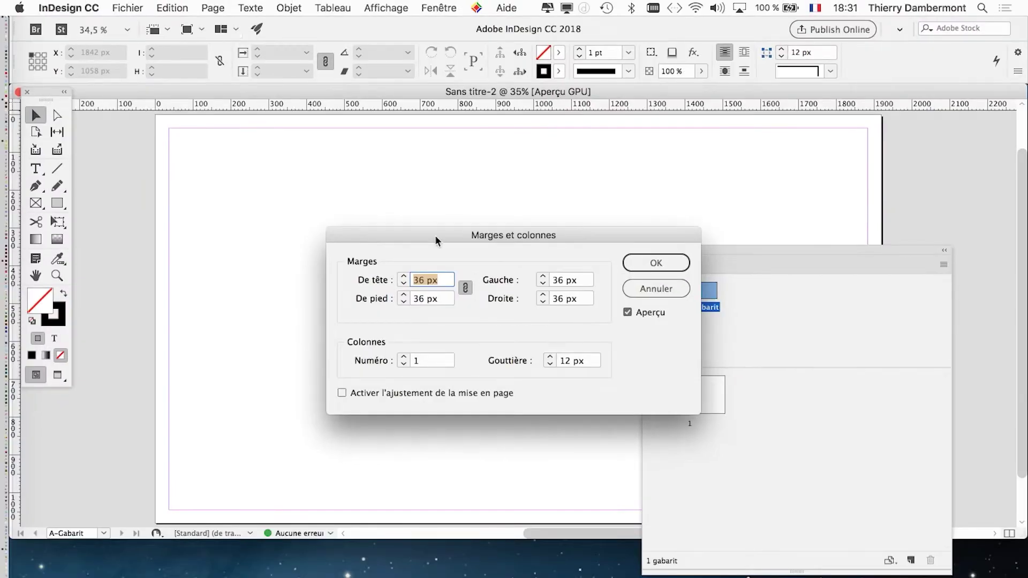
left_click_drag(435, 238, 330, 197)
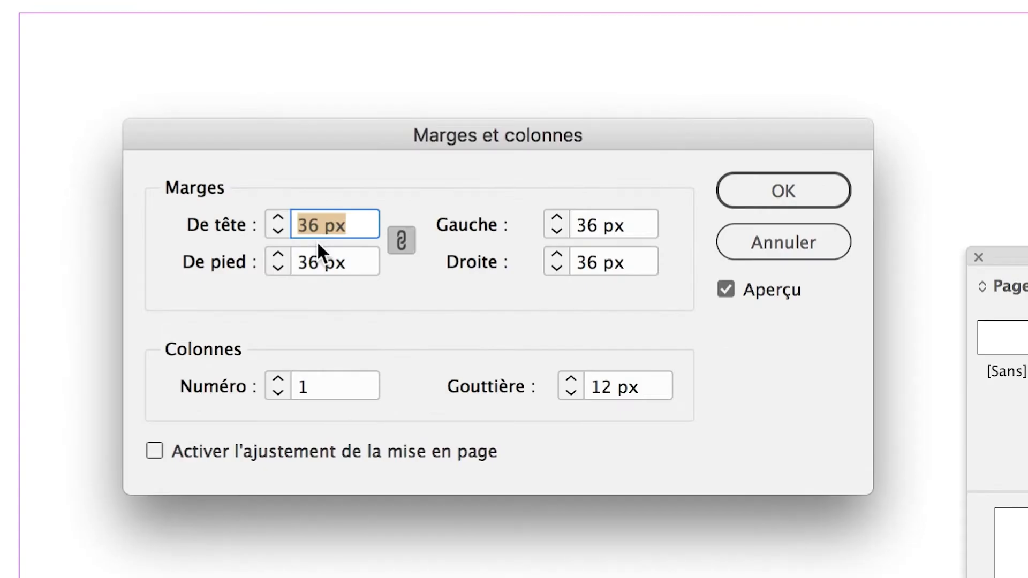
type("0")
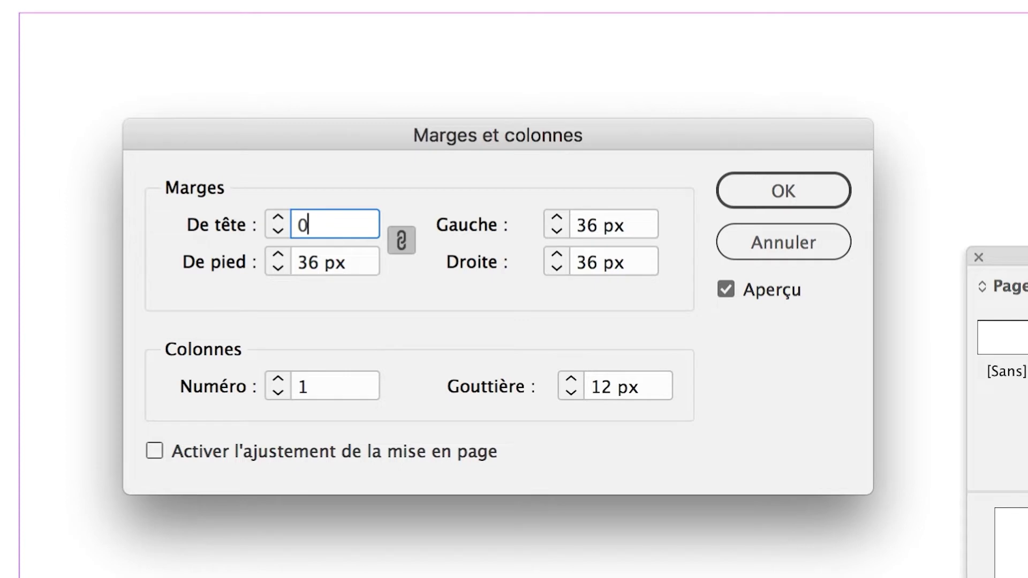
key("Tab")
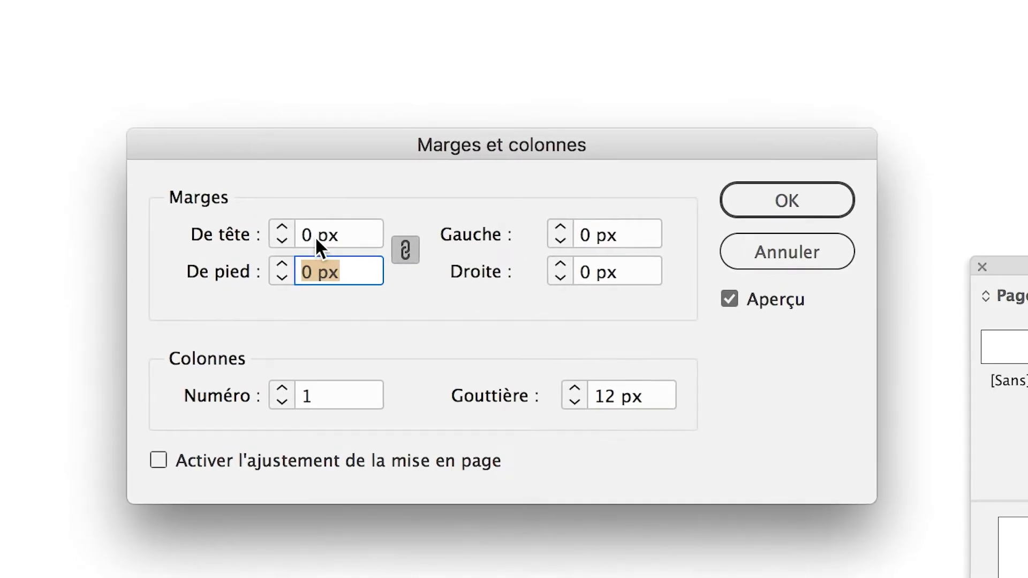
double_click(300, 234)
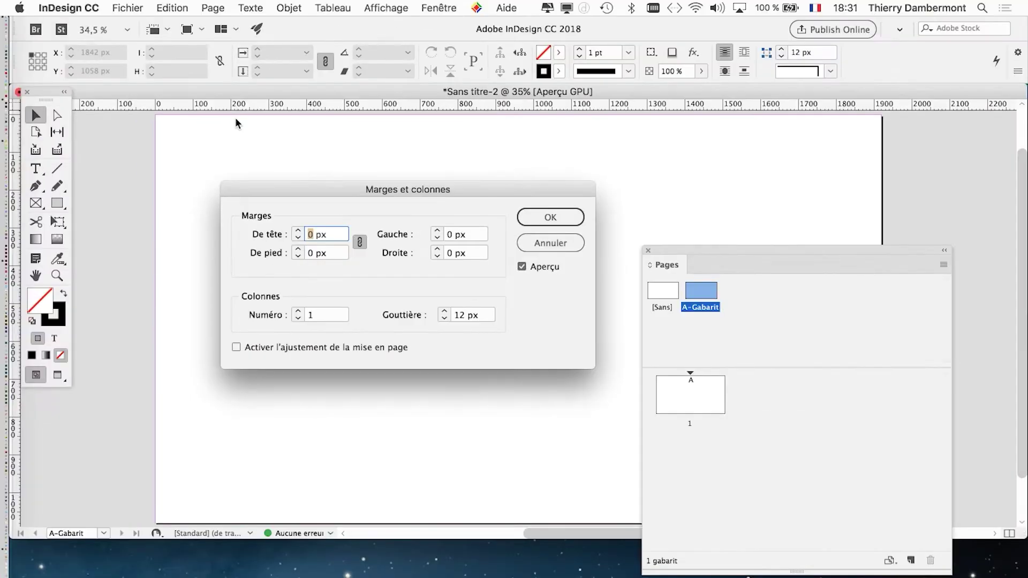
left_click(535, 220)
double_click(711, 404)
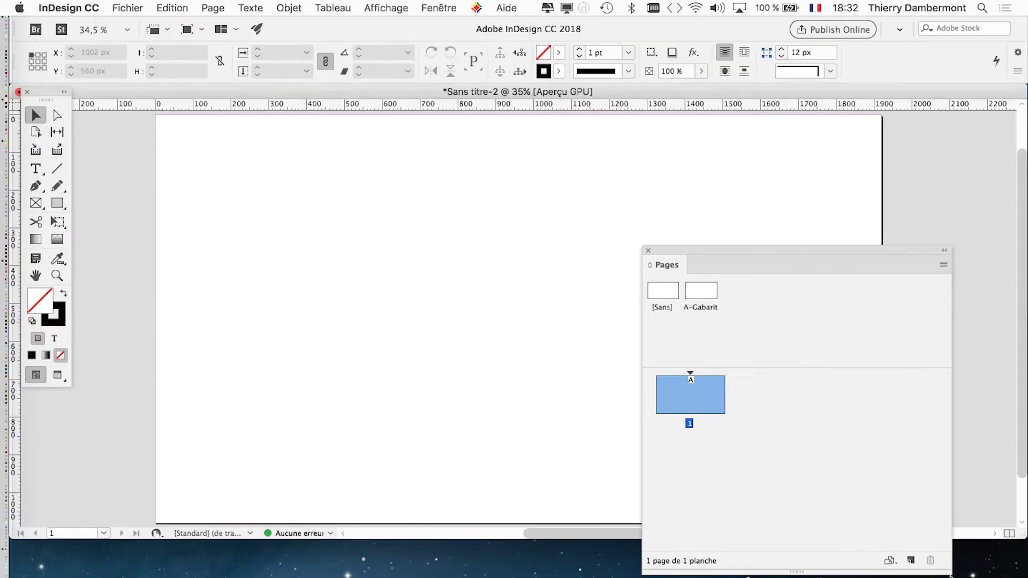
Make the Pages panel narrower and shorter and move it to the page's lower-right corner
left_click_drag(950, 573, 832, 577)
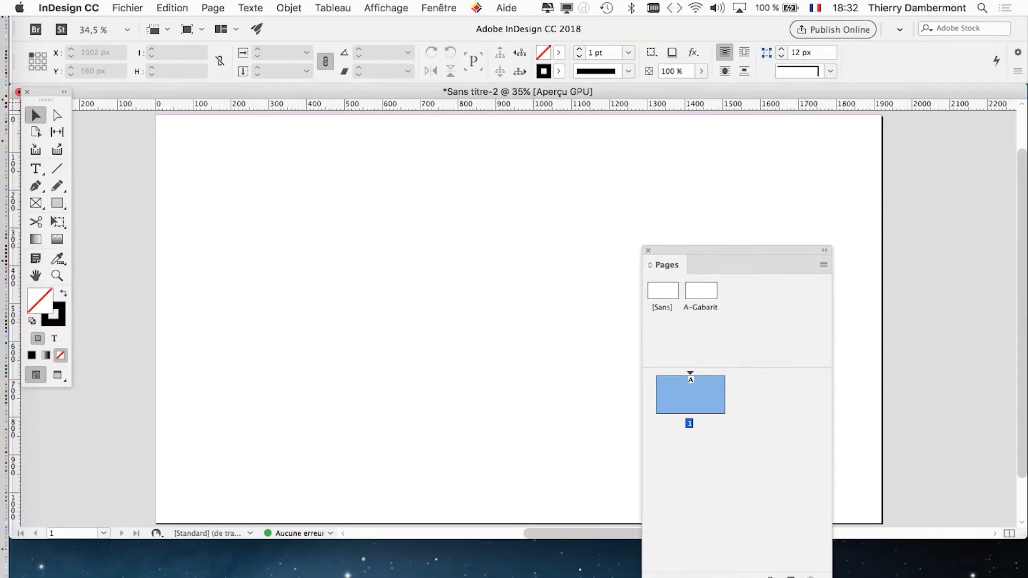
left_click_drag(725, 259, 852, 250)
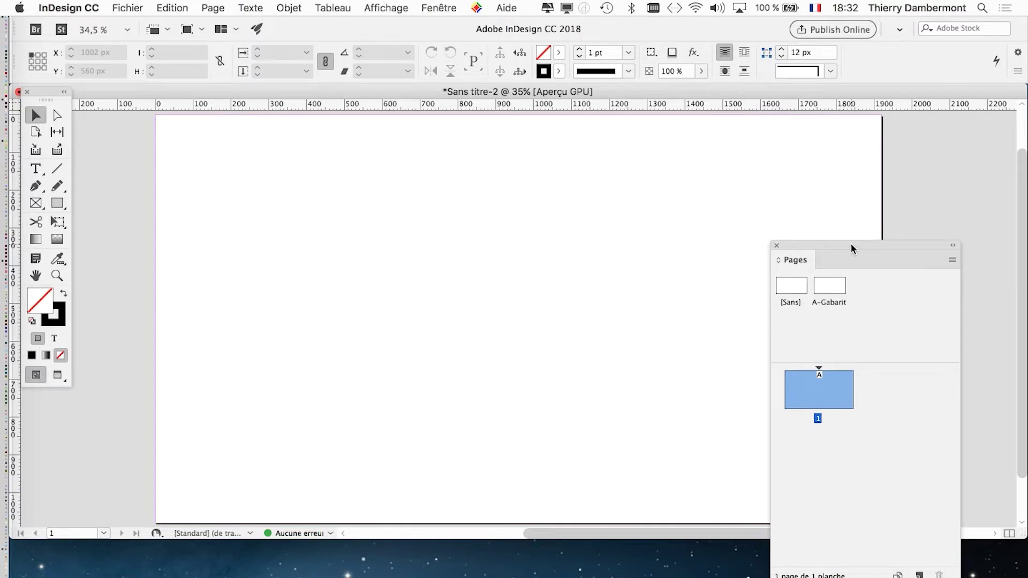
left_click_drag(859, 248, 882, 284)
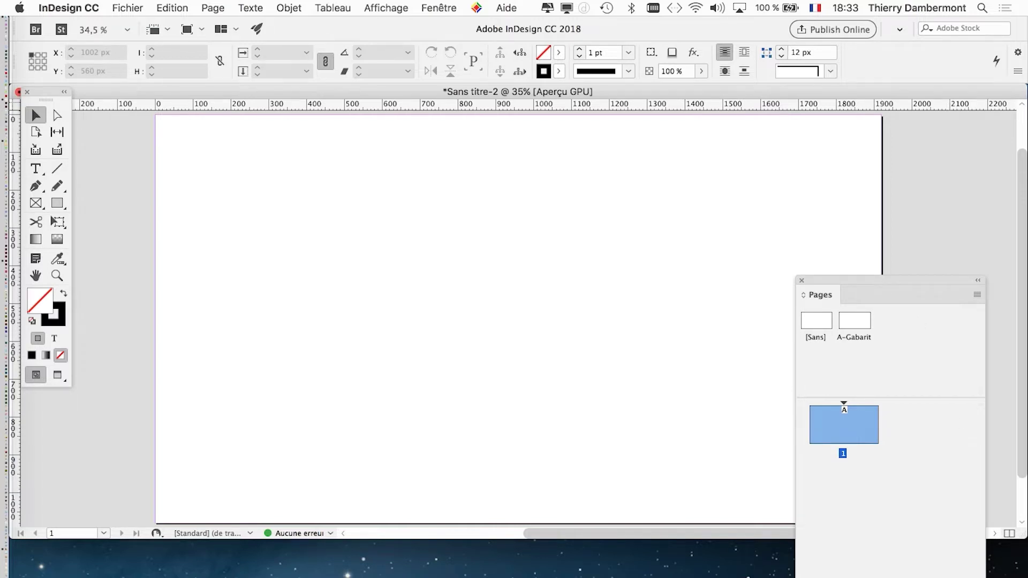
left_click_drag(892, 576, 893, 504)
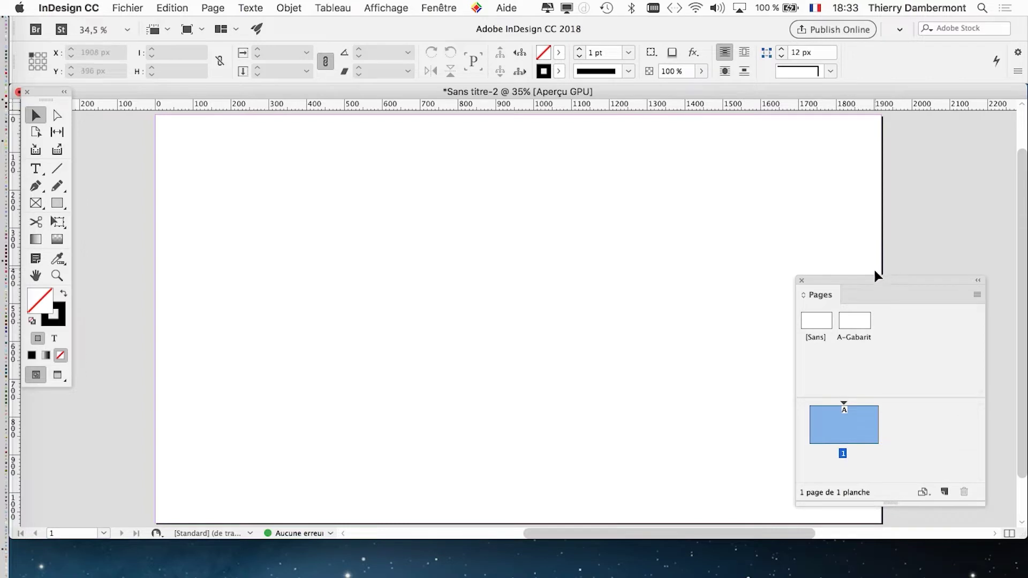
left_click_drag(876, 276, 840, 358)
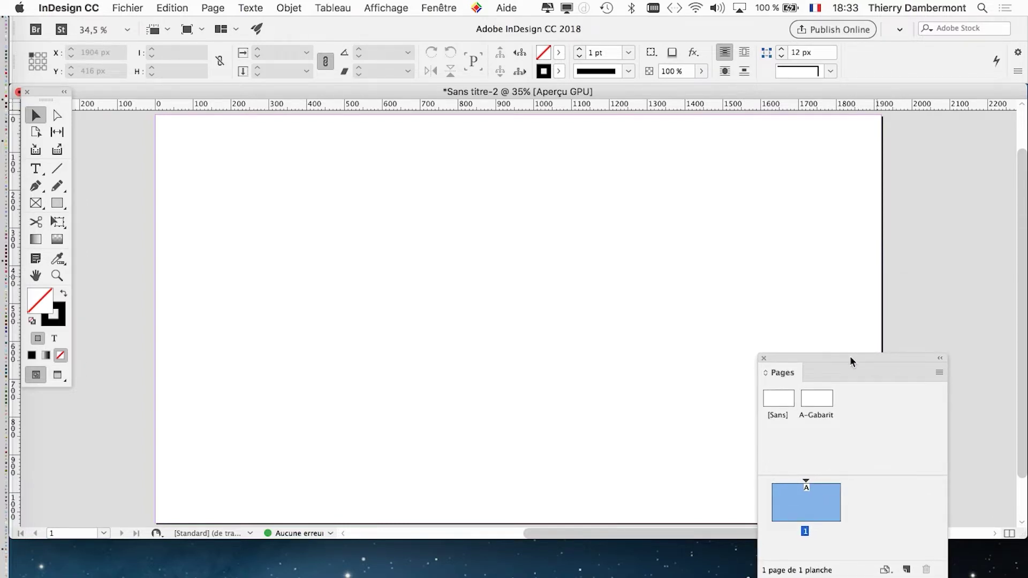
Start saving the document under a new name and create a folder named "navigation PDF" in Bureau for it
left_click(128, 8)
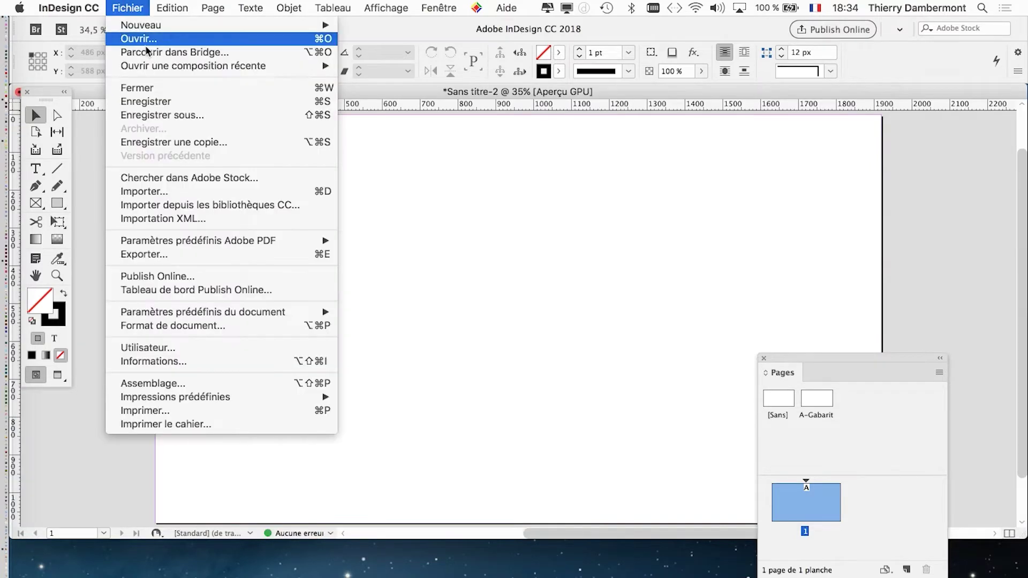
left_click(168, 115)
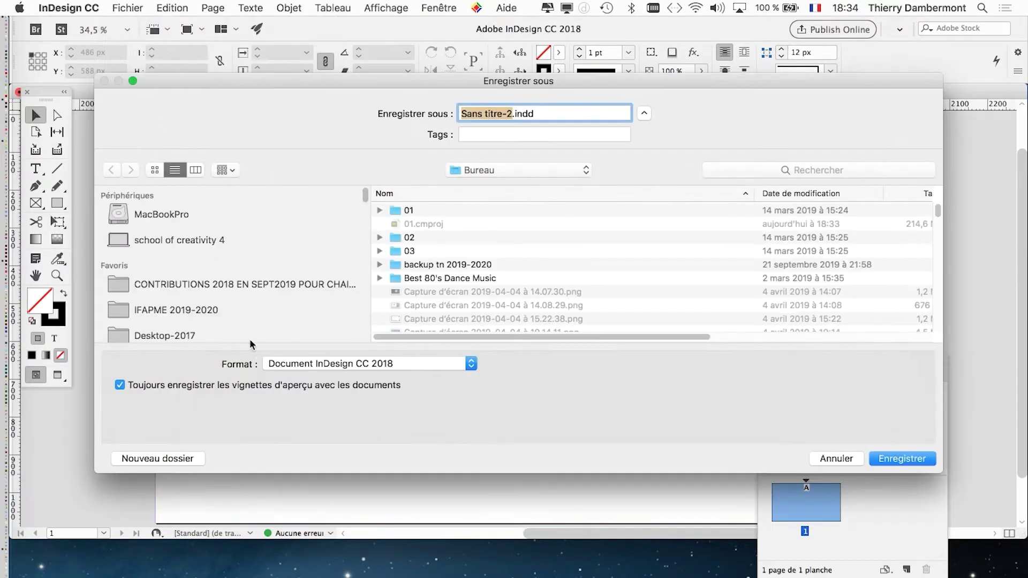
scroll(283, 303, "down", 2)
scroll(283, 300, "down", 5)
scroll(282, 300, "up", 10)
left_click(176, 462)
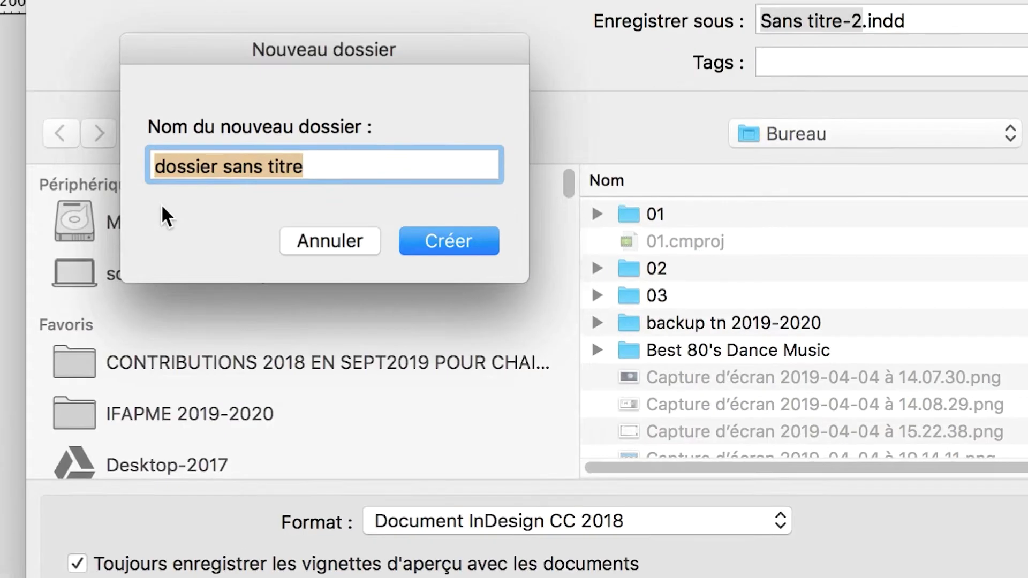
type("navigat")
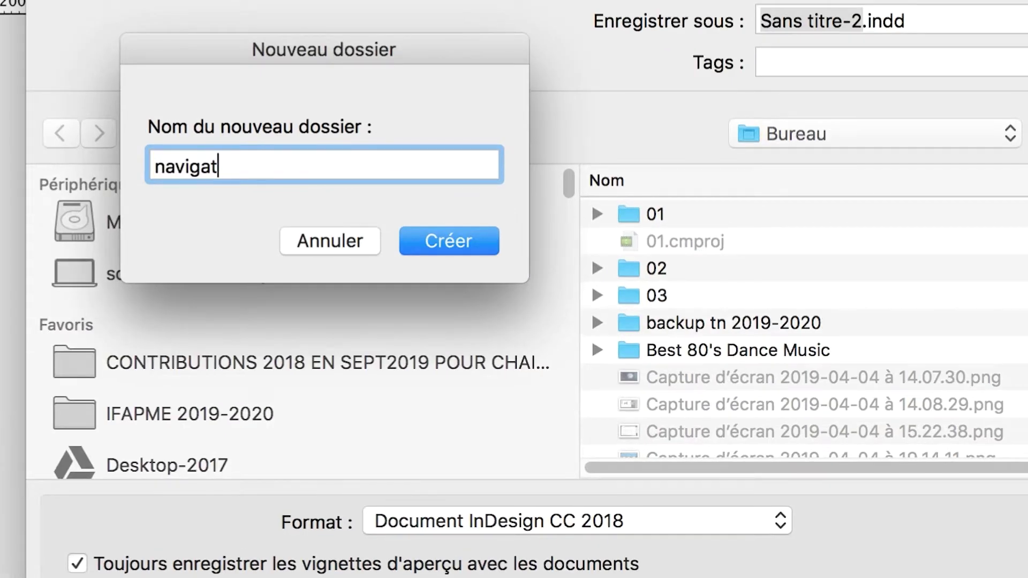
type("ion PDF")
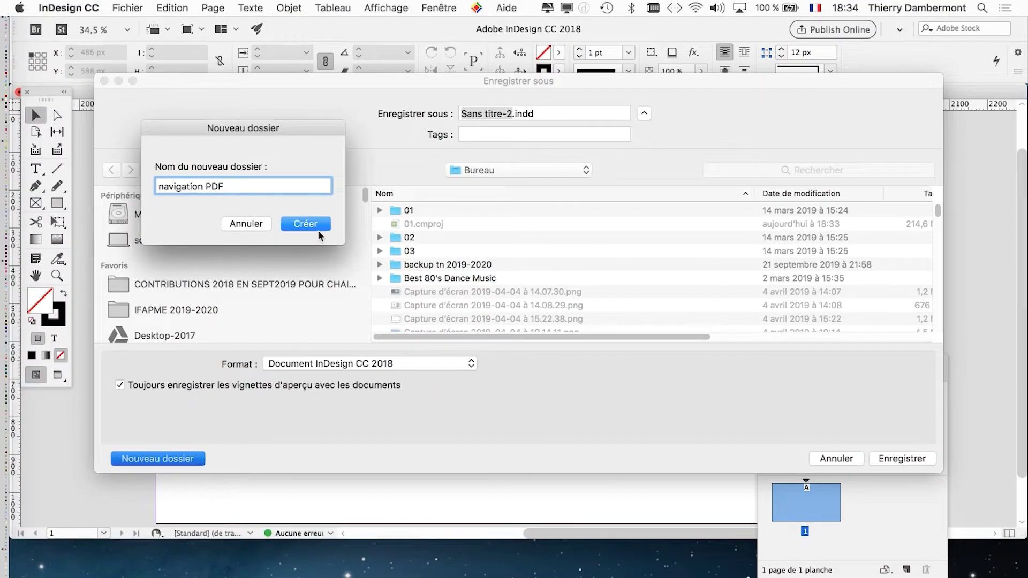
left_click(449, 241)
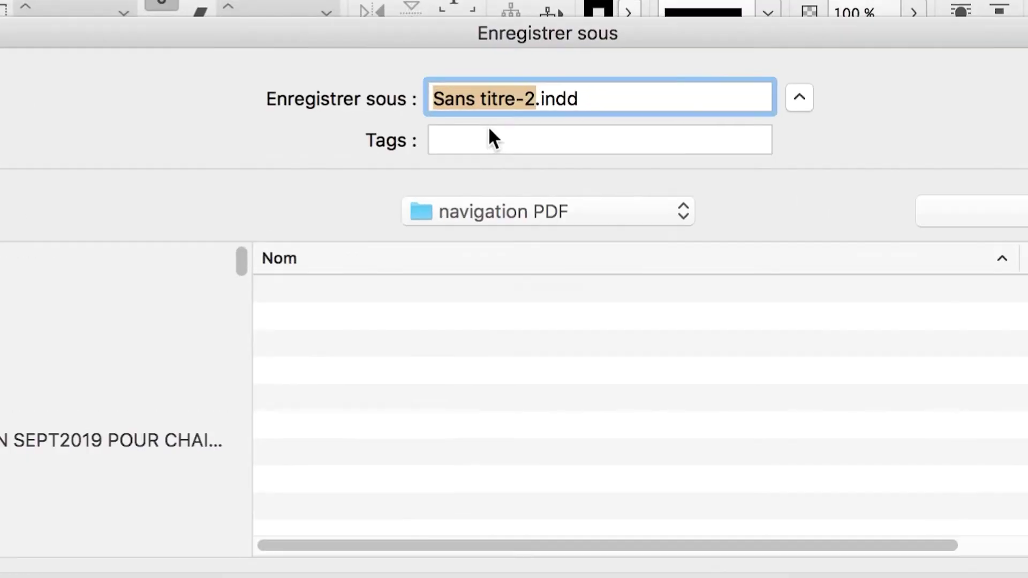
Name the file "navigation - 01" and save it in the navigation PDF folder as an InDesign CC 2018 document
type("navi")
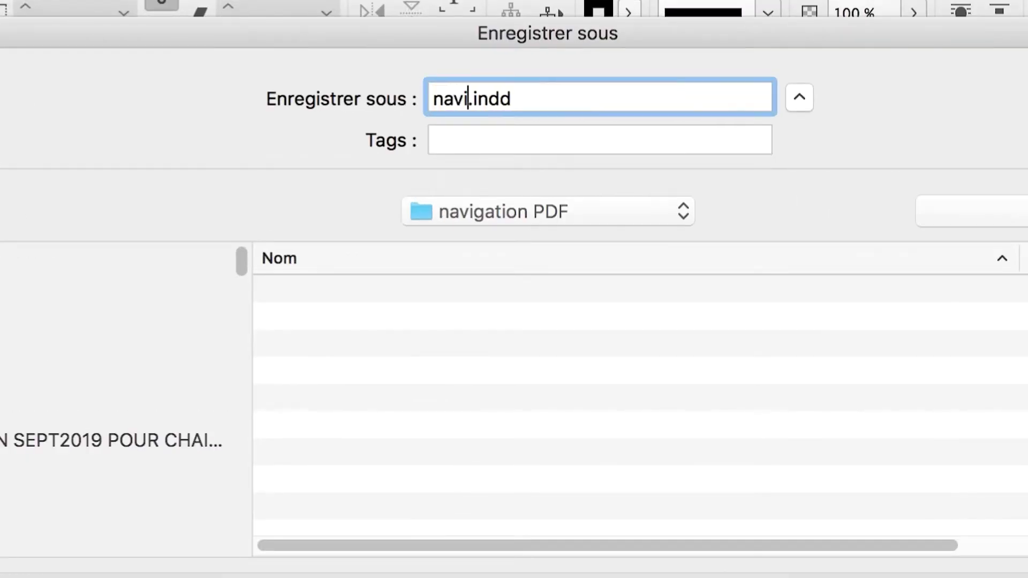
type("gation - 01")
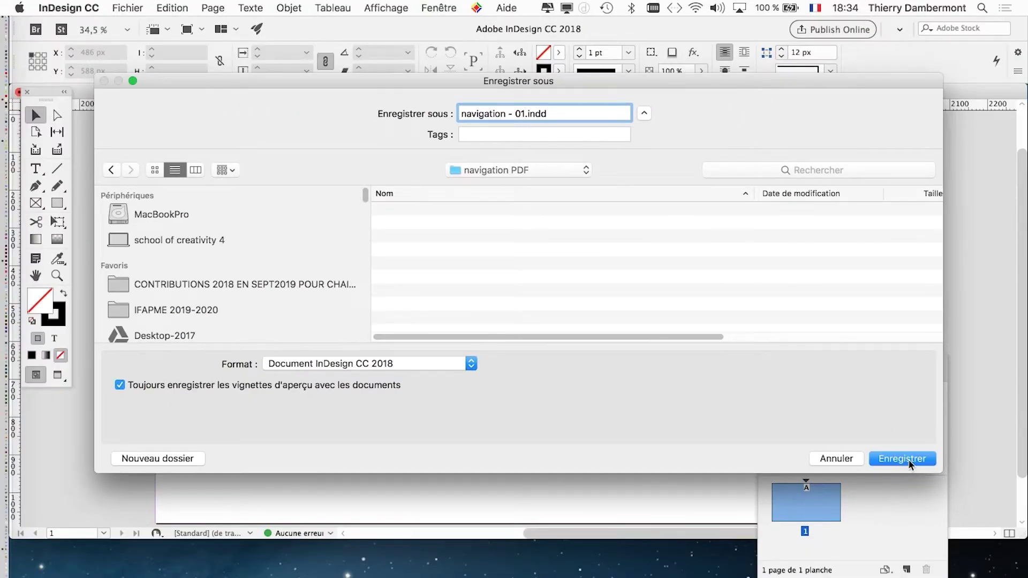
left_click(908, 459)
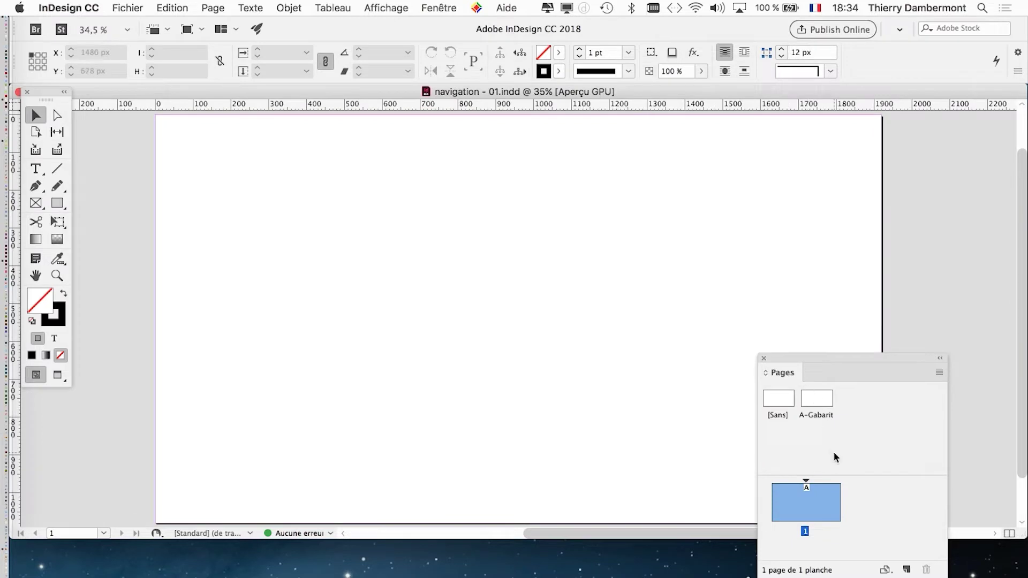
Fit the page in the window, move the Pages panel to the page's upper-right area and enlarge it
key("super+0")
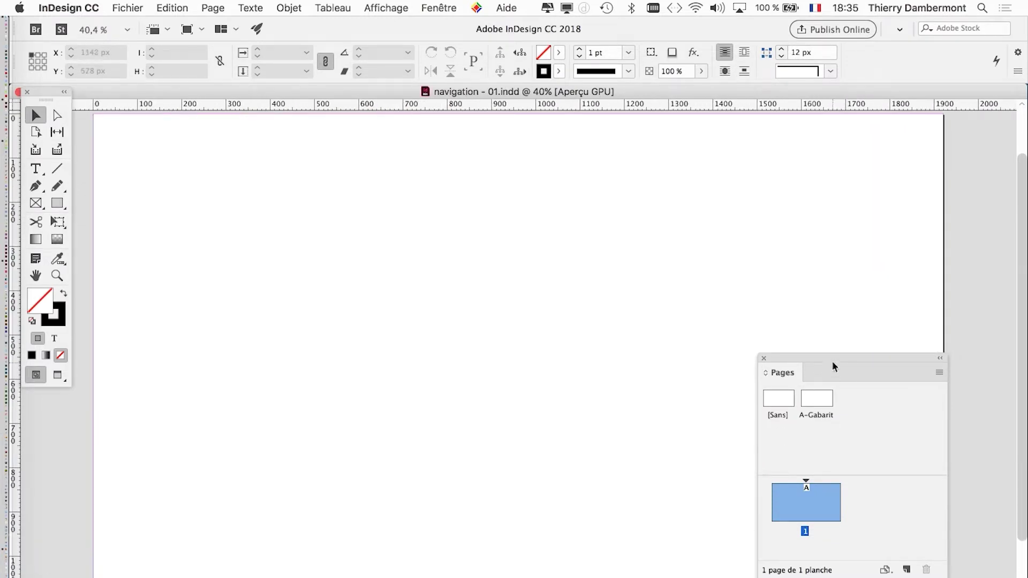
left_click_drag(833, 359, 716, 133)
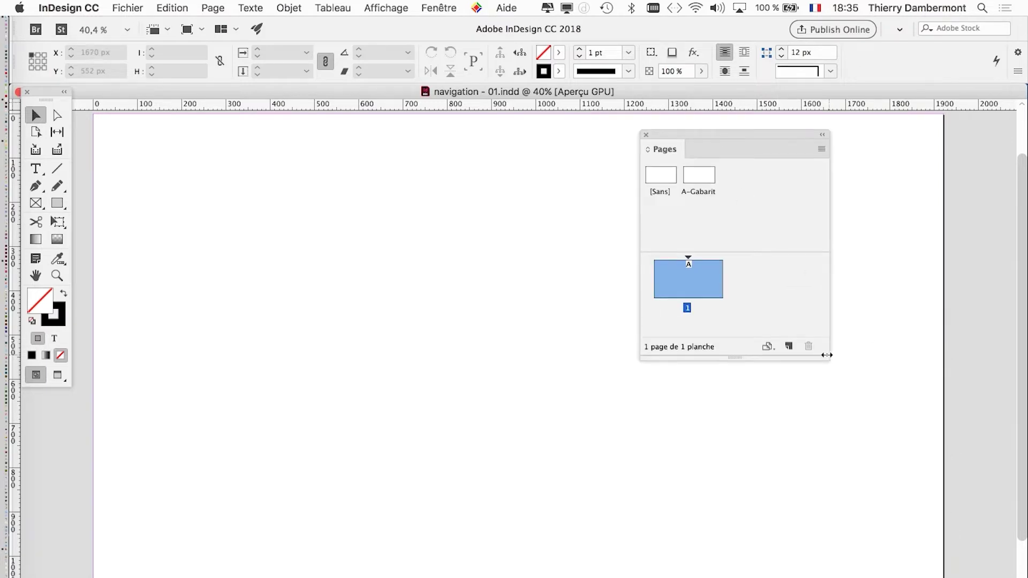
left_click_drag(825, 359, 921, 457)
Insert 11 pages after page 1, based on the A-Gabarit master
left_click(910, 148)
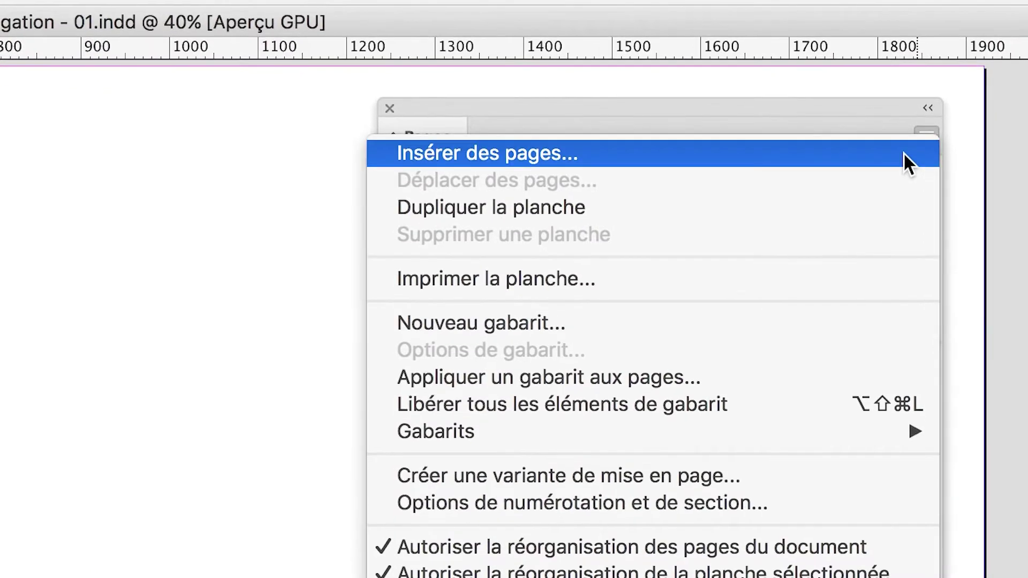
left_click(904, 153)
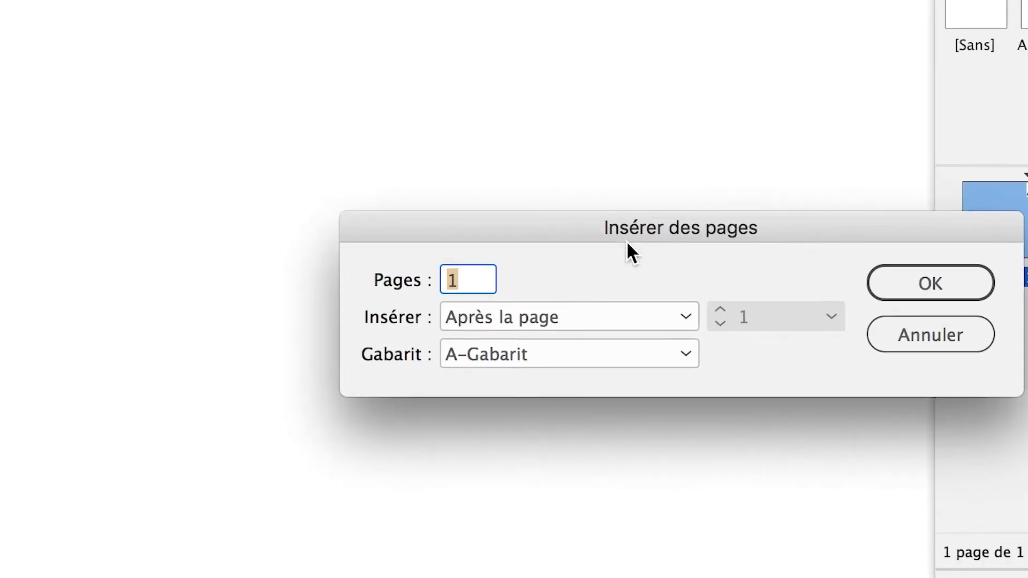
type("11")
left_click(905, 268)
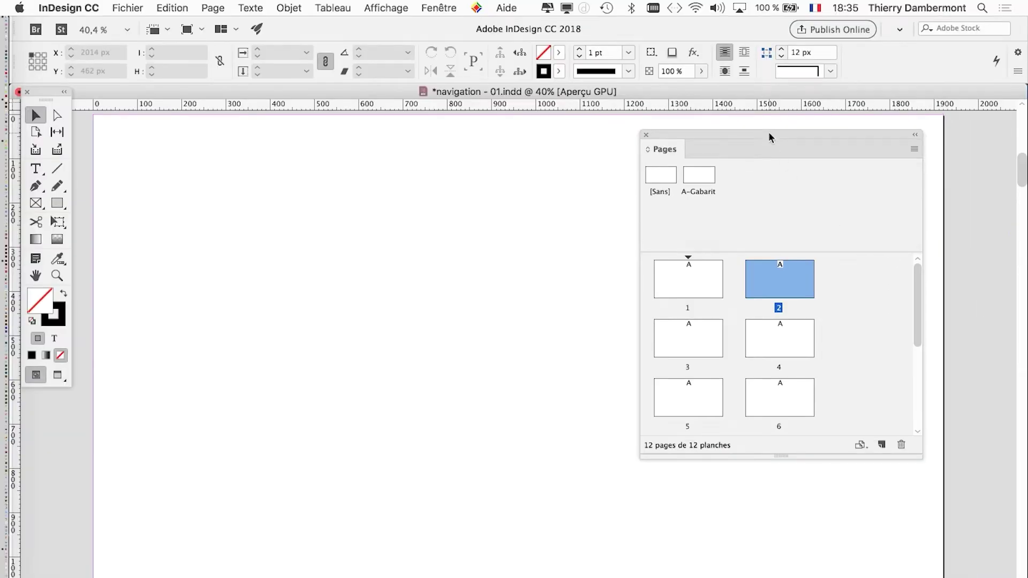
Resize the Pages panel to show three page thumbnails per row and place it over the page's upper-right edge
left_click_drag(768, 132, 398, 138)
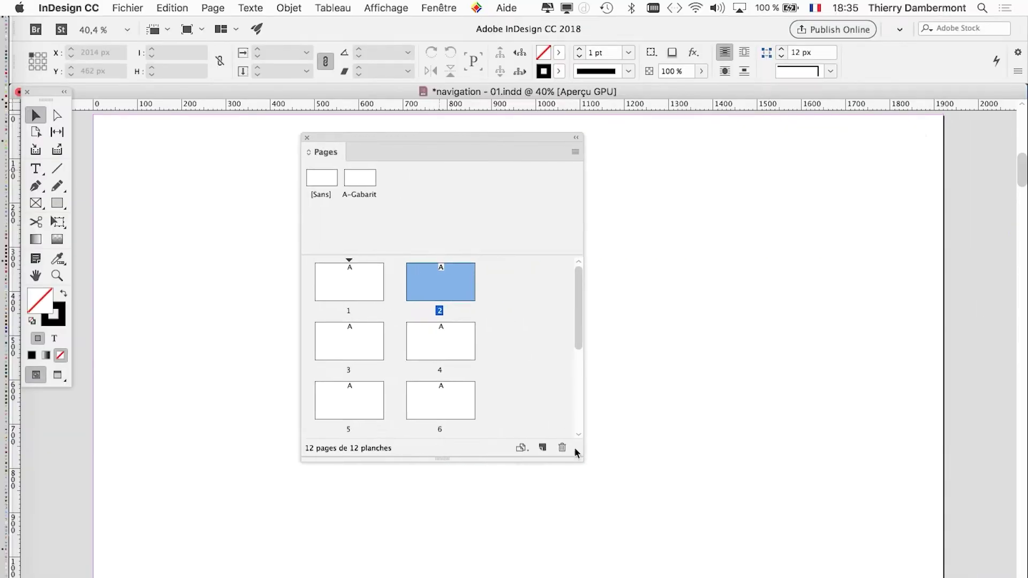
left_click_drag(579, 456, 883, 448)
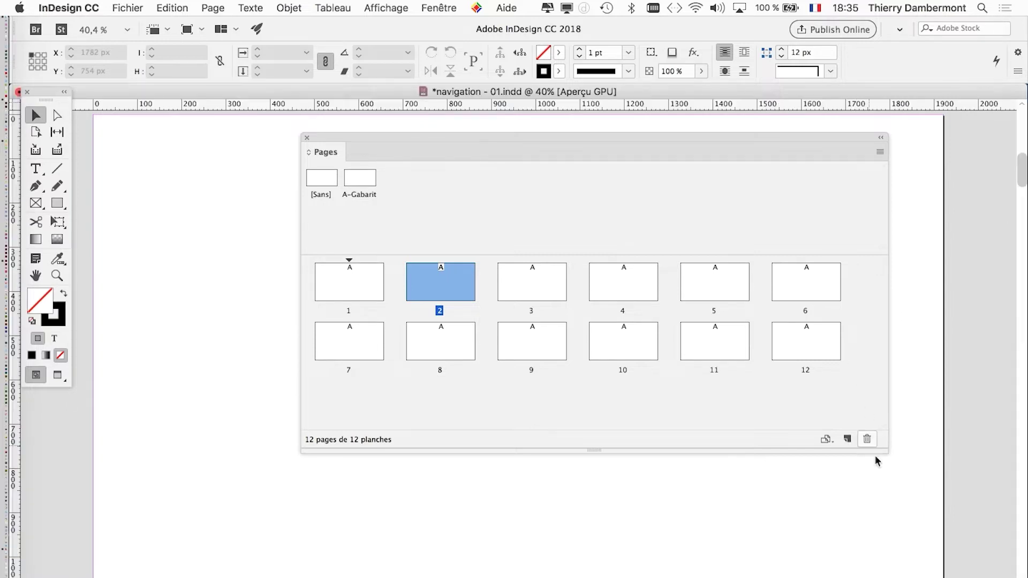
left_click(881, 153)
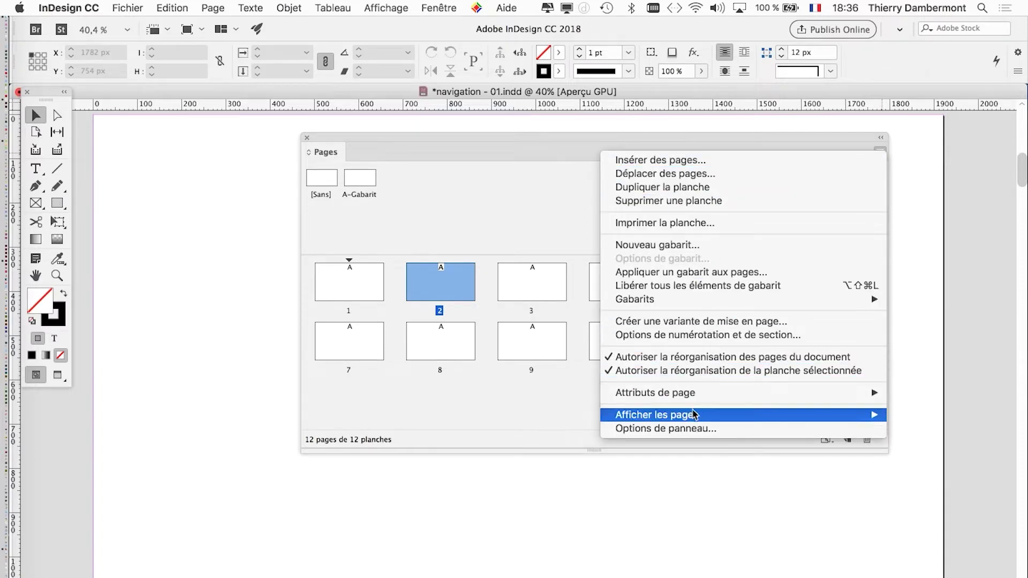
mouse_move(696, 417)
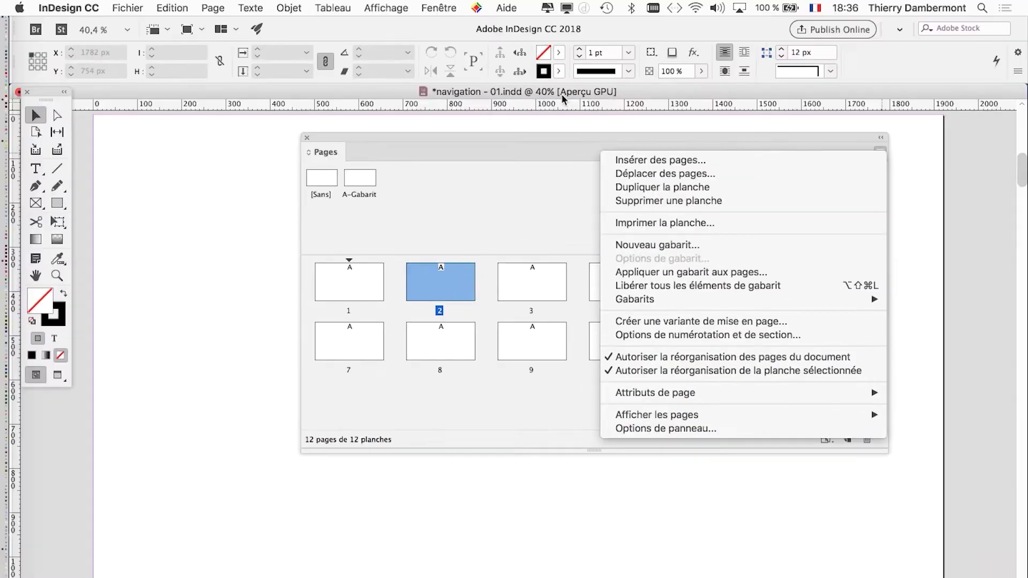
left_click(567, 136)
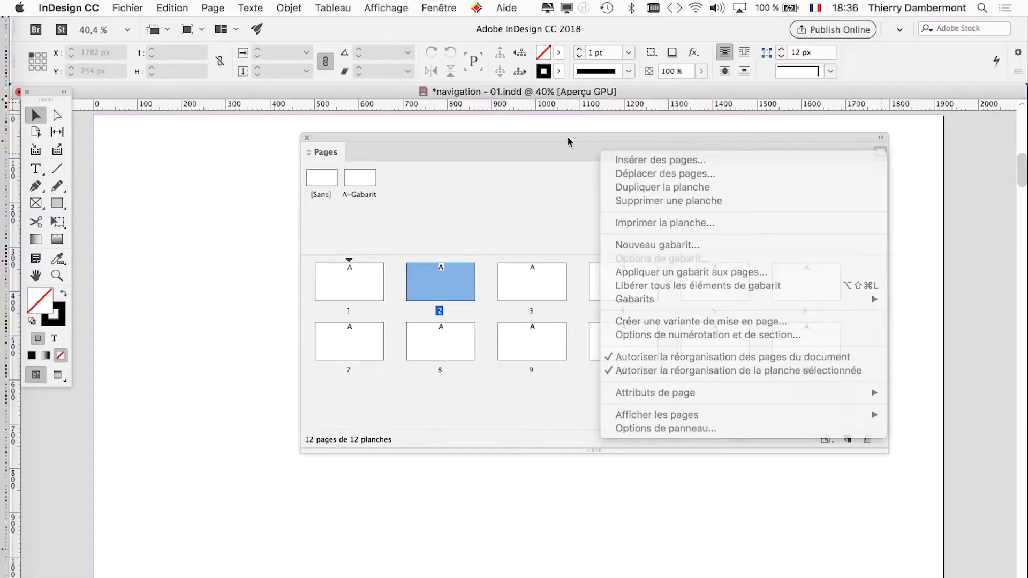
left_click_drag(899, 441, 598, 468)
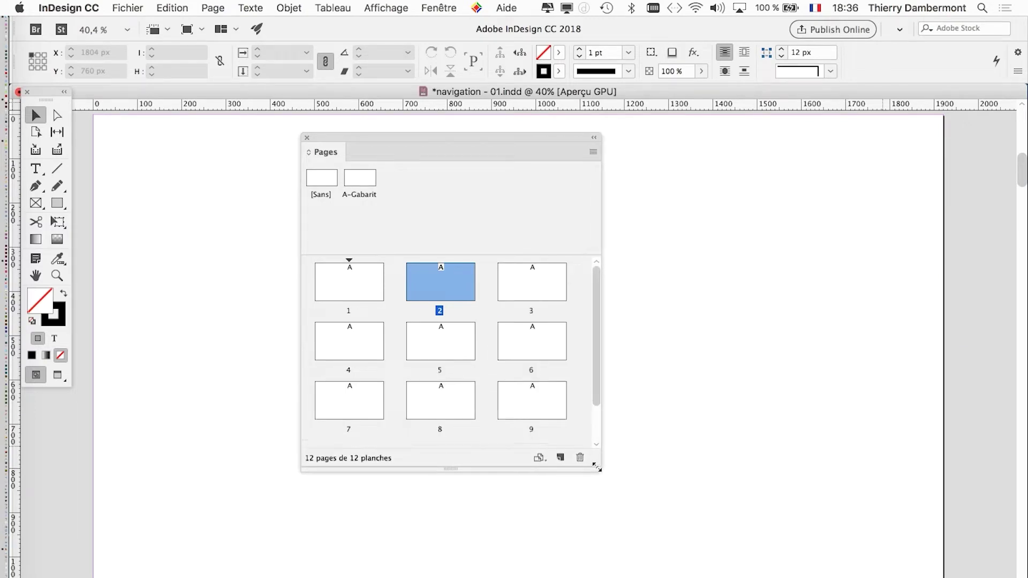
left_click_drag(436, 135, 804, 134)
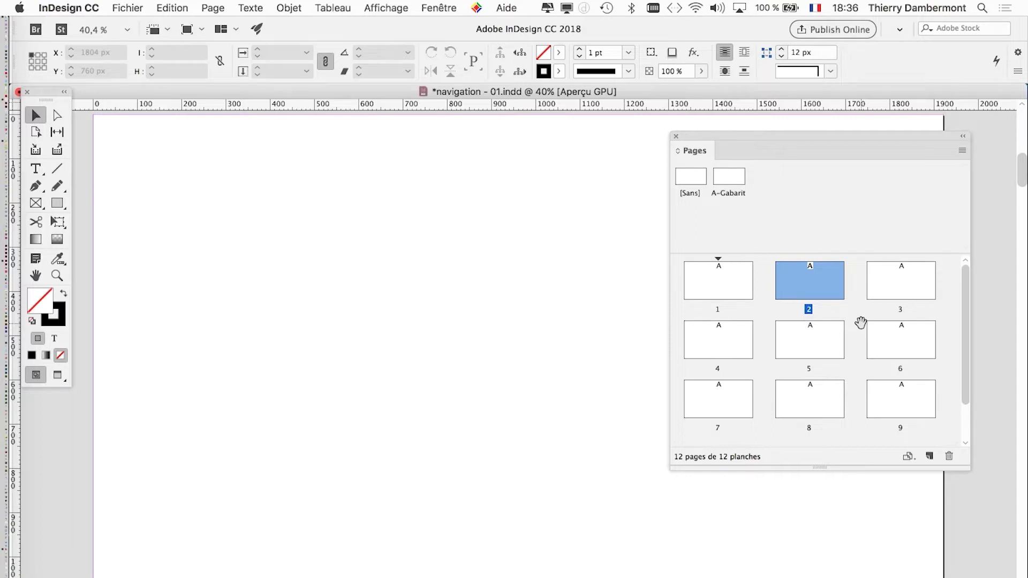
Select several document pages in turn, ending on page 2, to examine which master is applied to them
left_click(708, 291)
left_click(781, 292)
left_click(875, 294)
left_click(889, 344)
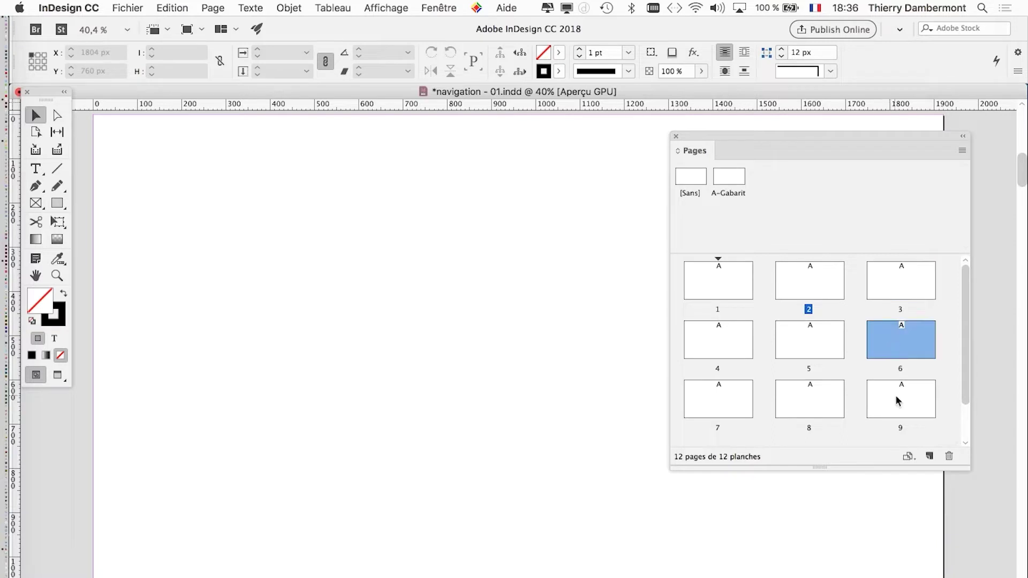
left_click(898, 403)
left_click(784, 408)
left_click(730, 408)
left_click(737, 344)
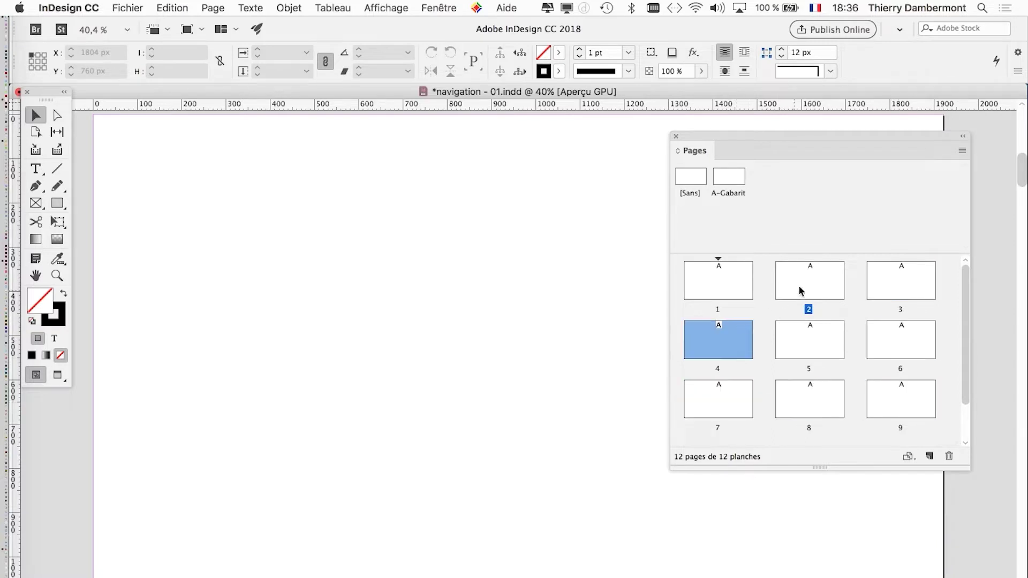
left_click(801, 292)
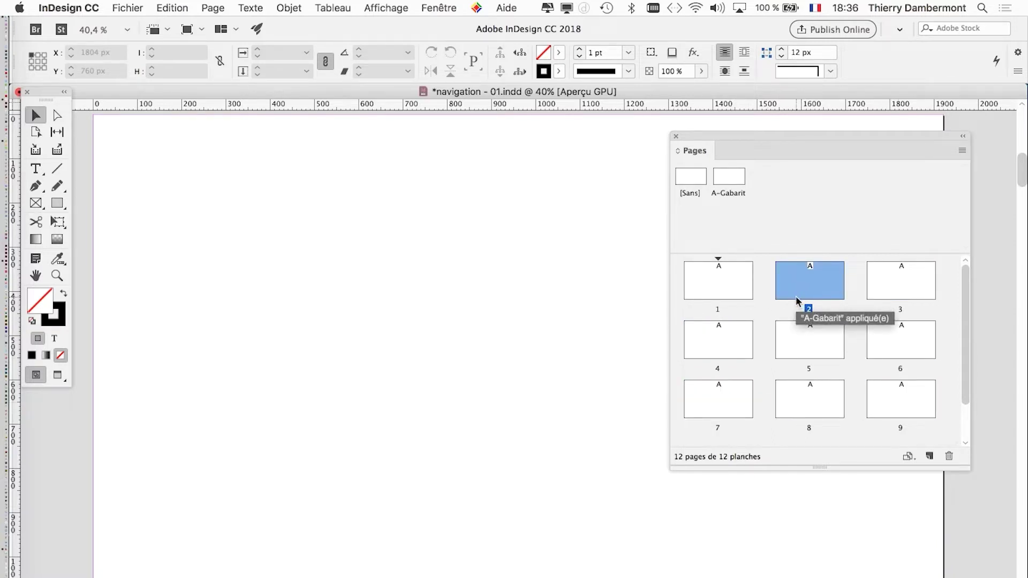
Open the A-Gabarit master page for editing and move the Pages panel clear of the page's lower-right area
left_click(733, 181)
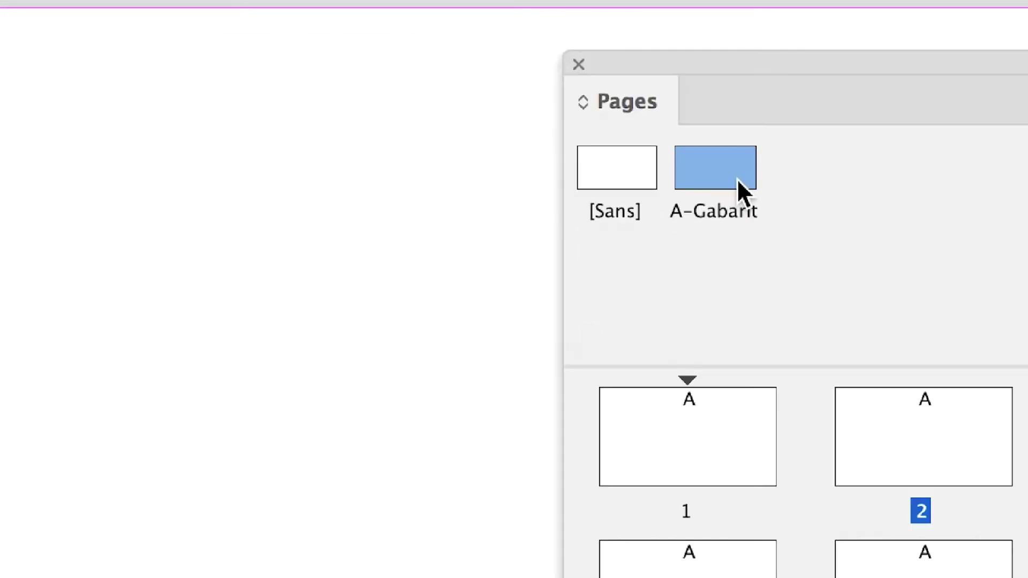
left_click(712, 161)
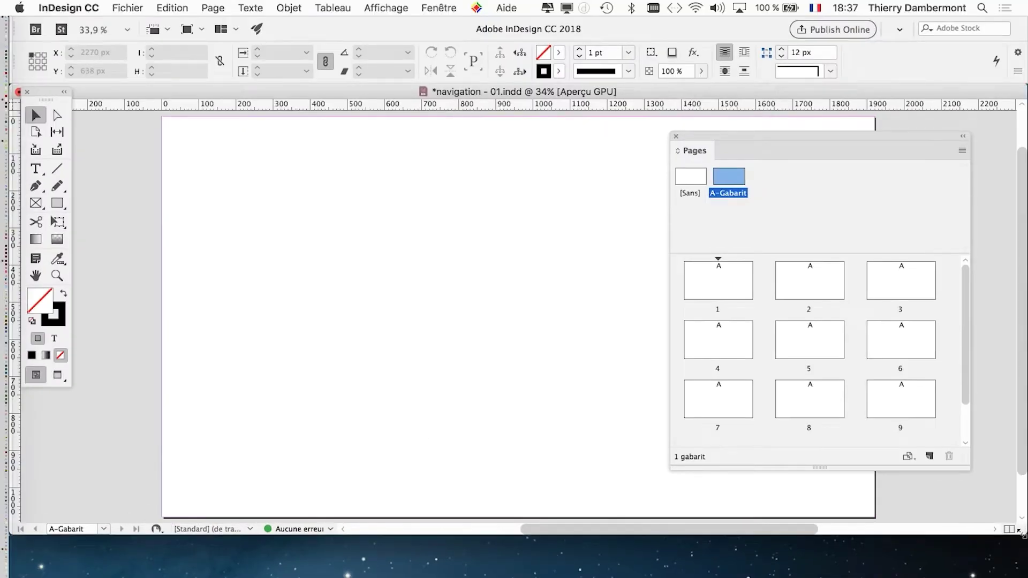
left_click_drag(745, 136, 364, 27)
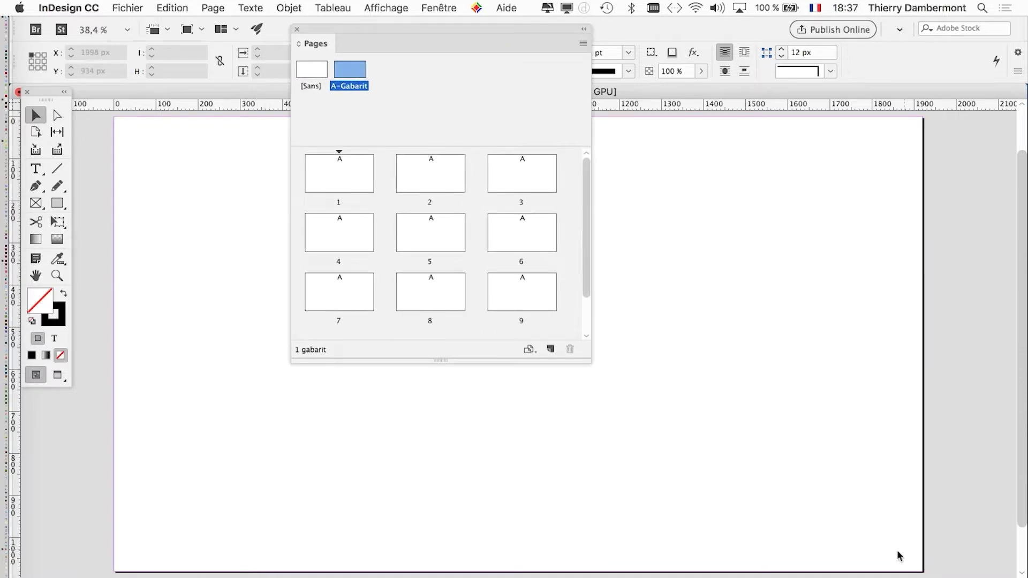
Draw a text frame about 170 px square near the lower-right corner of the A-Gabarit master page
left_click(38, 174)
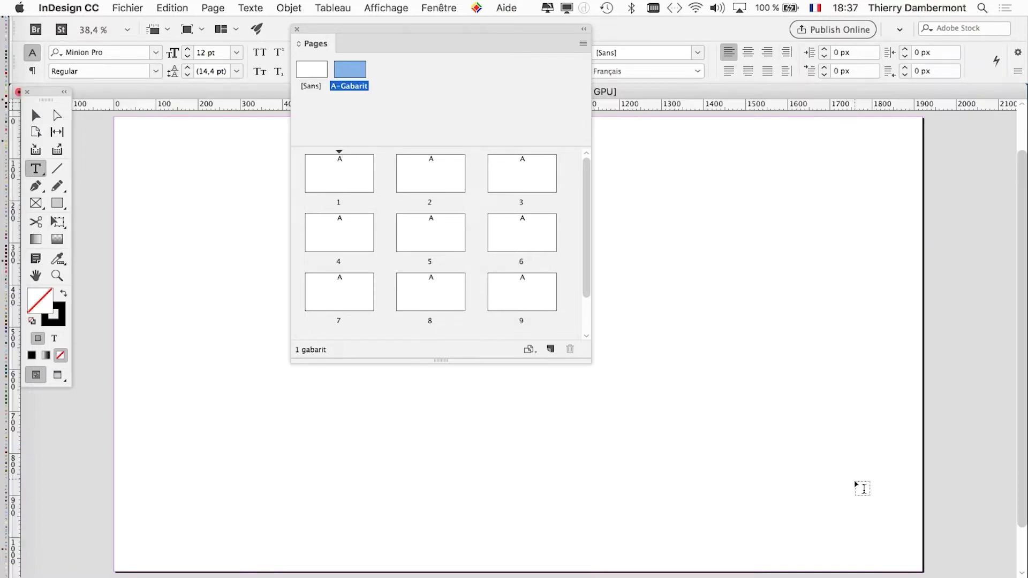
left_click_drag(806, 458, 877, 531)
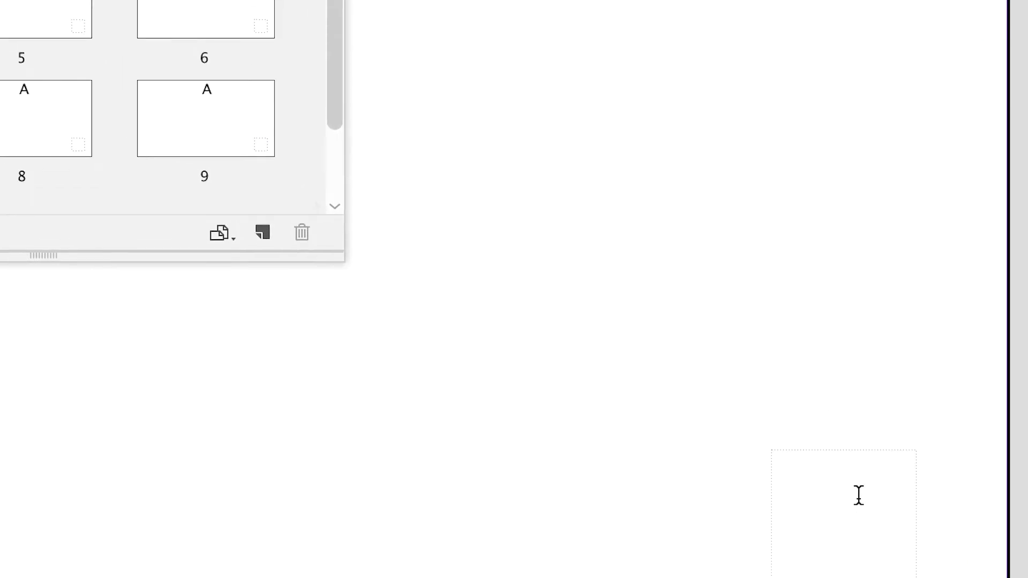
Insert the current page number marker in the new text frame, and delete it again
right_click(858, 495)
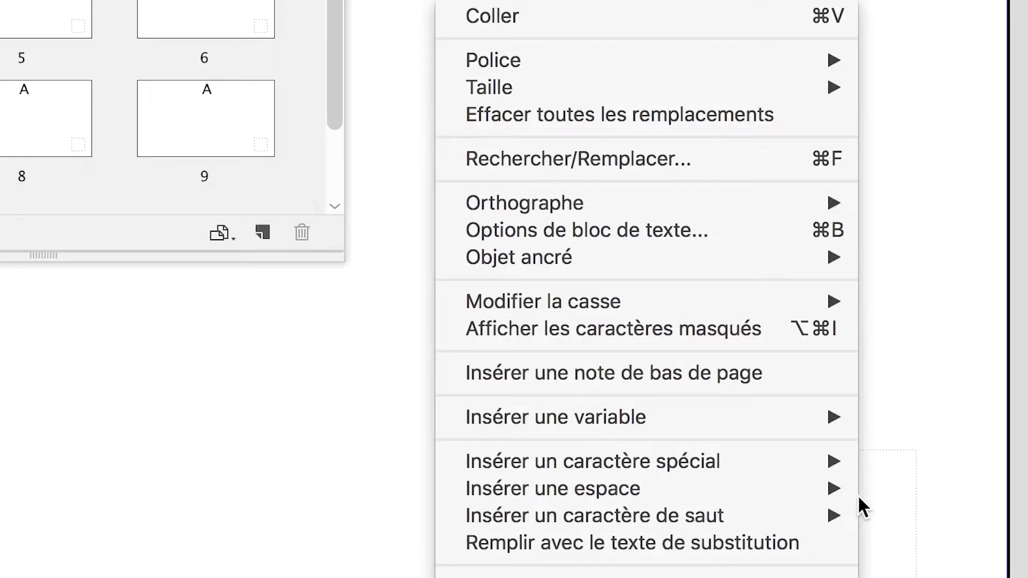
mouse_move(827, 470)
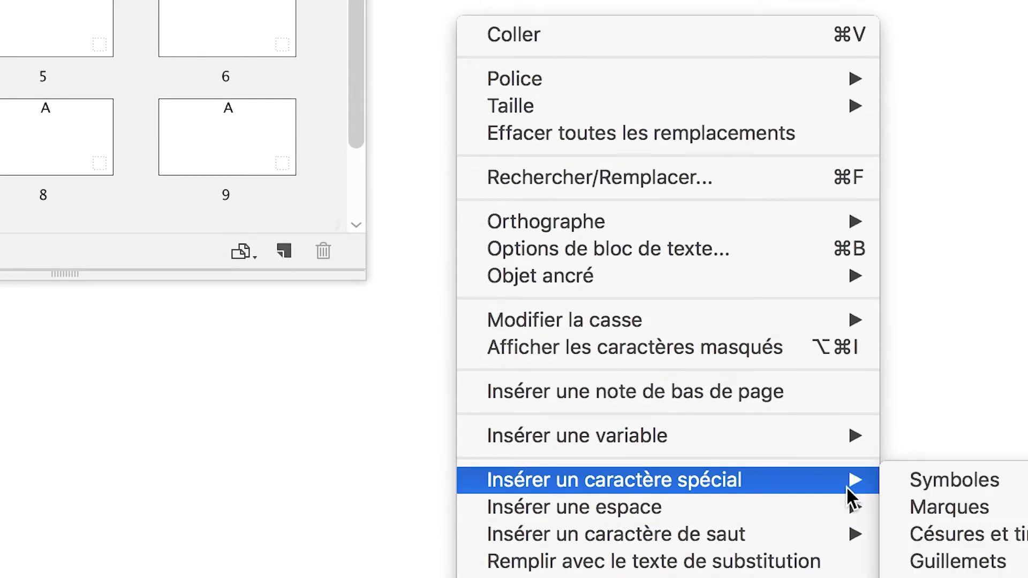
mouse_move(931, 508)
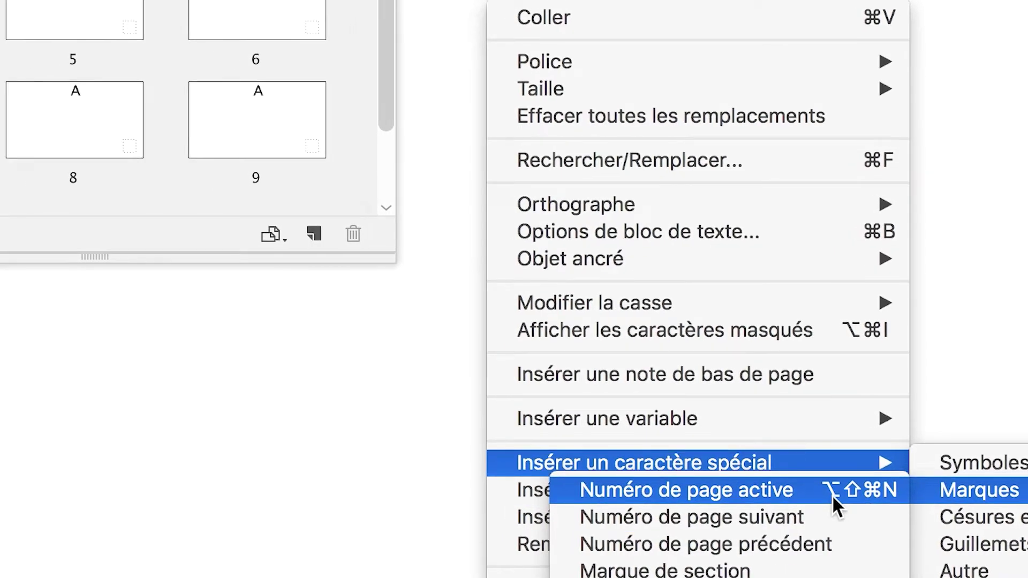
left_click(832, 495)
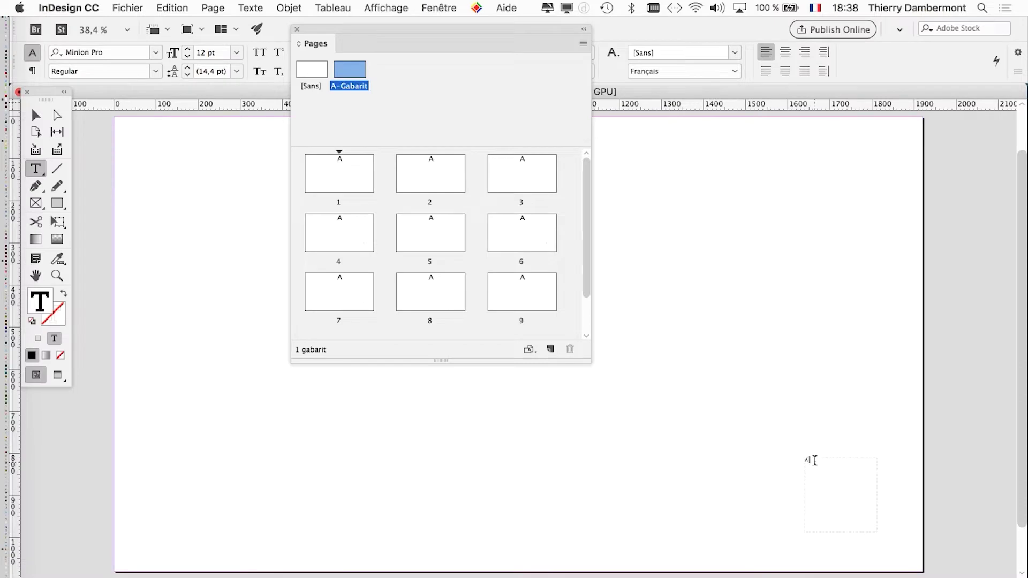
left_click_drag(811, 461, 803, 460)
key("BackSpace")
Leave text editing and select the empty text frame as an object
left_click(831, 475)
left_click(803, 371)
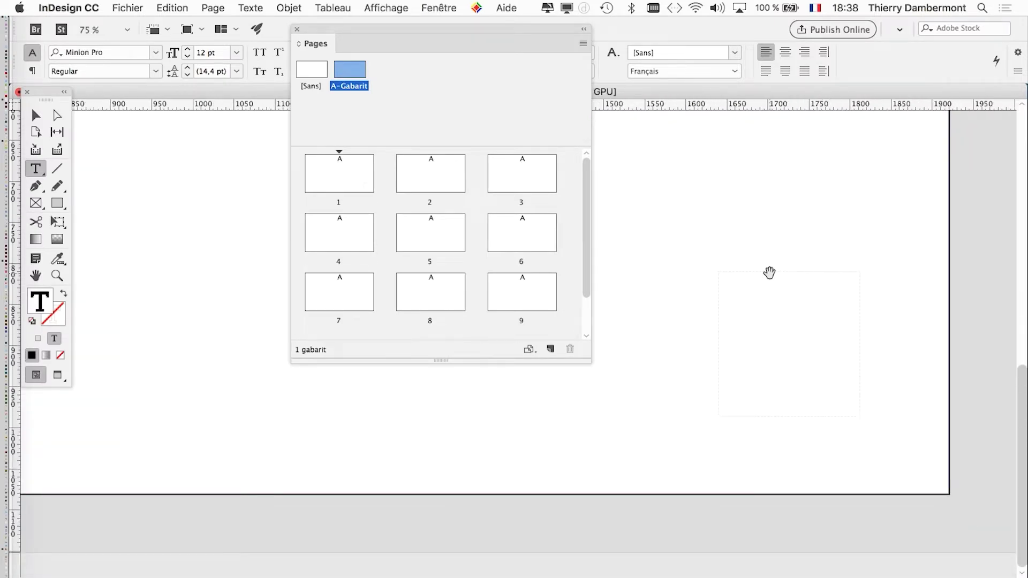
left_click(765, 265)
key("Escape")
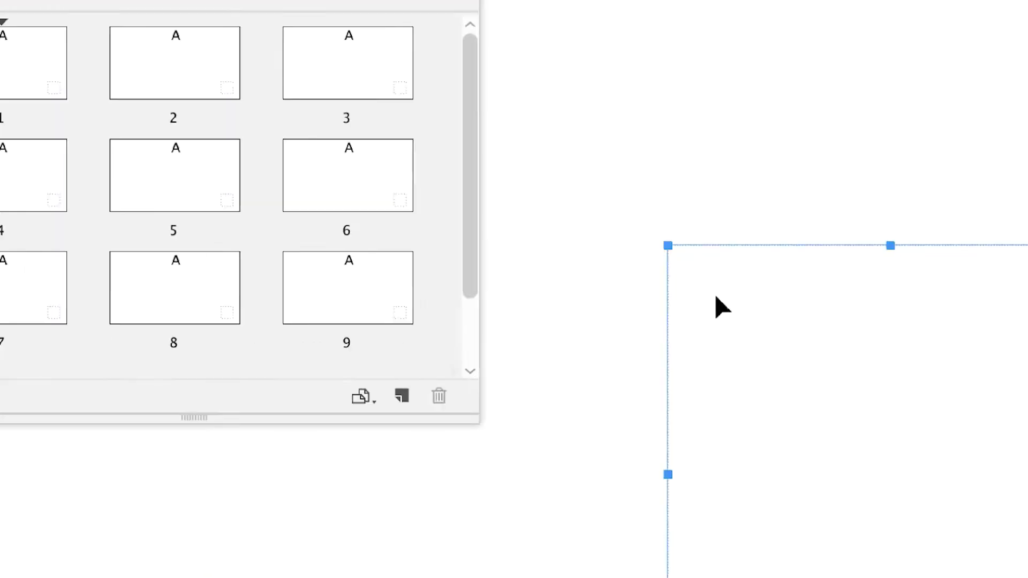
Insert the current page number marker in the empty text frame on the A-Gabarit master page
double_click(715, 296)
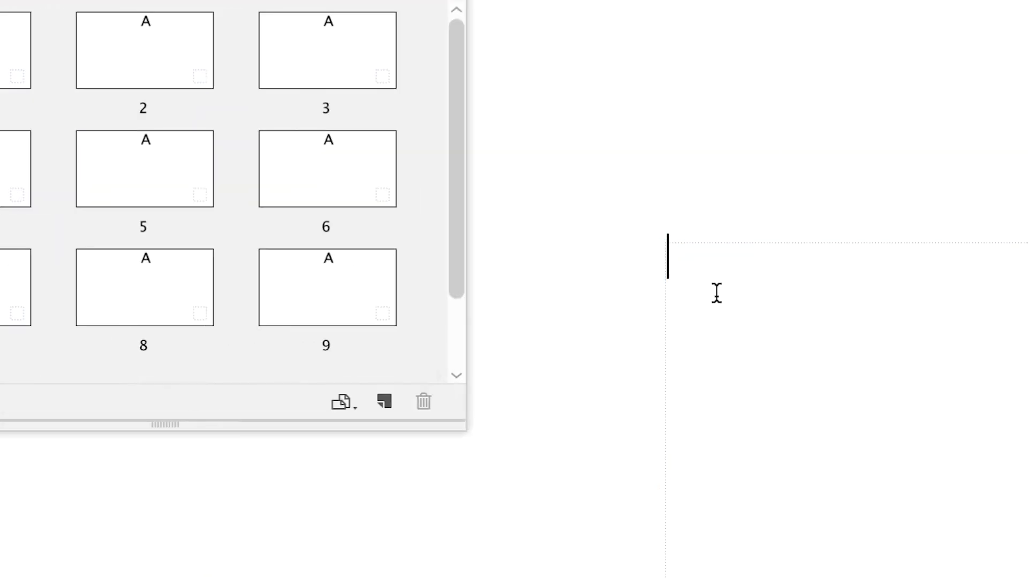
right_click(715, 296)
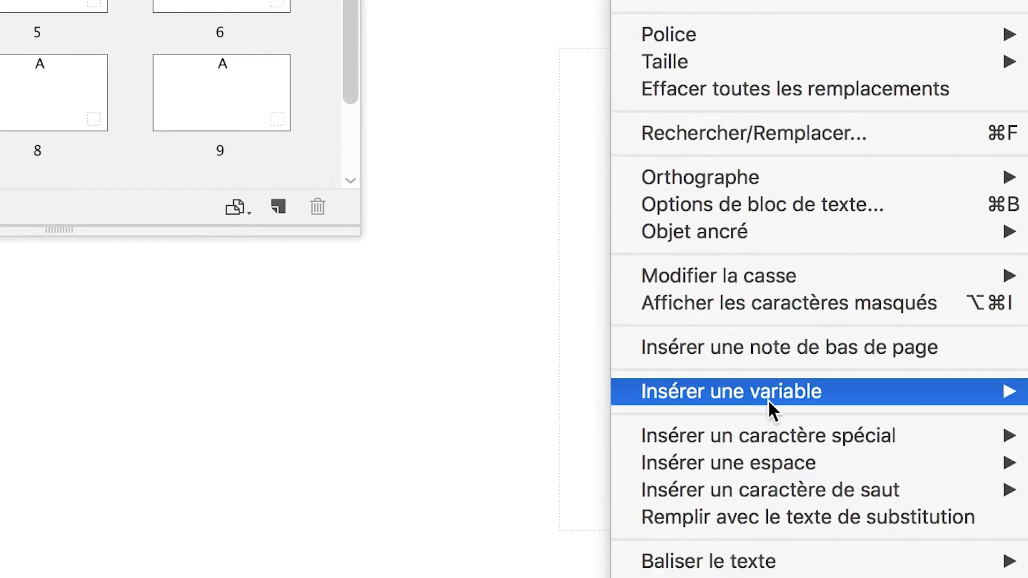
mouse_move(749, 482)
mouse_move(553, 481)
mouse_move(699, 436)
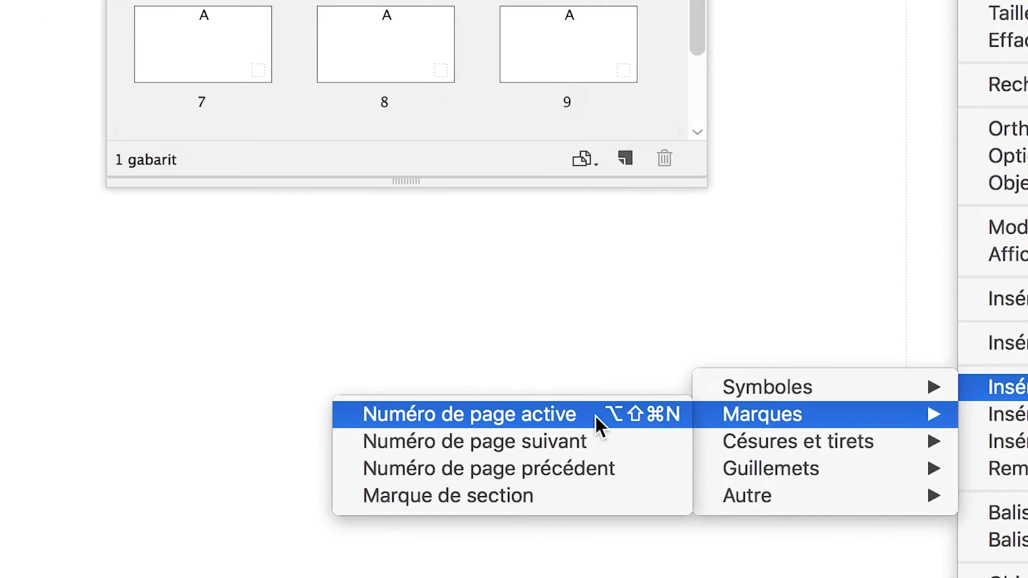
left_click(597, 423)
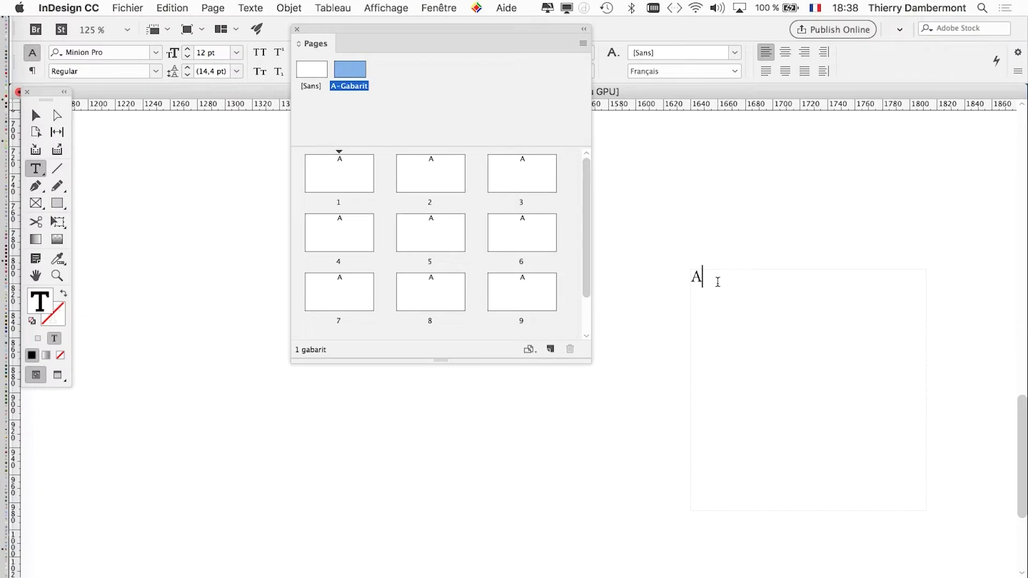
Set the font size of the page number marker to 80 pt
double_click(693, 276)
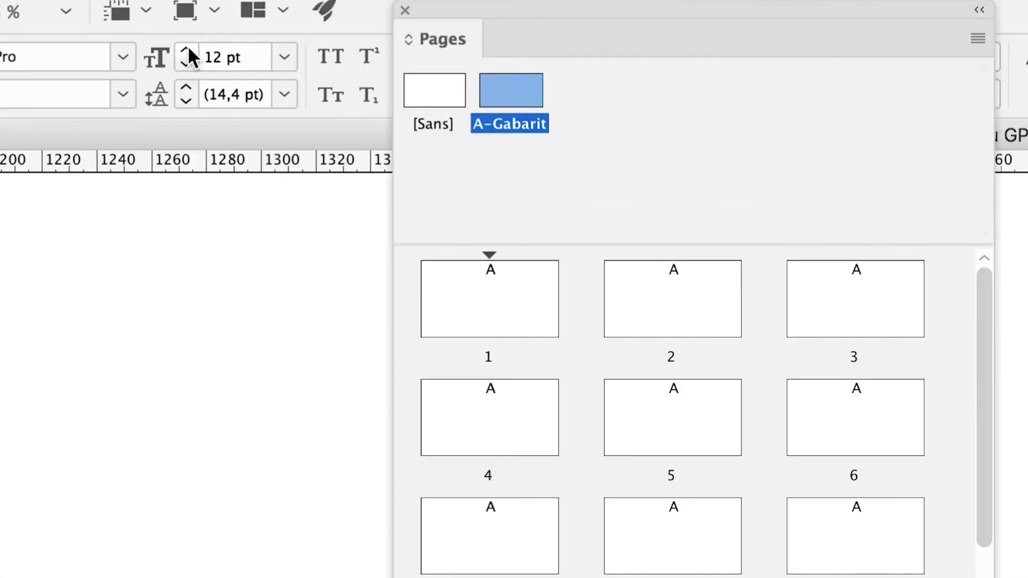
left_click(188, 50)
left_click(188, 50)
left_click(188, 50)
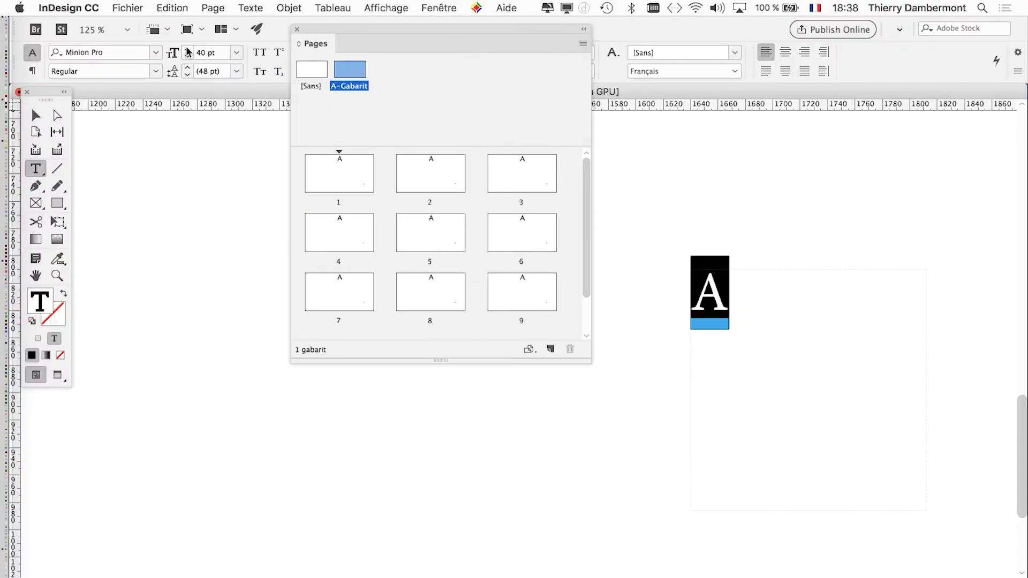
left_click(189, 50)
left_click(189, 50)
left_click(188, 50)
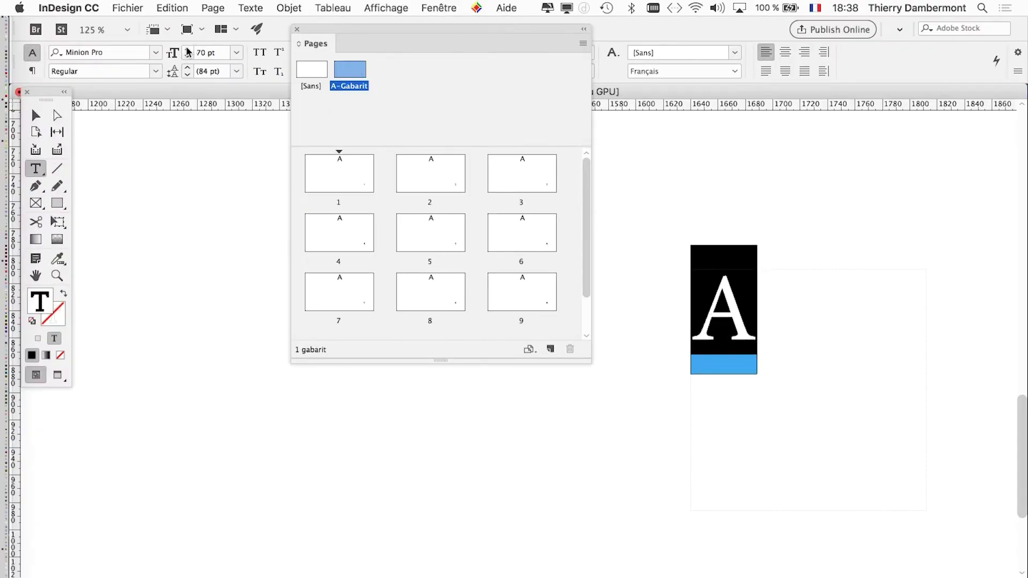
left_click(189, 50)
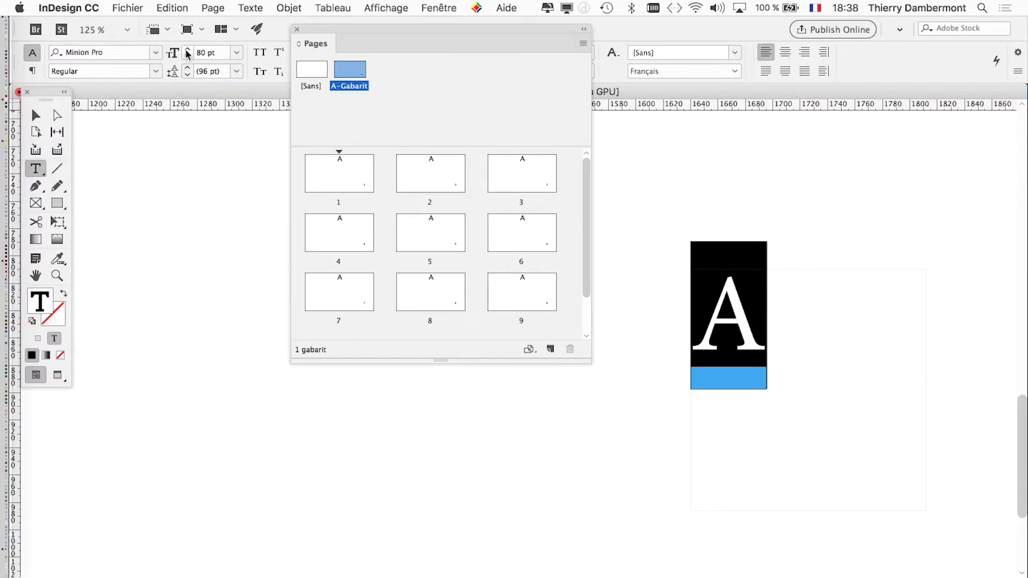
Move the Pages panel clear of the master page and select the page number's text frame as an object
scroll(613, 500, "up", 5)
scroll(614, 500, "right", 3)
key("super+minus")
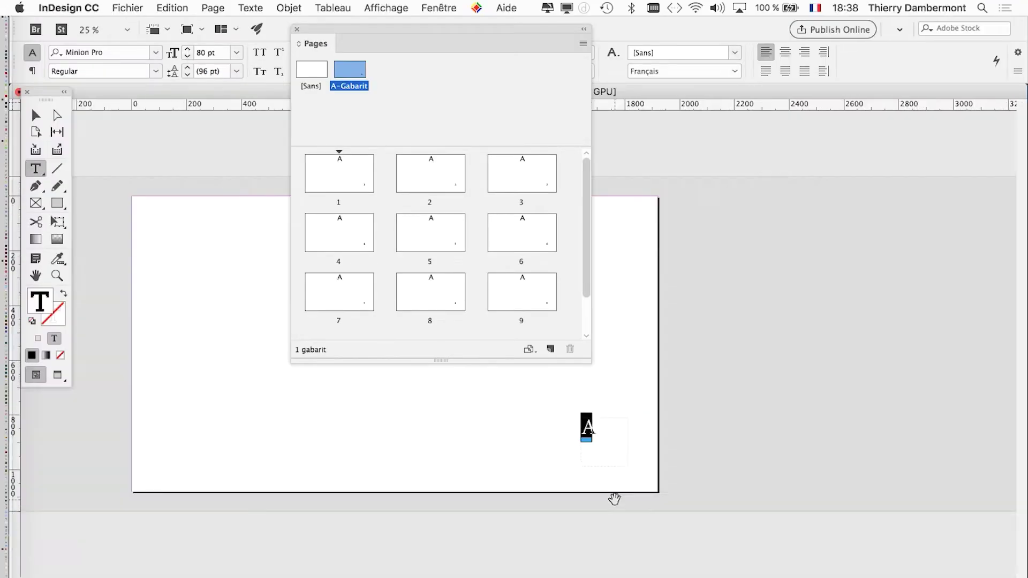
left_click_drag(413, 29, 829, 73)
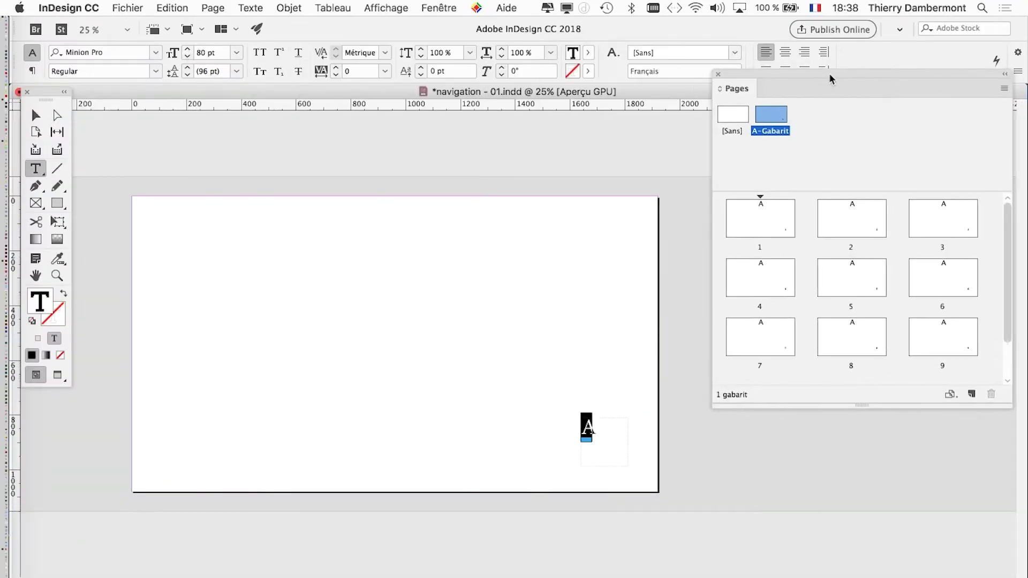
left_click(40, 117)
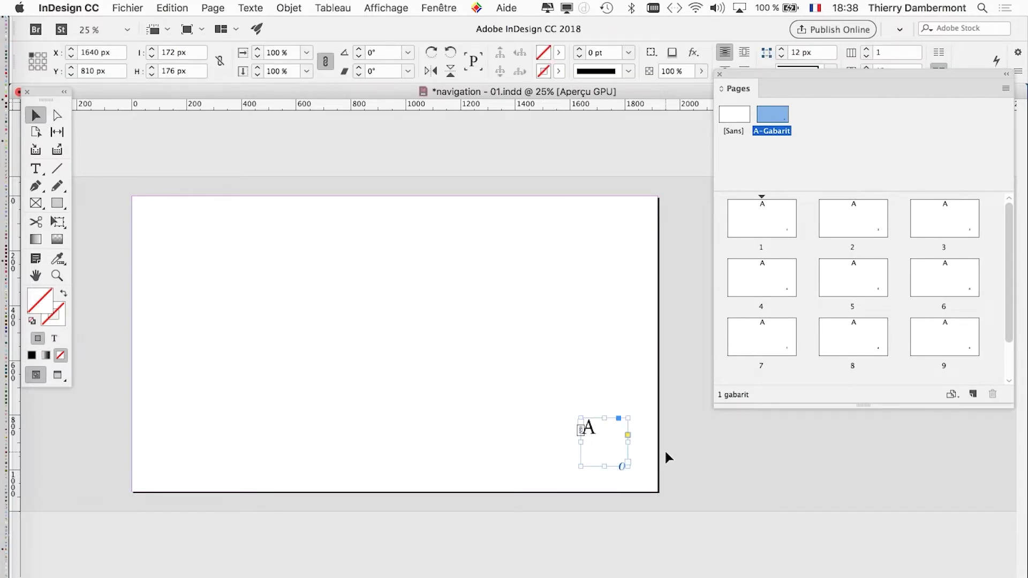
key("super+1")
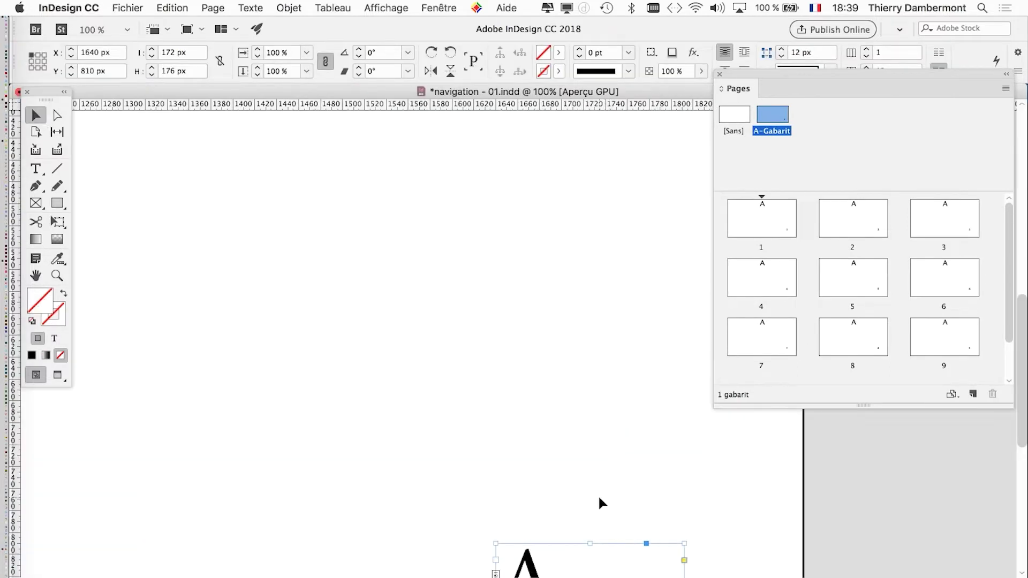
scroll(599, 495, "down", 10)
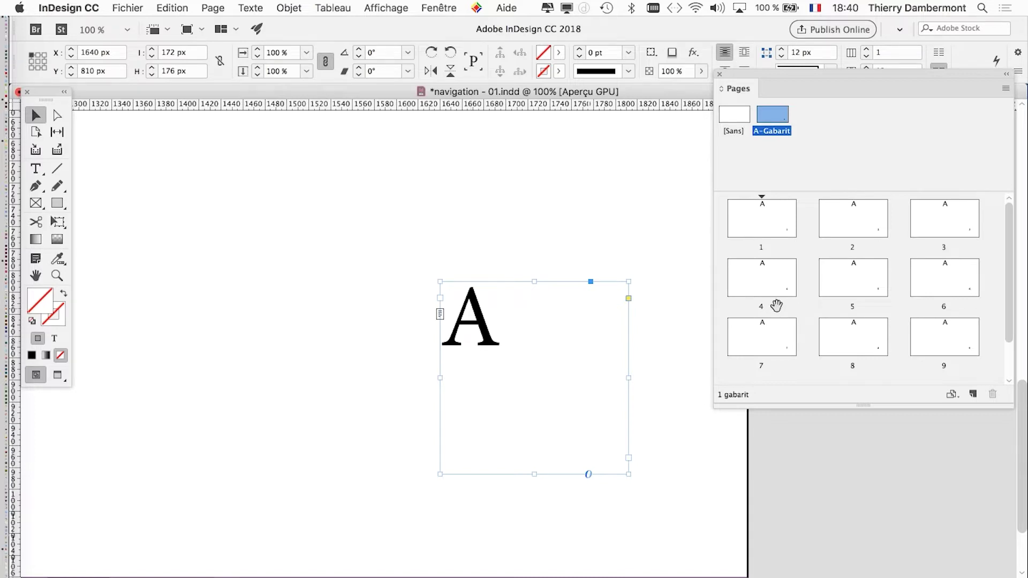
Go through document pages 1 to 9 and examine the automatic page number on each one
double_click(760, 218)
double_click(867, 296)
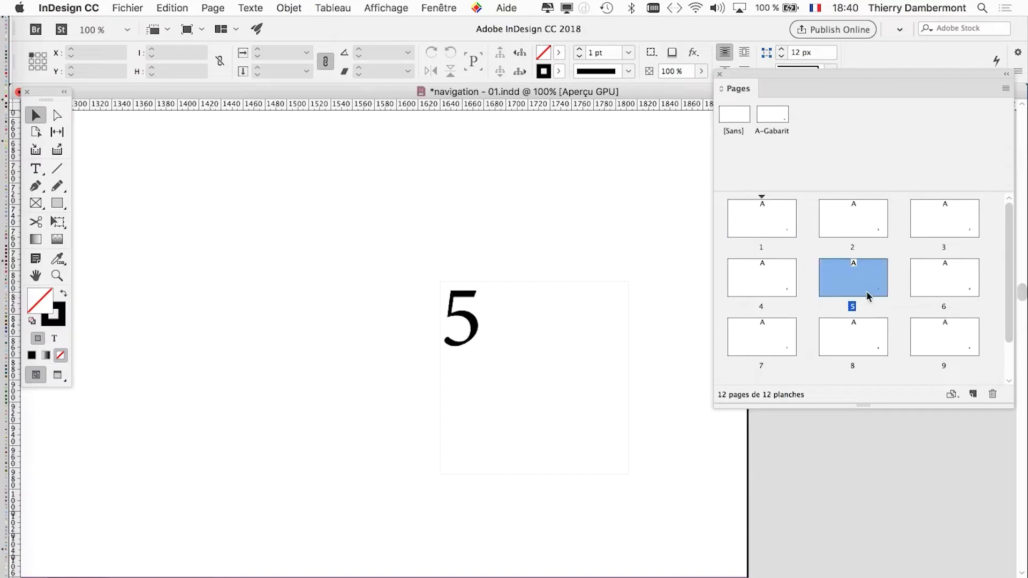
double_click(876, 342)
left_click(941, 348)
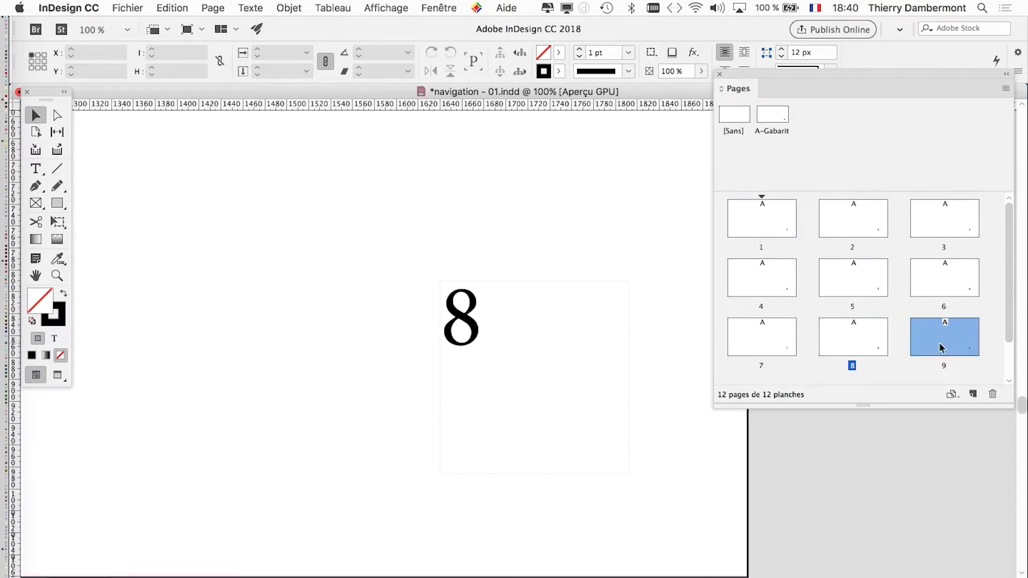
double_click(941, 278)
double_click(940, 223)
double_click(836, 228)
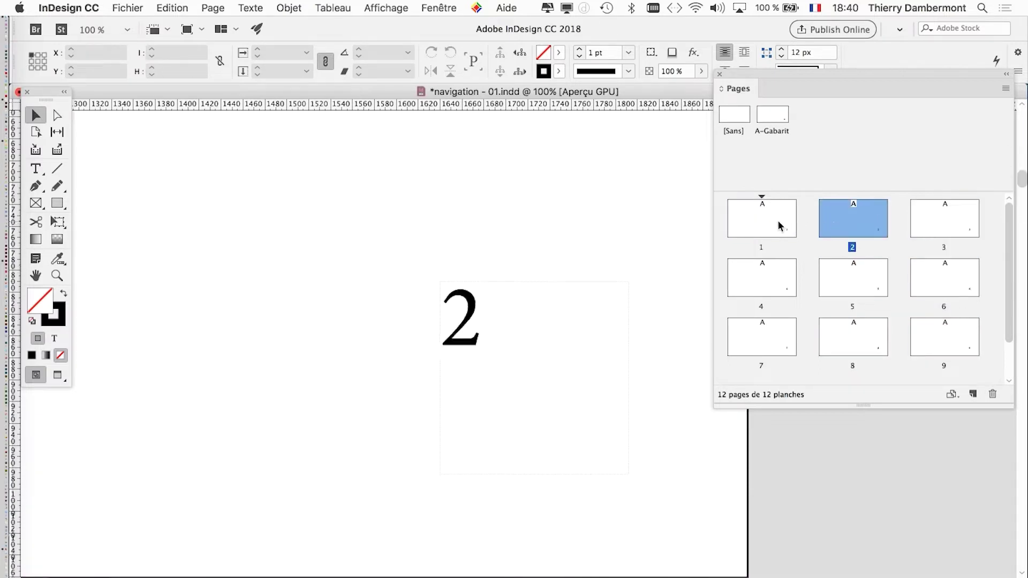
double_click(781, 225)
double_click(760, 284)
left_click(768, 335)
double_click(768, 335)
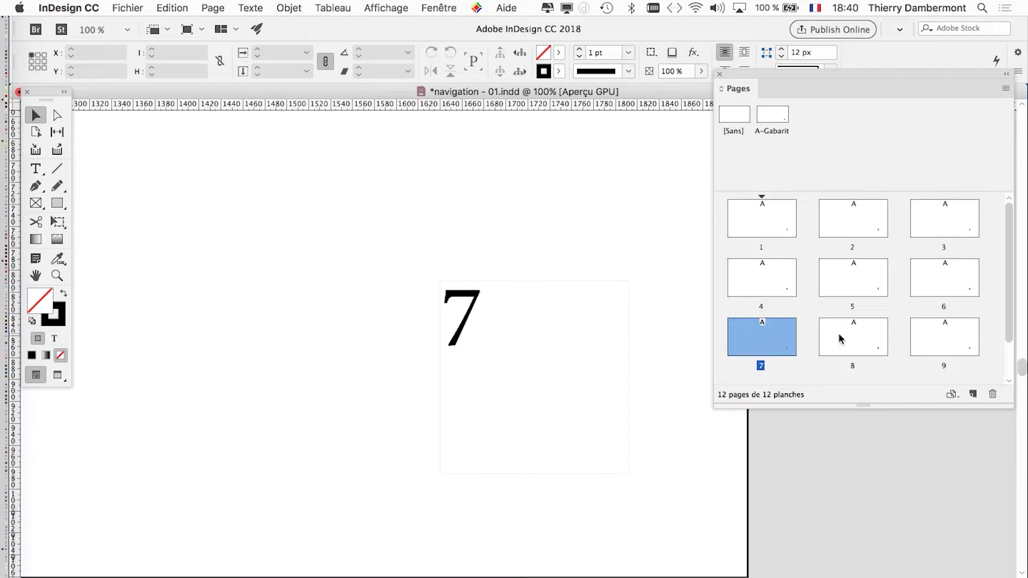
double_click(843, 337)
double_click(959, 349)
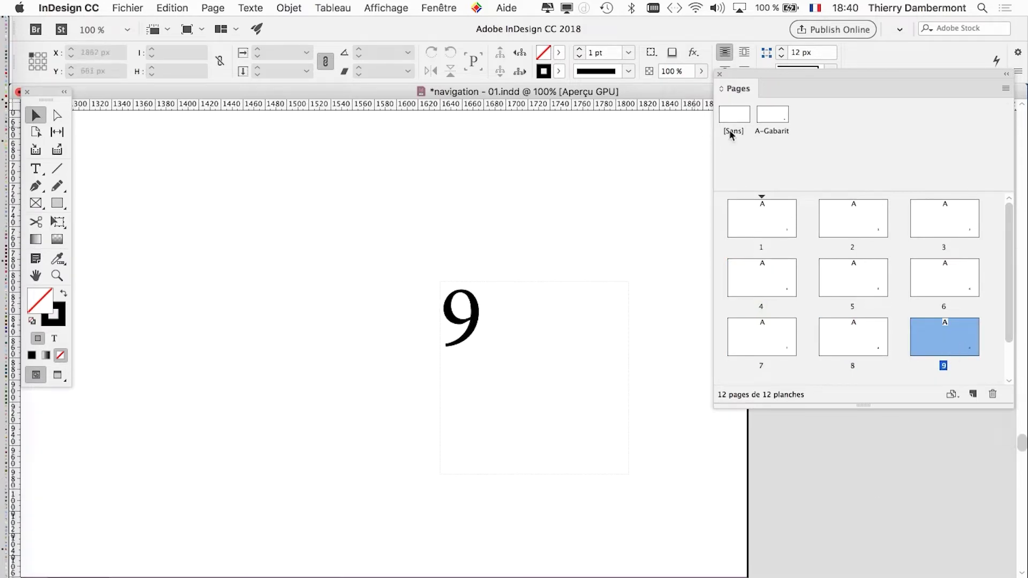
Return to the A-Gabarit master page, select the page number's text frame, and place the Tools panel near it
double_click(783, 116)
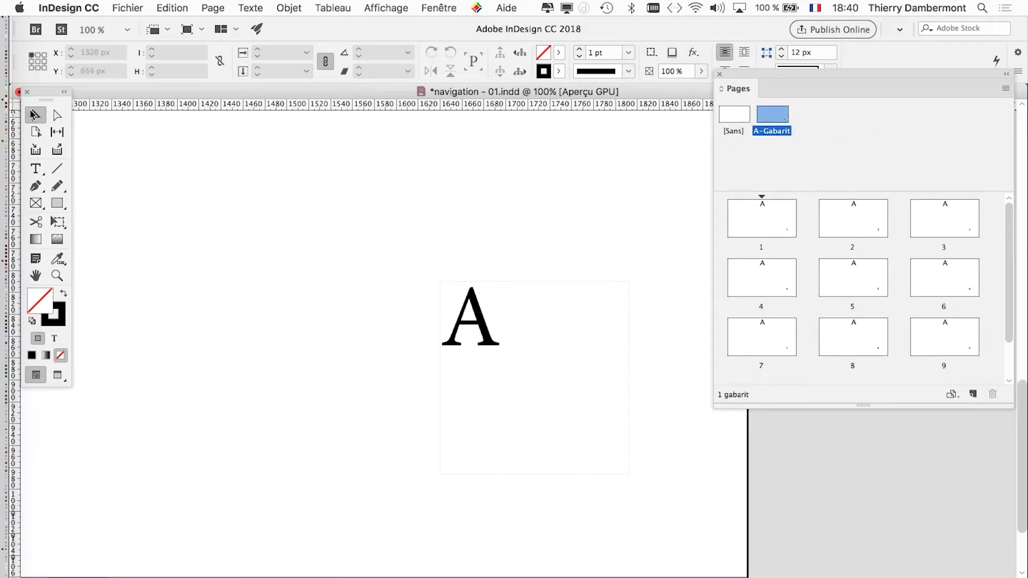
left_click(537, 313)
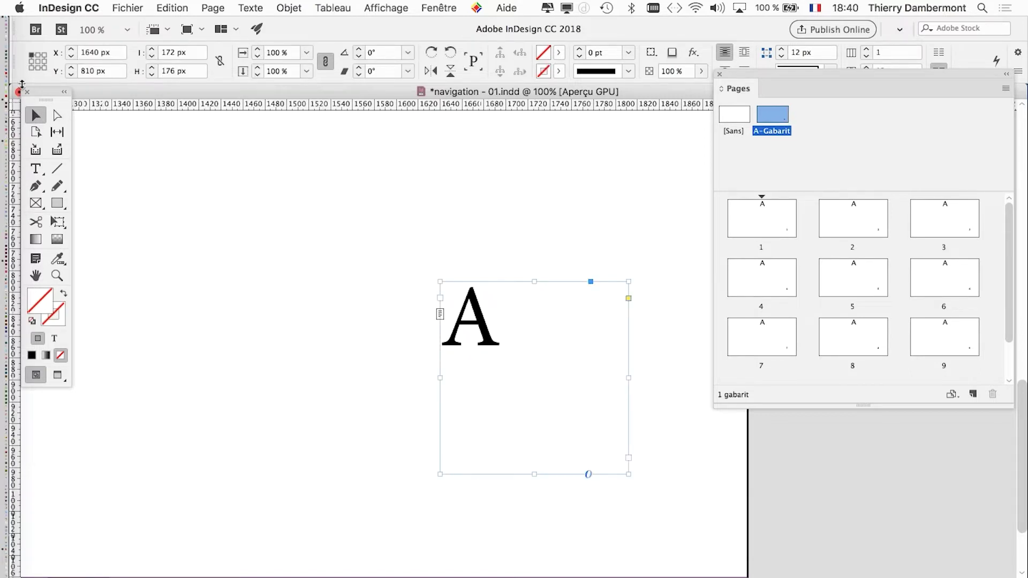
left_click_drag(46, 97, 339, 188)
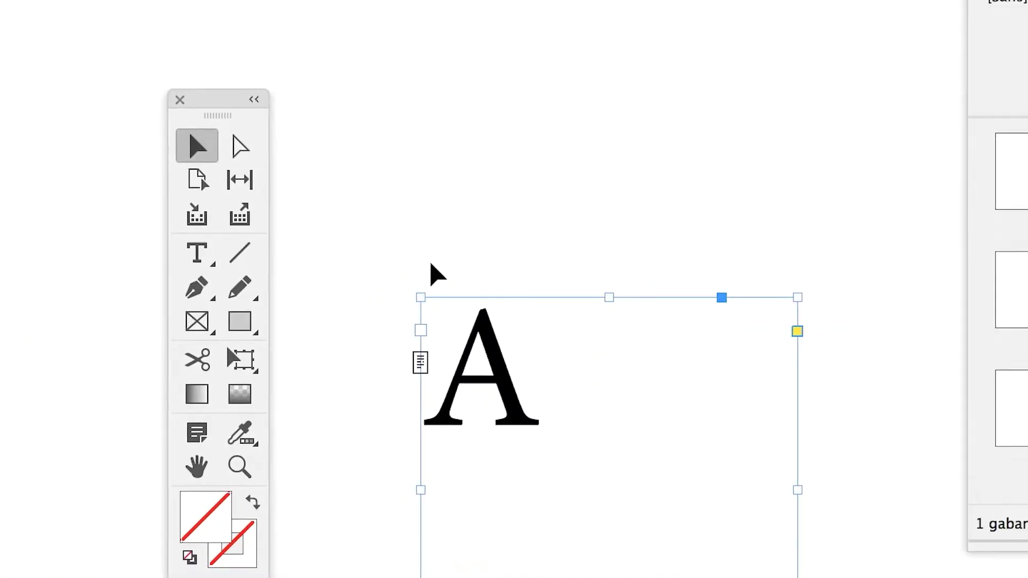
left_click(450, 271)
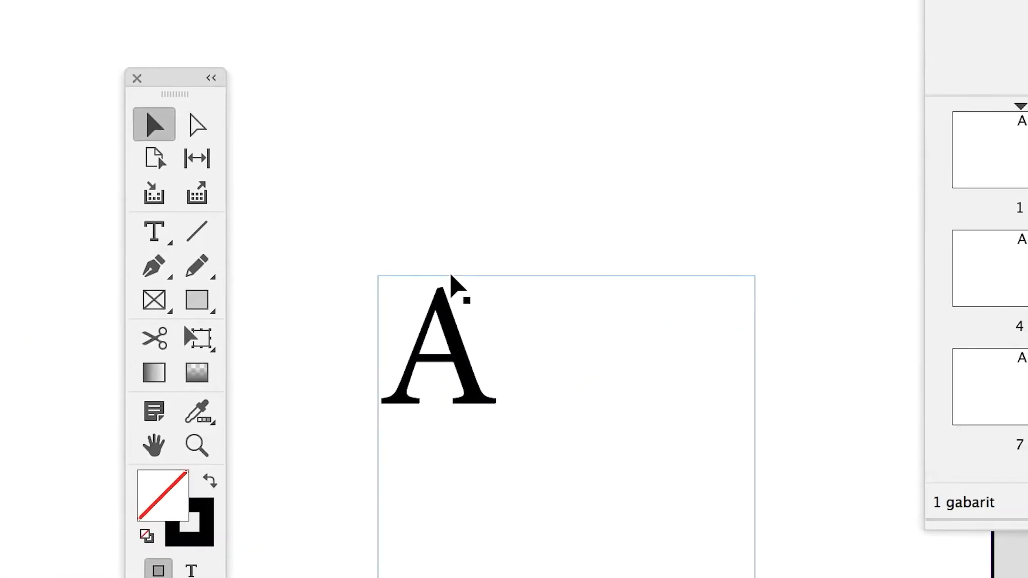
left_click(451, 276)
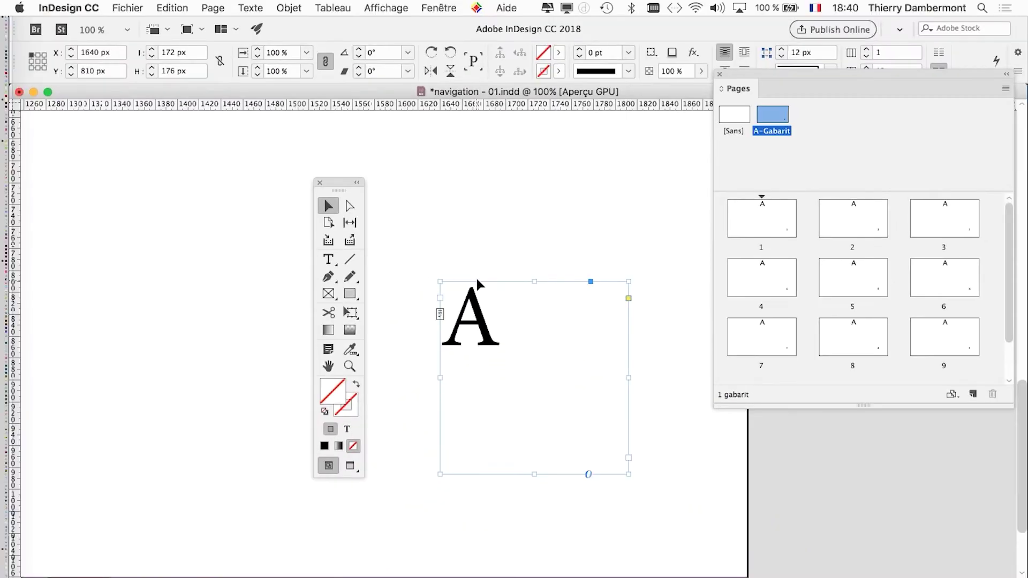
left_click_drag(340, 182, 146, 174)
scroll(353, 257, "right", 6)
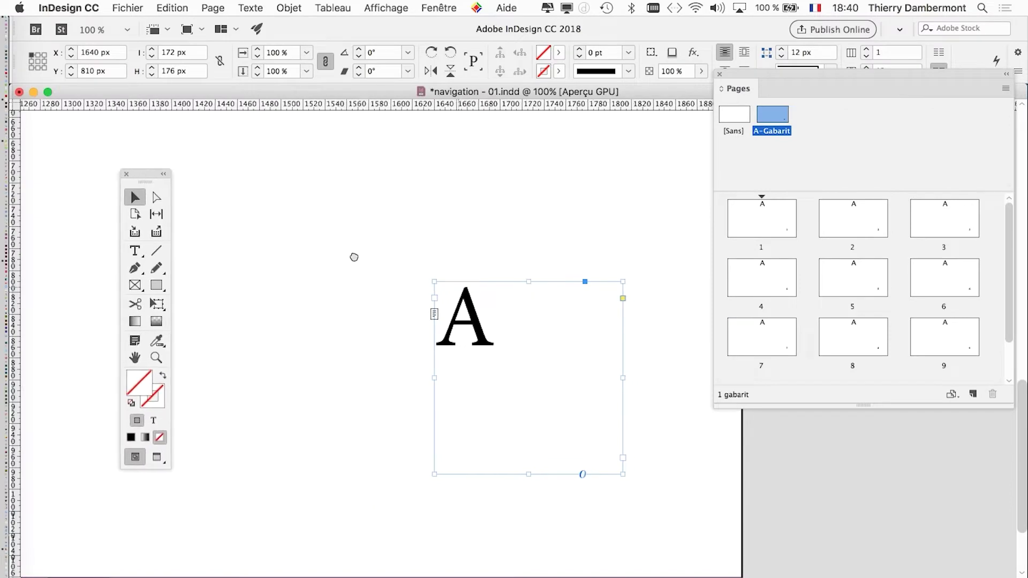
scroll(353, 257, "down", 3)
Show the Swatches panel (Nuancier), shorten it, and place it close to the page number's text frame
left_click(444, 8)
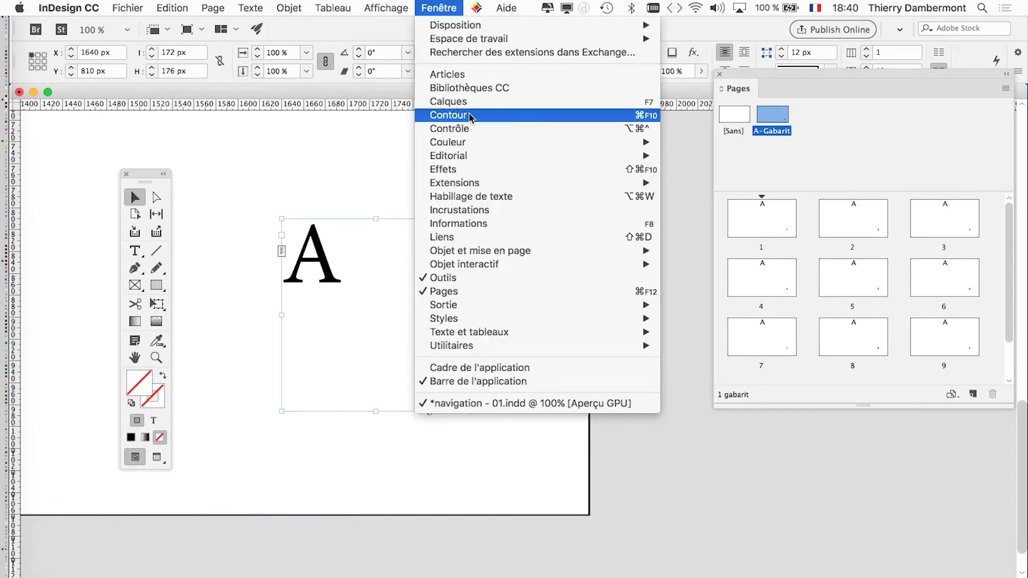
mouse_move(461, 142)
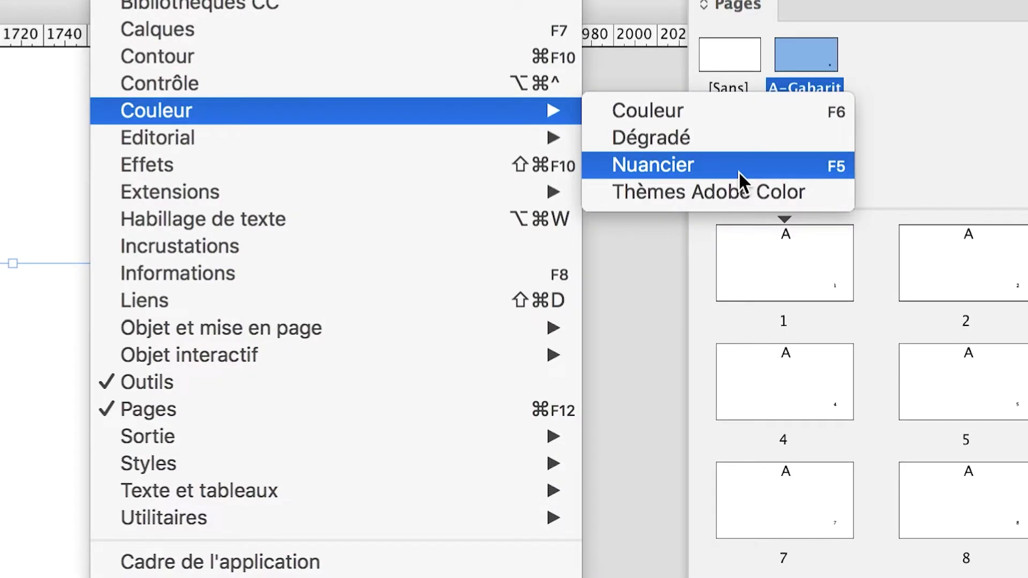
left_click(739, 171)
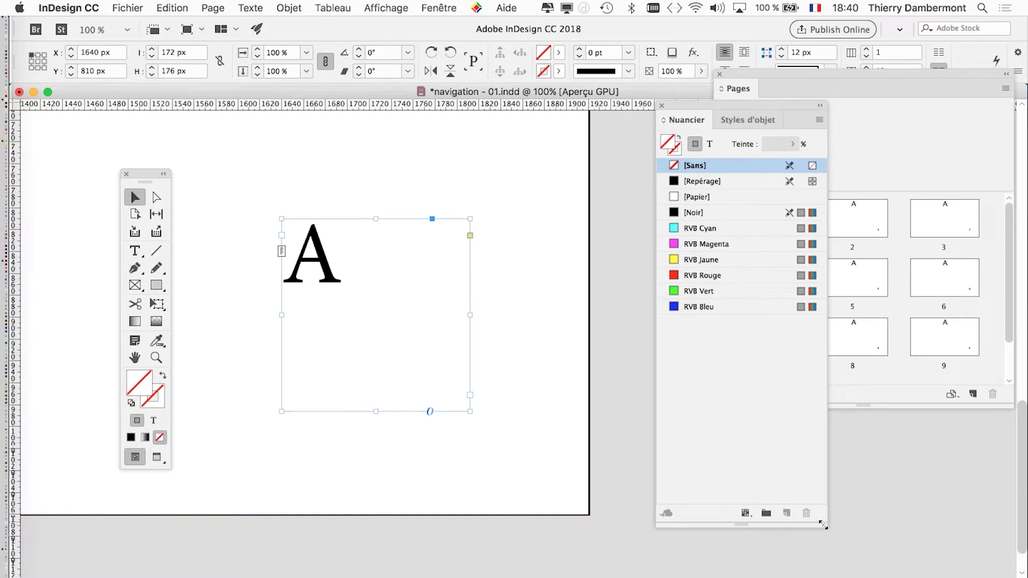
left_click_drag(816, 522, 812, 408)
left_click_drag(703, 103, 534, 139)
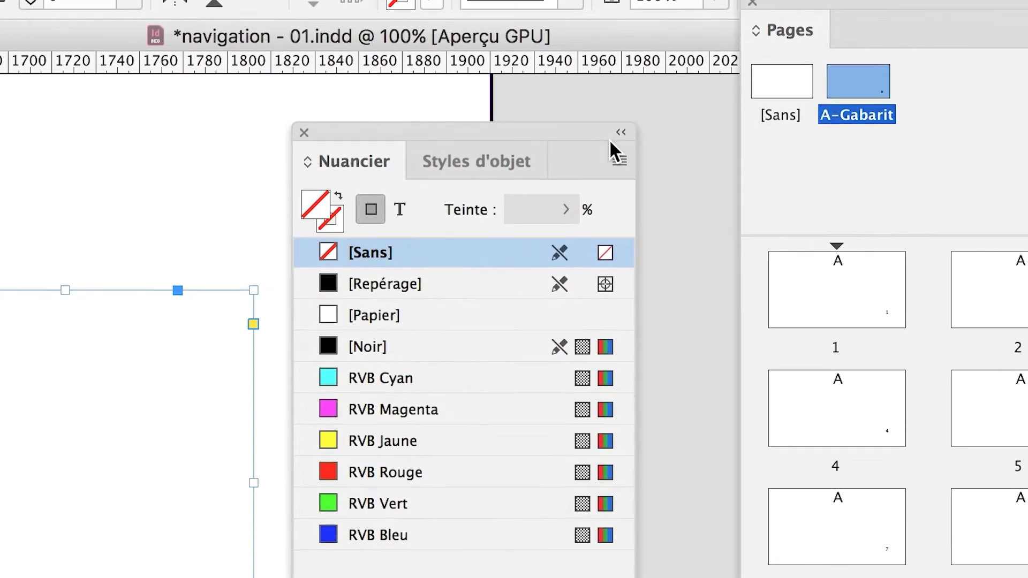
Start a new RGB colour swatch without chromatic-value naming and name it "fond du bloc de numerotation"
left_click(614, 147)
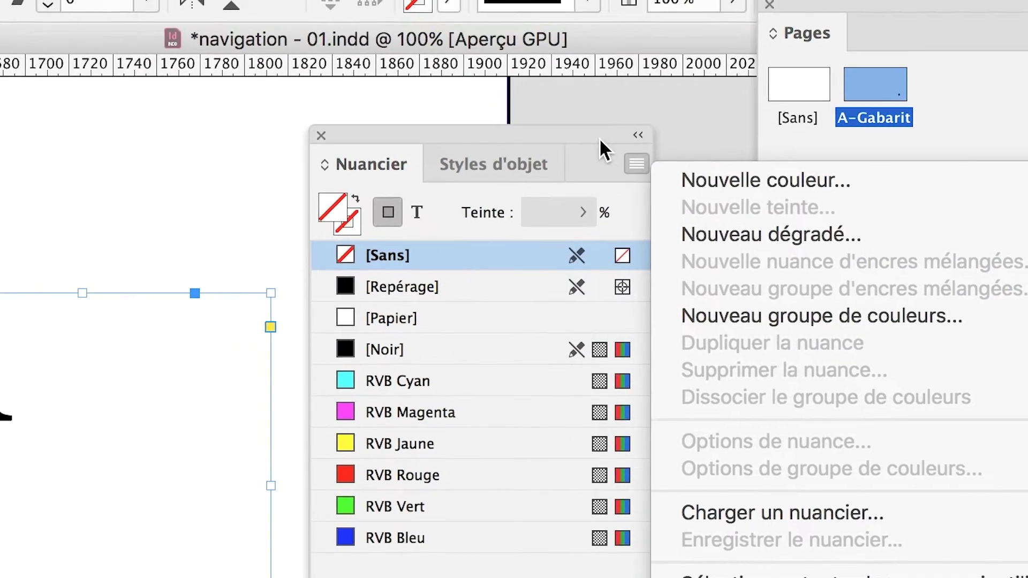
left_click(556, 121)
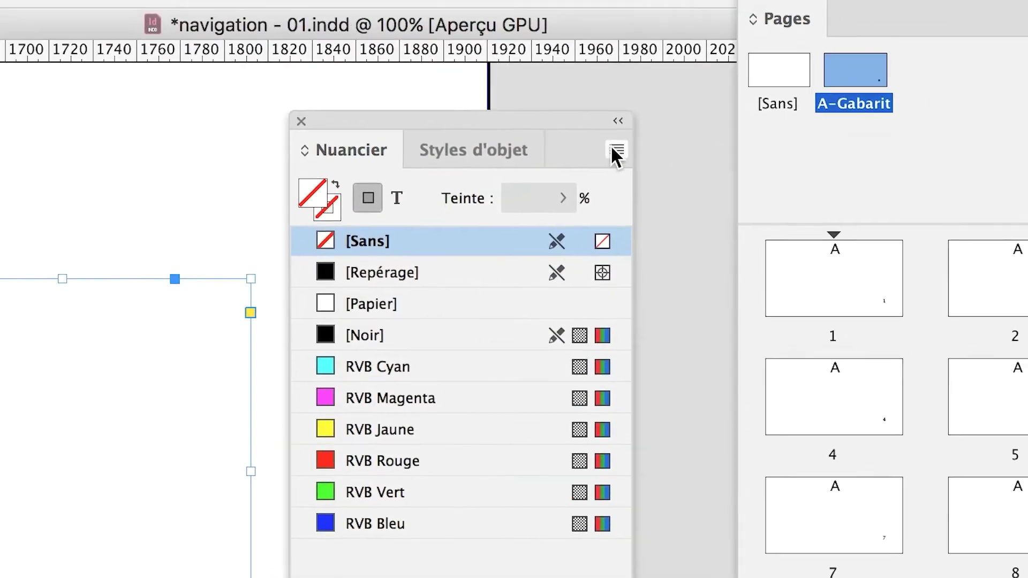
left_click(755, 160)
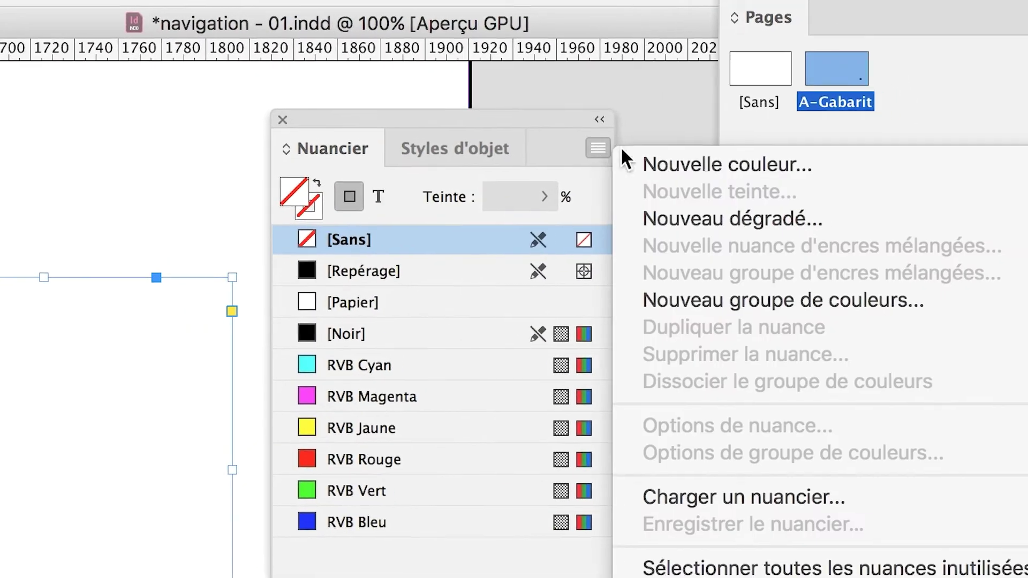
left_click(635, 152)
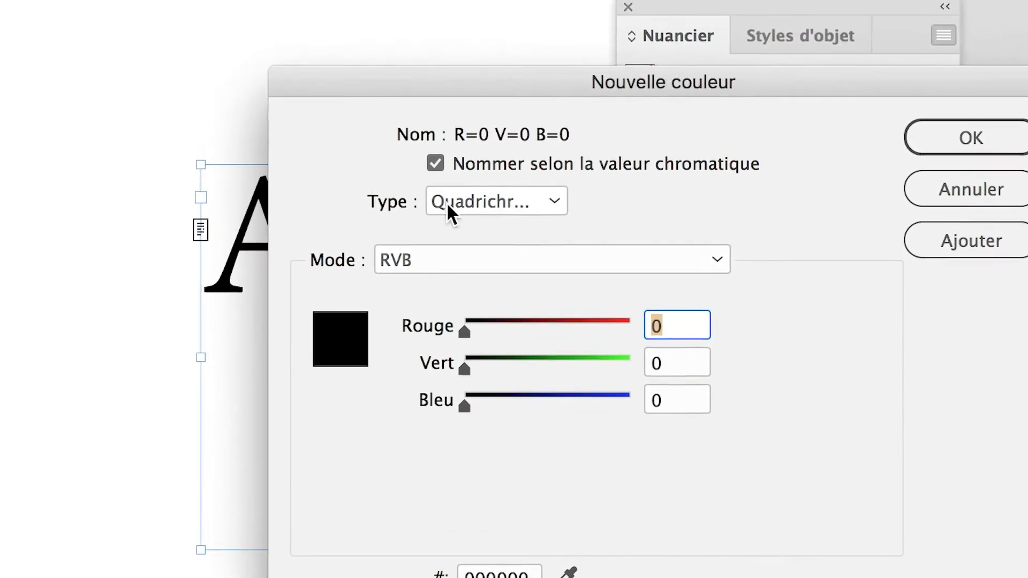
left_click(461, 166)
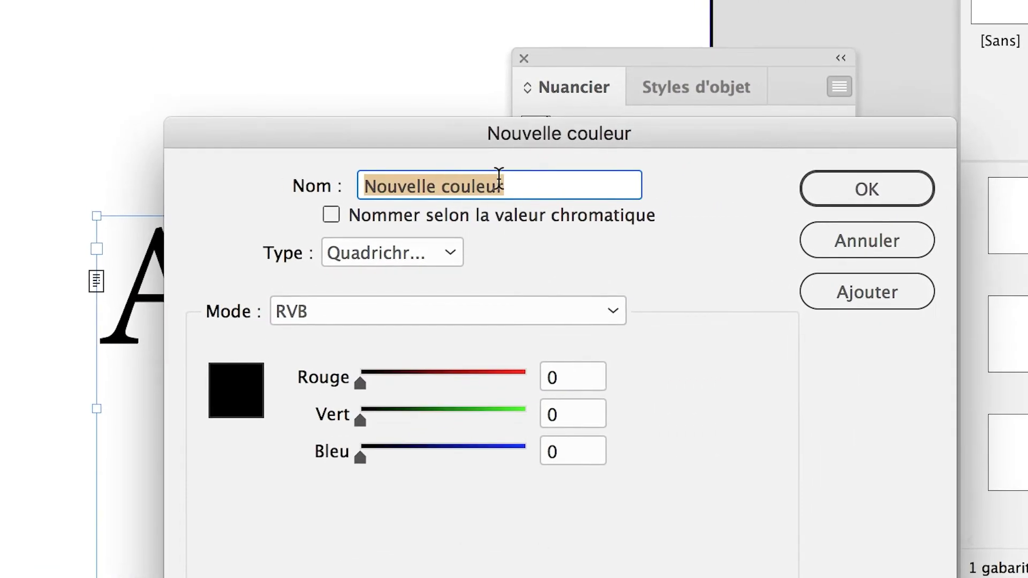
left_click(519, 159)
left_click_drag(519, 159, 372, 126)
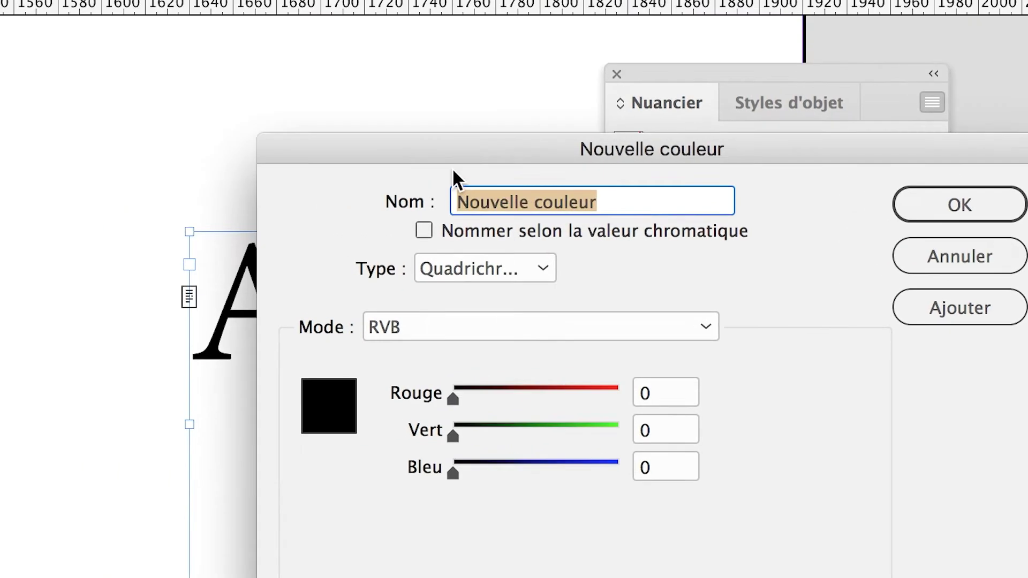
type("fond du n")
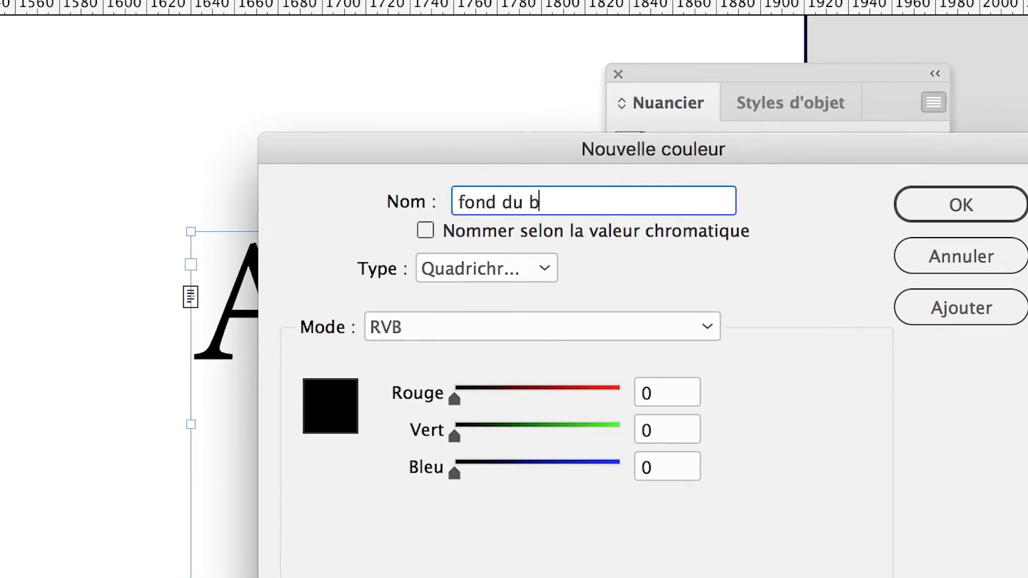
type("loc de numeror")
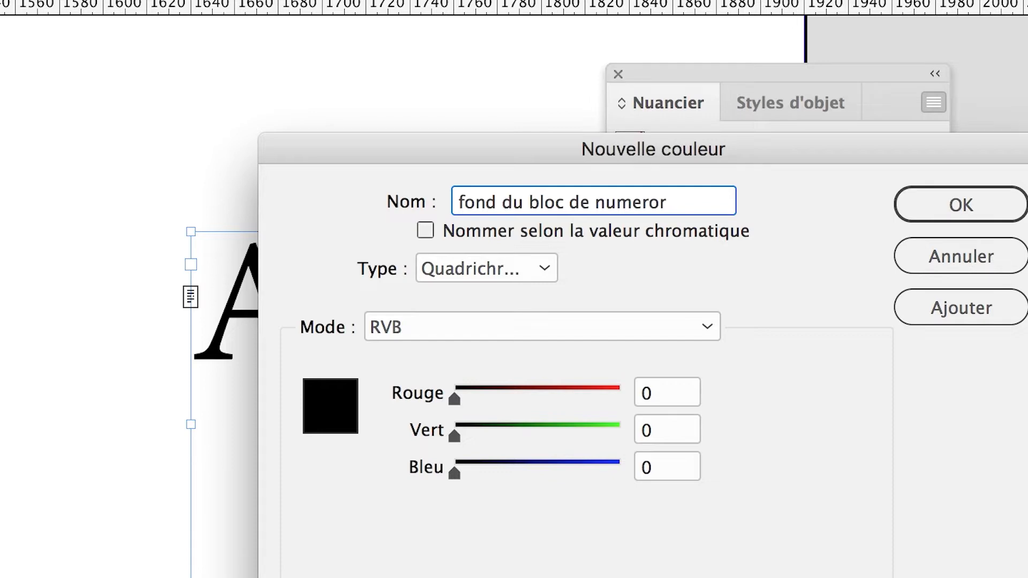
key("BackSpace")
type("tation")
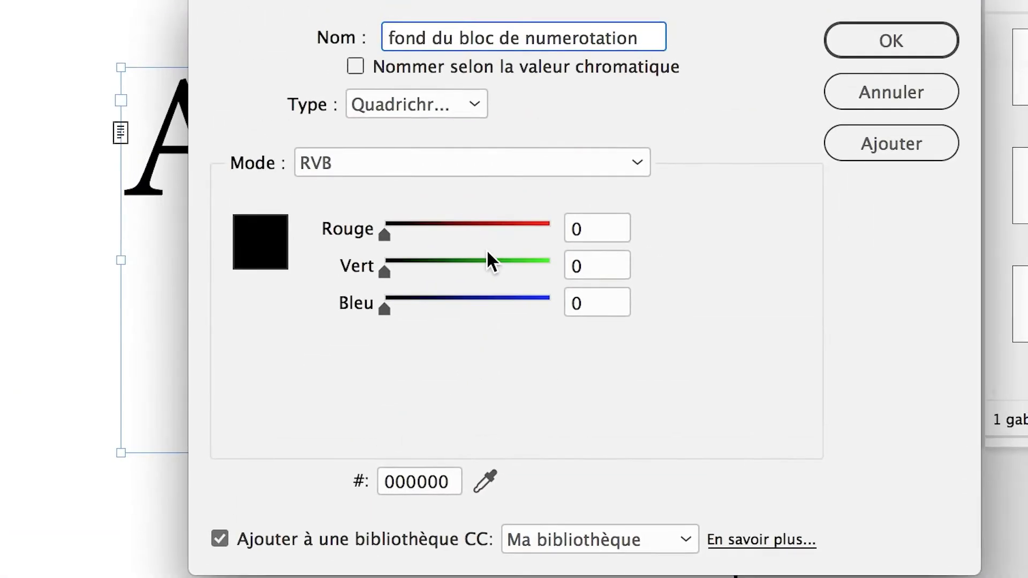
Mix the new swatch as Rouge 101, Vert 180, Bleu 124 and create it as the text frame's fill
left_click(490, 240)
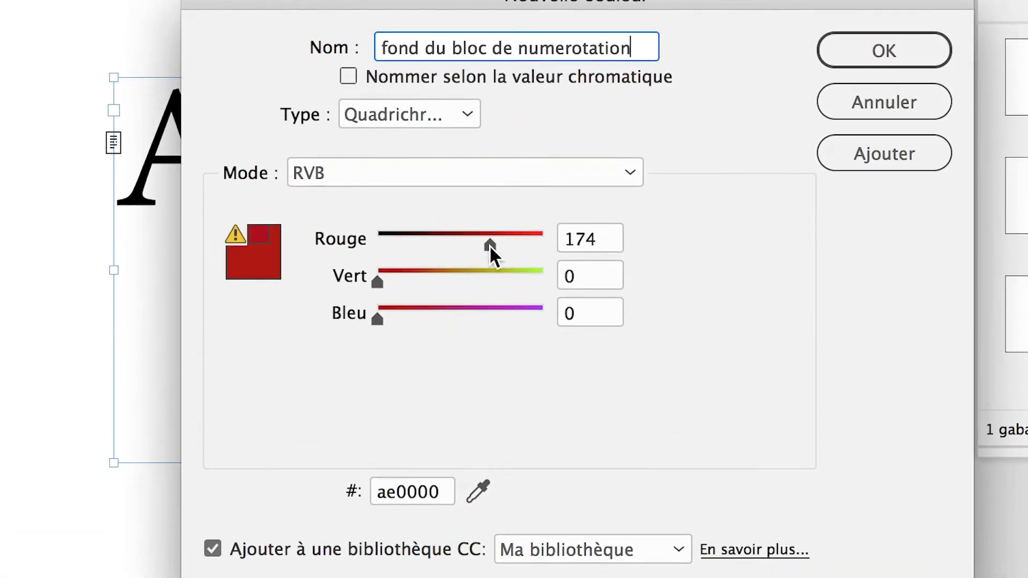
left_click(492, 257)
left_click(484, 294)
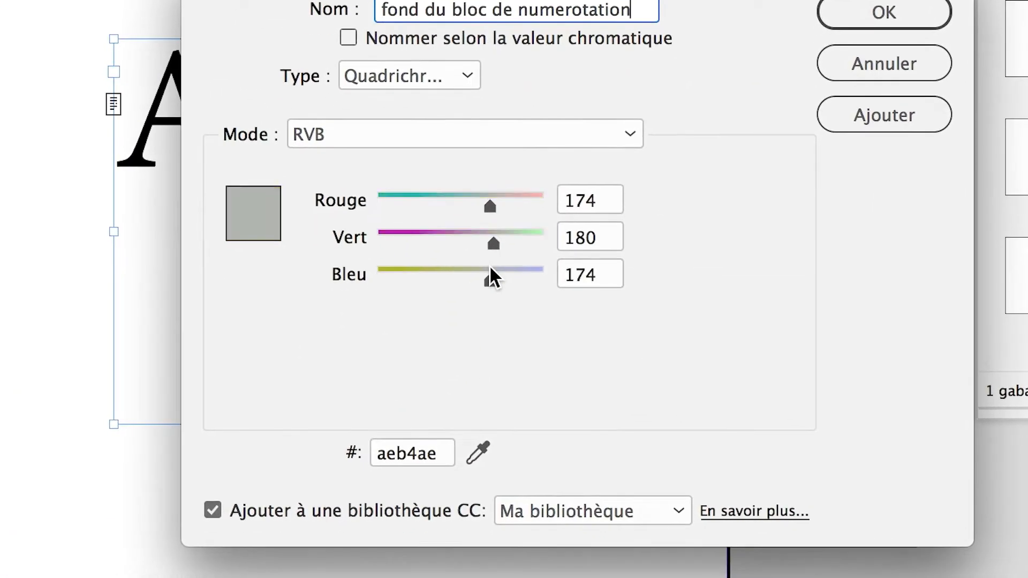
left_click(461, 268)
left_click(447, 200)
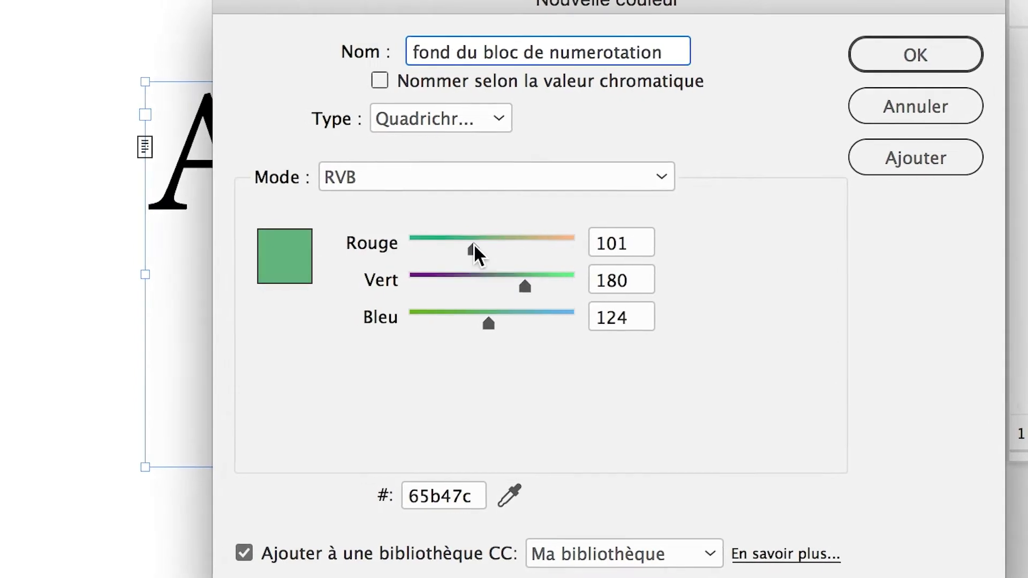
left_click(859, 4)
left_click(616, 182)
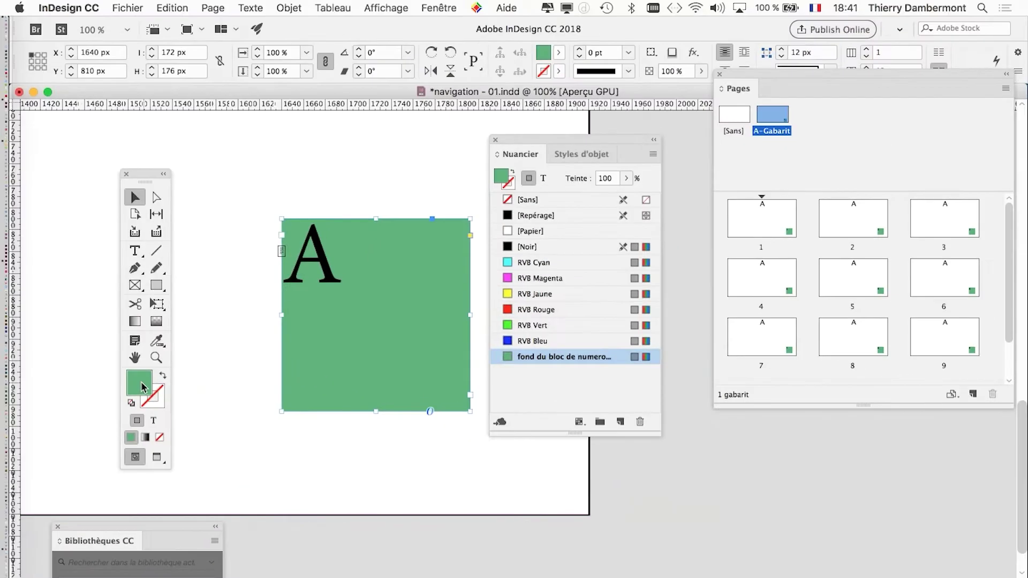
Move the Swatches and Tools panels away from the filled text frame and deselect the frame
left_click_drag(525, 139, 651, 176)
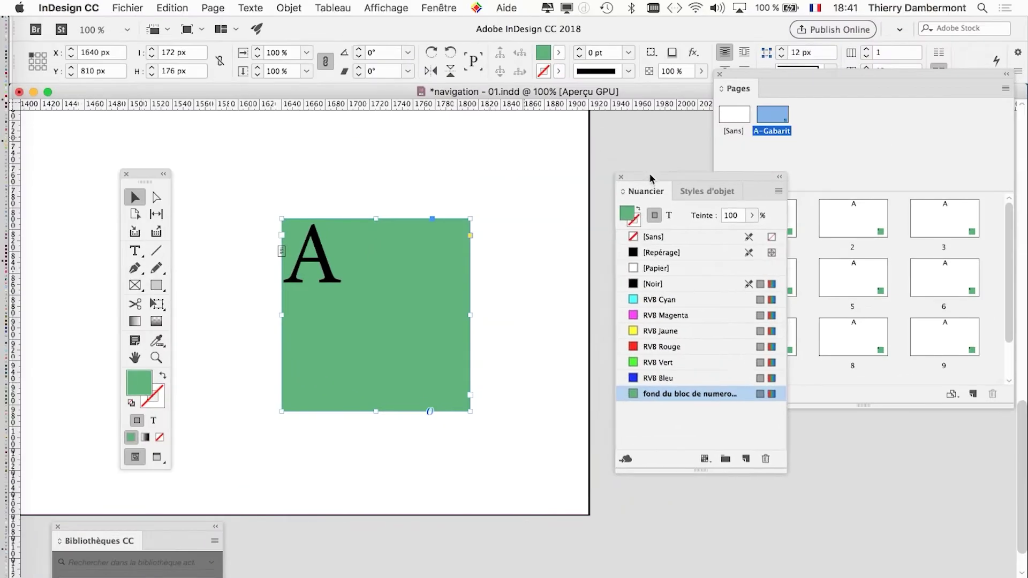
left_click_drag(137, 182, 61, 145)
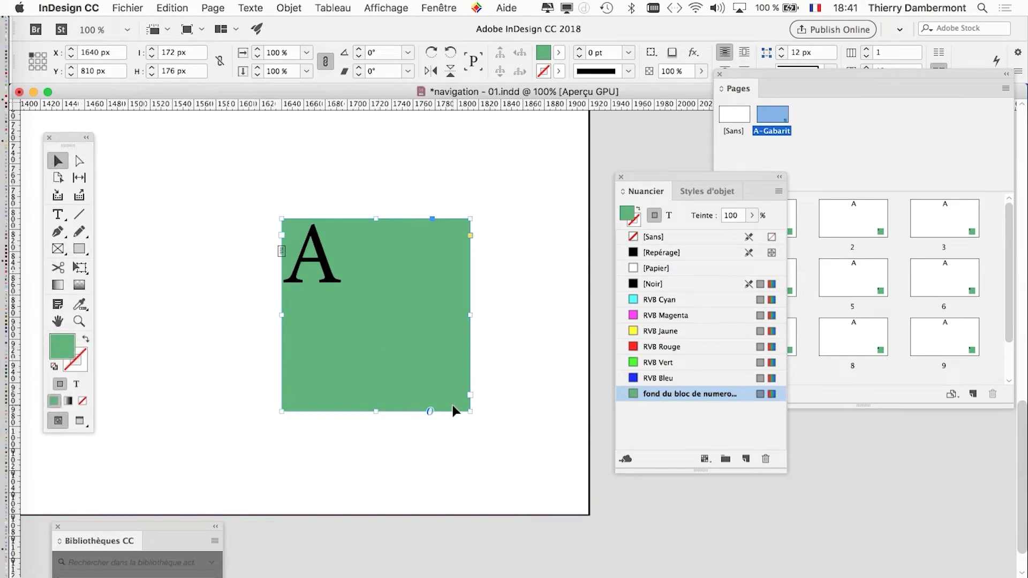
left_click(537, 272)
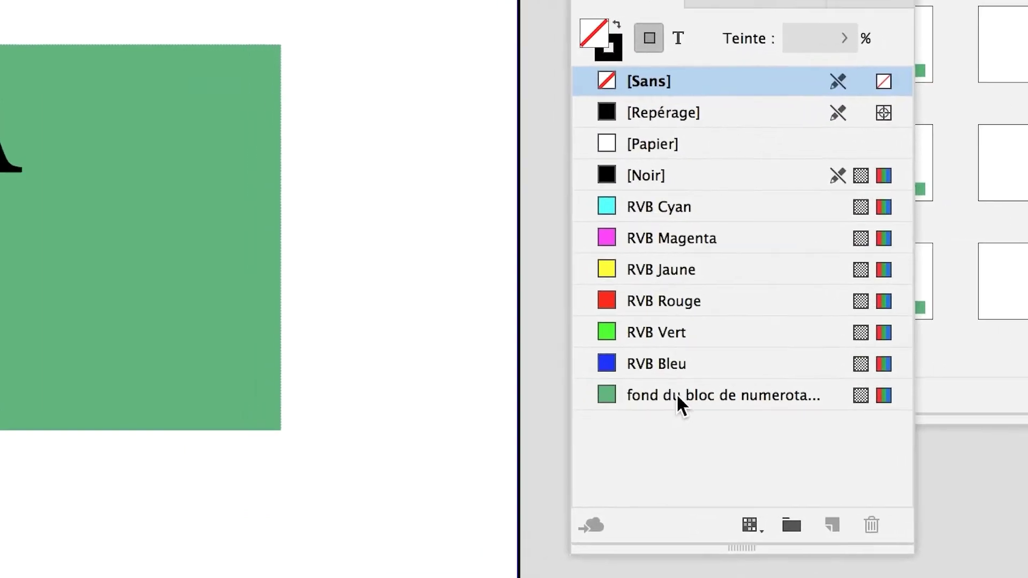
Edit the "fond du bloc de numerotation" swatch, setting Rouge to 181 and Vert to 213
left_click(657, 393)
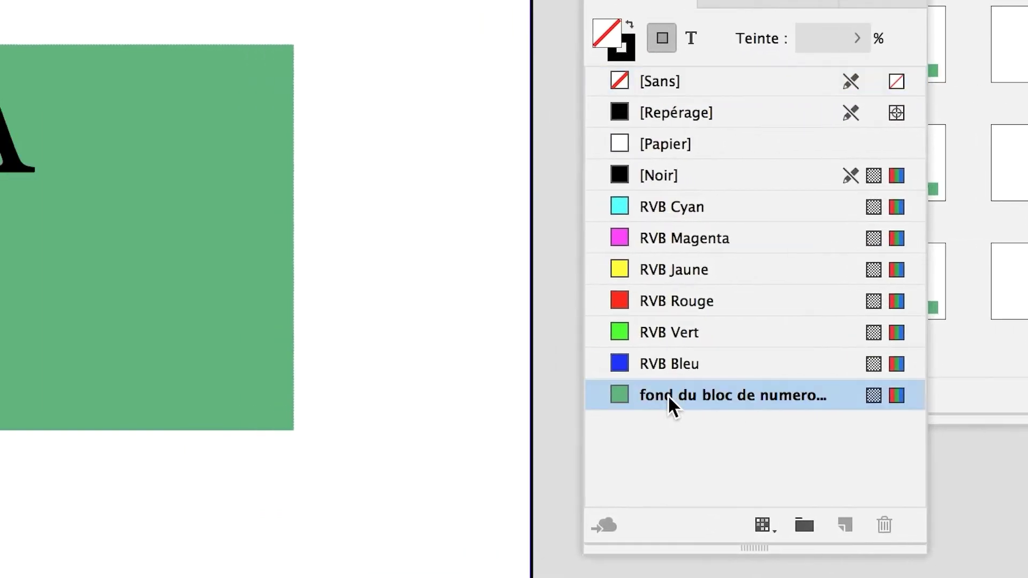
double_click(667, 394)
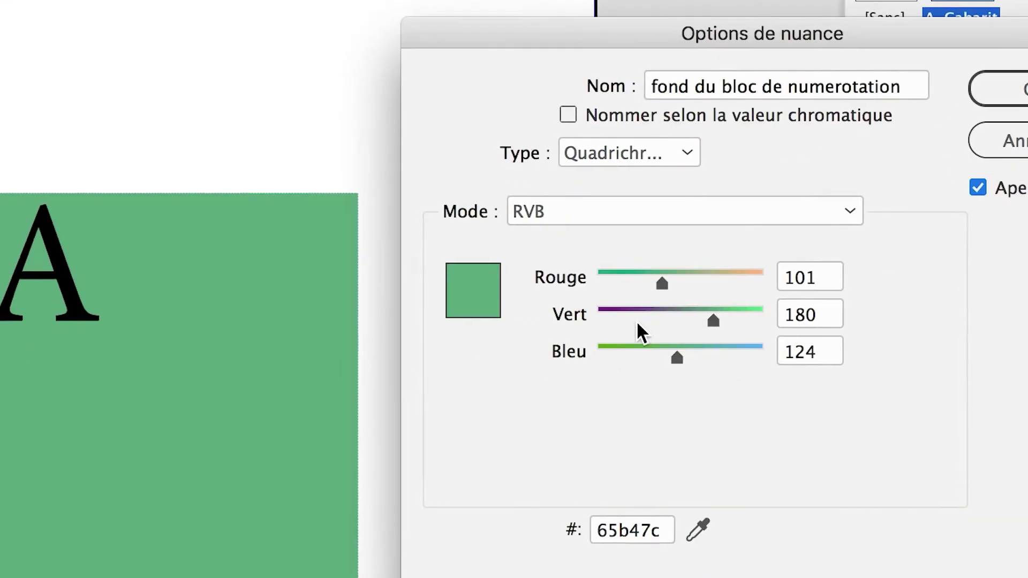
left_click_drag(315, 406, 368, 402)
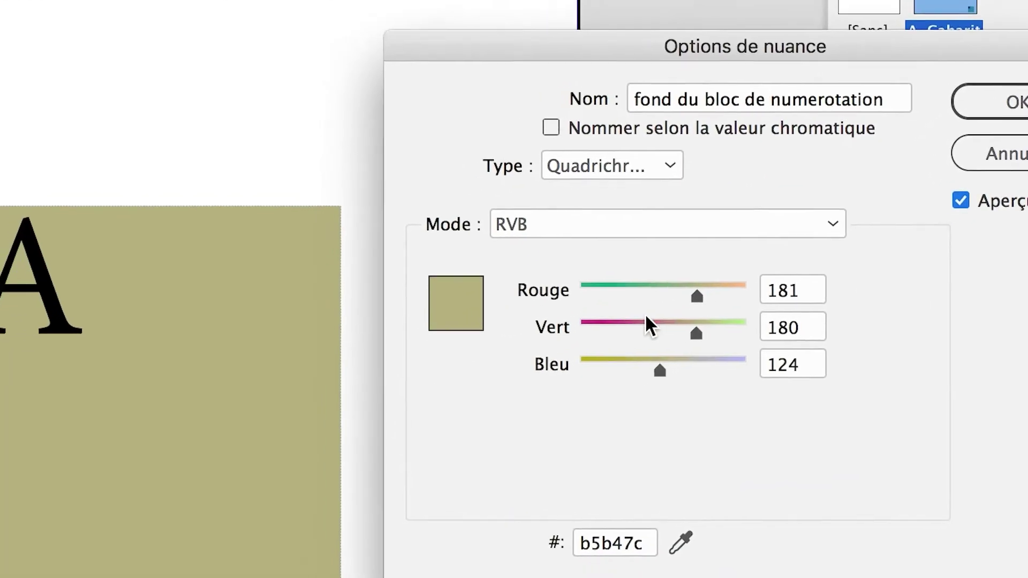
left_click(594, 347)
left_click(685, 345)
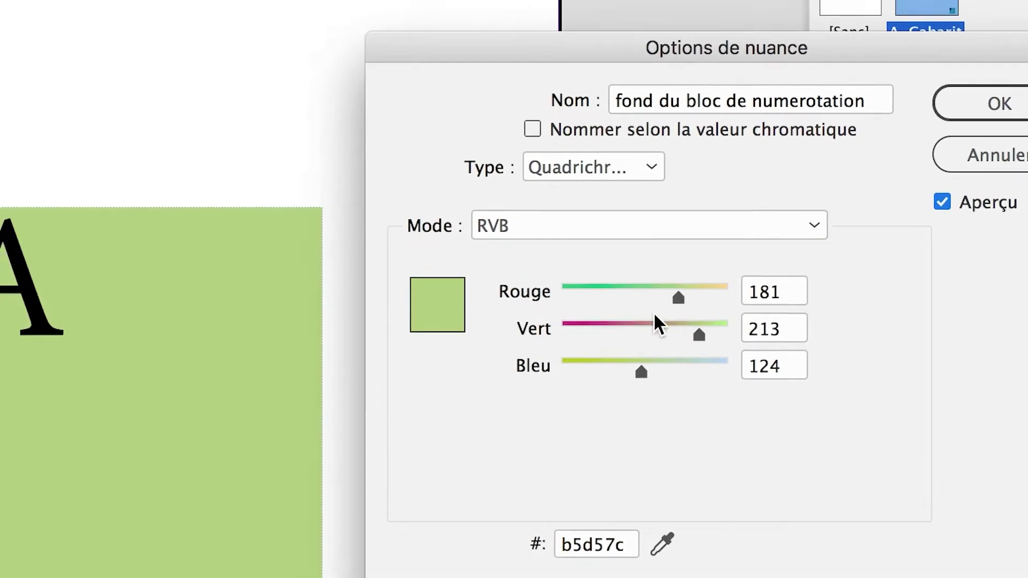
left_click(954, 81)
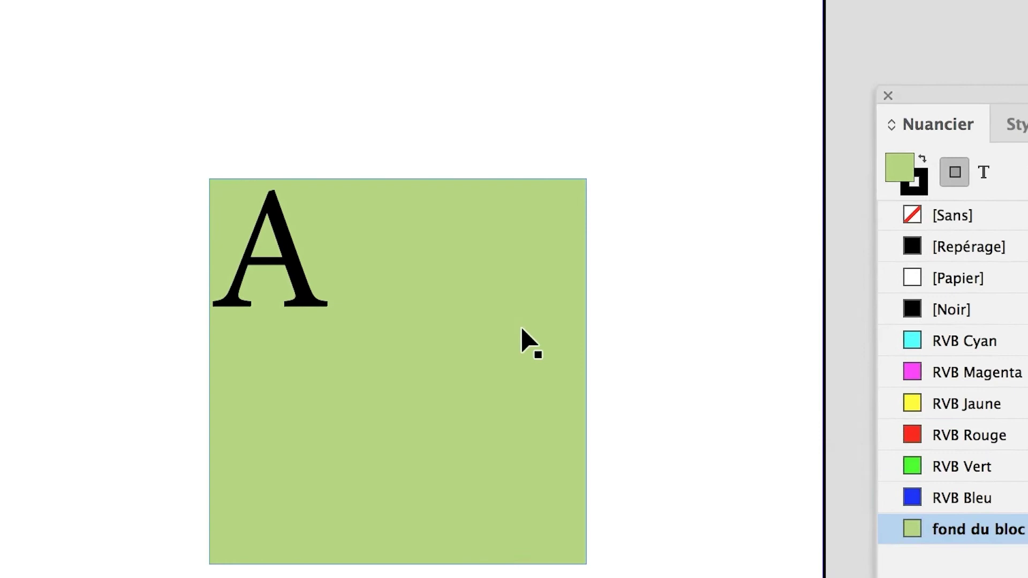
Select the page number's text frame, centre its paragraph horizontally, and move the Paragraph panel clear of the frame
left_click(521, 327)
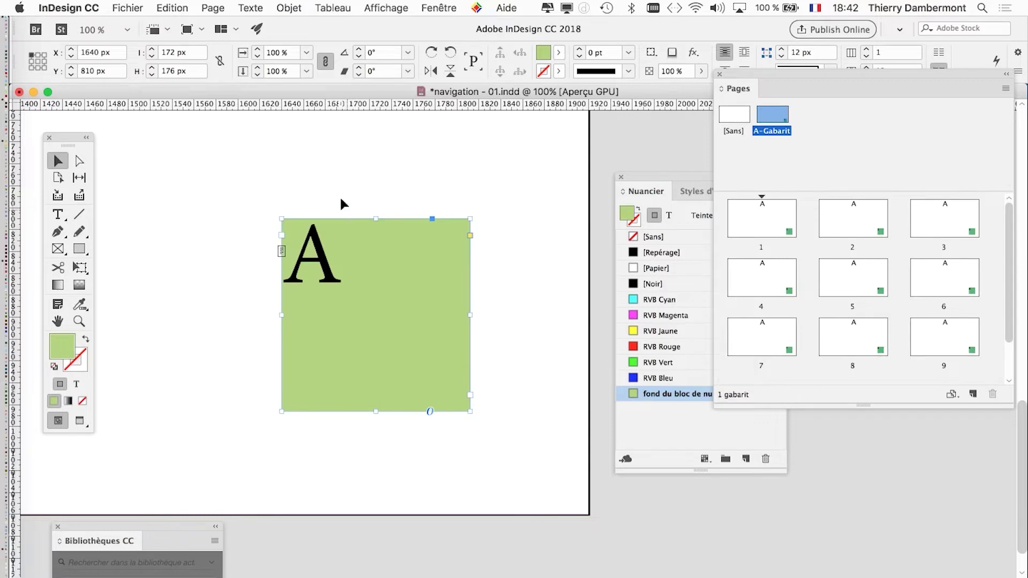
left_click(251, 6)
left_click(262, 88)
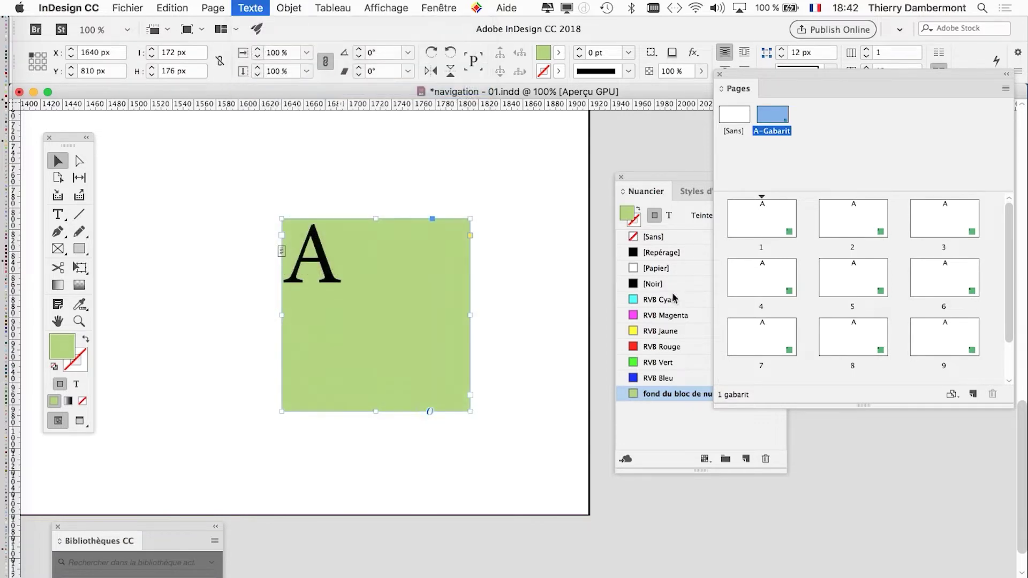
left_click_drag(537, 374, 460, 177)
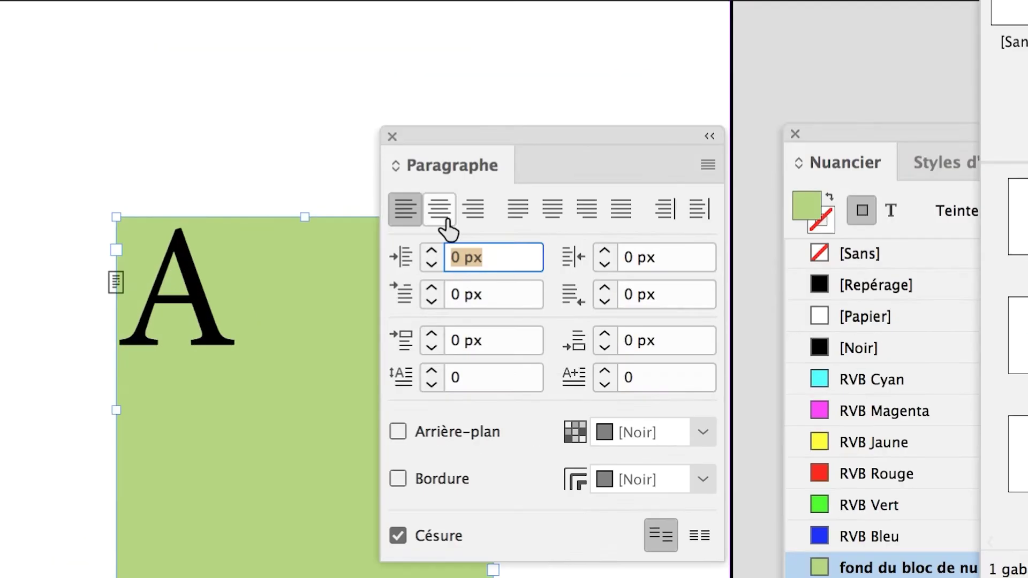
left_click(445, 216)
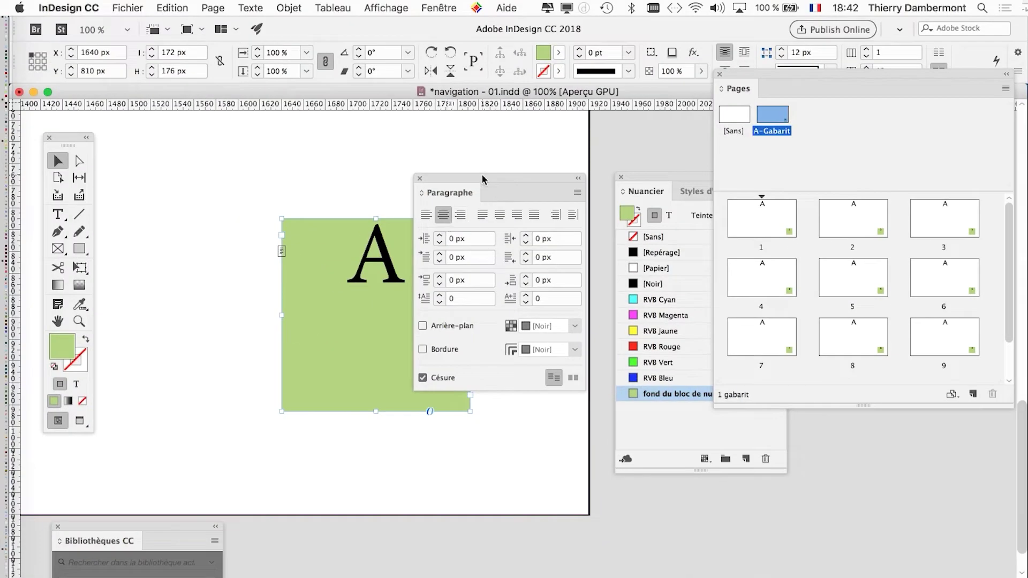
left_click_drag(481, 179, 677, 141)
In the text frame options, set the vertical justification to Centrer and turn on the preview
key("super+b")
left_click(289, 8)
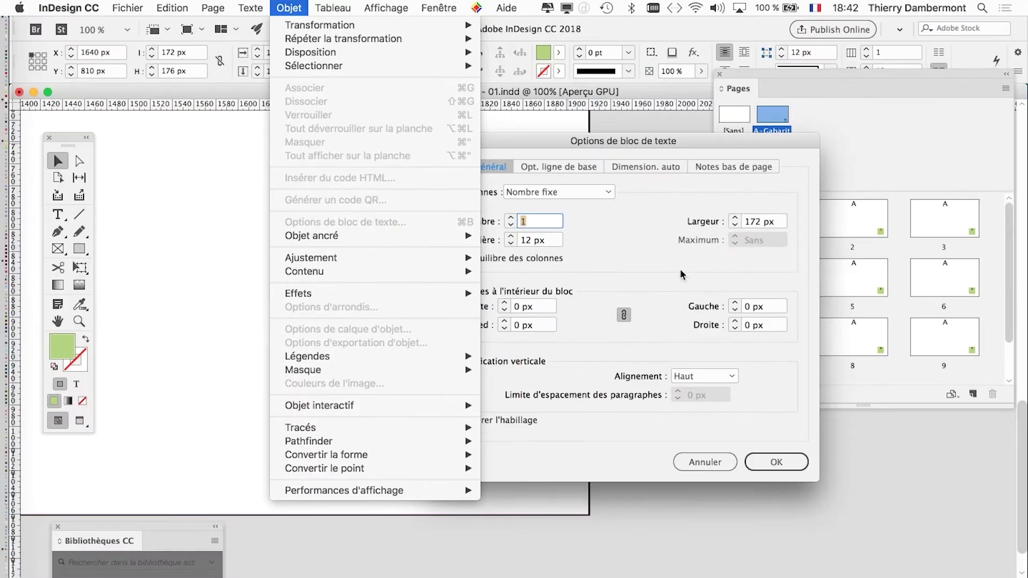
left_click(700, 384)
left_click_drag(625, 140, 694, 92)
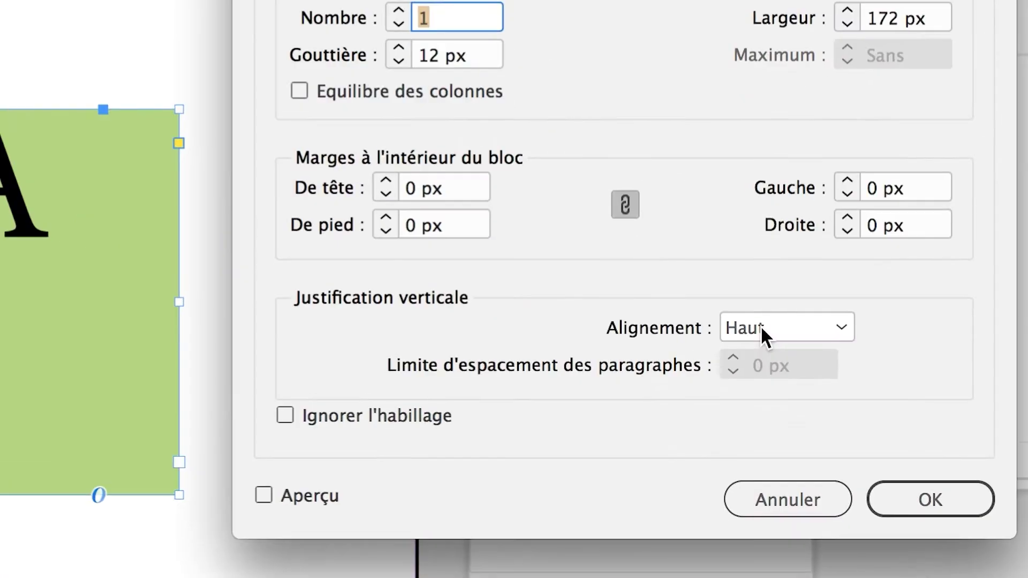
left_click(761, 327)
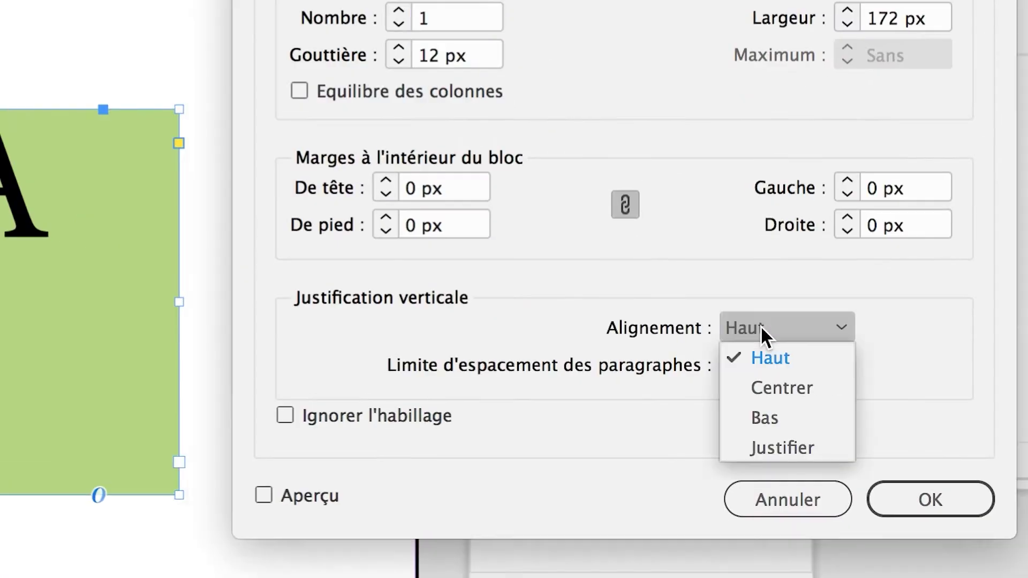
left_click(759, 345)
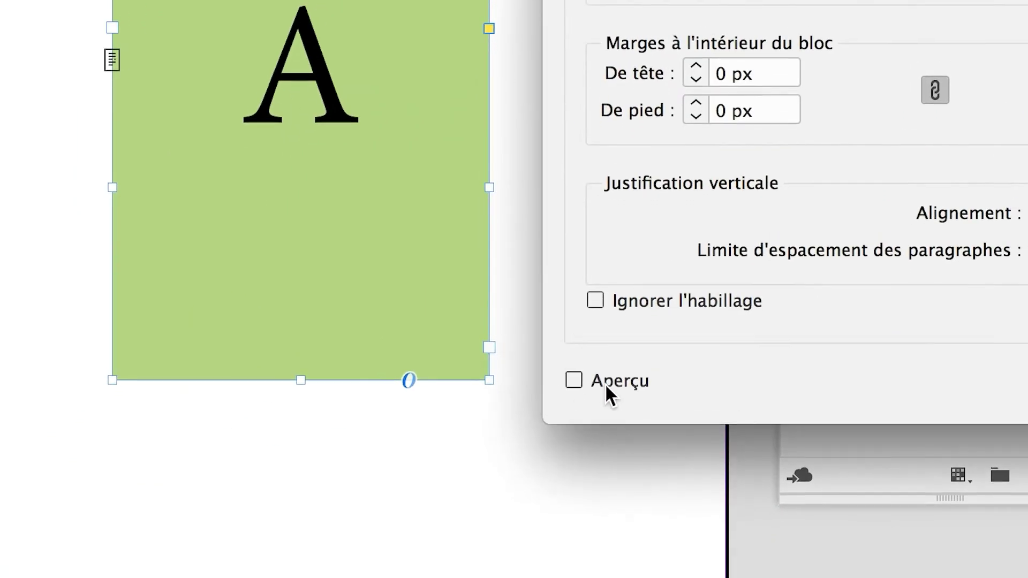
left_click(607, 385)
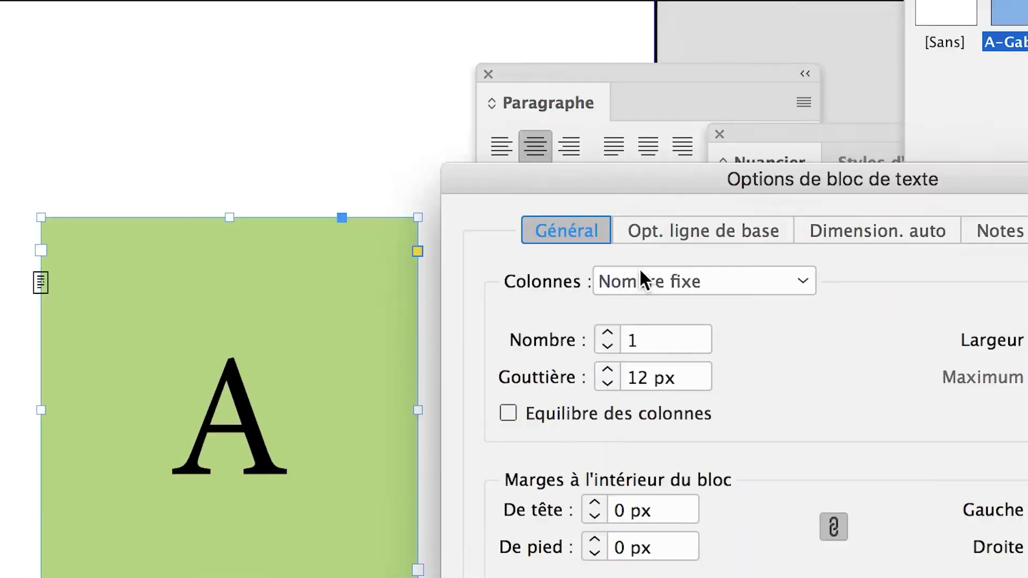
Open the text frame's baseline options and examine the choices for the first baseline offset
left_click(696, 218)
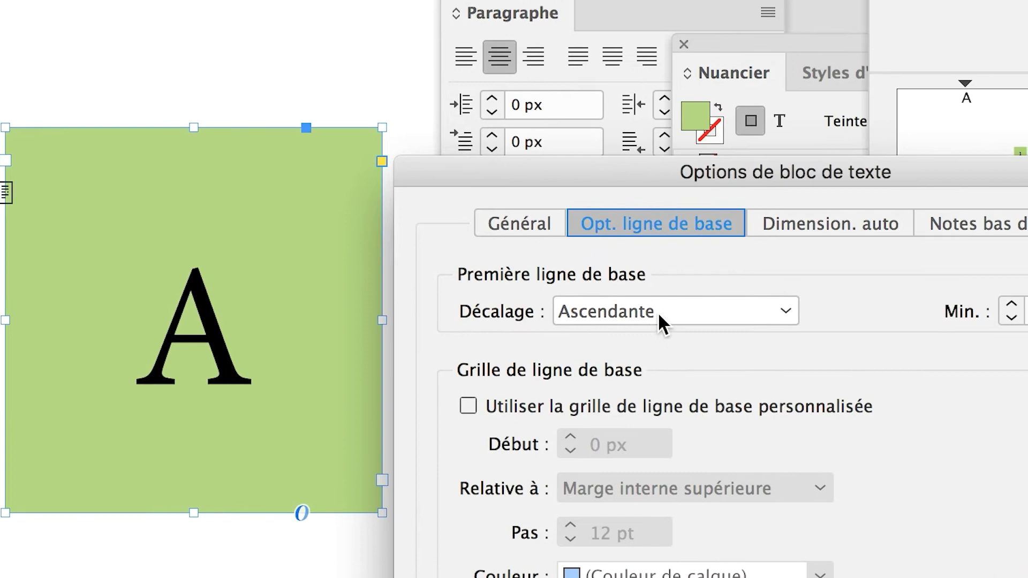
left_click(657, 312)
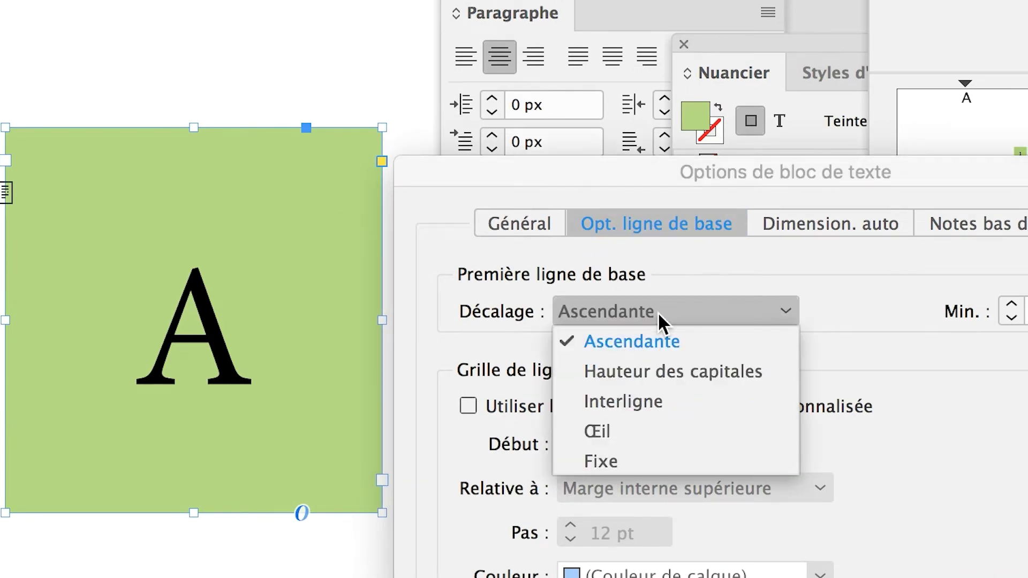
left_click(657, 311)
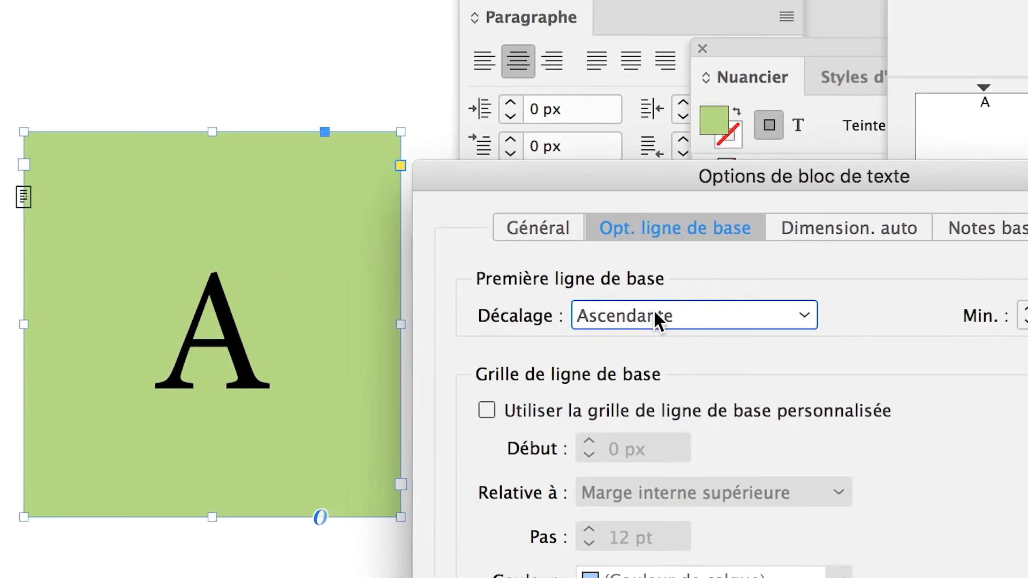
left_click(648, 309)
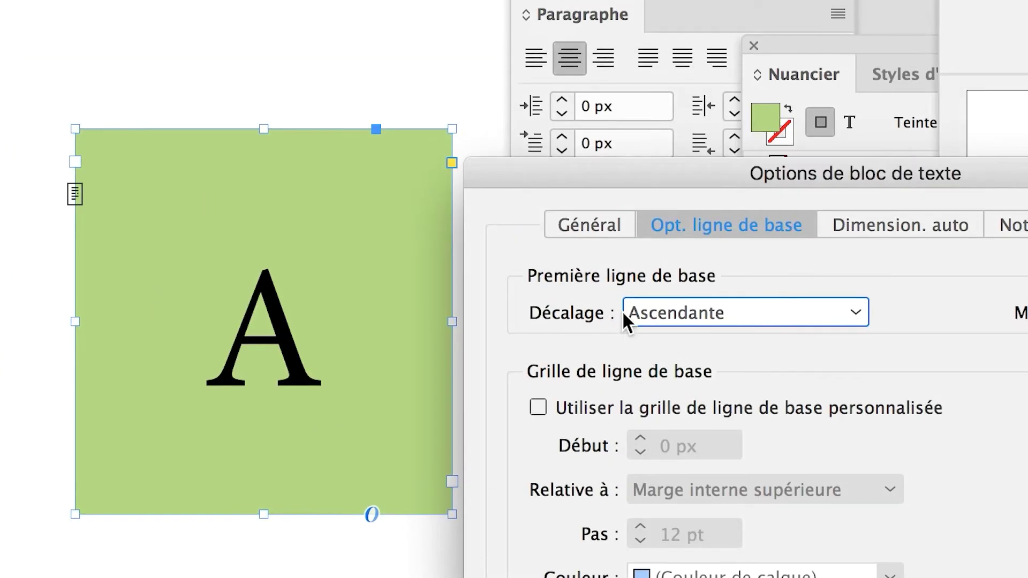
Try the Fixe, Interligne, Ascendante and Hauteur des capitales first baseline offsets on the page number's frame
left_click(575, 235)
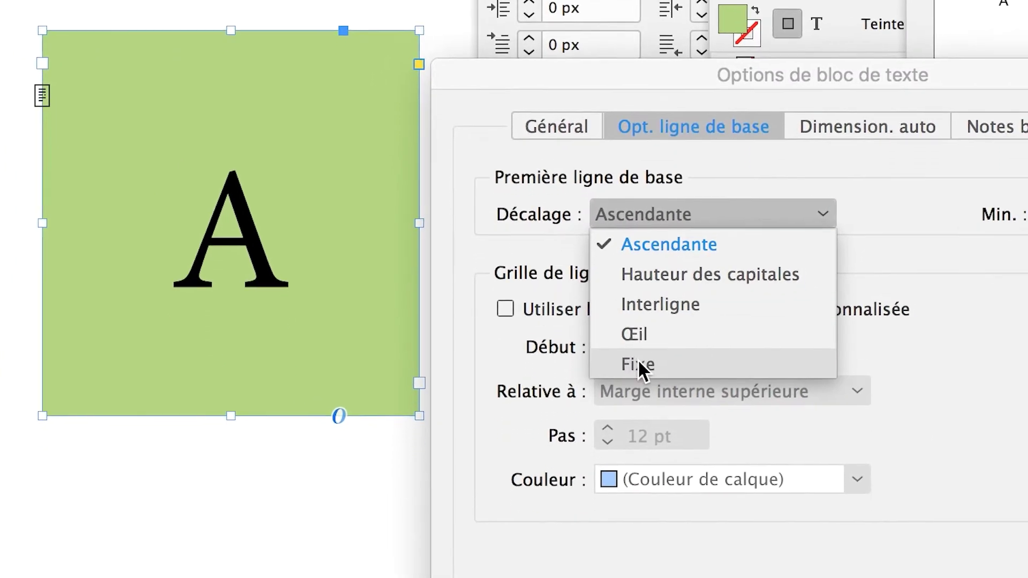
left_click(642, 389)
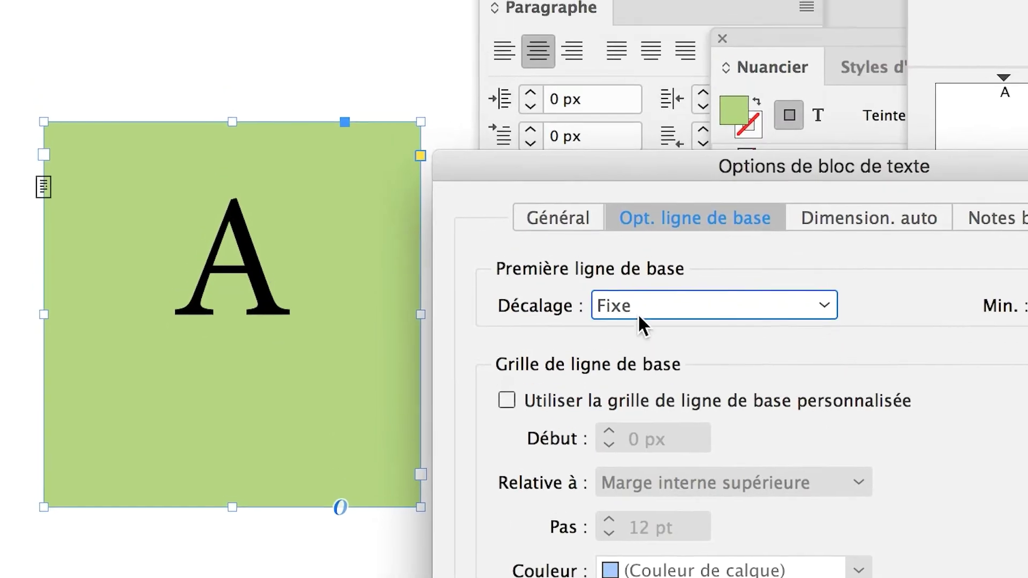
left_click(639, 321)
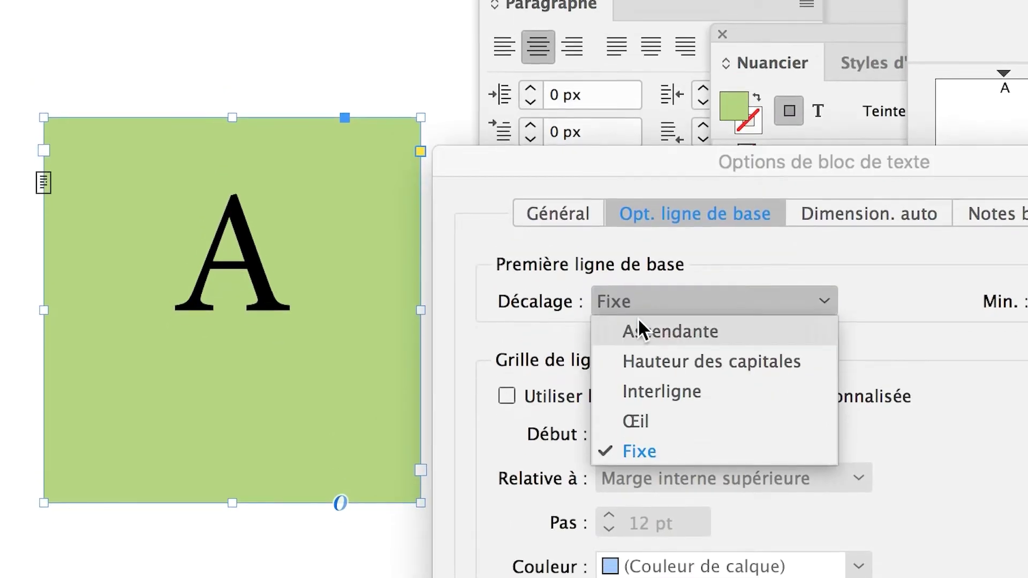
left_click(646, 394)
left_click(640, 272)
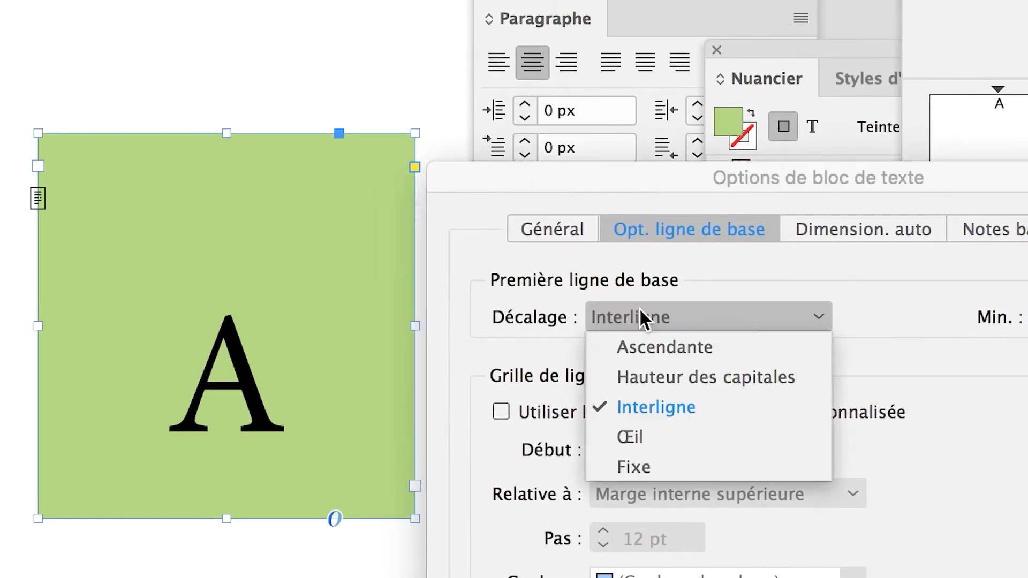
left_click(645, 304)
left_click(648, 271)
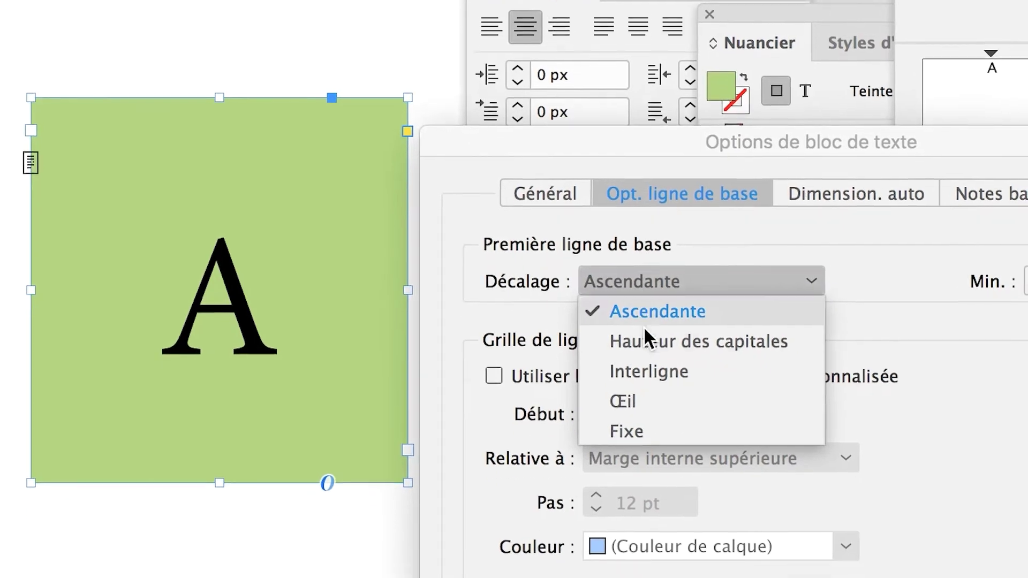
left_click(645, 370)
left_click(647, 312)
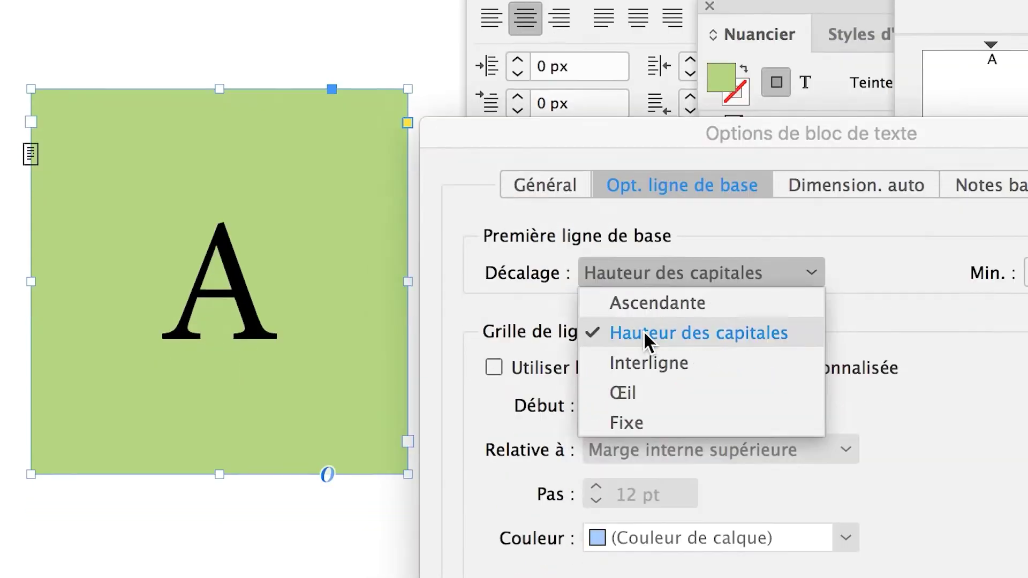
left_click(645, 404)
Set the frame's first baseline offset to Œil and apply the text frame options
left_click(644, 305)
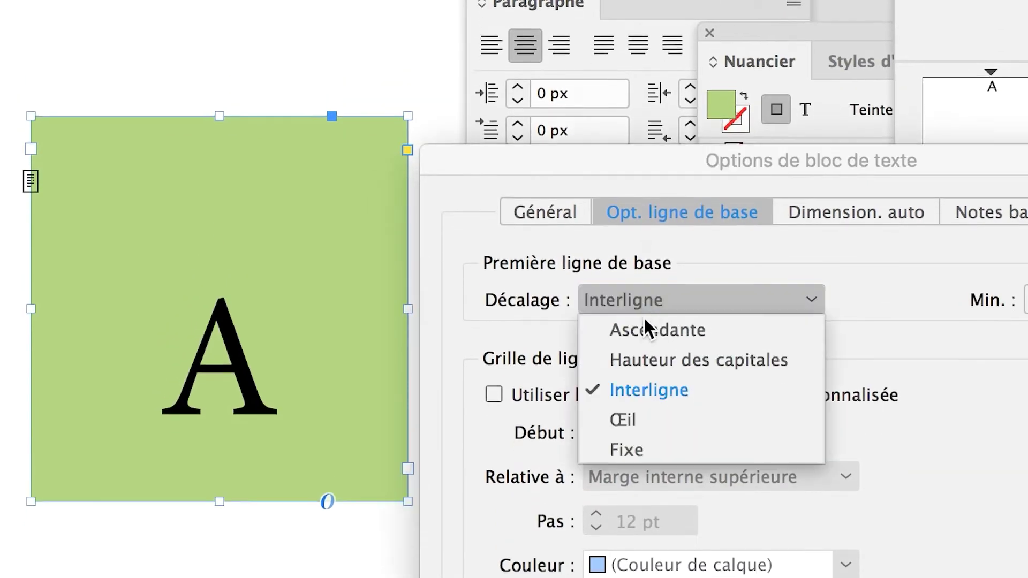
left_click(644, 410)
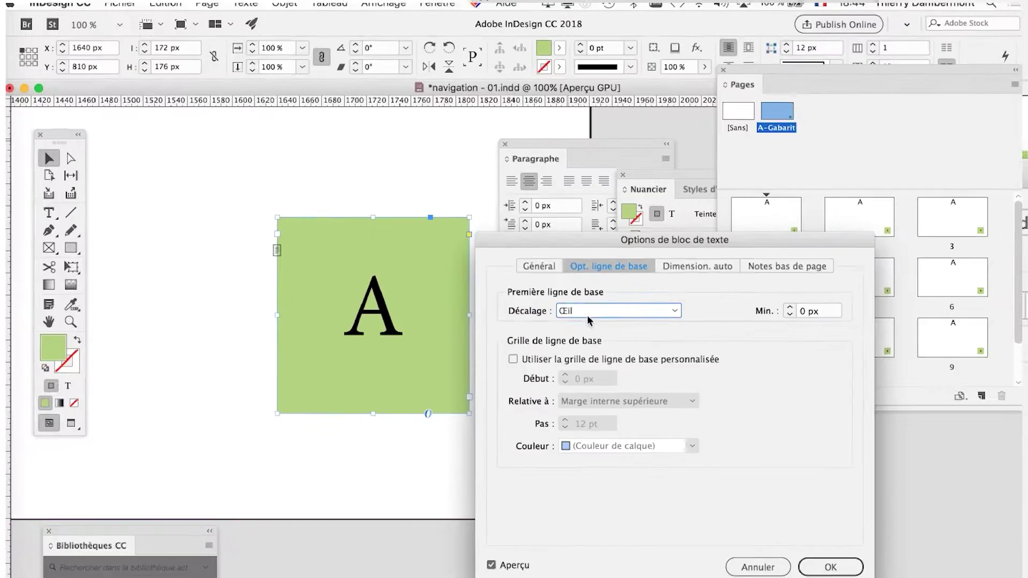
left_click(825, 562)
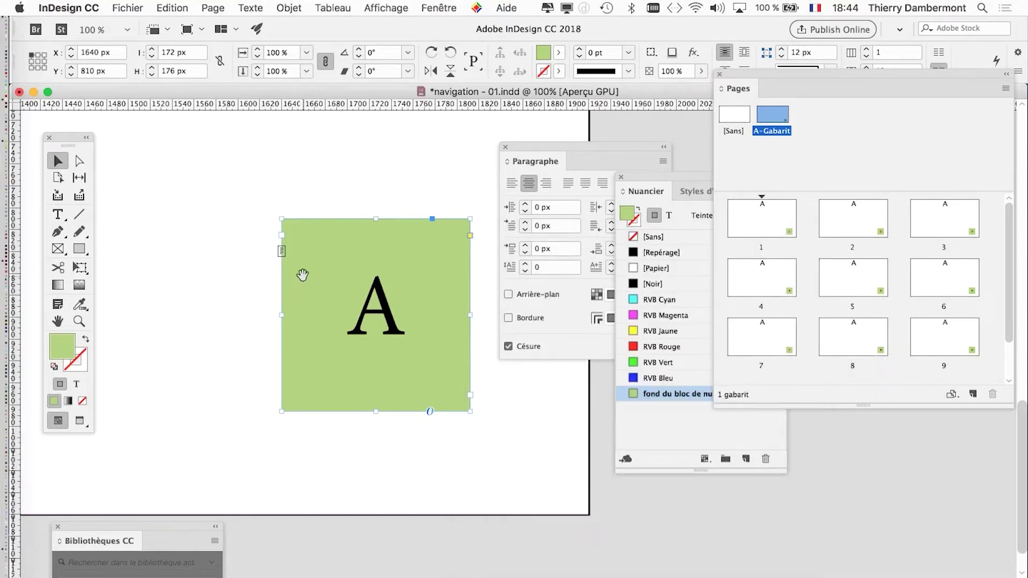
Show the character settings beside the green frame and select the page number's text
left_click_drag(303, 275, 194, 235)
left_click(259, 9)
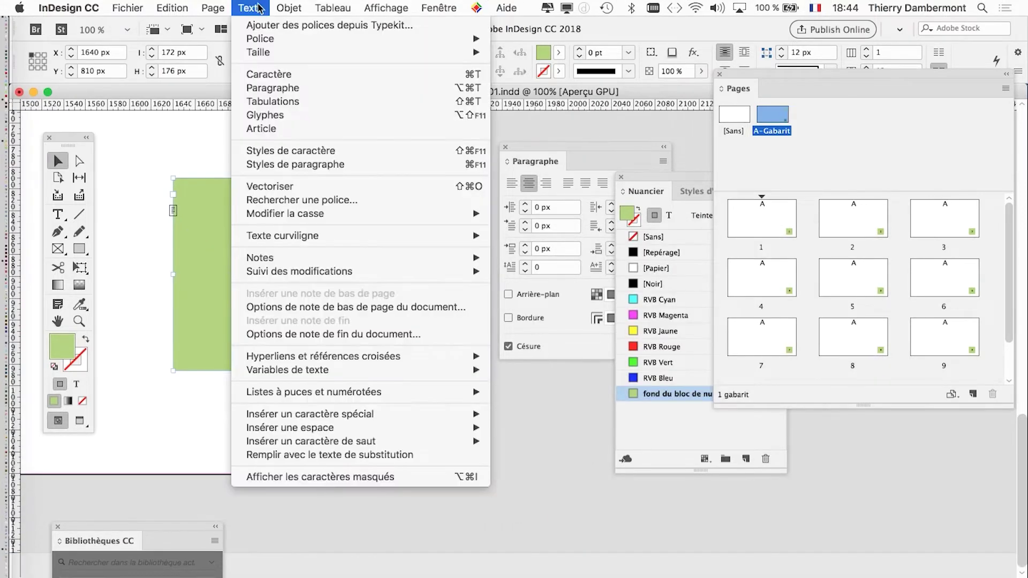
left_click(284, 74)
left_click_drag(544, 247, 377, 217)
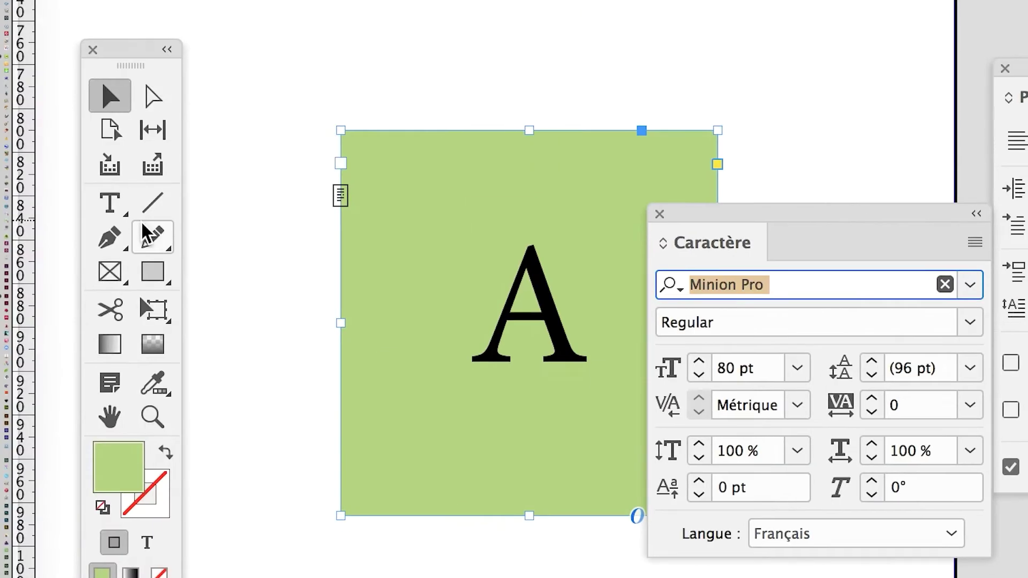
left_click(113, 212)
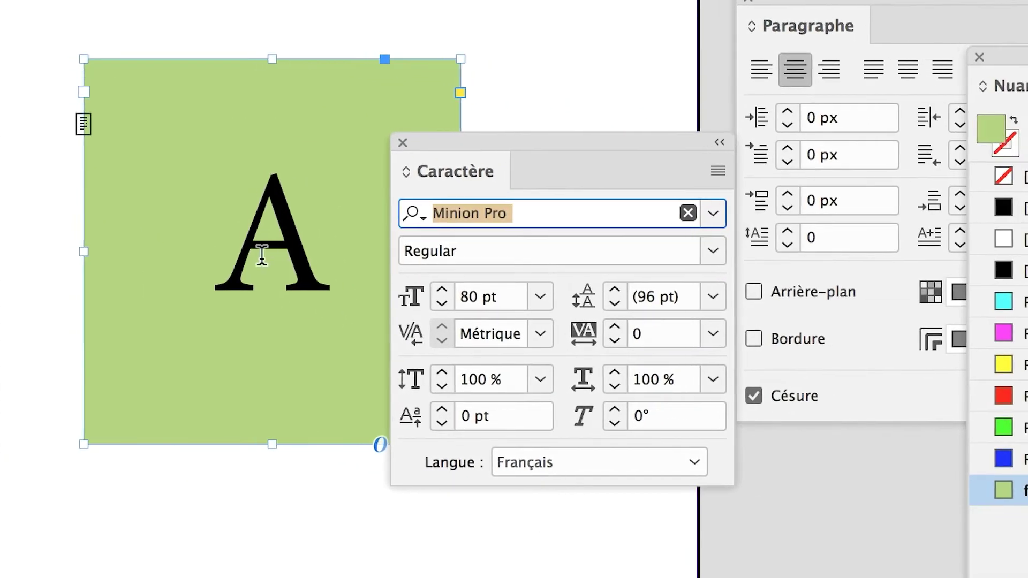
left_click_drag(256, 281, 356, 288)
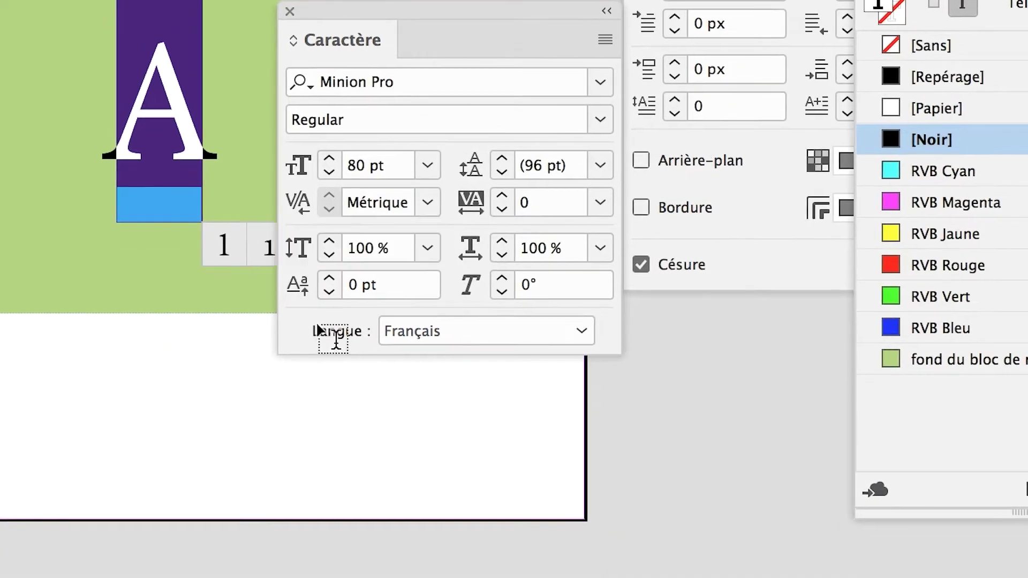
Try raising the page number's baseline shift to 5 pt, and return it to 0 pt
left_click(317, 327)
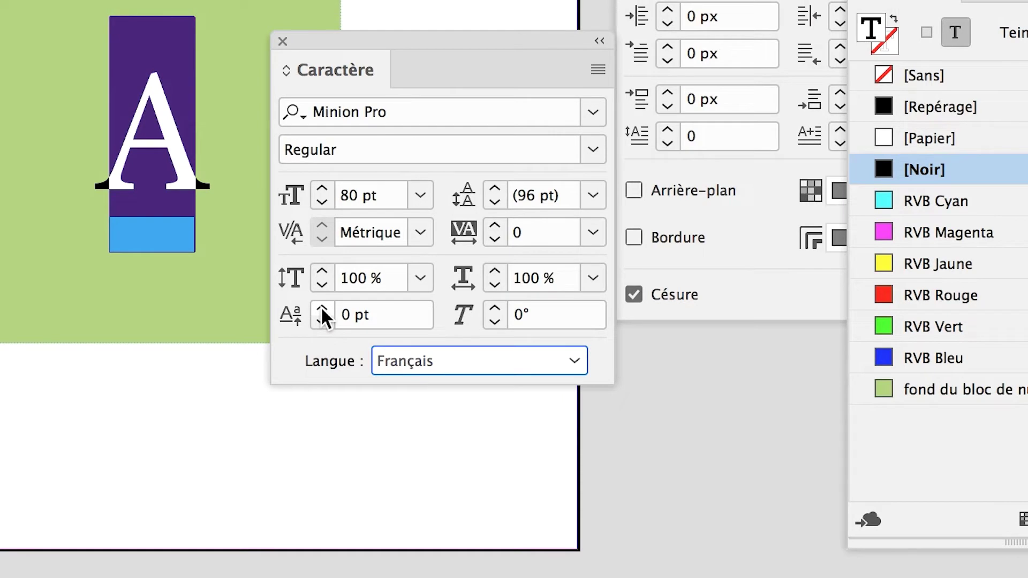
left_click(322, 310)
left_click(322, 309)
left_click(322, 309)
left_click(321, 321)
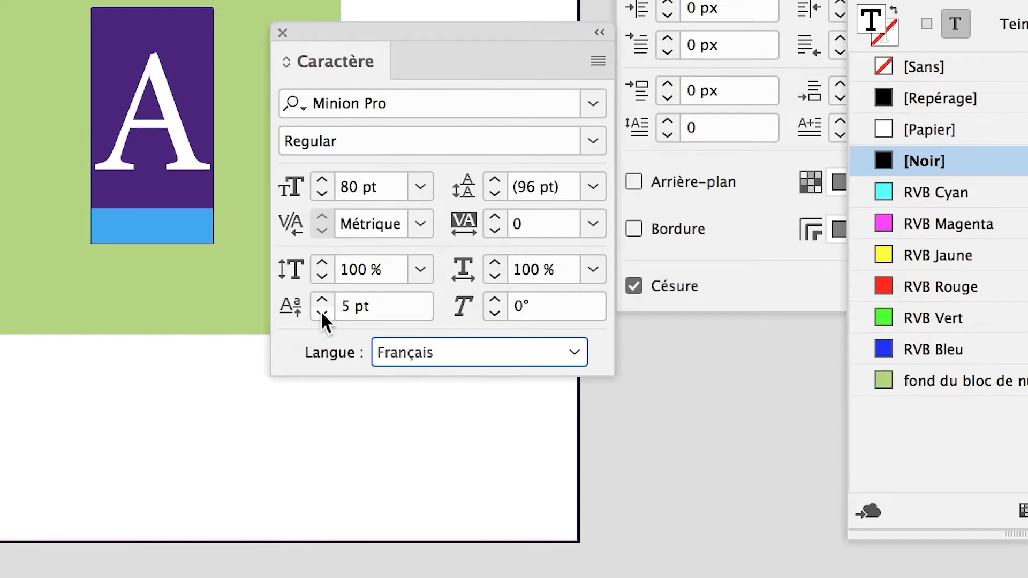
left_click(321, 322)
left_click(322, 321)
left_click(322, 322)
left_click(321, 322)
left_click(322, 322)
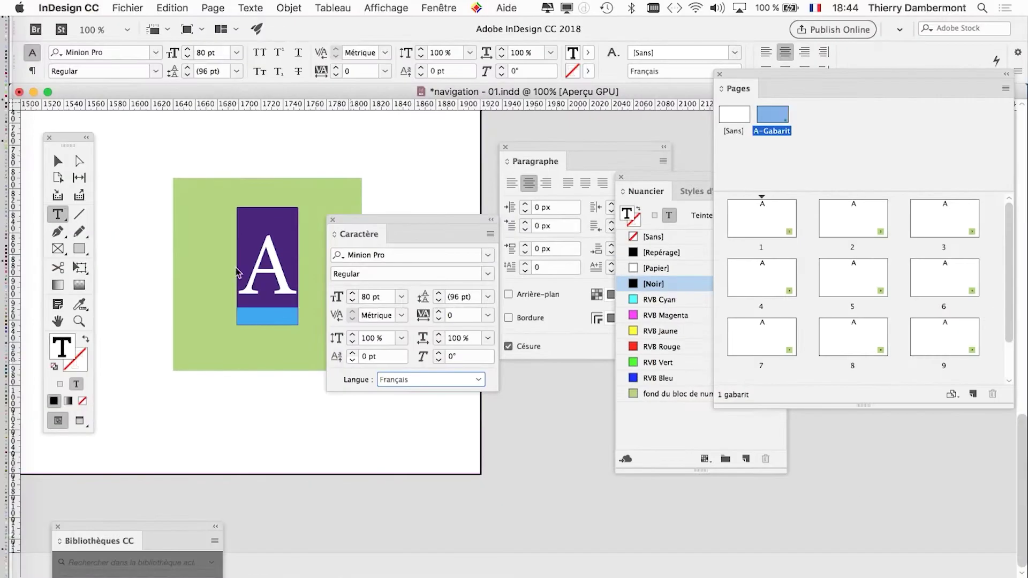
Move the Character panel clear of the green frame and deselect the page number
left_click_drag(484, 273, 480, 126)
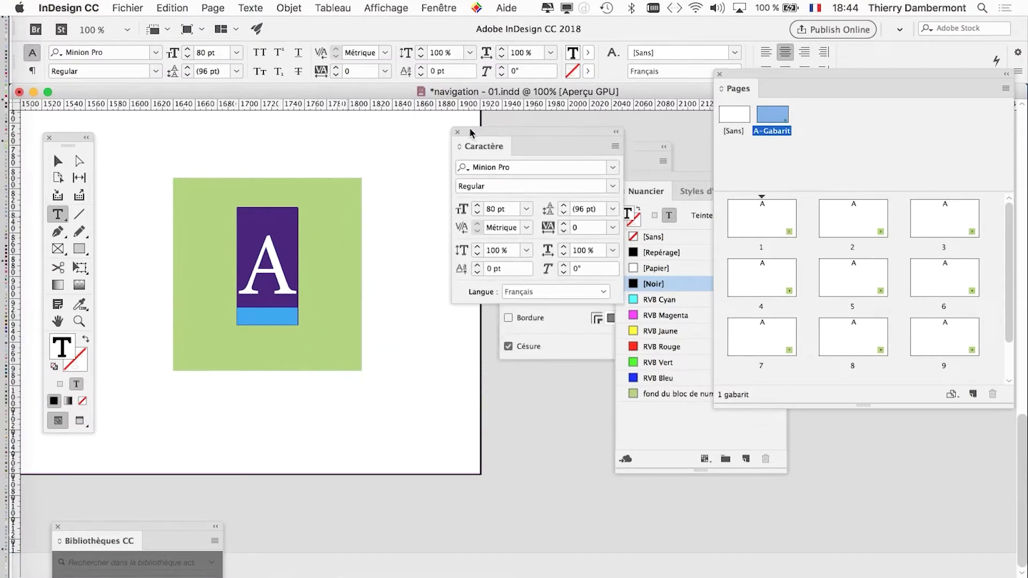
left_click(58, 161)
left_click(203, 138)
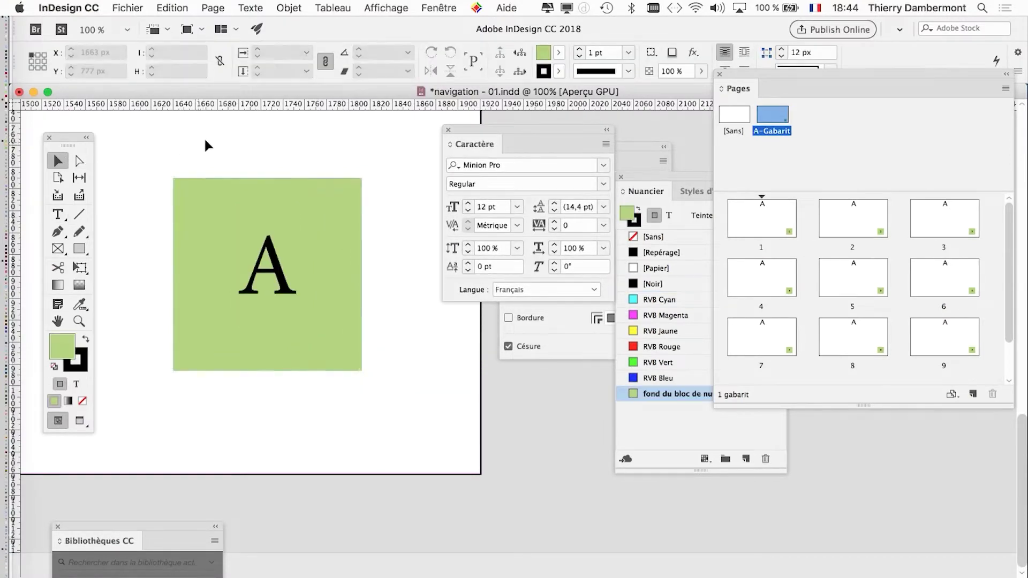
Close the Character, Pages, Swatches and Paragraph panels and bring the whole A-Gabarit page into view at 25 %
key("super+minus")
key("super+minus")
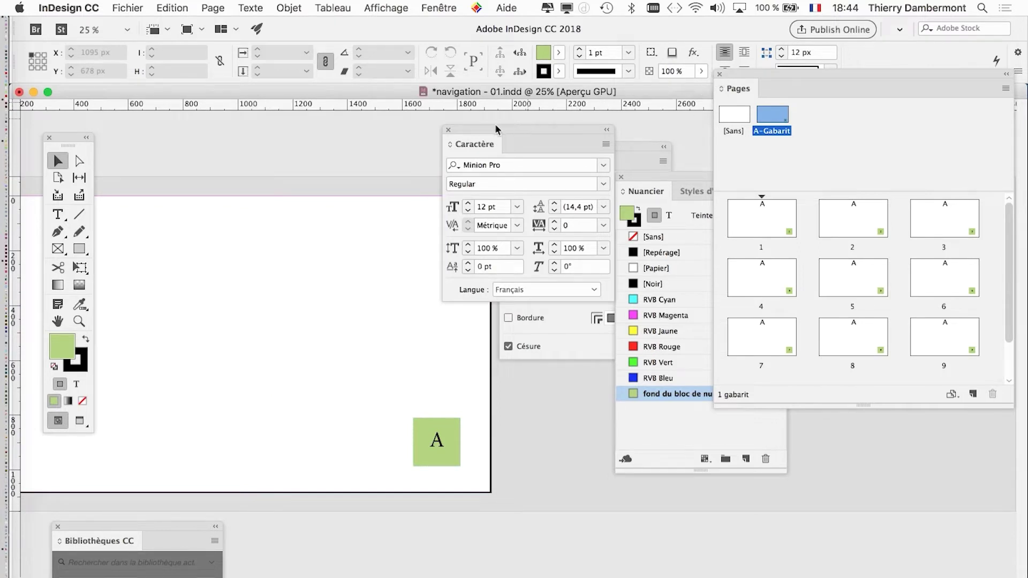
left_click(449, 130)
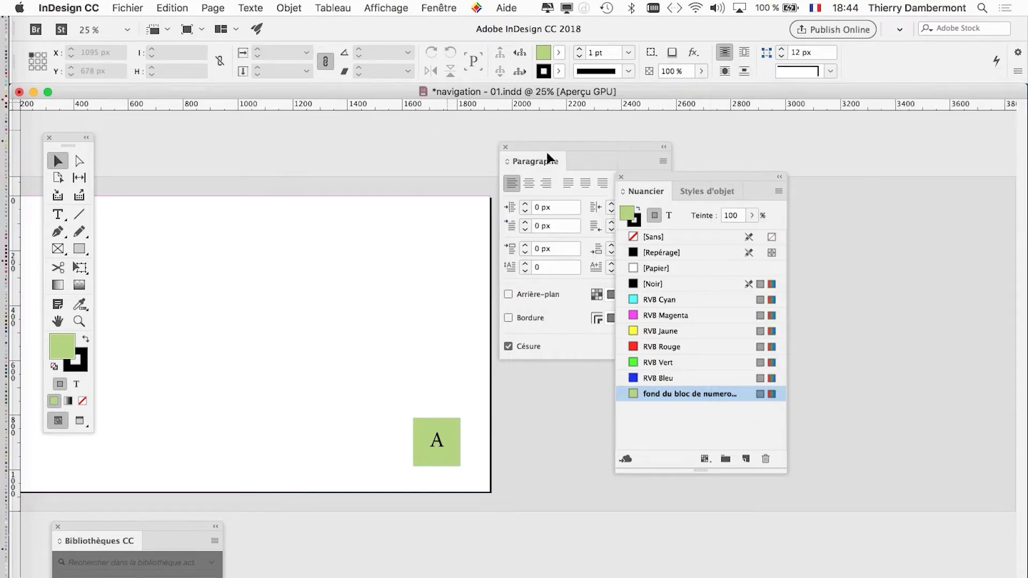
left_click(621, 177)
left_click(505, 147)
left_click_drag(455, 275, 734, 248)
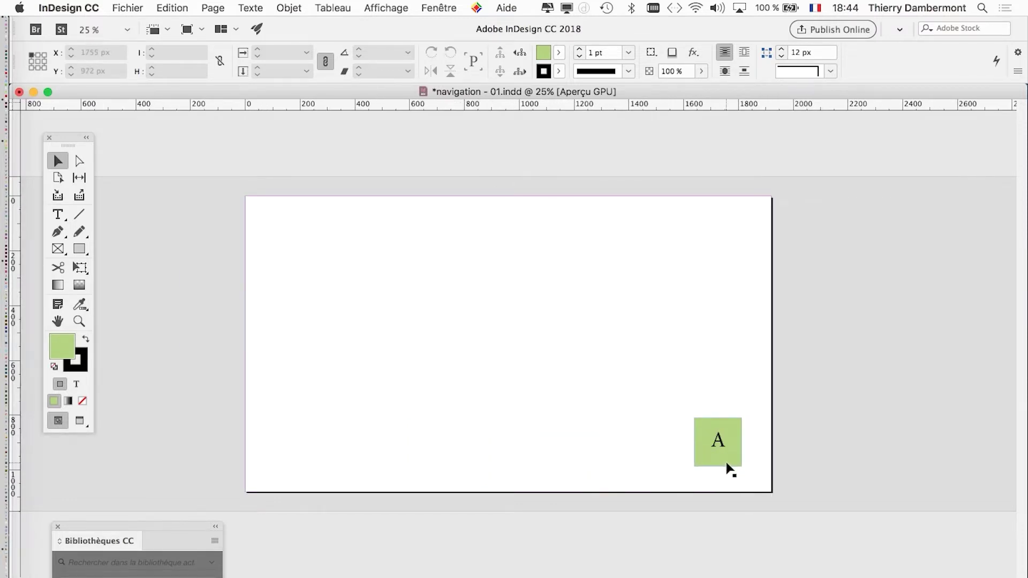
Save the document as "navigation - 02.indd" in the "navigation PDF" folder
left_click(128, 7)
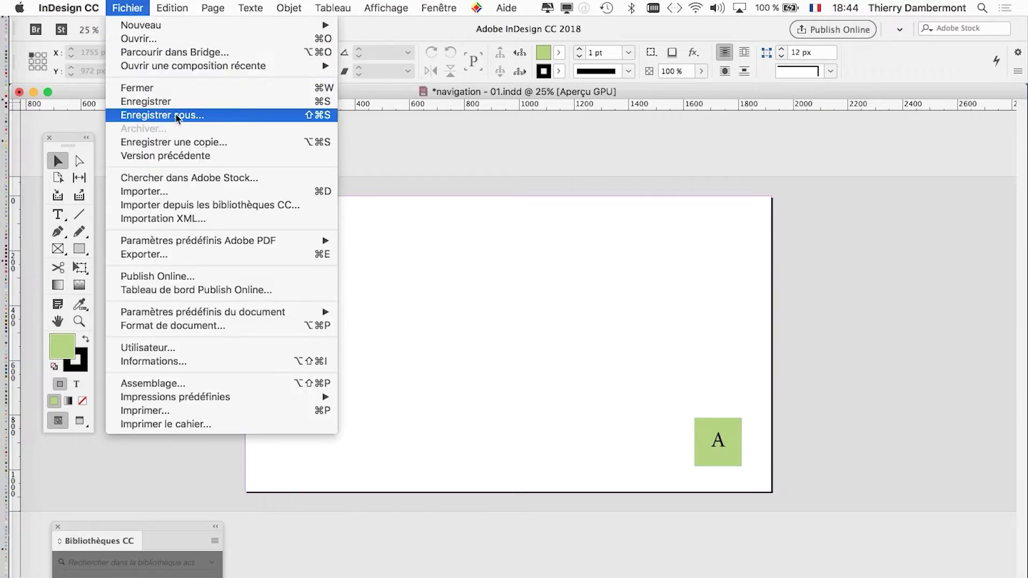
left_click(161, 118)
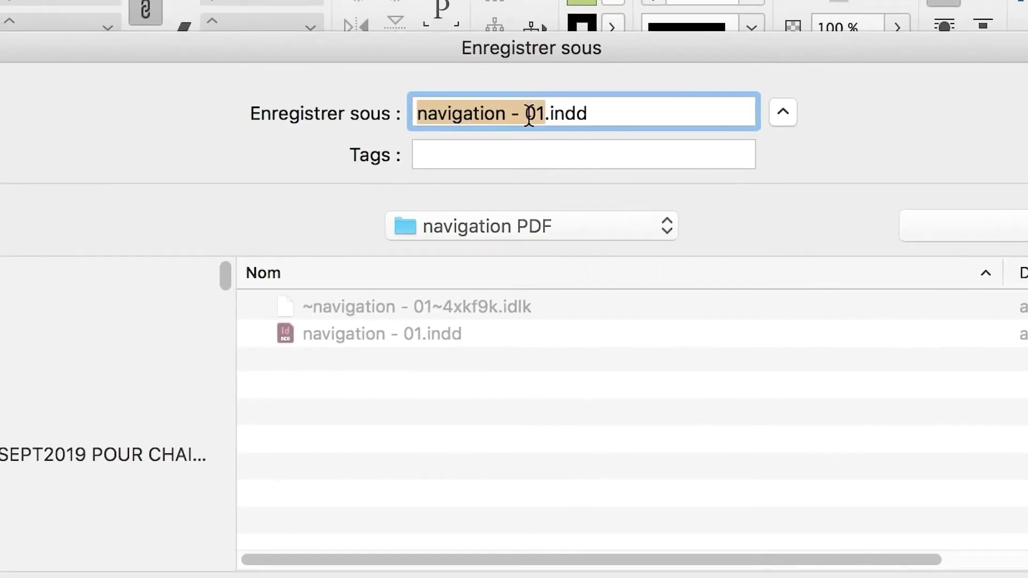
left_click(520, 113)
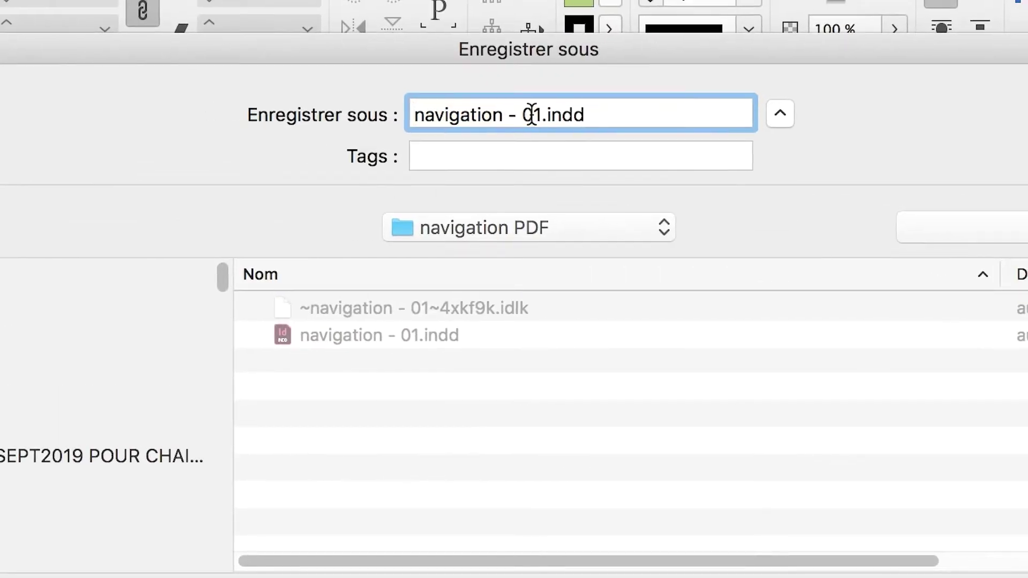
key("Delete")
type("2")
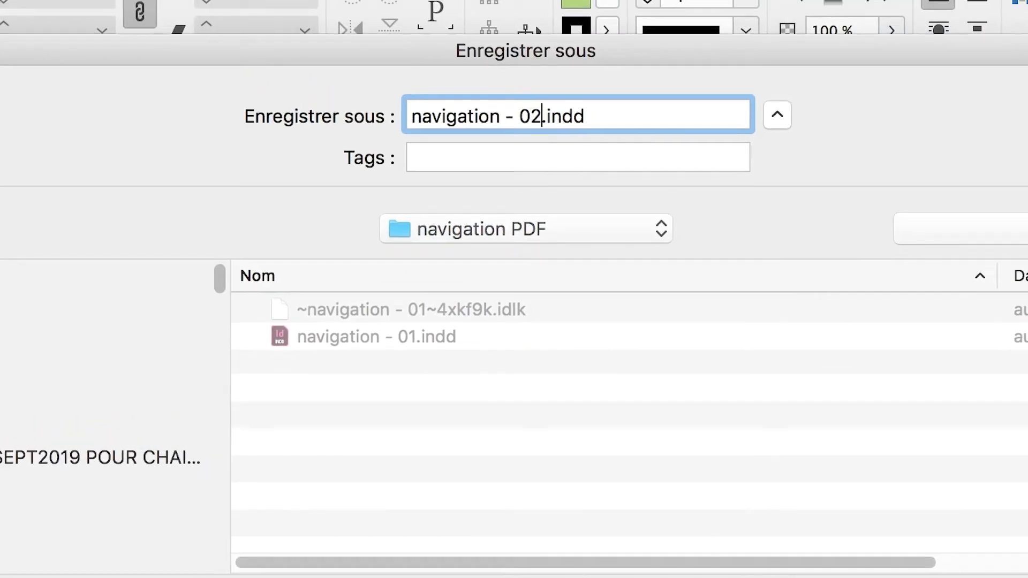
key("Return")
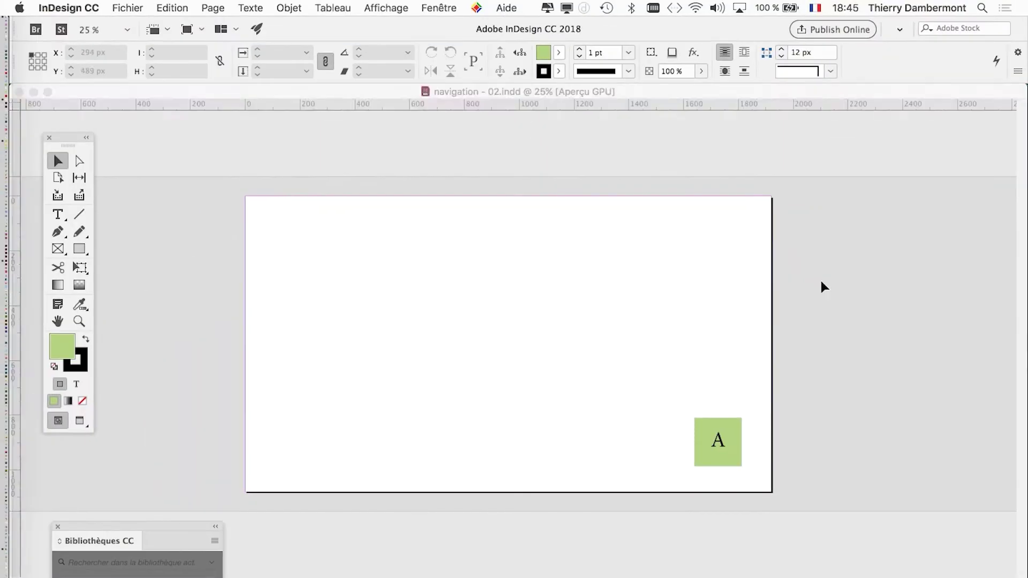
Reopen the Pages panel and display pages 4, 5, 6 and 9 to check their automatic numbering
left_click(434, 8)
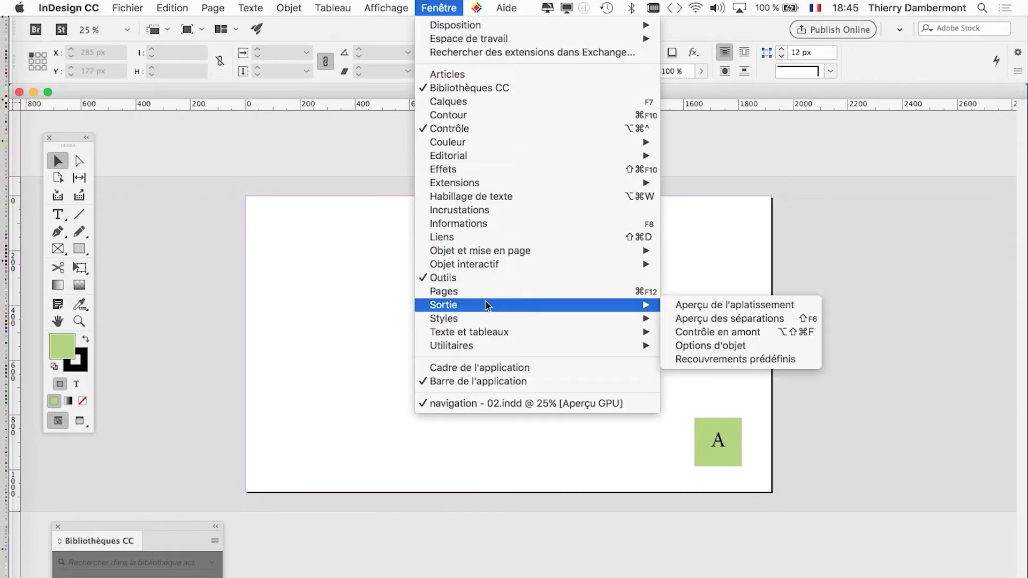
left_click(460, 291)
double_click(770, 274)
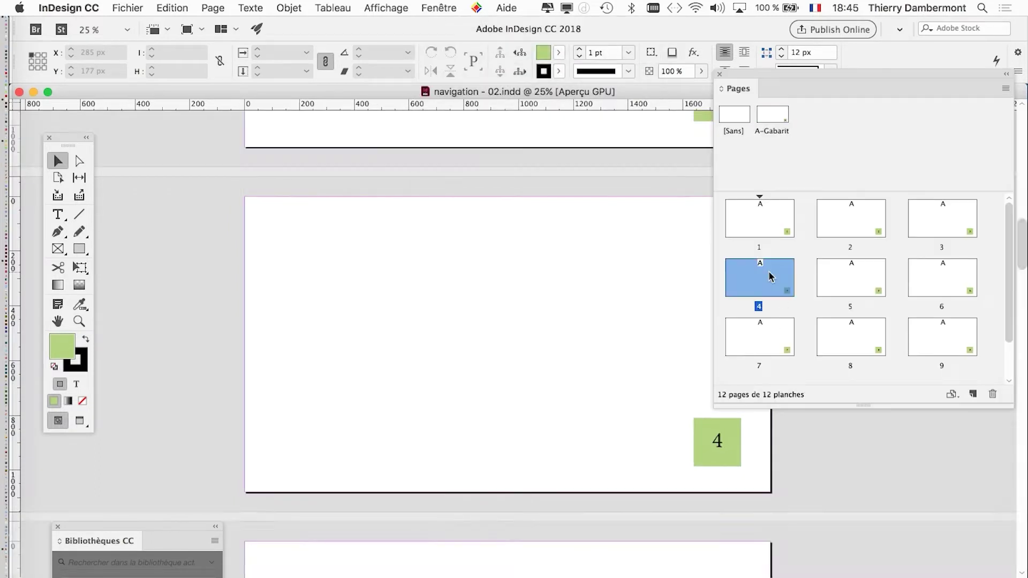
double_click(855, 286)
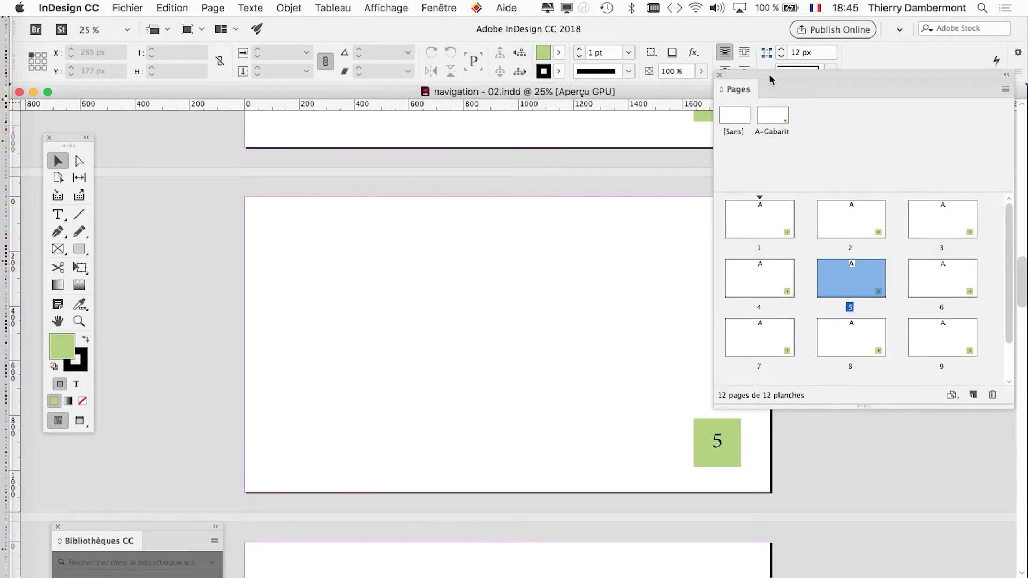
left_click_drag(769, 72, 387, 199)
double_click(563, 410)
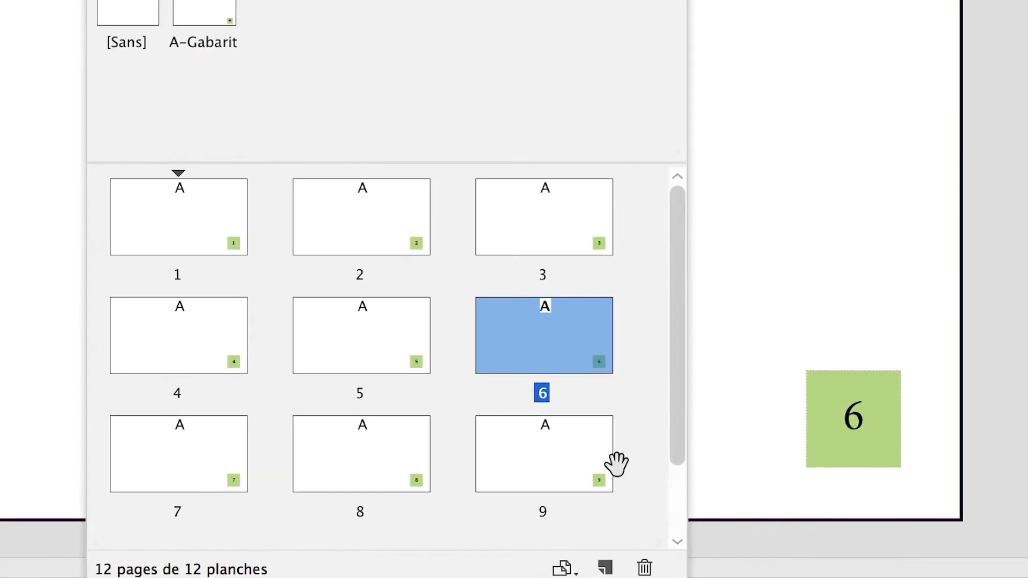
double_click(587, 467)
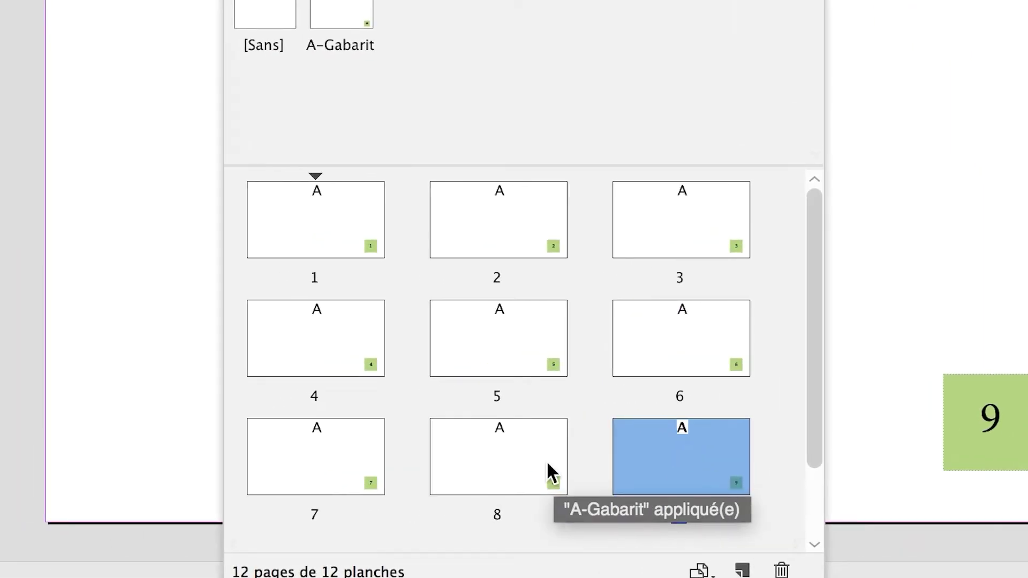
Display page 8 and page 1, and move the Pages panel clear of the page area
double_click(429, 470)
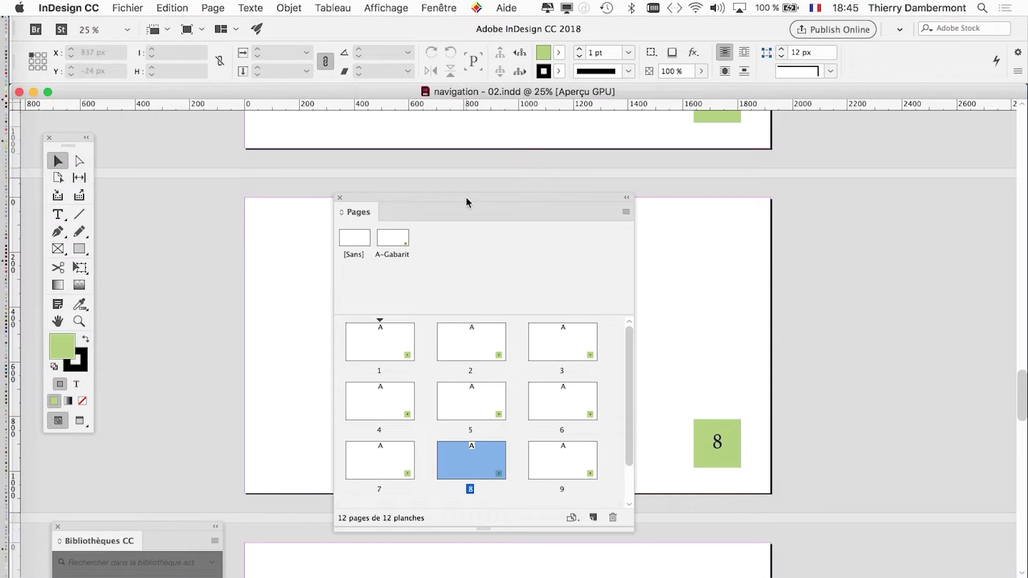
left_click_drag(465, 203, 798, 122)
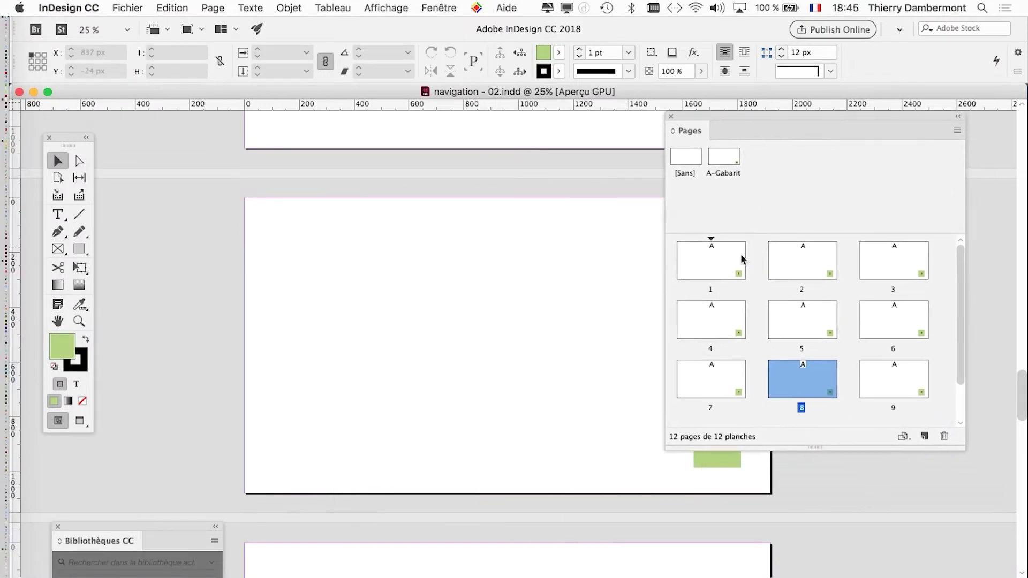
double_click(728, 266)
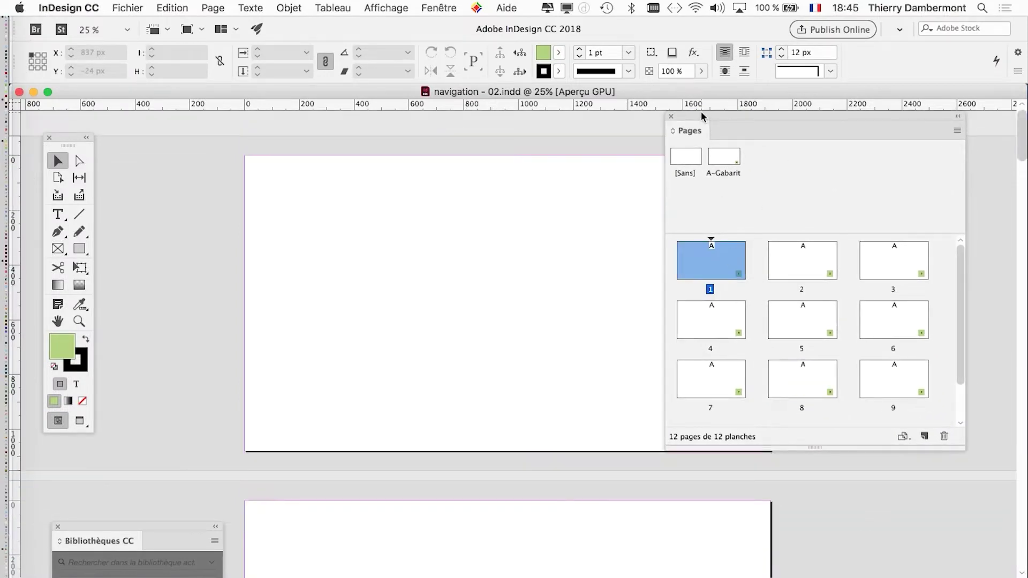
left_click_drag(702, 117, 834, 129)
left_click_drag(447, 276, 389, 258)
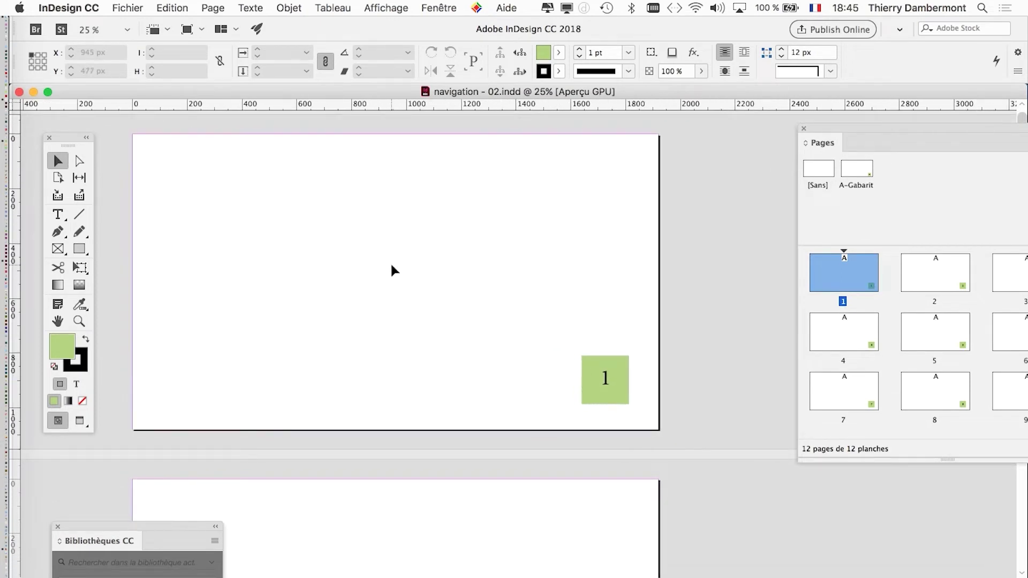
Draw an empty text frame about 486 x 132 px on page 1 and place it near the upper-left corner, at about X 96, Y 84 px
left_click(58, 214)
left_click_drag(299, 170, 432, 206)
key("Escape")
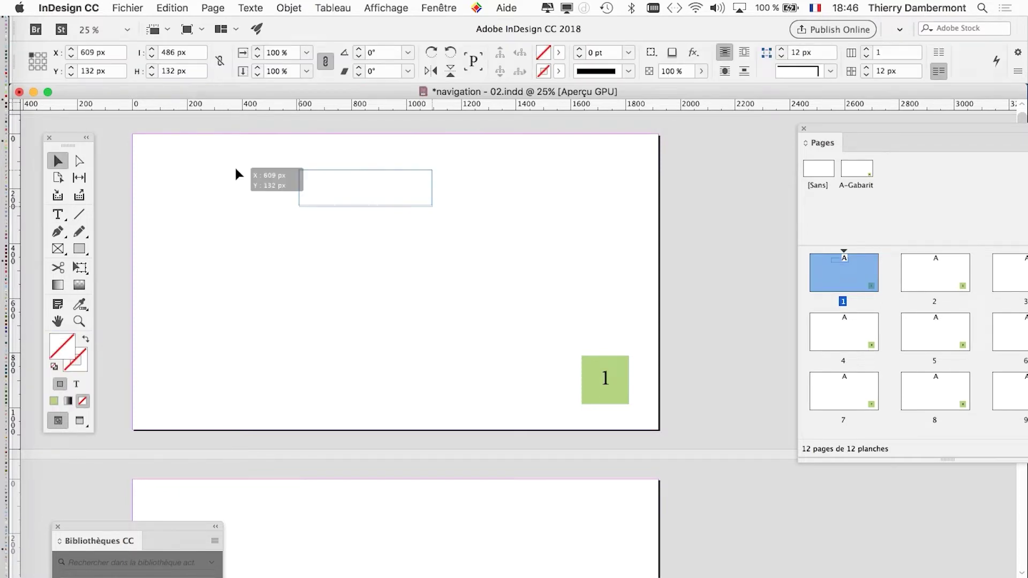
left_click_drag(236, 170, 206, 156)
scroll(166, 180, "up", 2)
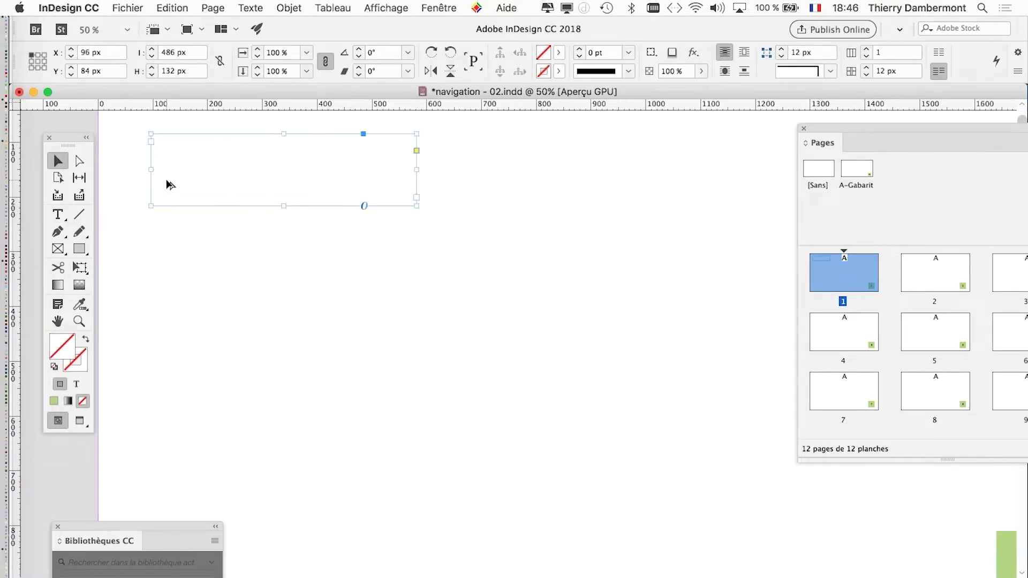
Enter the text "vers la page 5" in the new frame on page 1 and select the frame as an object
left_click(57, 214)
left_click(195, 153)
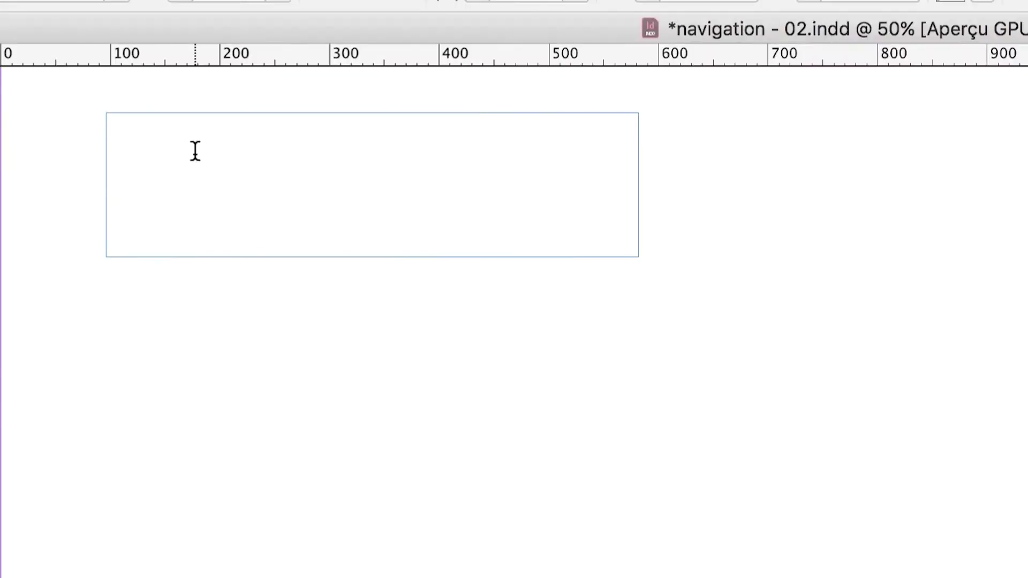
type("page 5")
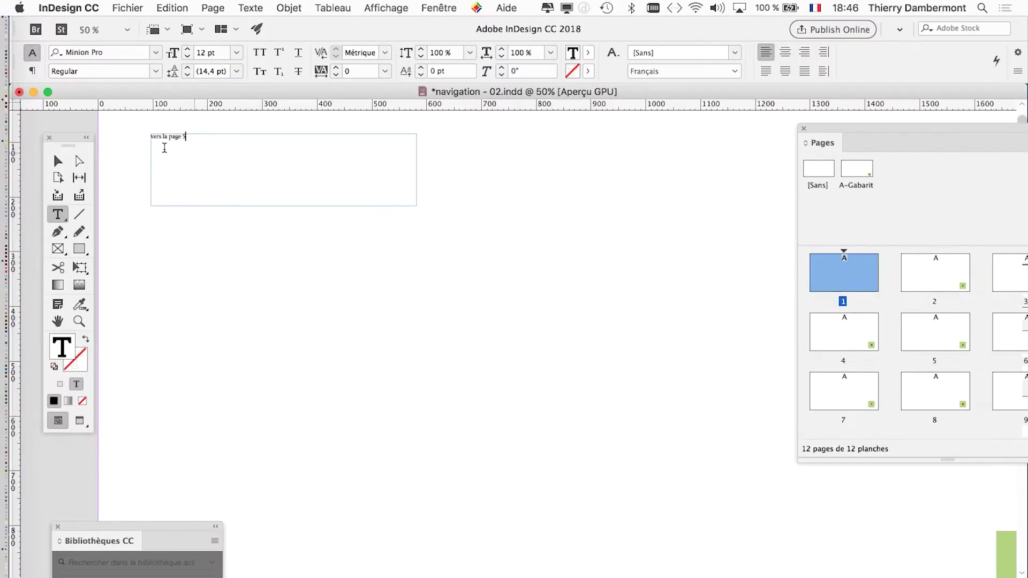
left_click(56, 160)
left_click(116, 161)
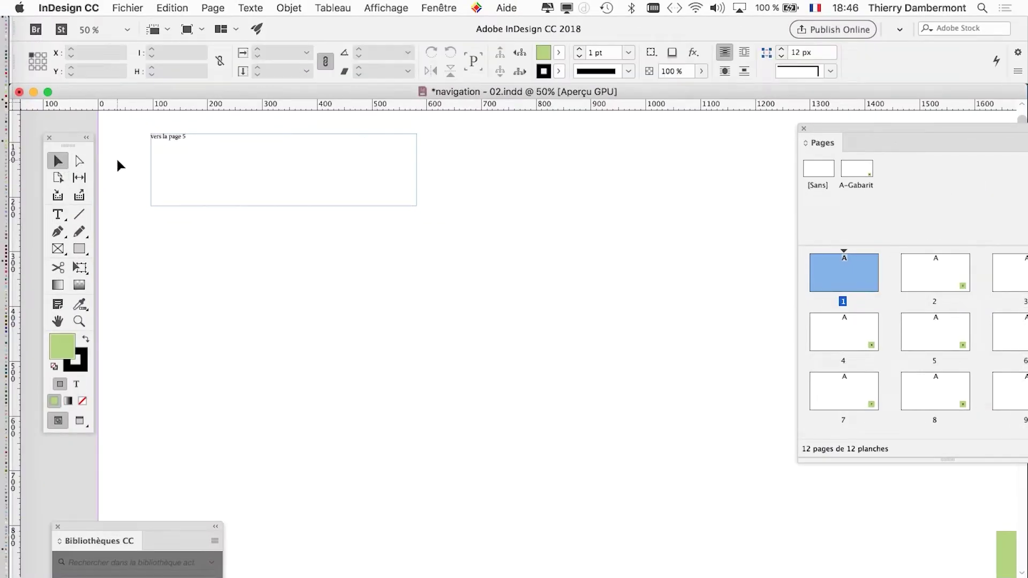
left_click(198, 141)
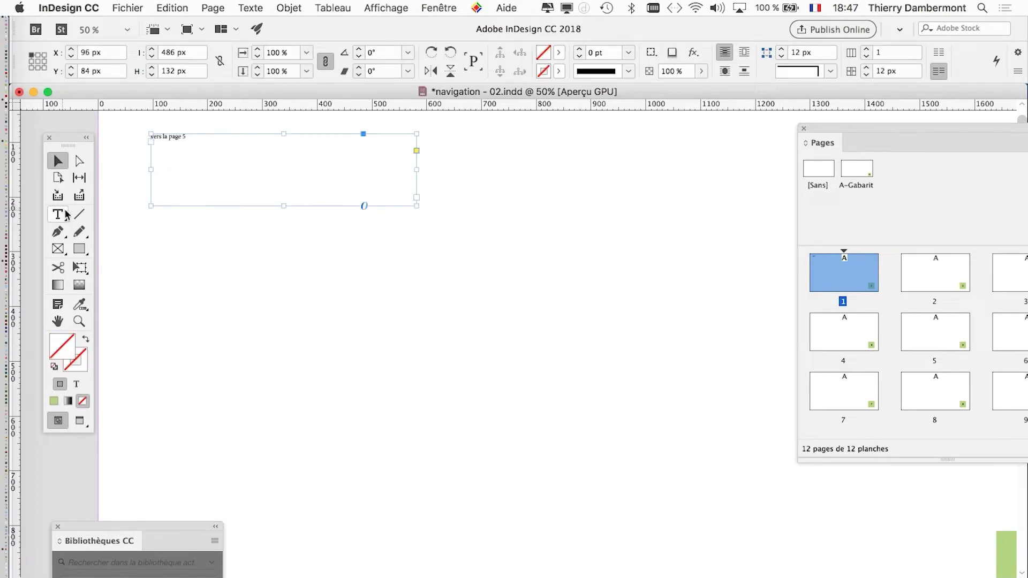
Set the font size of the "vers la page 5" text to 40 pt
left_click(60, 214)
triple_click(199, 138)
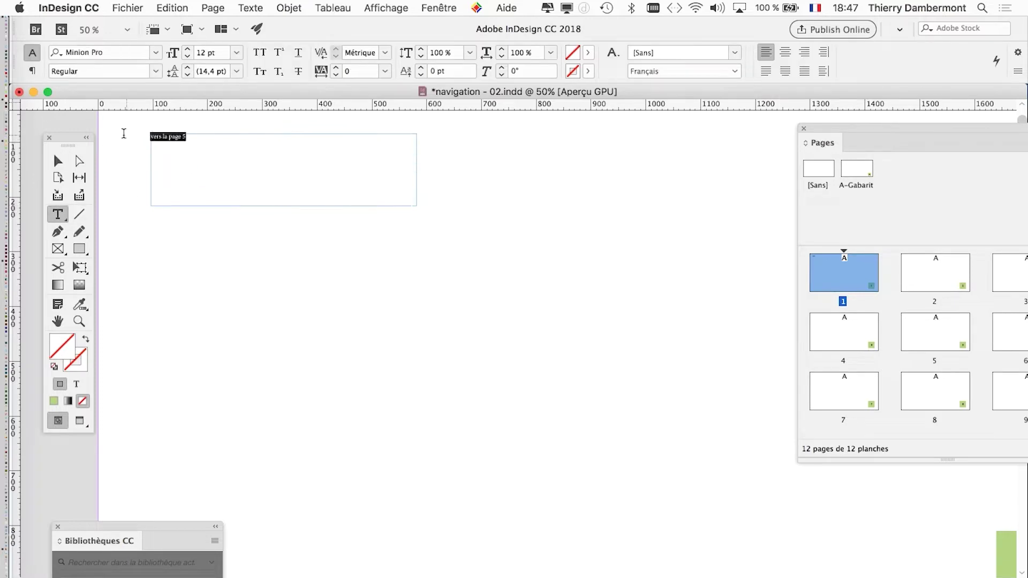
left_click(206, 52)
type("40")
key("Return")
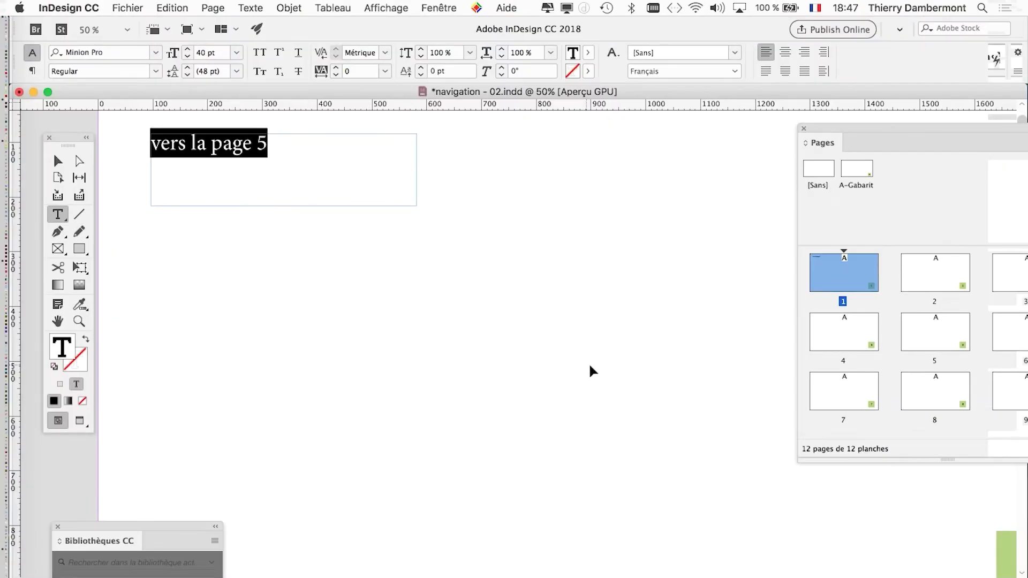
Set the text frame's vertical justification to Centrer in its text frame options
key("super+b")
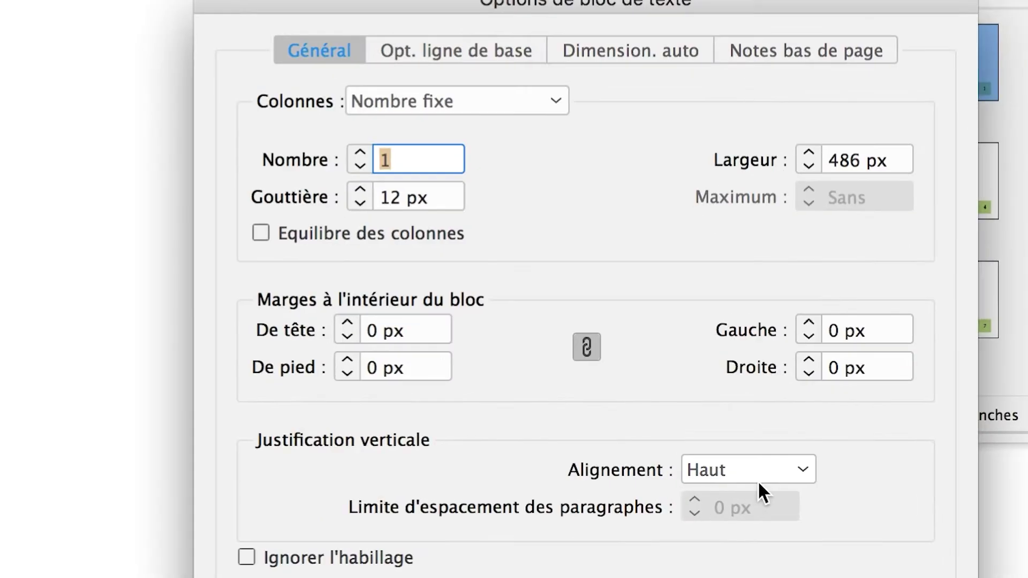
left_click(757, 480)
left_click(757, 524)
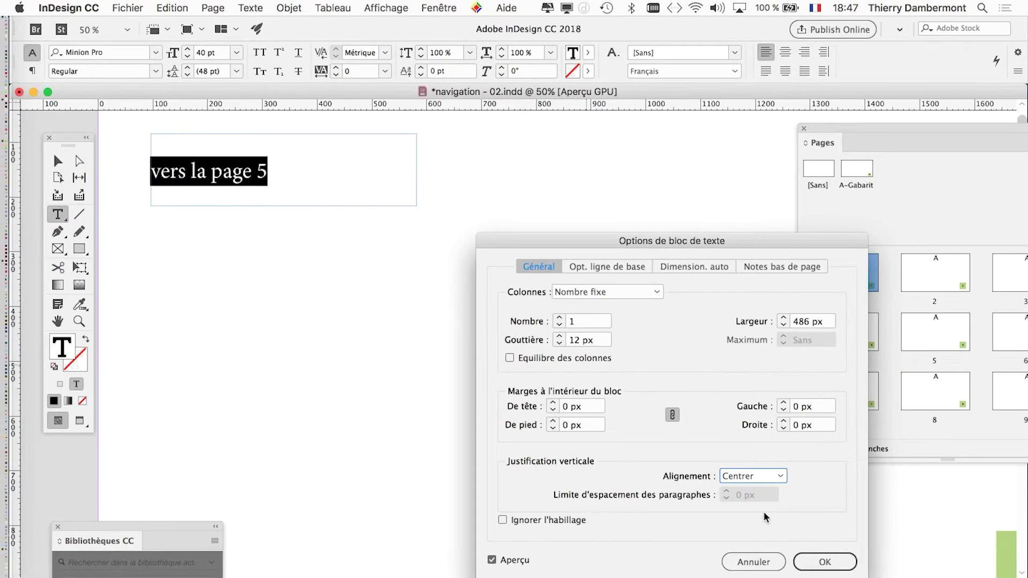
left_click(835, 577)
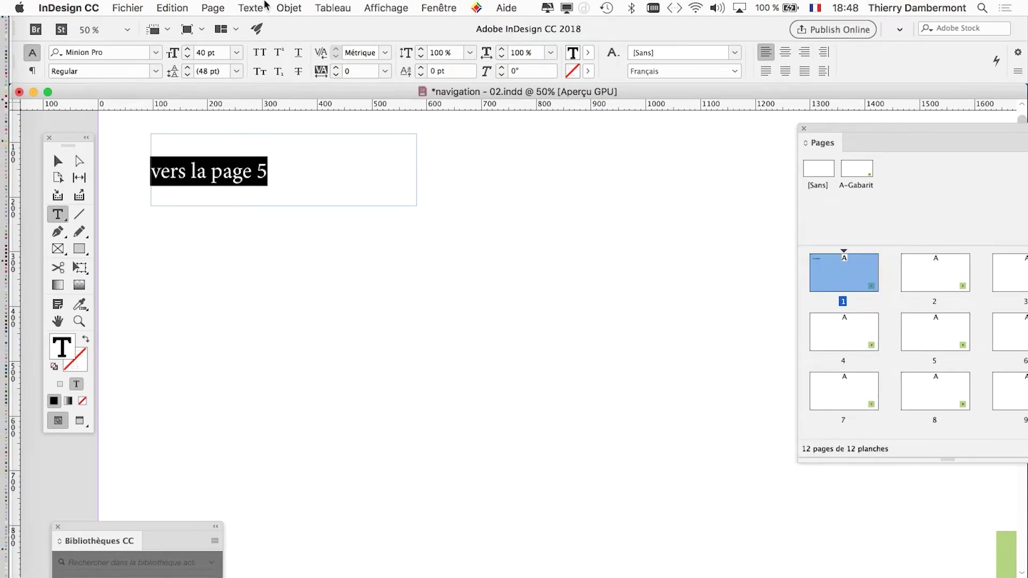
Centre the "vers la page 5" paragraph horizontally and select its frame as an object
left_click(253, 6)
left_click(282, 88)
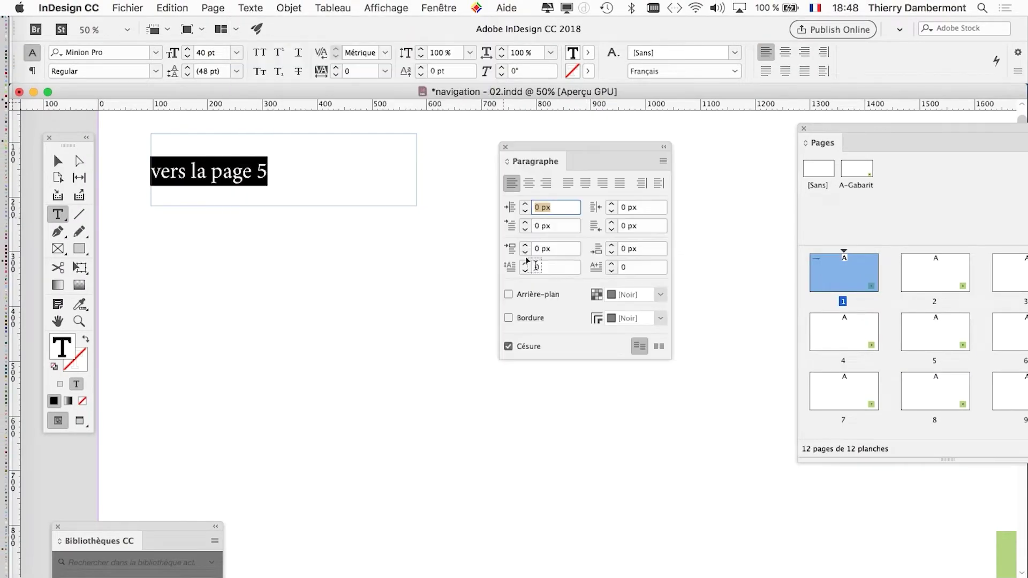
left_click(529, 184)
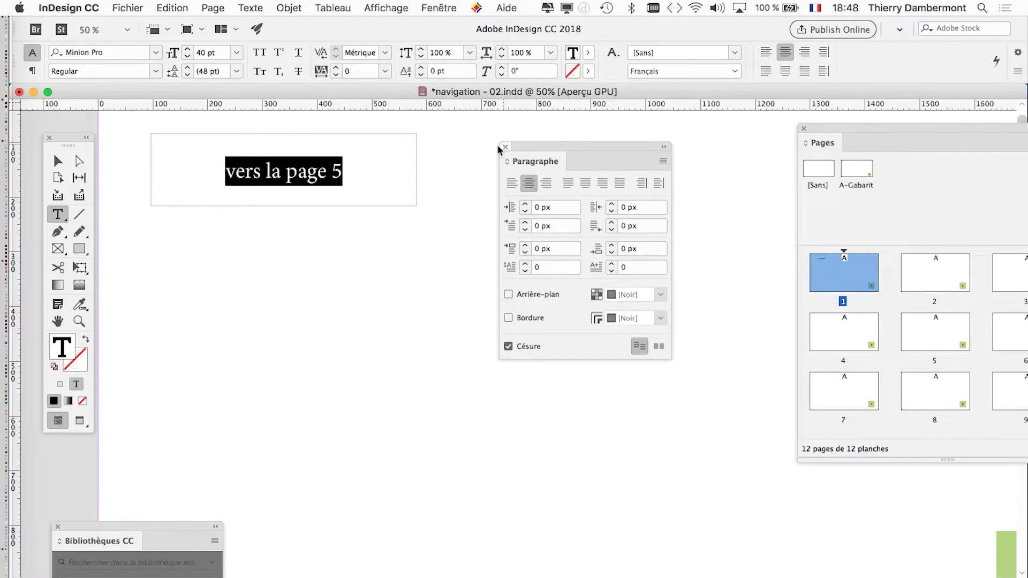
left_click(57, 161)
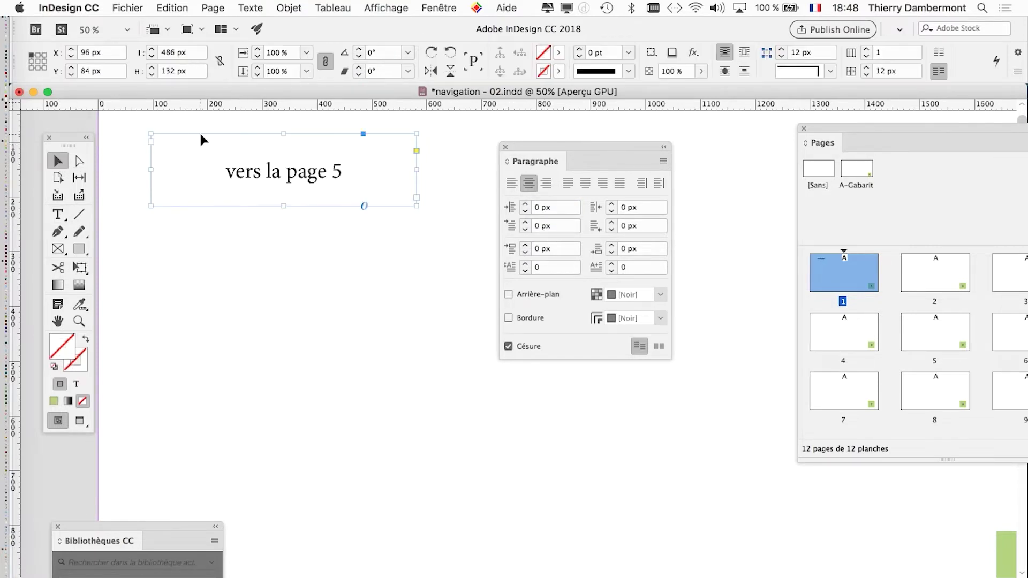
Create an RVB swatch named "boutons vers pages" with values 65, 213, 124 as the fill of the "vers la page 5" frame
left_click(426, 6)
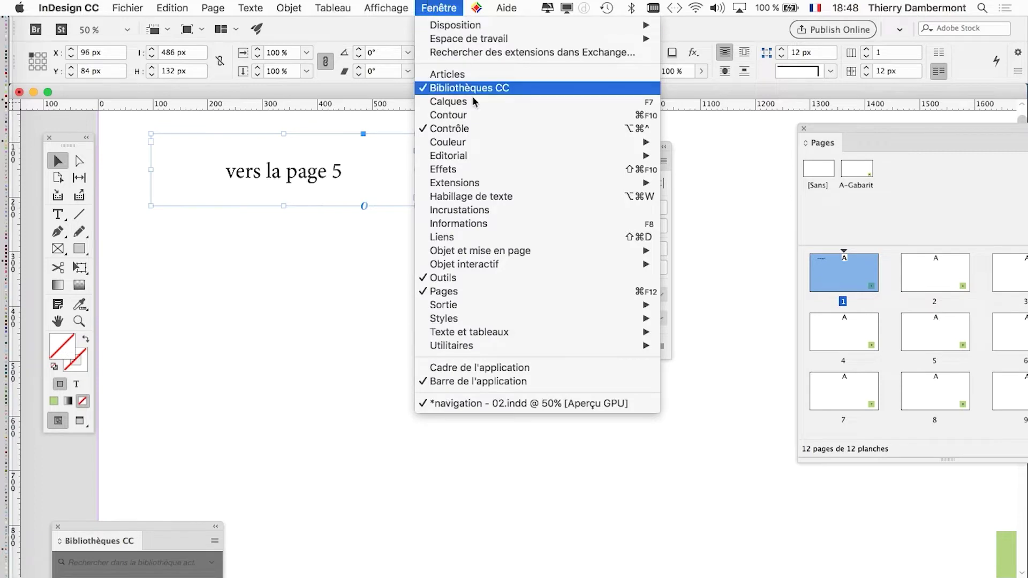
mouse_move(481, 143)
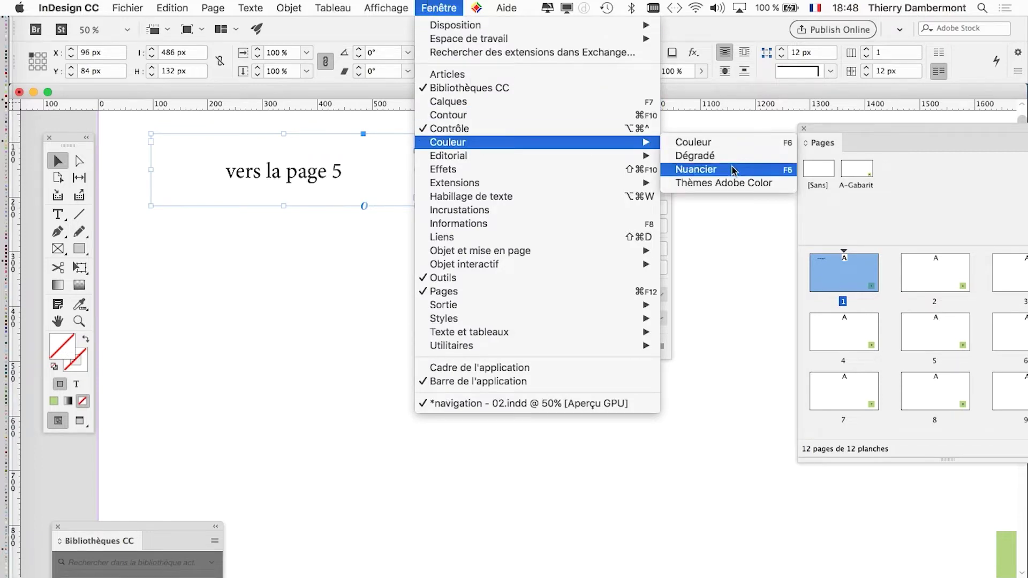
left_click(706, 169)
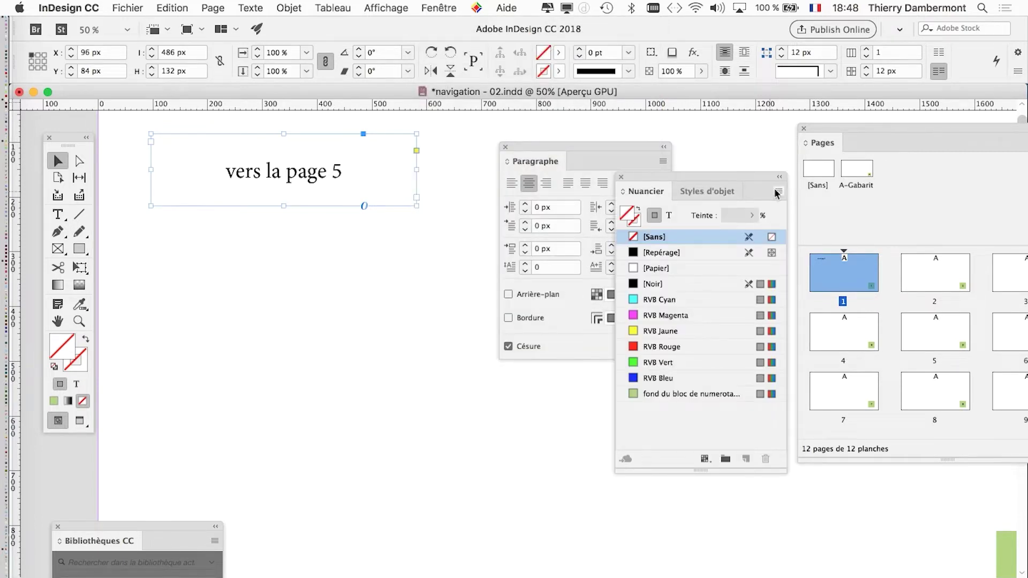
left_click(777, 194)
left_click(803, 200)
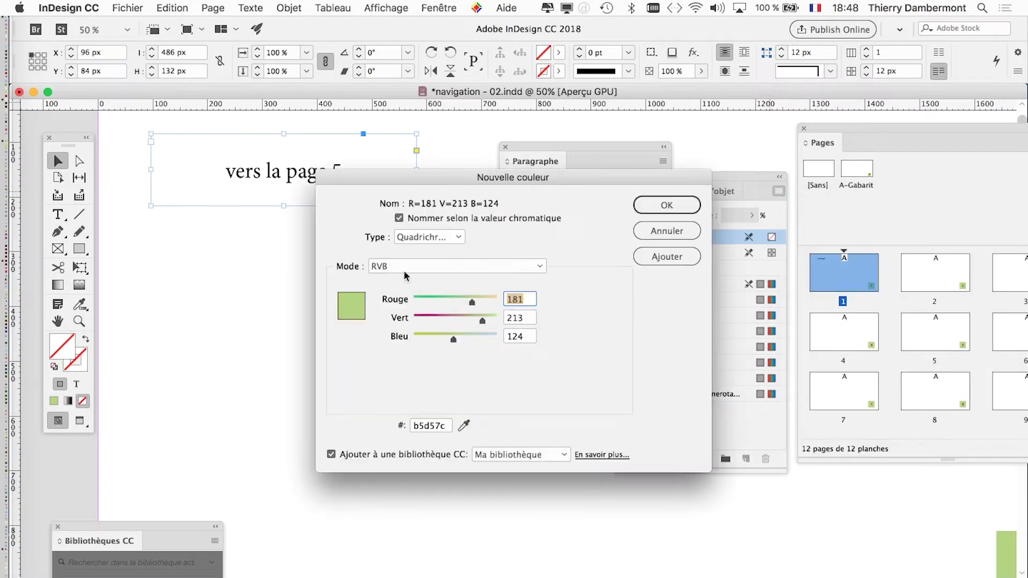
left_click(408, 220)
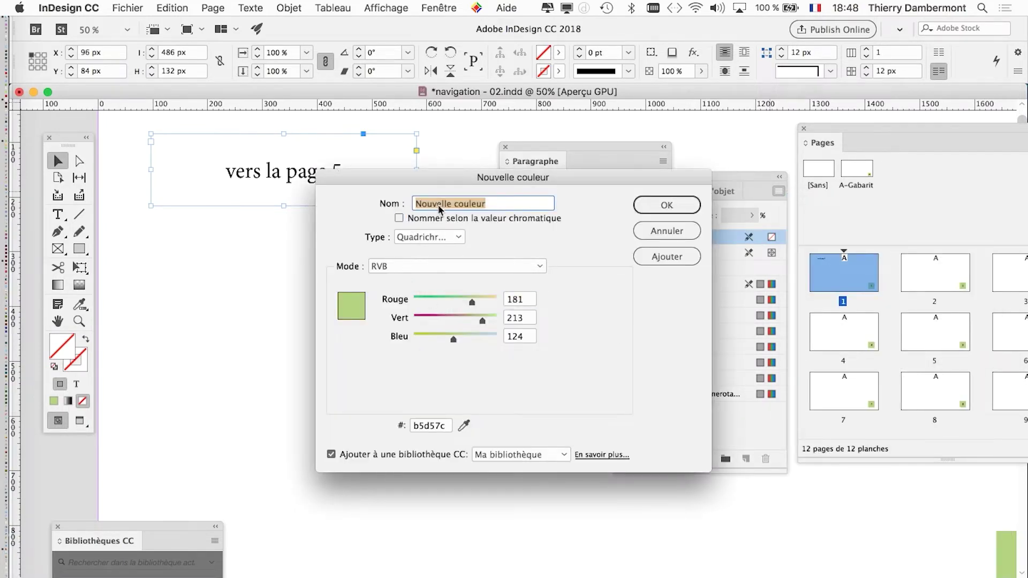
type("boutons")
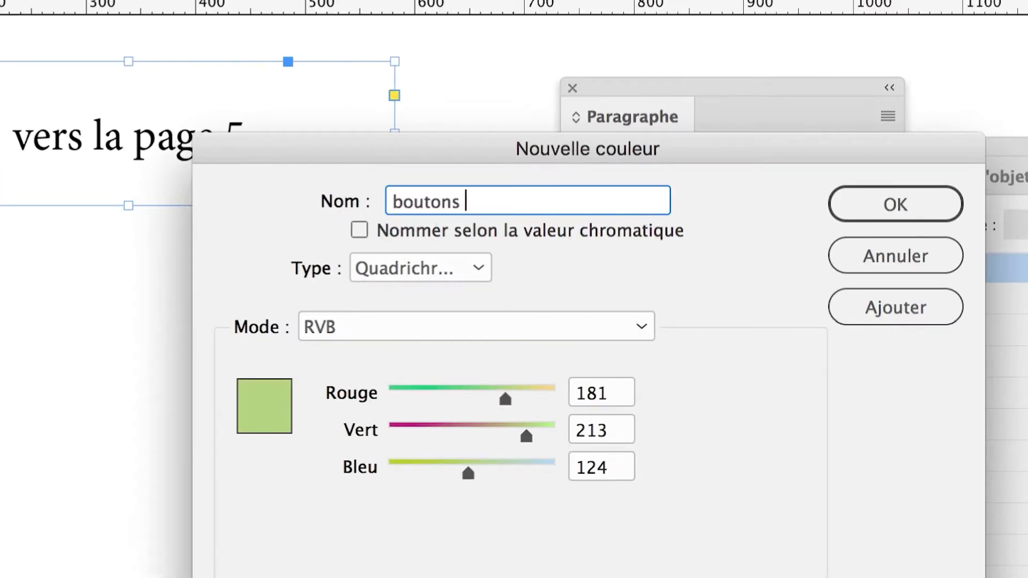
type(" vers pages")
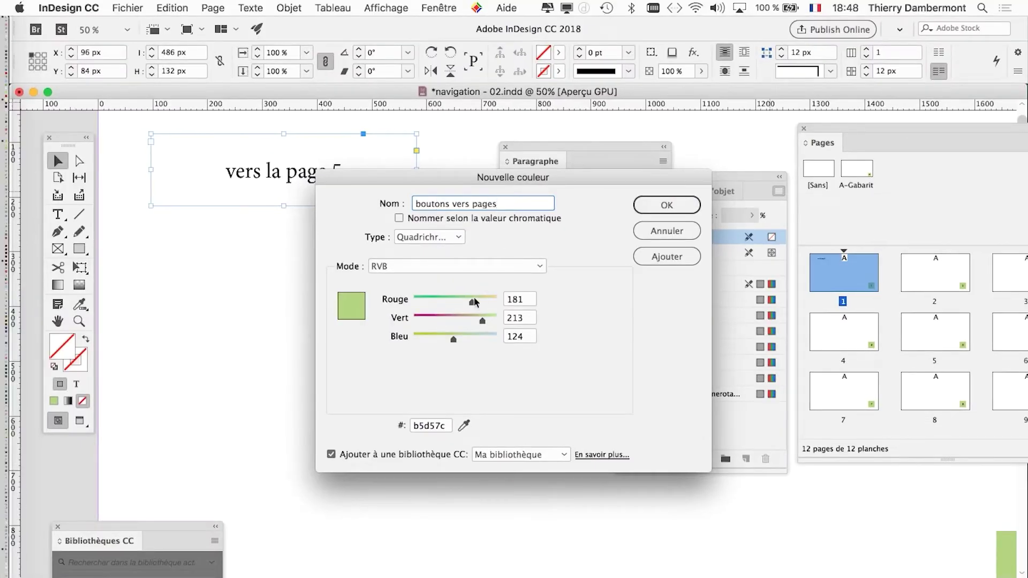
left_click_drag(474, 301, 439, 302)
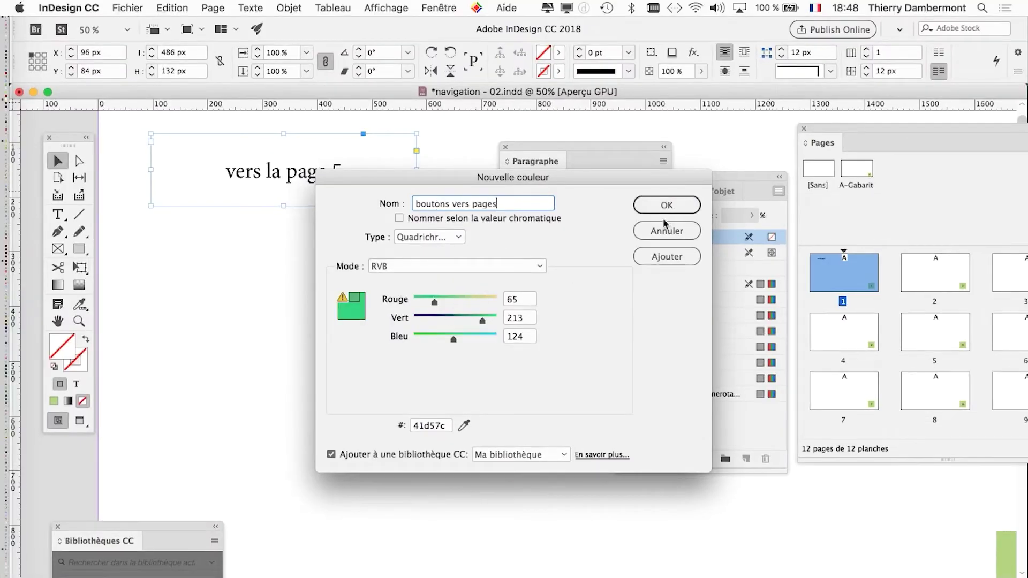
left_click(666, 206)
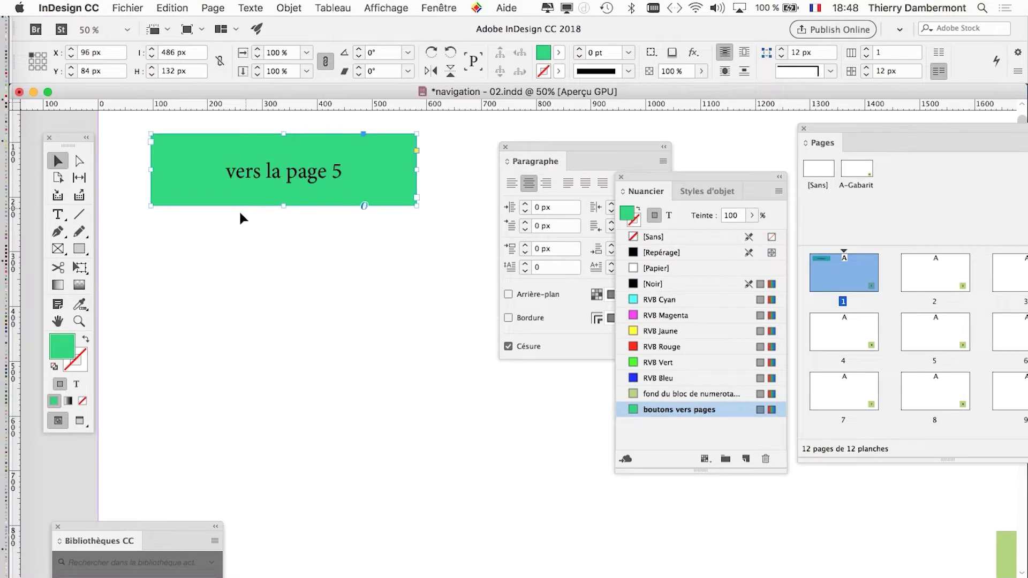
Add a previewed drop shadow (Ombre portée) to the green button frame and set its opacity to 40 %
left_click(288, 8)
mouse_move(324, 293)
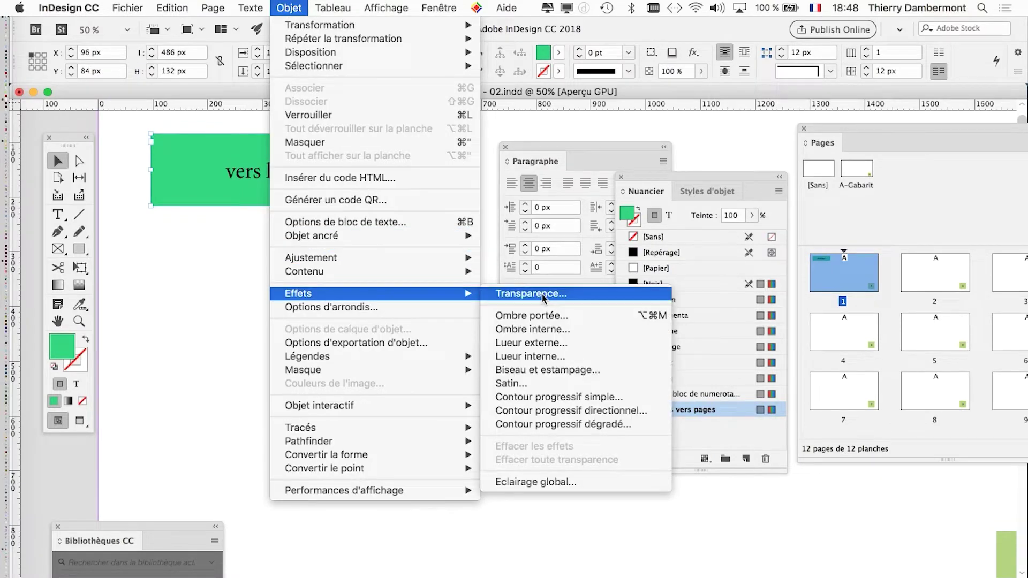
left_click(558, 318)
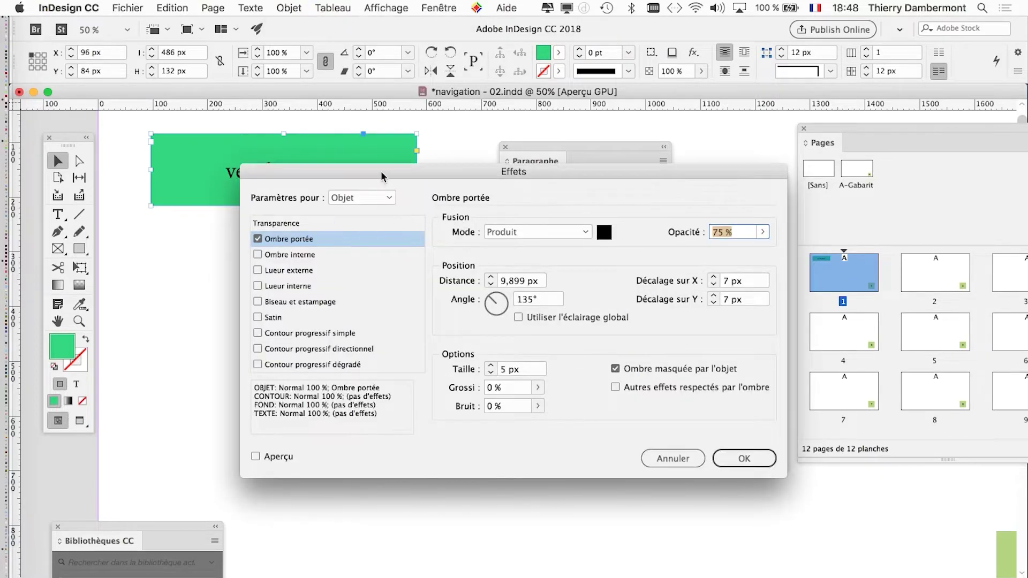
left_click_drag(381, 171, 240, 291)
left_click(209, 493)
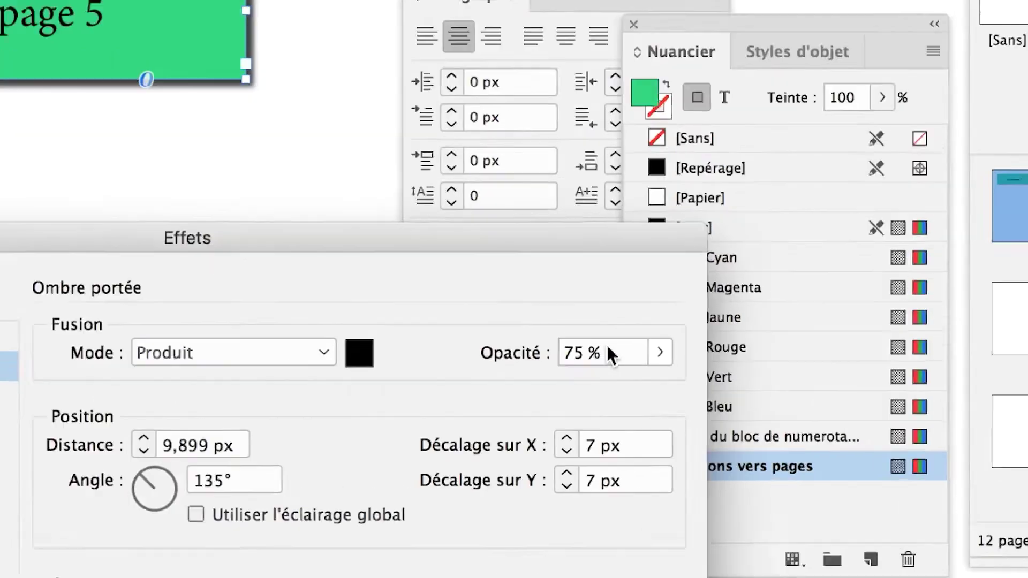
triple_click(609, 355)
type("40")
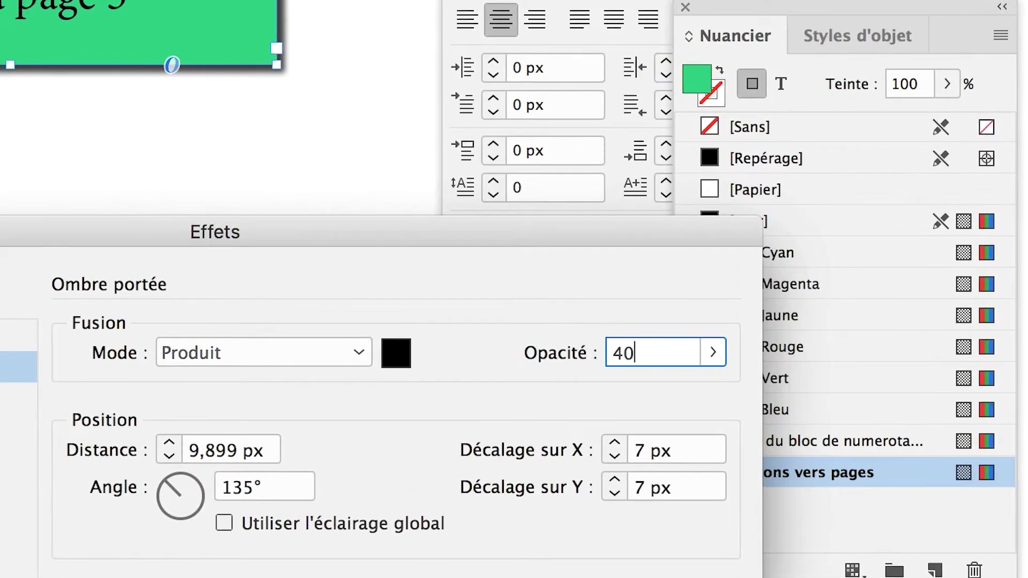
key("Tab")
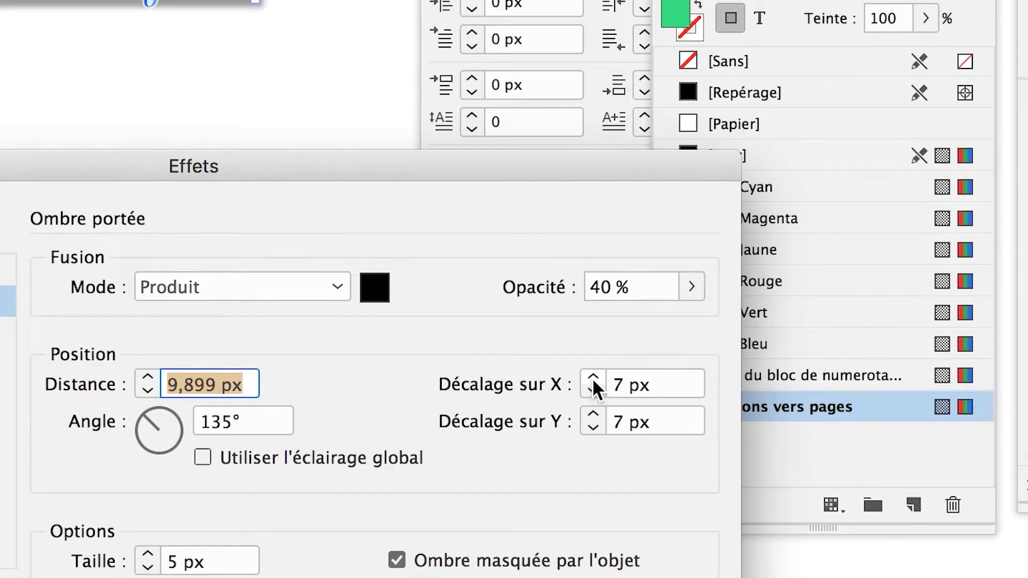
Increase the drop shadow's X and Y offsets to 10 px each and extend its distance to 15 px
left_click(614, 442)
left_click(614, 442)
left_click(593, 382)
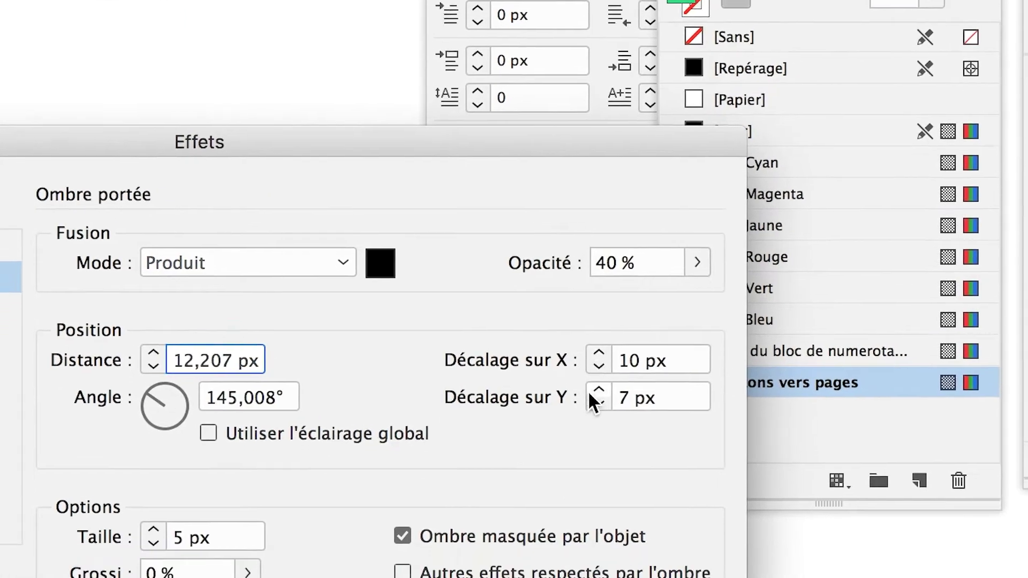
left_click(593, 419)
left_click(592, 419)
left_click(593, 419)
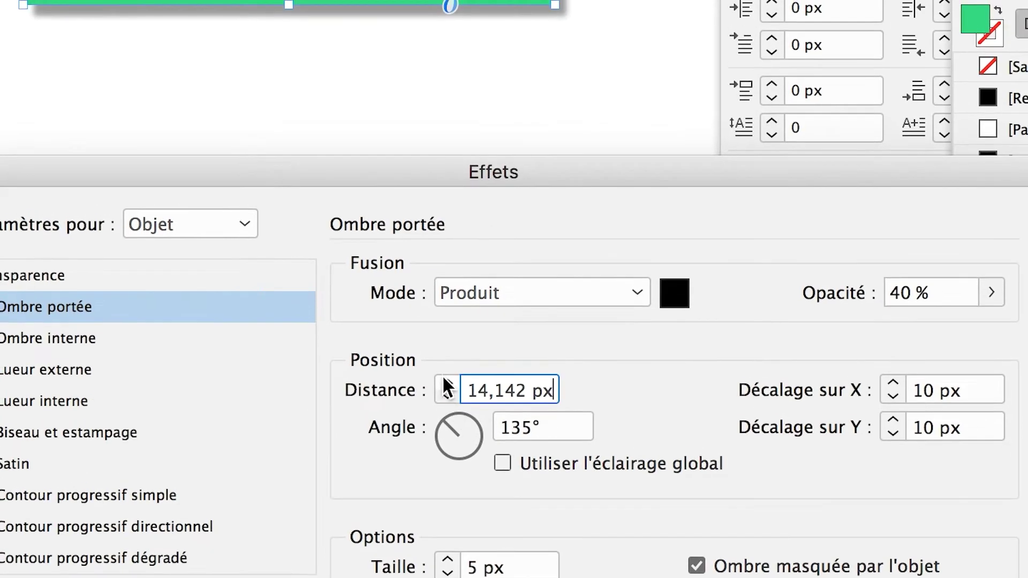
left_click(442, 377)
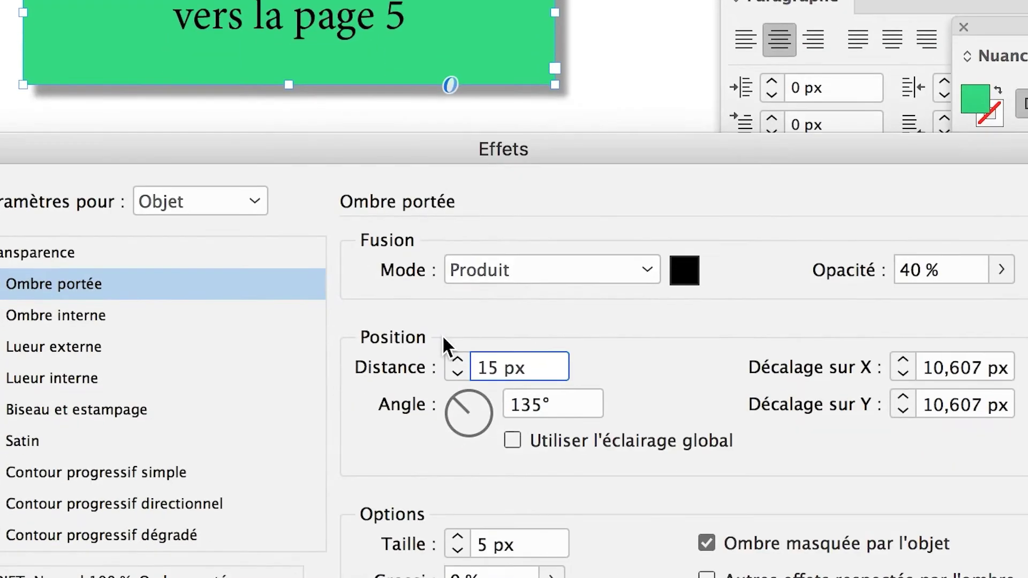
Set the green button's drop shadow distance to 19 px and its opacity to 20 %, and validate the effect
left_click(441, 491)
left_click(441, 492)
left_click(441, 492)
left_click(441, 491)
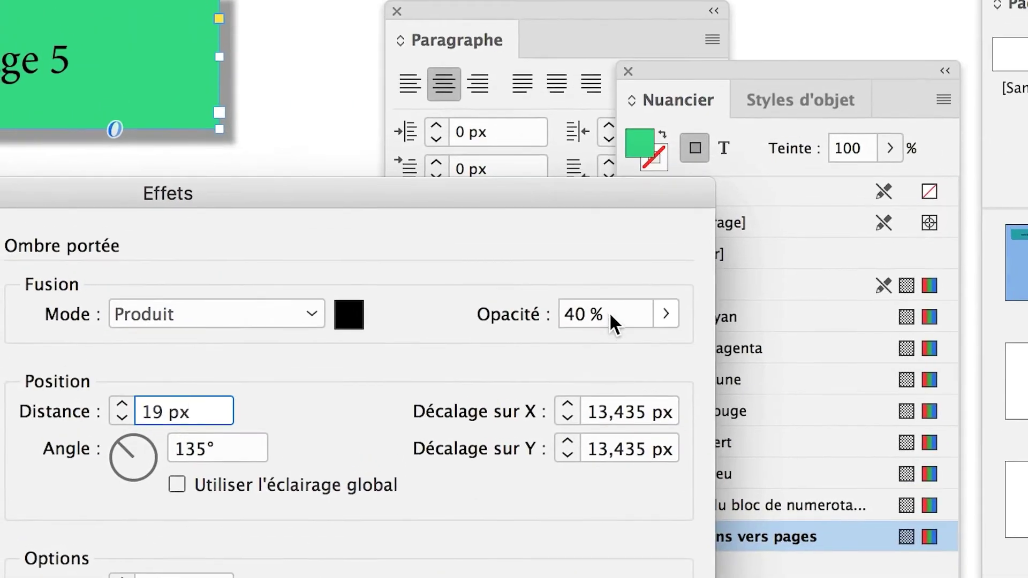
left_click_drag(927, 258, 898, 258)
left_click_drag(596, 312, 584, 312)
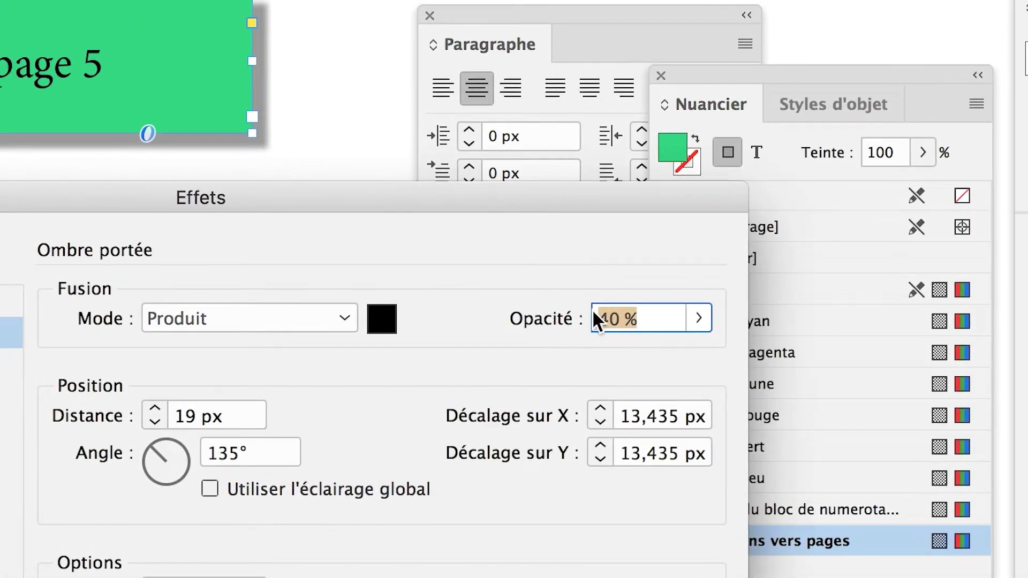
type("20")
key("Tab")
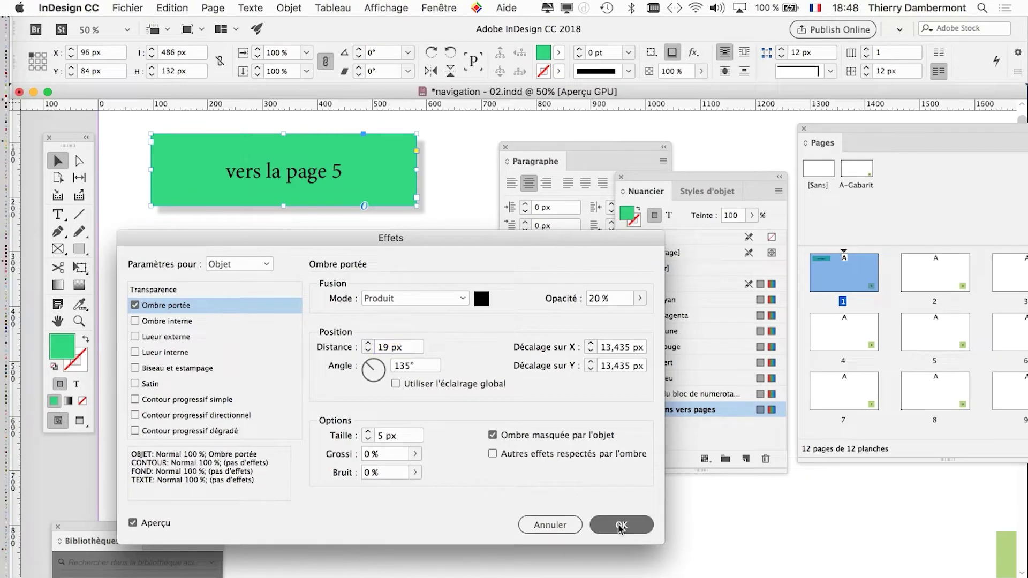
left_click(622, 526)
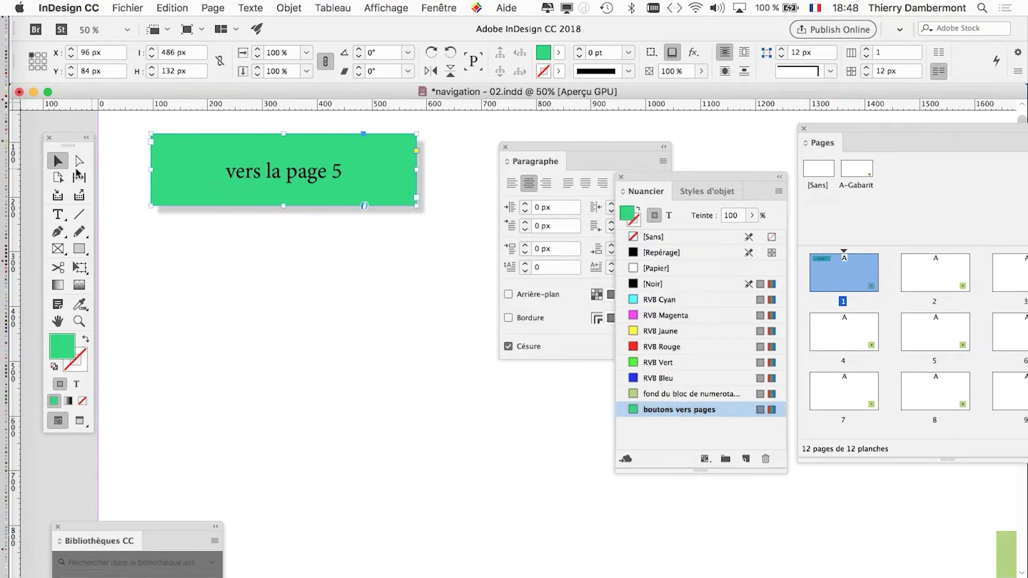
Select all the "vers la page 5" text and display the paragraph styles (Styles de paragraphe) below the button
left_click(185, 211)
left_click(193, 188)
left_click(57, 215)
left_click(229, 175)
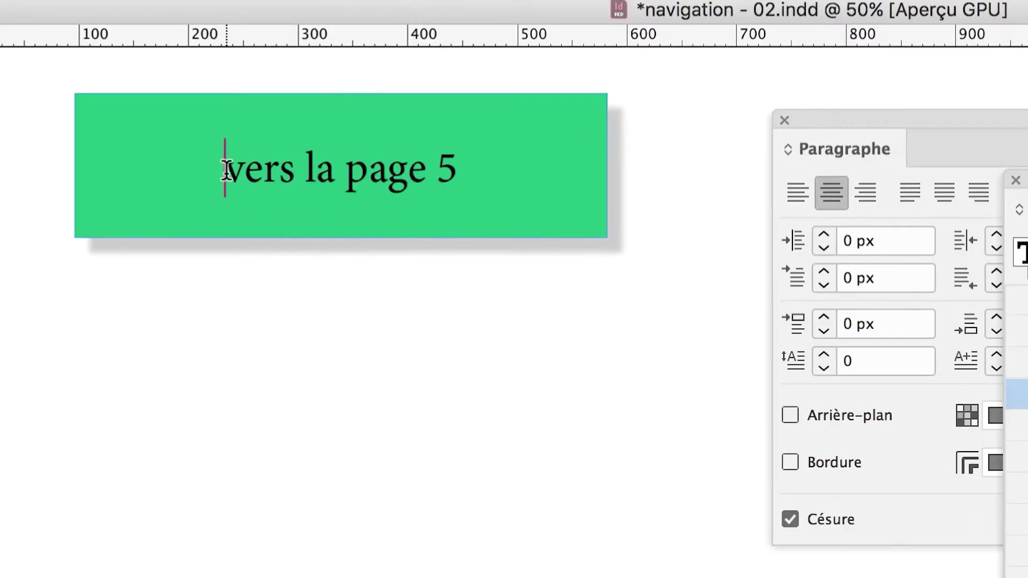
left_click_drag(227, 171, 485, 169)
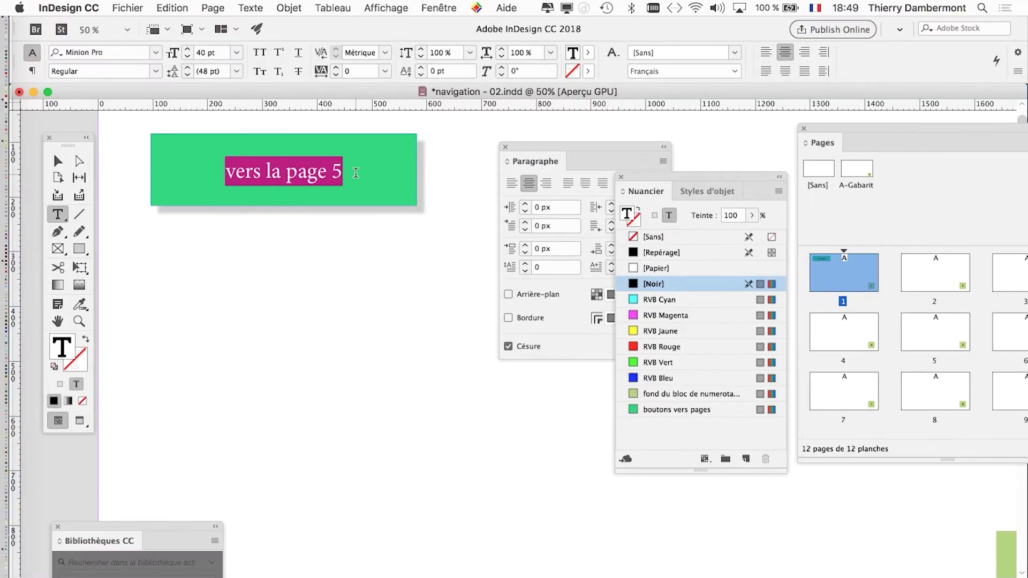
left_click(250, 8)
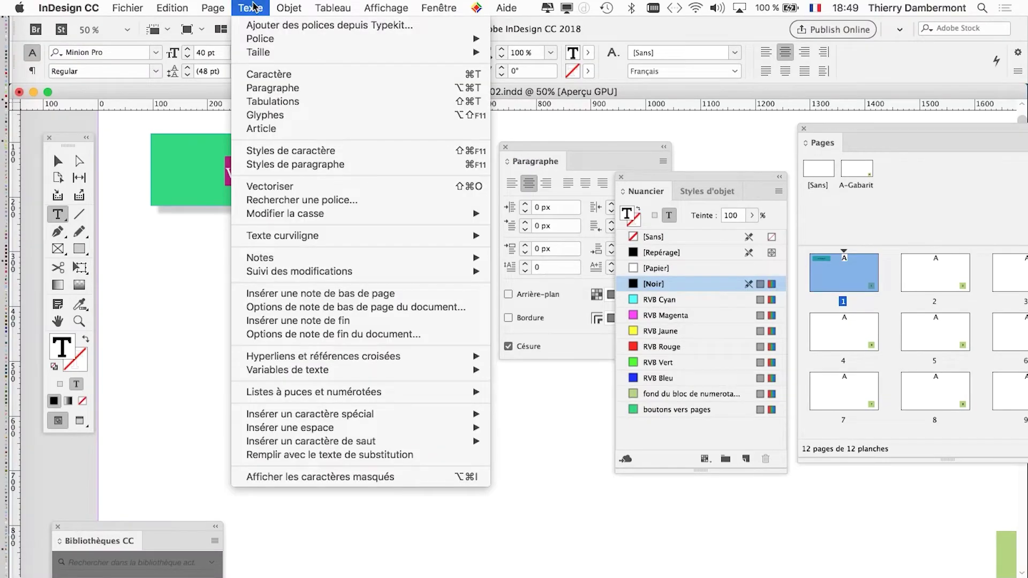
left_click(292, 165)
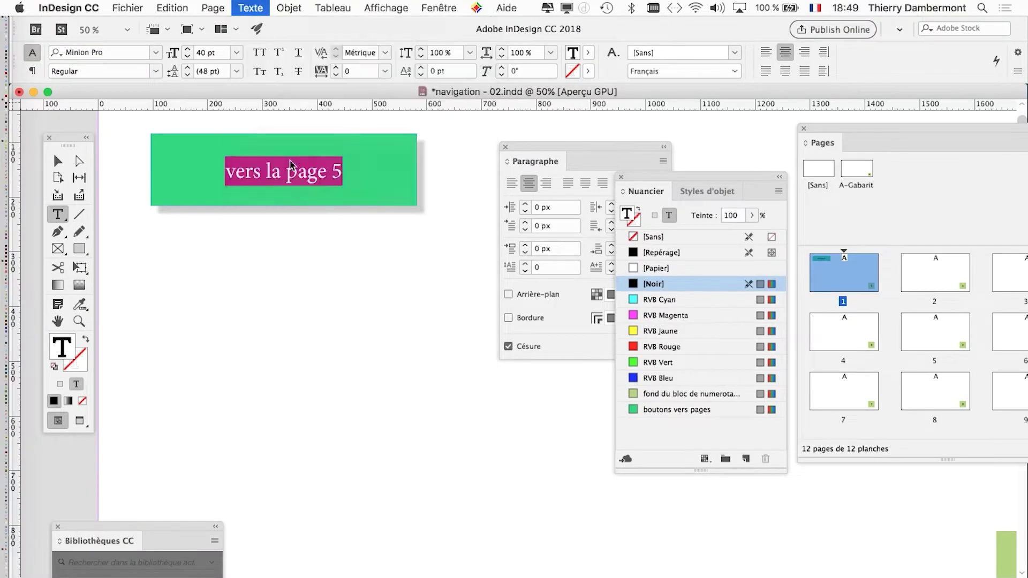
left_click_drag(758, 144, 314, 266)
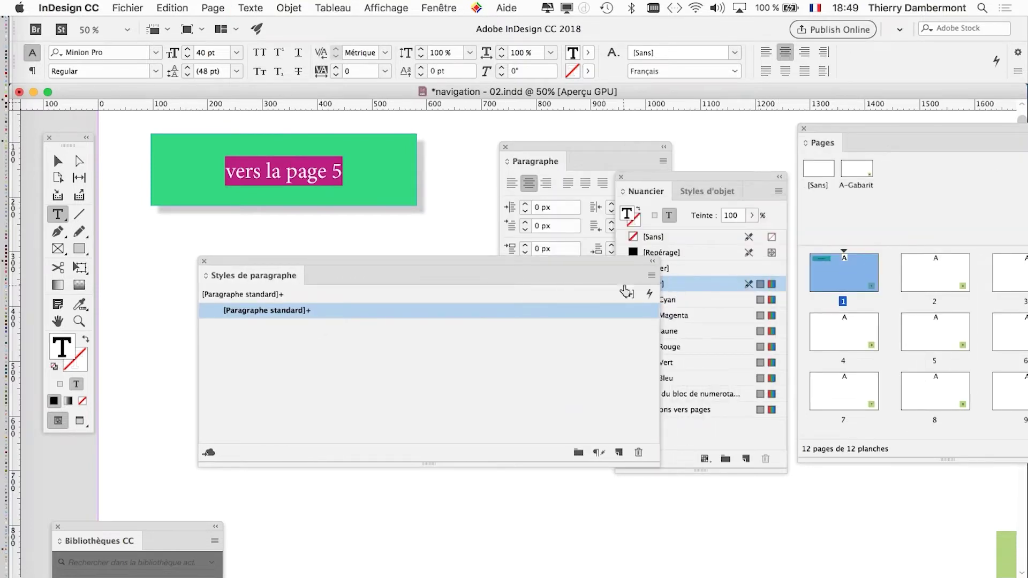
Create a paragraph style named "paragraphe dans boutons vers pages" from the selected button text
left_click(652, 276)
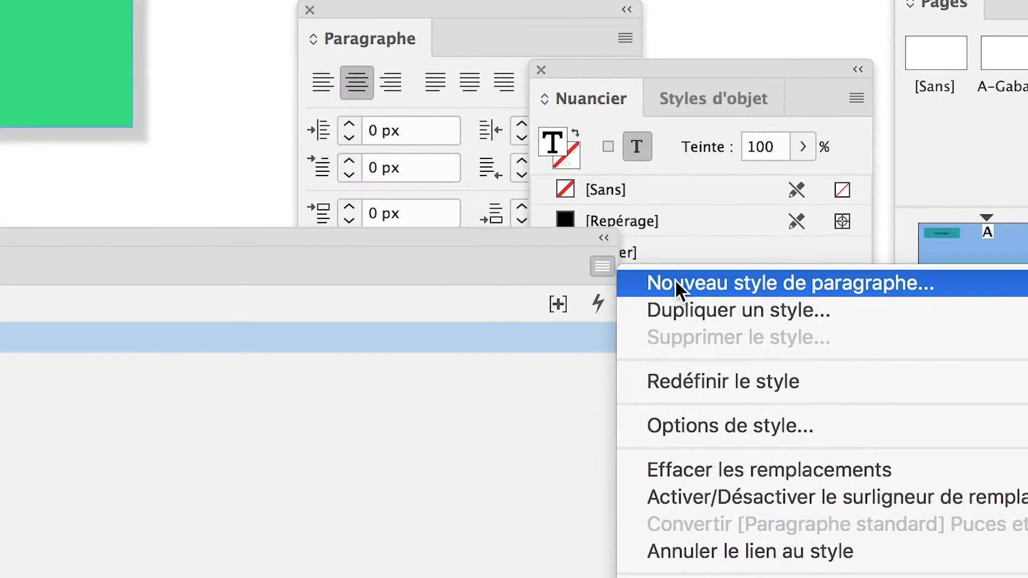
left_click(674, 278)
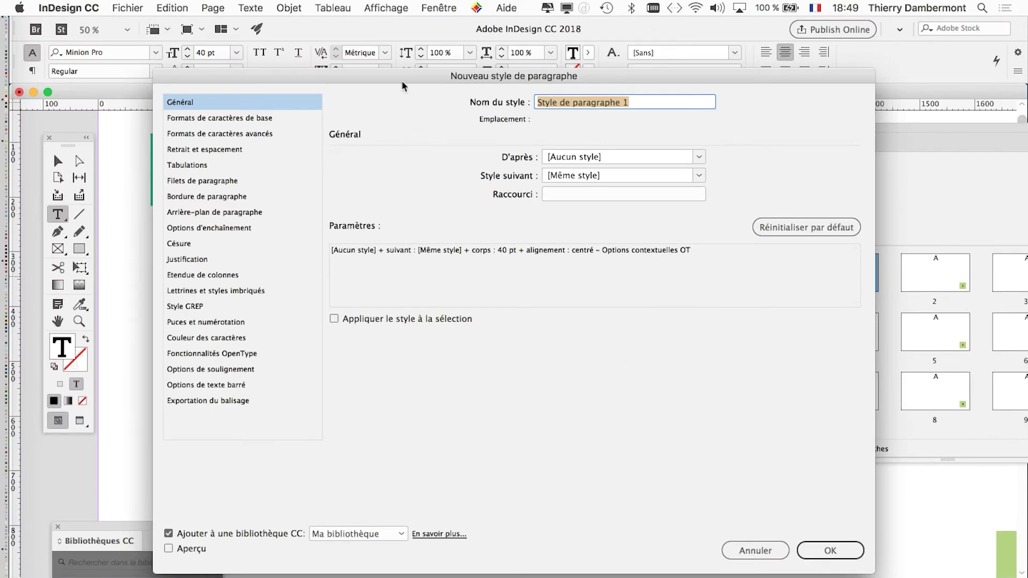
left_click_drag(394, 75, 417, 239)
left_click_drag(599, 245, 583, 273)
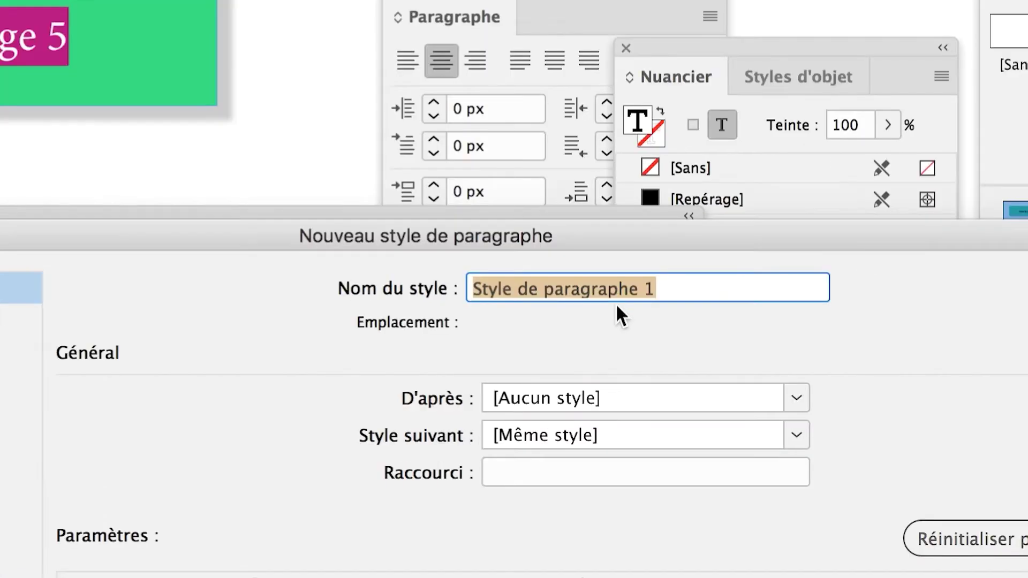
type("para")
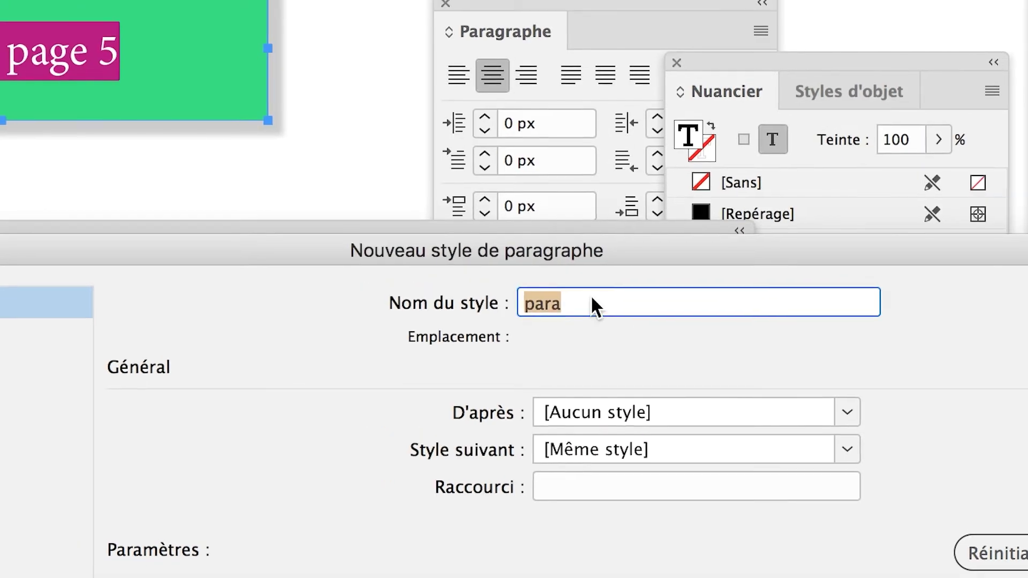
type("gra")
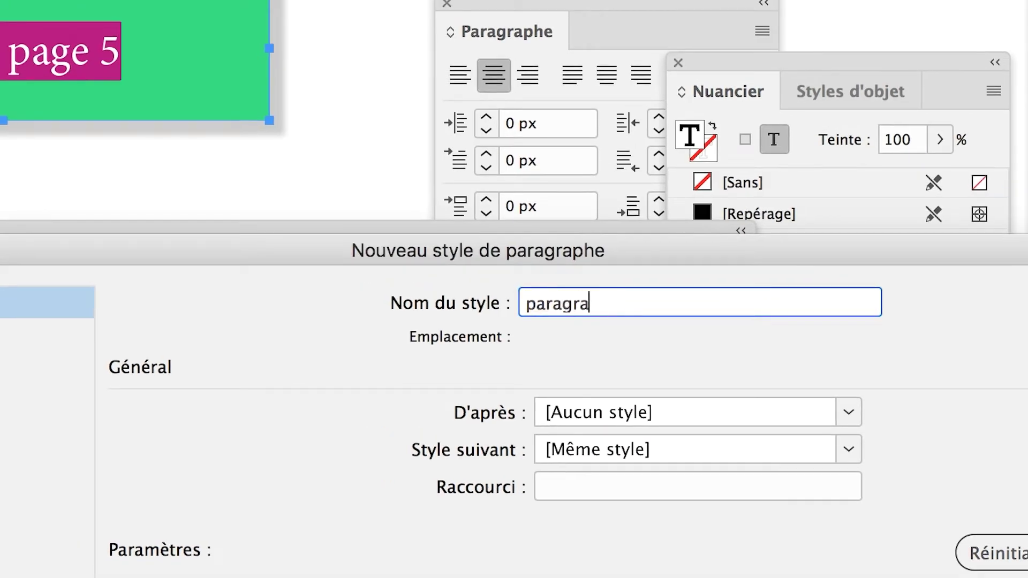
type("phe dans boutons bve")
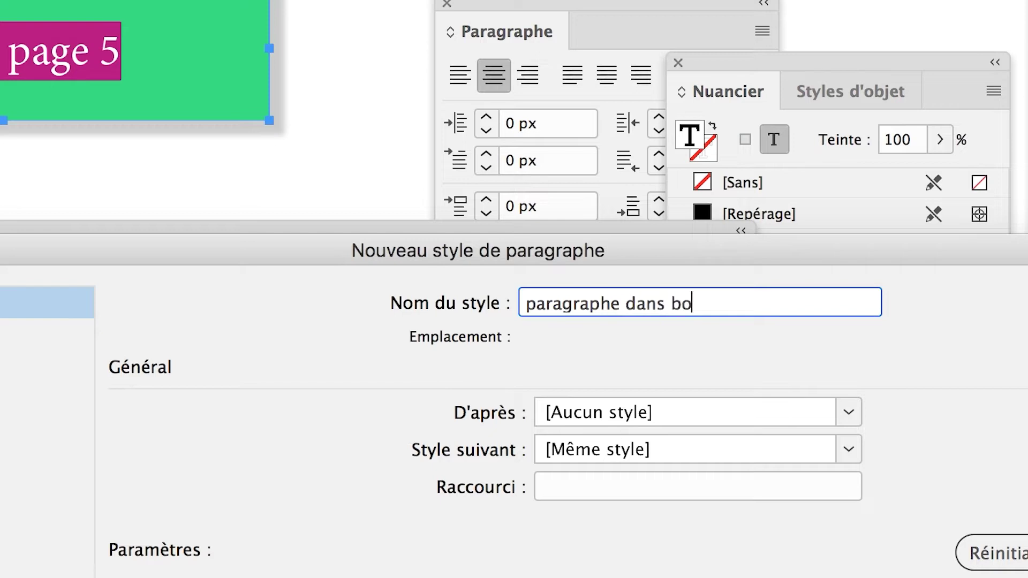
key("BackSpace")
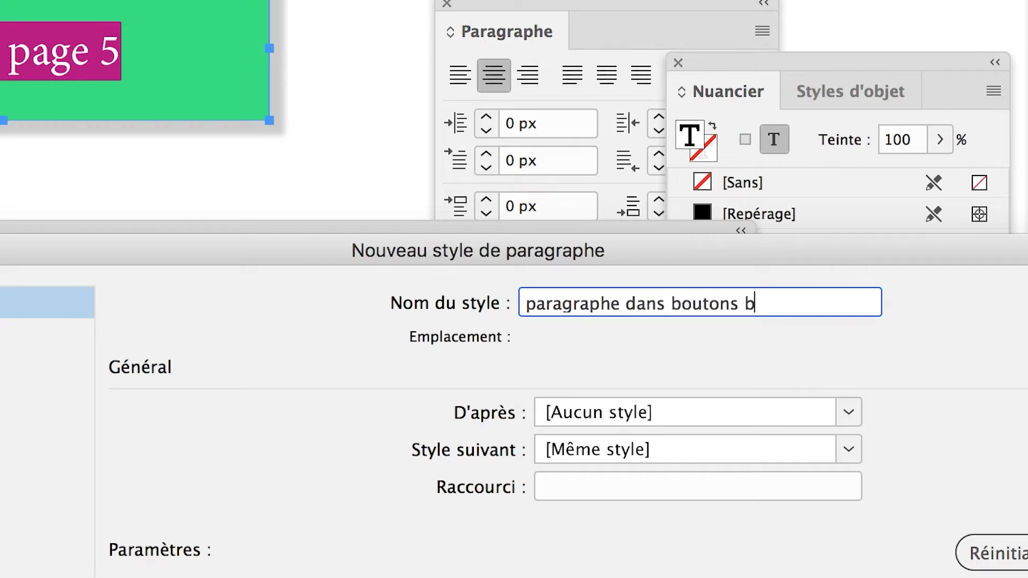
type("vers pages")
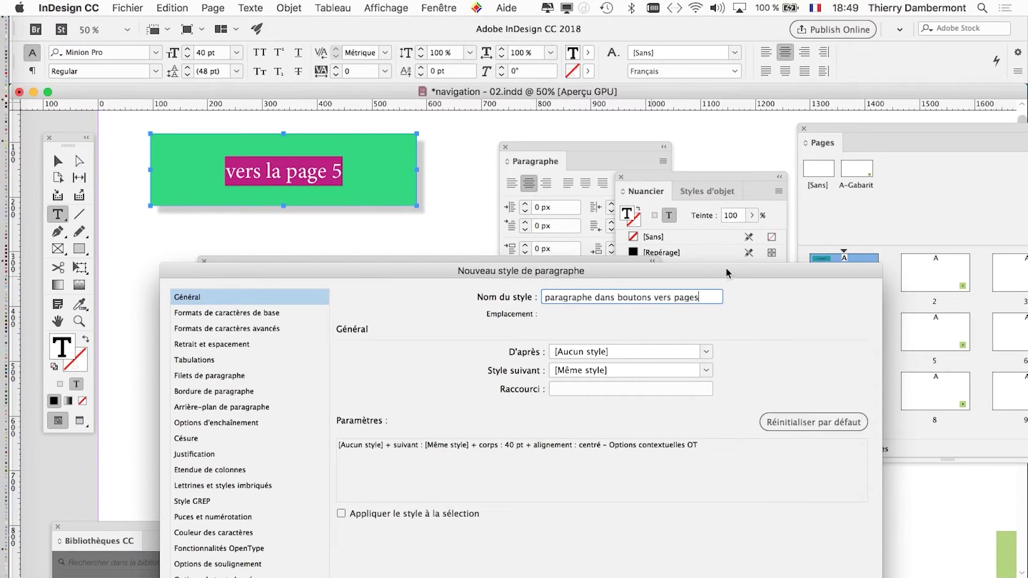
left_click_drag(729, 273, 813, 63)
left_click(926, 537)
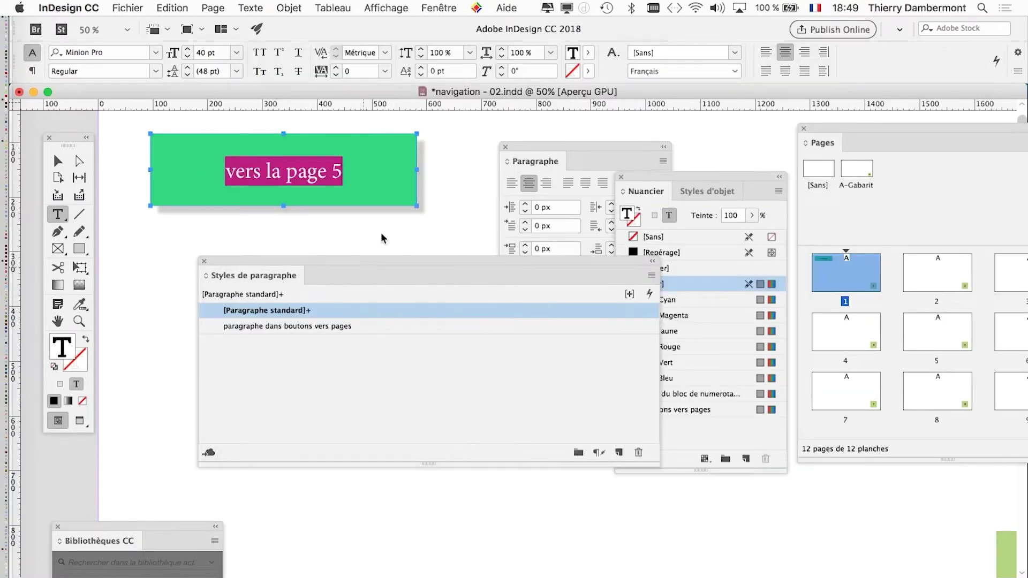
Apply the "paragraphe dans boutons vers pages" style to the selected text and clear the styles list away from the button
left_click_drag(382, 273, 551, 120)
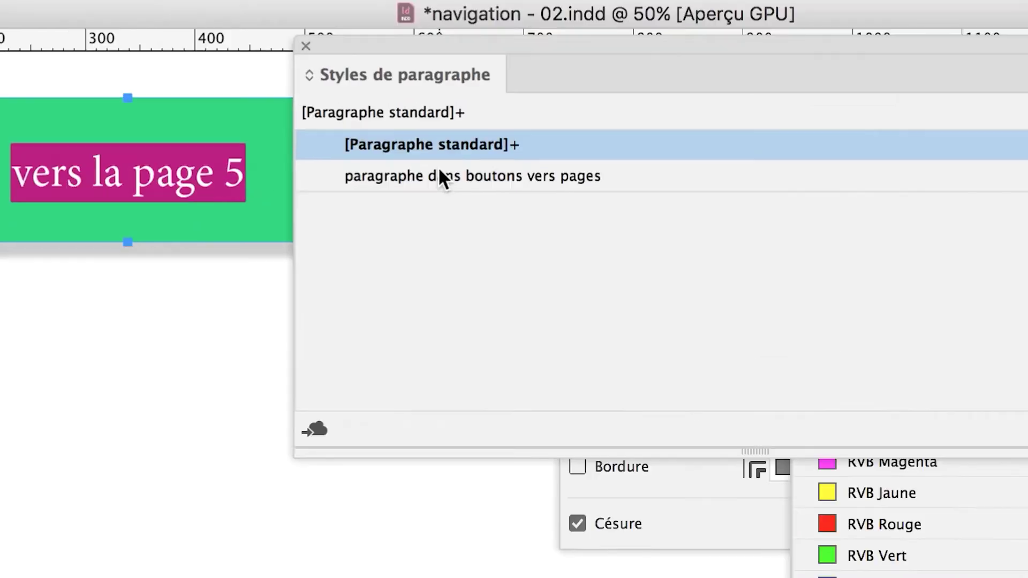
left_click(439, 173)
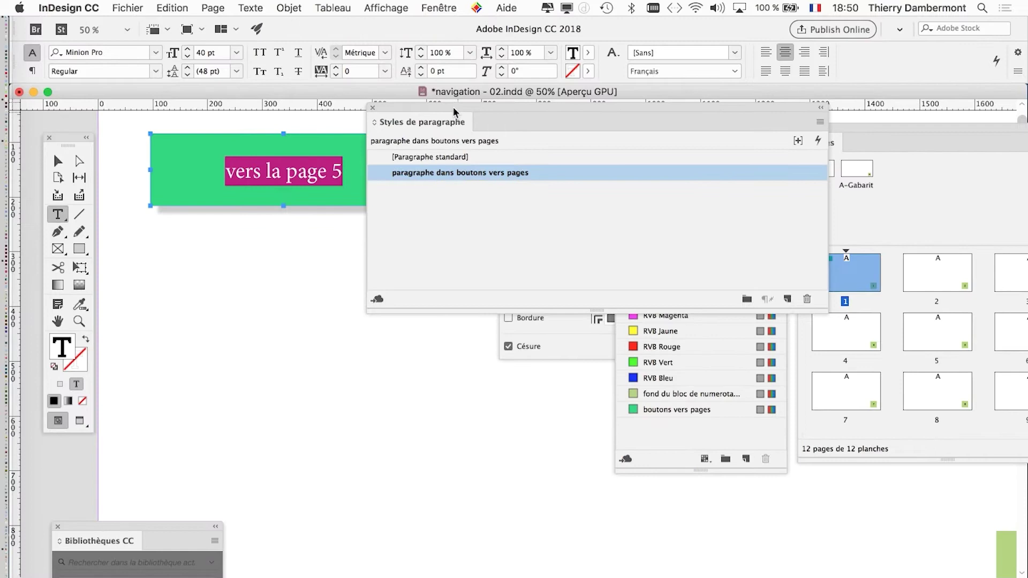
left_click_drag(476, 62, 903, 313)
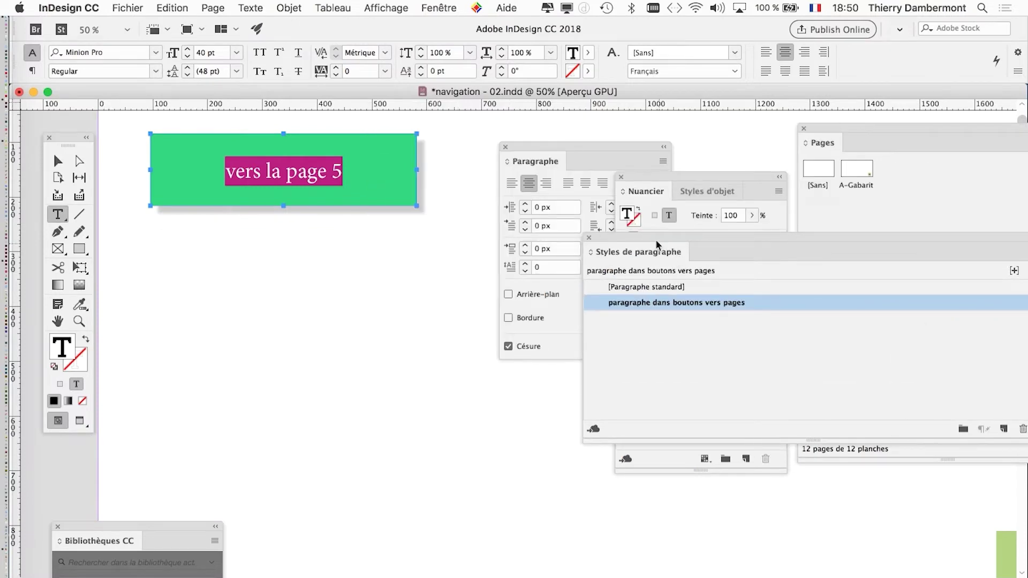
left_click_drag(657, 245, 625, 285)
Select the green button frame as an object and display the object styles (Styles d'objet) just below it
key("Escape")
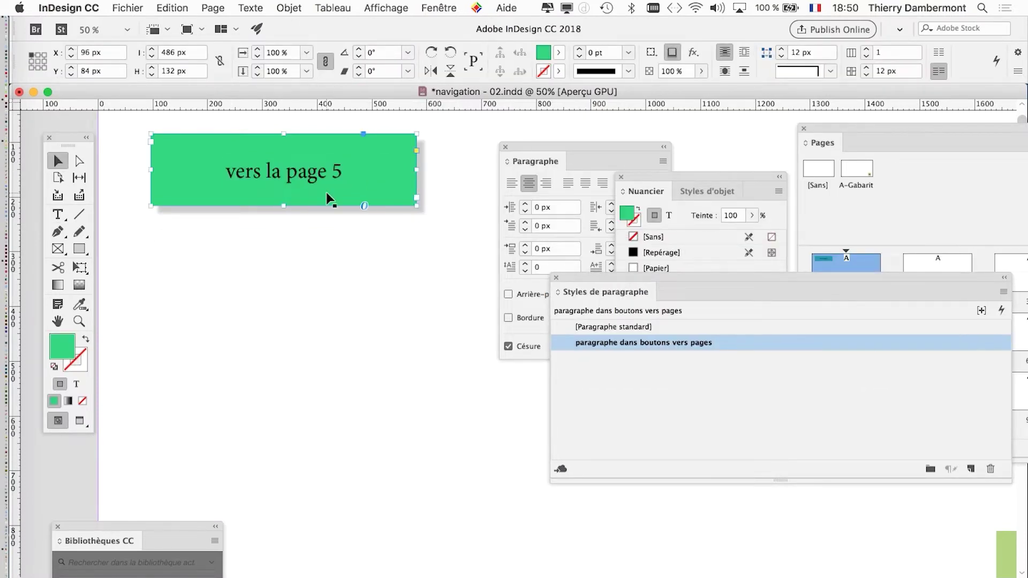
left_click(436, 7)
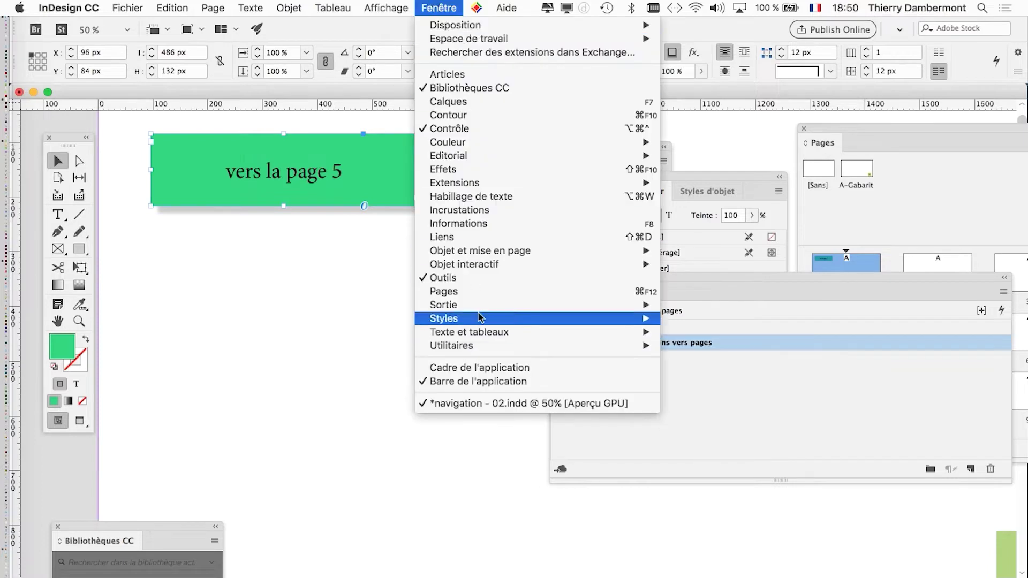
mouse_move(479, 323)
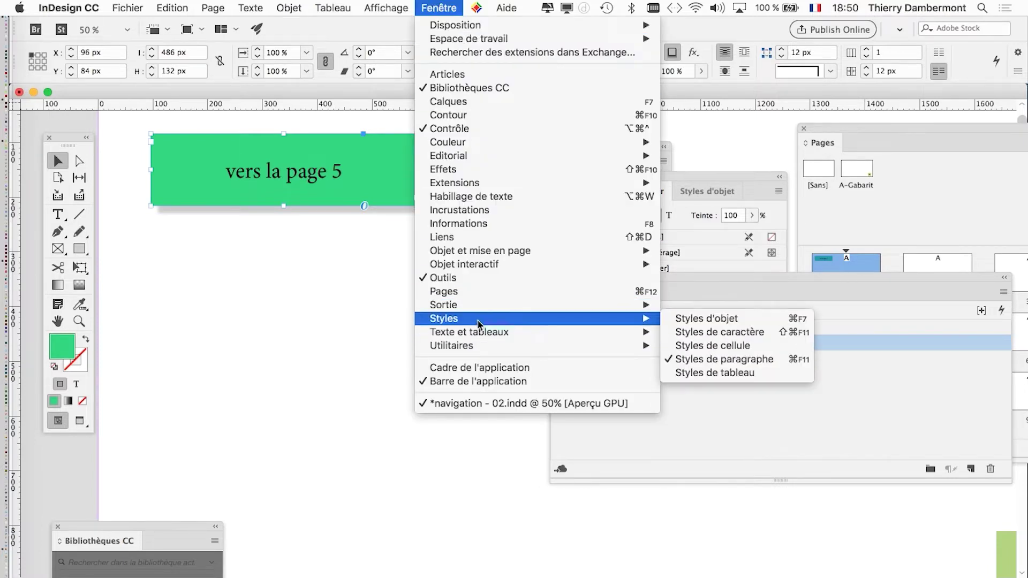
left_click(752, 322)
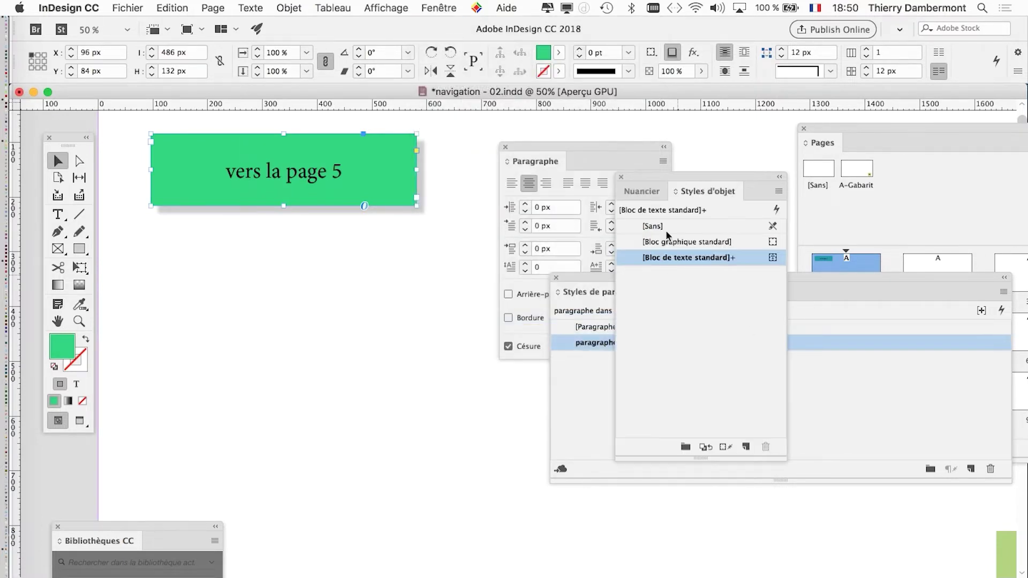
left_click_drag(656, 177, 299, 250)
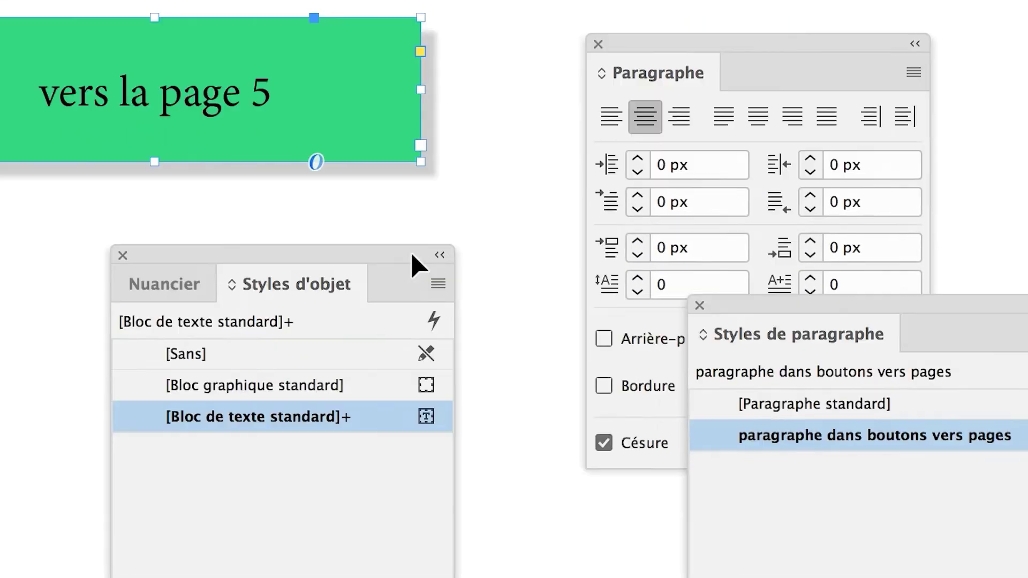
Start a new object style from the green button frame and name it "style pour boutons vers pages"
left_click(438, 283)
left_click(484, 293)
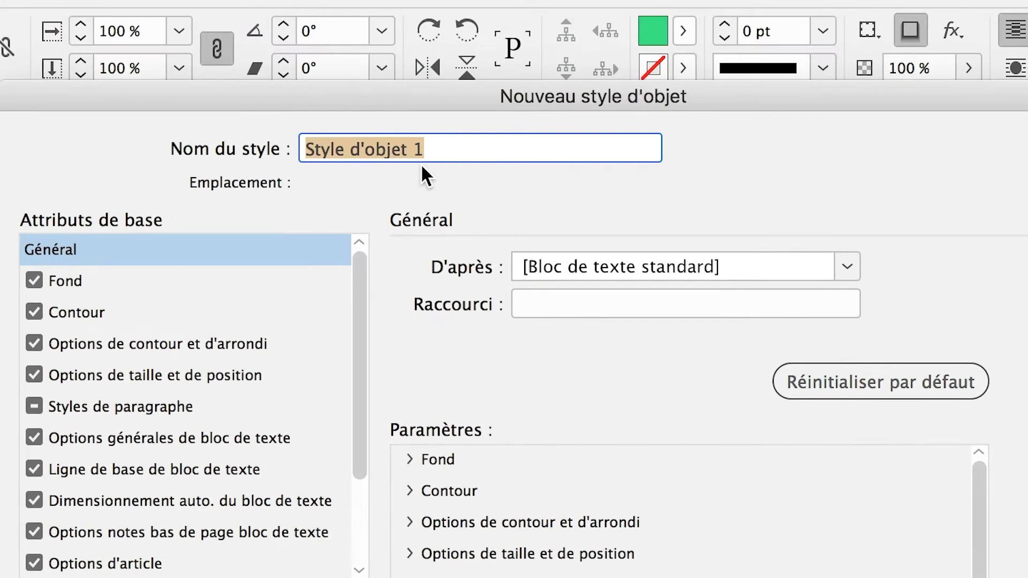
type("styl")
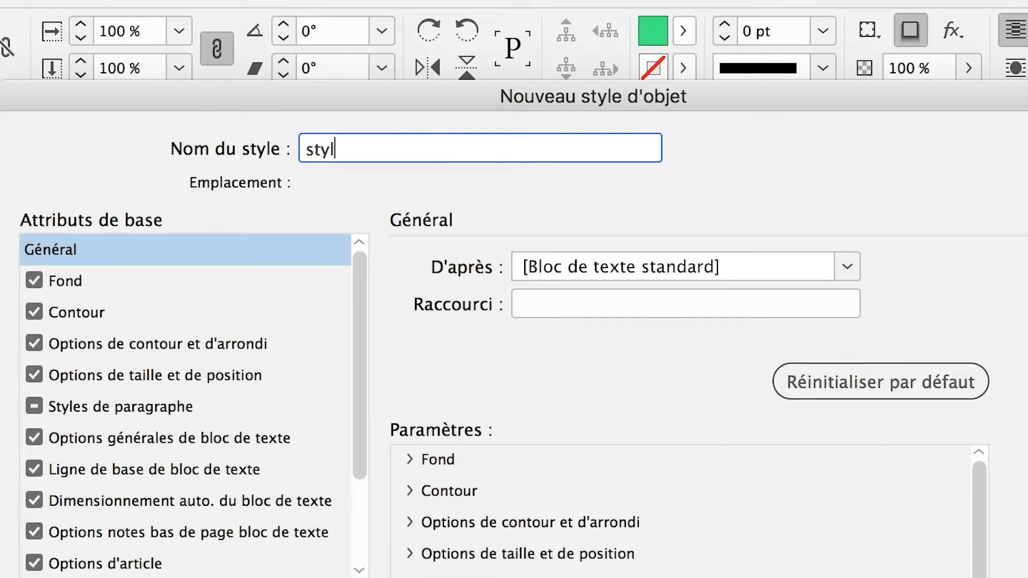
type("e pour boutons ")
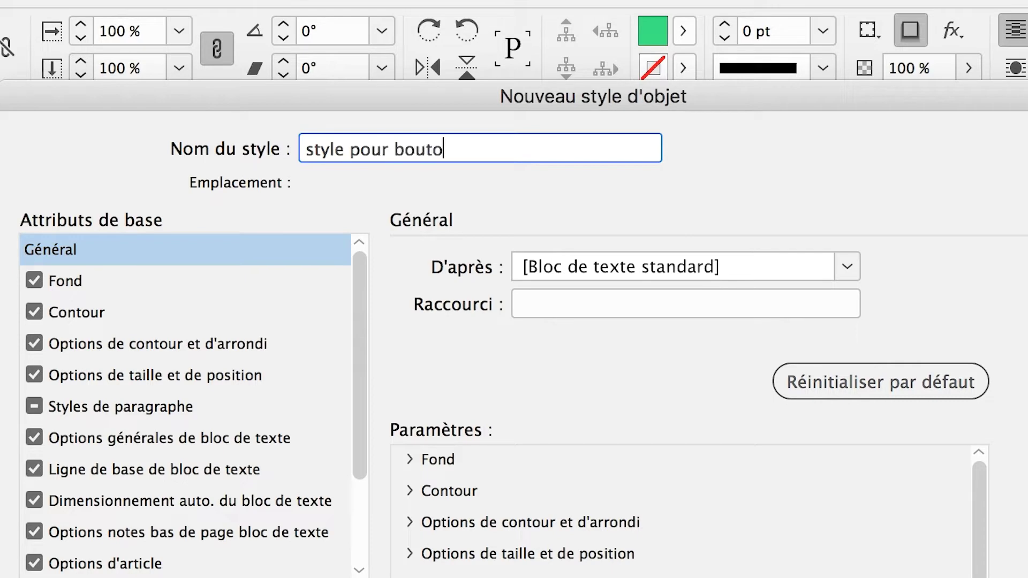
type("vers pages")
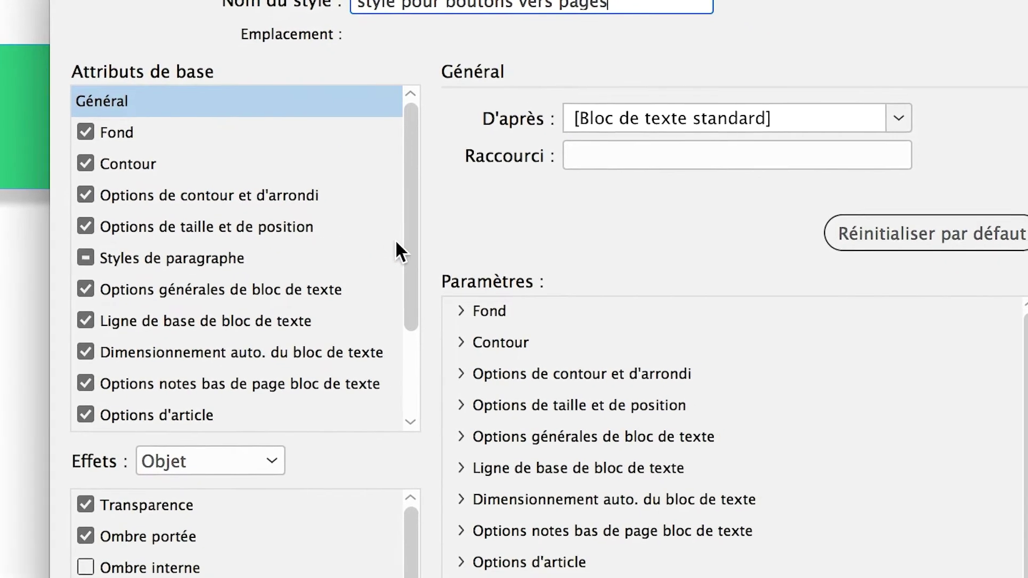
Include the "paragraphe dans boutons vers pages" paragraph style in the new object style, validate it and place the styles list beside the button
left_click_drag(407, 251, 406, 340)
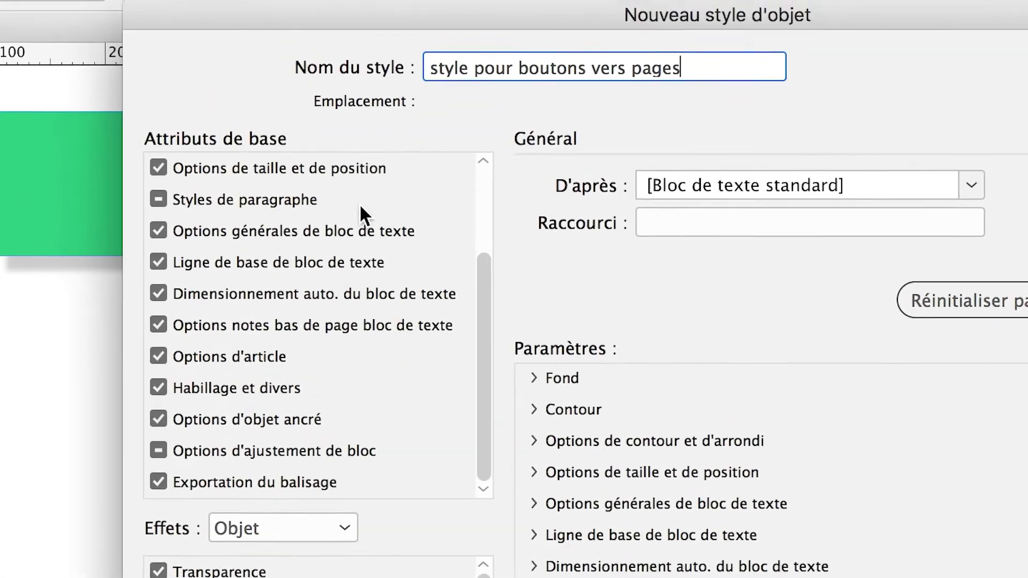
left_click(361, 205)
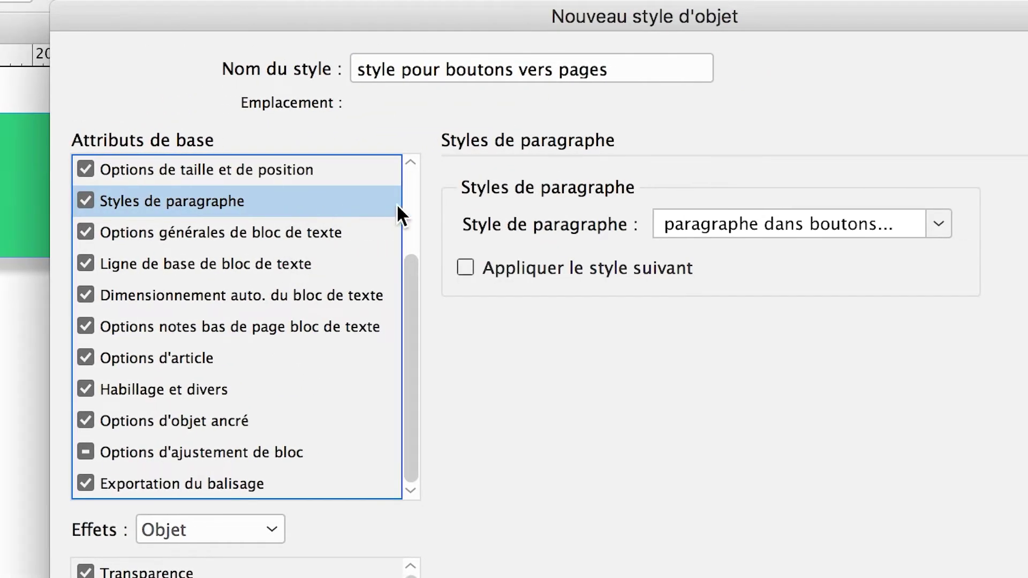
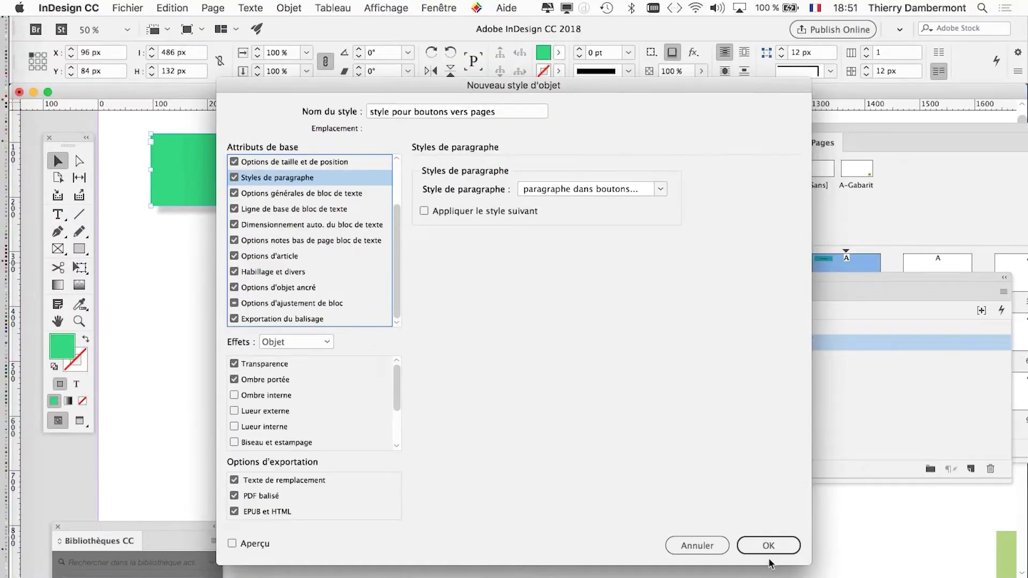
left_click(768, 545)
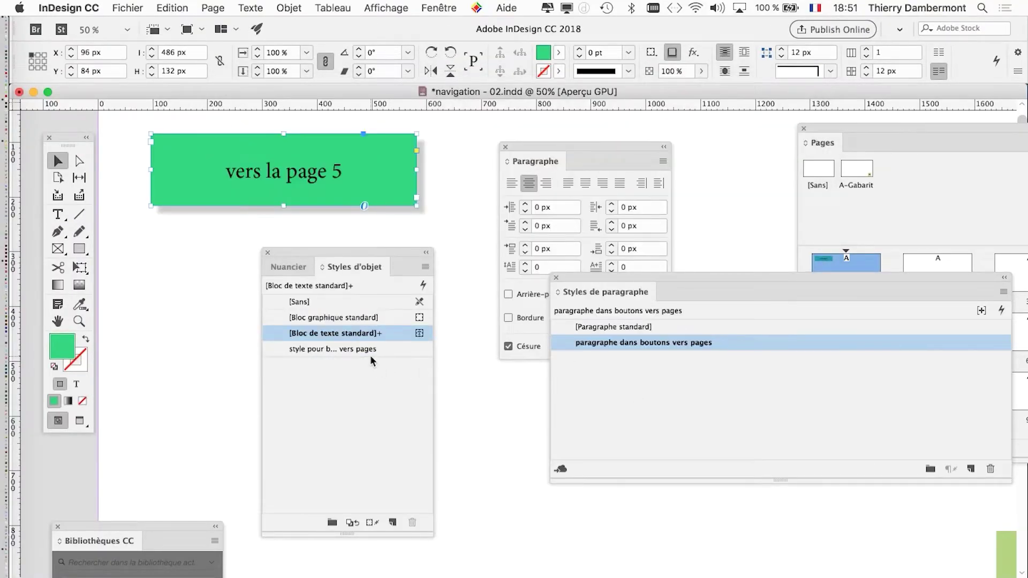
left_click_drag(360, 250, 535, 123)
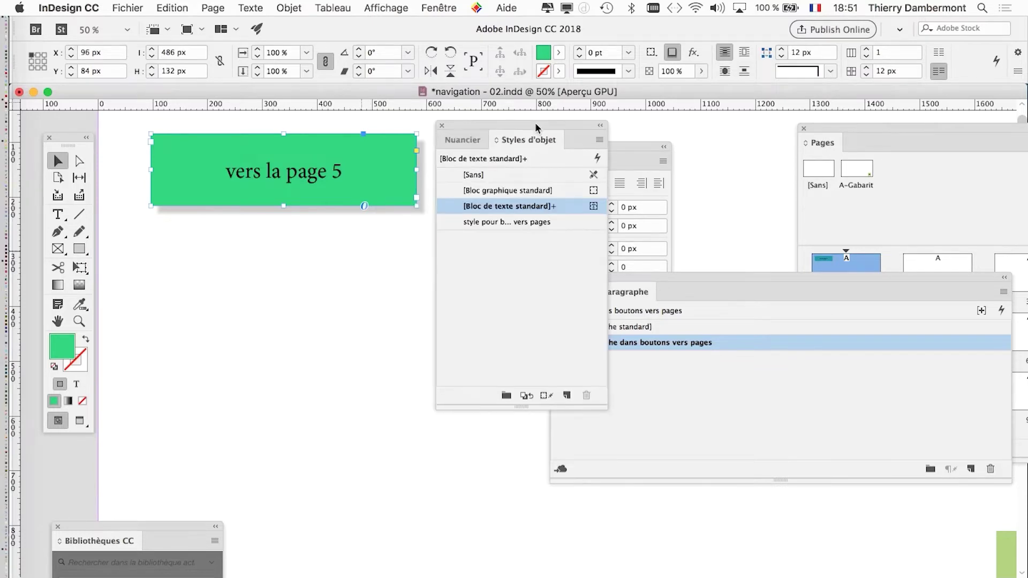
Apply the "style pour boutons vers pages" object style to the green button and spread the object and paragraph styles lists below it
left_click_drag(605, 408, 686, 268)
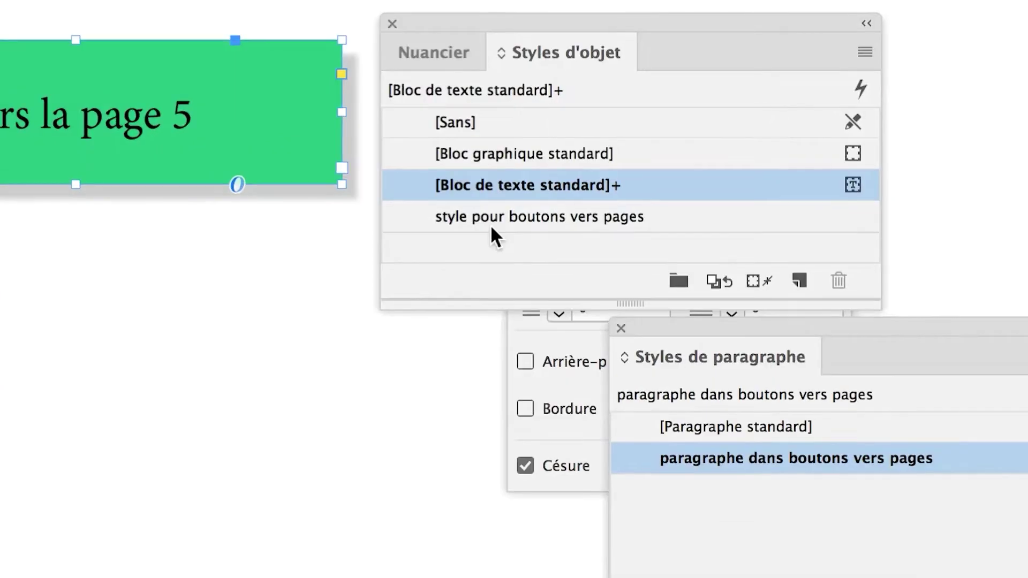
left_click(491, 225)
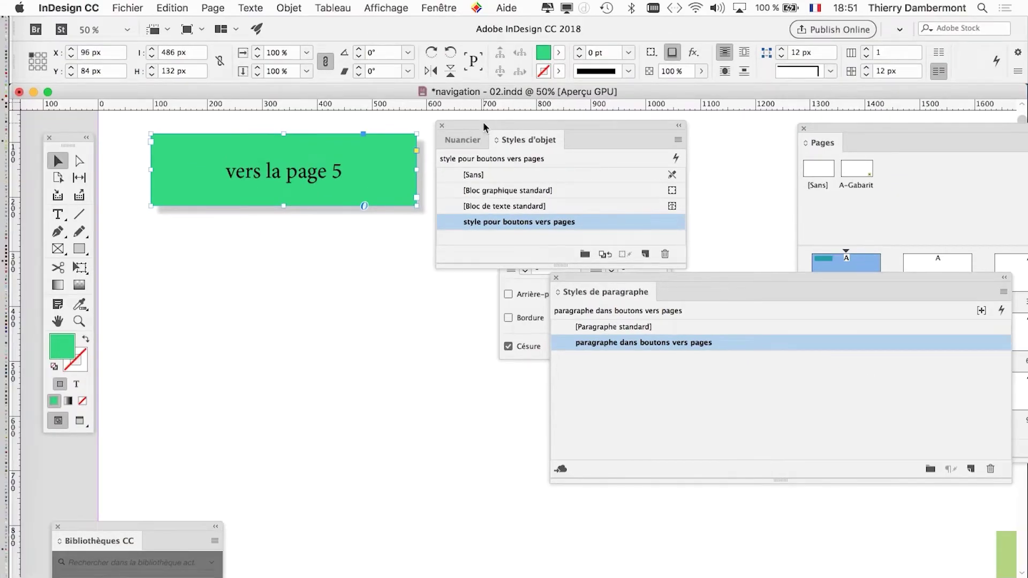
left_click_drag(484, 125, 209, 304)
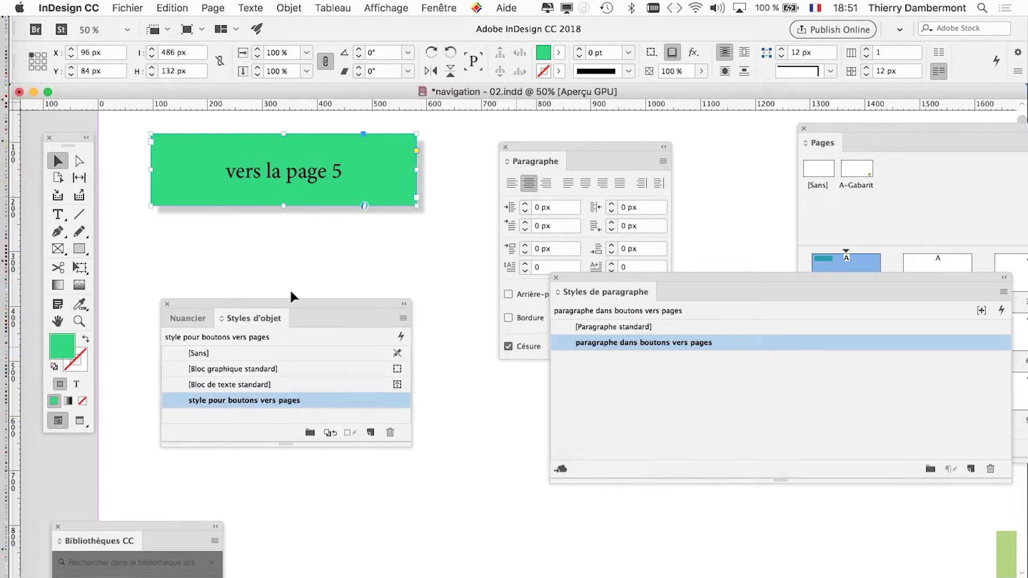
left_click_drag(318, 313, 365, 269)
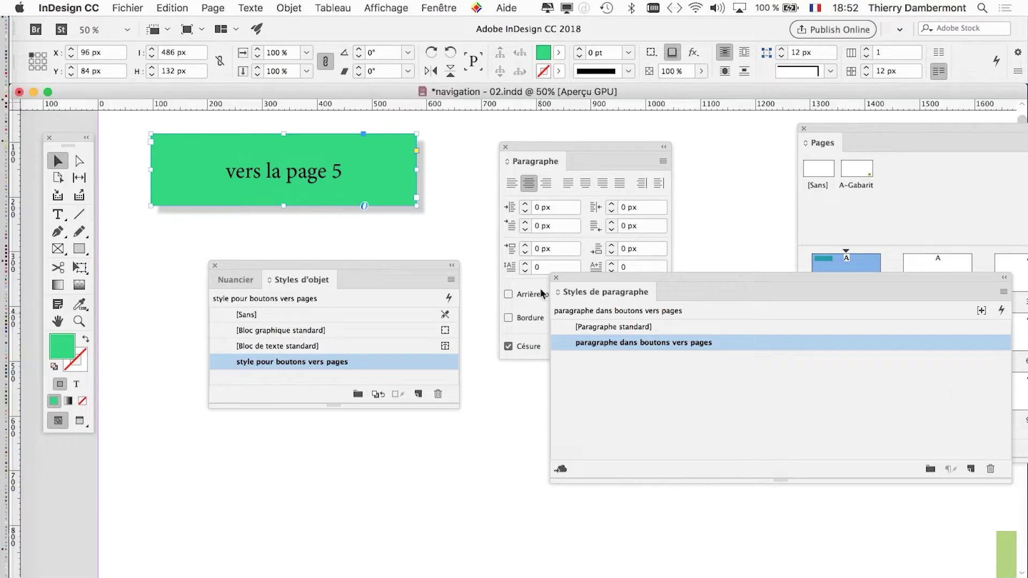
left_click_drag(586, 292, 533, 406)
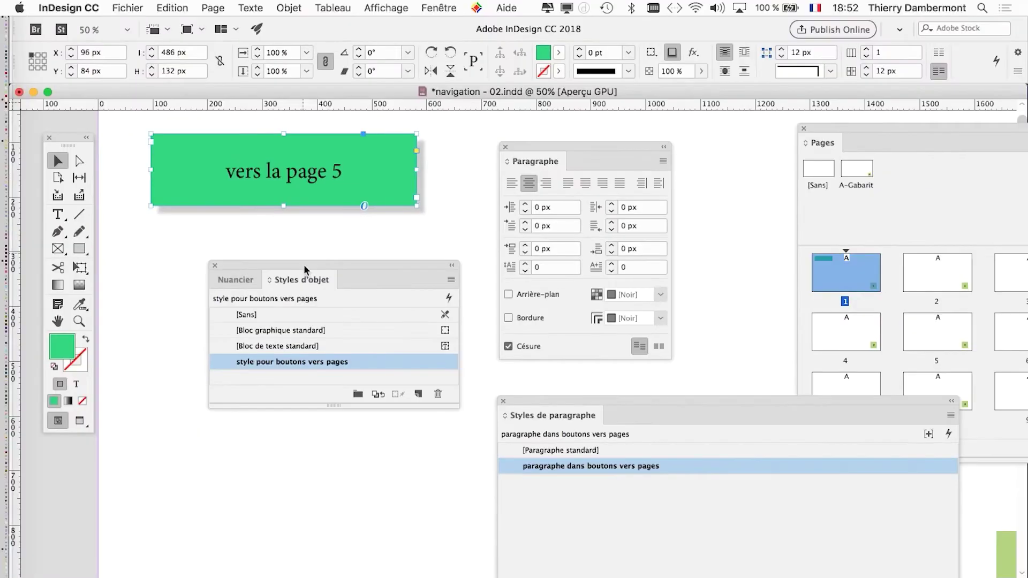
left_click_drag(306, 265, 244, 249)
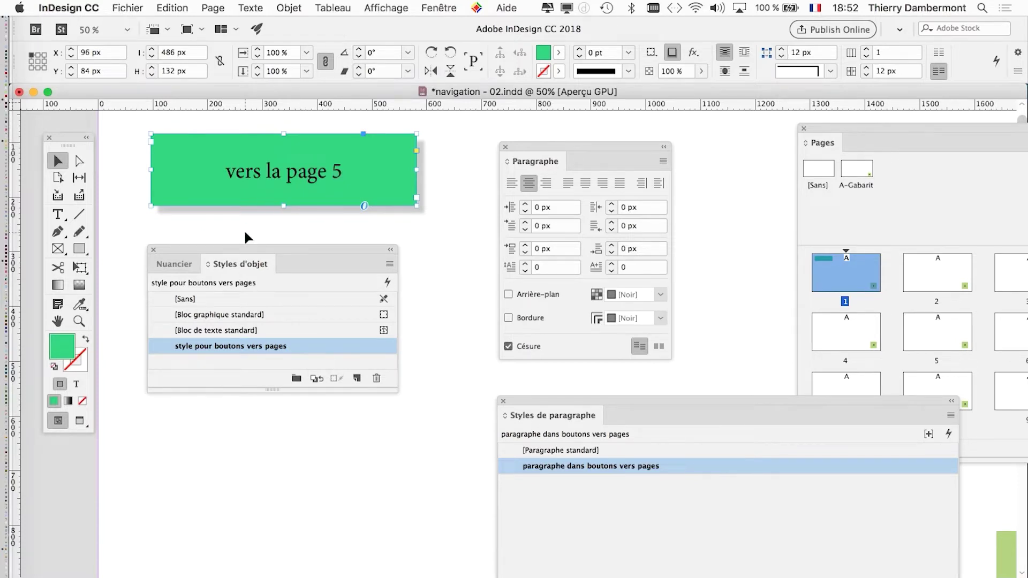
Review the paragraph style setting in the options of the "style pour boutons vers pages" object style
double_click(322, 345)
left_click_drag(278, 85, 581, 110)
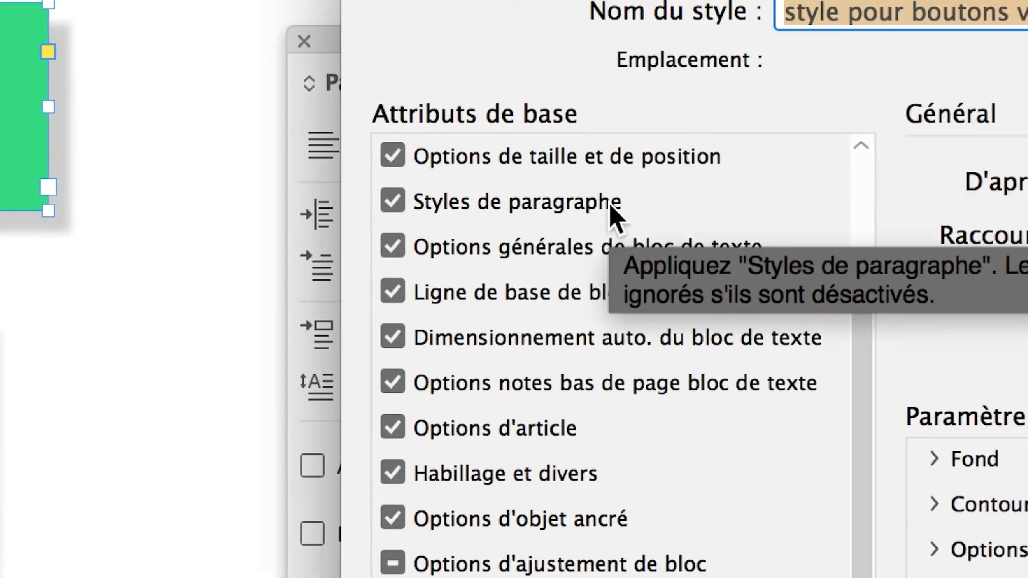
left_click(733, 193)
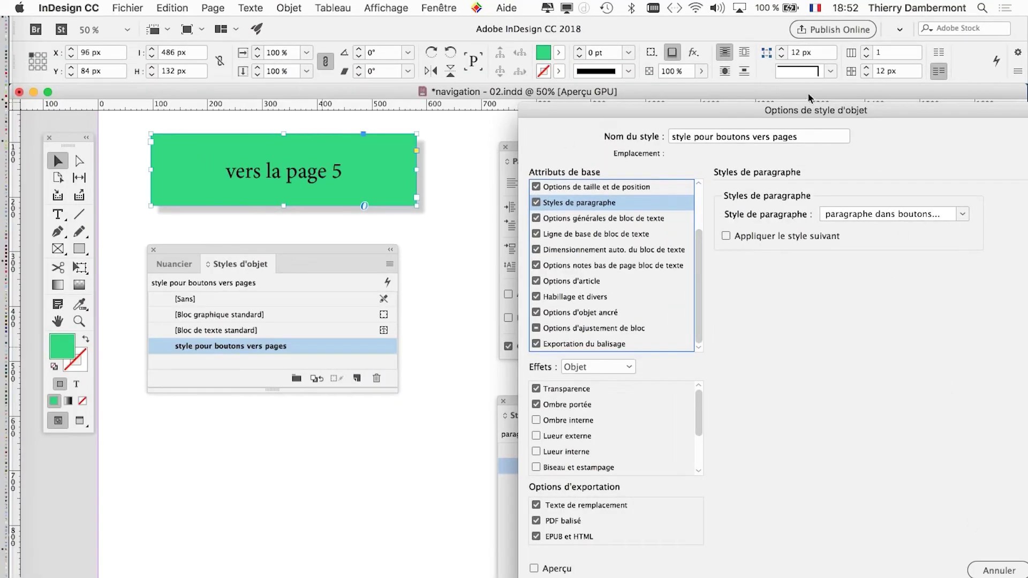
left_click_drag(809, 110, 475, 112)
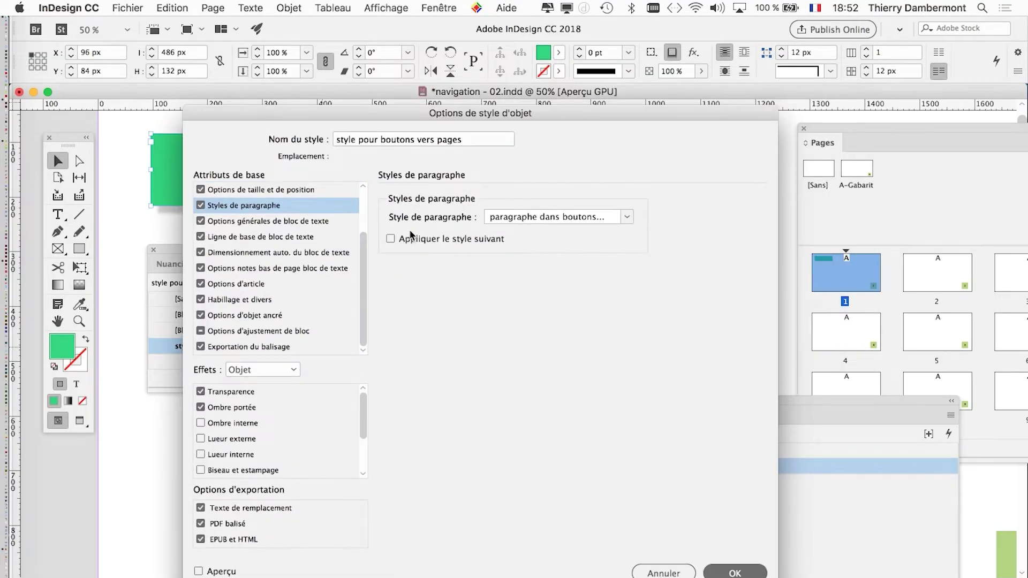
key("Return")
Check the drop shadow (Ombre portée) among the effects of the green button
left_click(289, 7)
mouse_move(321, 294)
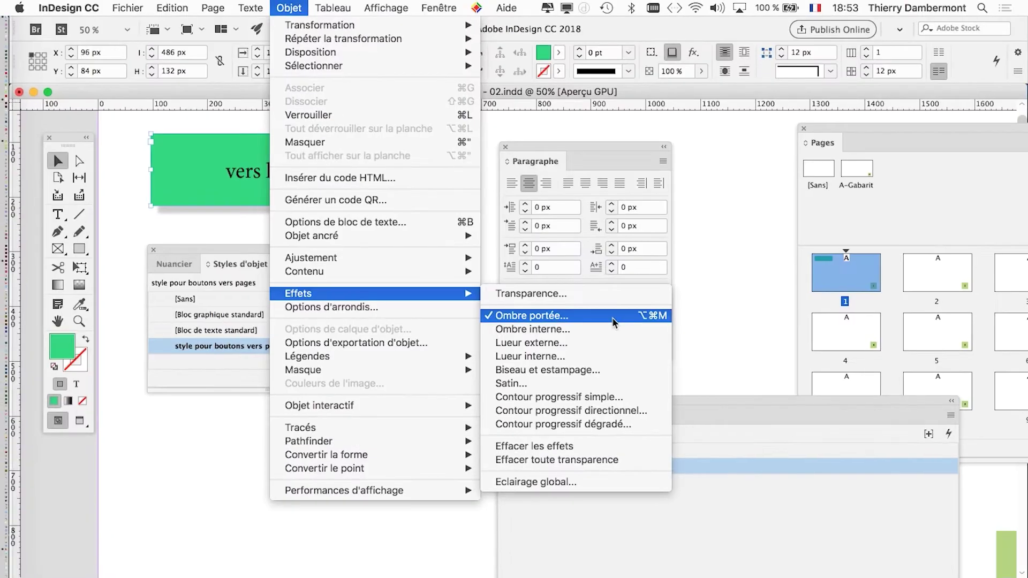
left_click(532, 112)
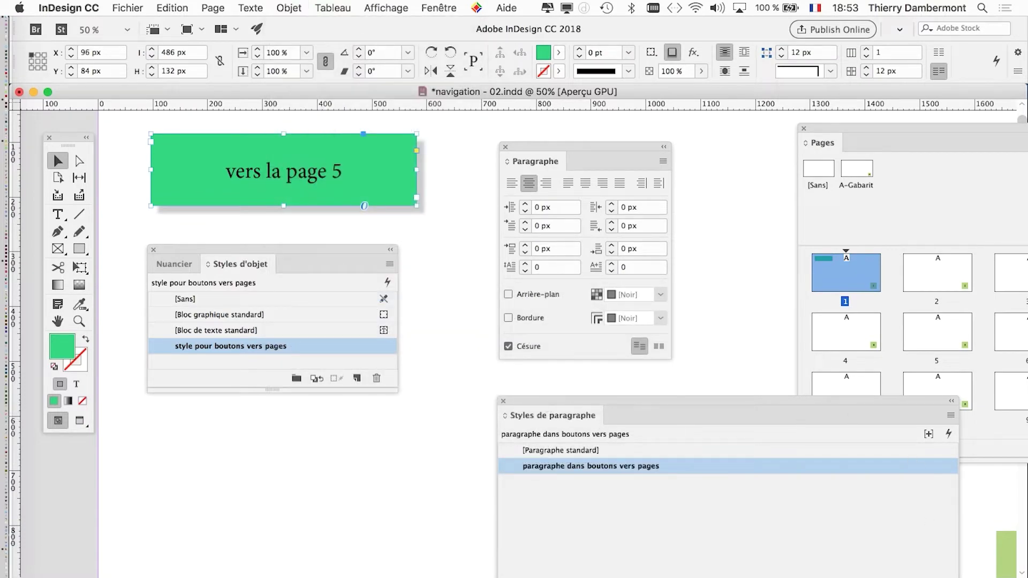
Narrow the paragraph styles list and place it under the object styles, and display Boutons et formulaires beside them
left_click_drag(958, 508, 702, 508)
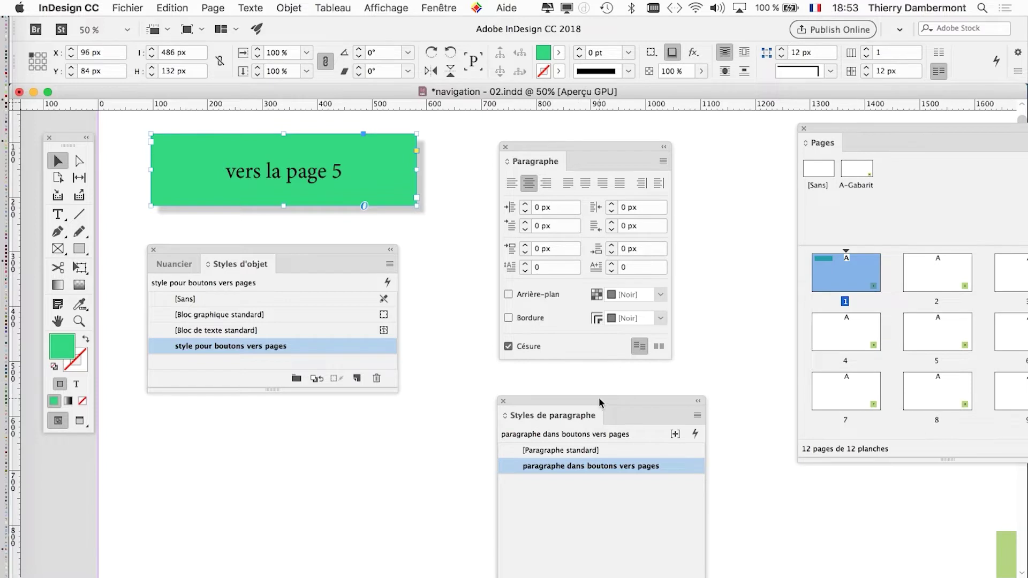
left_click_drag(601, 402, 221, 447)
left_click(439, 8)
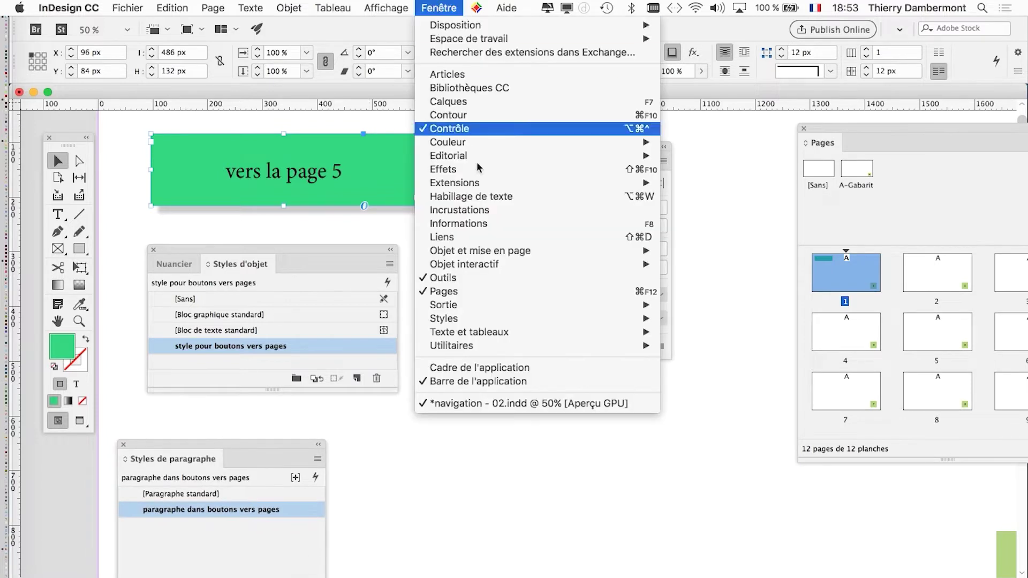
mouse_move(496, 265)
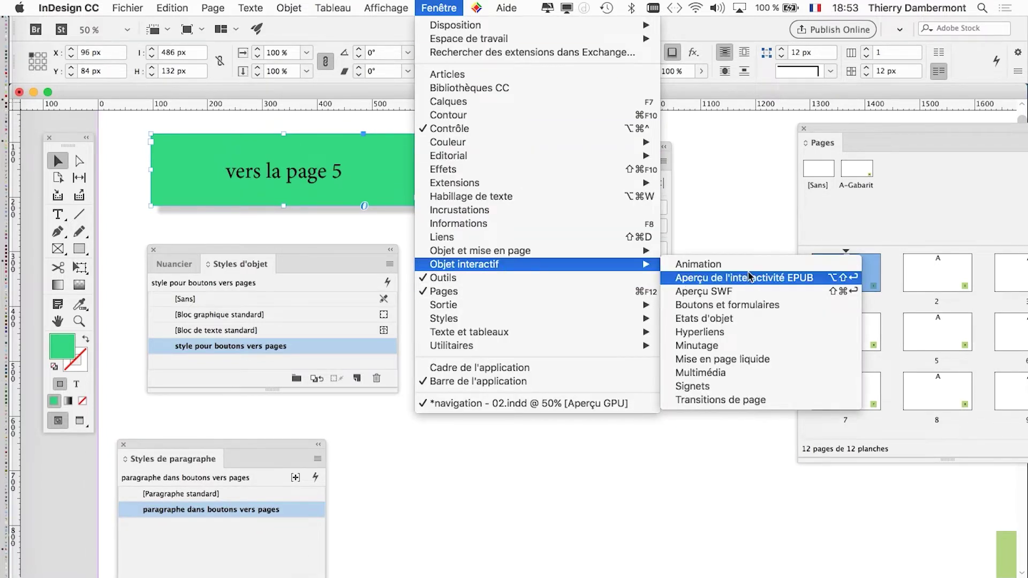
left_click(752, 306)
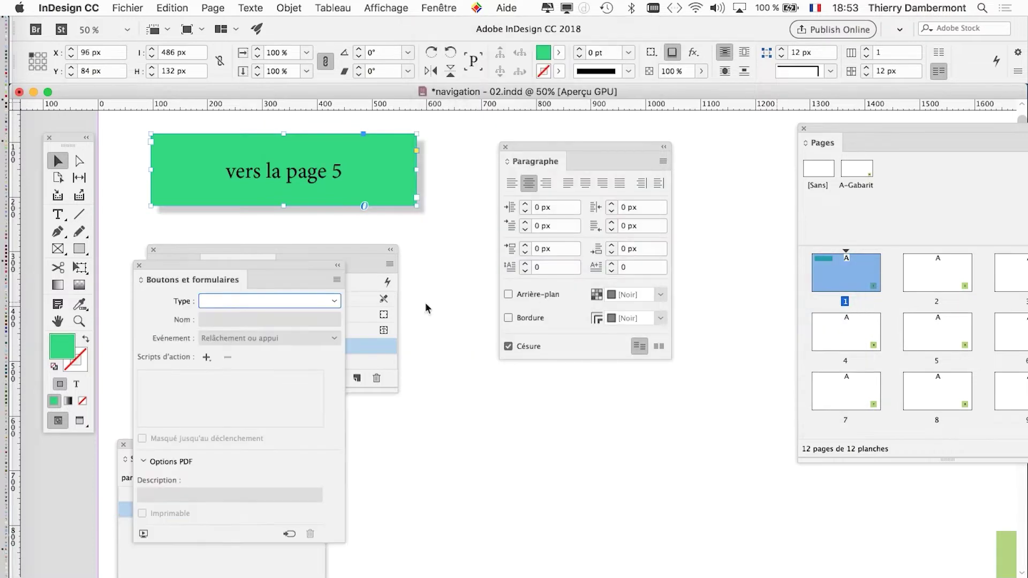
left_click_drag(274, 266, 547, 260)
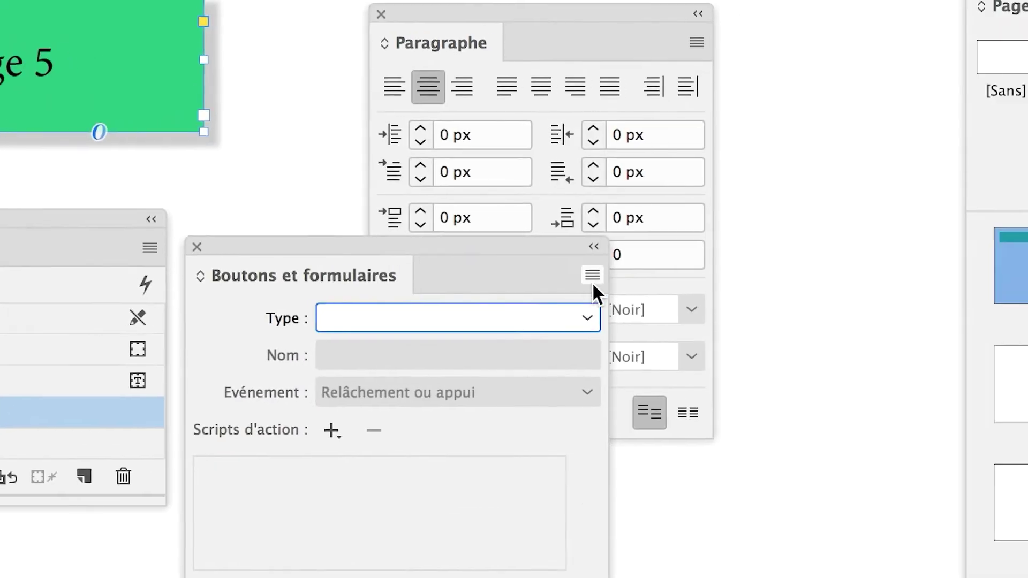
Display the sample buttons and forms library (Exemples de boutons et de formulaires), move it beside the green button and lengthen it
left_click(611, 277)
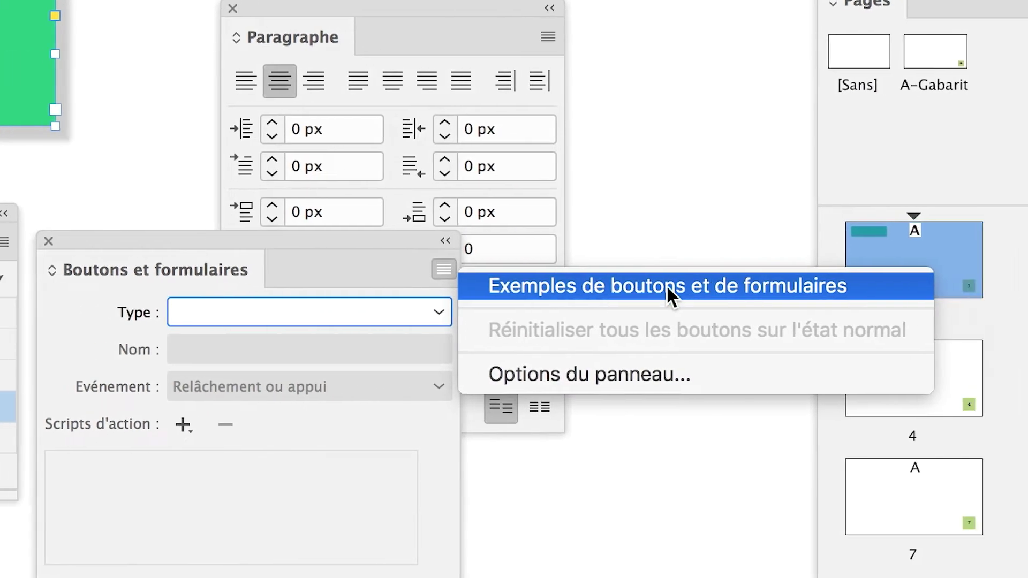
left_click(678, 286)
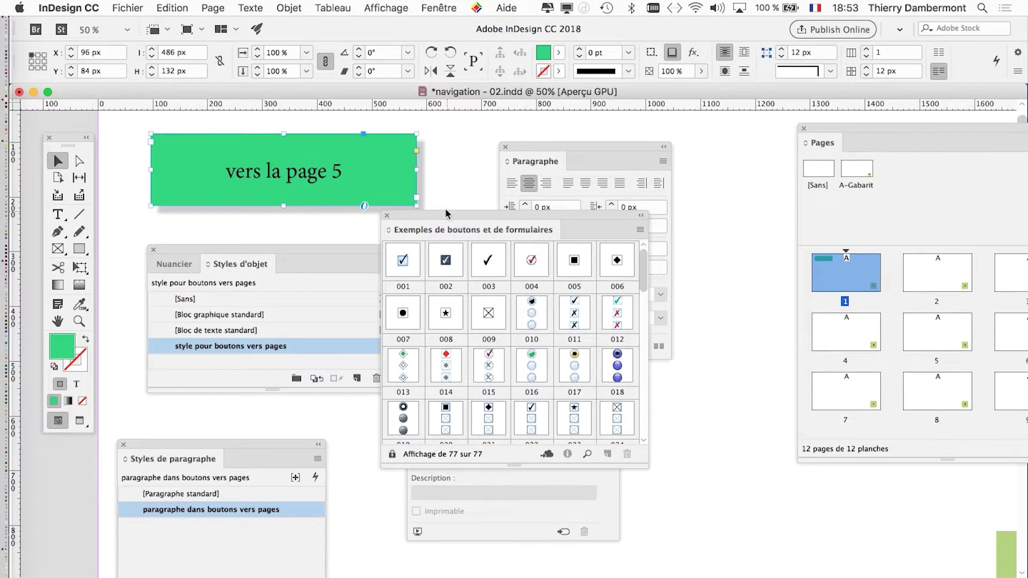
left_click_drag(445, 212, 676, 170)
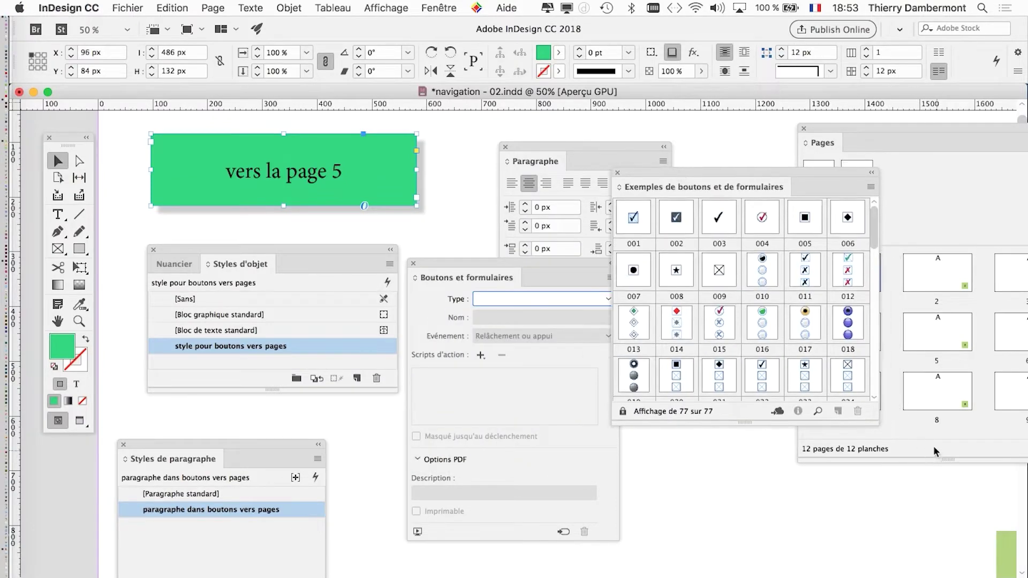
left_click_drag(804, 177, 737, 133)
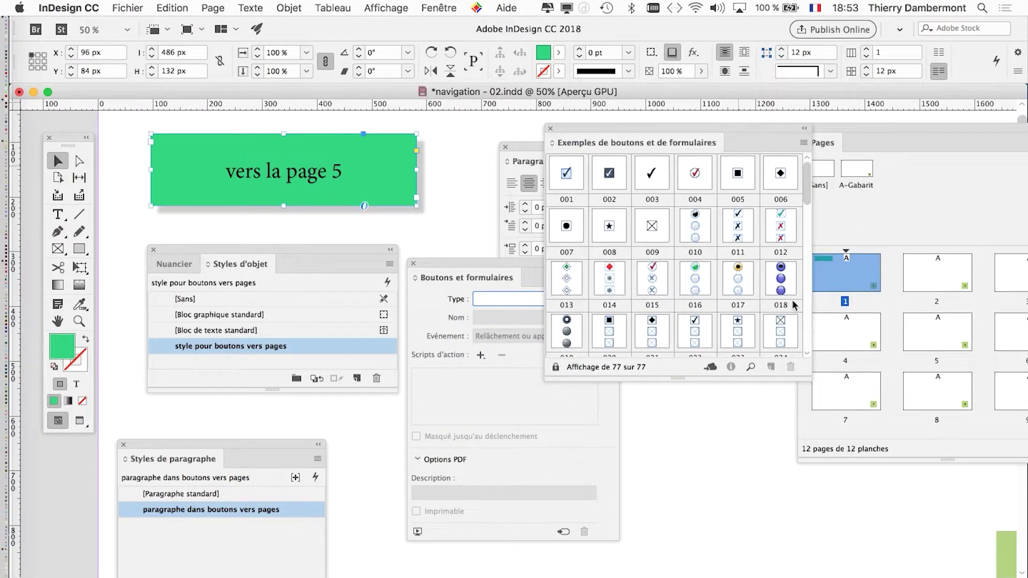
left_click_drag(806, 373, 809, 559)
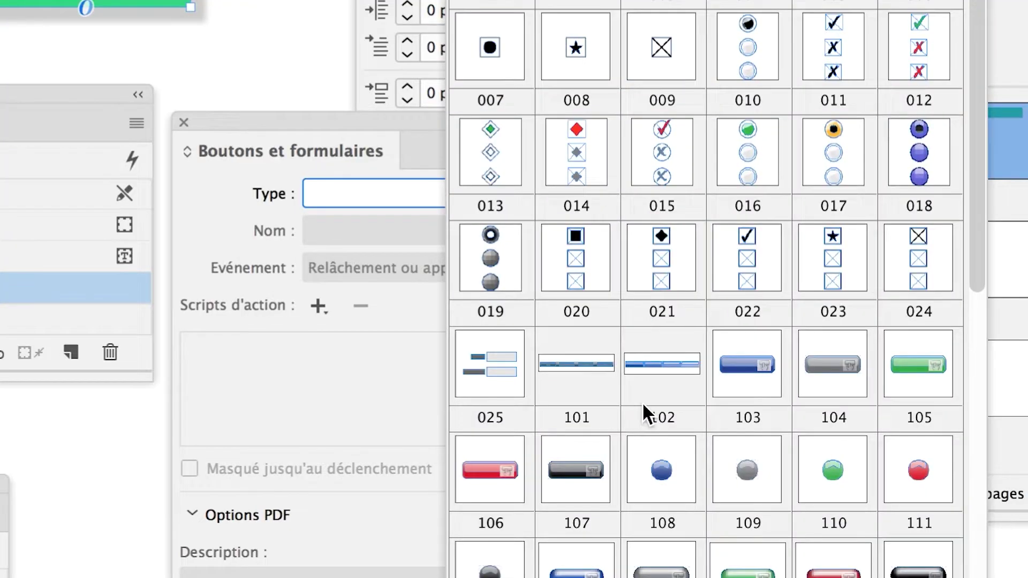
Examine the ready-made checkboxes, radio buttons, coloured buttons and arrows in the sample library, and close the library
scroll(641, 403, "down", 6)
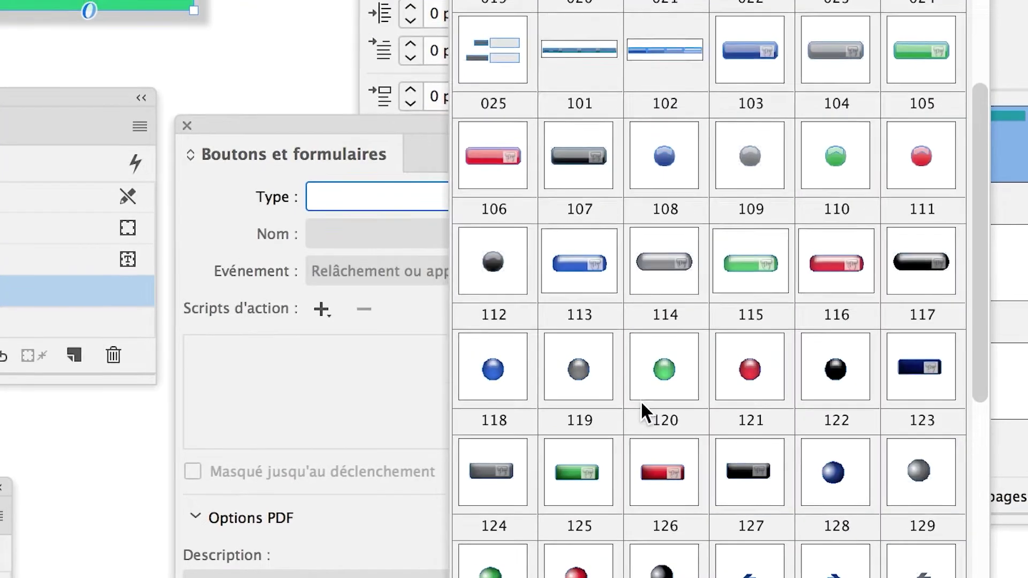
scroll(642, 403, "down", 10)
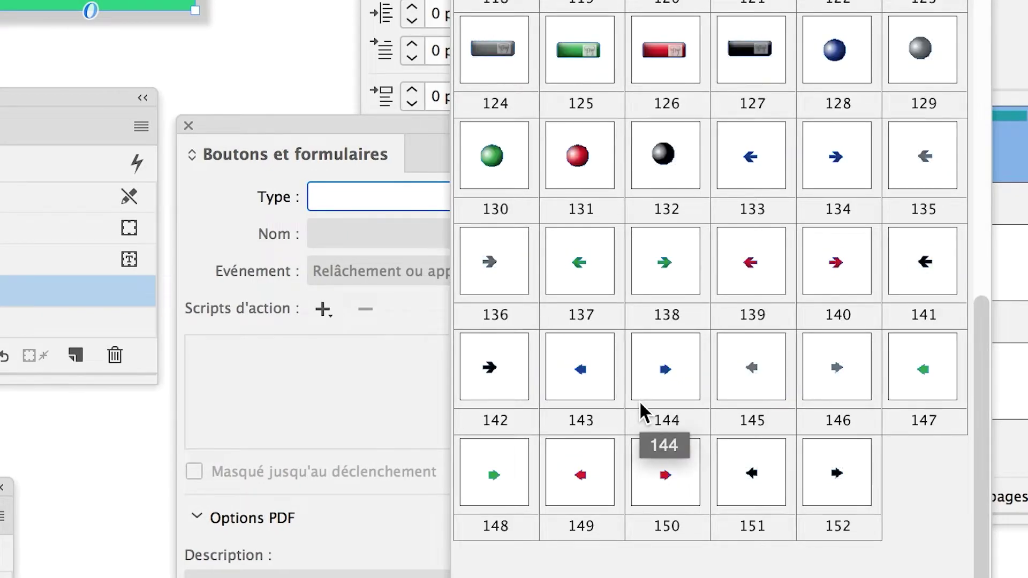
scroll(641, 401, "up", 6)
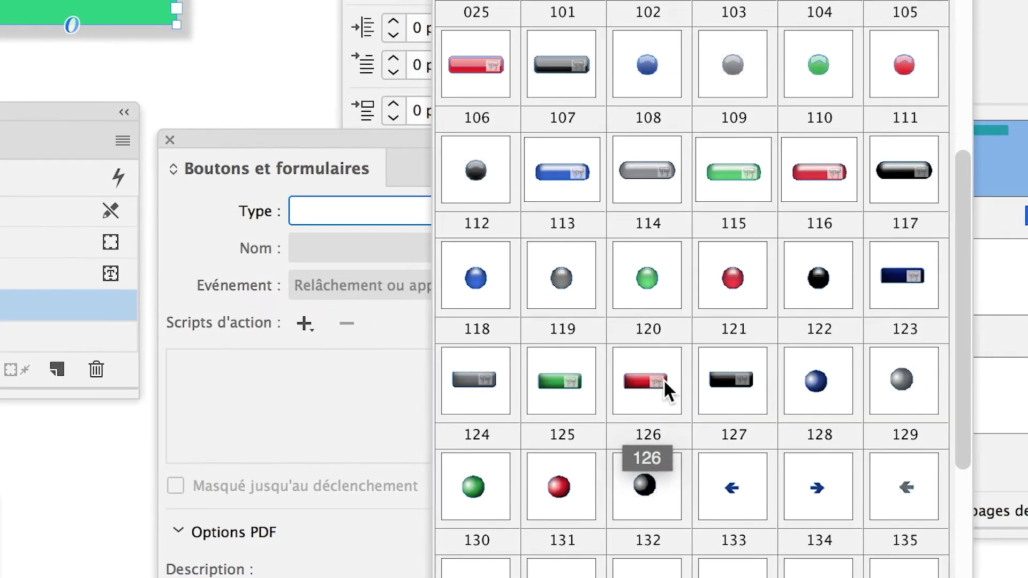
scroll(743, 246, "up", 2)
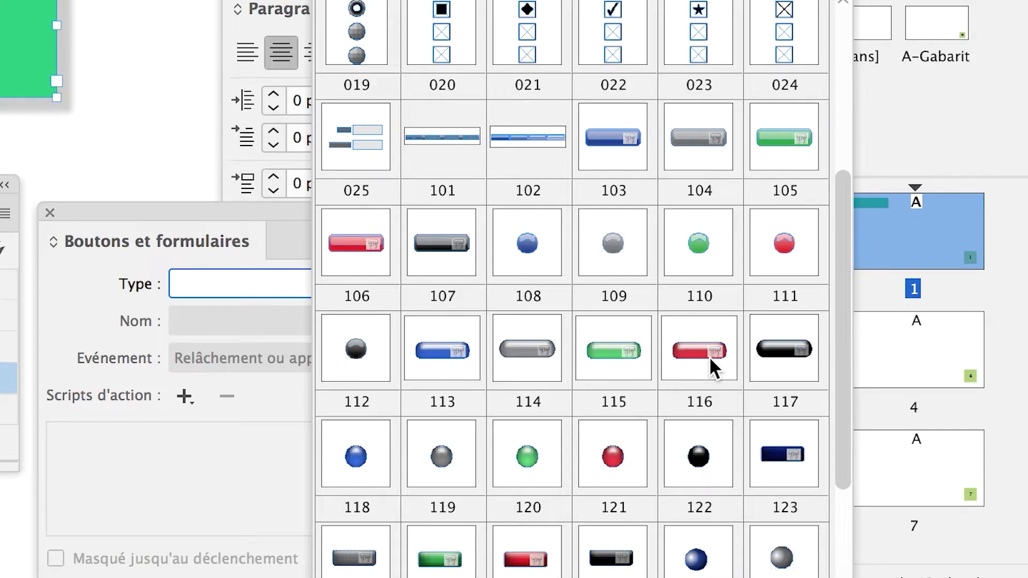
scroll(709, 356, "up", 3)
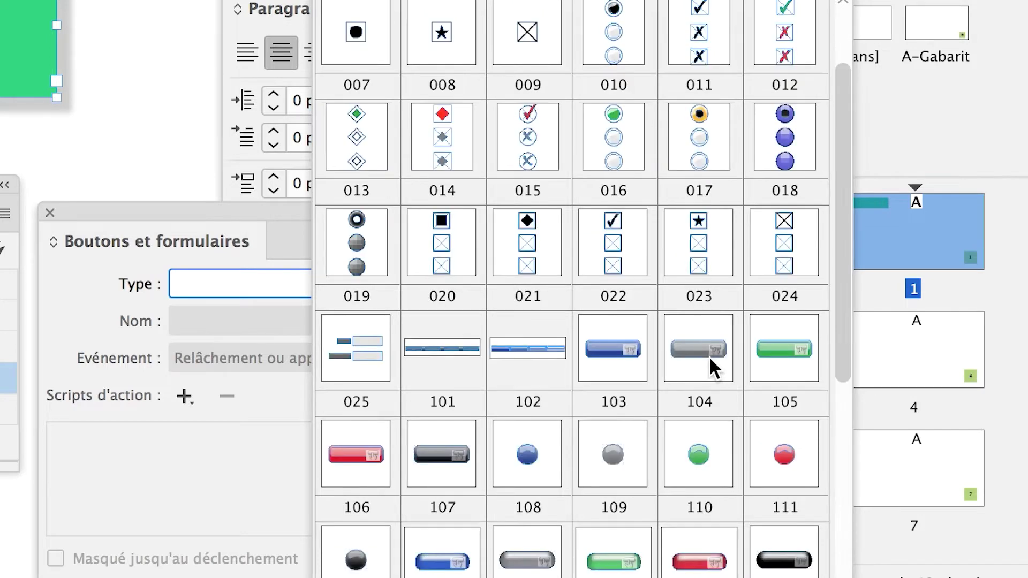
scroll(709, 369, "up", 1)
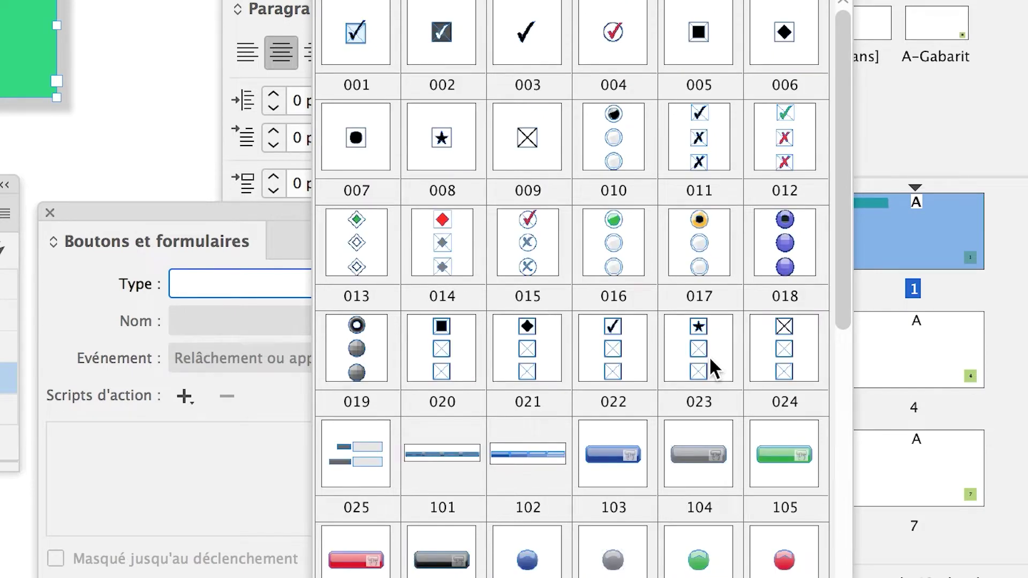
scroll(709, 355, "down", 6)
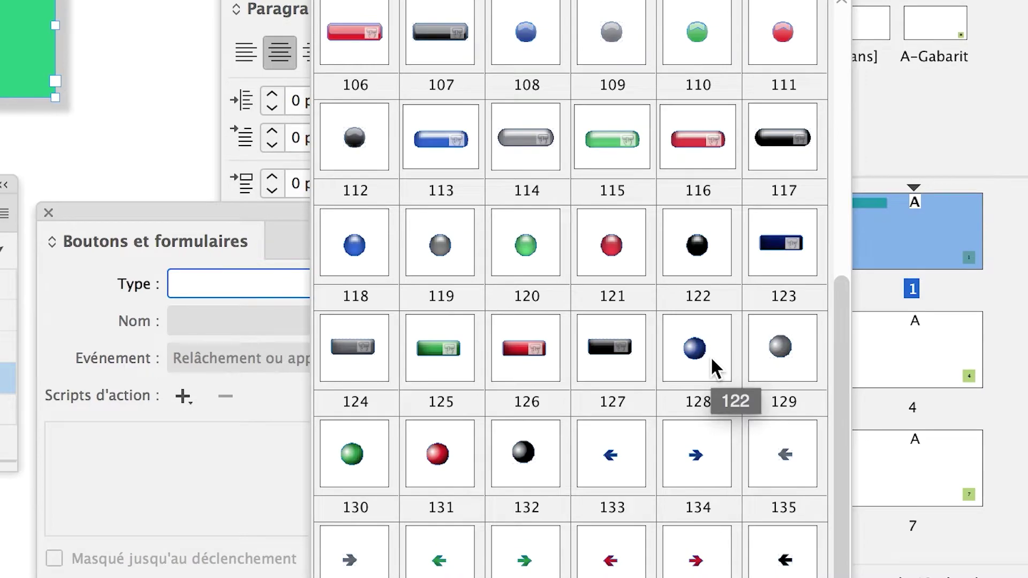
scroll(712, 360, "down", 2)
scroll(709, 360, "up", 3)
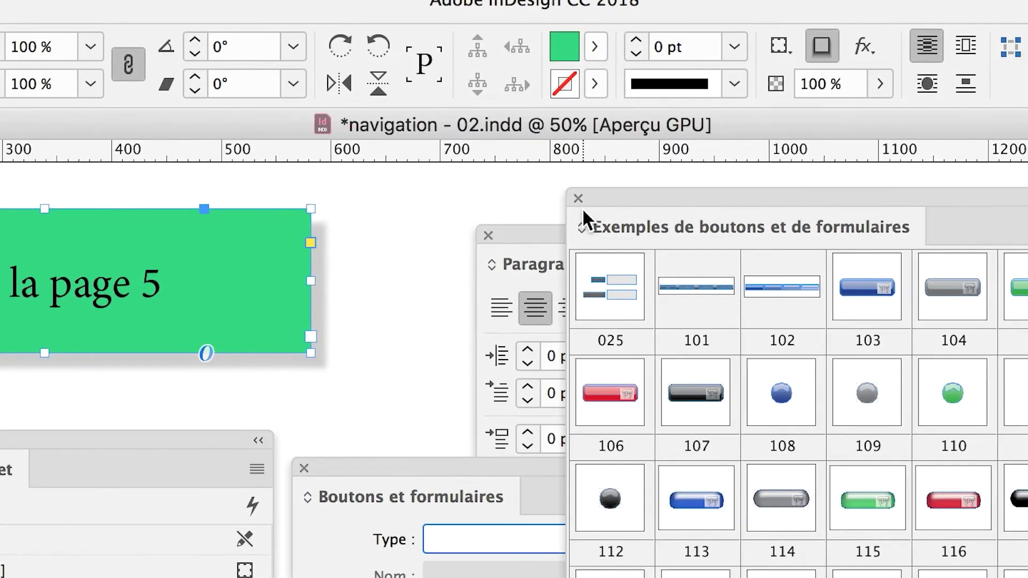
left_click(578, 199)
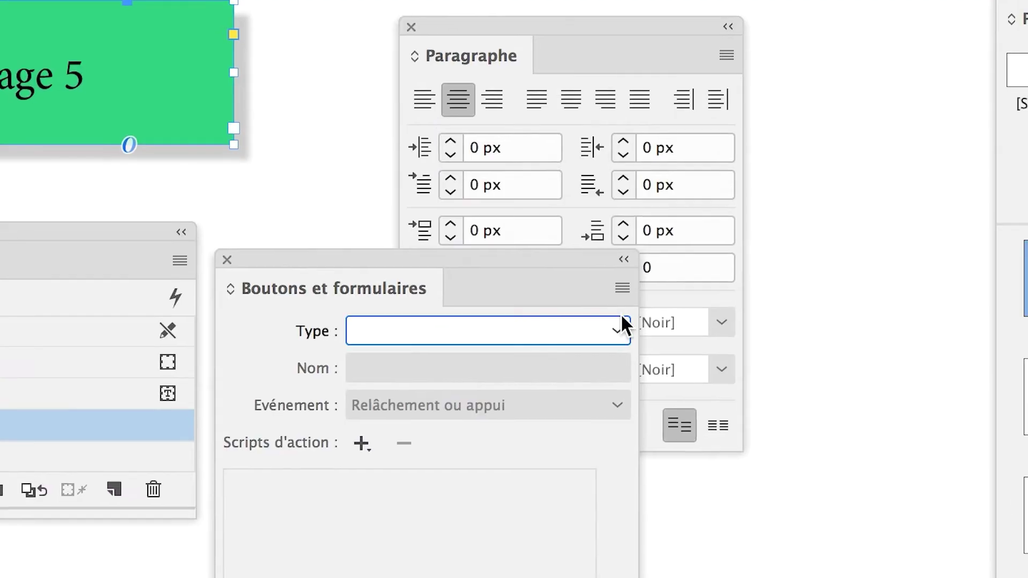
left_click(701, 498)
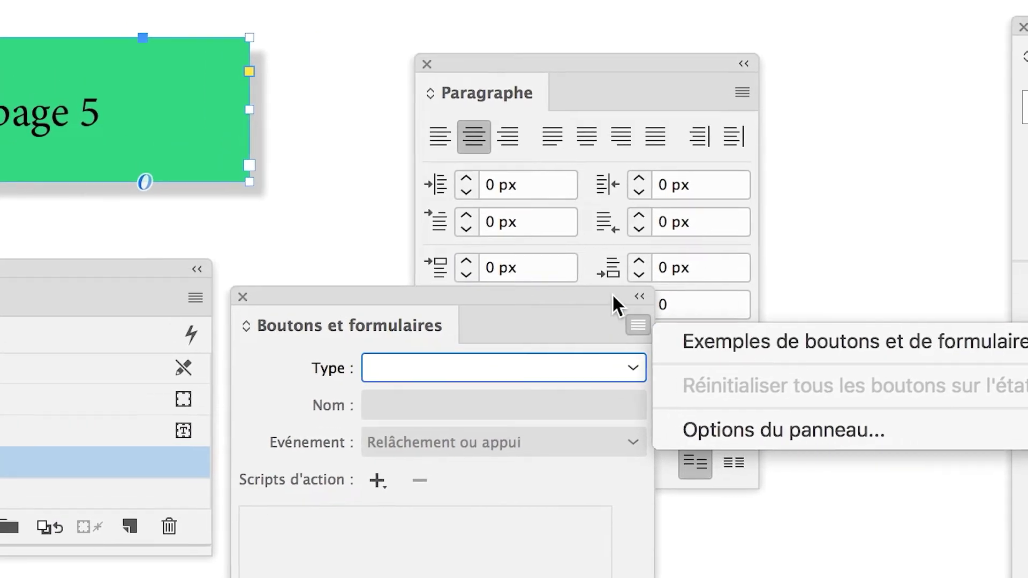
left_click(572, 267)
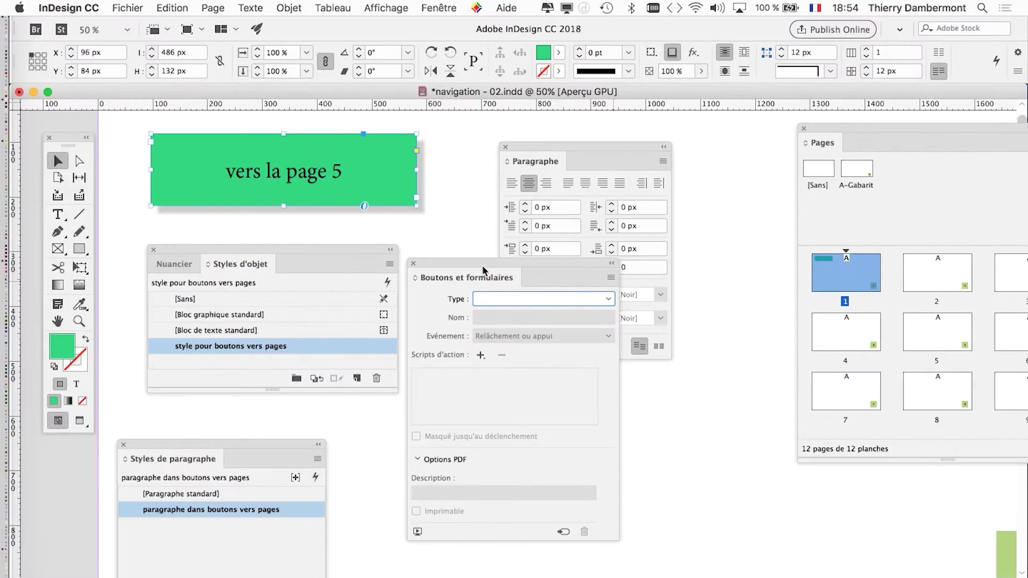
Clear Boutons et formulaires and the object styles away from the page and draw a new text frame below the green button
left_click_drag(482, 265, 817, 500)
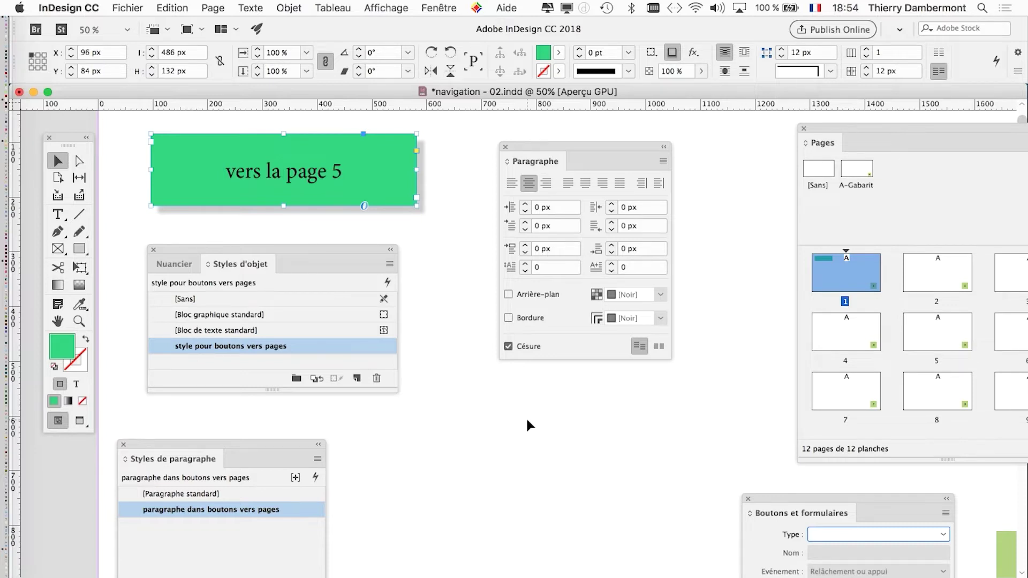
left_click_drag(350, 251, 650, 549)
left_click(60, 216)
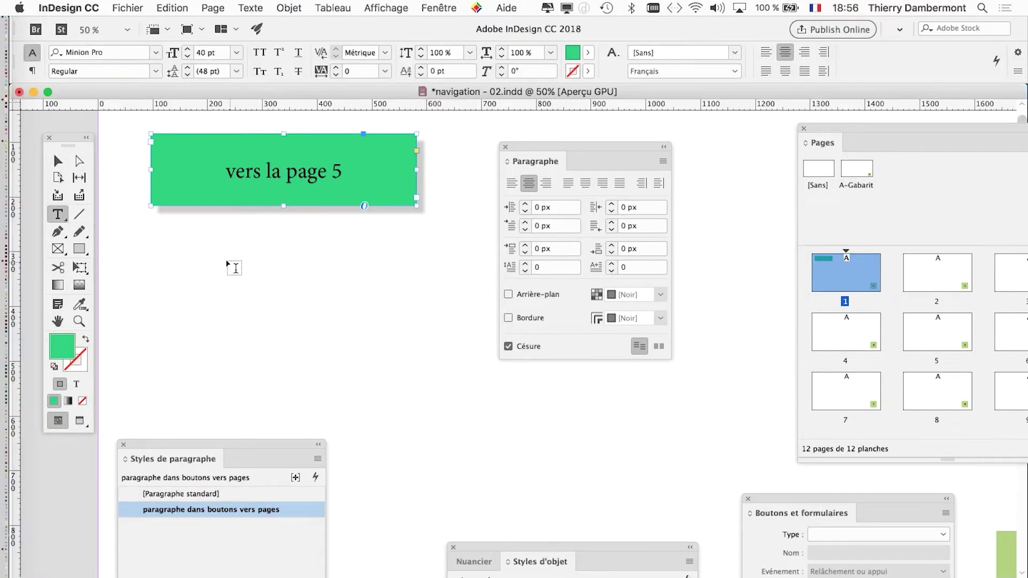
left_click_drag(226, 262, 426, 386)
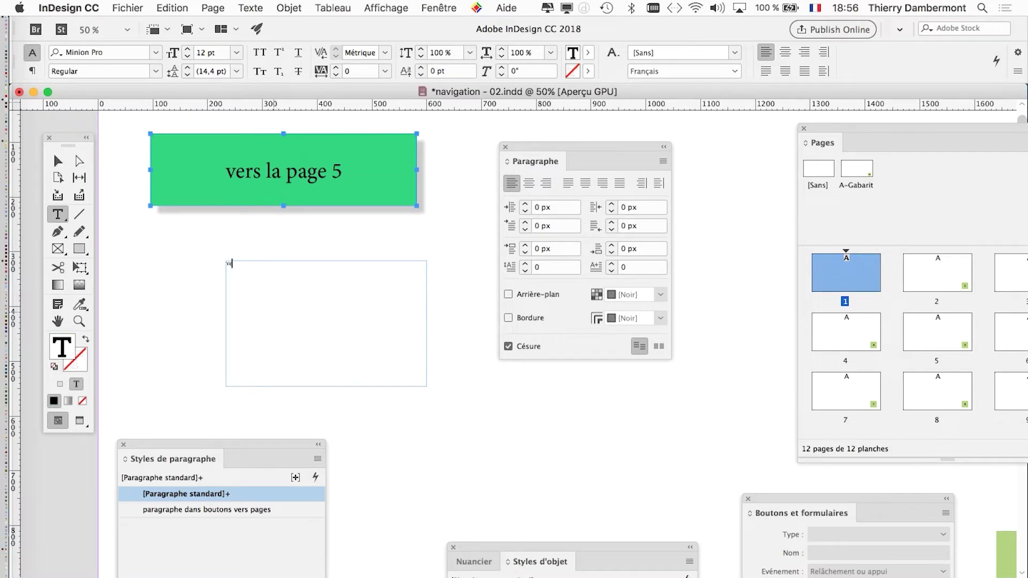
Enter "vers la page 10" in the new text frame below the green button and finish text editing
type("vers la page 10")
key("Escape")
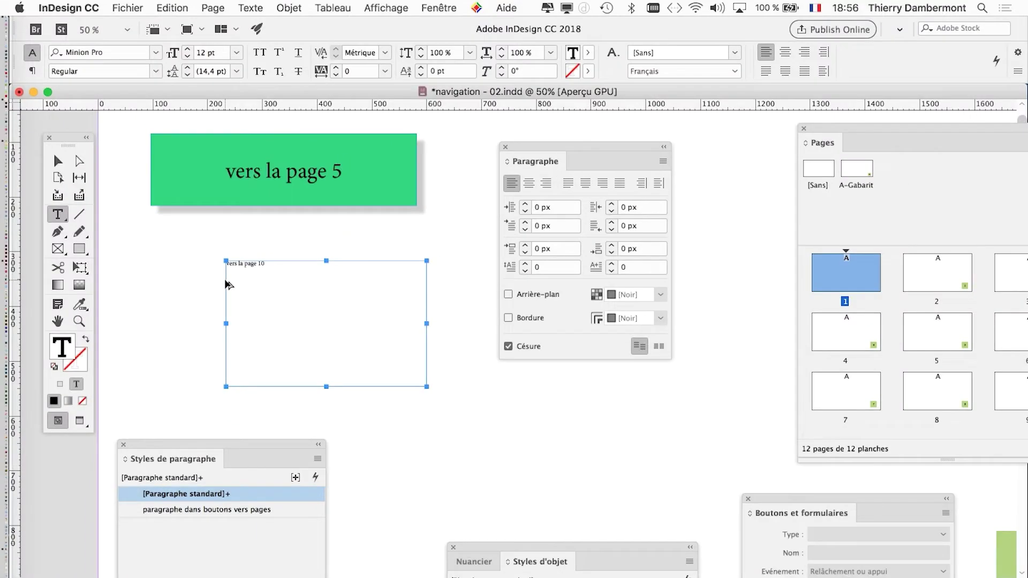
key("t")
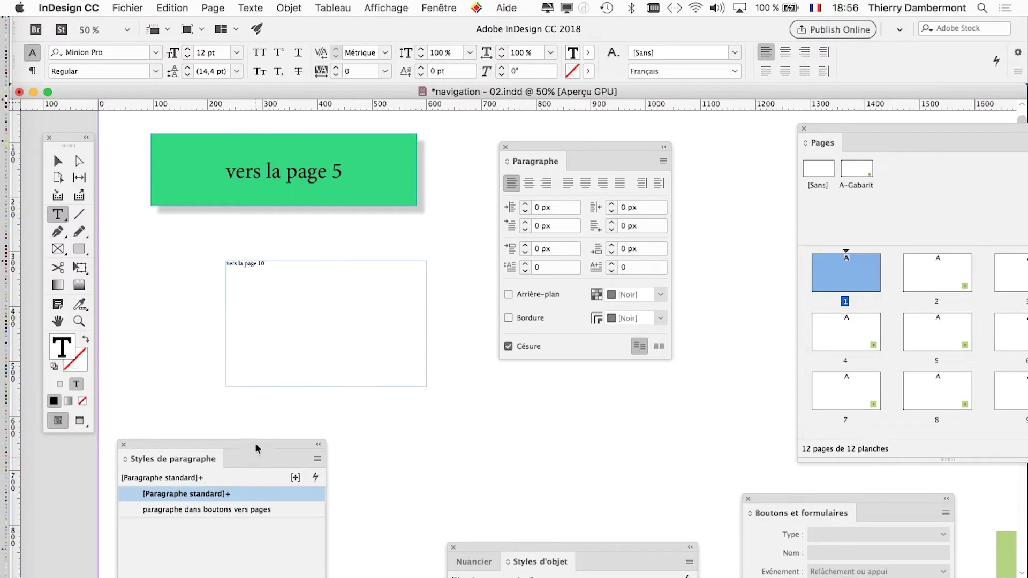
Place the object styles beside the new text frame and apply "style pour boutons vers pages" to the frame
left_click_drag(544, 548, 460, 347)
left_click_drag(533, 156, 494, 544)
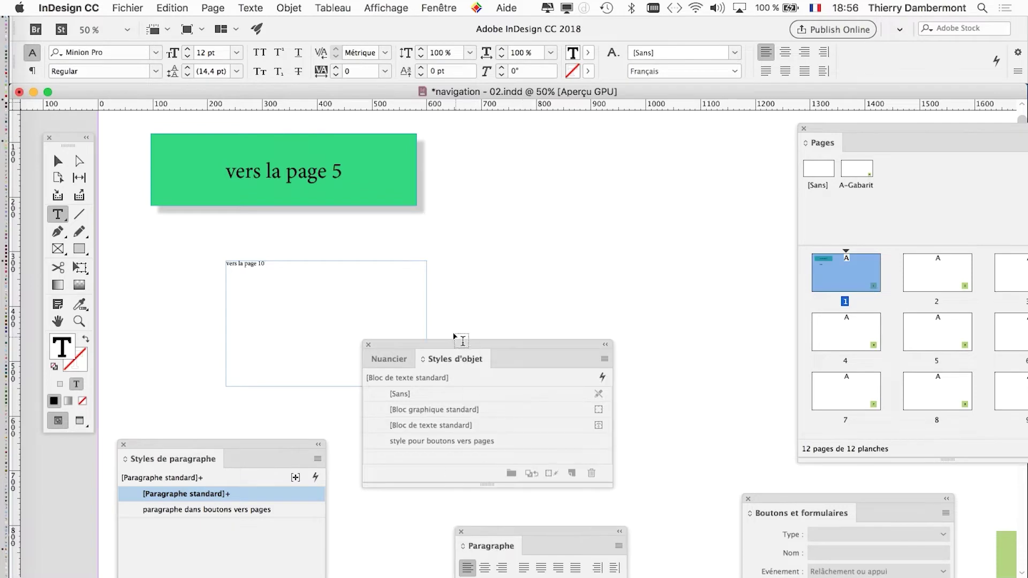
left_click_drag(458, 343, 563, 190)
left_click(58, 160)
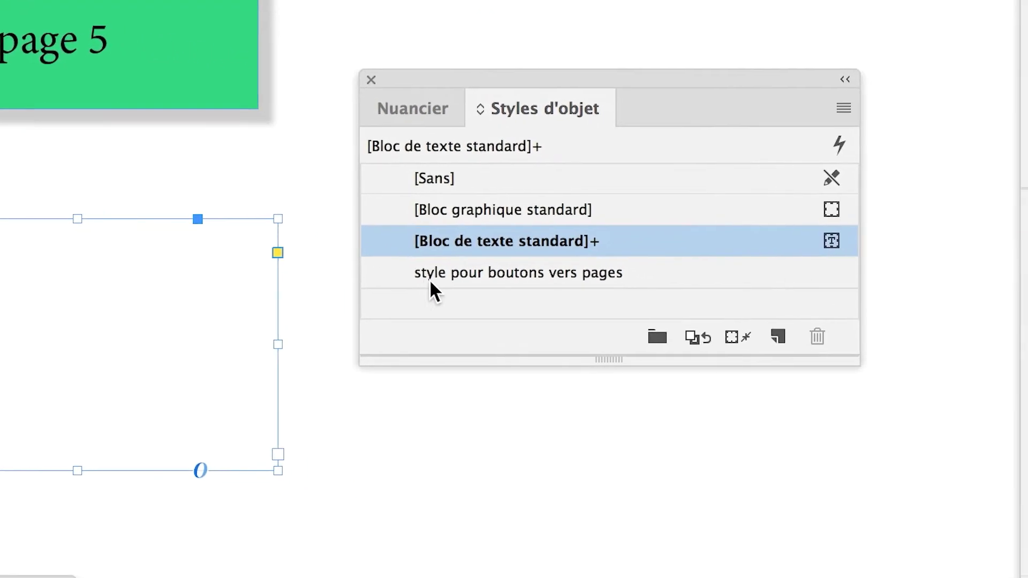
left_click(430, 280)
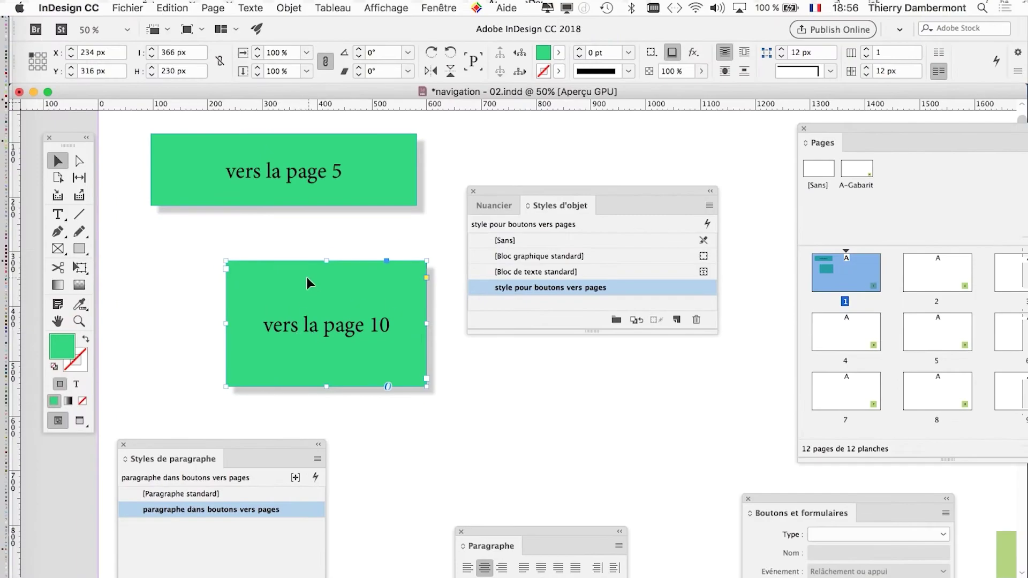
Move the "vers la page 10" button up below the first one, right edges aligned, and shift the object styles away from the buttons
left_click_drag(307, 277, 296, 254)
left_click(498, 403)
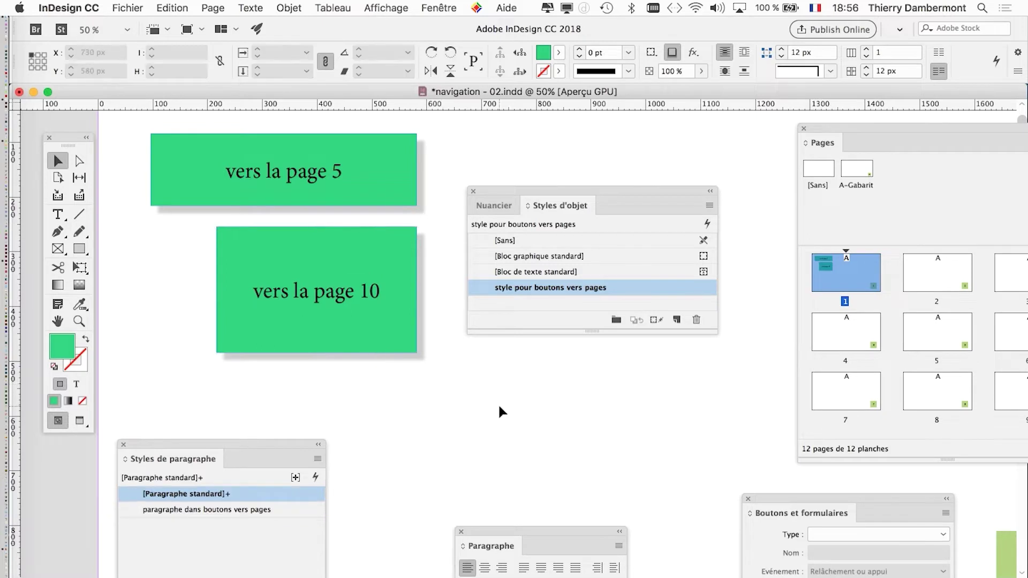
left_click_drag(502, 191, 581, 154)
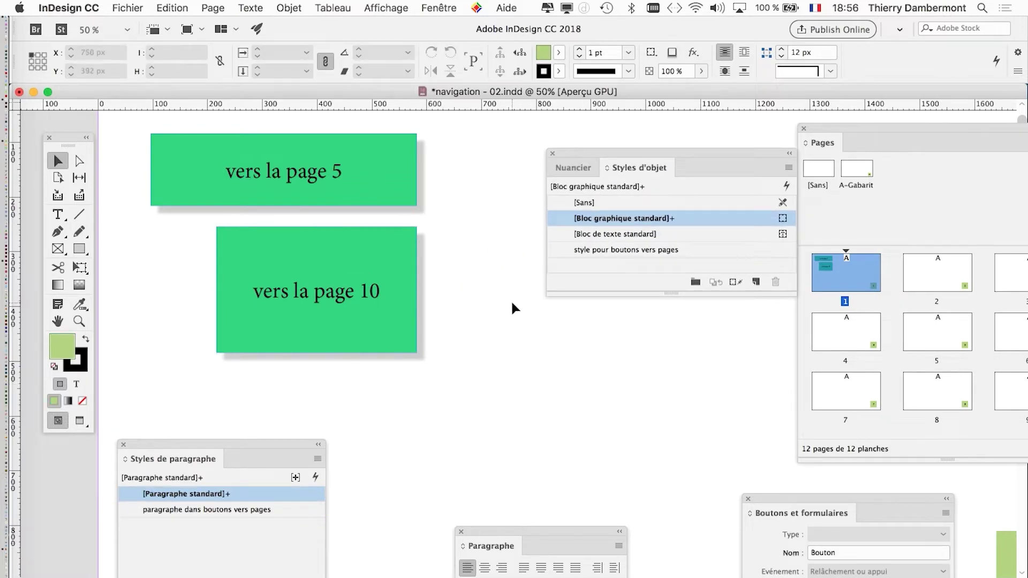
left_click(381, 326)
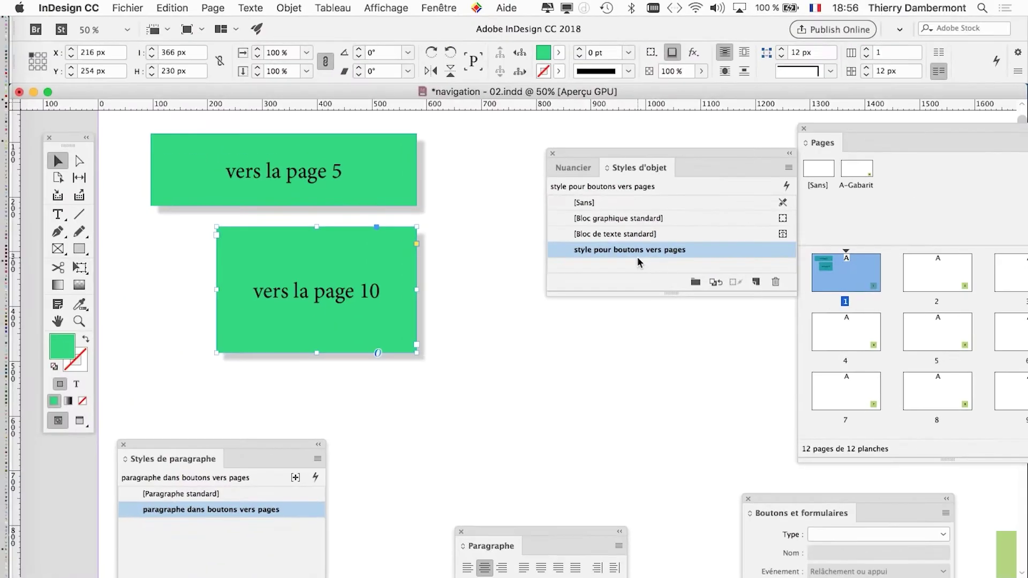
left_click(573, 395)
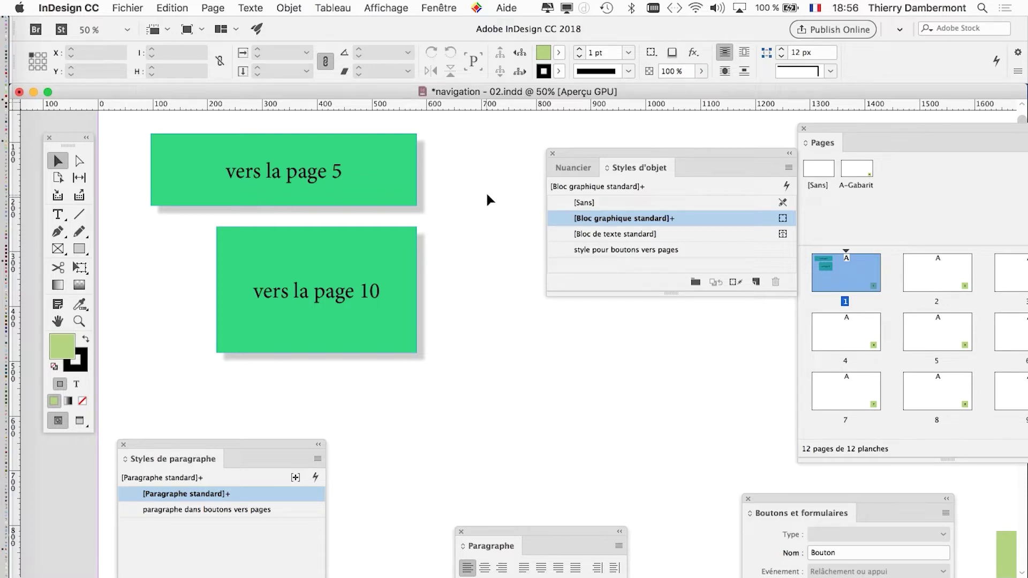
Edit the object style "style pour boutons vers pages" with both buttons in view, setting its fill to RVB Rouge and turning on the preview
left_click(707, 249)
double_click(726, 249)
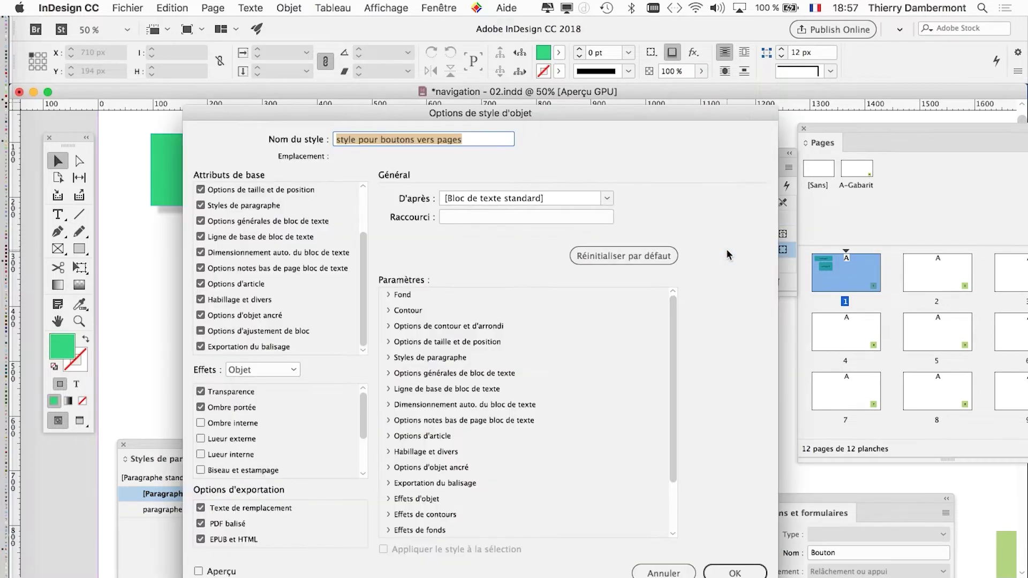
left_click_drag(364, 105, 663, 107)
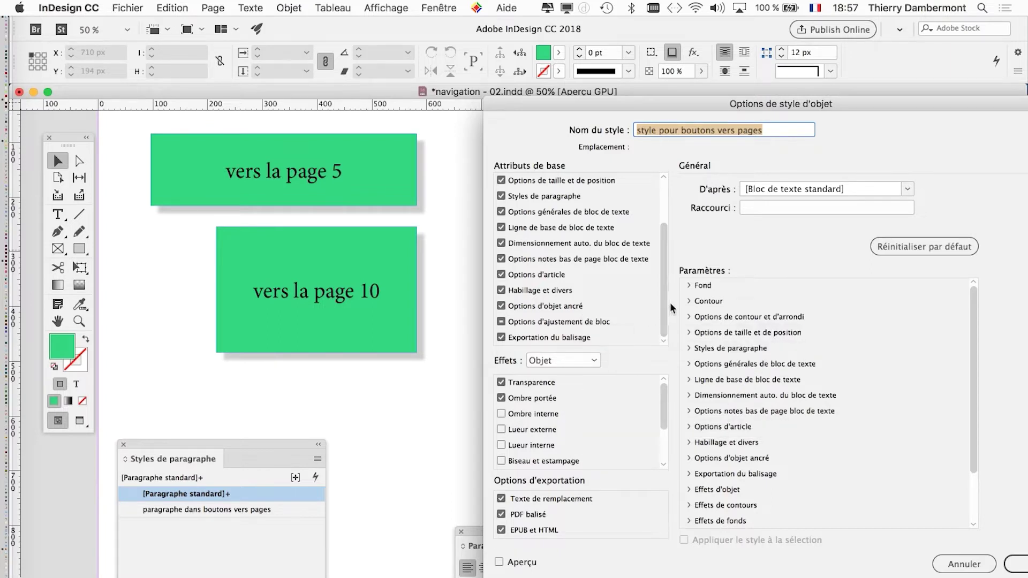
left_click_drag(664, 299, 664, 243)
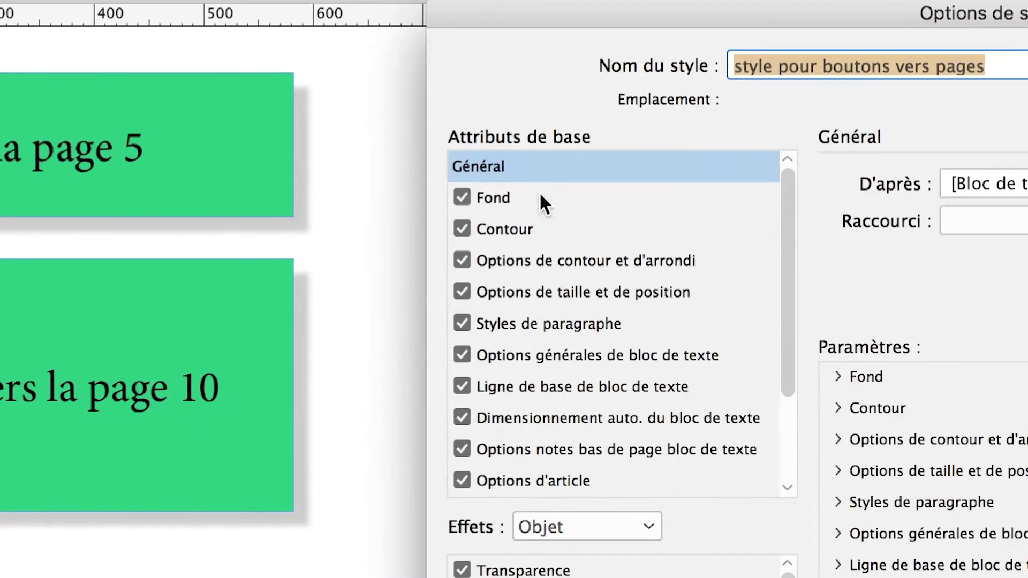
left_click(539, 197)
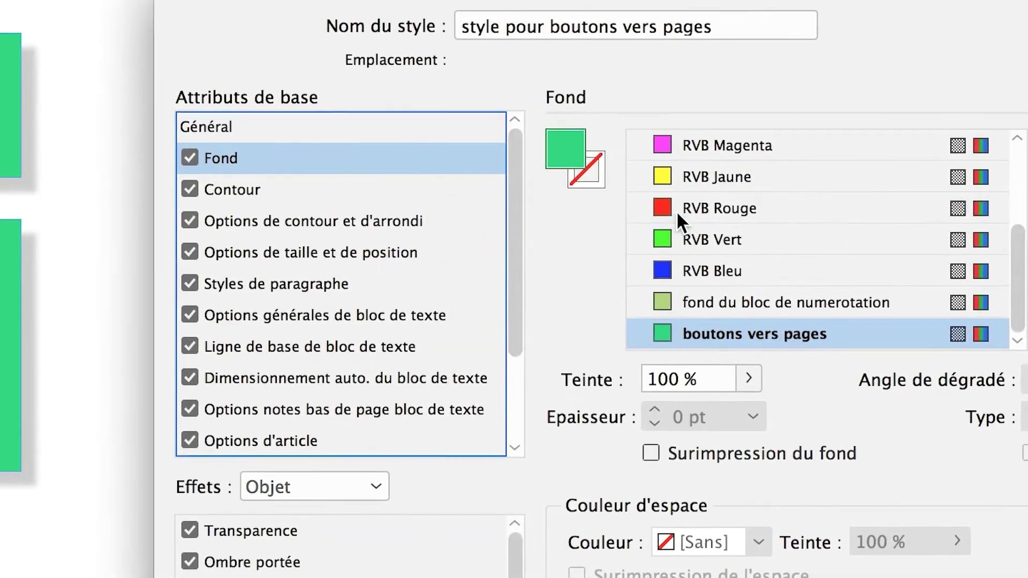
left_click(676, 211)
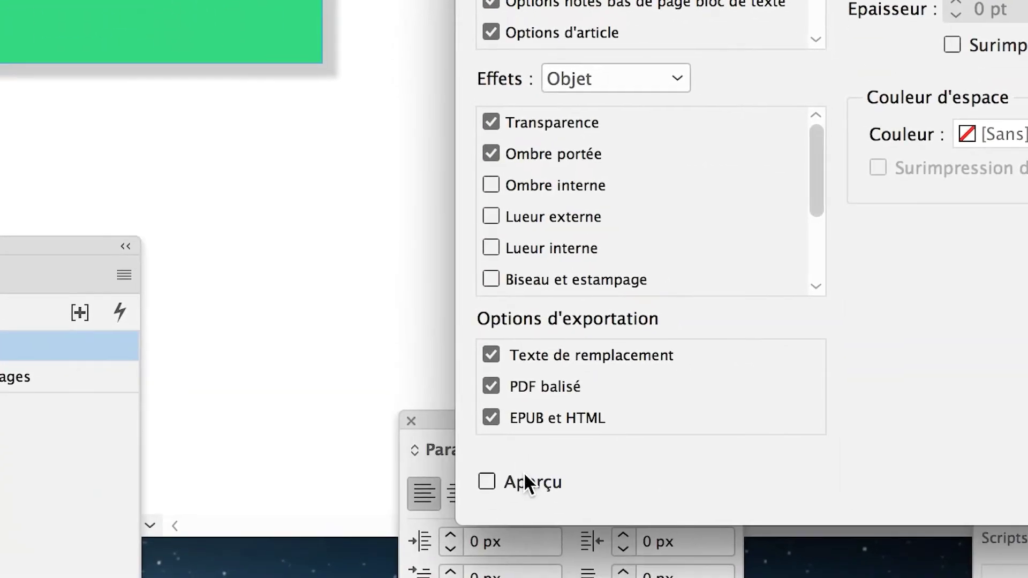
left_click(524, 479)
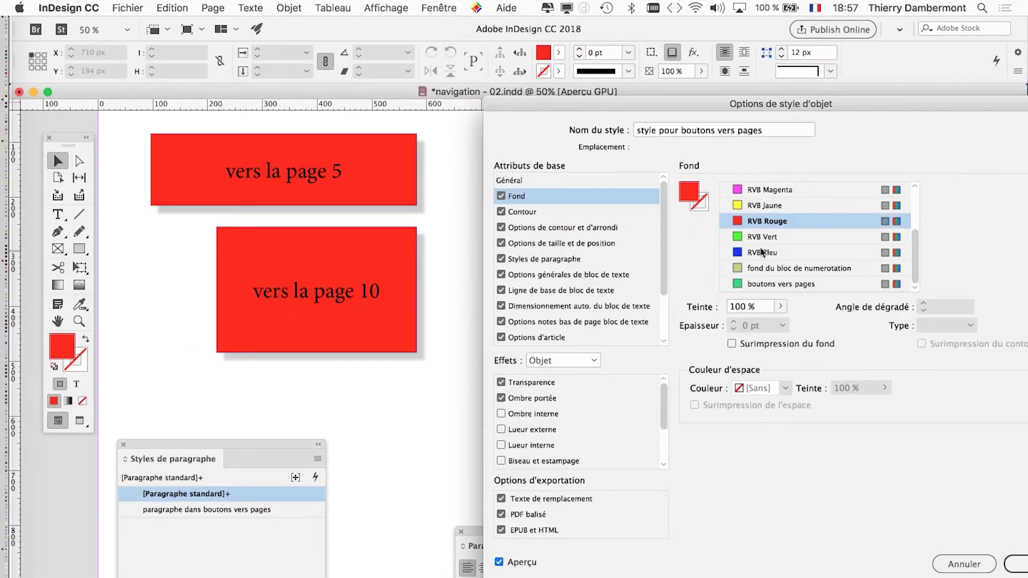
Change the object style's fill to RVB Bleu with a 43 % tint
left_click(763, 252)
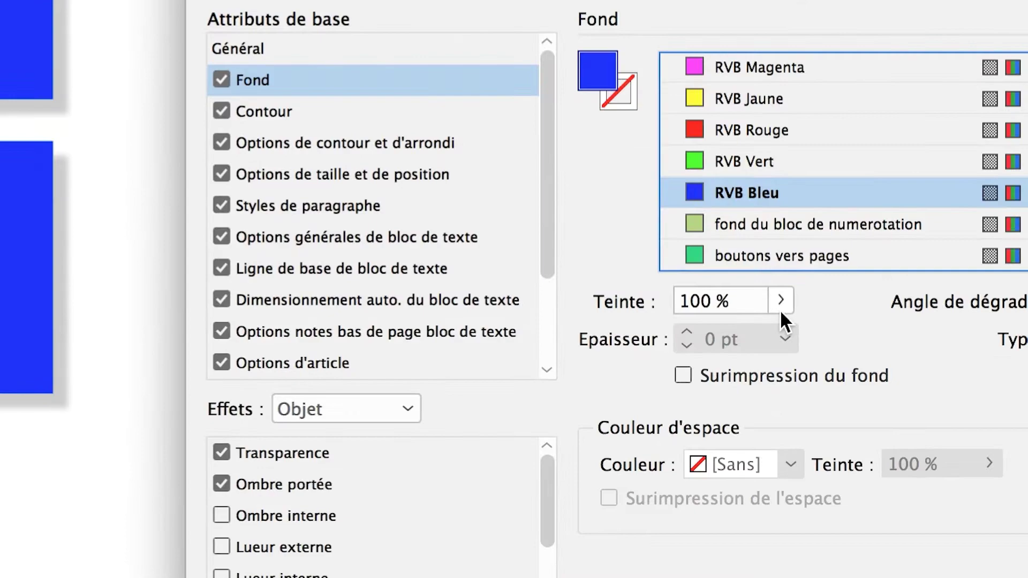
left_click(780, 309)
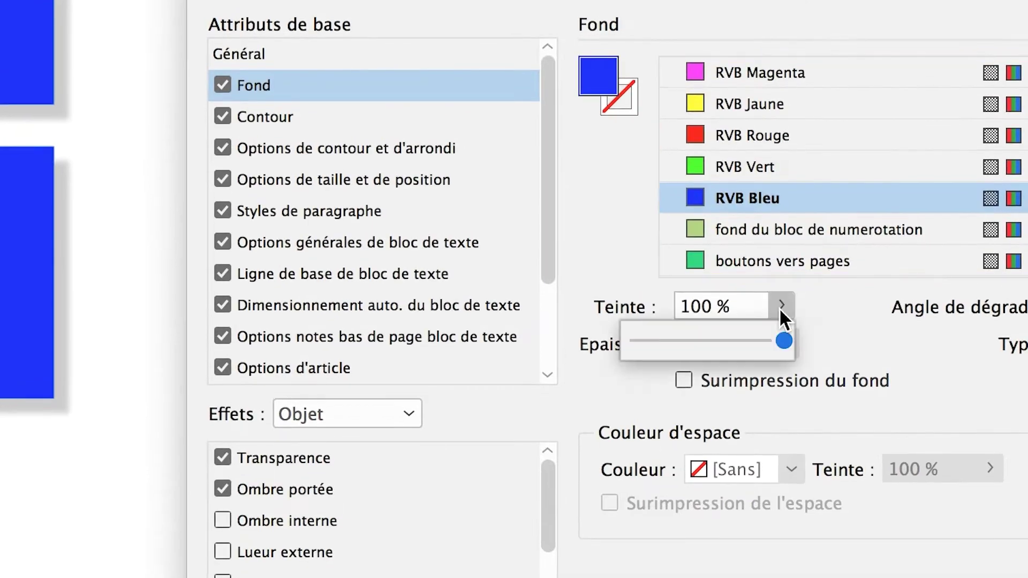
left_click(753, 320)
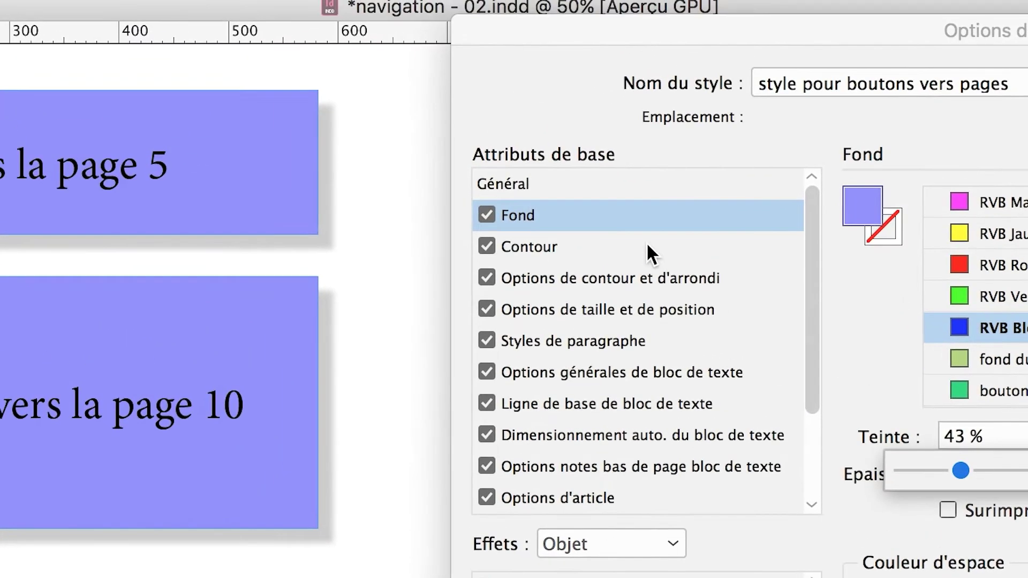
Give the object style a [Papier] stroke with a weight of 8 pt
left_click(647, 242)
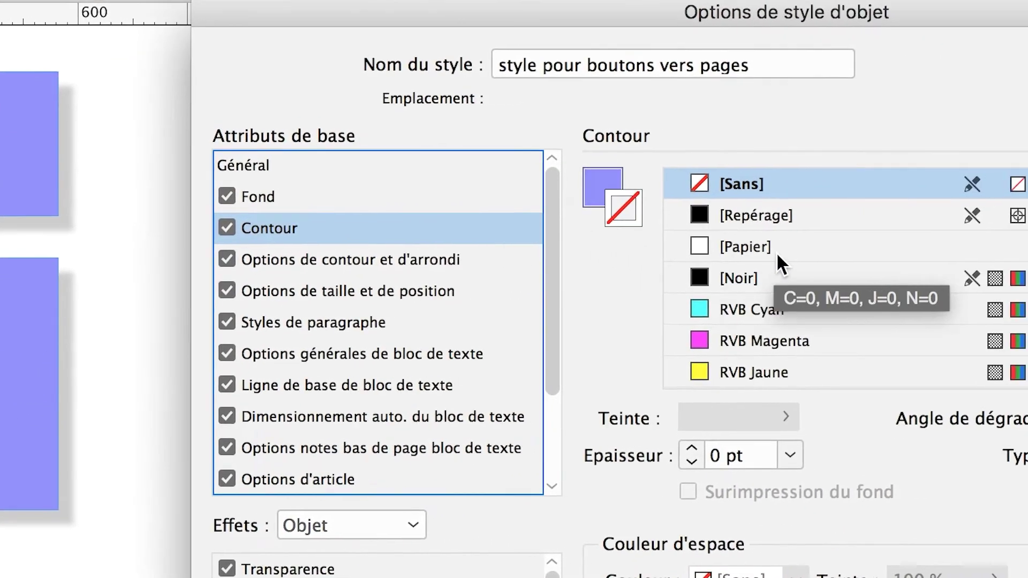
left_click(778, 254)
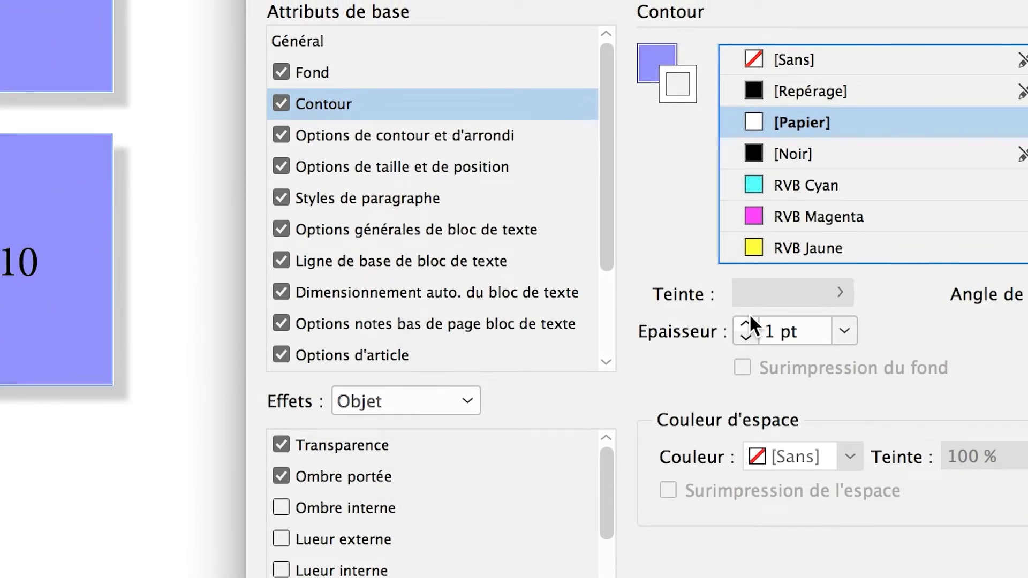
left_click(745, 321)
left_click(746, 322)
left_click(745, 322)
left_click(746, 321)
left_click(745, 322)
left_click(745, 322)
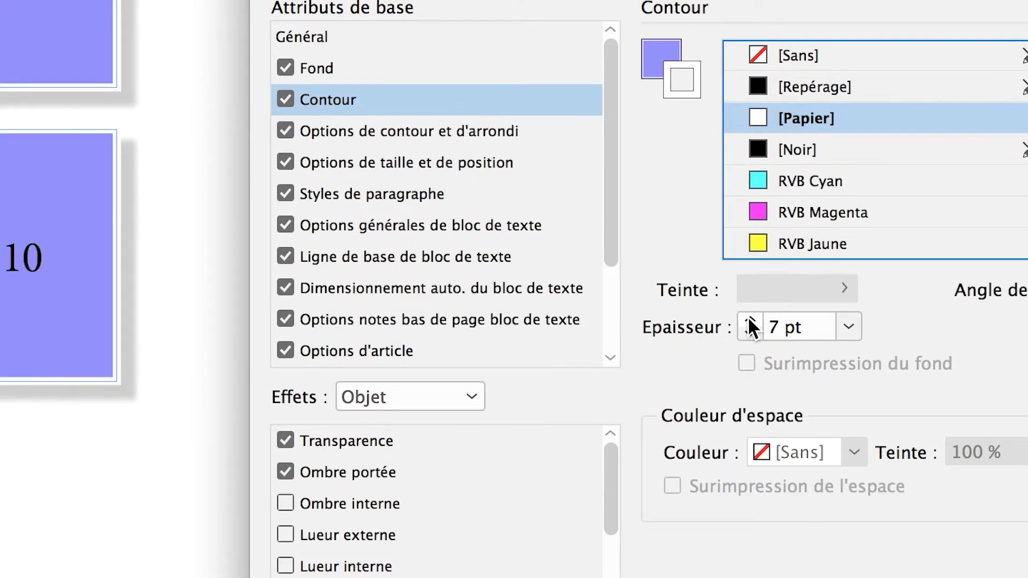
left_click(749, 319)
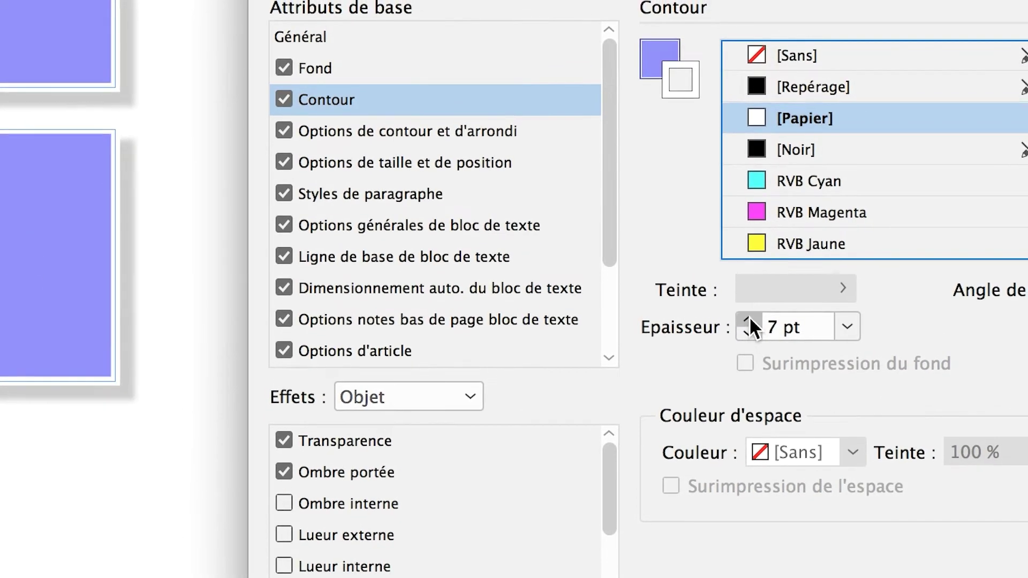
left_click(749, 320)
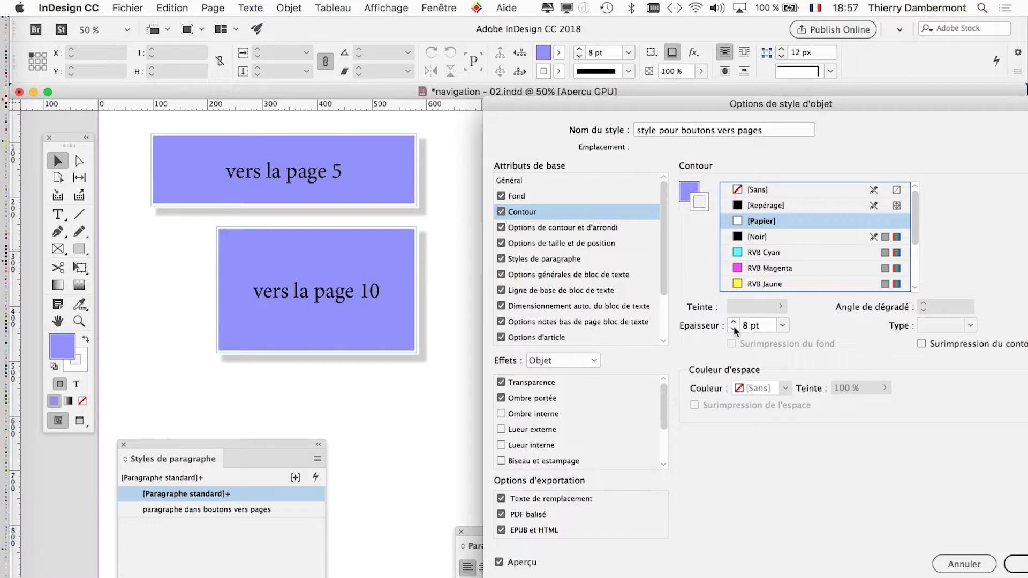
Reduce the object style's stroke weight to 2 pt and apply the style changes
left_click(733, 329)
left_click(733, 329)
left_click(733, 329)
left_click(734, 329)
left_click(733, 329)
left_click(733, 329)
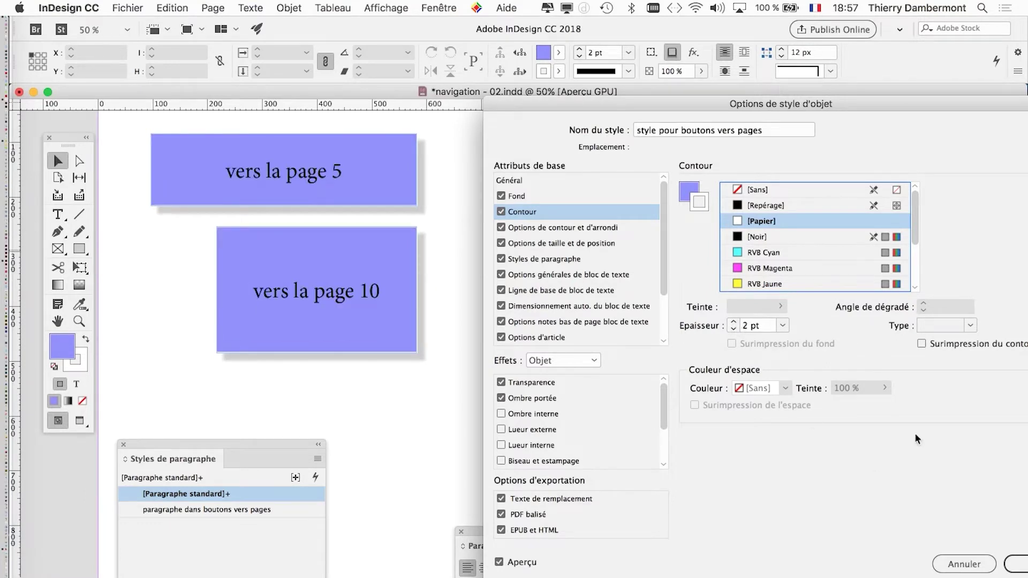
left_click(1015, 563)
Bring the paragraph styles near the buttons and open the options of "paragraphe dans boutons vers pages", keeping the buttons visible
left_click_drag(265, 450, 614, 203)
left_click(616, 264)
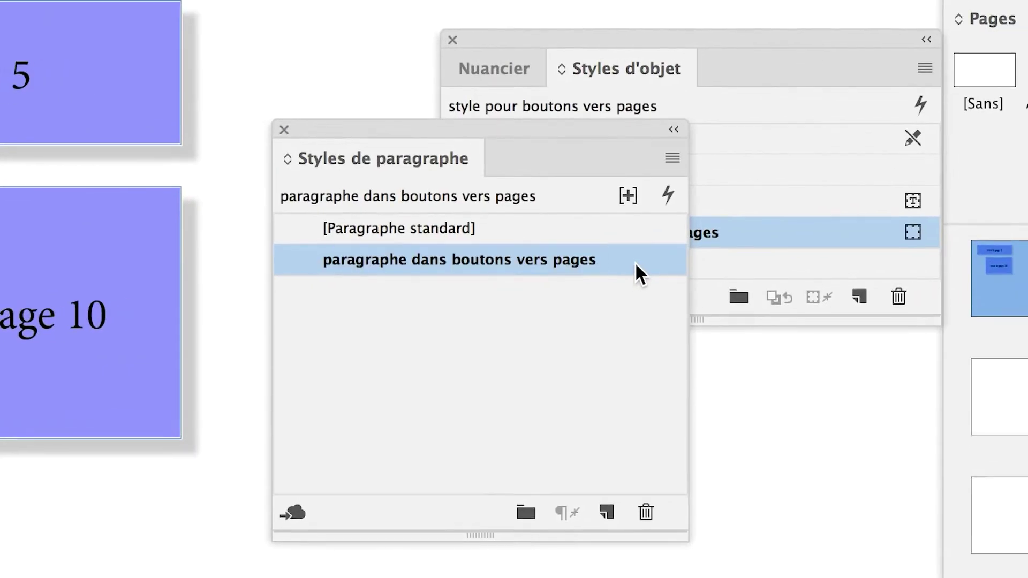
double_click(635, 262)
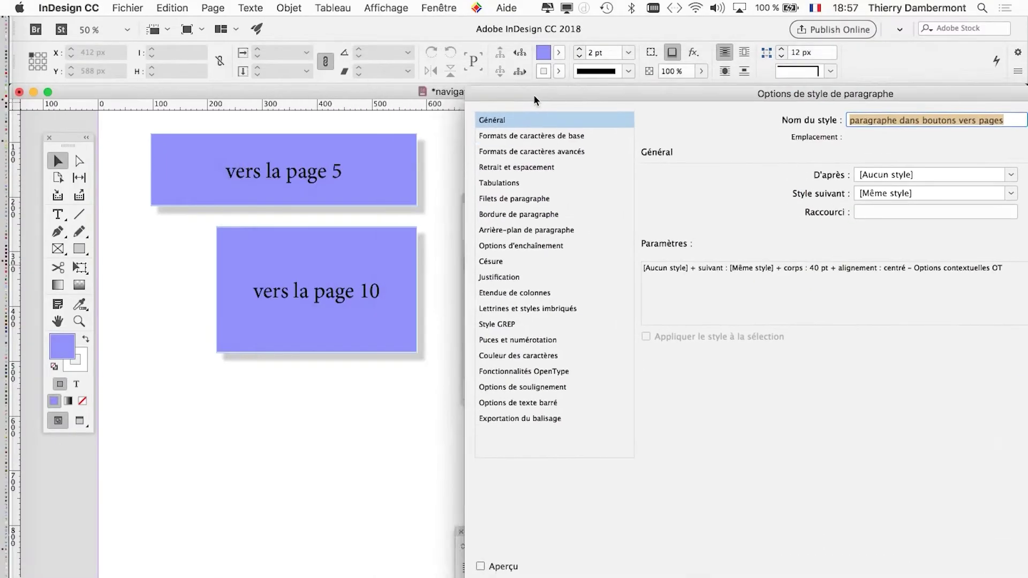
left_click_drag(533, 94, 516, 113)
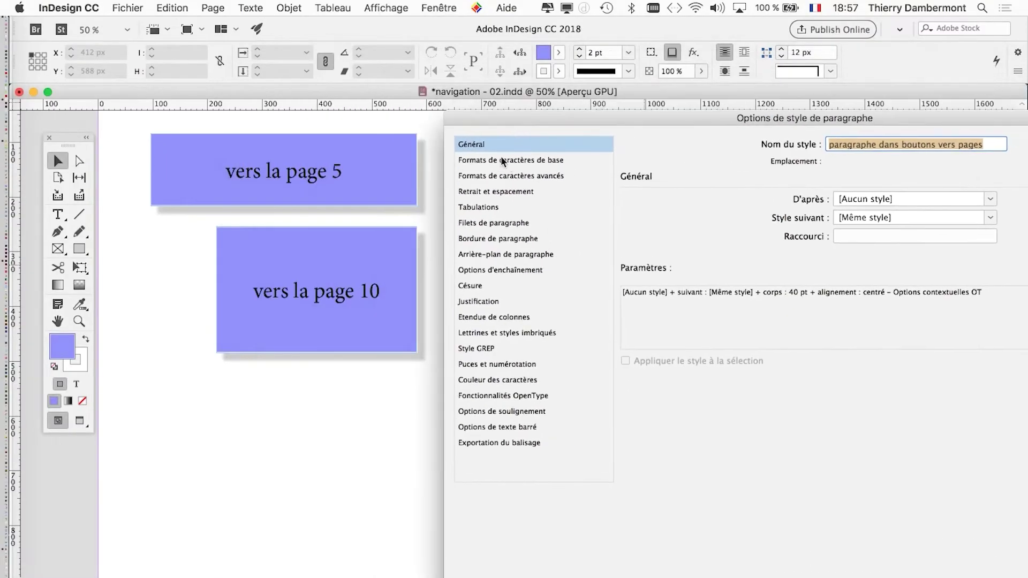
Set the paragraph style's font style to Italic with the preview on, and apply the change
left_click(509, 158)
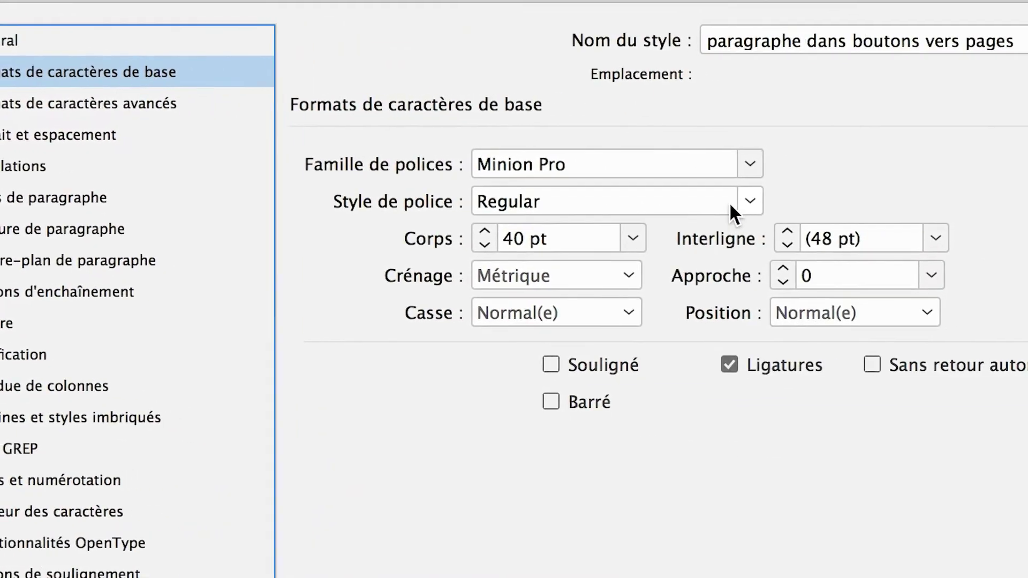
left_click(730, 201)
left_click(668, 244)
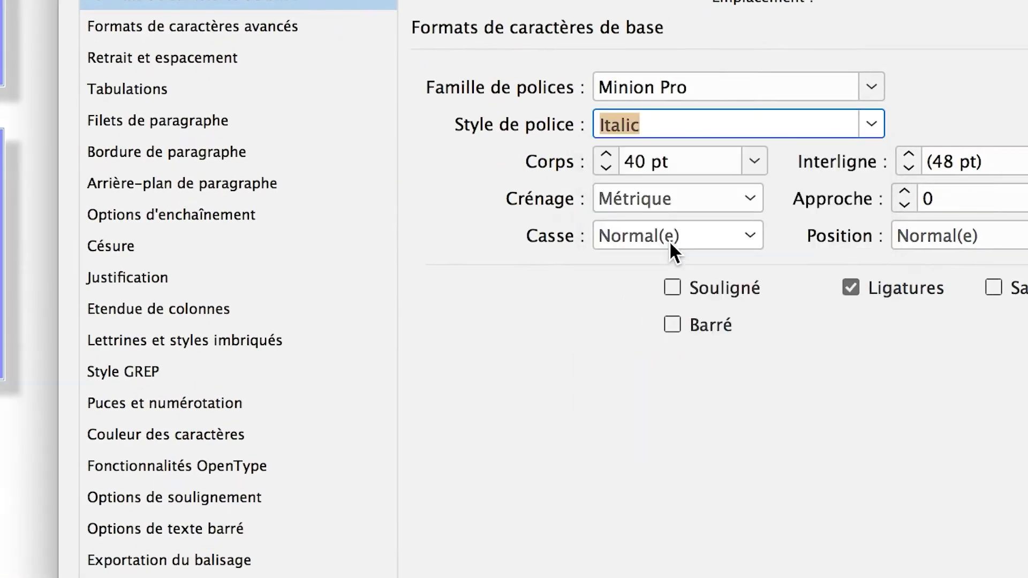
left_click(493, 533)
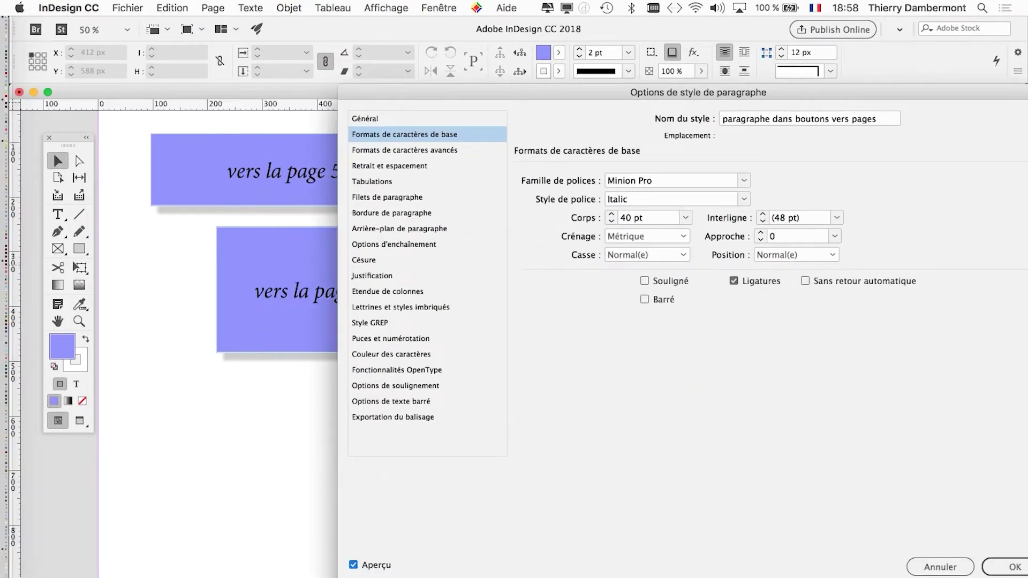
left_click(1010, 567)
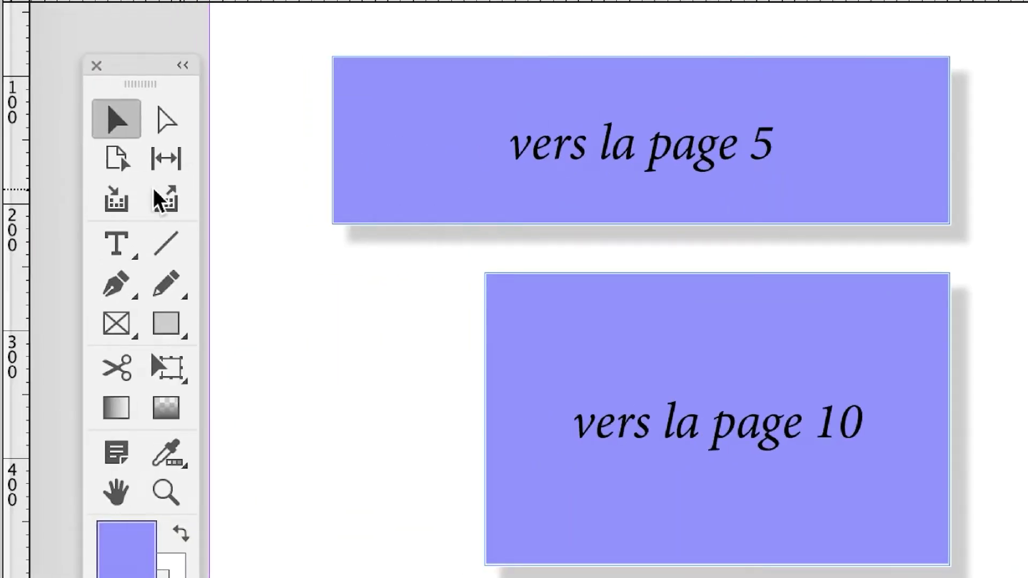
left_click(119, 245)
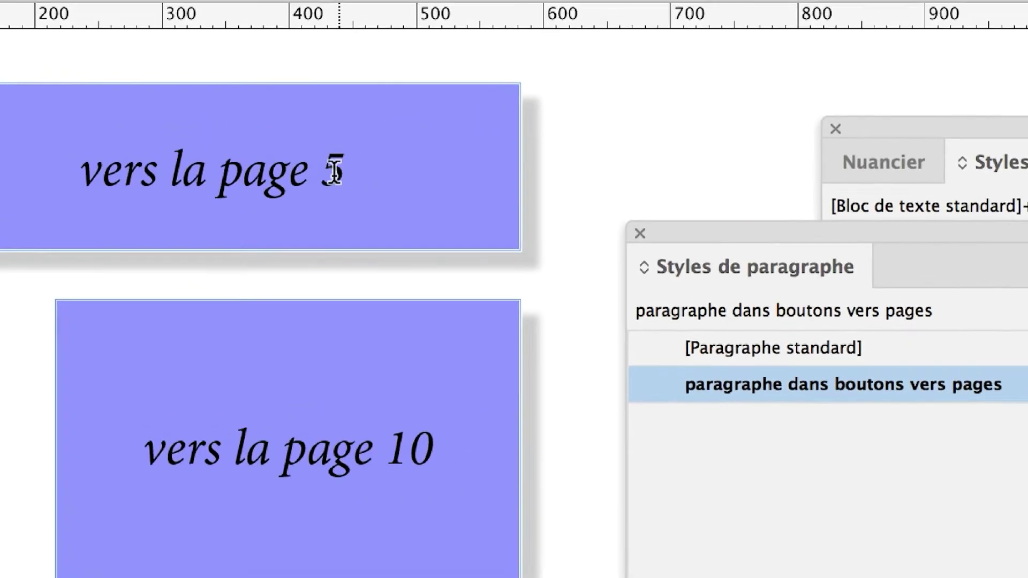
double_click(335, 173)
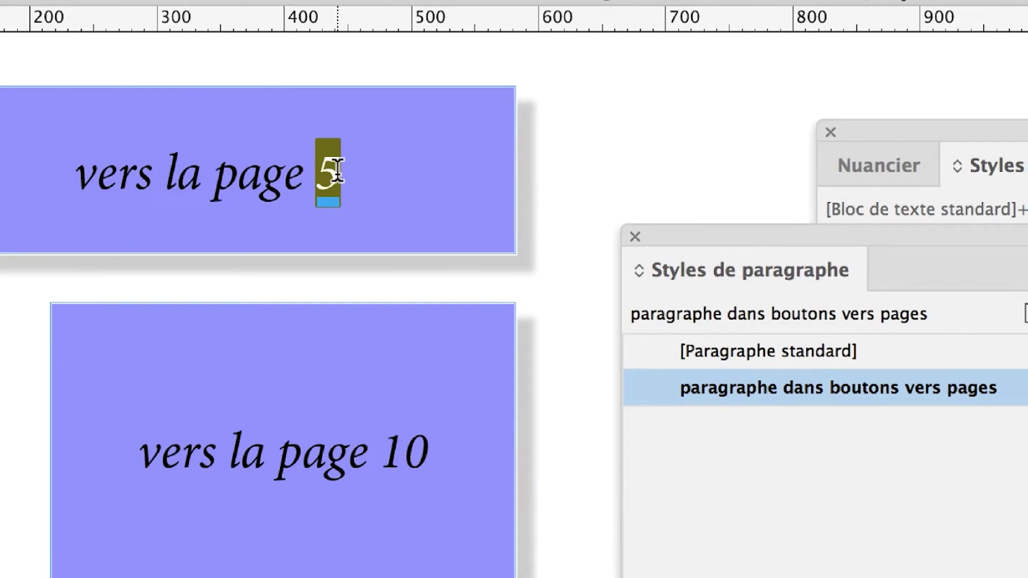
right_click(336, 173)
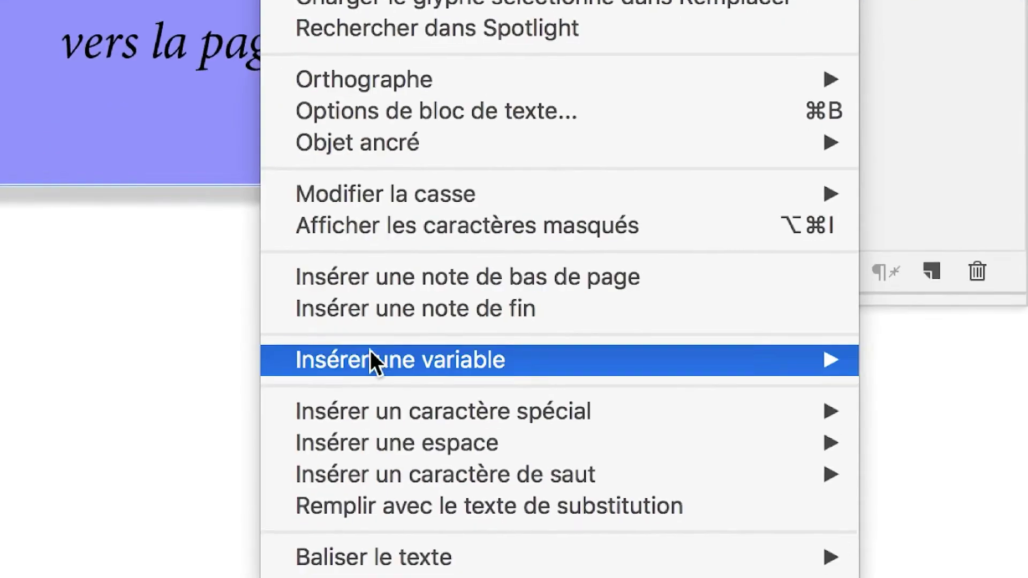
mouse_move(372, 359)
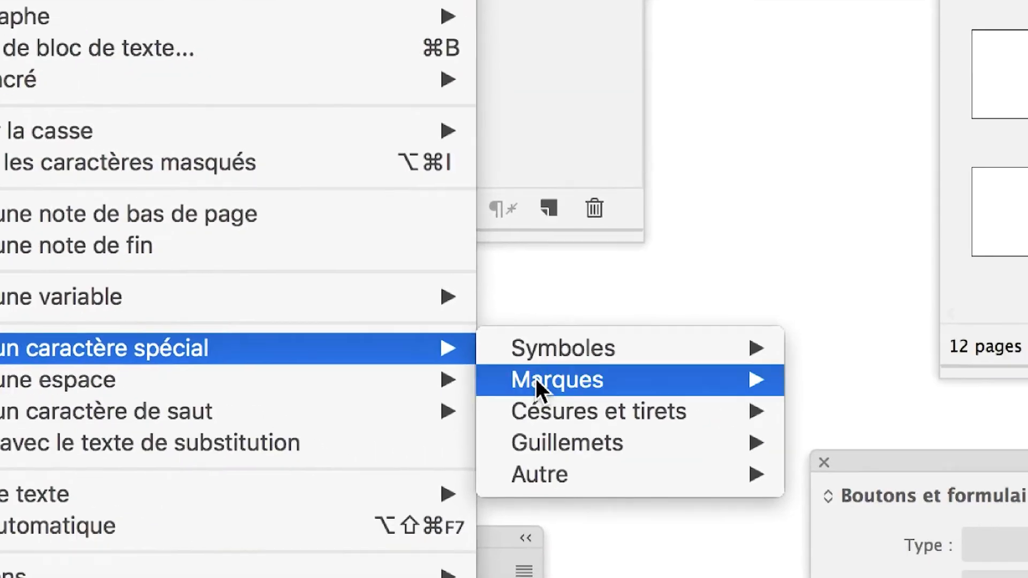
mouse_move(941, 385)
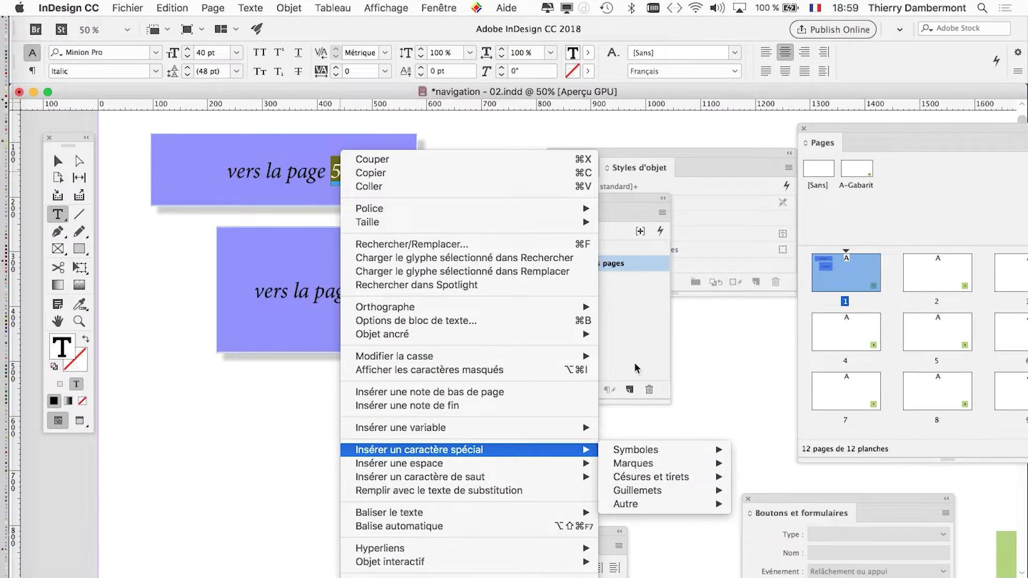
left_click(373, 122)
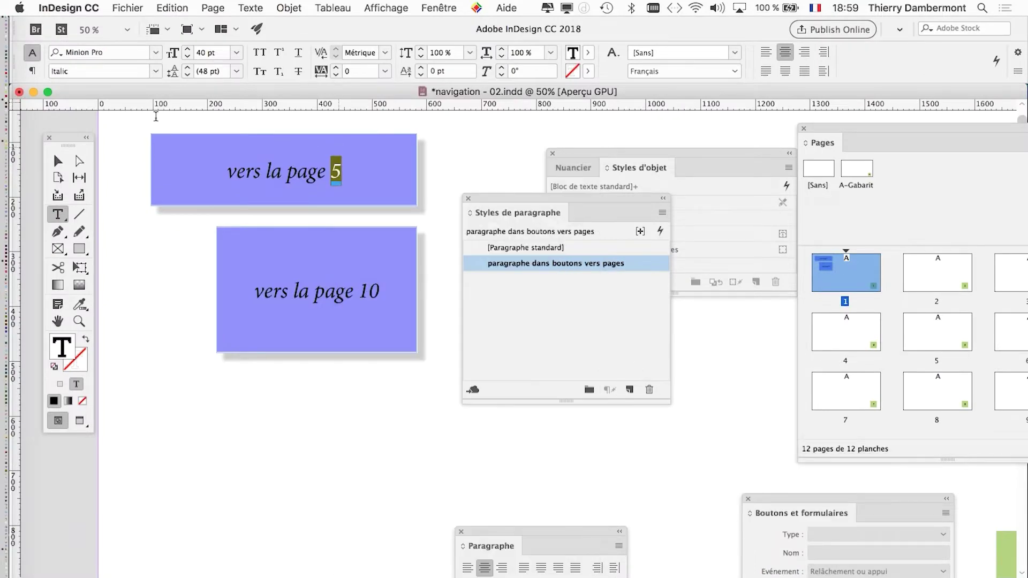
Save the document under the new name "navigation - 03.indd" in the "navigation PDF" folder
left_click(58, 161)
left_click(128, 6)
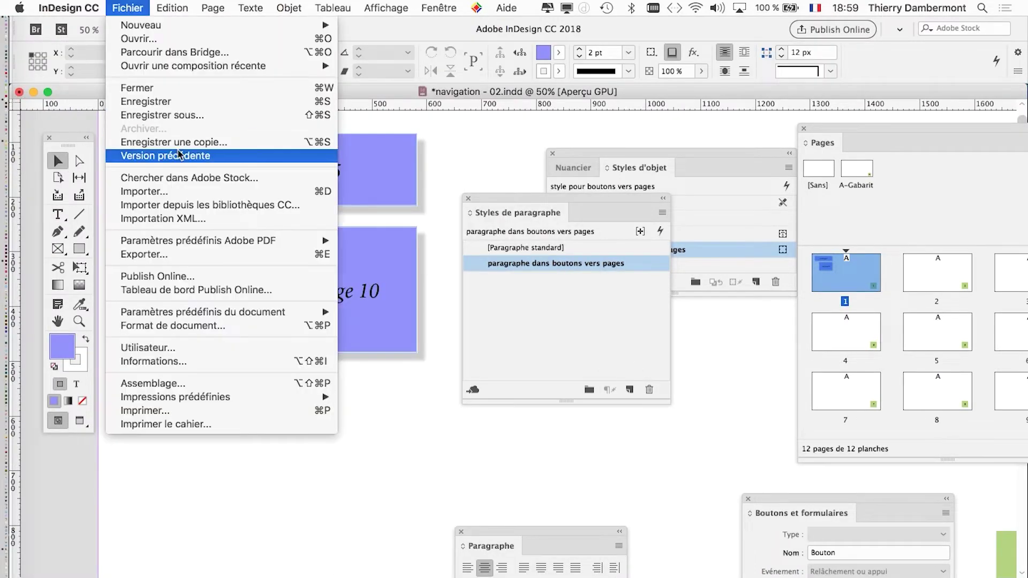
left_click(177, 114)
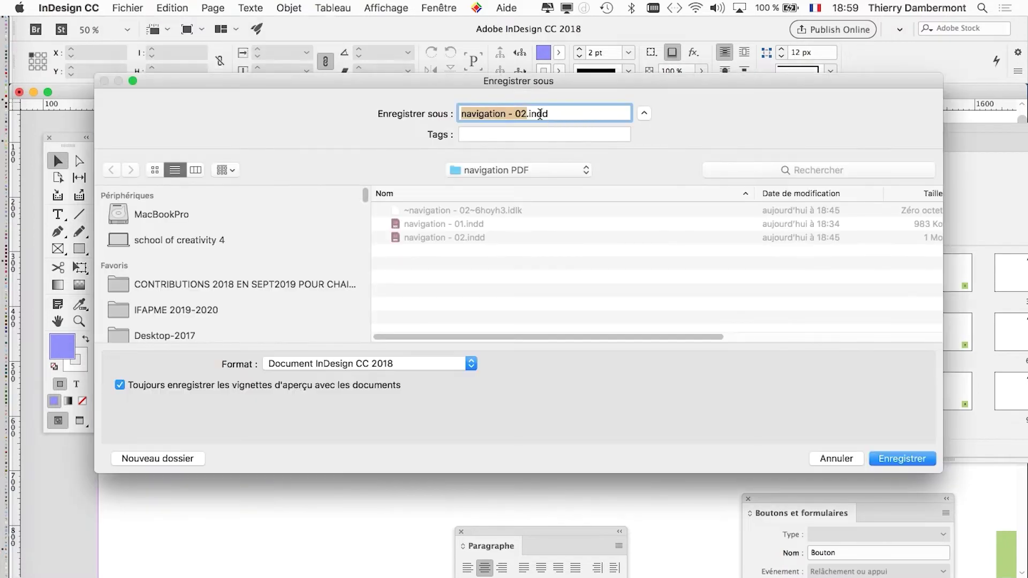
left_click(525, 117)
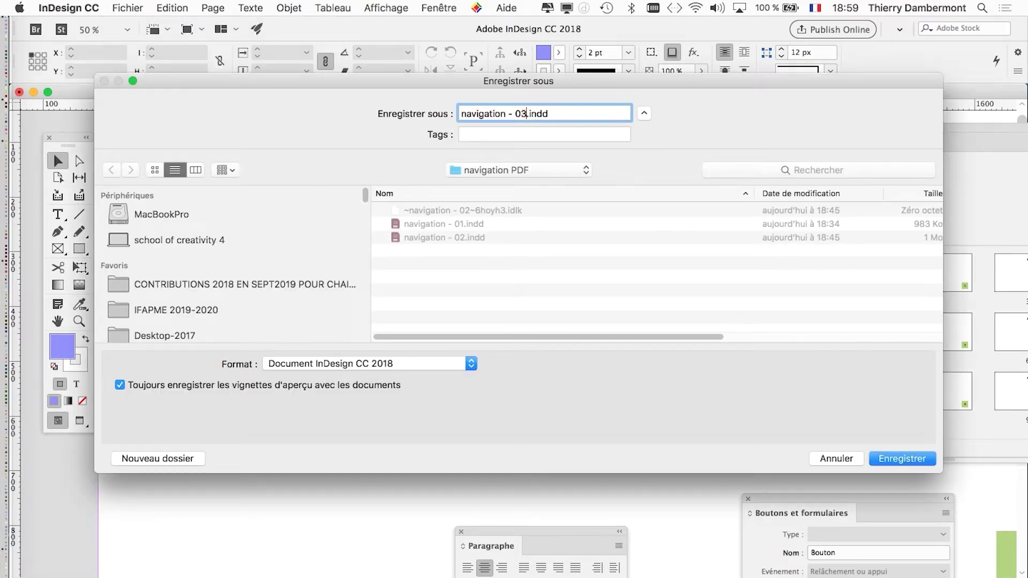
left_click(930, 463)
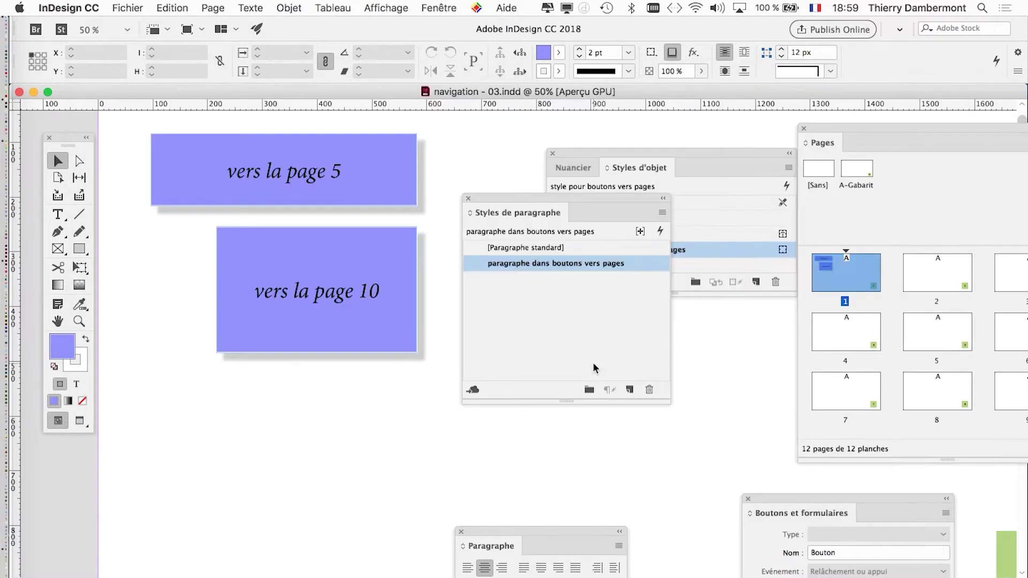
Clear the paragraph styles off the page 1 layout and convert both "vers la page" frames into interactive objects of type Bouton
scroll(483, 433, "down", 2)
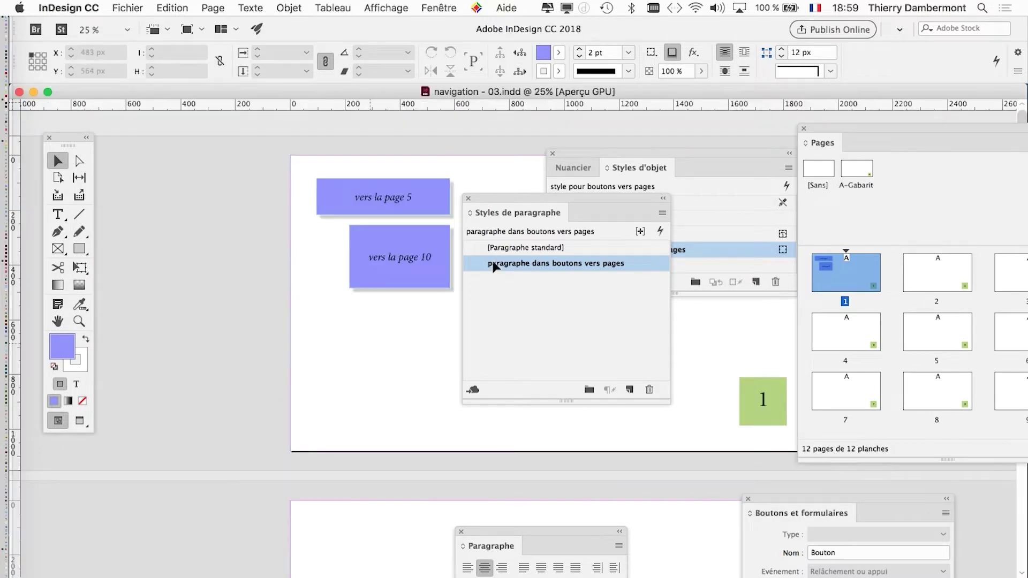
left_click_drag(538, 195, 182, 401)
left_click_drag(312, 292, 132, 266)
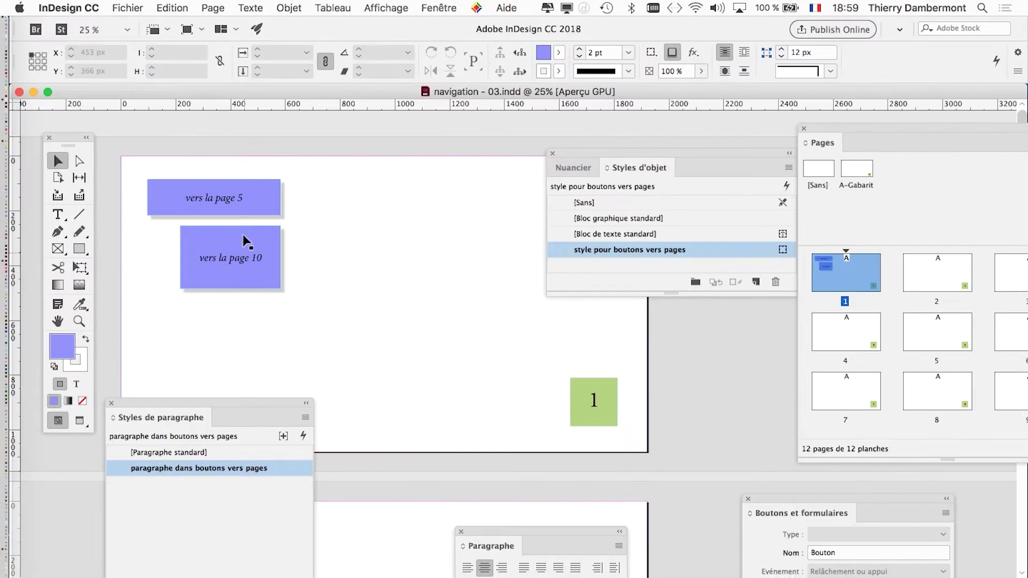
left_click(238, 116)
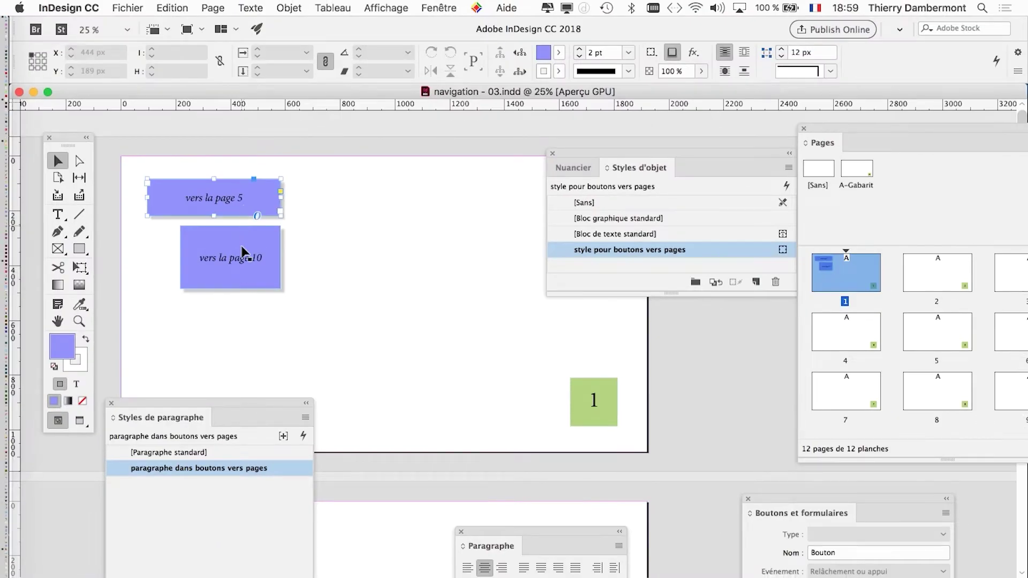
left_click(233, 206, "shift")
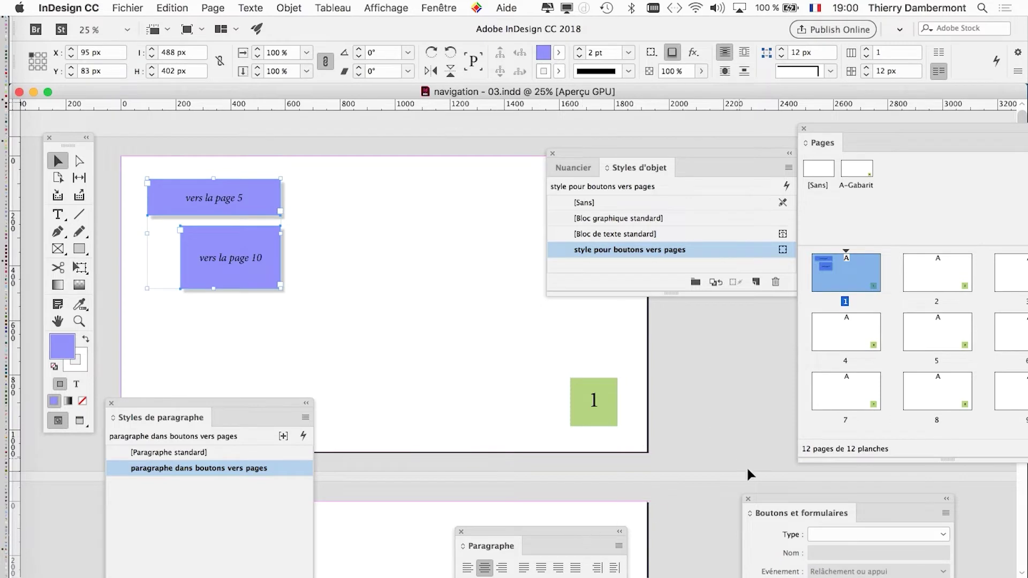
left_click_drag(774, 497, 353, 161)
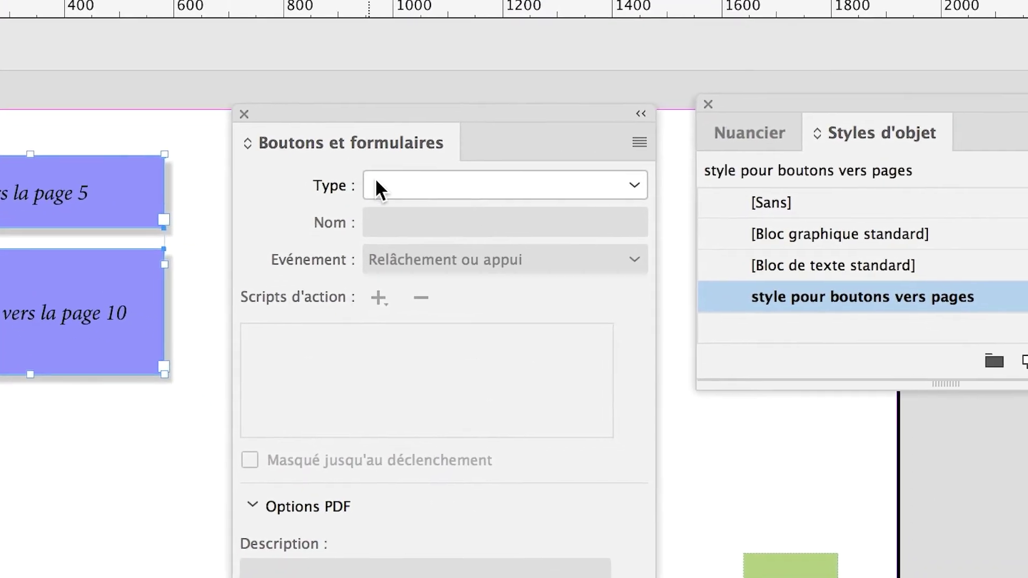
left_click(395, 194)
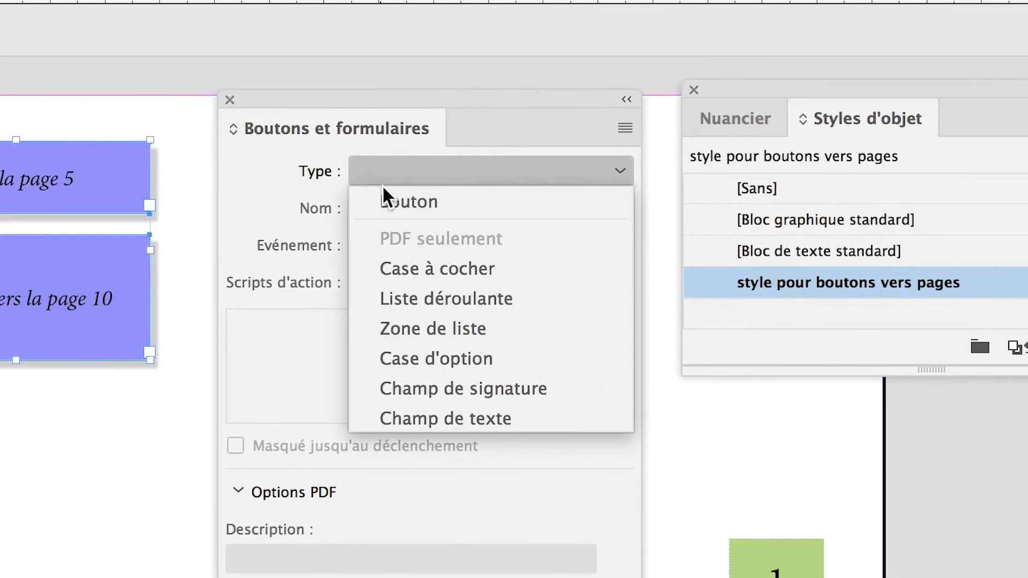
left_click(383, 193)
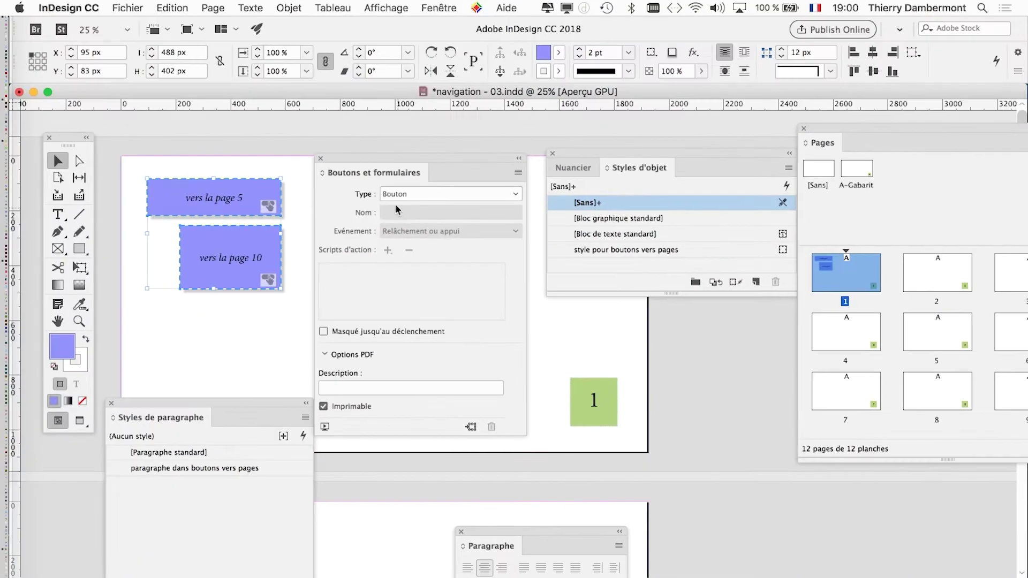
left_click(438, 7)
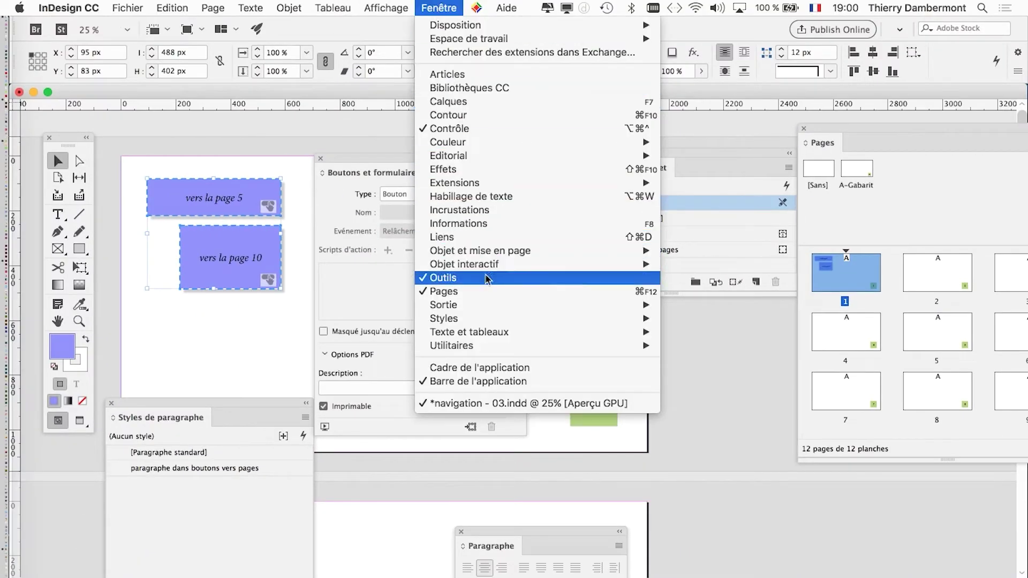
mouse_move(498, 268)
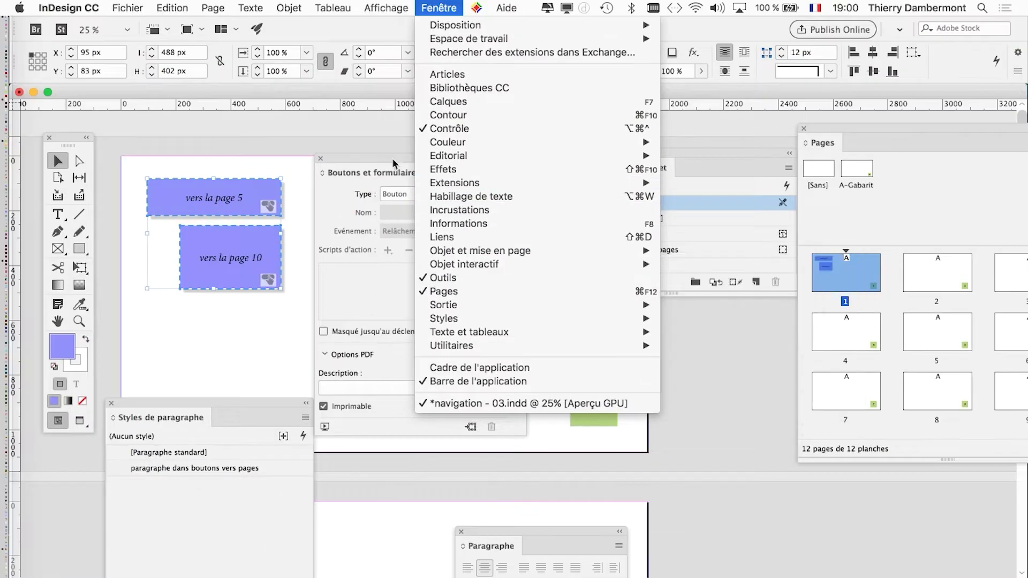
left_click(0, 0)
Deselect the two buttons and check the page in preview mode, returning to the normal screen mode
left_click_drag(377, 156, 373, 130)
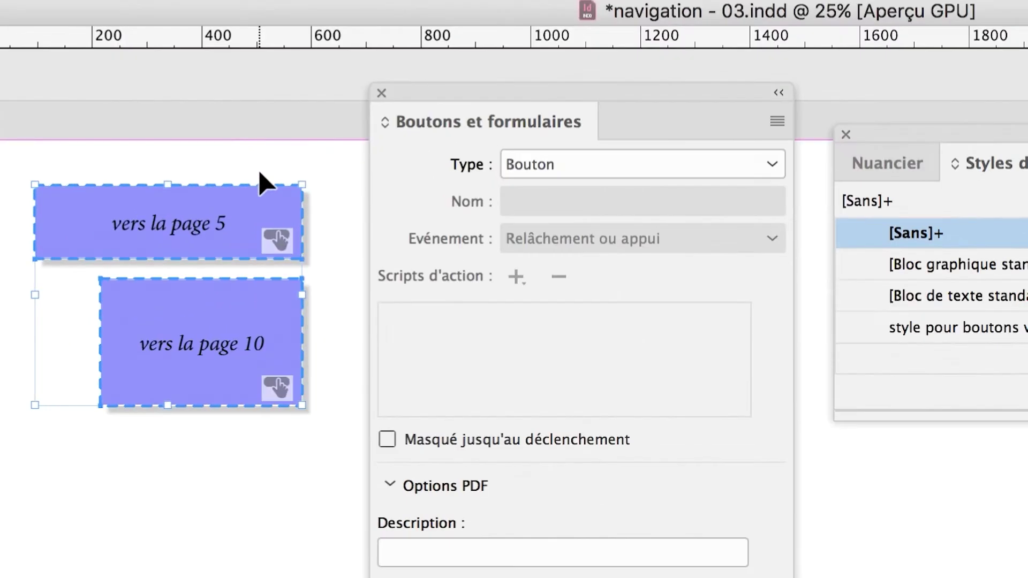
left_click(259, 174)
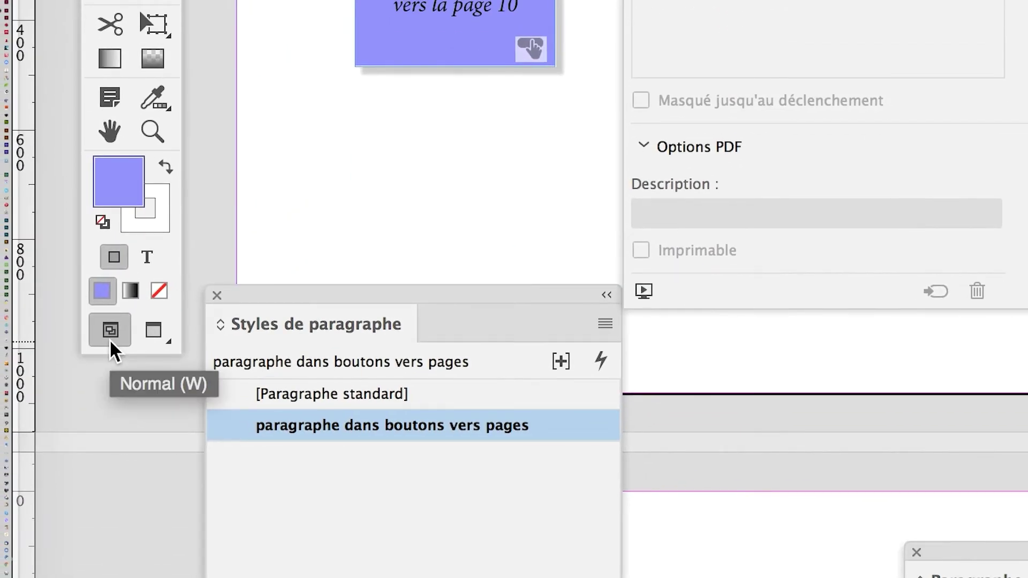
left_click(152, 336)
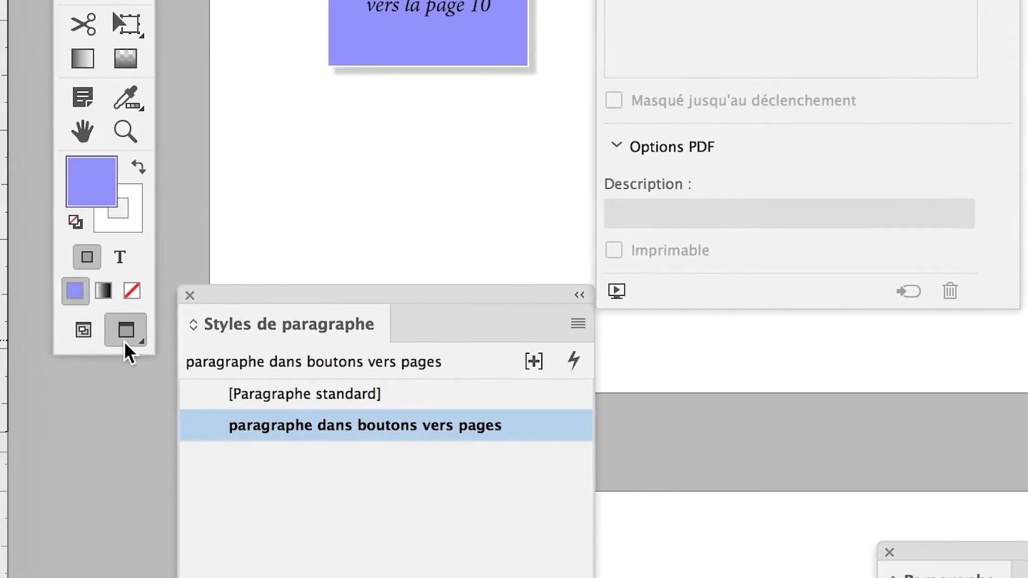
left_click(124, 342)
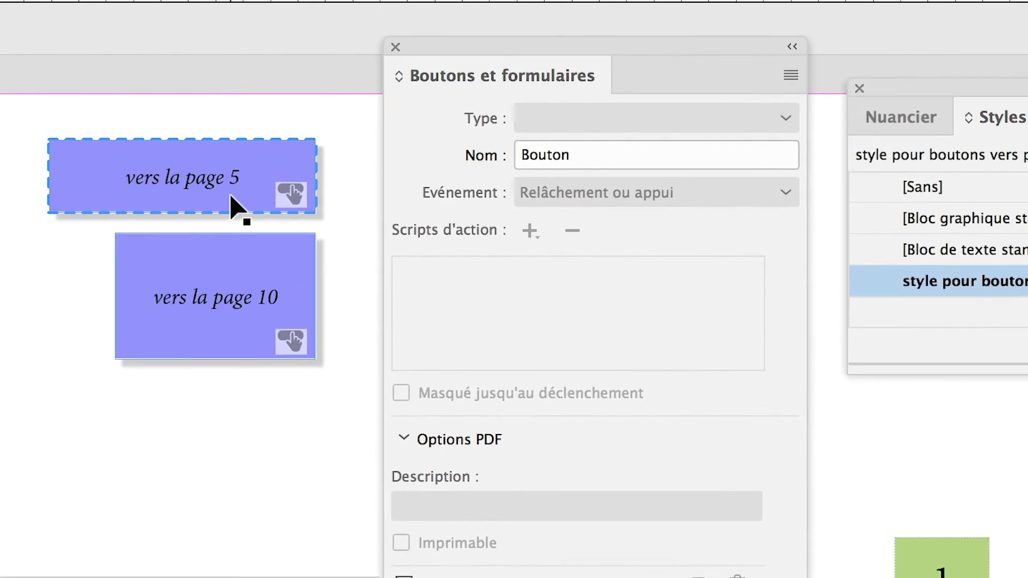
Name the "vers la page 5" button "vers page 5" and copy that name
left_click(231, 196)
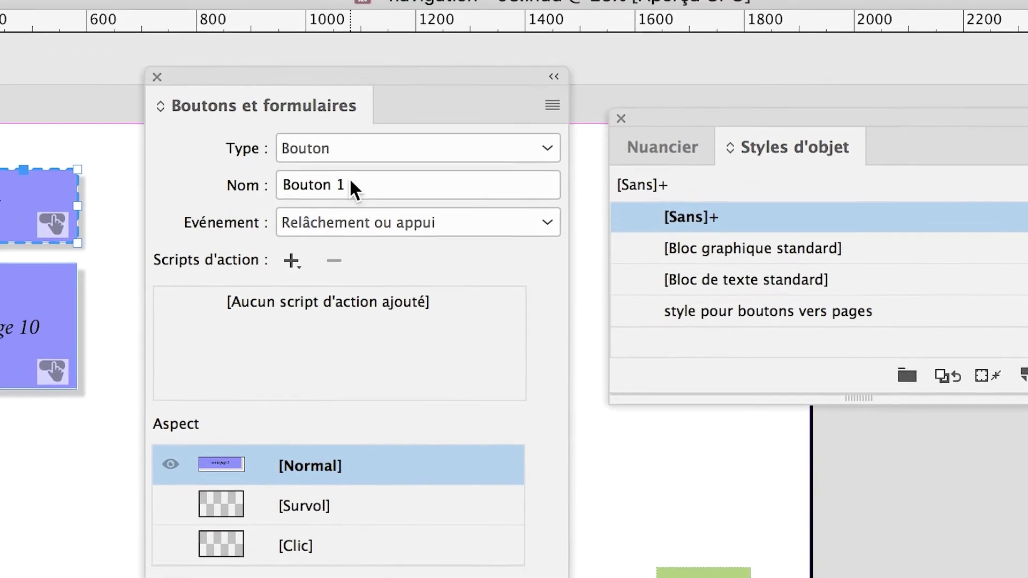
left_click_drag(558, 146, 460, 146)
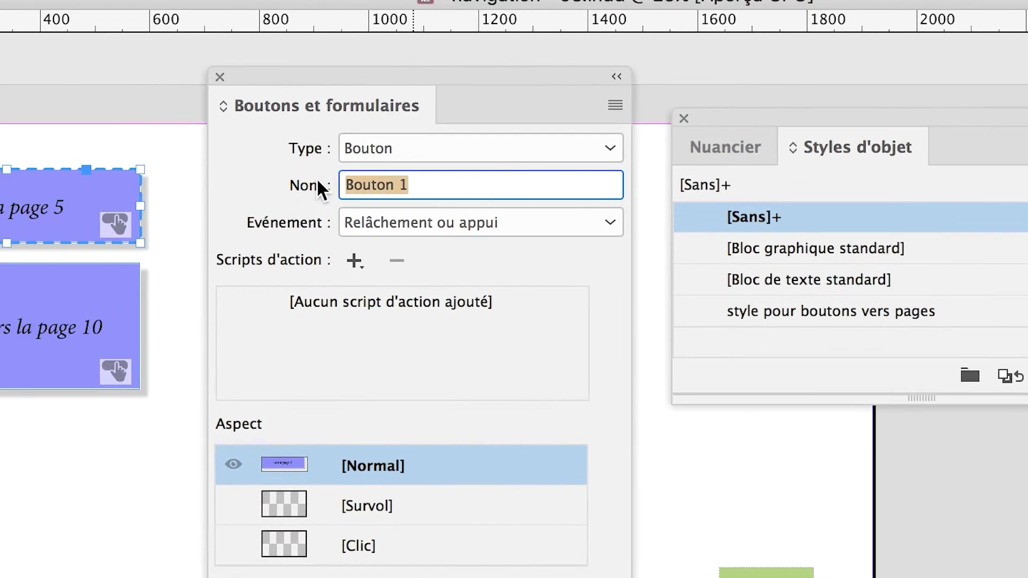
type("bers page ")
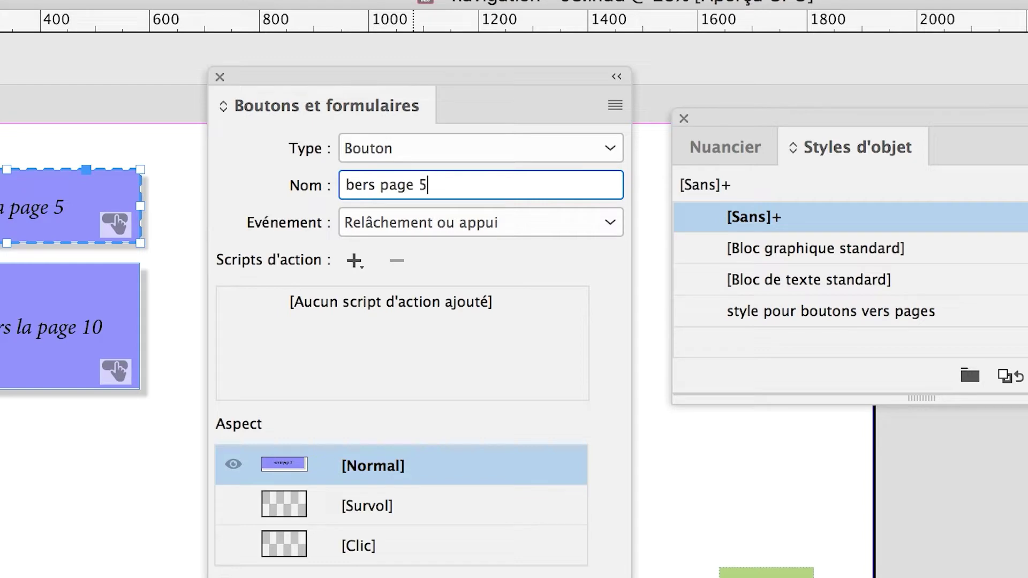
type("5")
left_click(353, 185)
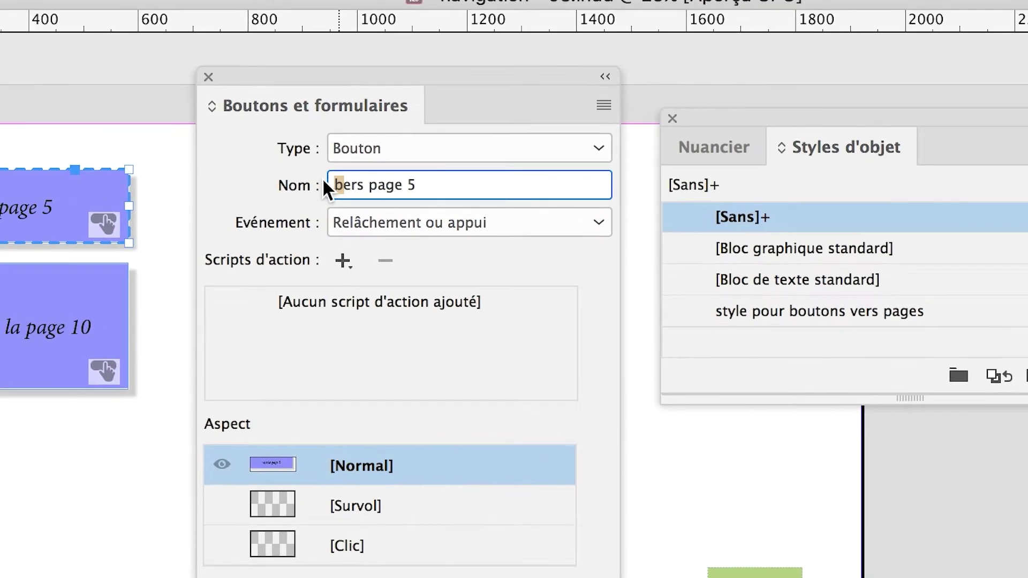
key("BackSpace")
type("v")
key("Return")
key("ctrl+c")
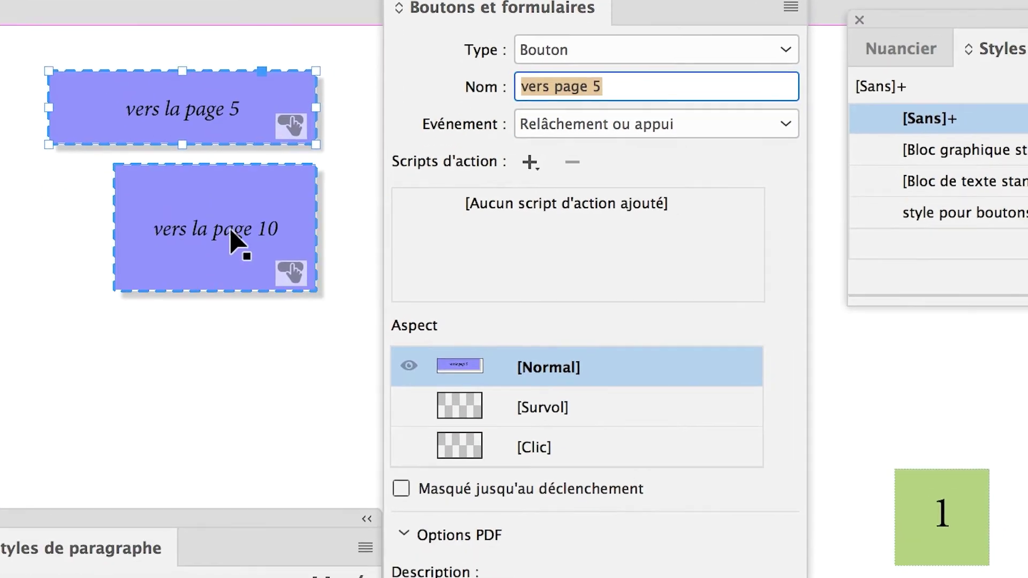
Name the "vers la page 10" button "vers page 10", reusing the copied name with its number changed
left_click(233, 231)
left_click_drag(604, 94, 528, 86)
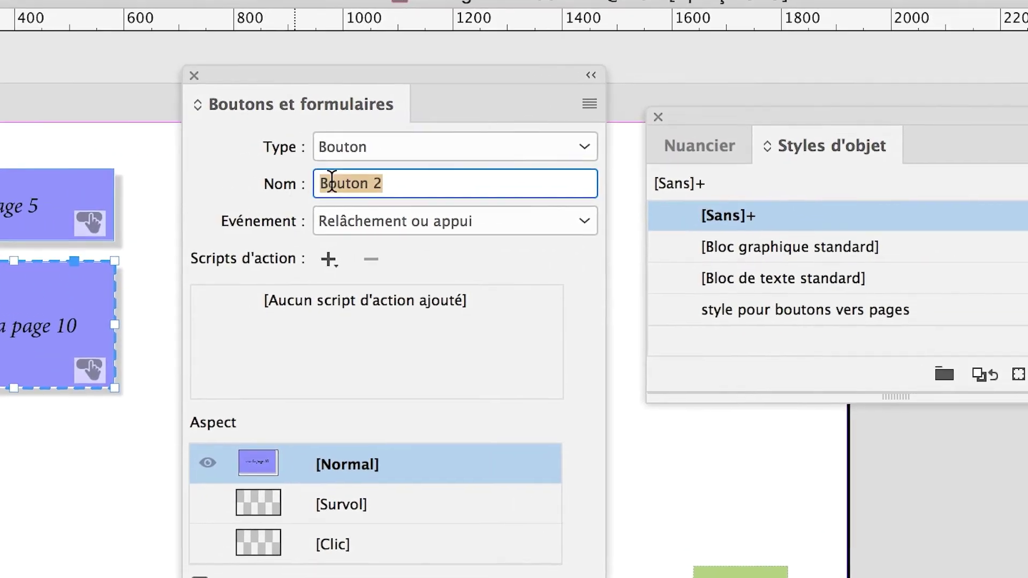
key("ctrl+v")
double_click(352, 182)
type("10")
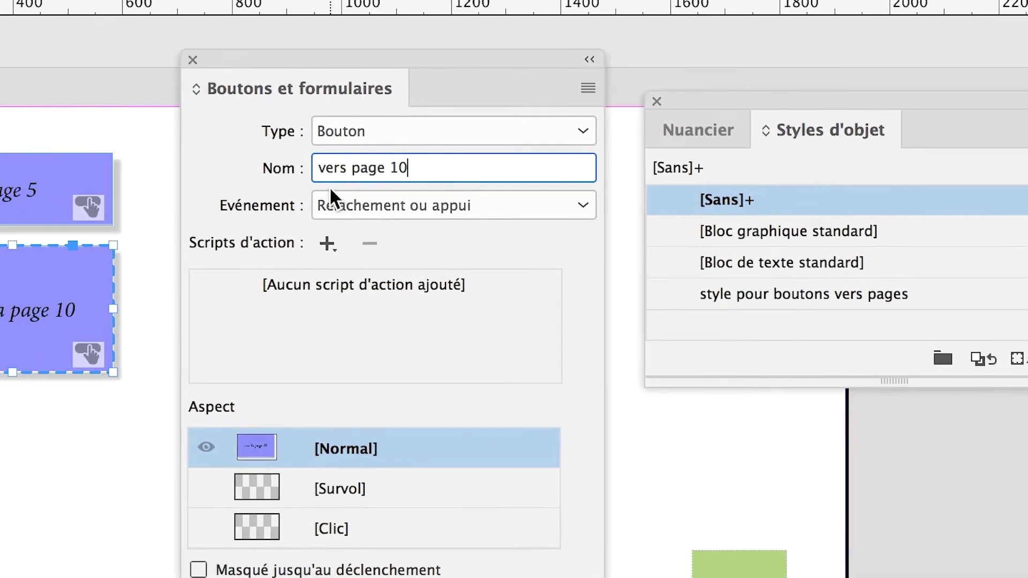
Select the two buttons in turn to check the name, event and actions of each
left_click(9, 203)
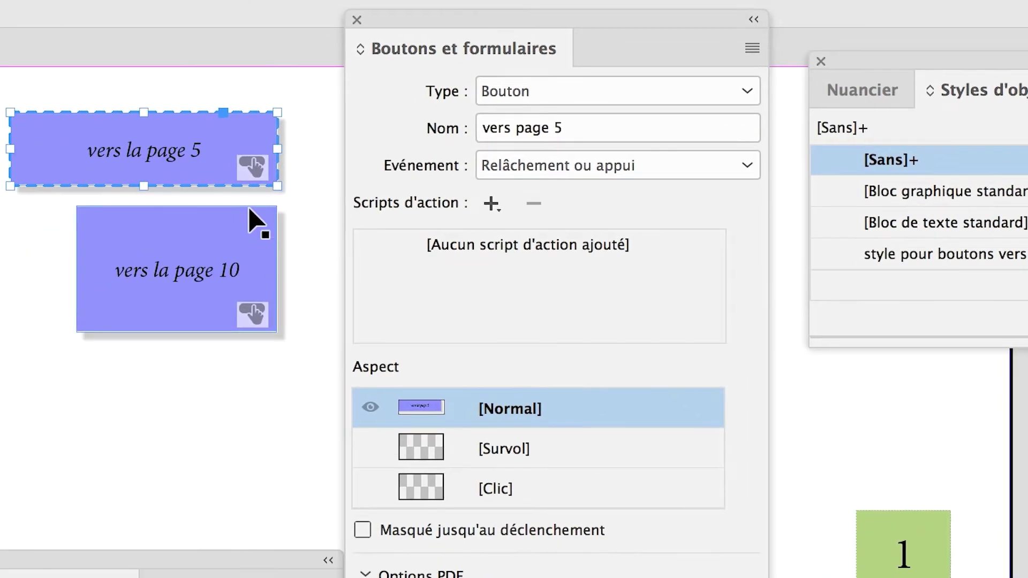
left_click(82, 272)
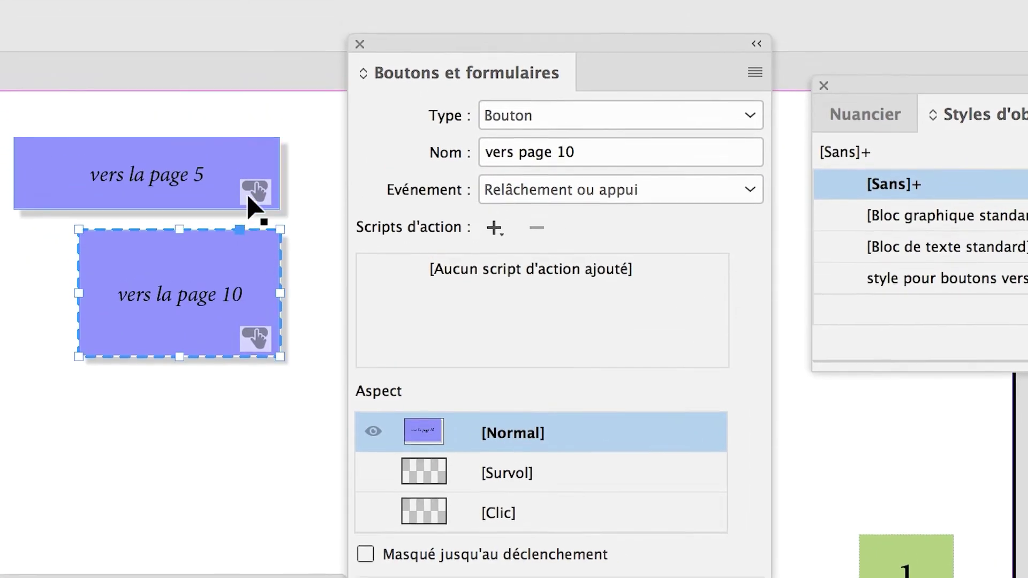
left_click(76, 177)
left_click(243, 257)
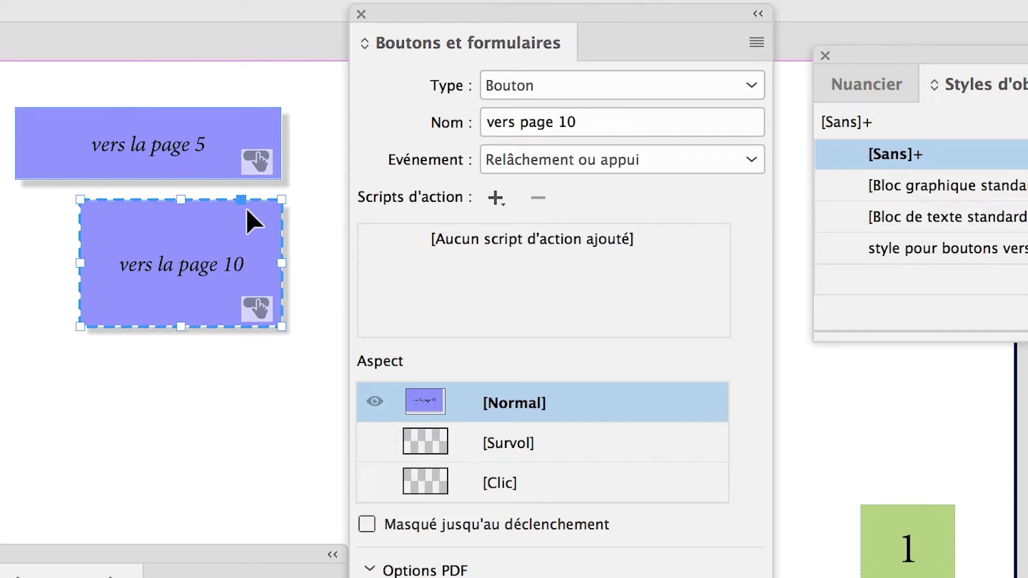
left_click(259, 159)
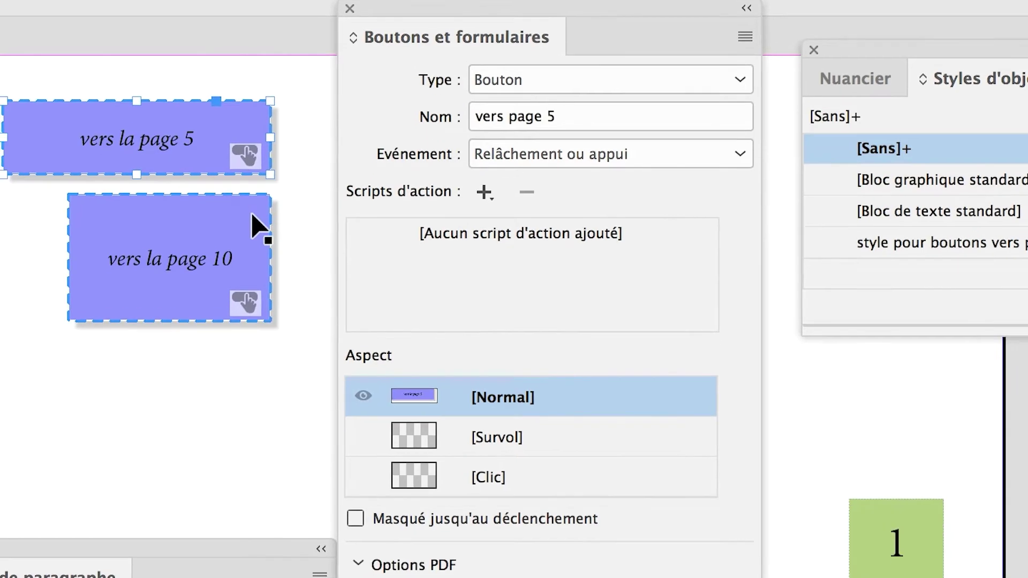
left_click(252, 214)
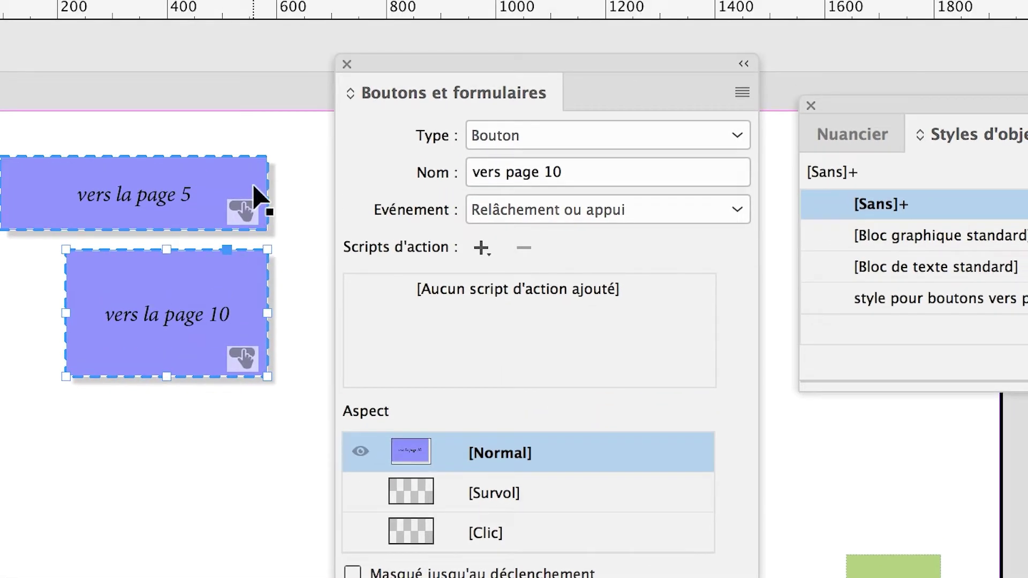
Examine the list of actions that can be assigned to the "vers la page 5" button
left_click(257, 142)
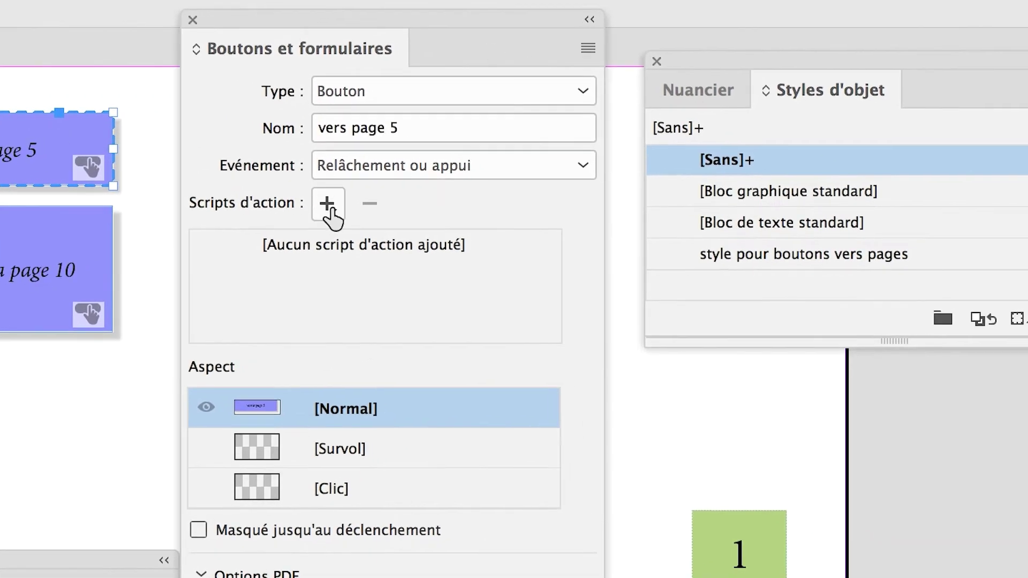
left_click(506, 252)
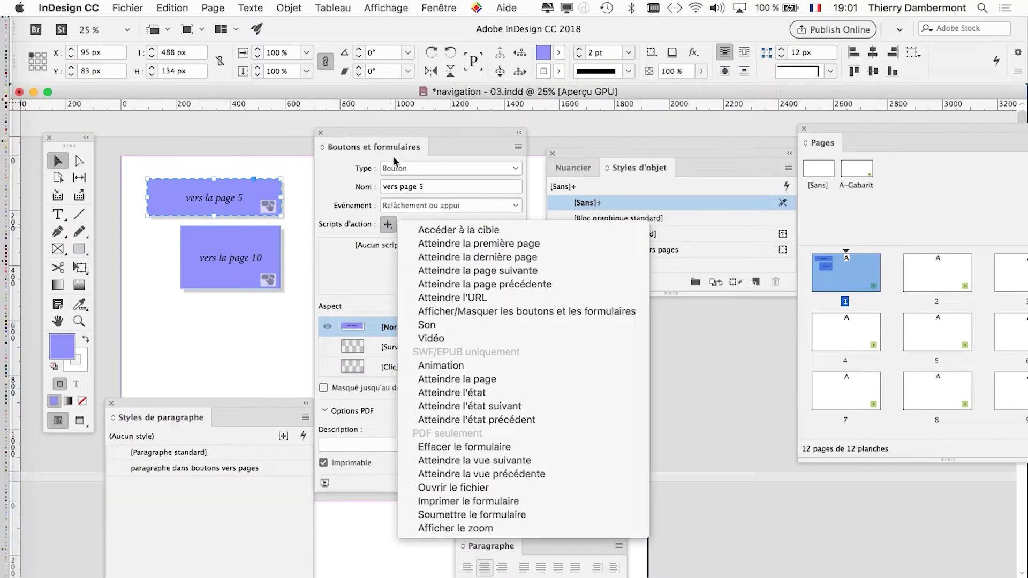
left_click(187, 11)
Display page 5 of the document and move the button settings and page thumbnails clear of the page
left_click_drag(388, 130, 287, 290)
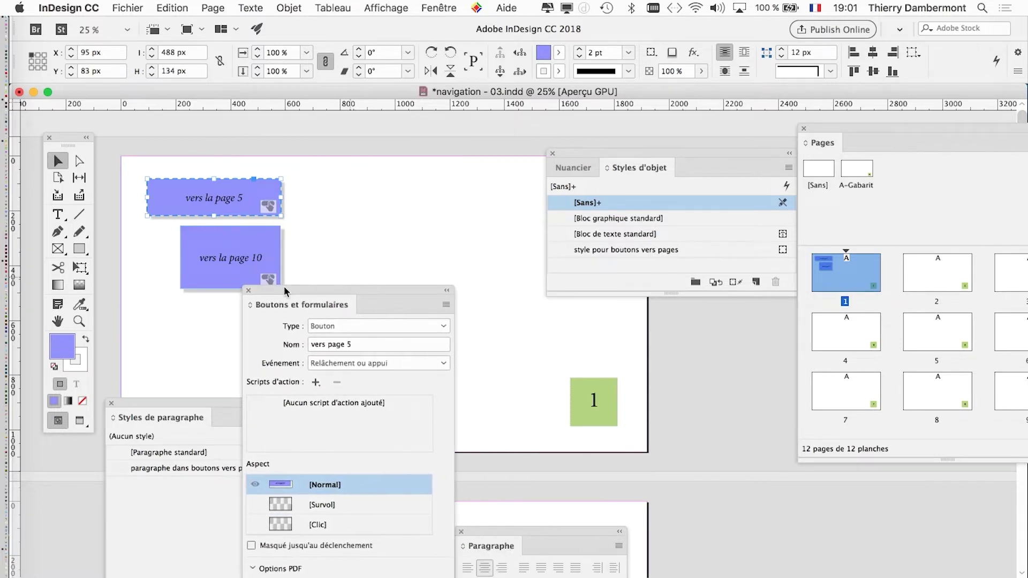
left_click_drag(831, 127, 479, 140)
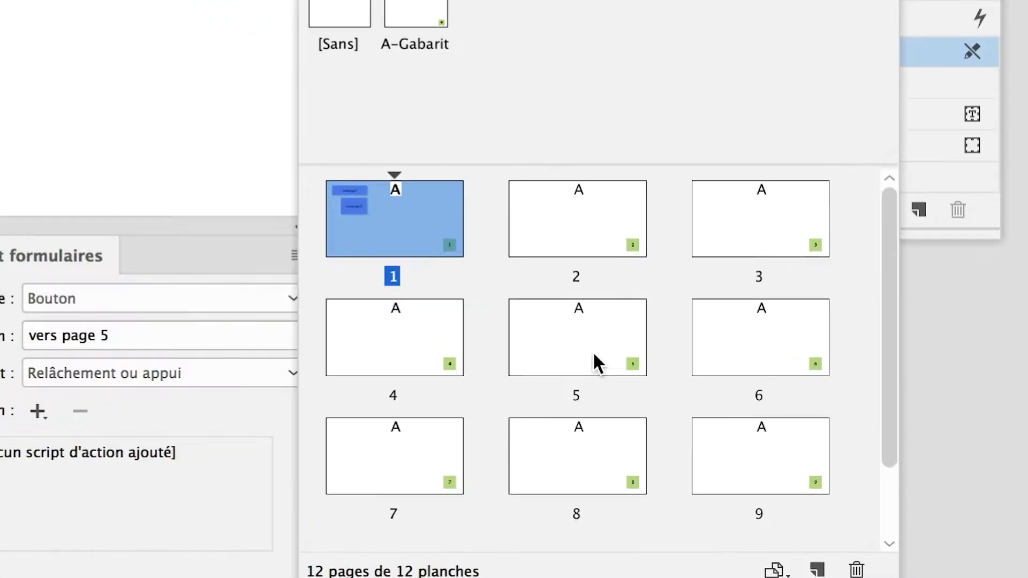
double_click(594, 357)
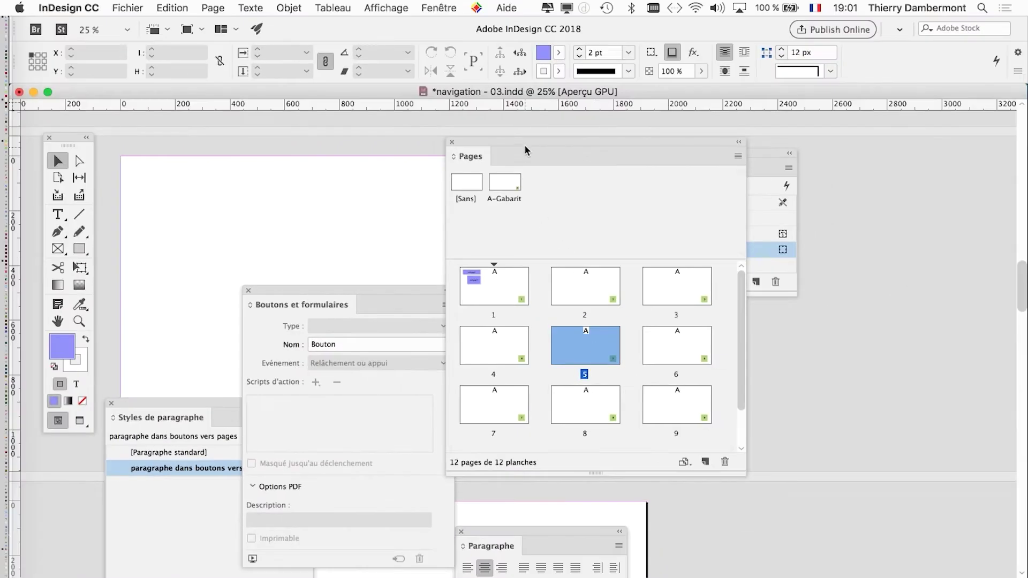
left_click_drag(518, 117, 855, 203)
left_click_drag(416, 293, 372, 541)
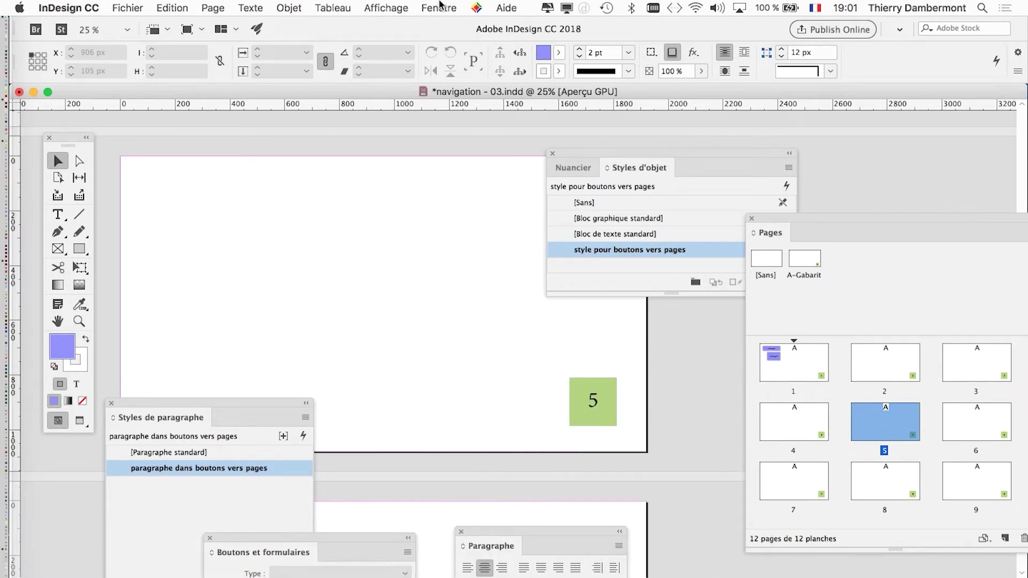
Show the Hyperliens window, make it smaller and place it over page 5, moving the object styles aside
left_click(439, 8)
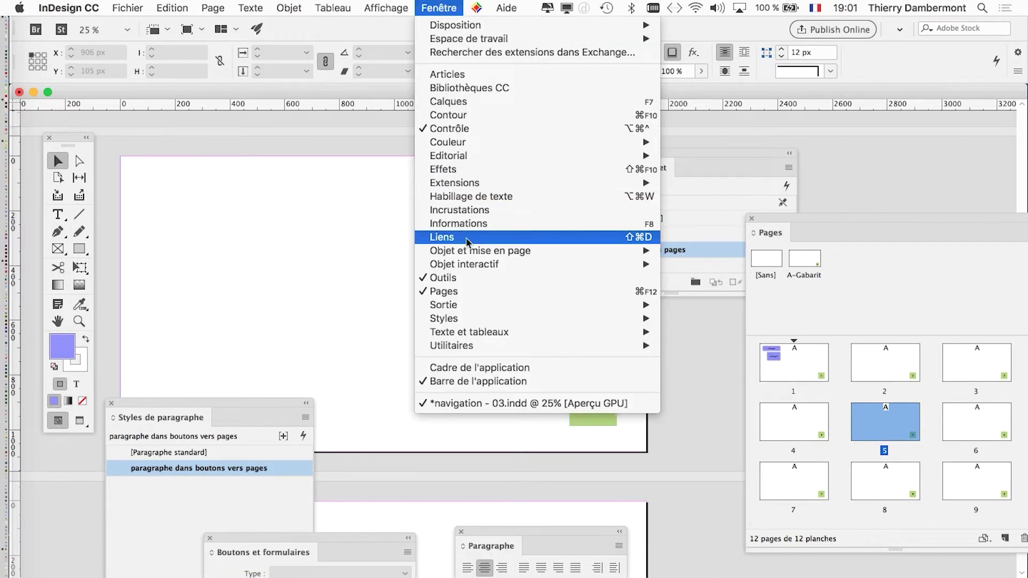
mouse_move(464, 264)
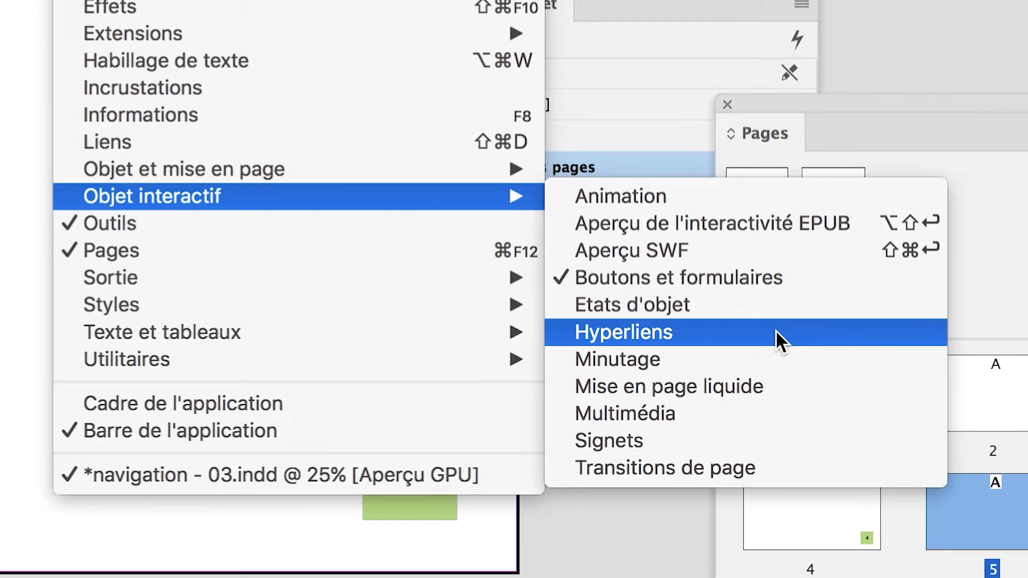
left_click(775, 332)
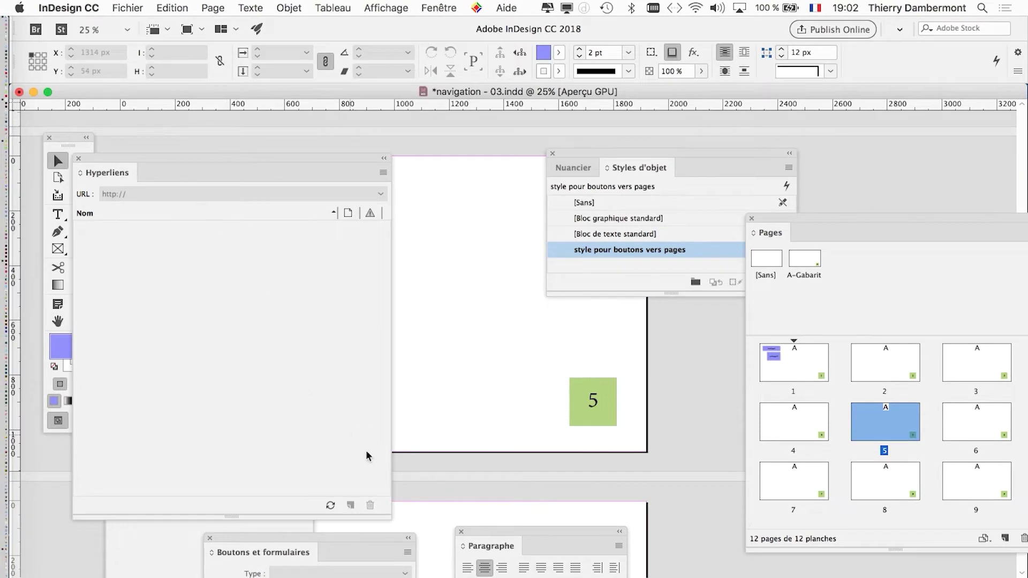
left_click_drag(385, 516, 252, 382)
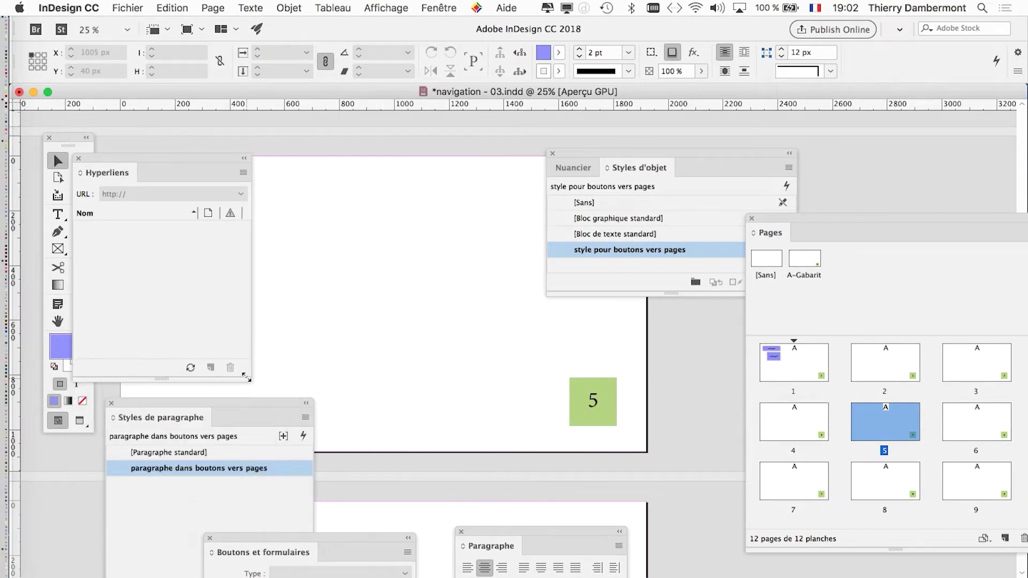
left_click_drag(163, 155, 444, 124)
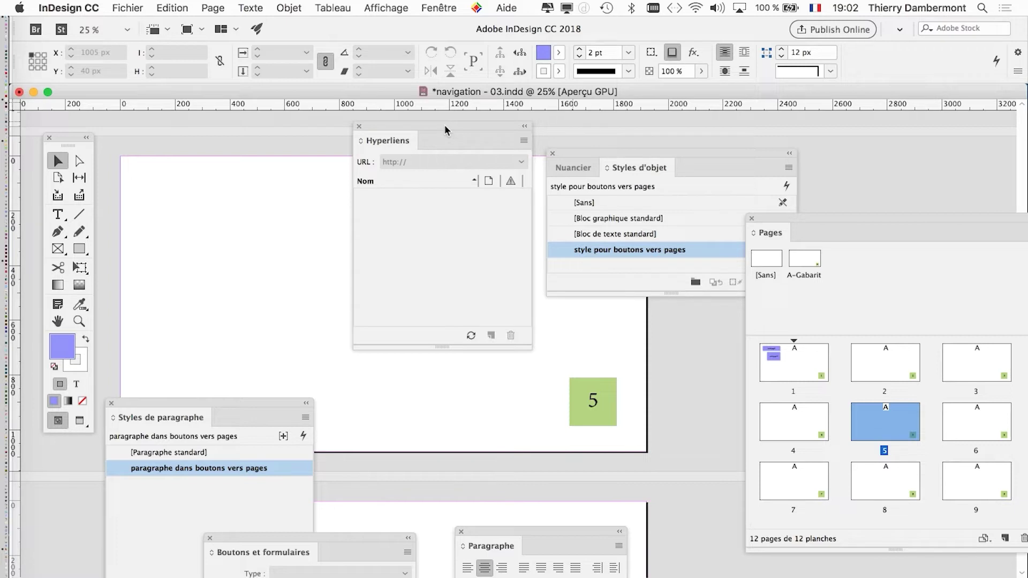
left_click_drag(573, 153, 735, 152)
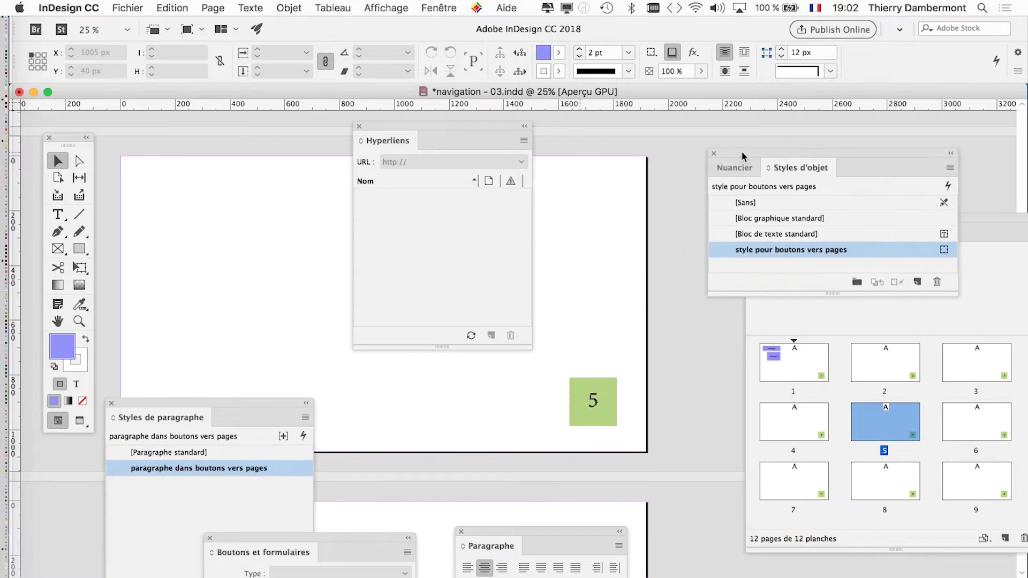
left_click_drag(493, 126, 475, 148)
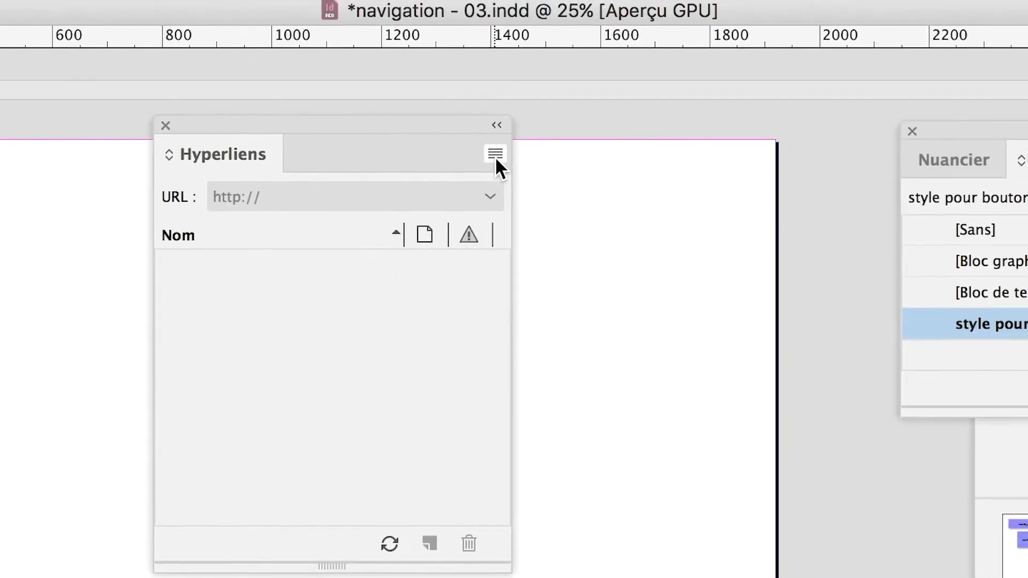
Create a new hyperlink destination of type Page named "Page 5", pointing to page 5 with Fixe zoom
left_click(495, 154)
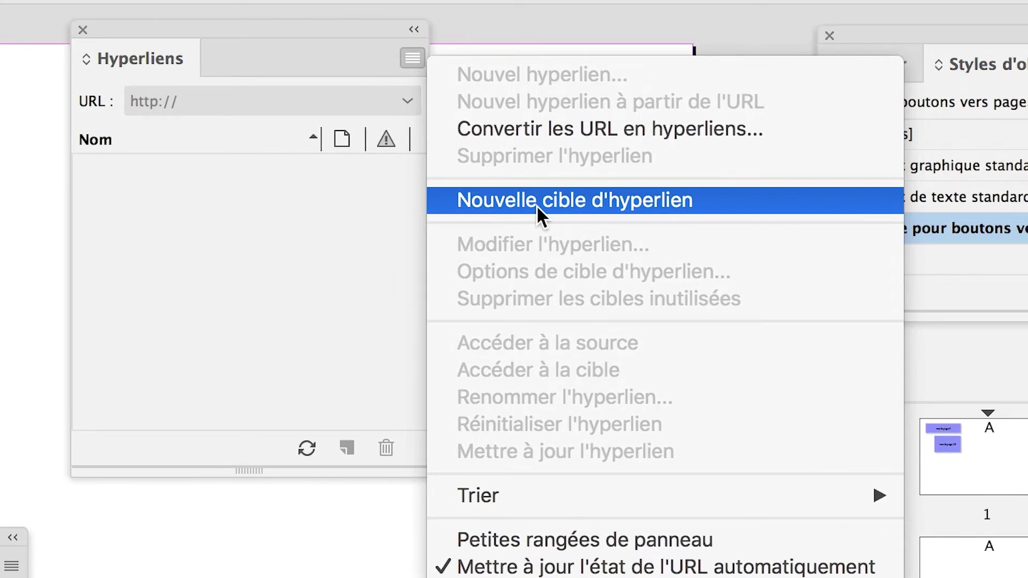
left_click(536, 202)
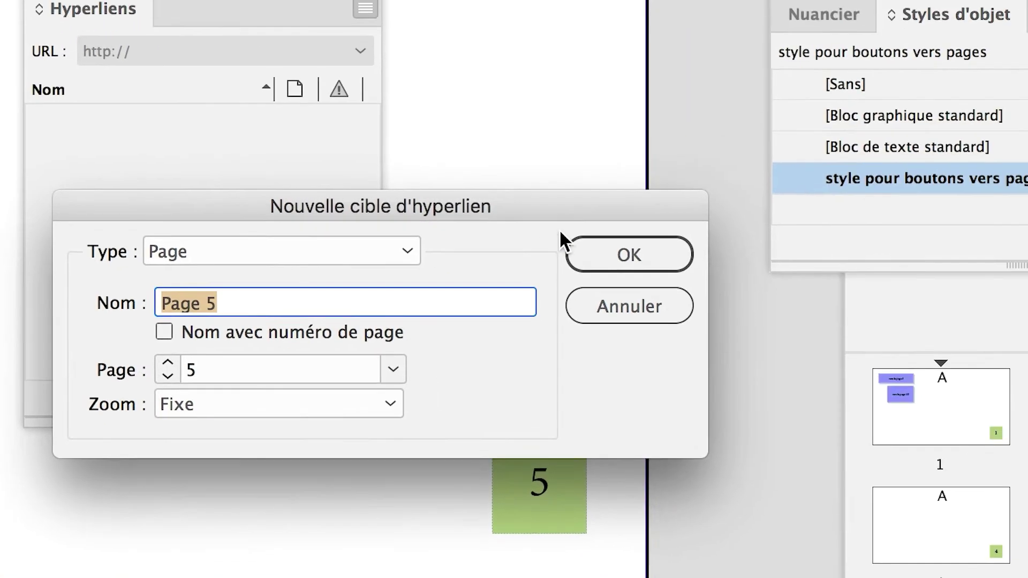
left_click(821, 206)
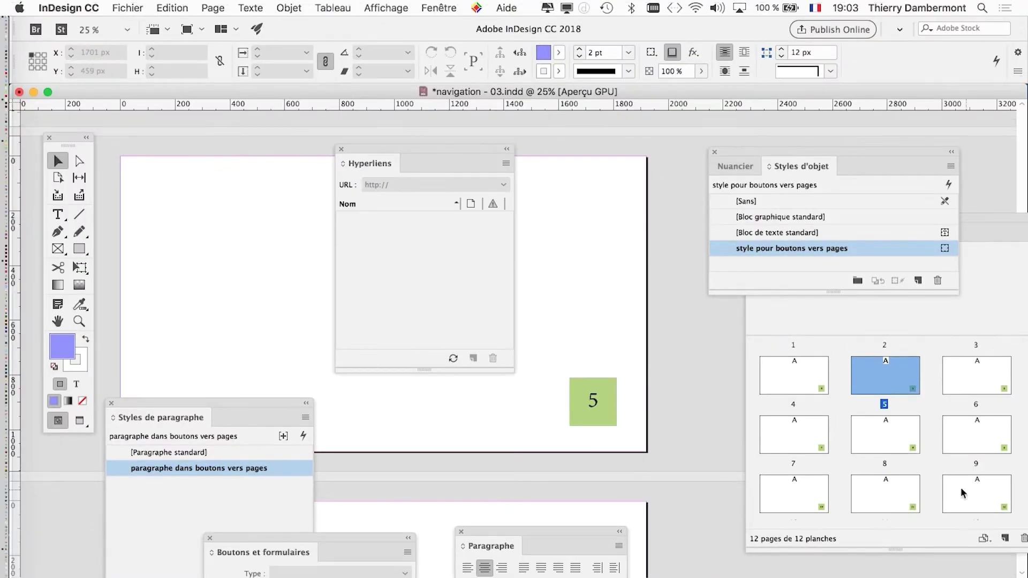
Go to page 10 and create a Page-type hyperlink destination named "Page 10" with Fixe zoom
double_click(802, 497)
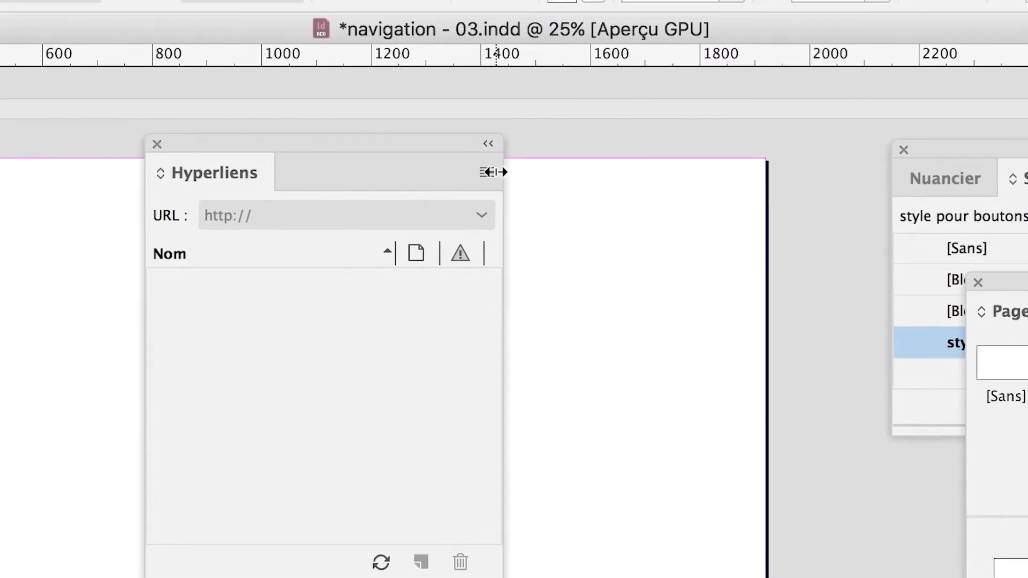
left_click(512, 160)
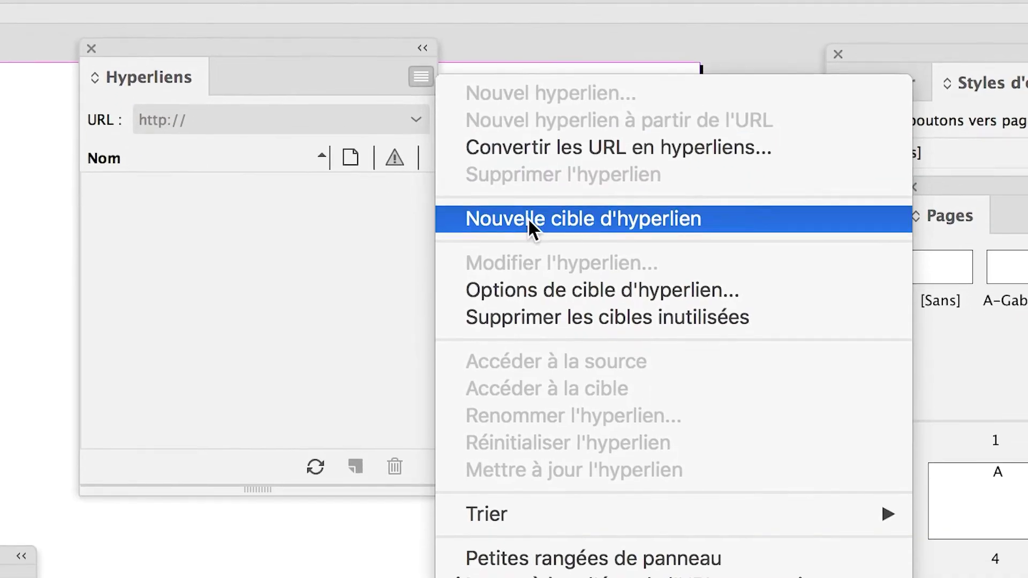
left_click(530, 269)
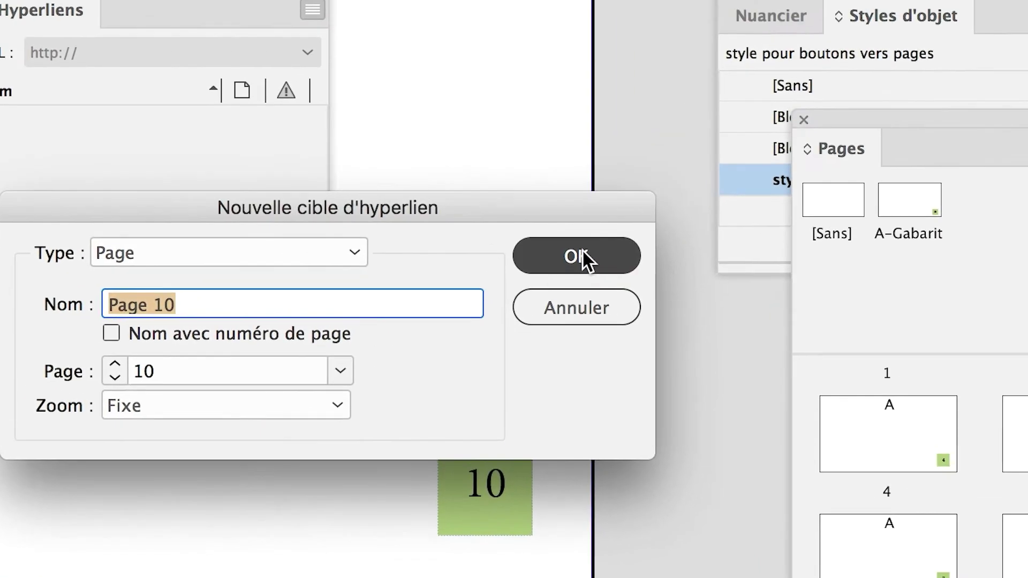
left_click(814, 226)
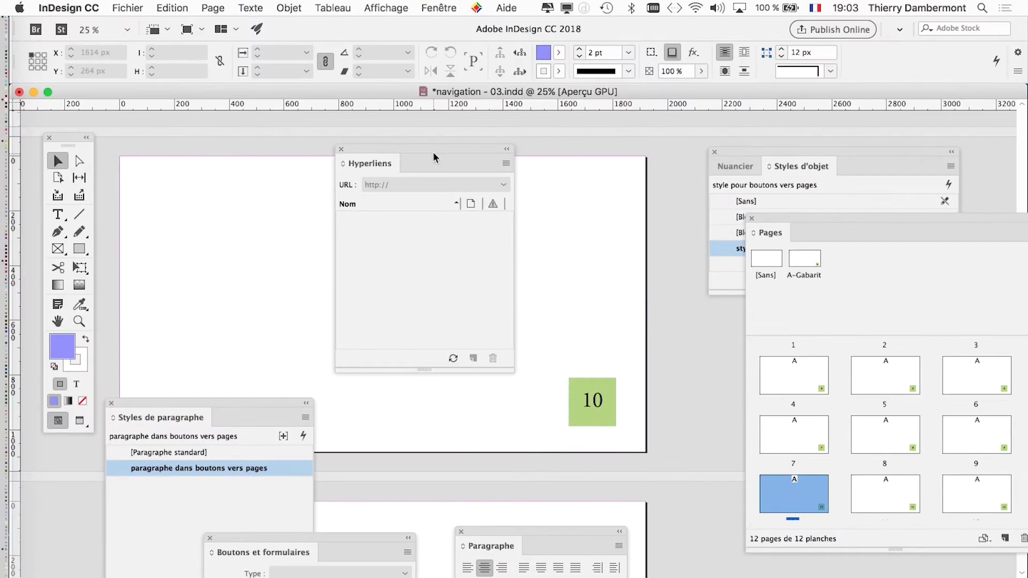
Return to page 1 and reposition the hyperlinks and page thumbnails so both buttons stay uncovered
left_click_drag(433, 154, 647, 470)
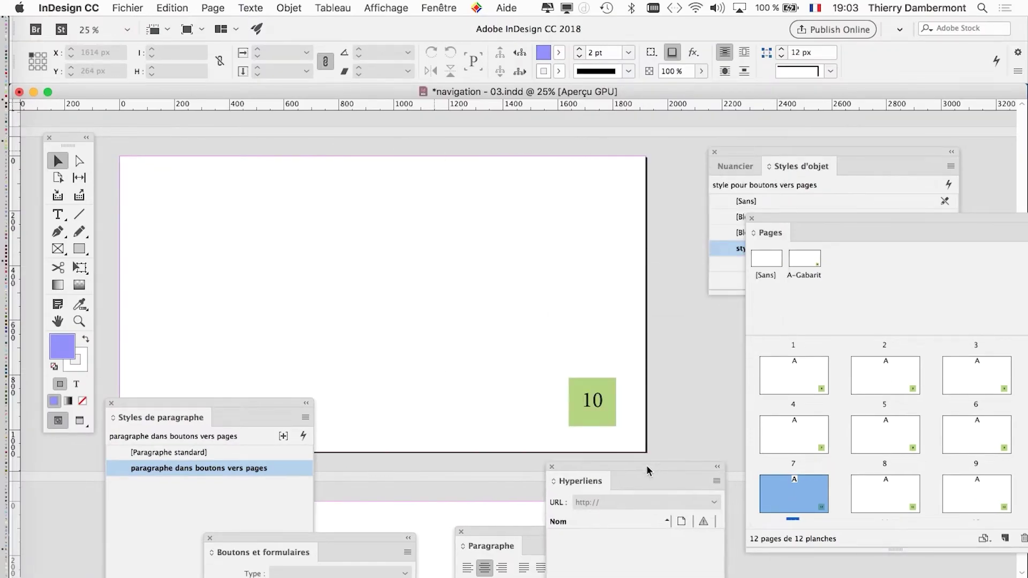
left_click(817, 369)
double_click(811, 375)
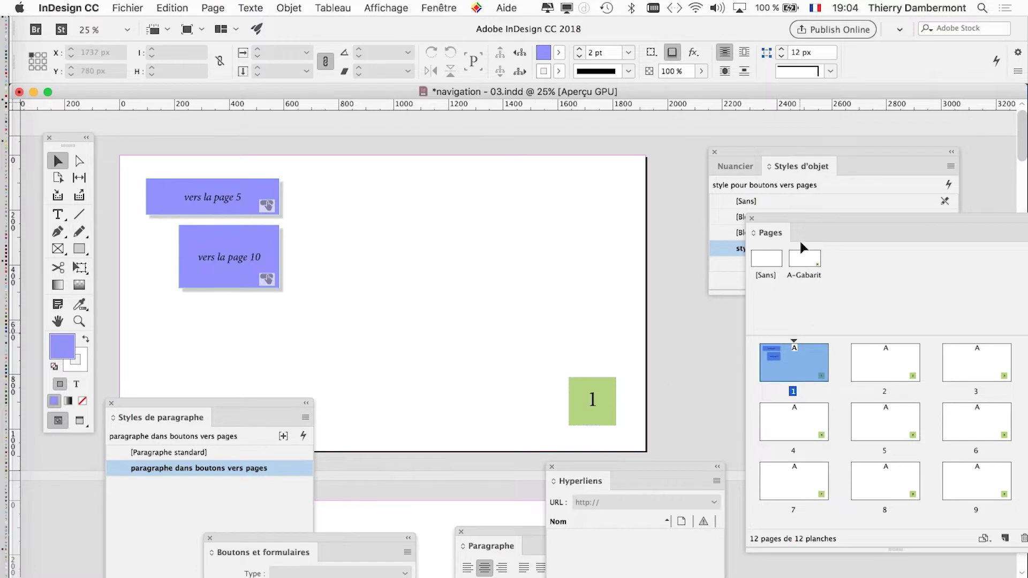
left_click_drag(791, 220, 469, 130)
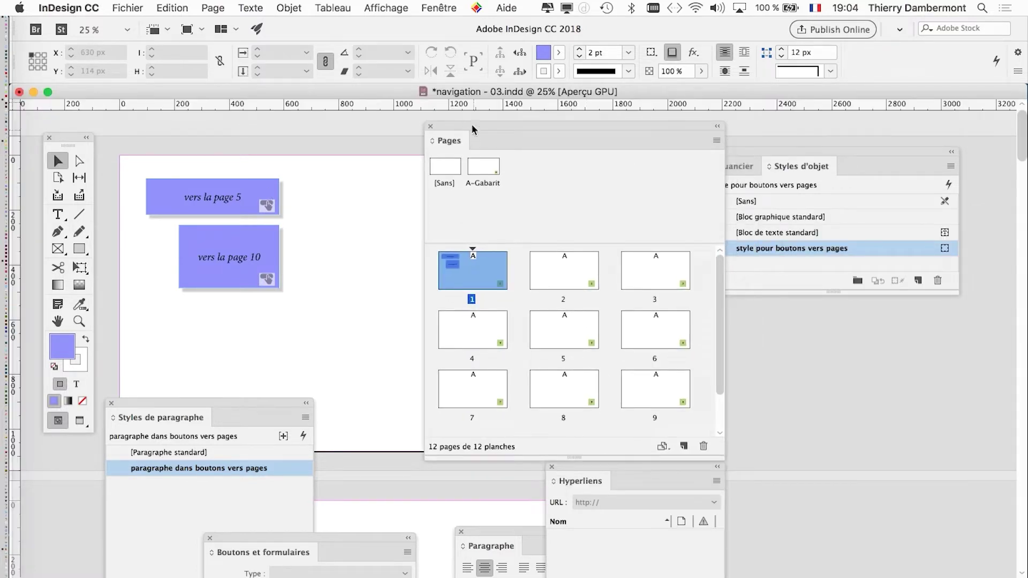
left_click_drag(471, 124, 511, 125)
Assign the "Accéder à la cible" action to the "vers la page 5" button with "Page 5" as destination
left_click(222, 196)
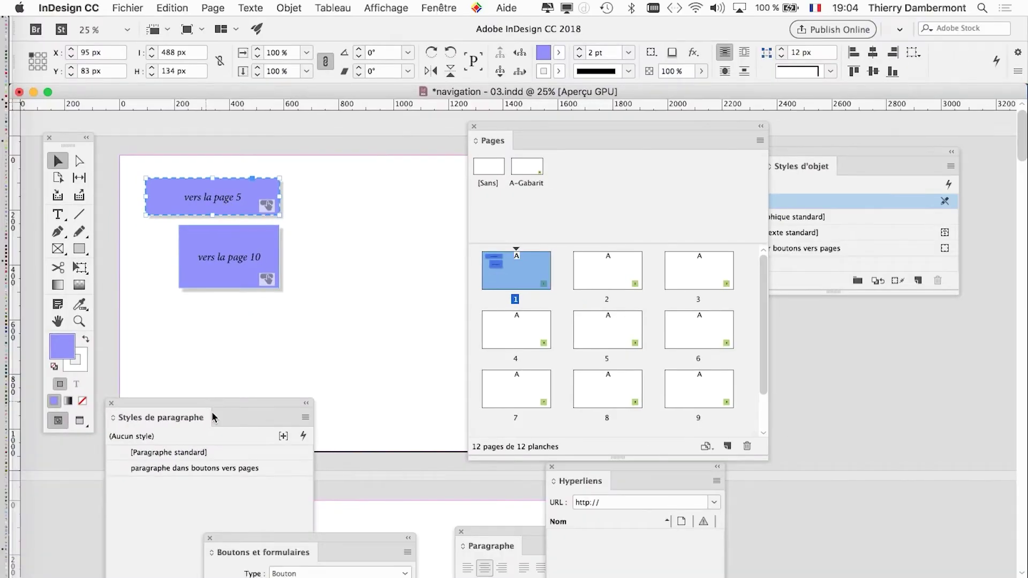
left_click_drag(272, 538, 359, 170)
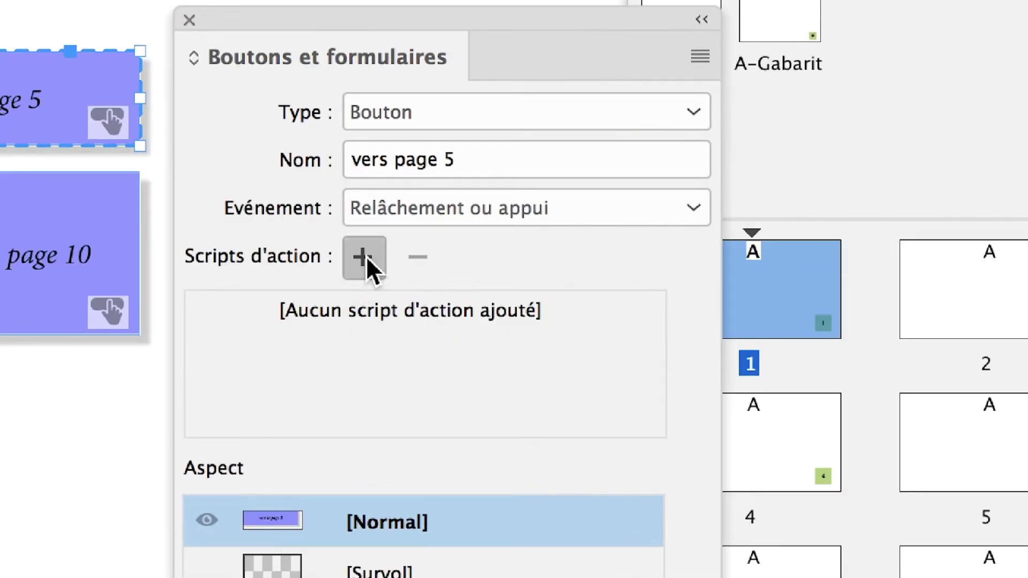
left_click(365, 257)
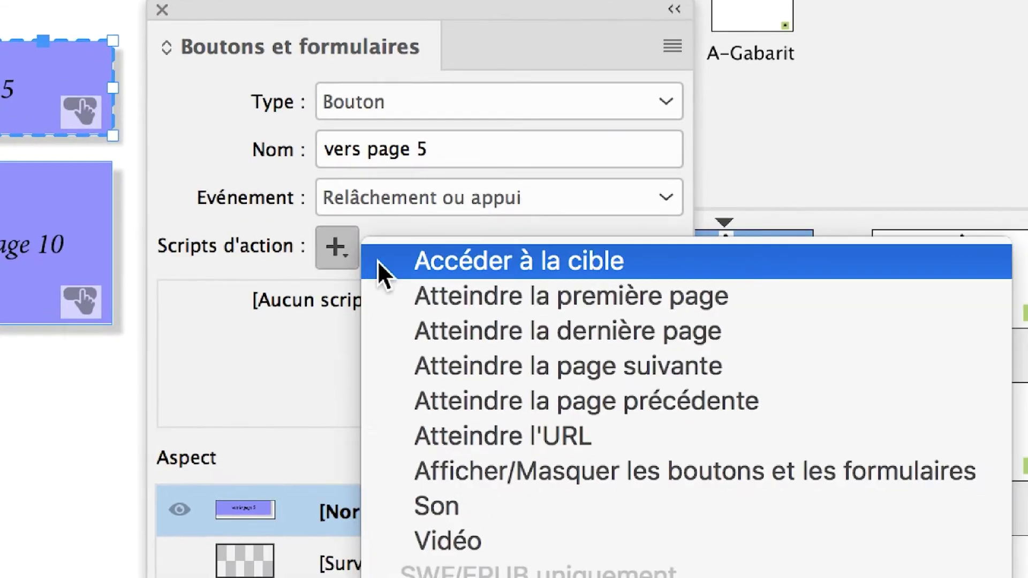
left_click(393, 262)
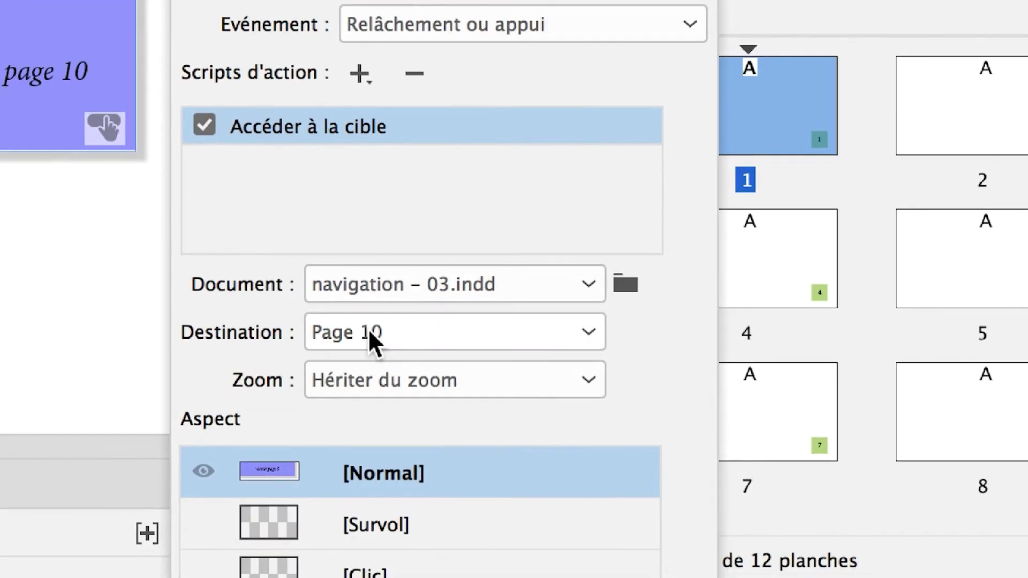
left_click(384, 359)
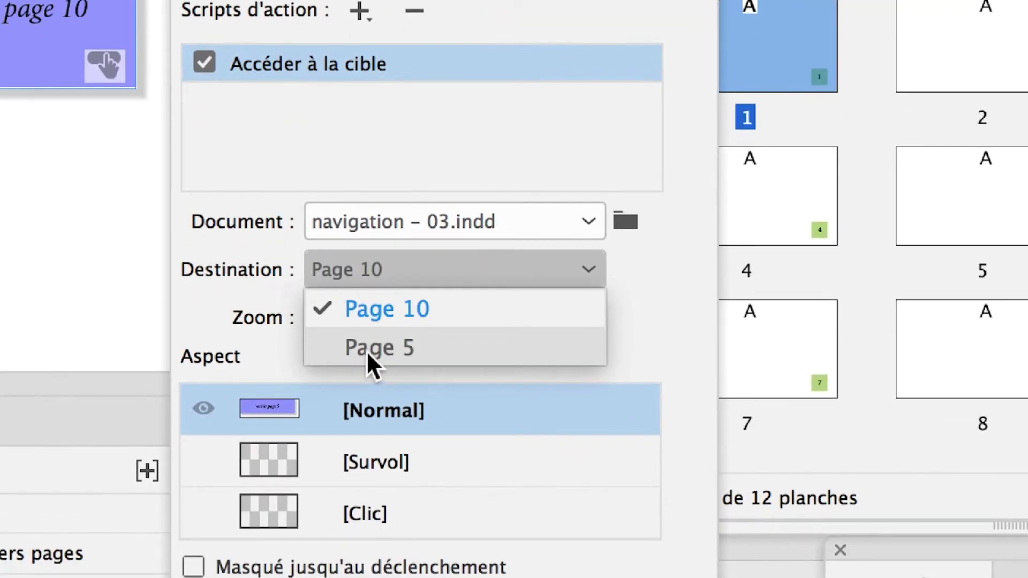
left_click(373, 415)
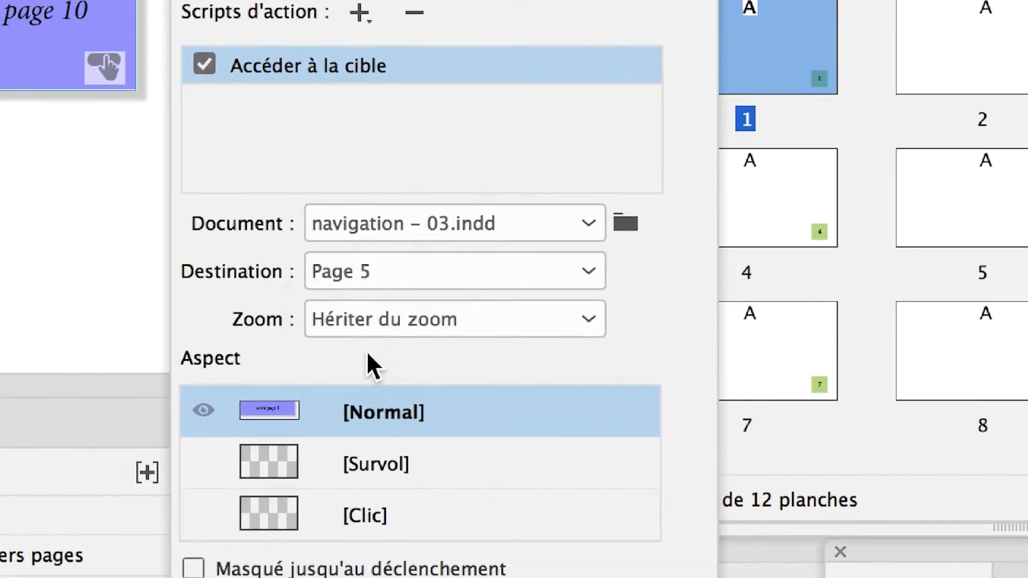
left_click(383, 273)
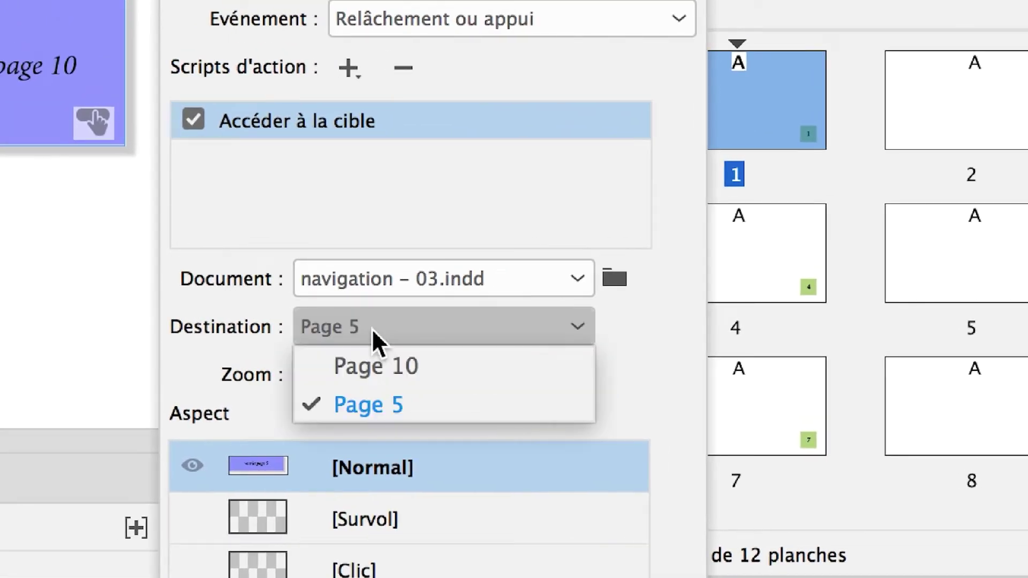
left_click(372, 403)
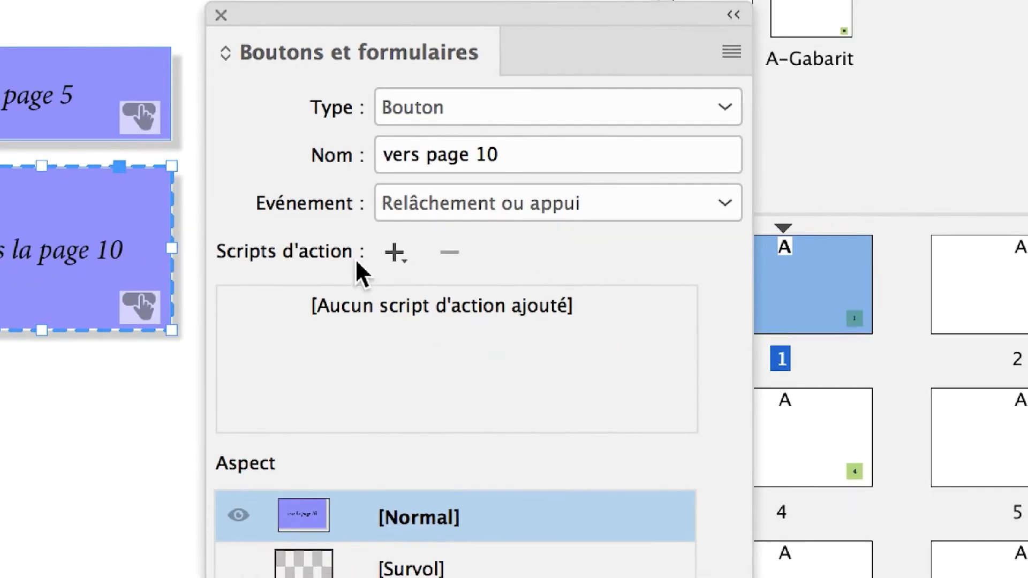
Assign the "Accéder à la cible" action to the "vers la page 10" button with destination "Page 10", and move its settings aside
left_click(602, 296)
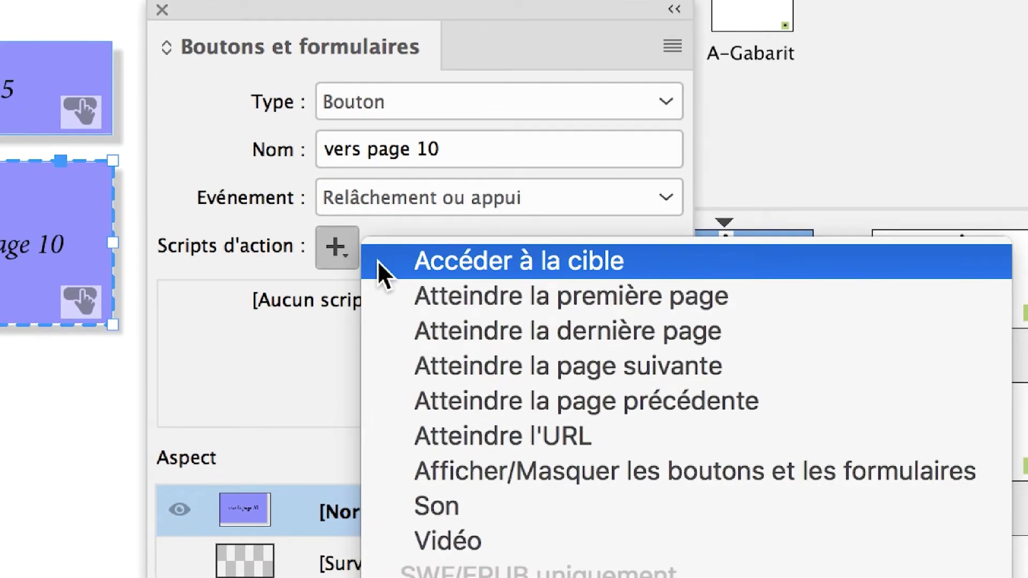
left_click(378, 260)
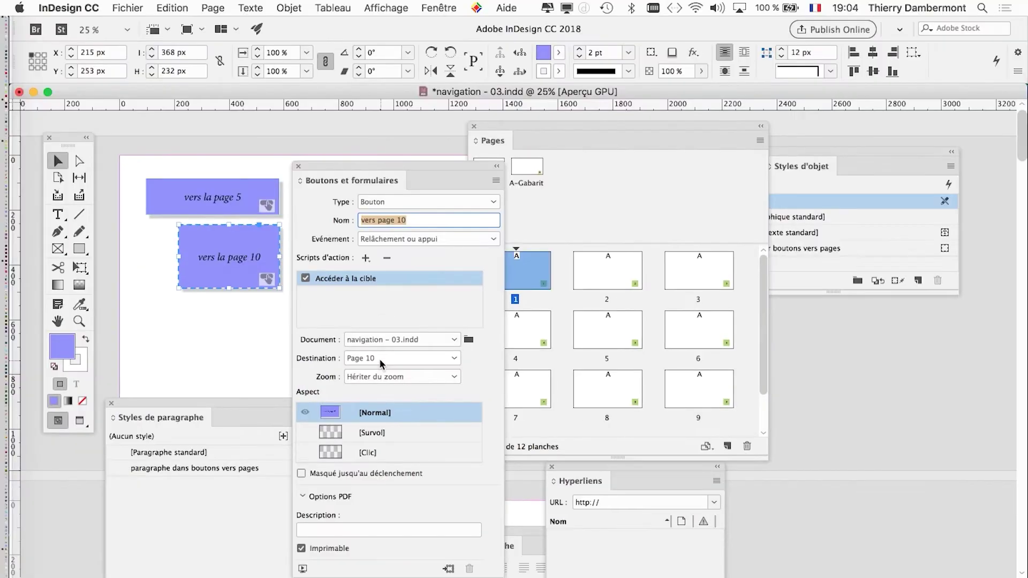
left_click_drag(381, 162, 906, 332)
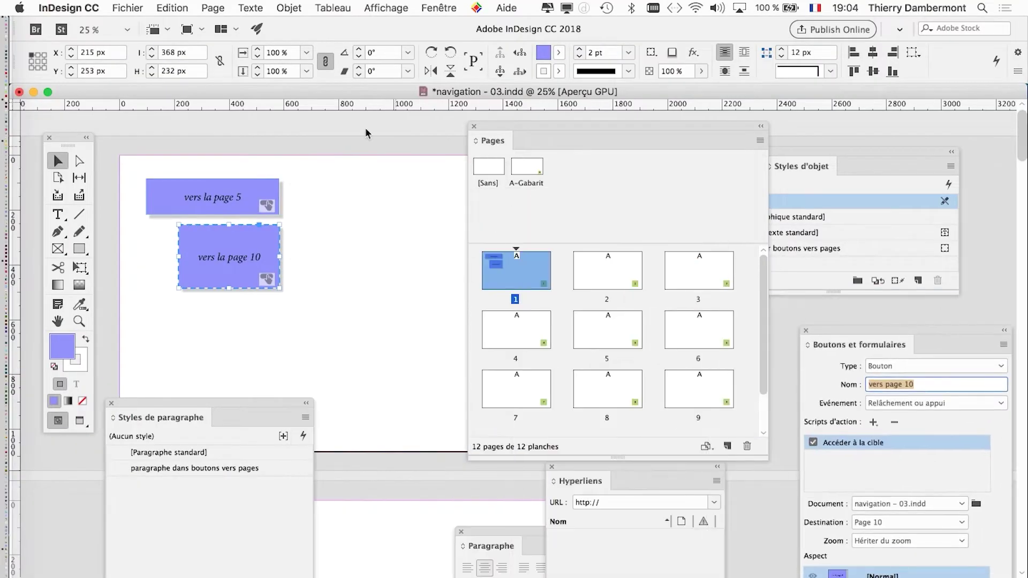
Save the document under the new name "navigation - 04.indd" in the navigation PDF folder
left_click(145, 8)
left_click(161, 114)
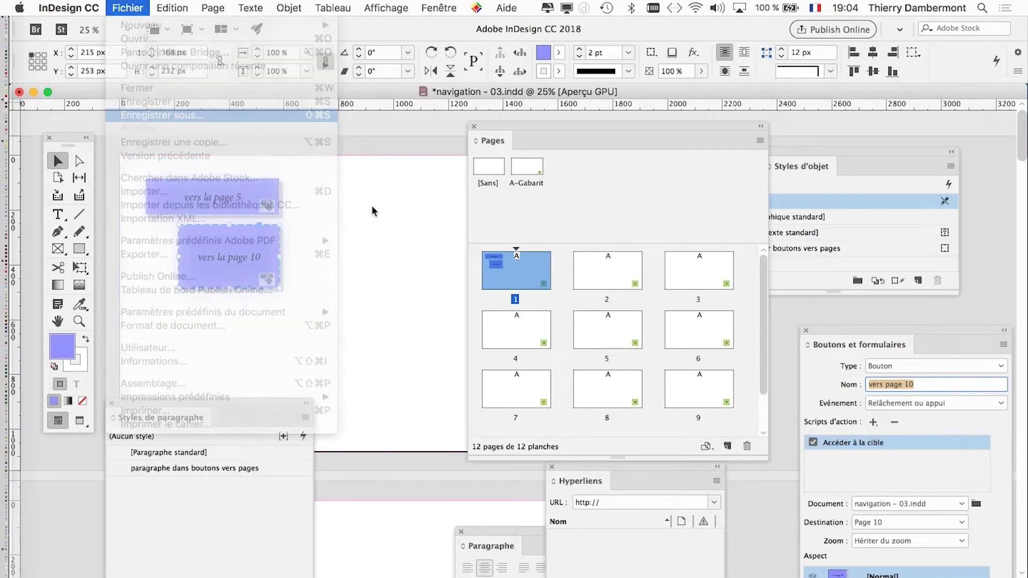
left_click(527, 114)
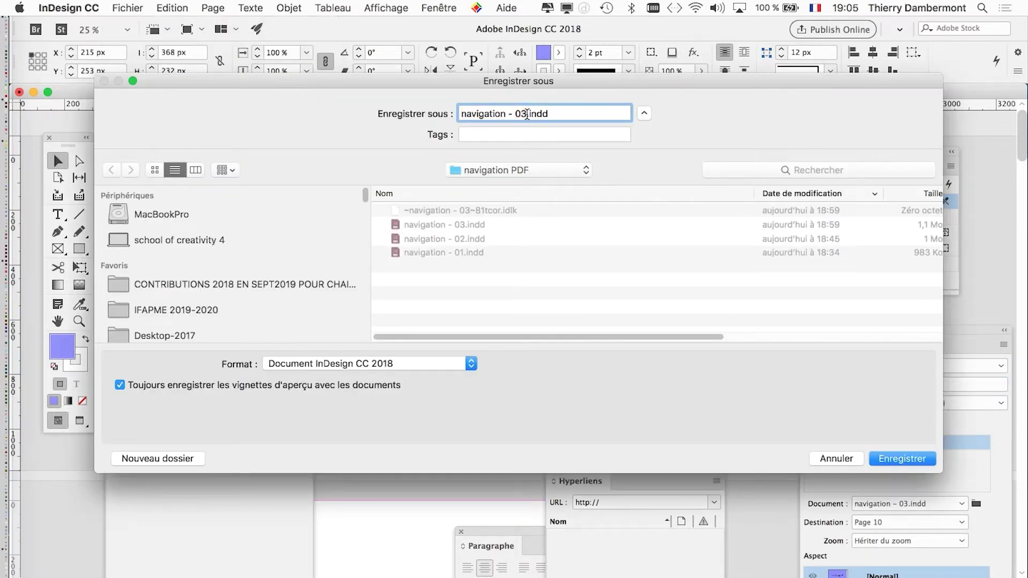
key("BackSpace")
type("4")
key("Return")
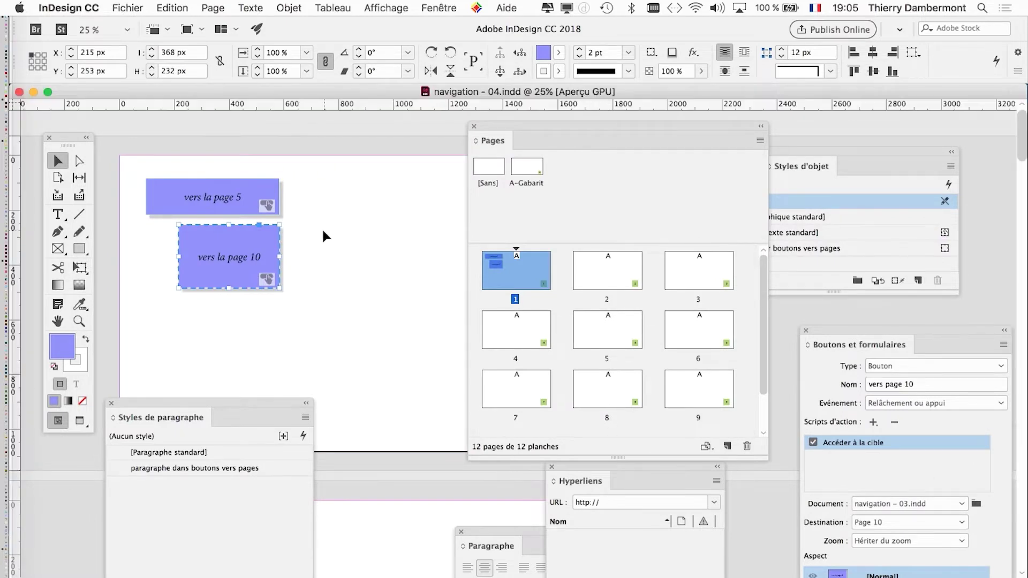
Check the action and destination assigned to each of the "vers la page 5" and "vers la page 10" buttons
left_click(271, 190)
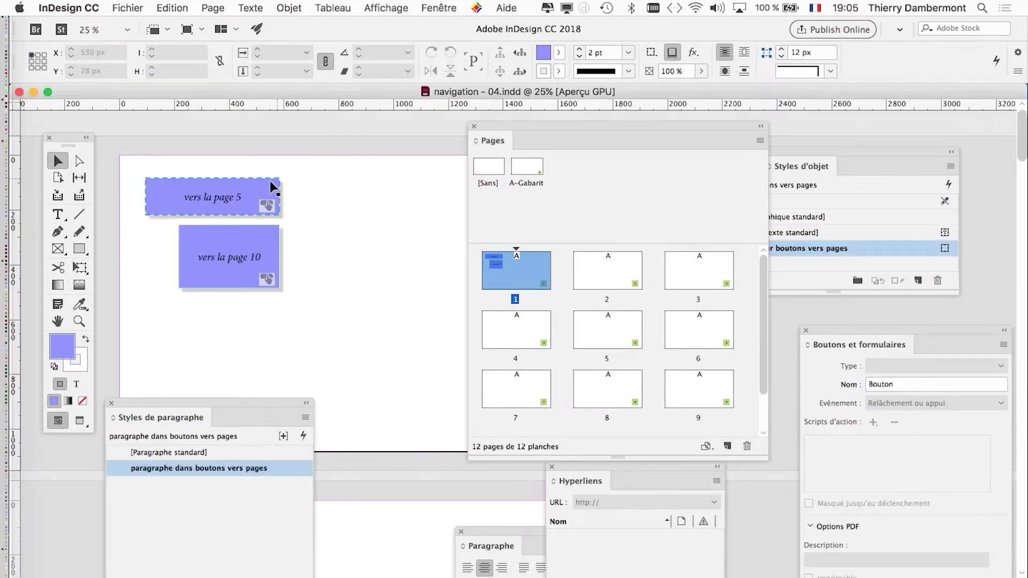
left_click(245, 248)
left_click(237, 201)
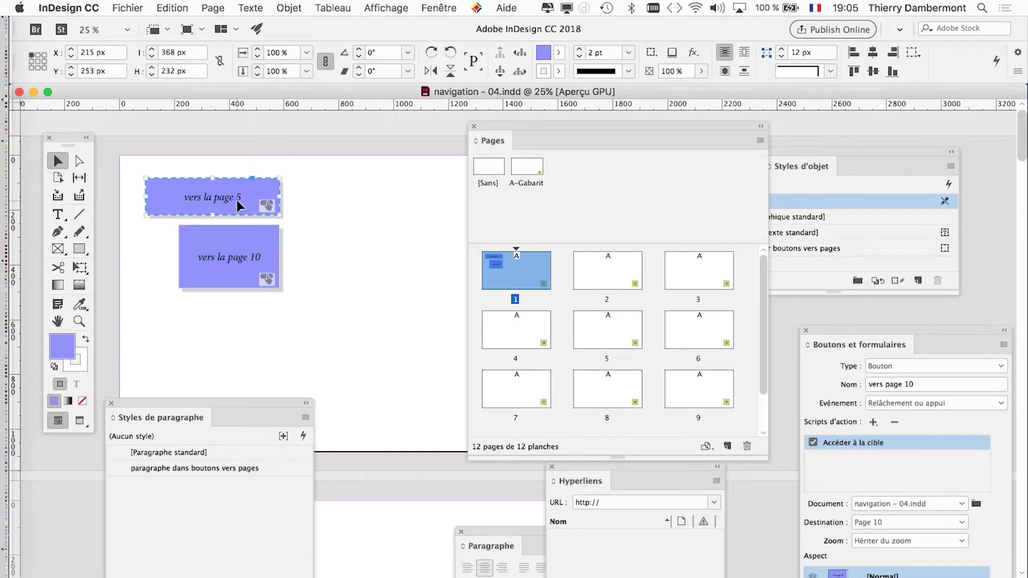
left_click(241, 257)
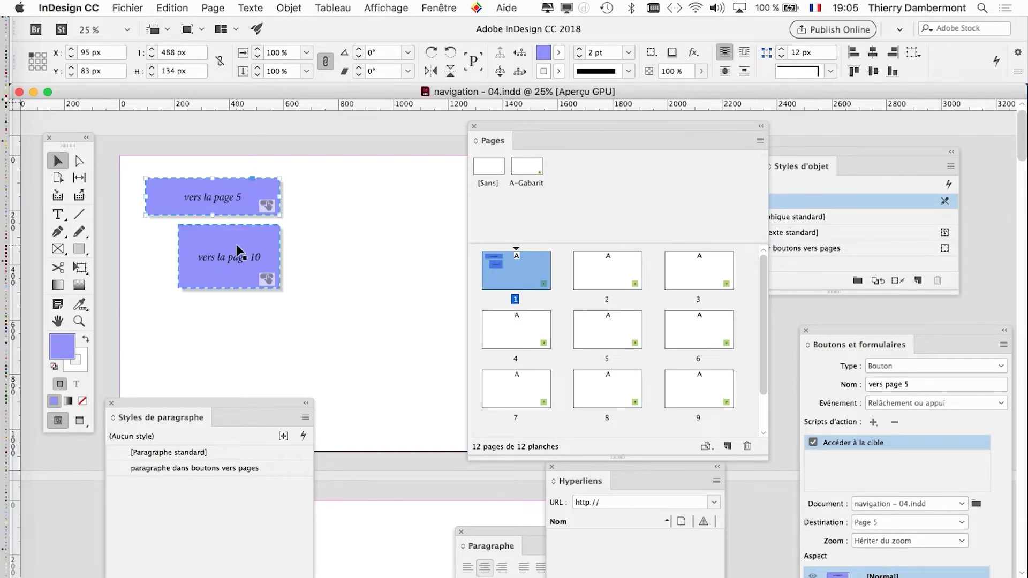
left_click(240, 199)
left_click(341, 226)
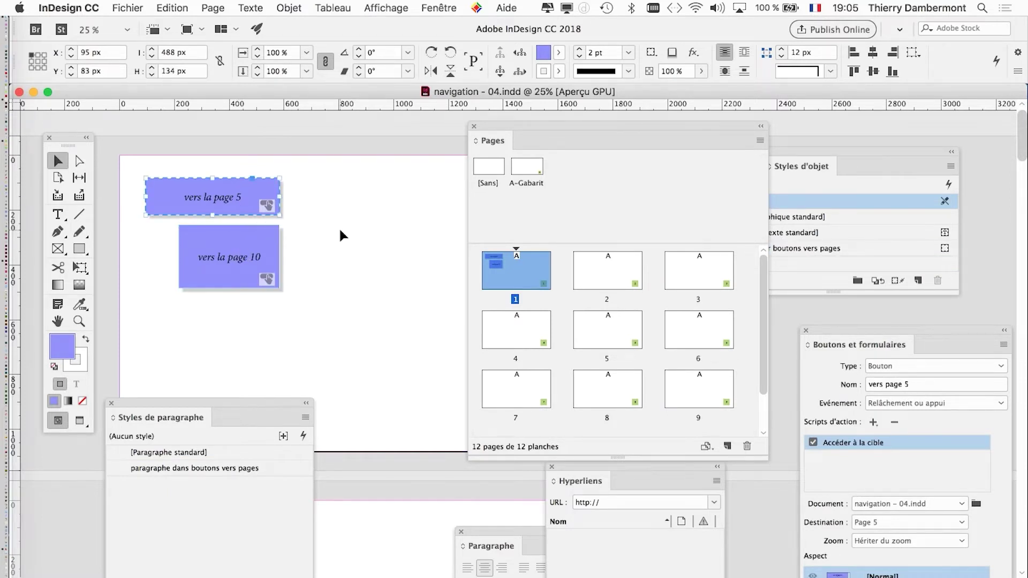
Show the EPUB interactivity preview, move it beside the tools and enlarge it over most of the workspace
left_click(438, 7)
mouse_move(490, 266)
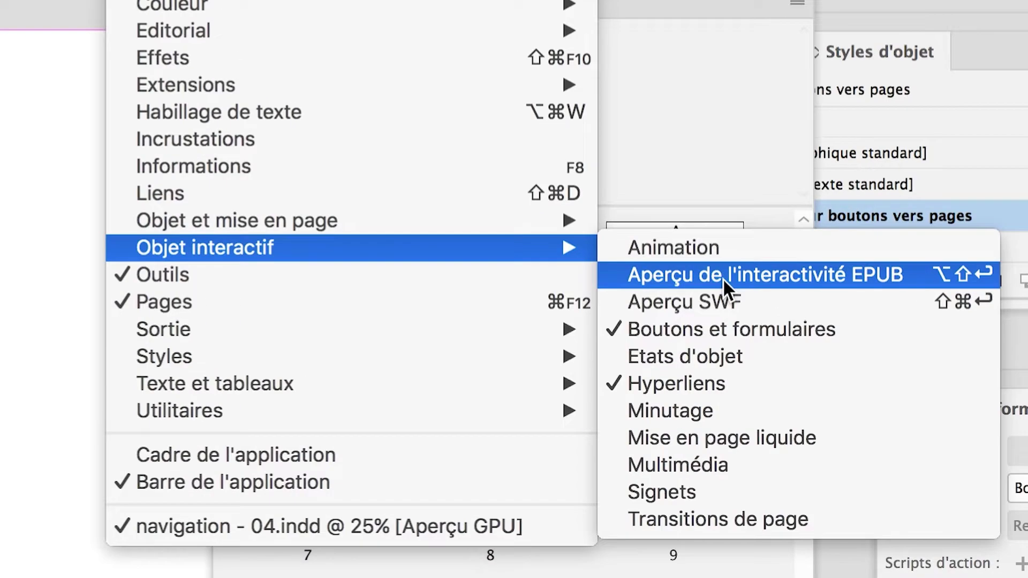
left_click(723, 278)
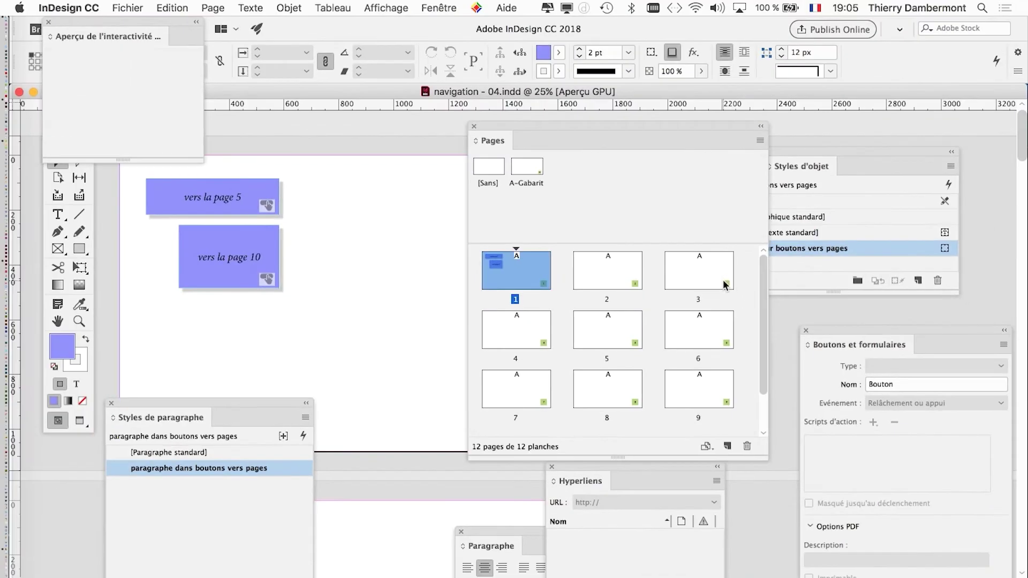
left_click_drag(99, 24, 163, 117)
left_click_drag(266, 256, 877, 537)
left_click(160, 563)
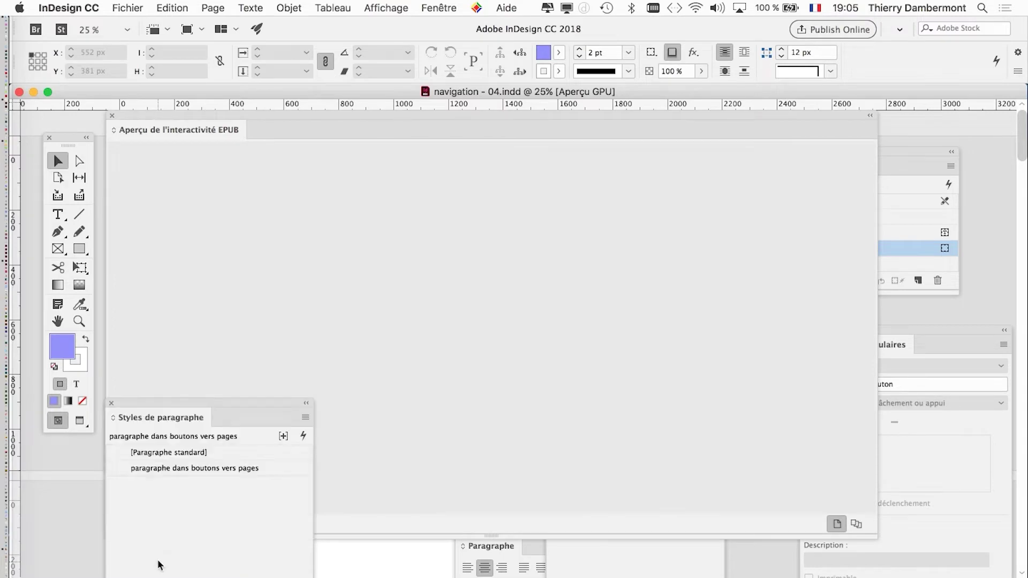
Play the EPUB interactivity preview of the first page and close the preview
left_click(112, 527)
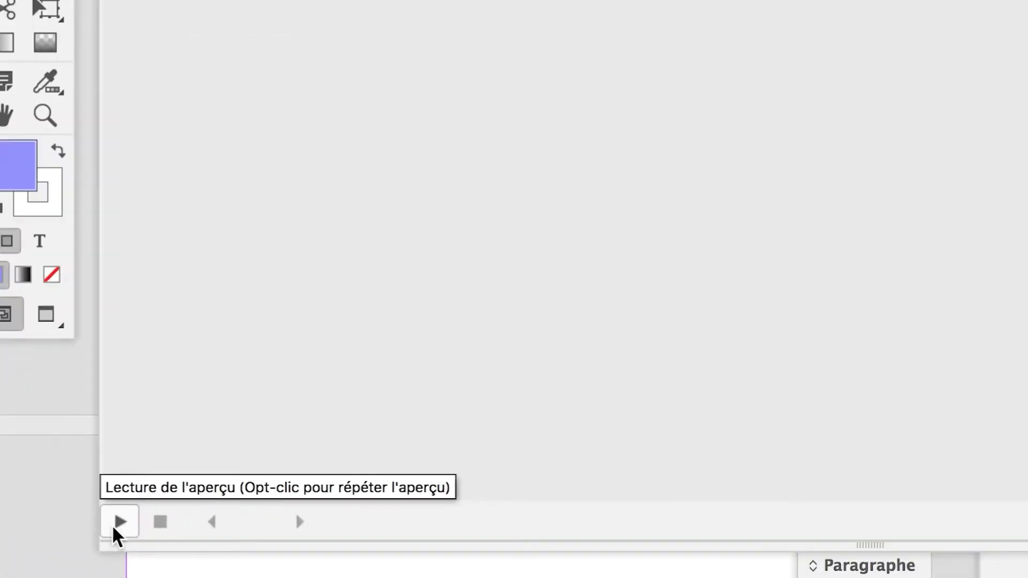
left_click(114, 528)
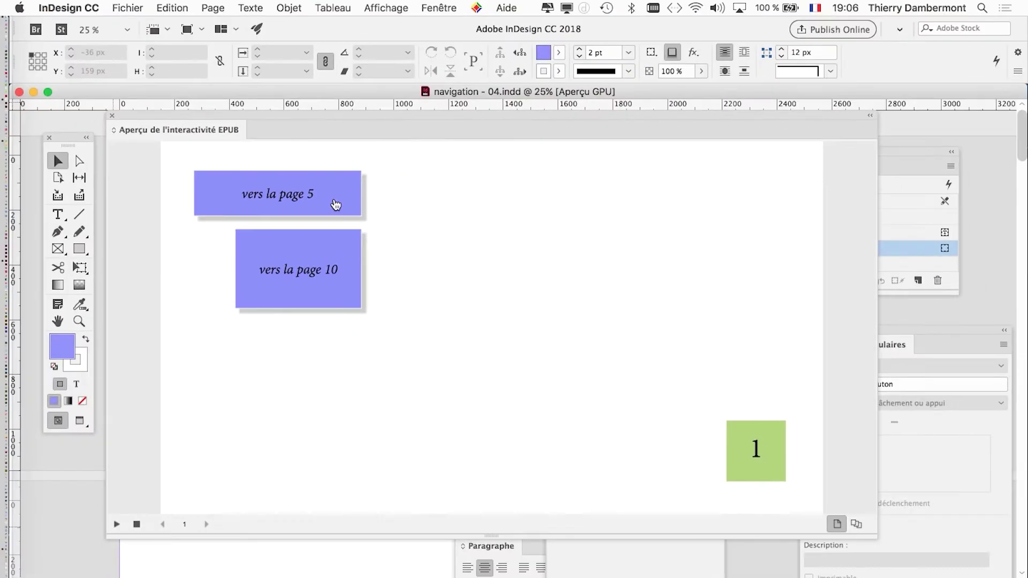
left_click(111, 115)
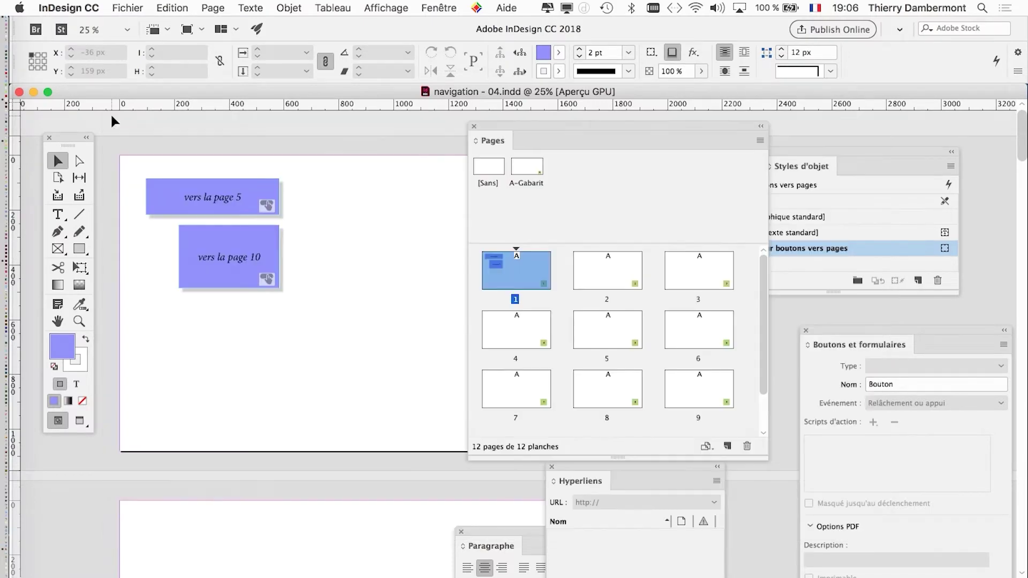
Export all pages as an interactive Adobe PDF named navigation - 04.pdf in the navigation PDF folder
left_click(129, 8)
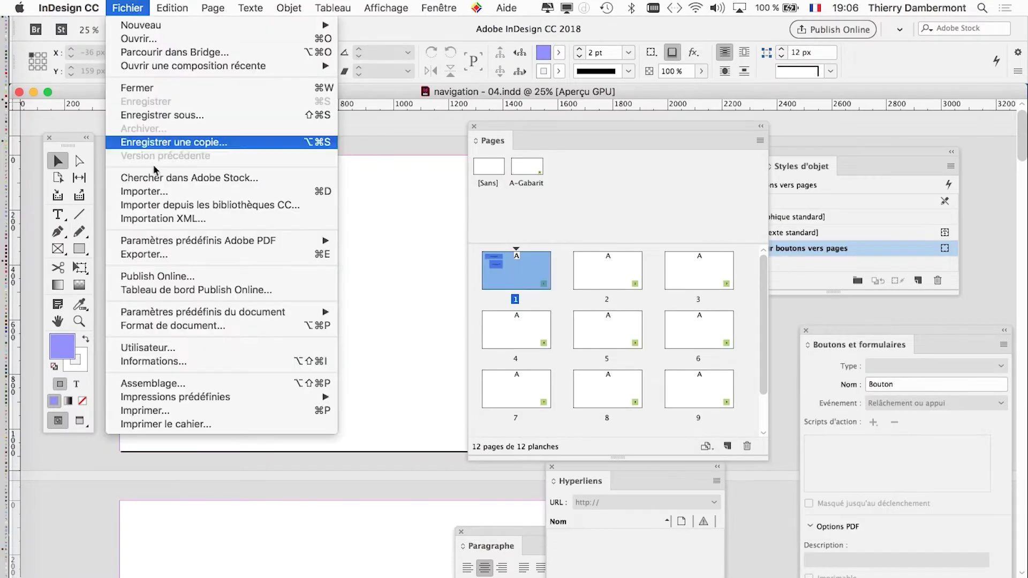
left_click(164, 253)
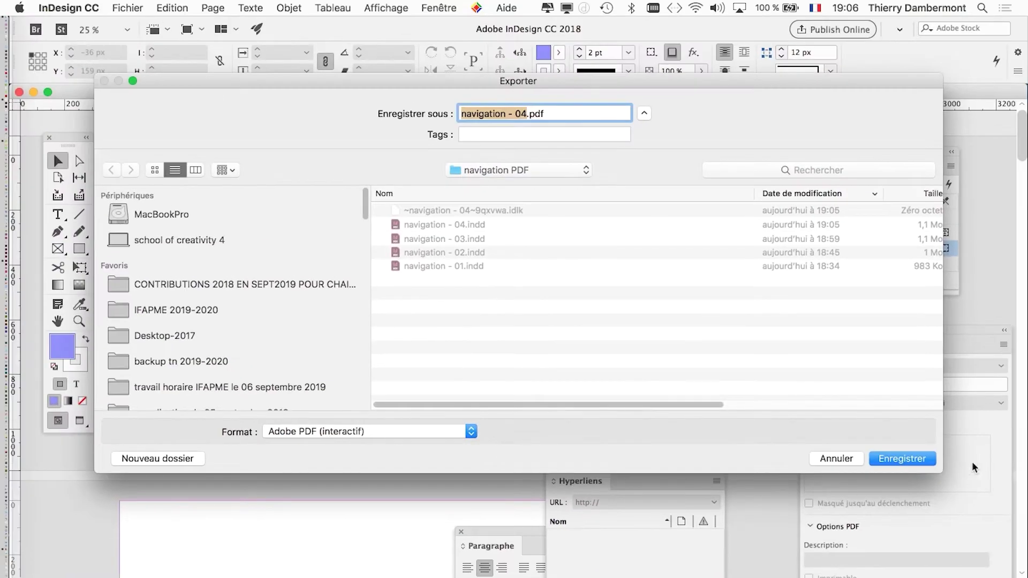
left_click(920, 462)
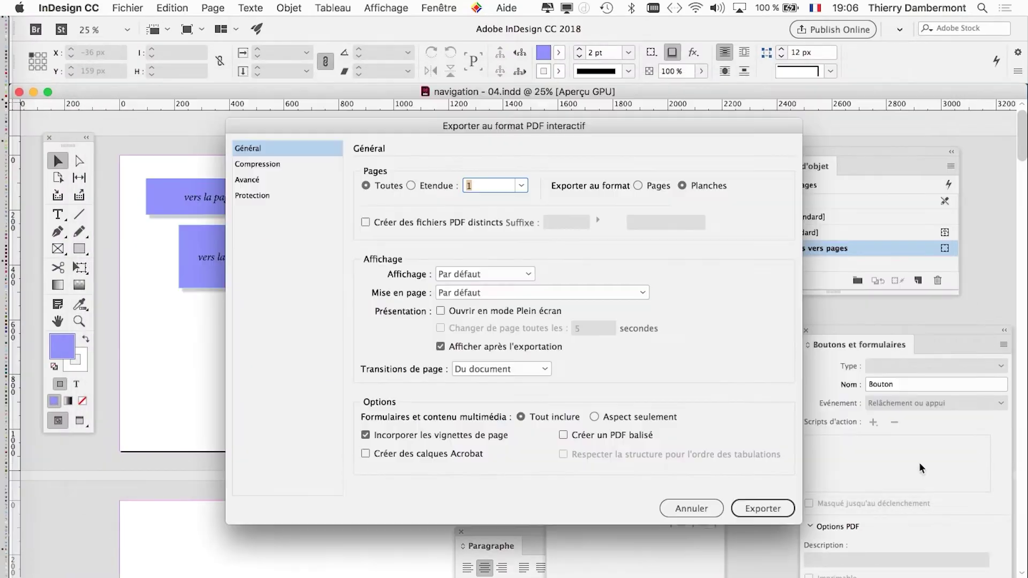
left_click(760, 509)
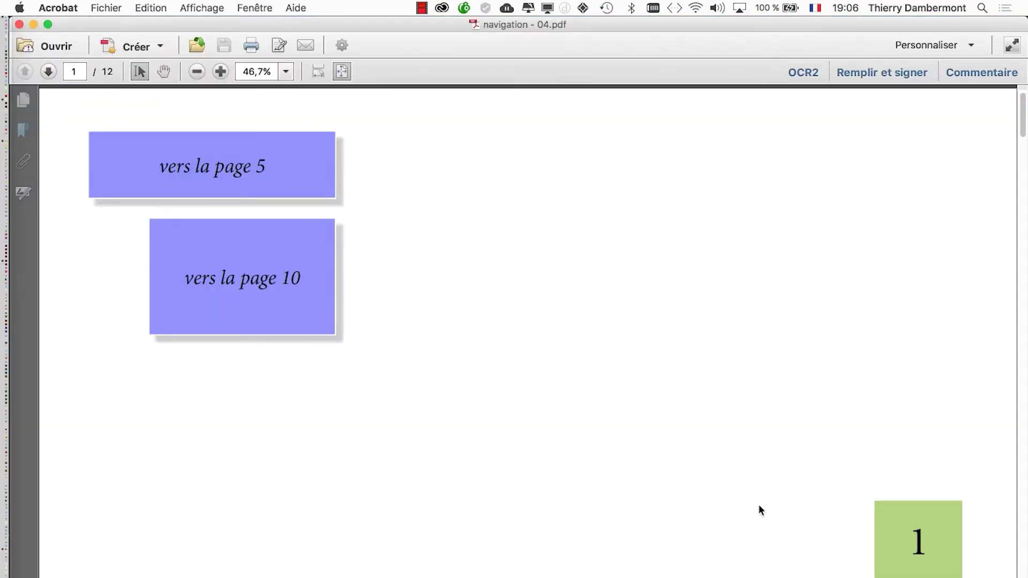
Test the "vers la page 5" button in the exported PDF and return to page 1
left_click(228, 161)
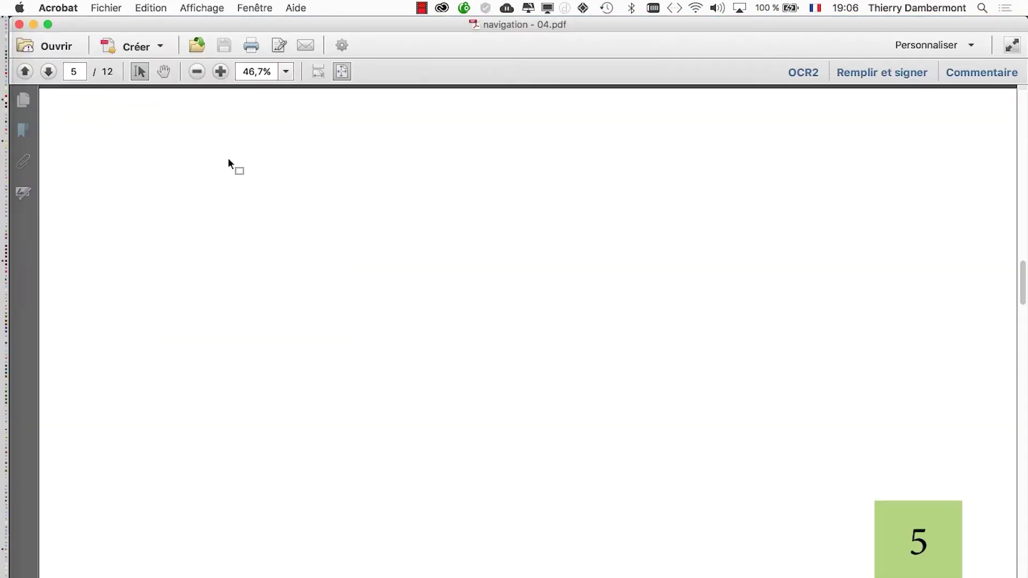
left_click(28, 72)
left_click(28, 73)
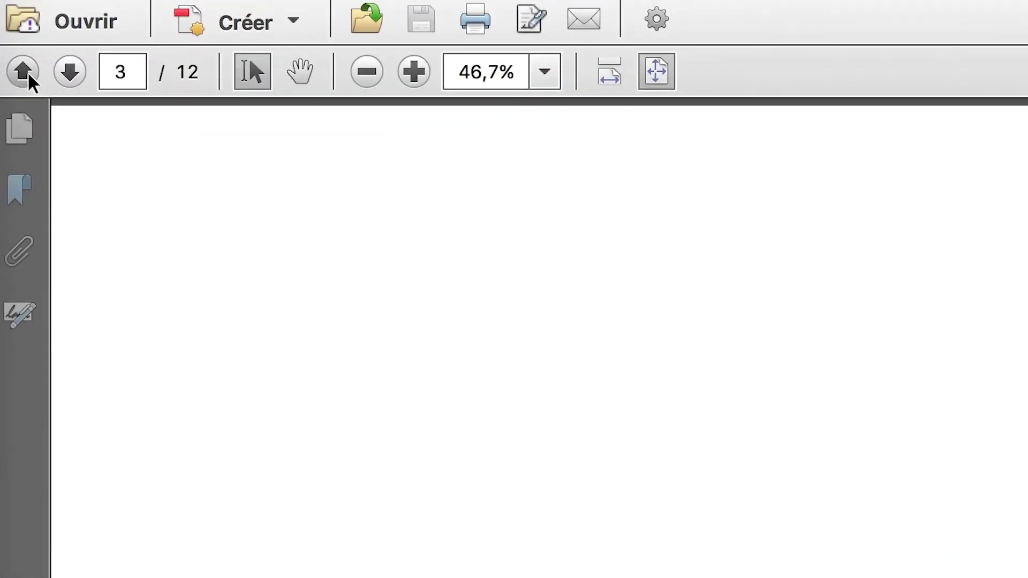
left_click(27, 72)
left_click(27, 72)
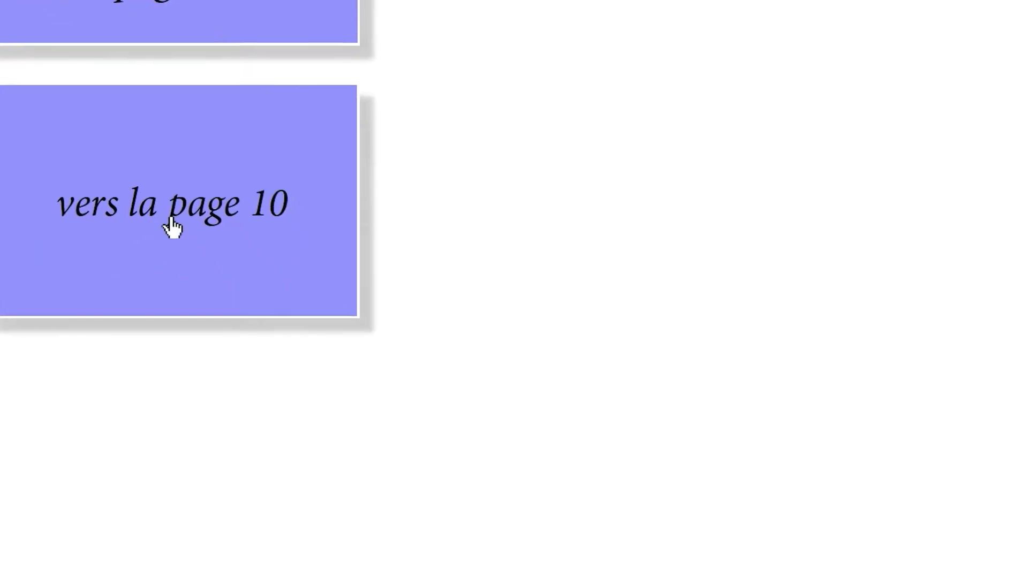
Test the "vers la page 10" button in the PDF and go back to page 1
left_click(173, 228)
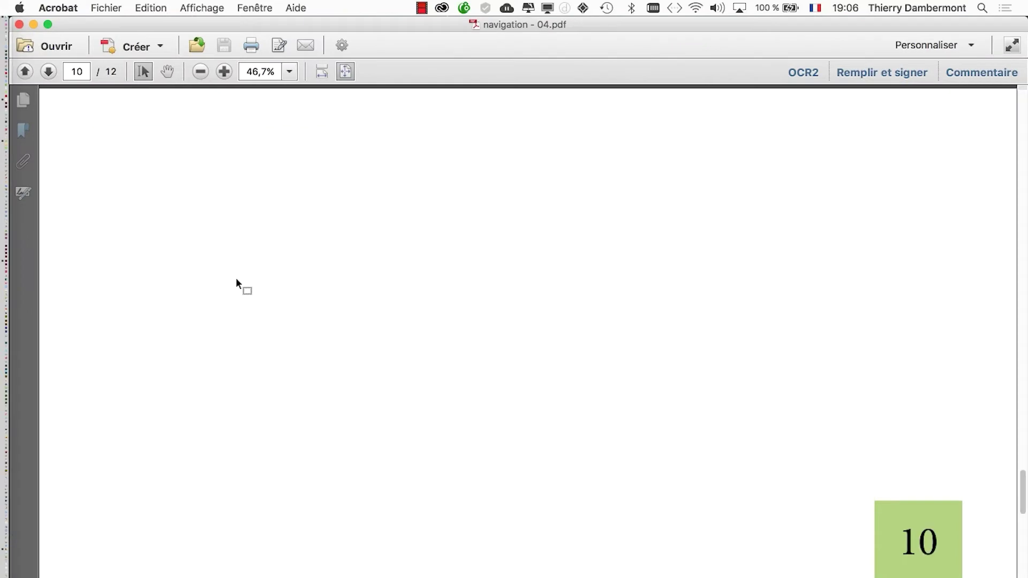
left_click(28, 73)
left_click(27, 73)
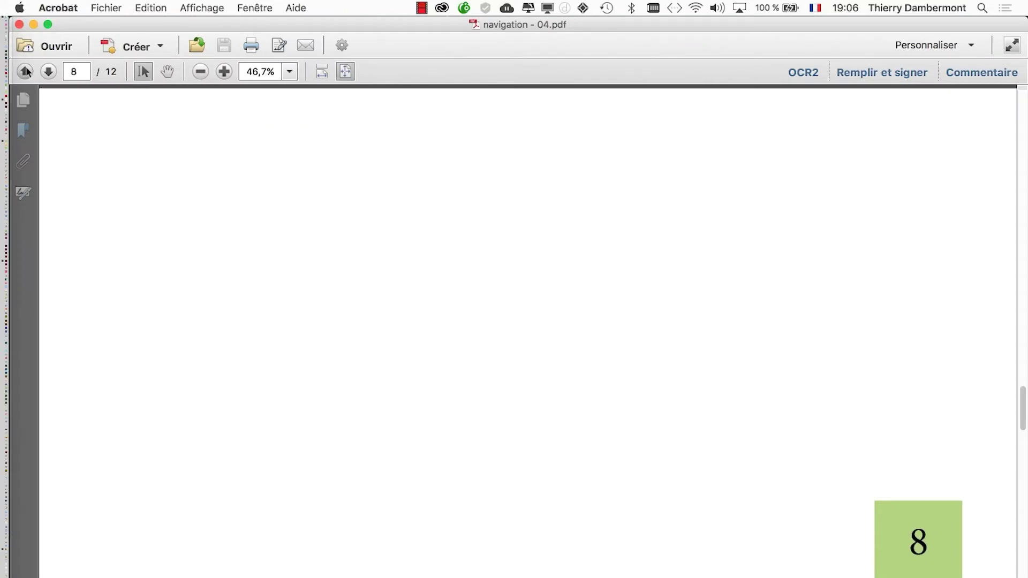
left_click(27, 72)
left_click(27, 72)
left_click(27, 72)
left_click(28, 73)
left_click(28, 72)
left_click(27, 72)
left_click(27, 72)
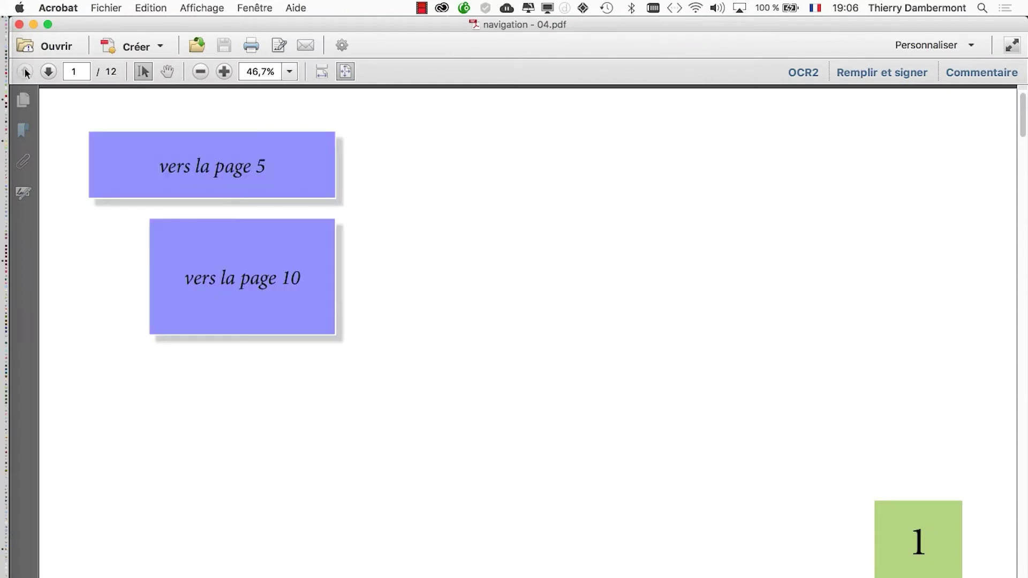
Test the "vers la page 5" button a second time and page back to page 1
left_click(184, 167)
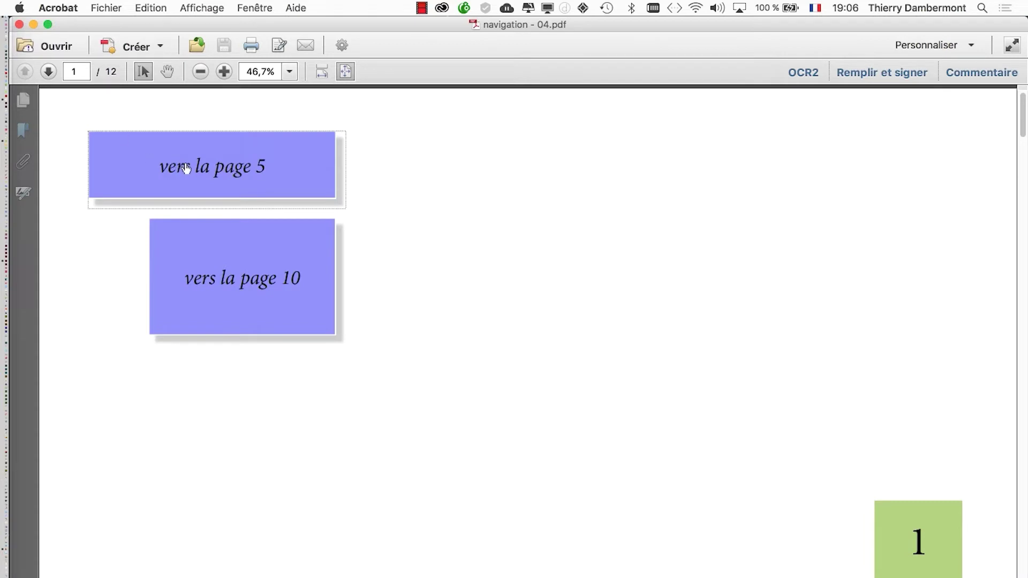
left_click(25, 72)
left_click(25, 71)
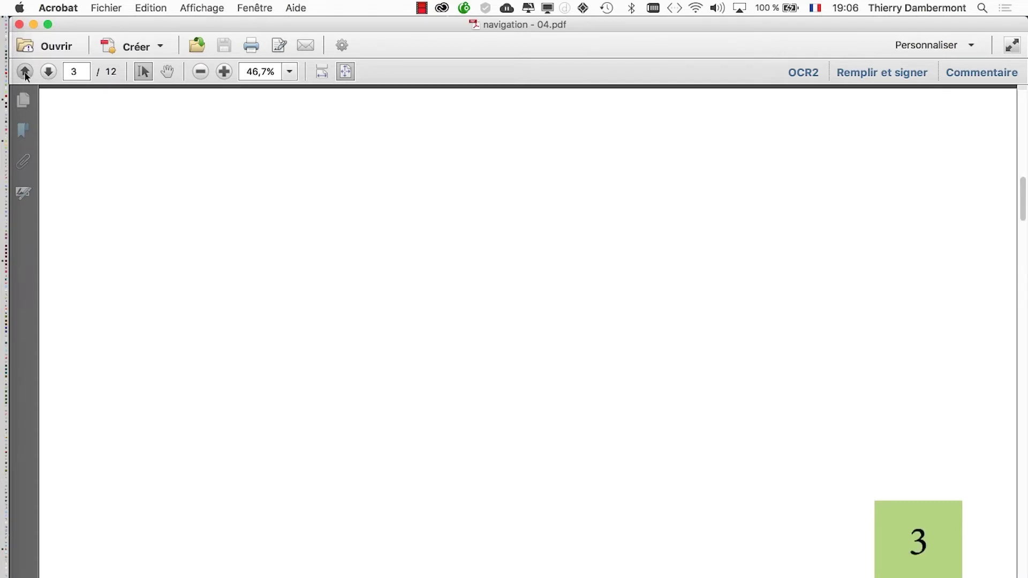
left_click(25, 71)
left_click(24, 71)
Test the "vers la page 10" button again, page back to page 1 and close the PDF
left_click(245, 291)
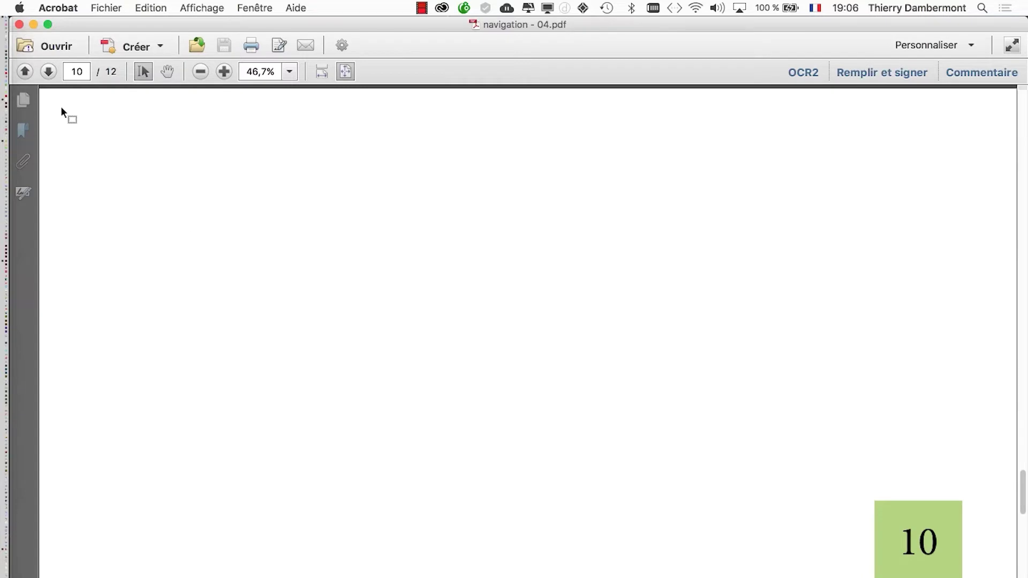
left_click(24, 71)
left_click(24, 71)
left_click(24, 71)
left_click(24, 71)
left_click(24, 71)
left_click(24, 72)
left_click(25, 71)
left_click(24, 71)
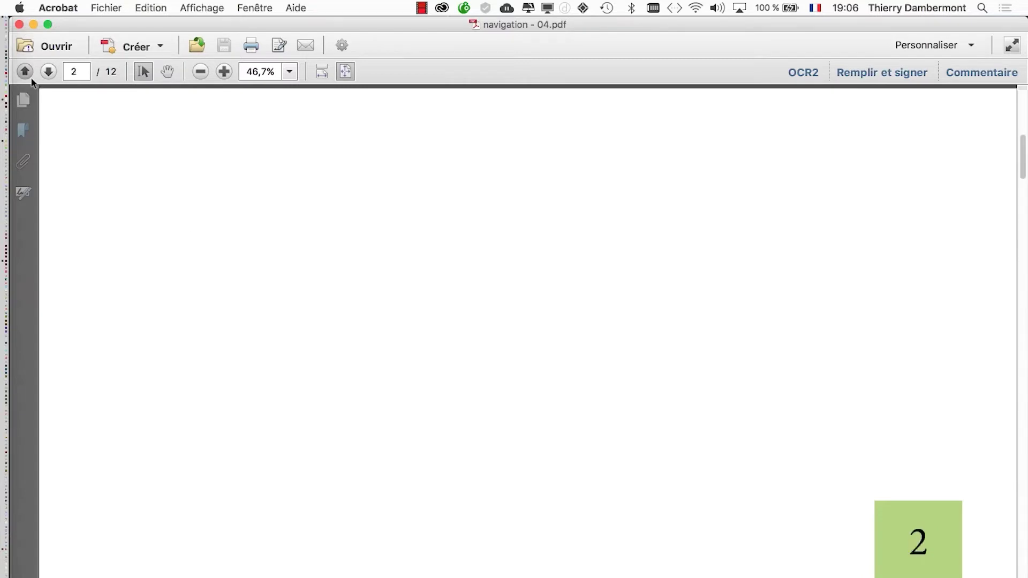
left_click(24, 71)
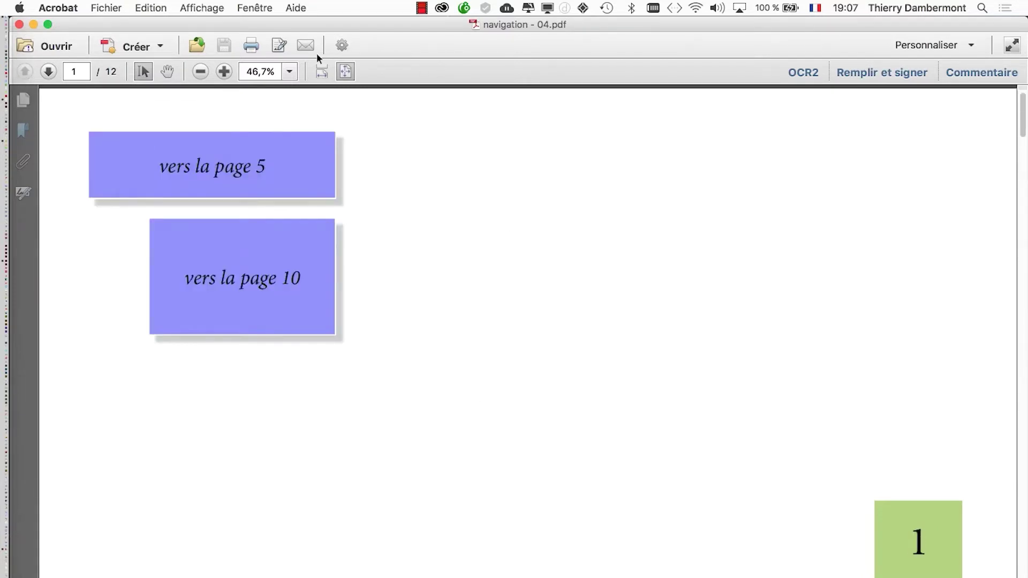
left_click(18, 24)
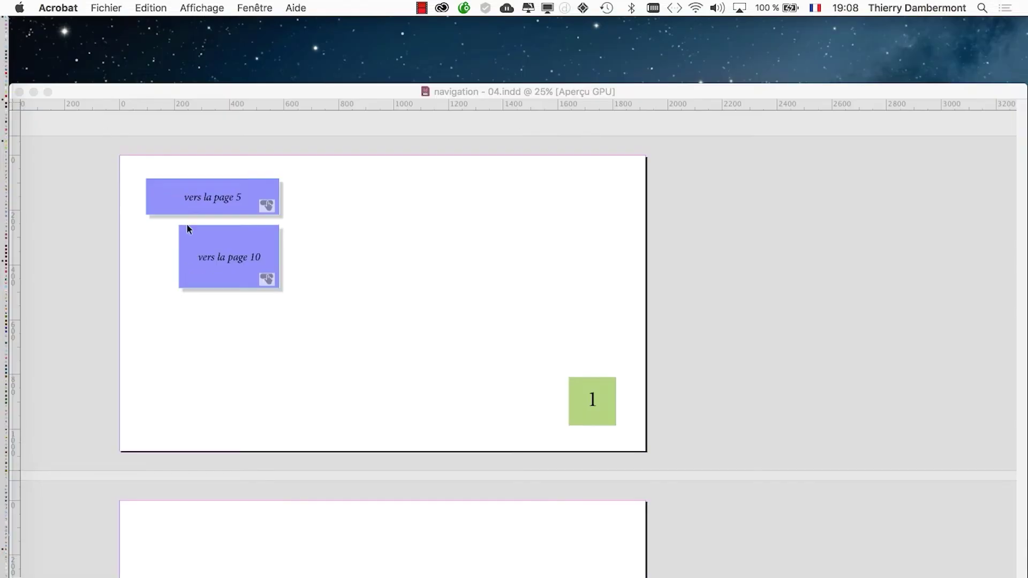
Switch back to InDesign and create a hyperlink destination of type Page named Page 1, targeting page 1 with Fixe zoom
left_click(220, 119)
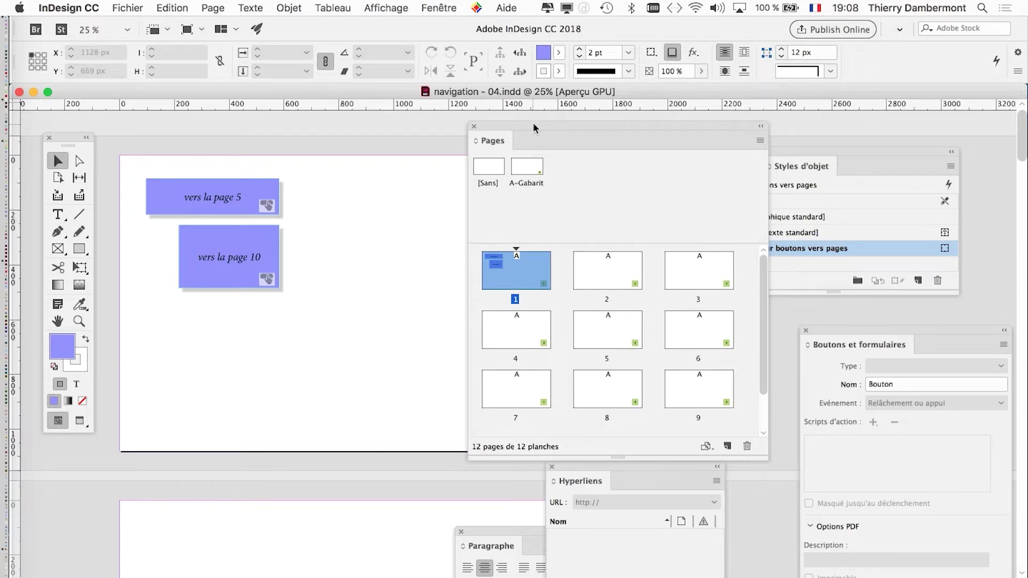
left_click_drag(533, 127, 673, 124)
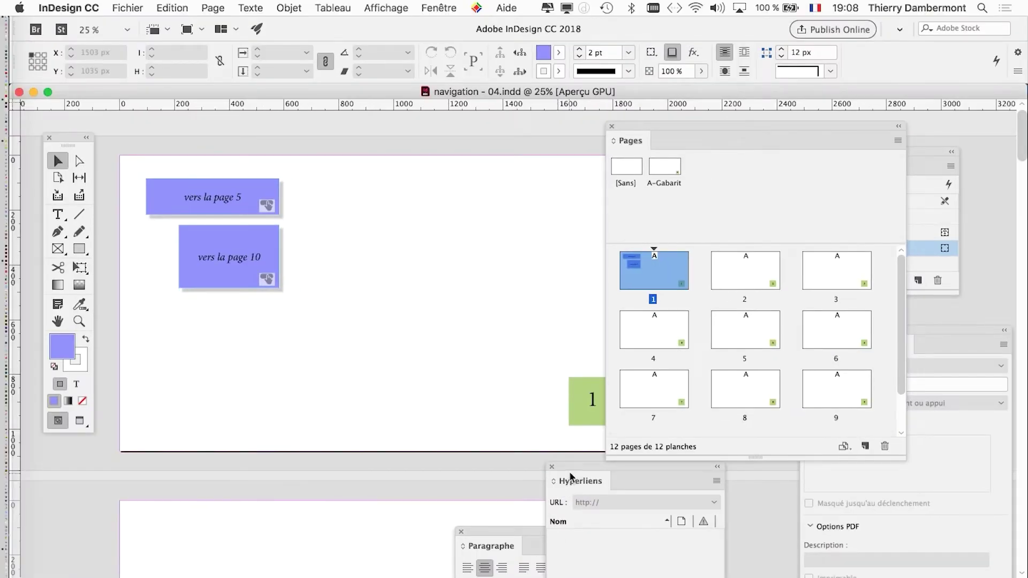
left_click_drag(570, 471, 352, 177)
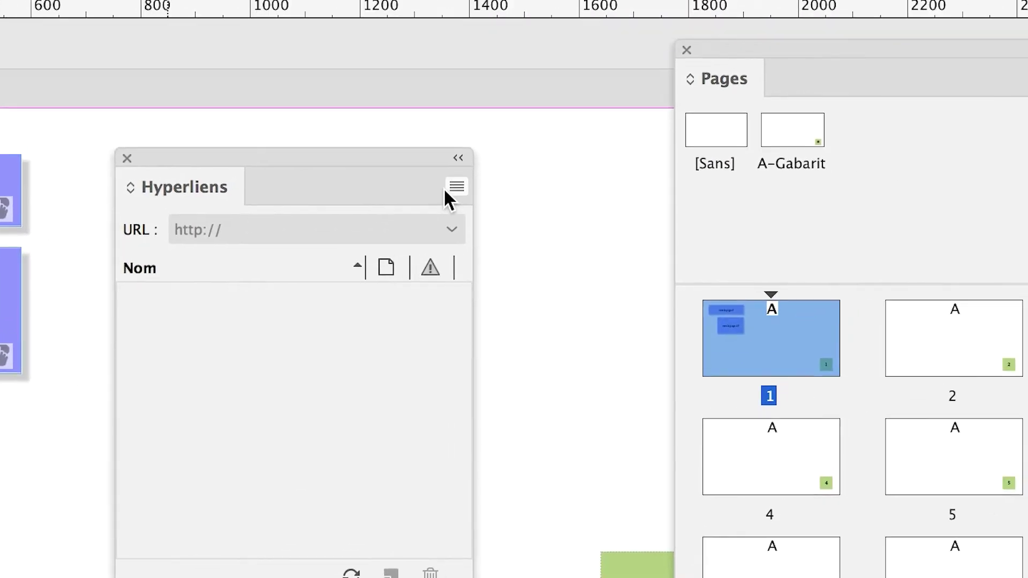
left_click(512, 184)
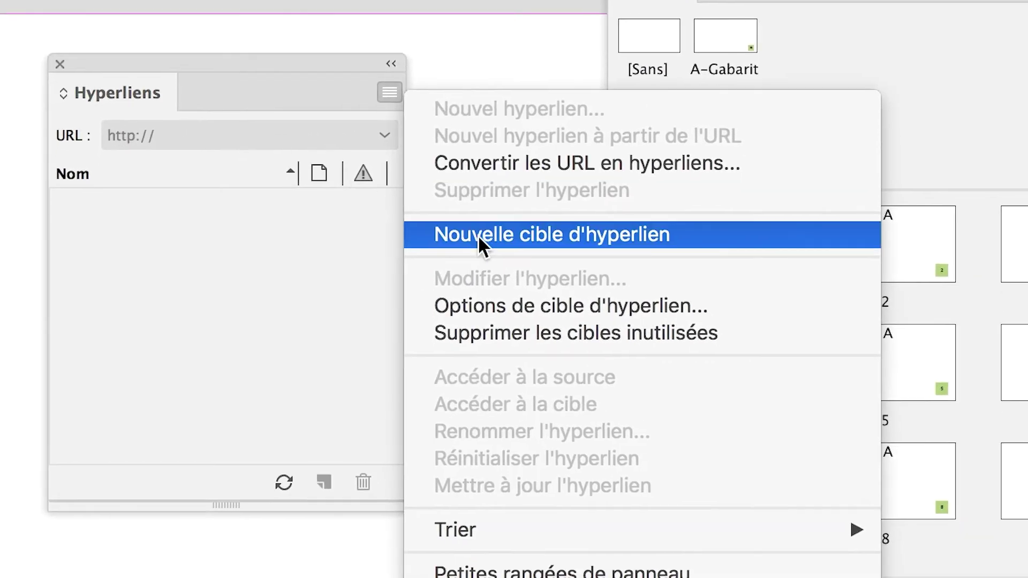
left_click(478, 242)
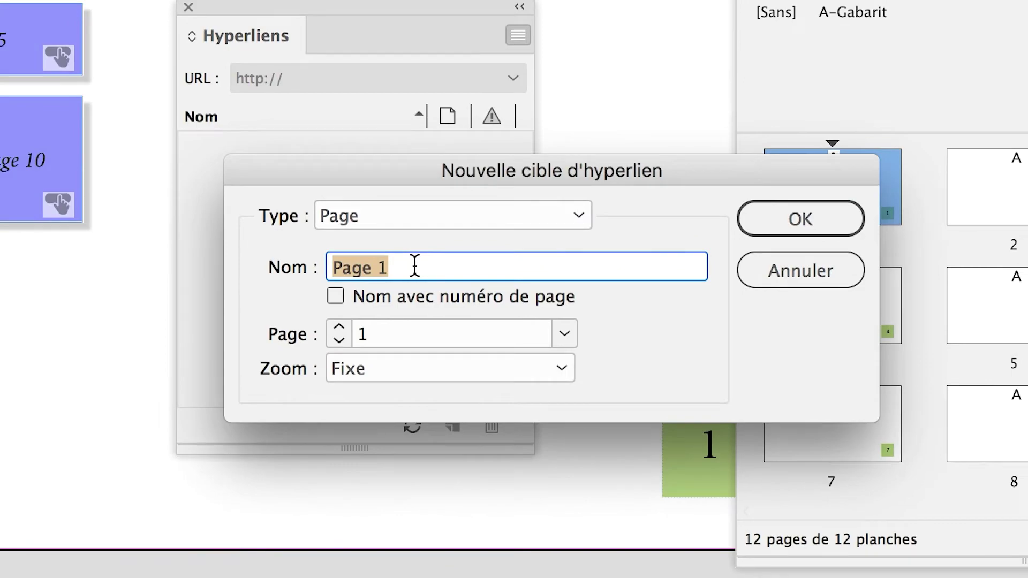
left_click(752, 221)
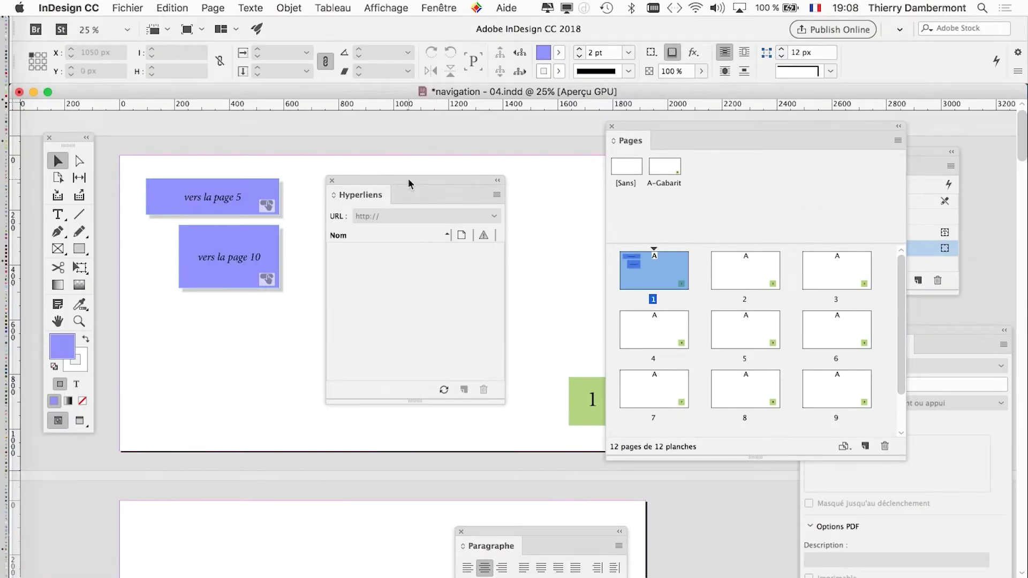
Display the A-Gabarit master page and clear the space around it by moving the Pages and Hyperliens panels and closing Boutons et formulaires
left_click_drag(408, 181, 117, 463)
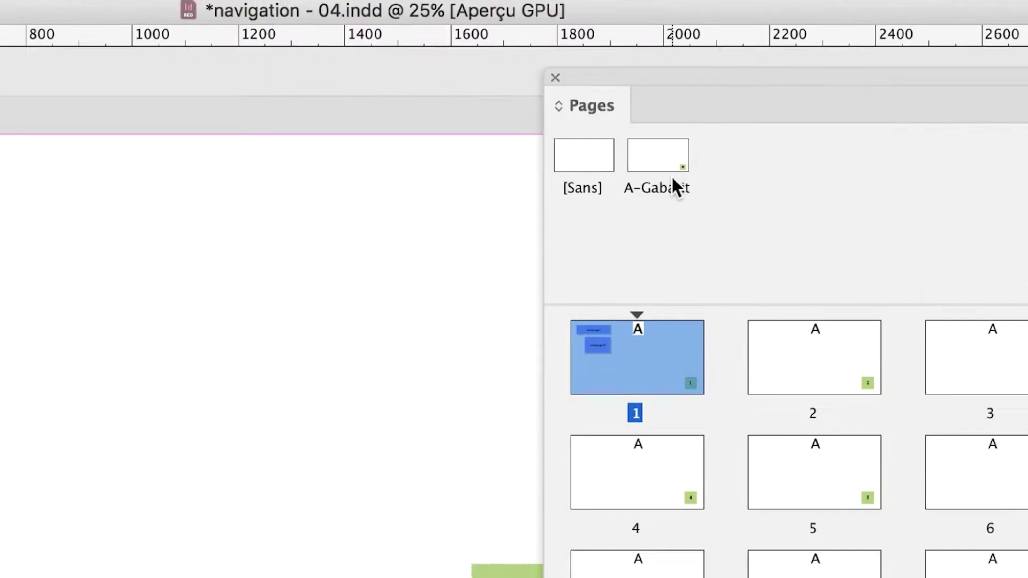
left_click(671, 169)
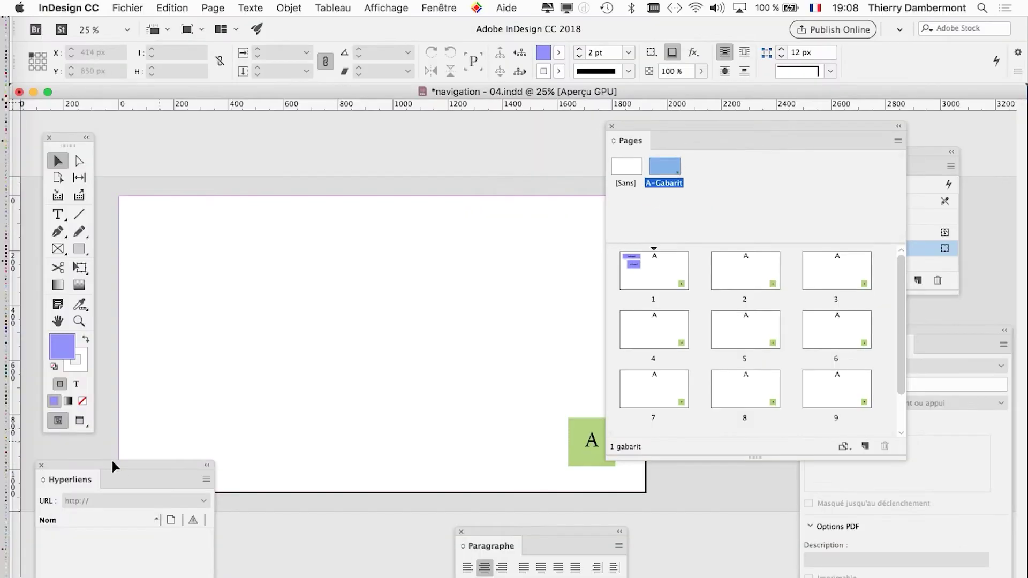
left_click_drag(113, 467, 392, 396)
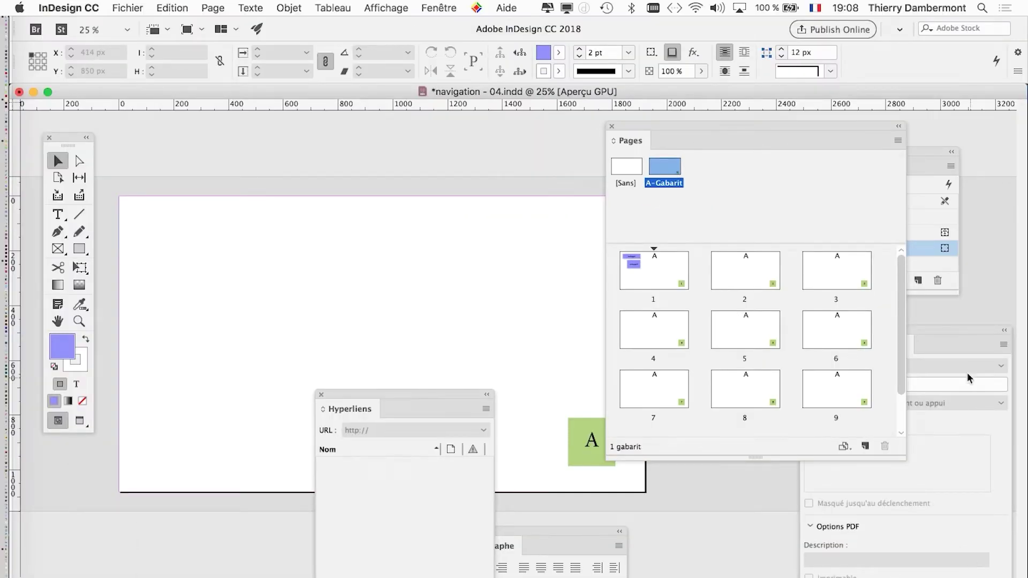
left_click(951, 329)
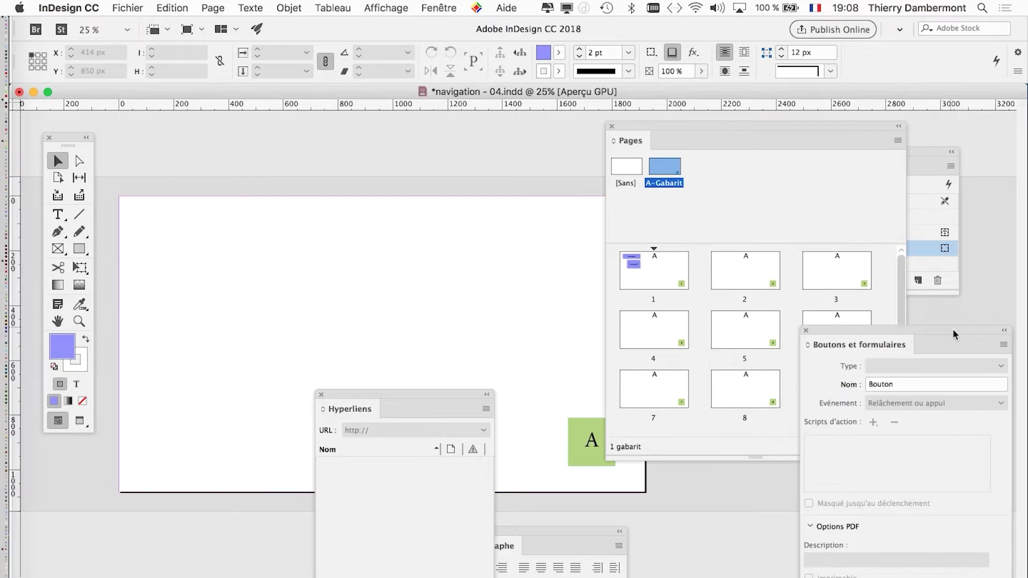
left_click(807, 333)
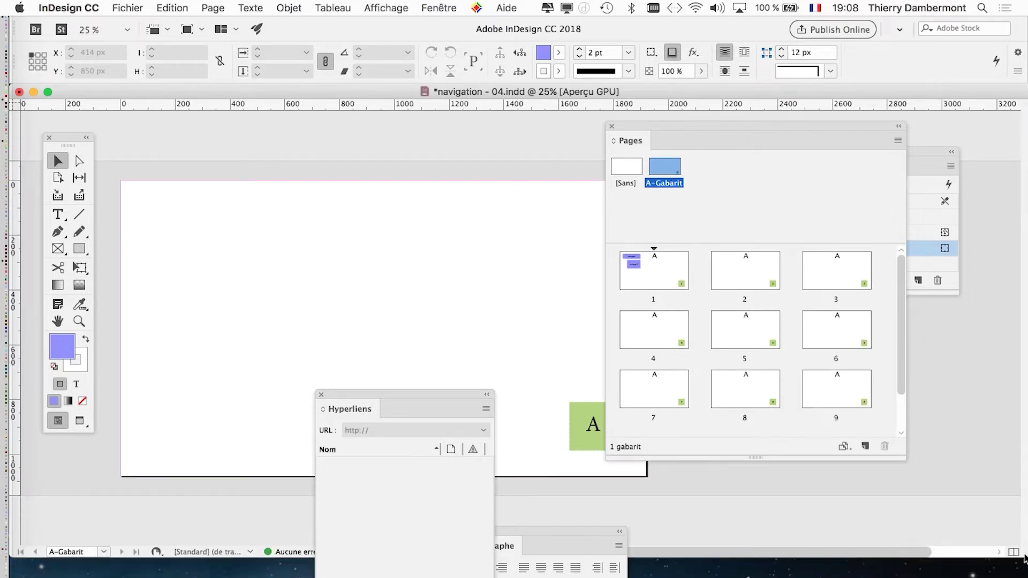
left_click_drag(655, 124, 790, 357)
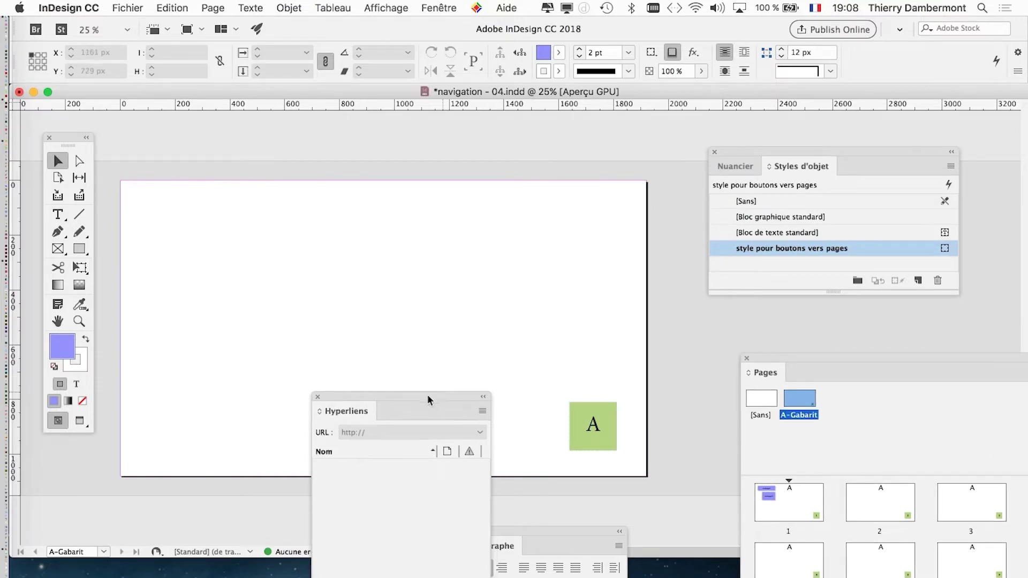
left_click_drag(427, 394, 343, 407)
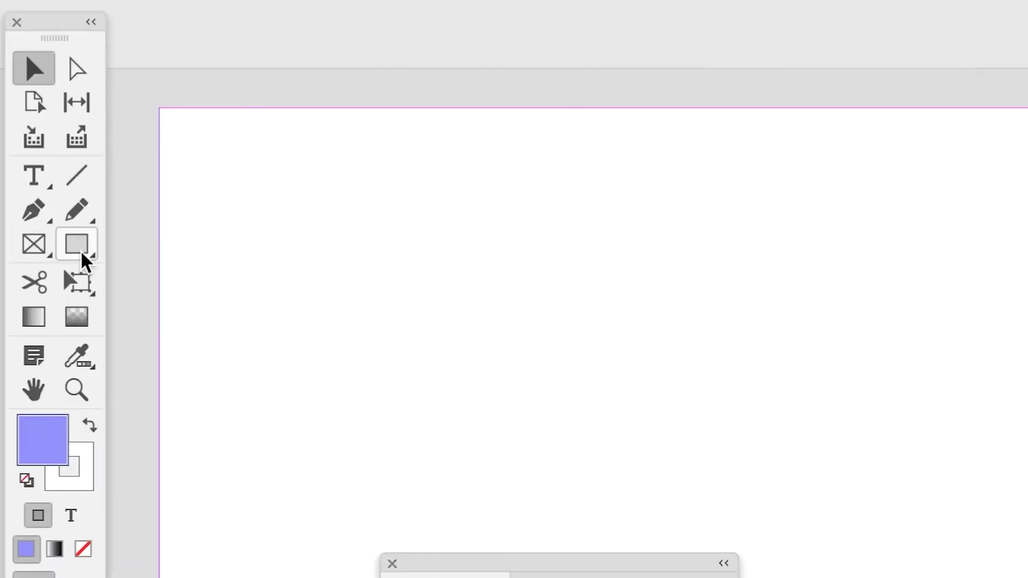
Draw a purple rectangle about 153 × 147 px near the upper-right corner of the A-Gabarit master page
left_click(80, 250)
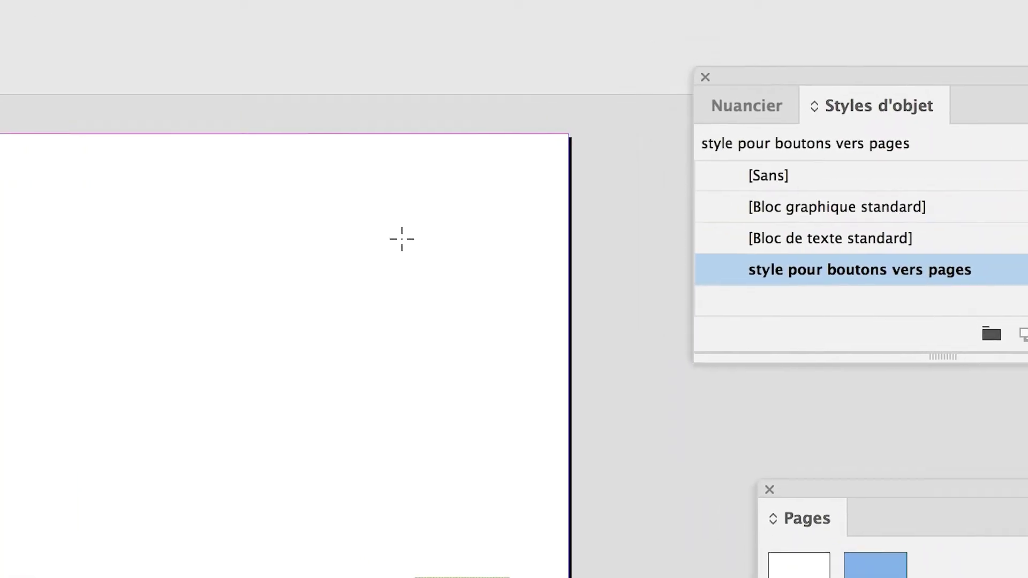
left_click_drag(408, 211, 492, 290)
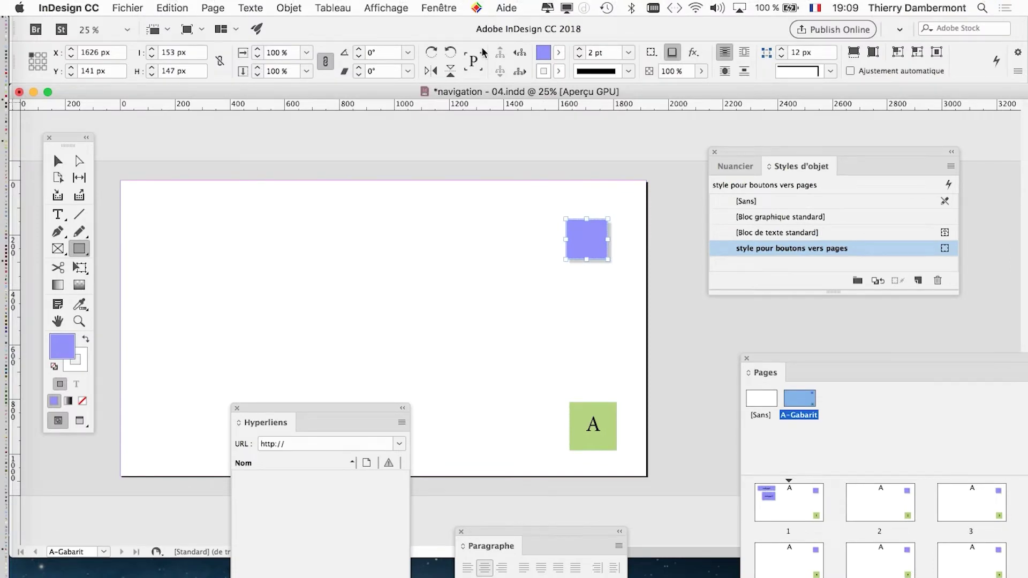
Move the Styles d'objet panel away from the page, just above the Pages panel
left_click(439, 7)
mouse_move(494, 319)
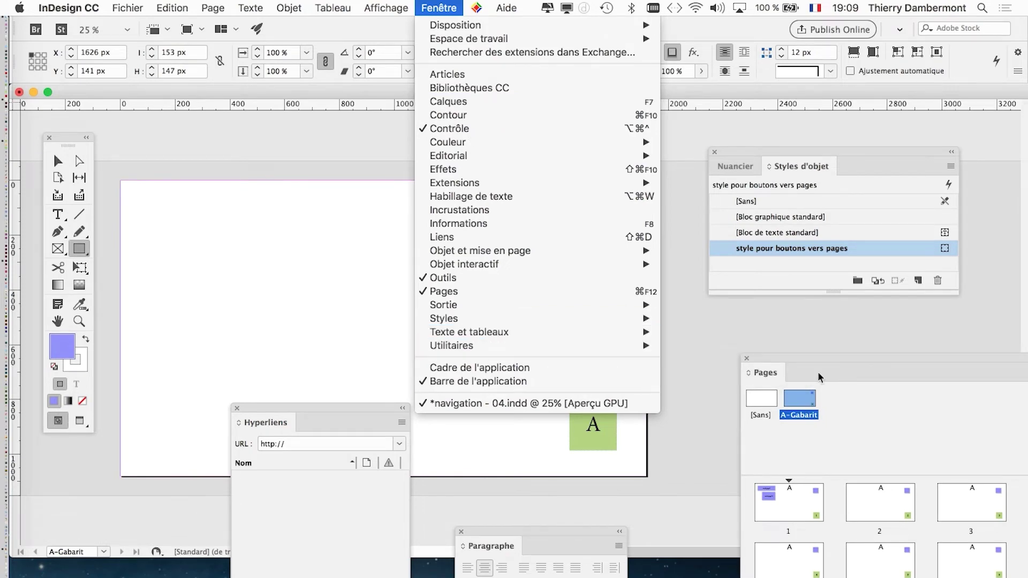
left_click(853, 159)
left_click_drag(853, 160, 318, 157)
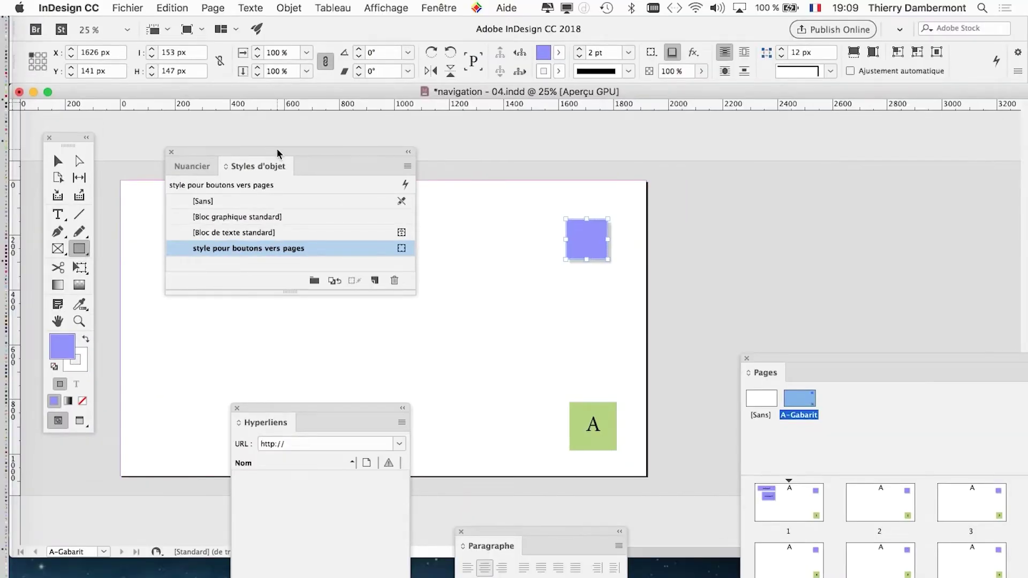
left_click_drag(278, 153, 852, 209)
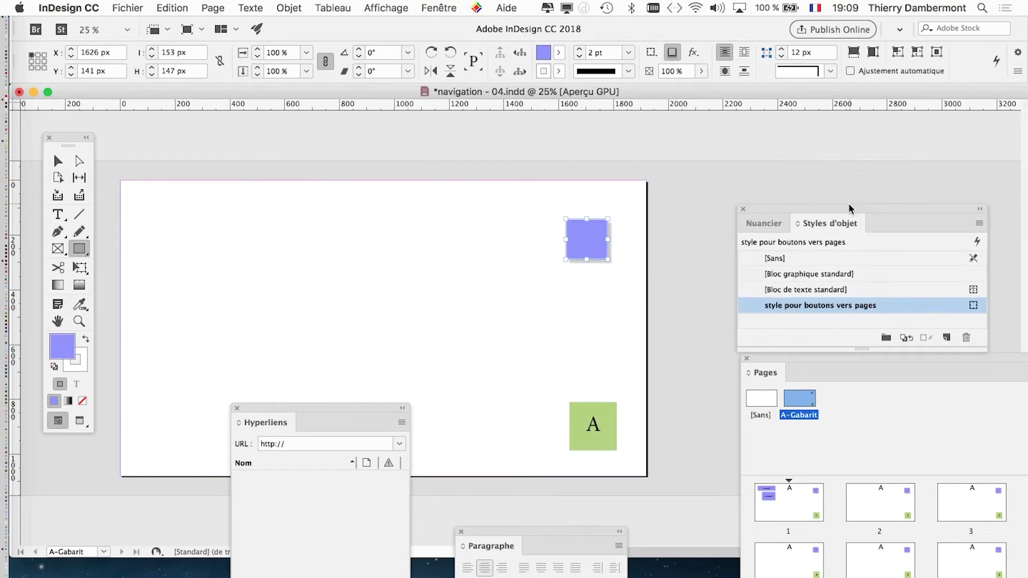
Deselect everything and create a triangle with the Polygon tool: 102 px wide, 93 px high, 3 sides and 0 % star inset
key("super+shift+a")
left_click(80, 250, "alt")
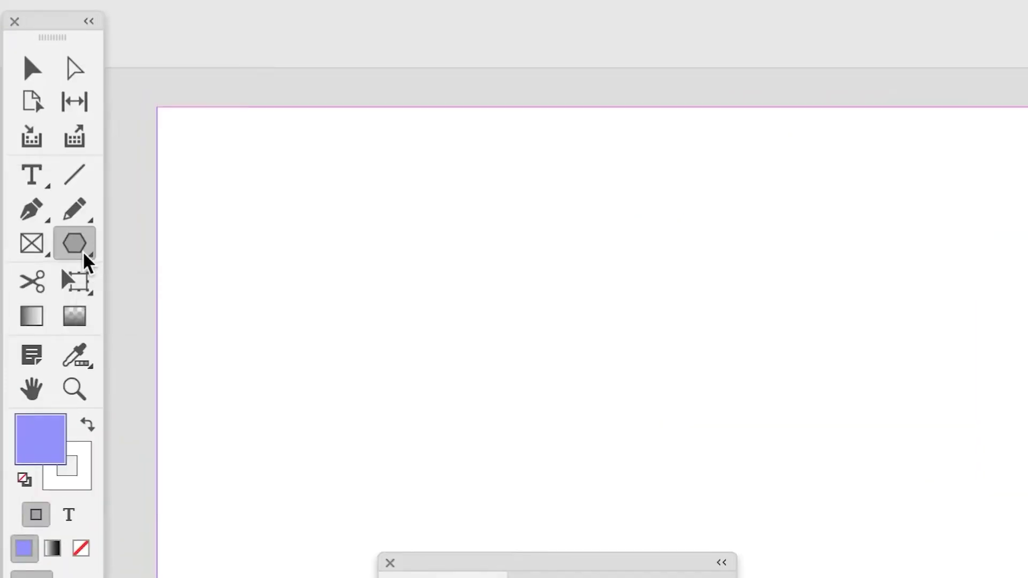
left_click_drag(83, 252, 148, 285)
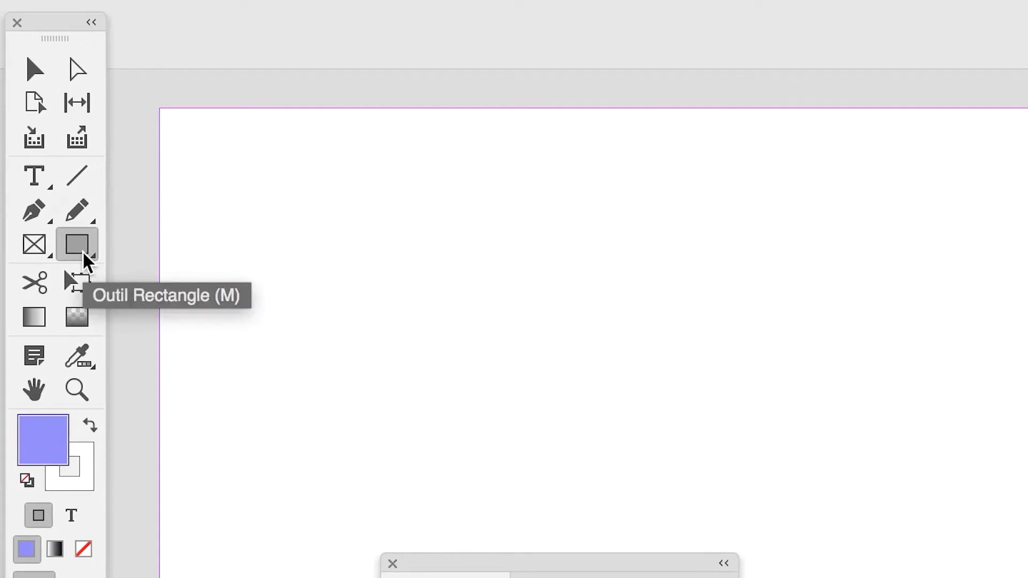
left_click_drag(83, 254, 128, 336)
left_click_drag(106, 282, 105, 282)
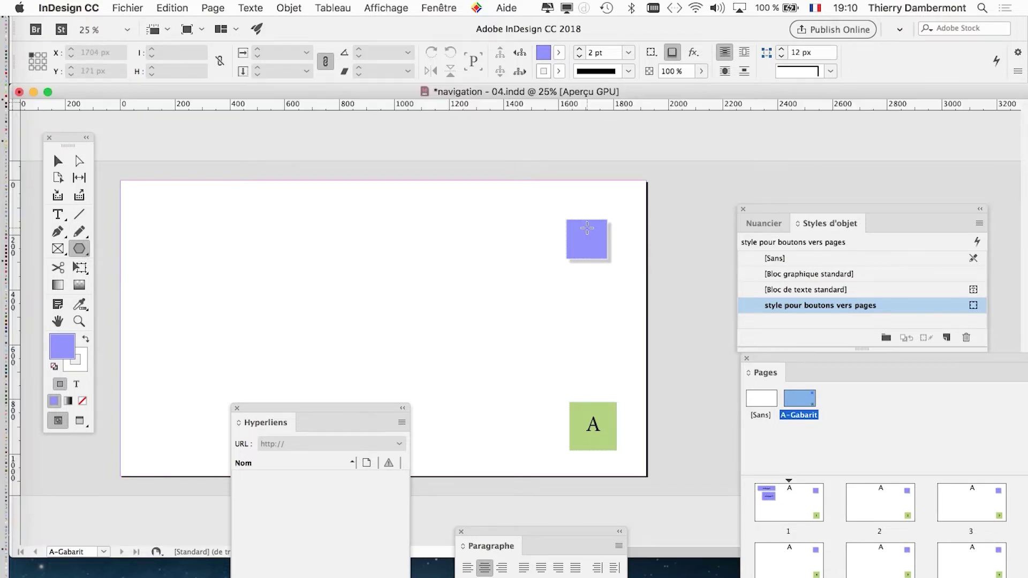
scroll(586, 225, "up", 2)
scroll(594, 301, "up", 1)
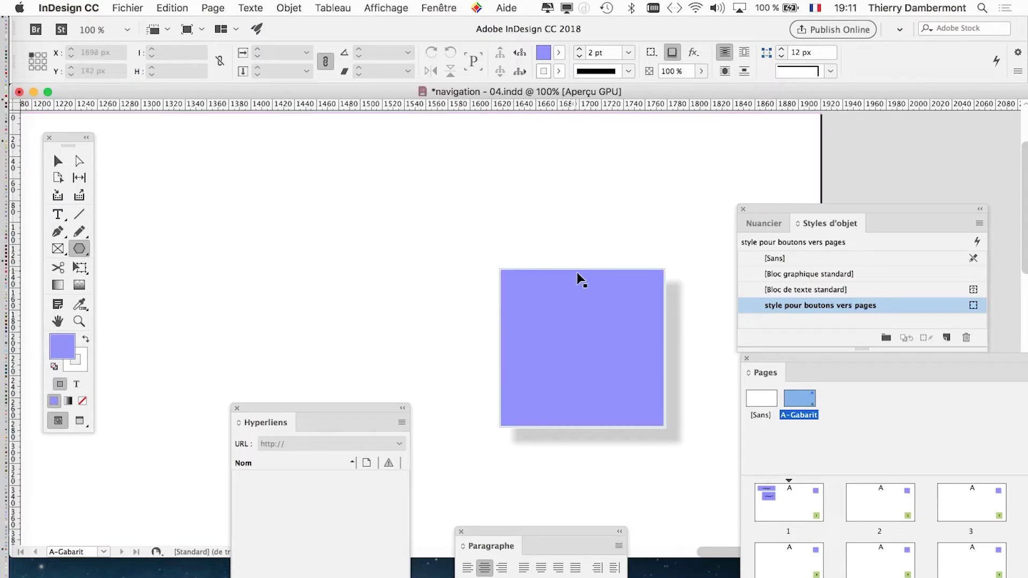
left_click(578, 277)
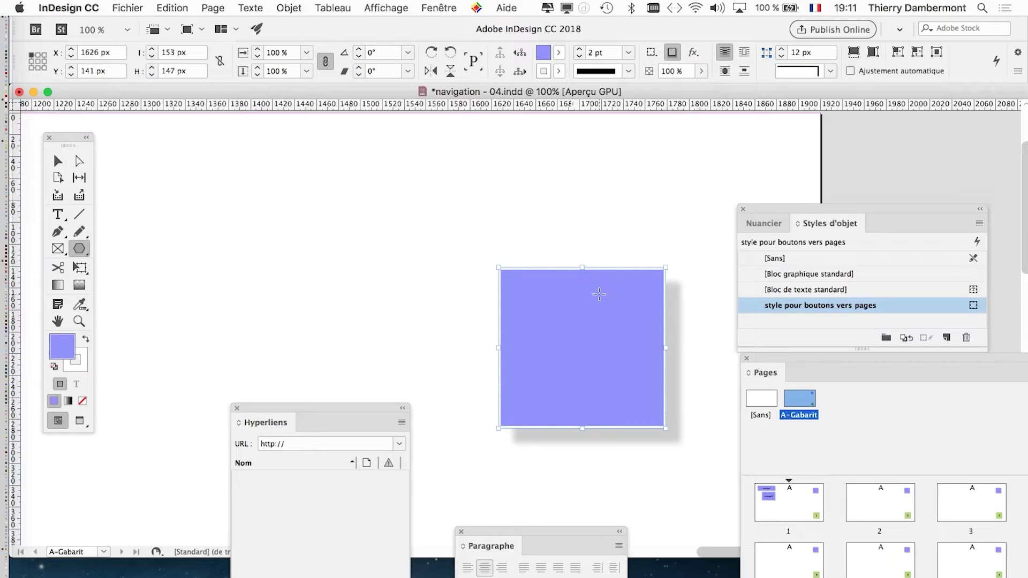
scroll(599, 294, "down", 3)
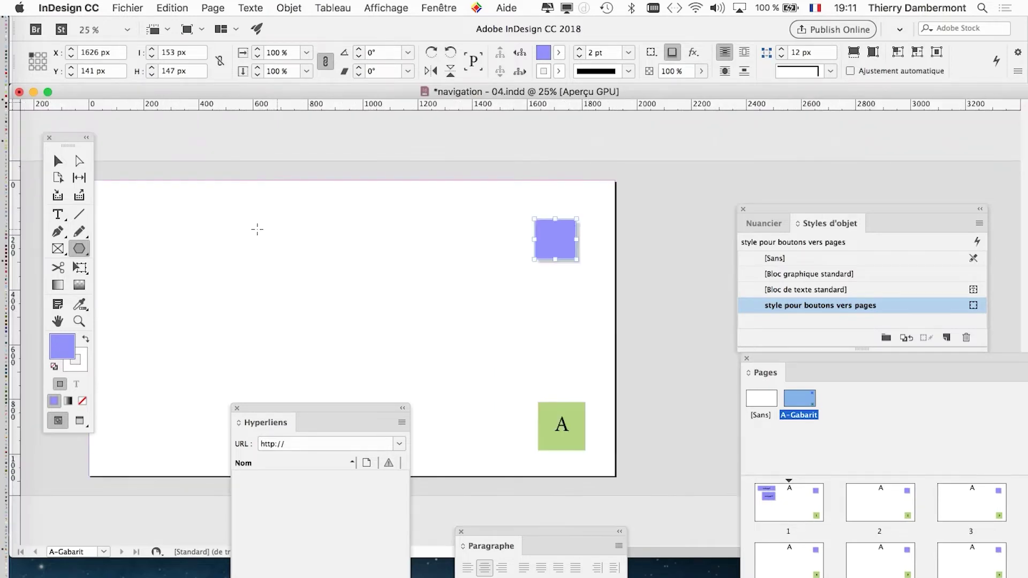
left_click_drag(53, 152, 219, 152)
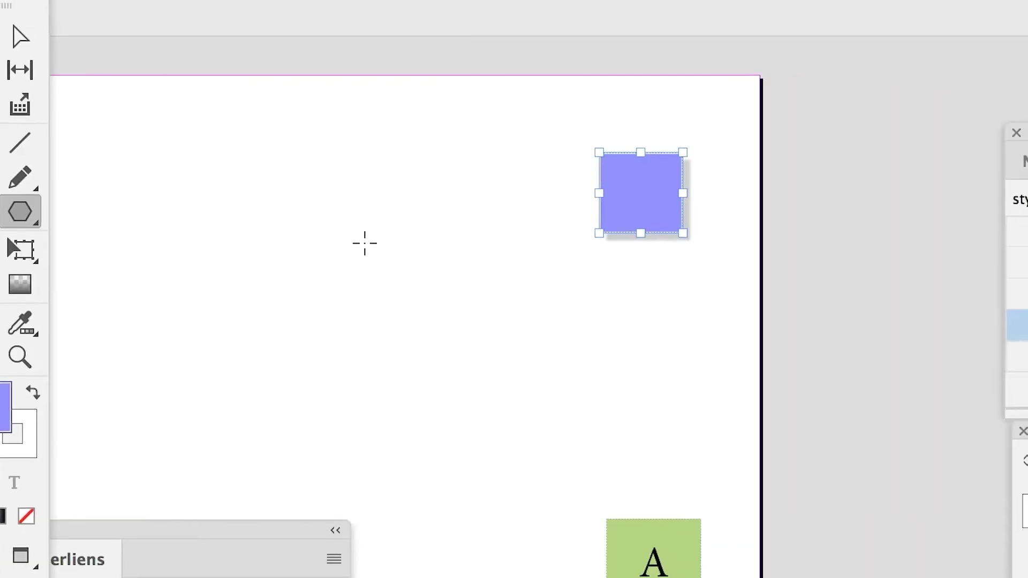
left_click(365, 244)
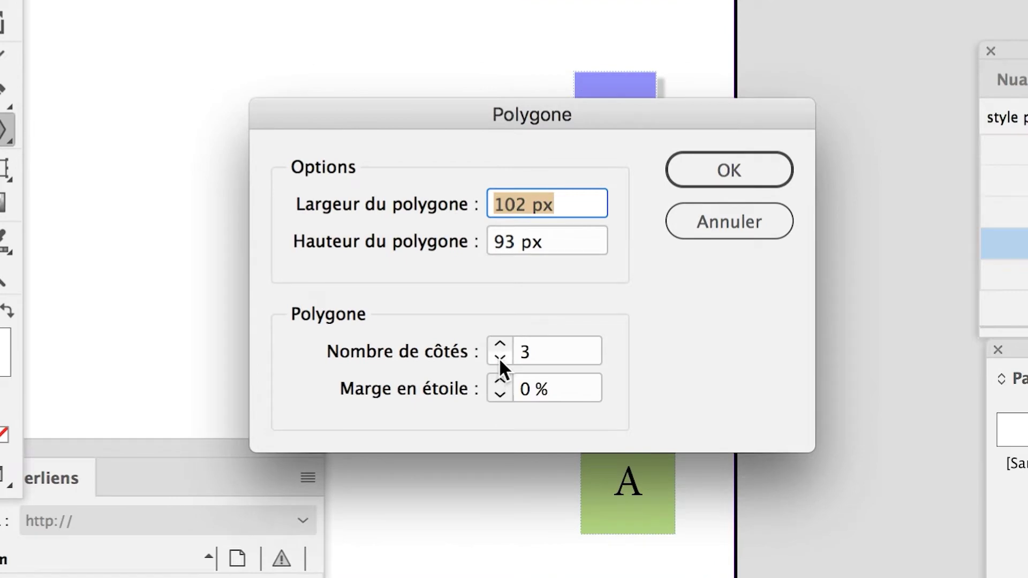
left_click(696, 166)
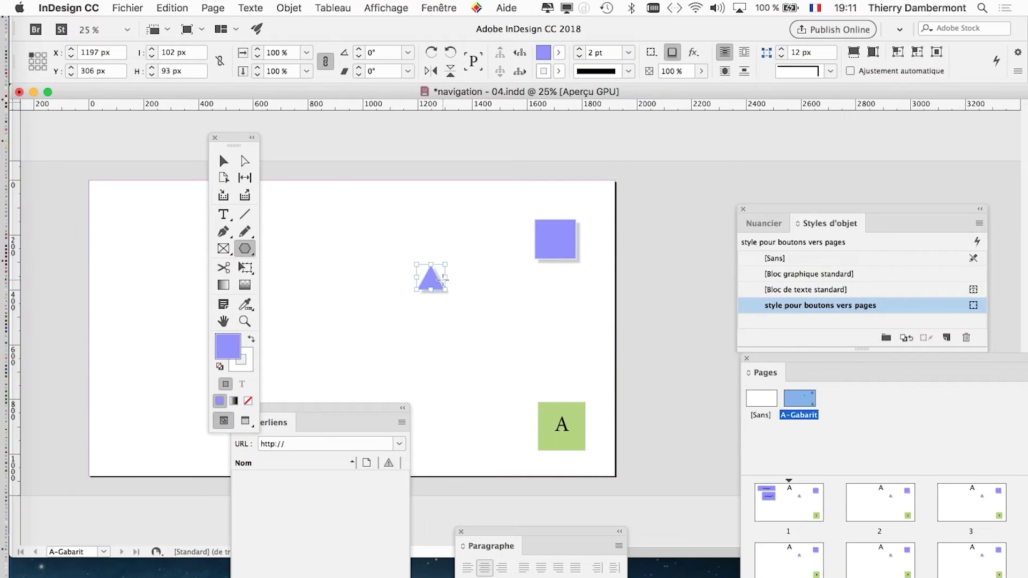
Enlarge the triangle to about 219 × 90 px and place it centred on the purple square's upper edge as a house roof
key("super+equal")
key("super+equal")
left_click_drag(395, 289, 349, 209)
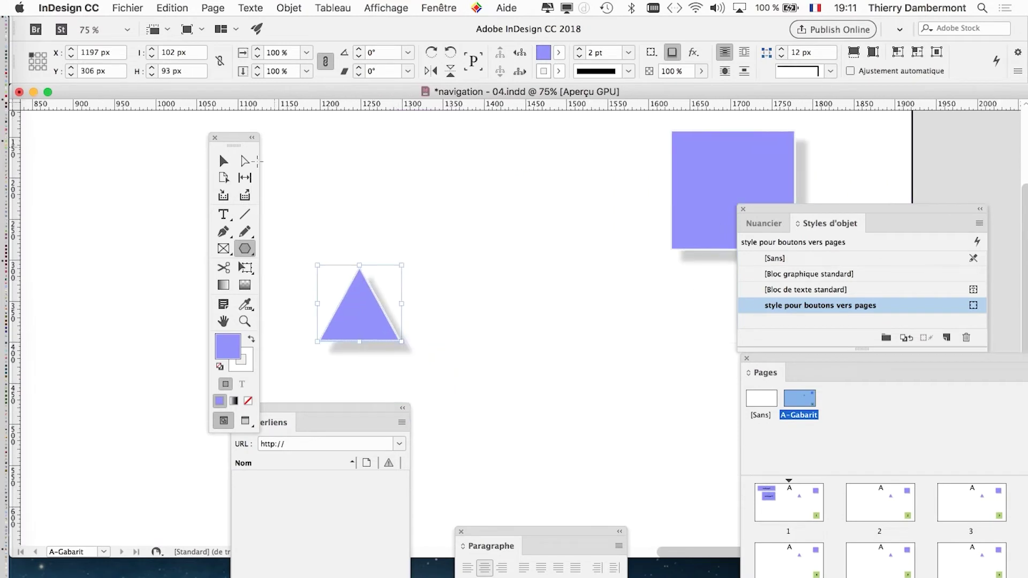
key("v")
scroll(550, 321, "up", 2)
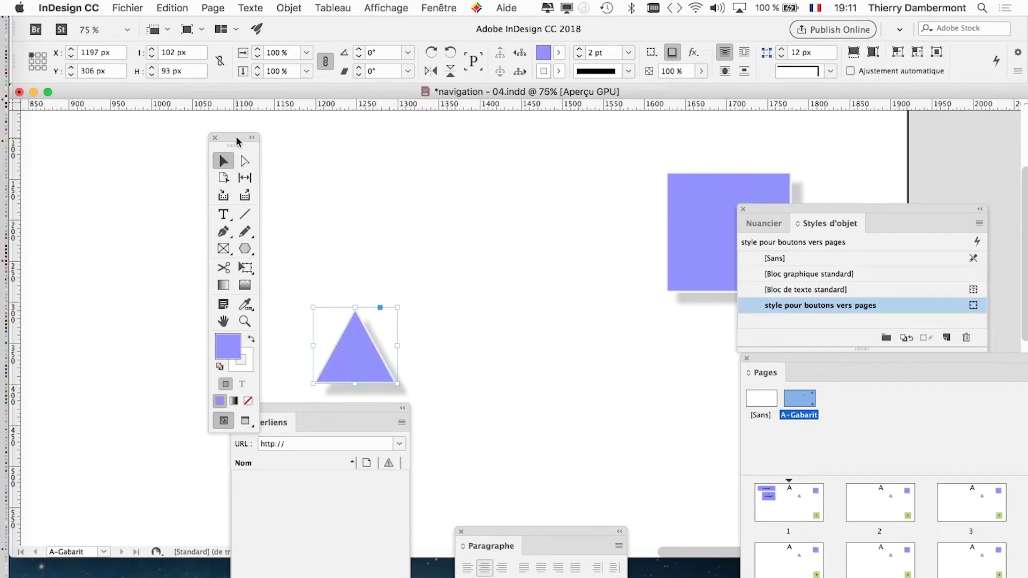
left_click_drag(238, 141, 41, 156)
left_click_drag(479, 238, 292, 219)
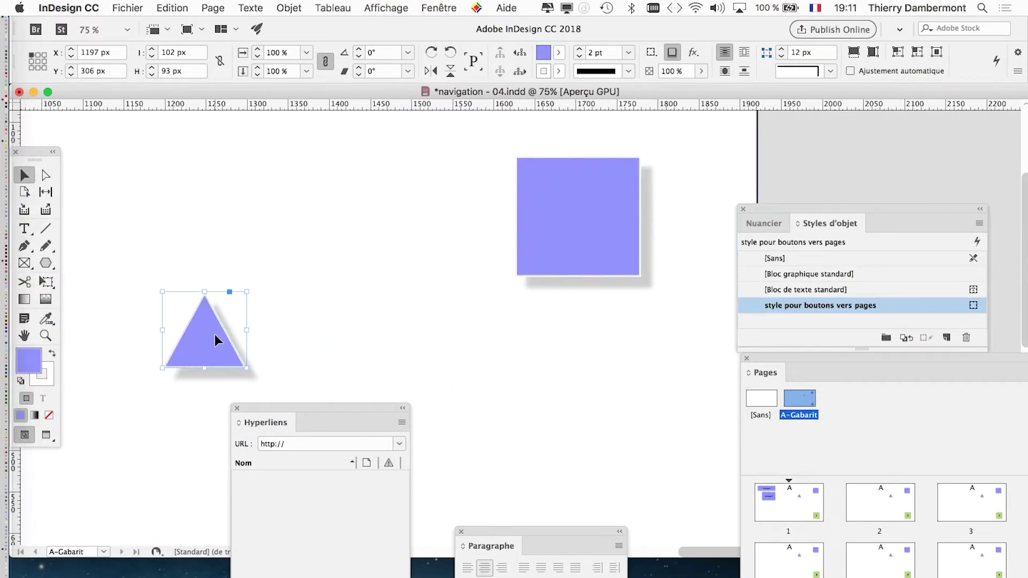
left_click_drag(205, 292, 626, 173)
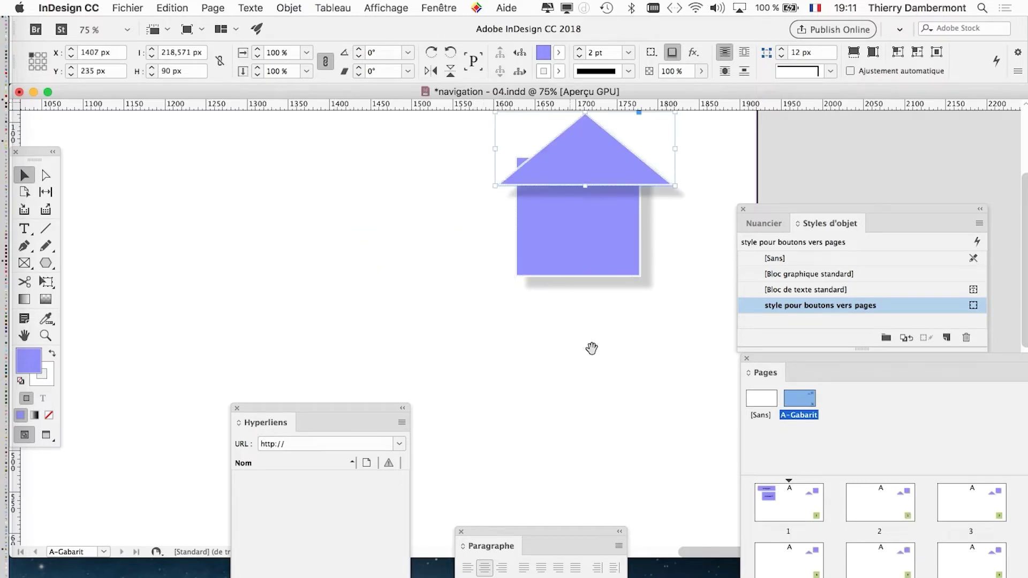
left_click_drag(592, 348, 566, 431)
mouse_move(560, 249)
left_mouse_down()
mouse_move(549, 237)
mouse_move(557, 243)
left_mouse_up()
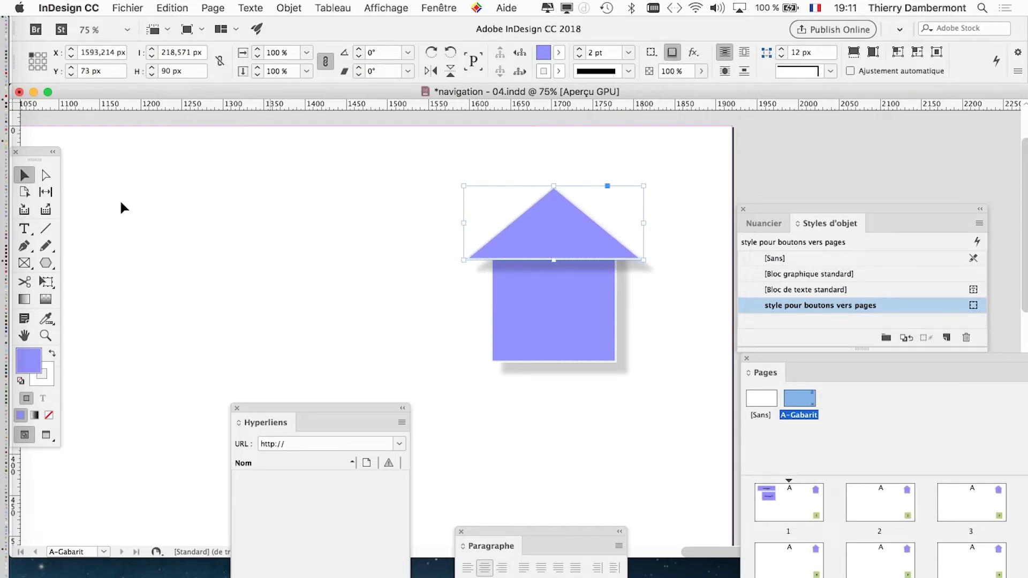
Select the triangle and the square together and group them into one house shape
left_click(404, 303)
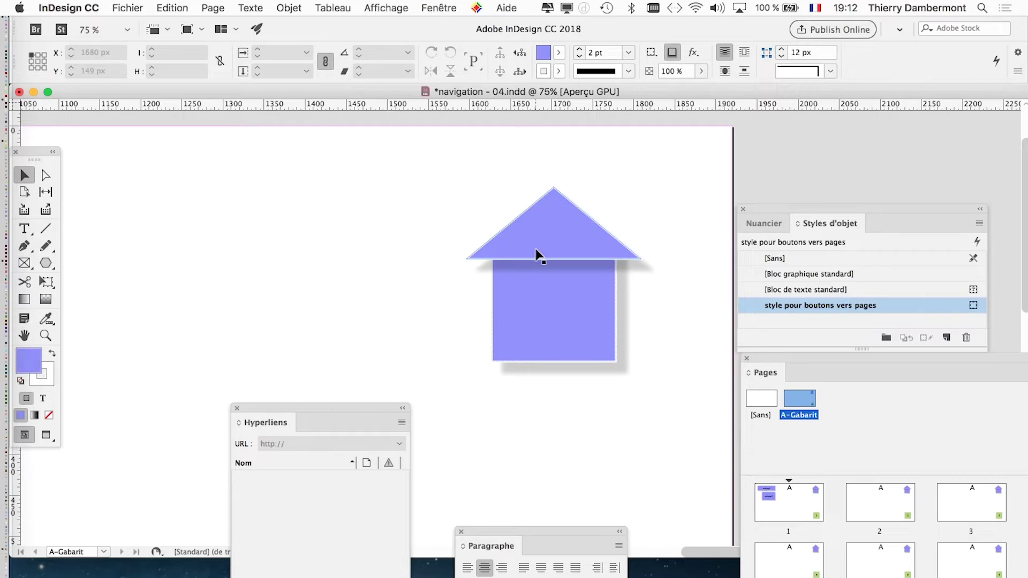
left_click_drag(457, 188, 598, 315)
left_click_drag(417, 209, 533, 321)
left_click(289, 8)
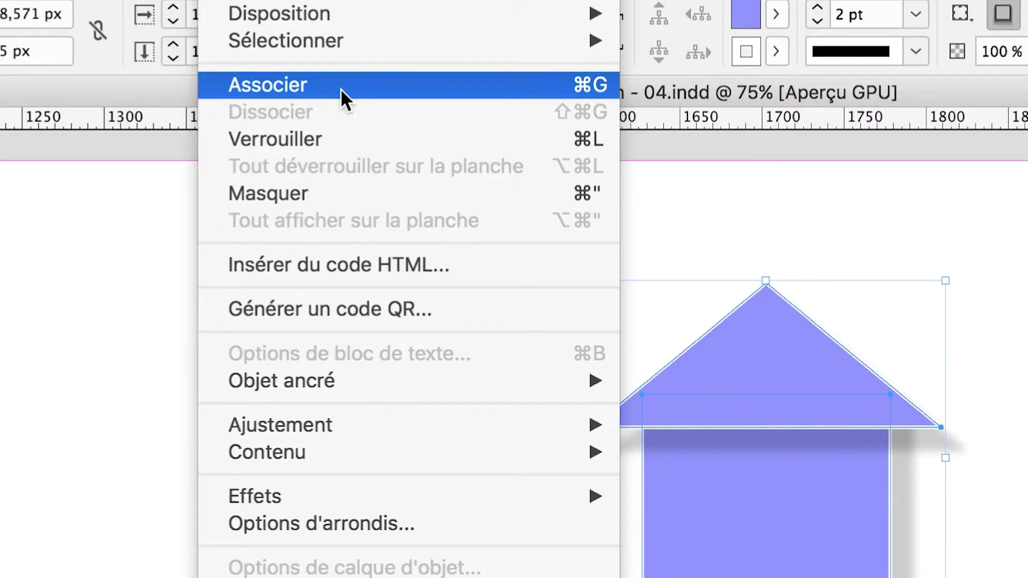
left_click(341, 89)
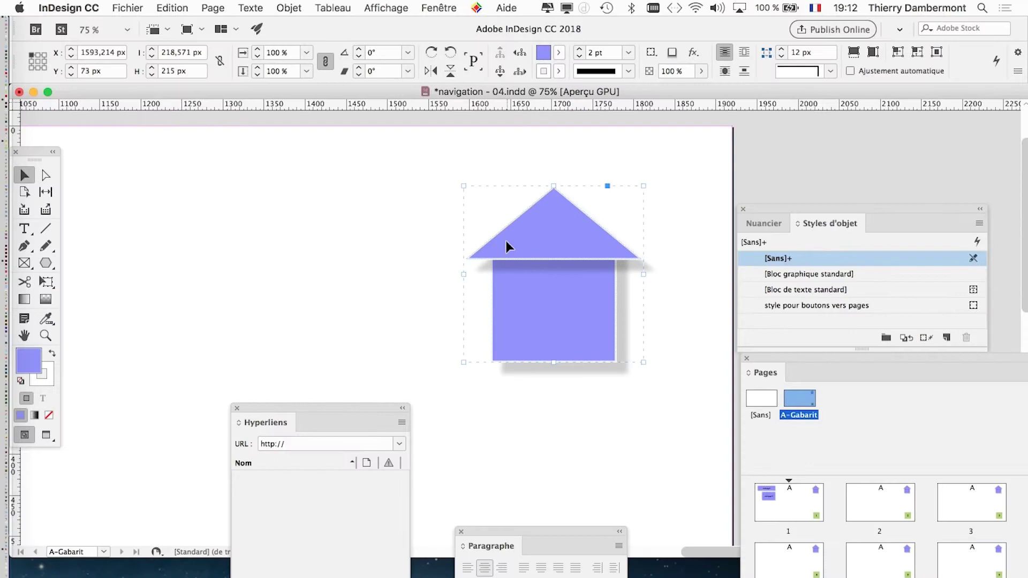
Open Boutons et formulaires, convert the grouped house into a button, and keep the panel clear of the artwork
left_click(451, 7)
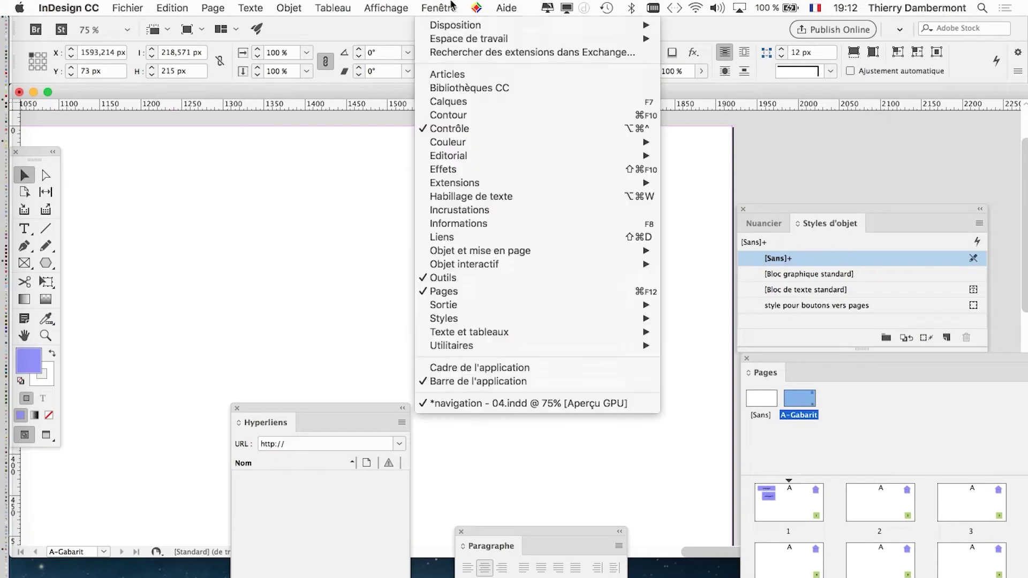
mouse_move(515, 265)
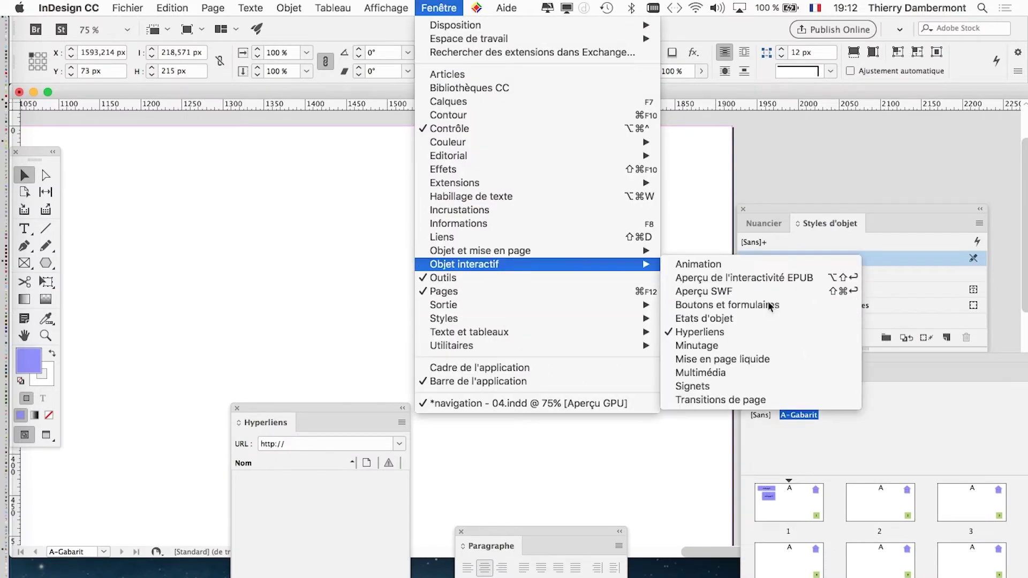
left_click(770, 306)
left_click_drag(790, 321, 230, 159)
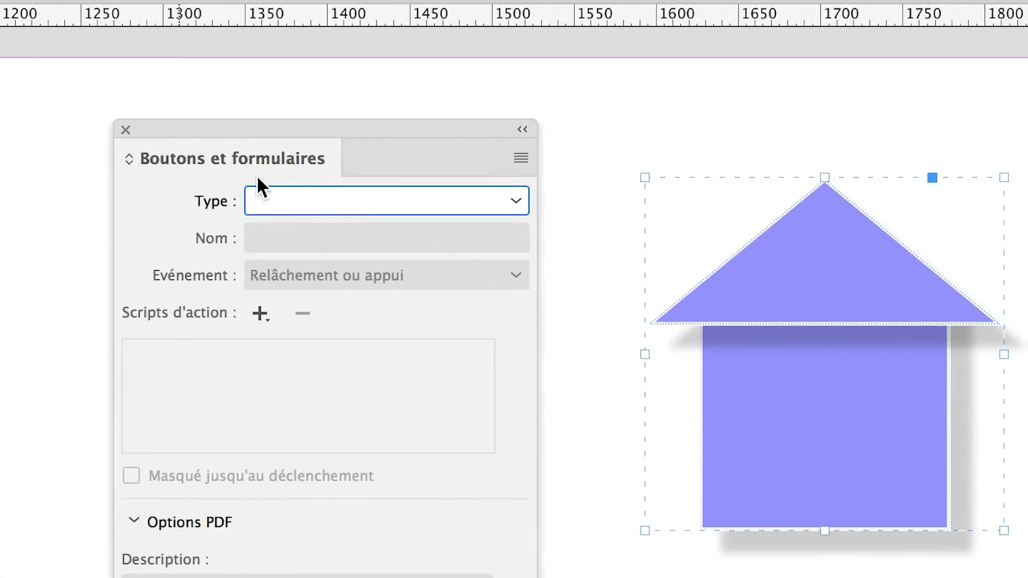
left_click(262, 193)
left_click(295, 222)
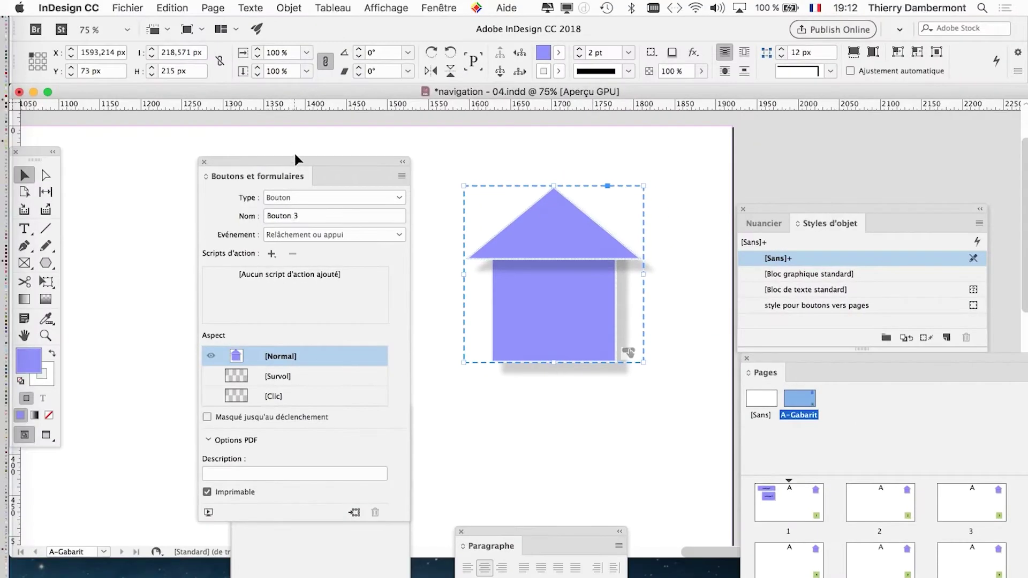
left_click_drag(293, 161, 175, 153)
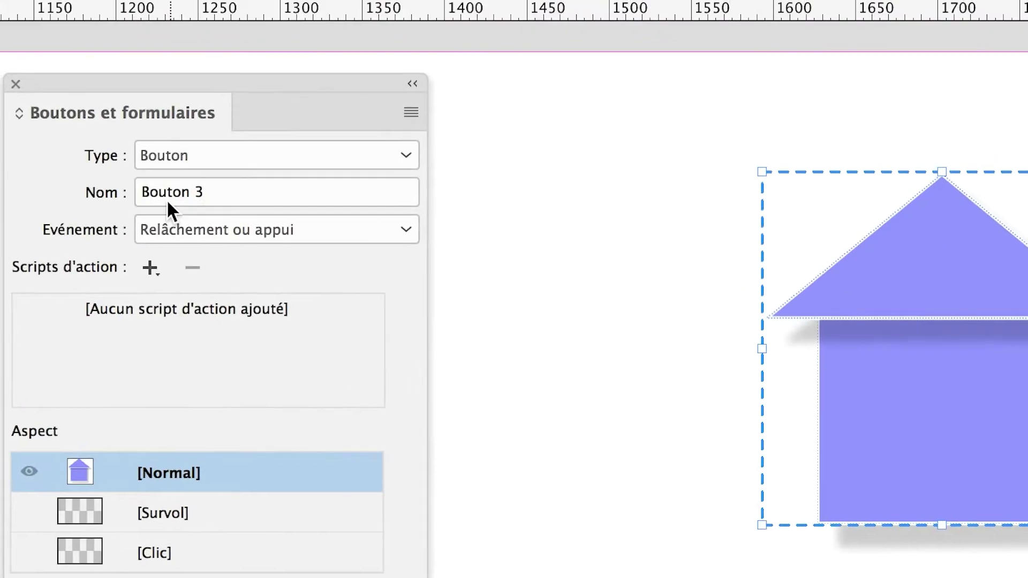
Name the house button "vers la page 1" and add an Accéder à la cible action with Page 1 as its destination
left_click_drag(199, 194, 102, 193)
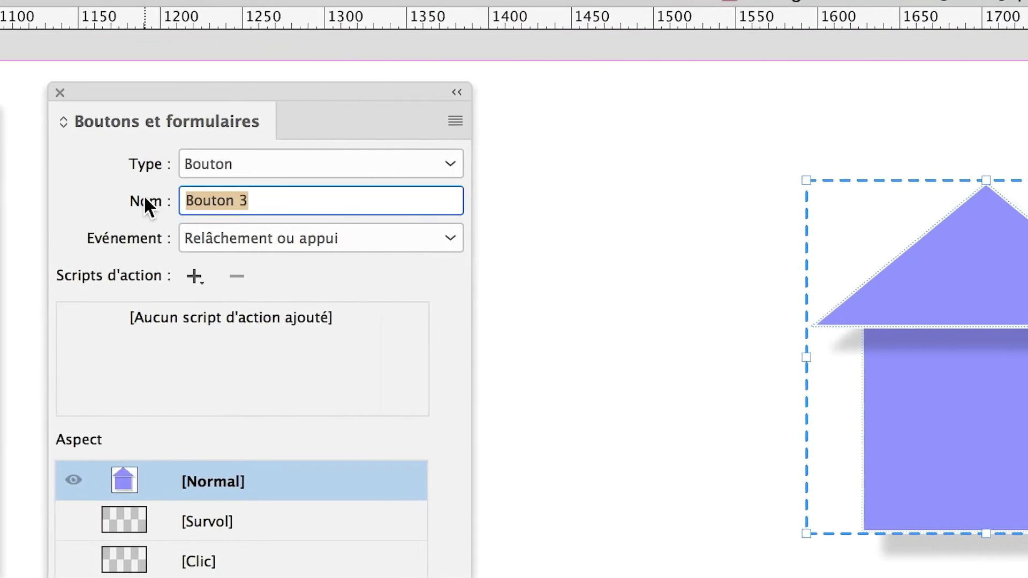
type("vers la page 1")
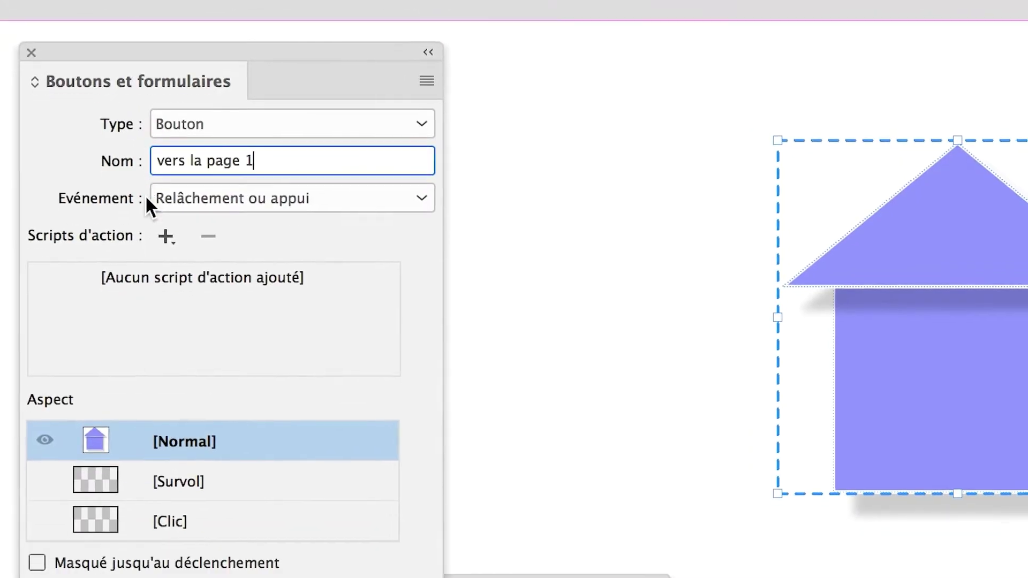
left_click(158, 233)
left_click(179, 224)
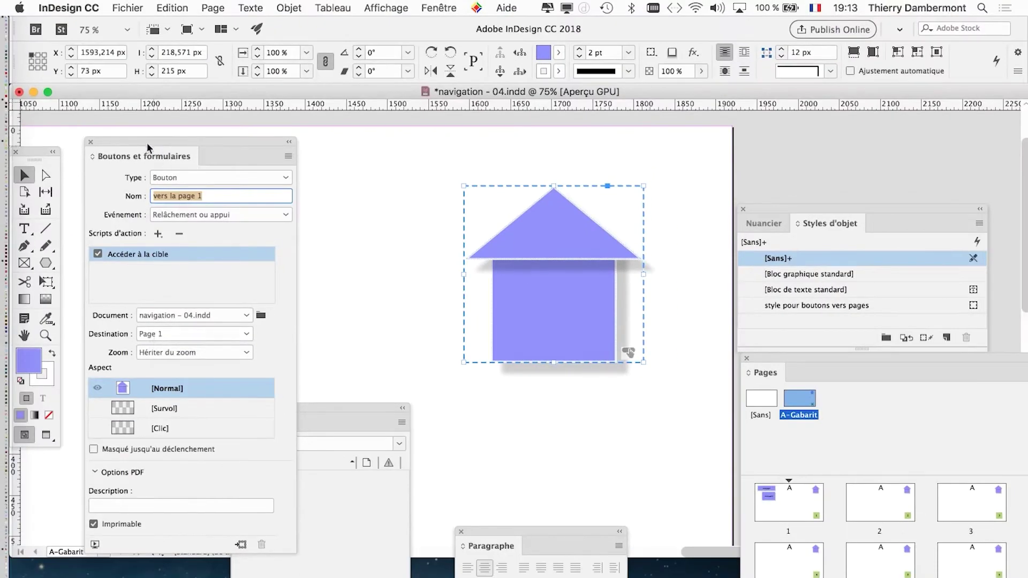
left_click(91, 141)
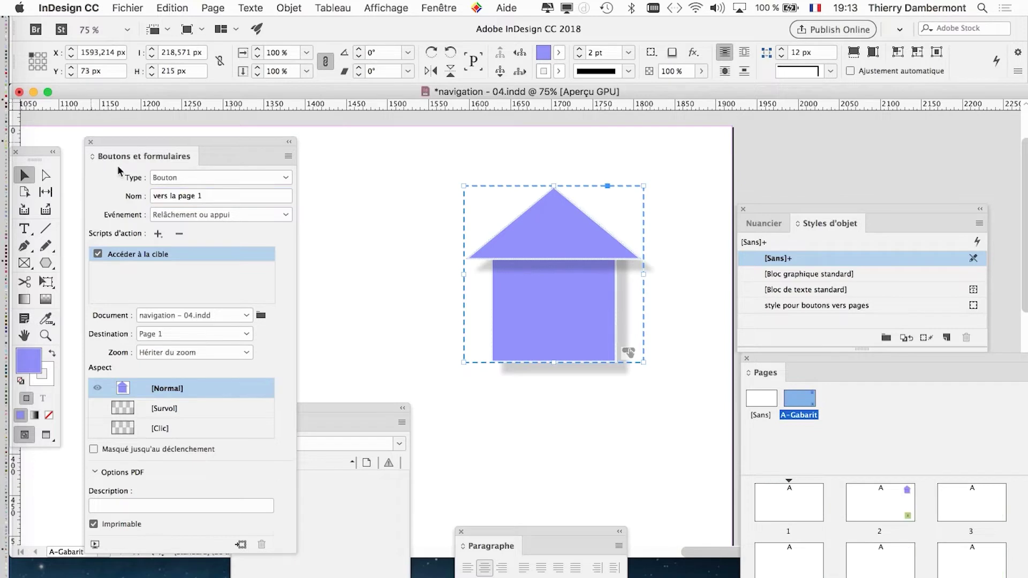
left_click(340, 224)
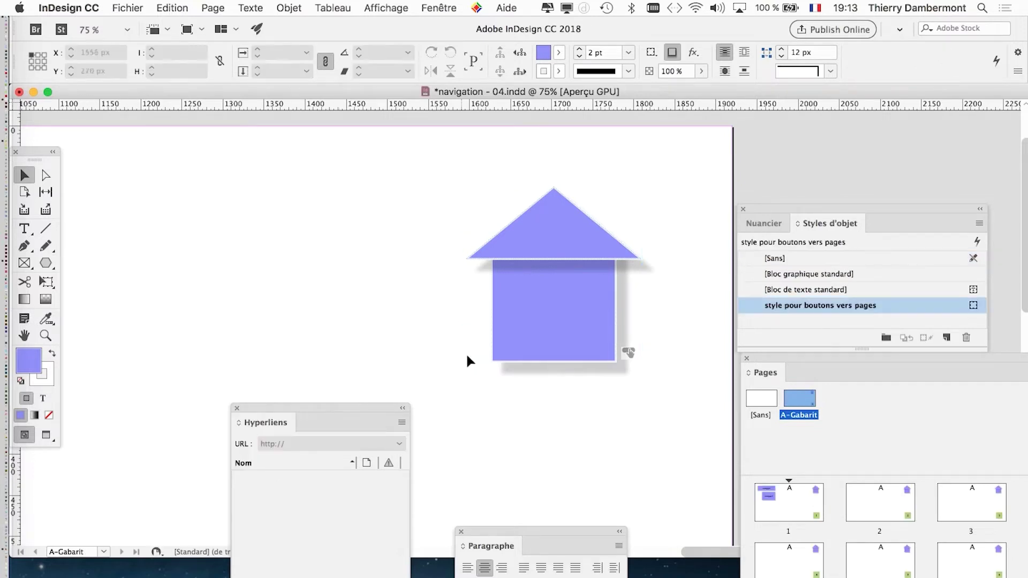
Go to page 1 of the document and look through the following pages to check the house button
key("super+minus")
key("super+minus")
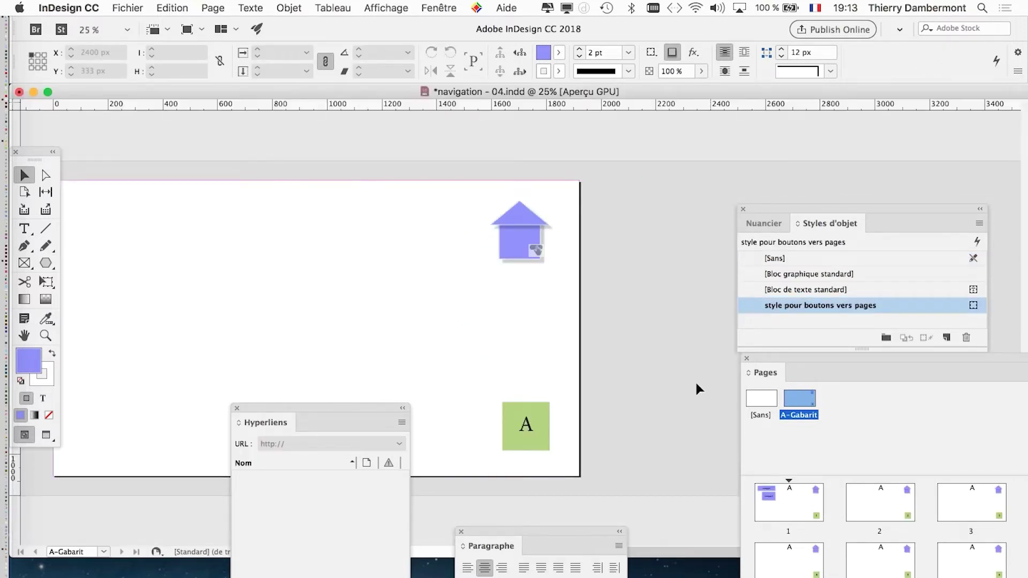
key("super+minus")
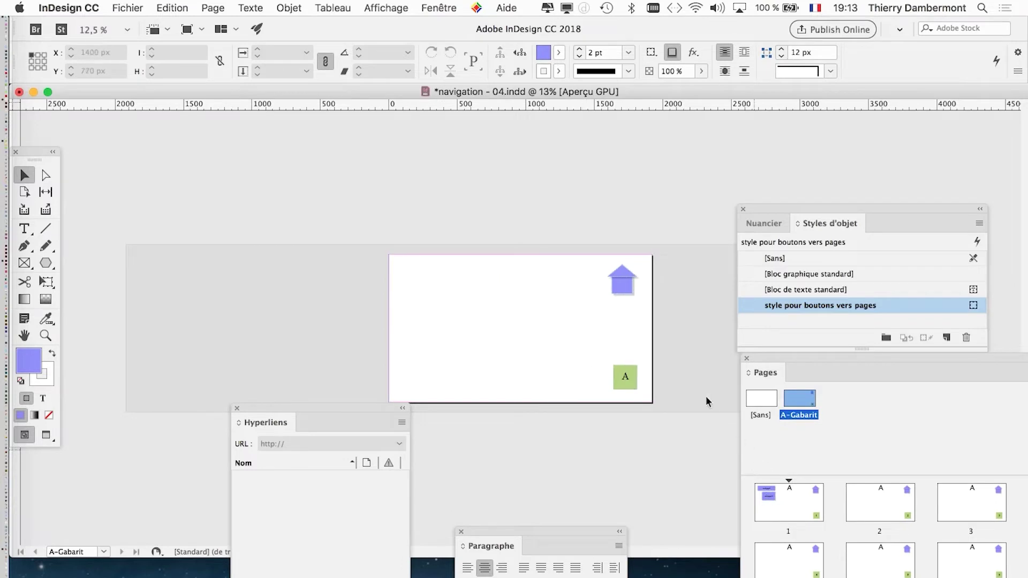
double_click(797, 511)
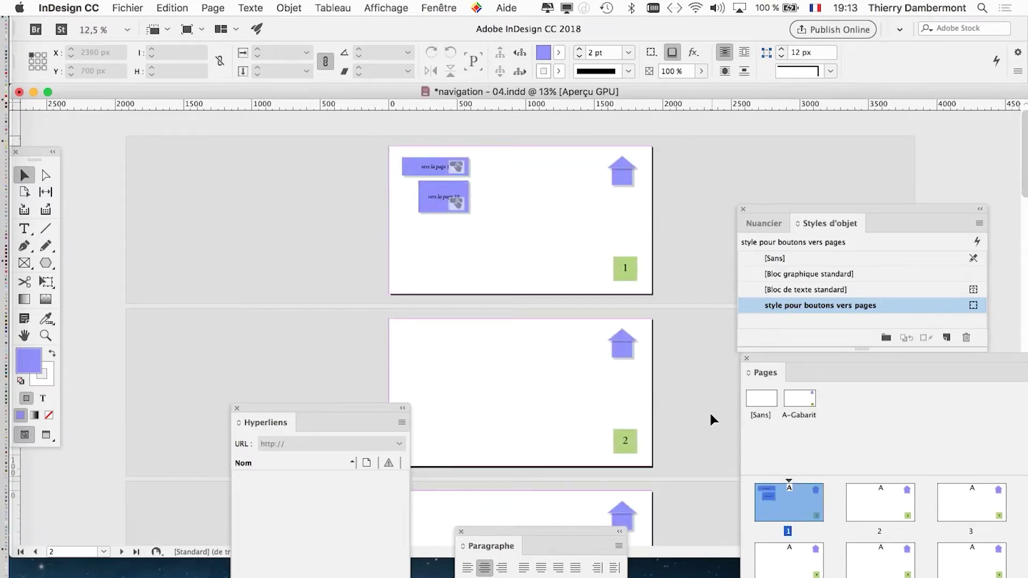
scroll(596, 335, "down", 5)
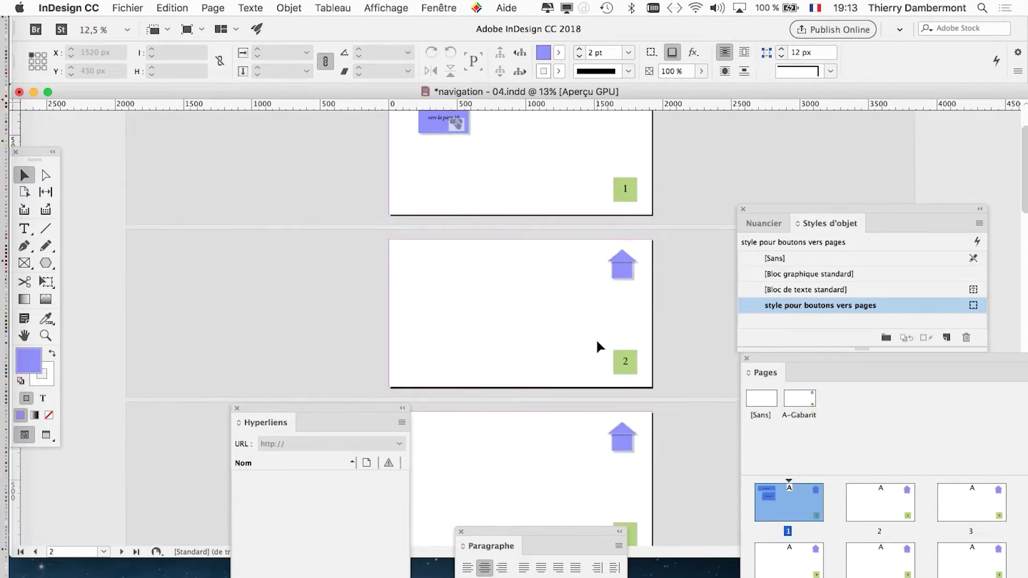
scroll(598, 345, "down", 2)
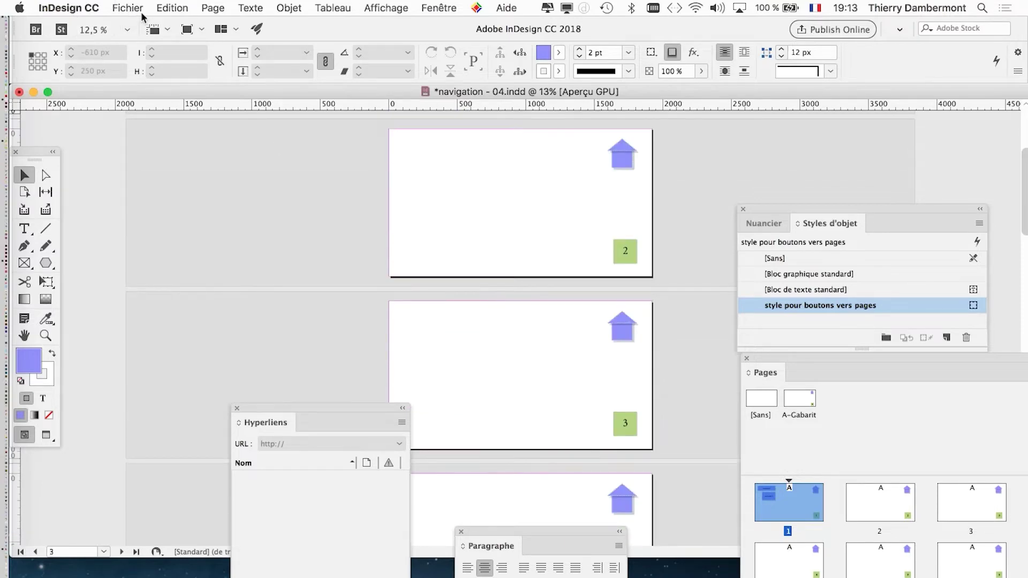
Export all pages as an interactive PDF named navigation - 04.pdf, replacing the existing file
left_click(122, 8)
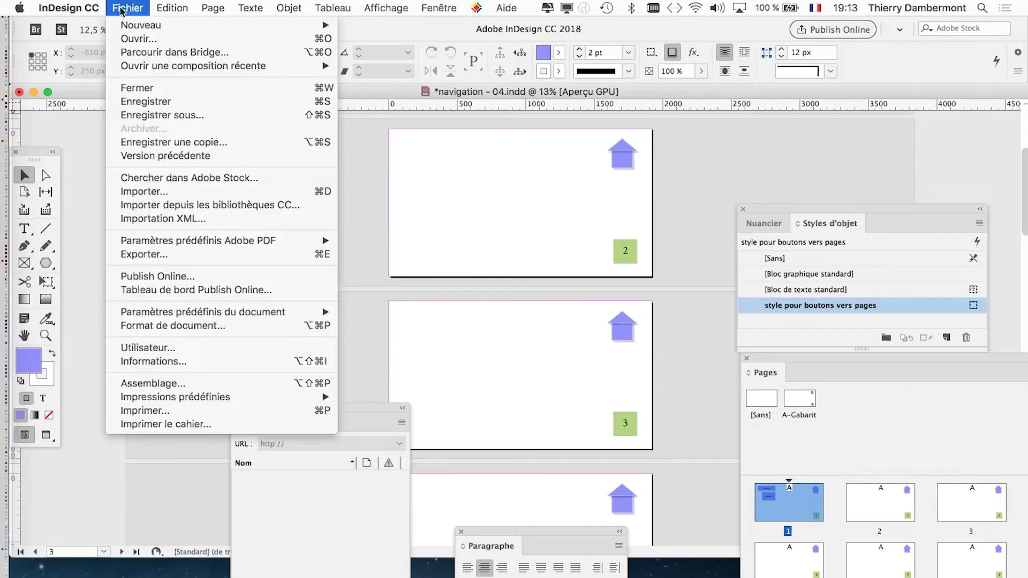
left_click(192, 256)
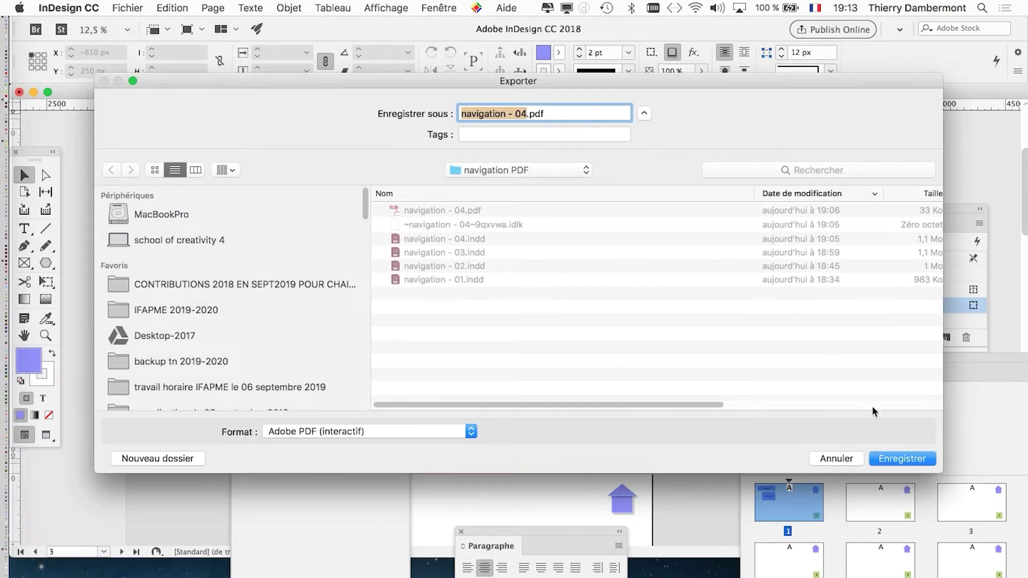
left_click(891, 458)
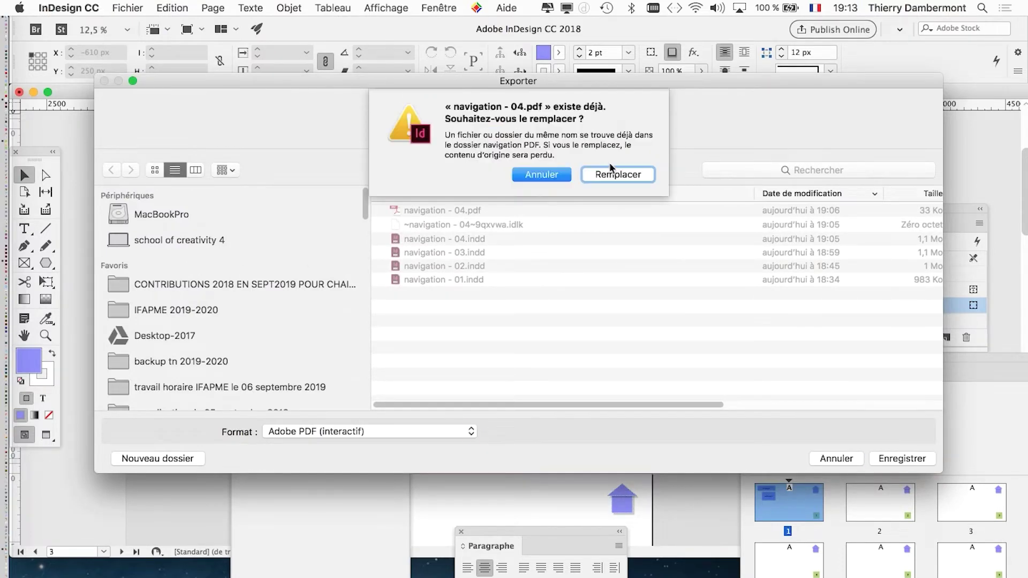
left_click(623, 174)
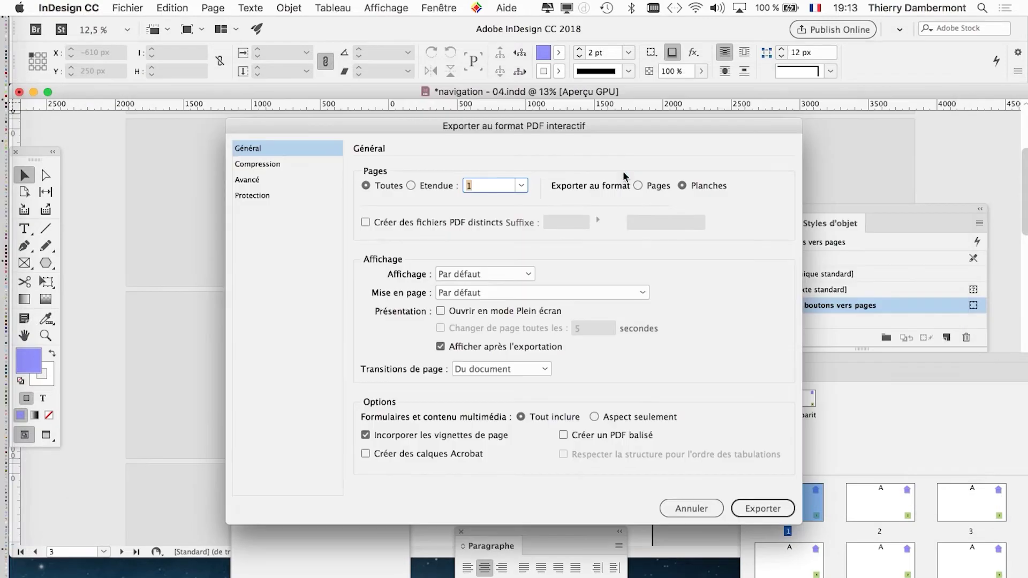
left_click(757, 505)
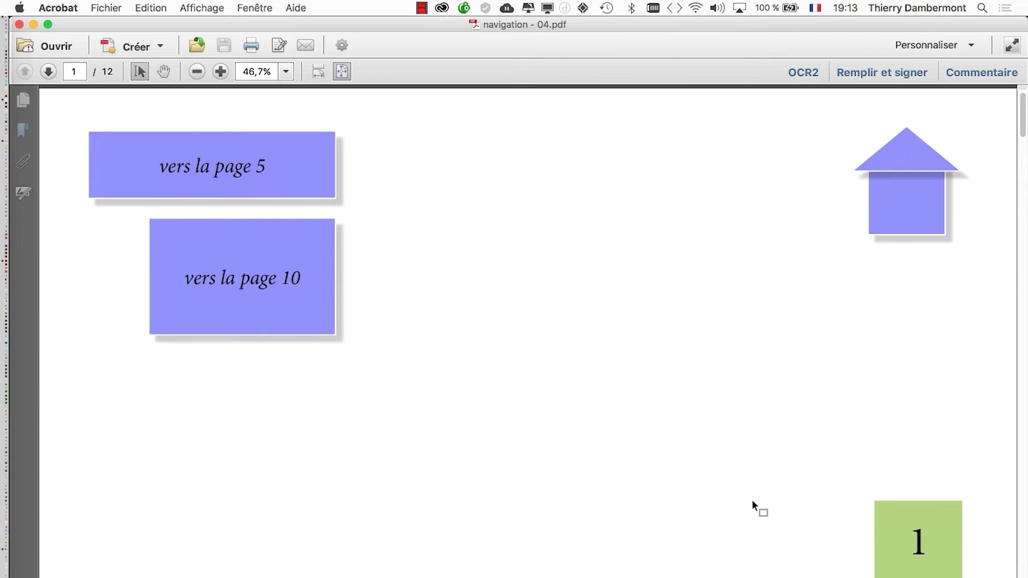
Test the page 5, page 10 and house buttons in the exported PDF in Acrobat and close the file
left_click(273, 170)
left_click(911, 200)
left_click(280, 278)
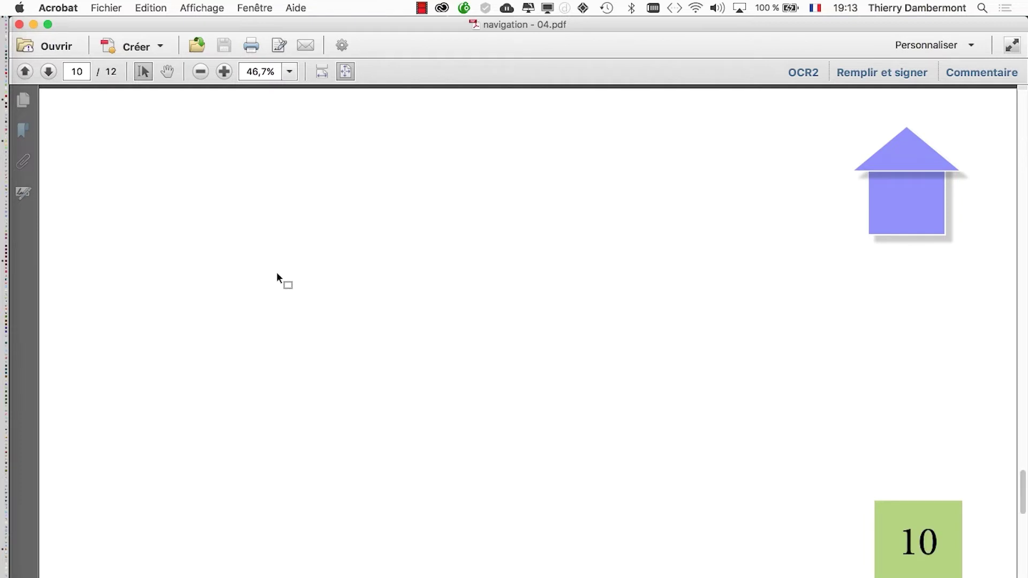
left_click(910, 186)
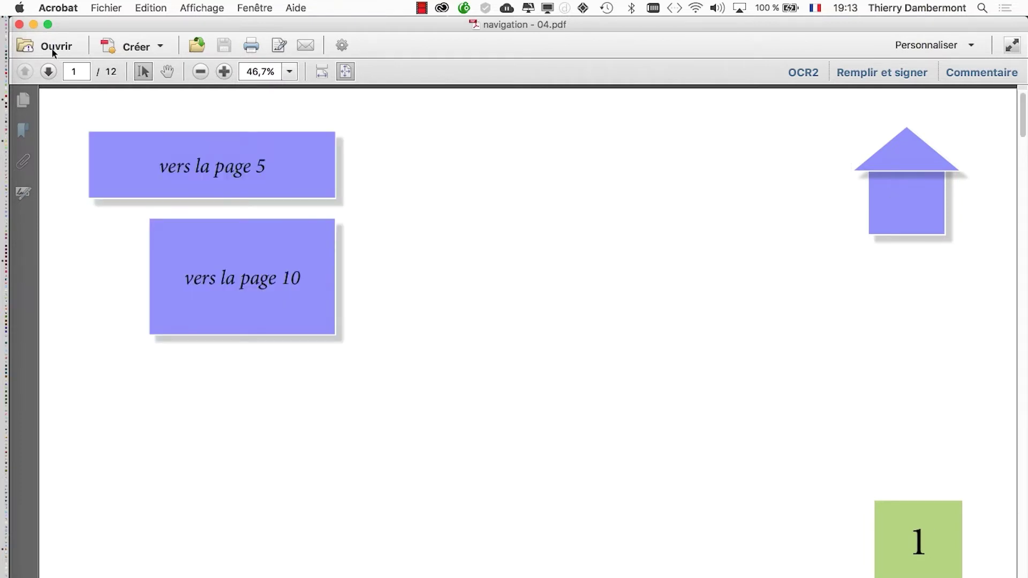
left_click(177, 163)
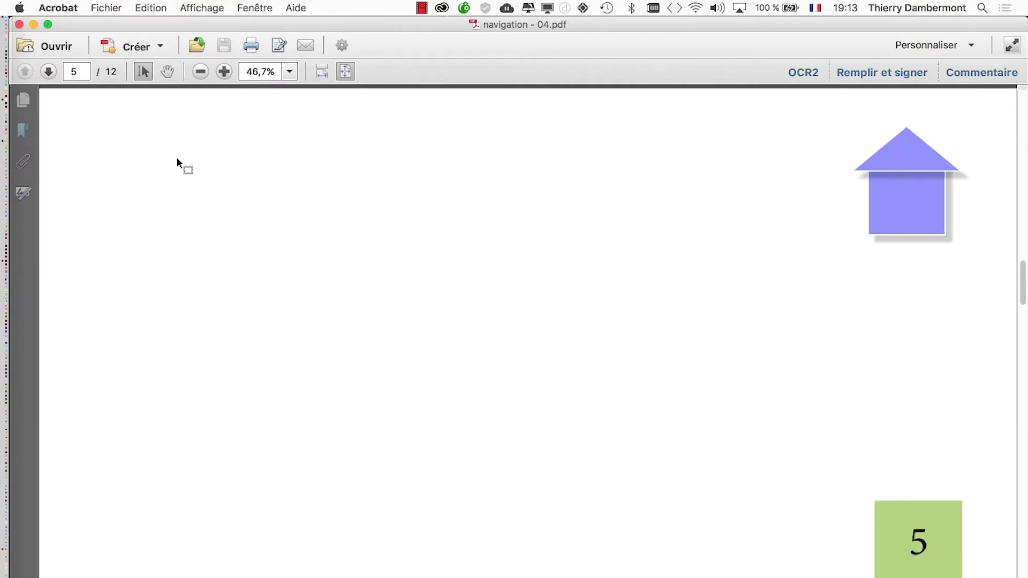
left_click(920, 214)
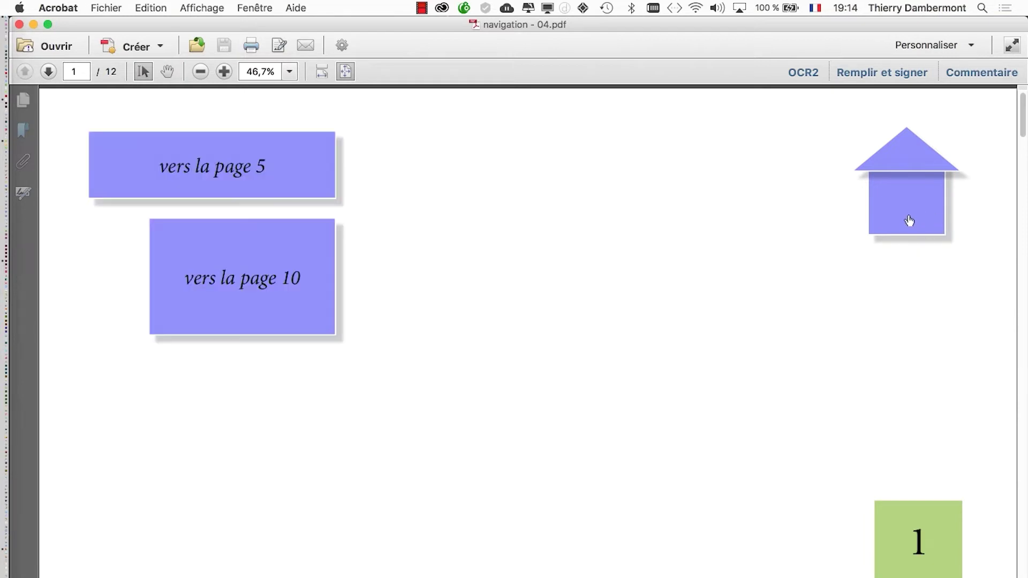
left_click(19, 25)
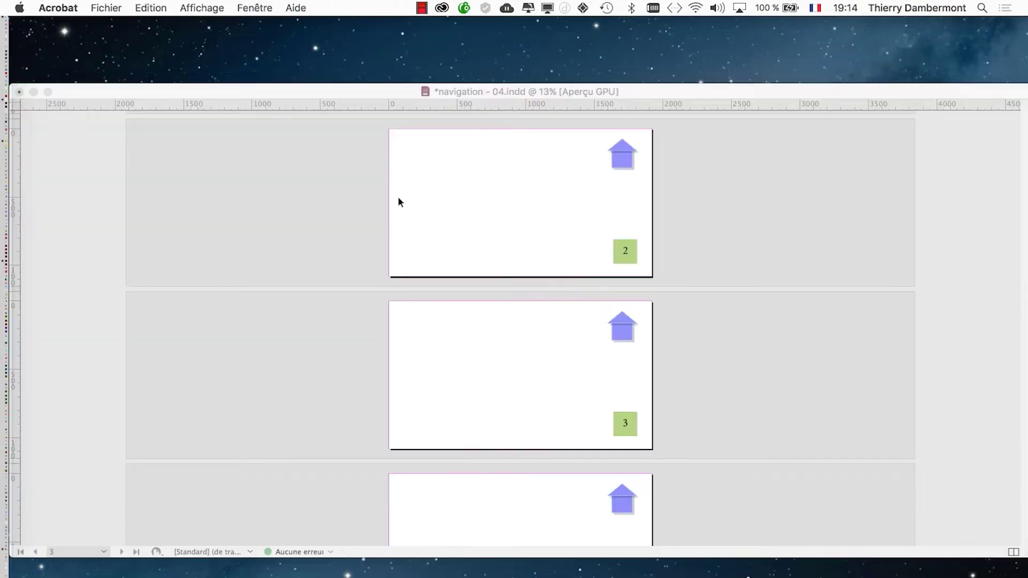
Return to InDesign, open the A-Gabarit master page and fit the whole page in the window
left_click(404, 90)
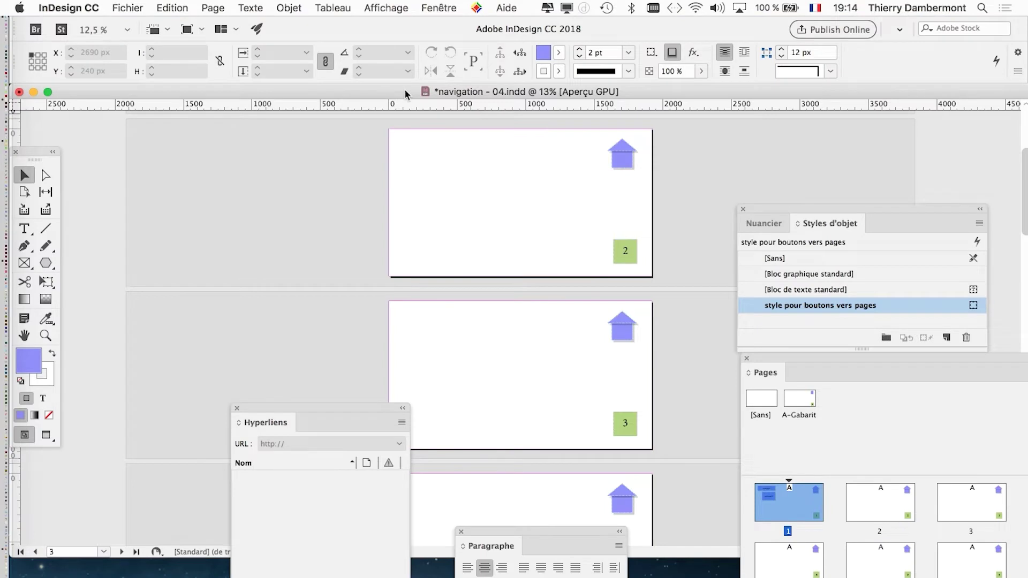
left_click(802, 399)
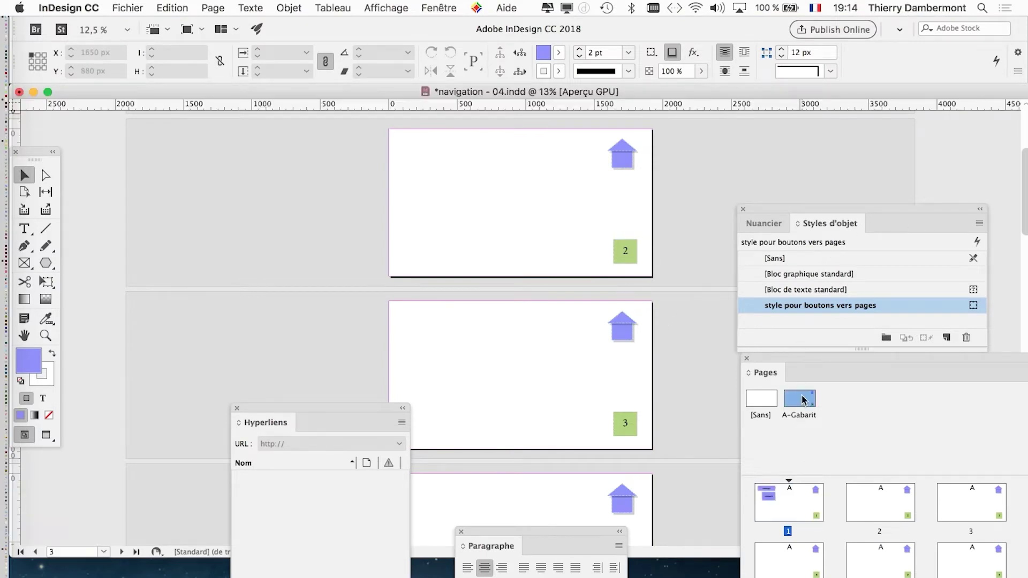
double_click(802, 399)
key("super+equal")
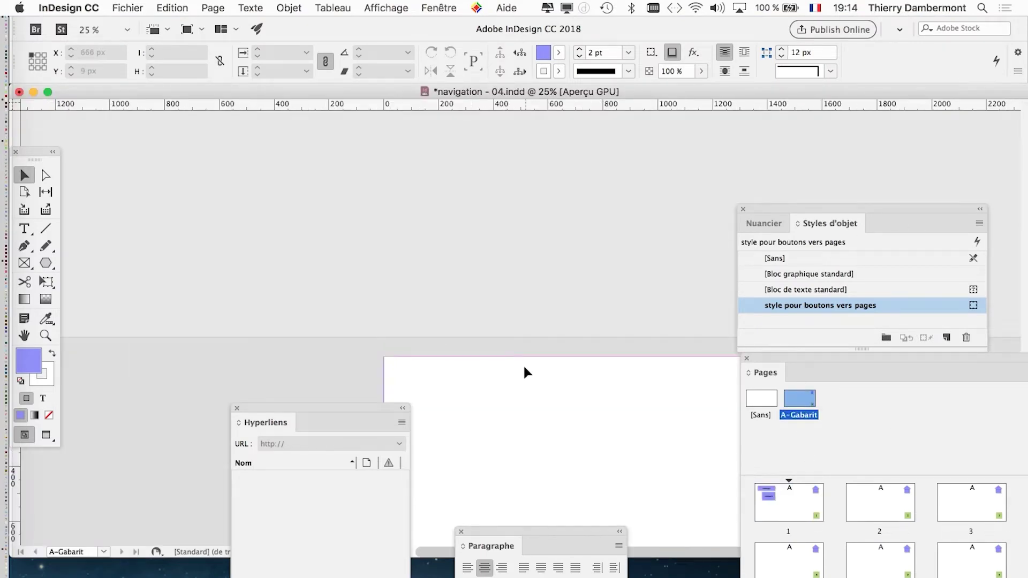
scroll(536, 386, "right", 10)
left_click(25, 335)
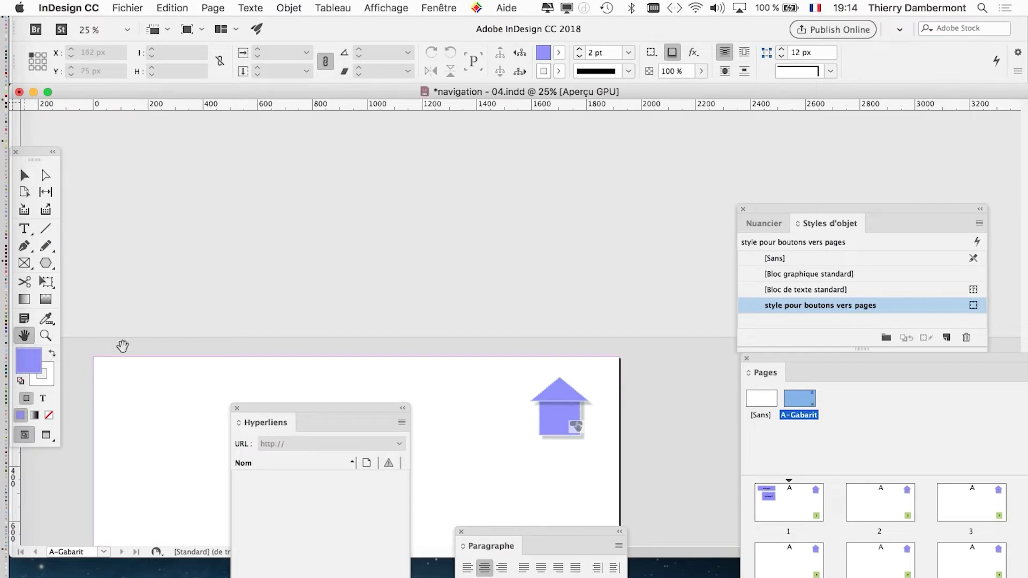
scroll(188, 410, "left", 2)
key("super+0")
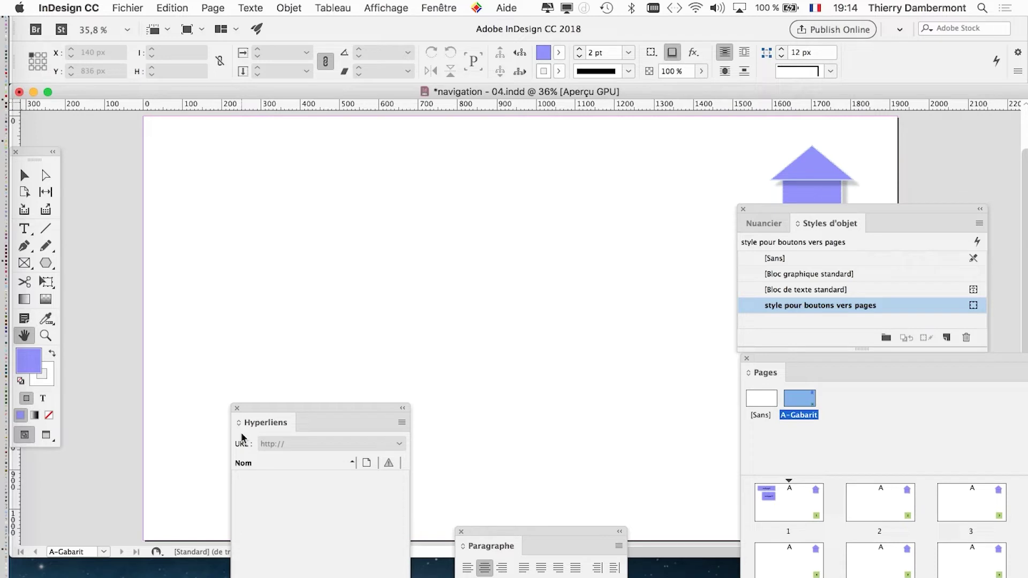
Close the Hyperliens, Paragraphe, Styles d'objet and Pages panels to clear the workspace
left_click(237, 408)
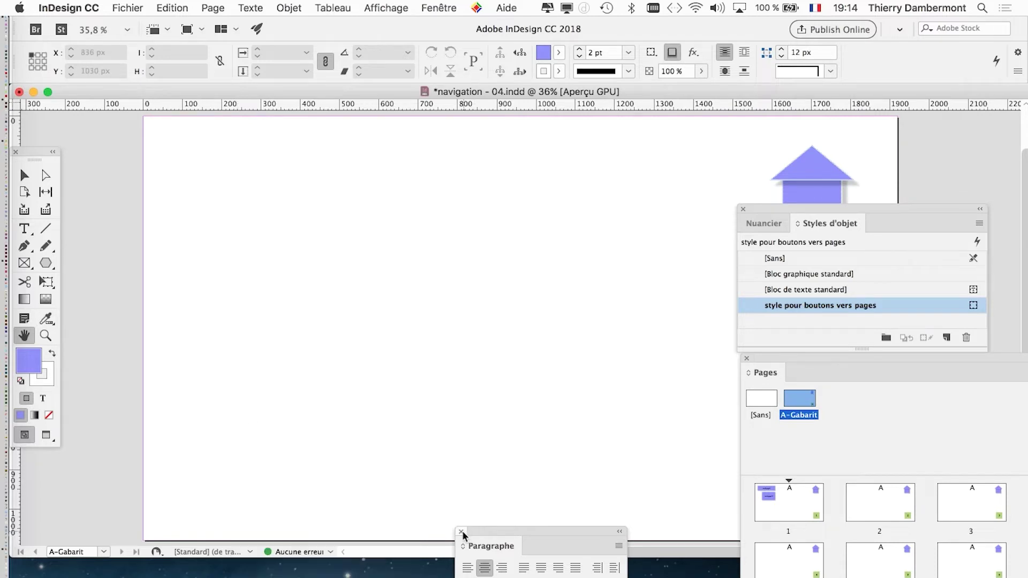
left_click(461, 532)
left_click(743, 210)
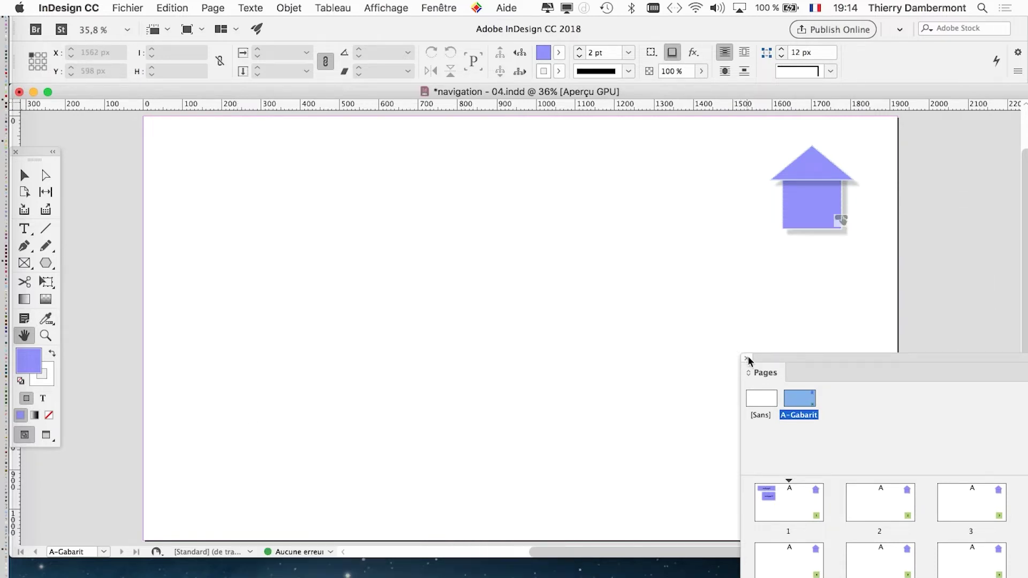
left_click(746, 358)
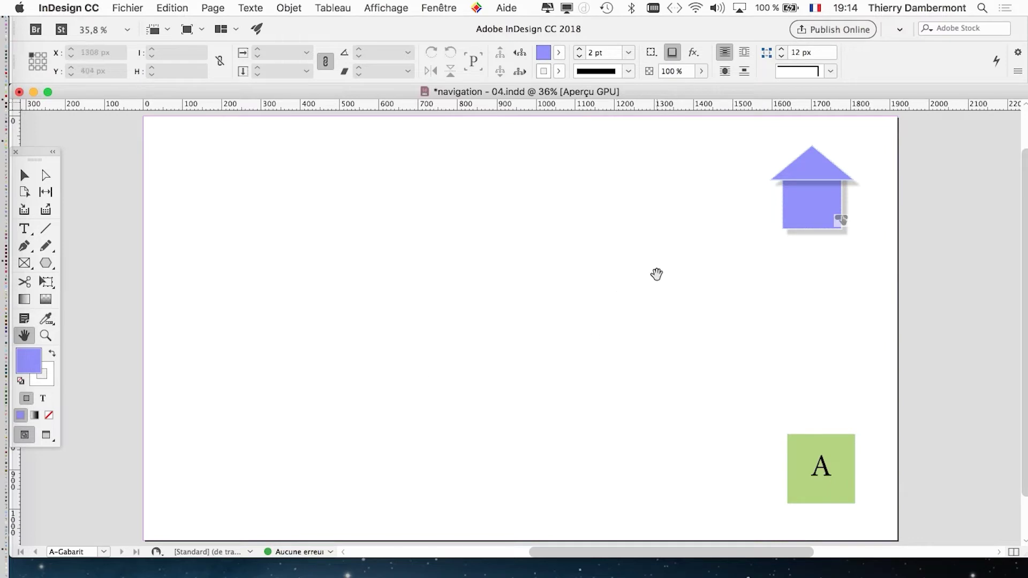
Create a three-sided polygon 102 px wide and 93 px high with 0% star inset below the house button
scroll(657, 275, "up", 1)
left_click_drag(626, 324, 333, 327)
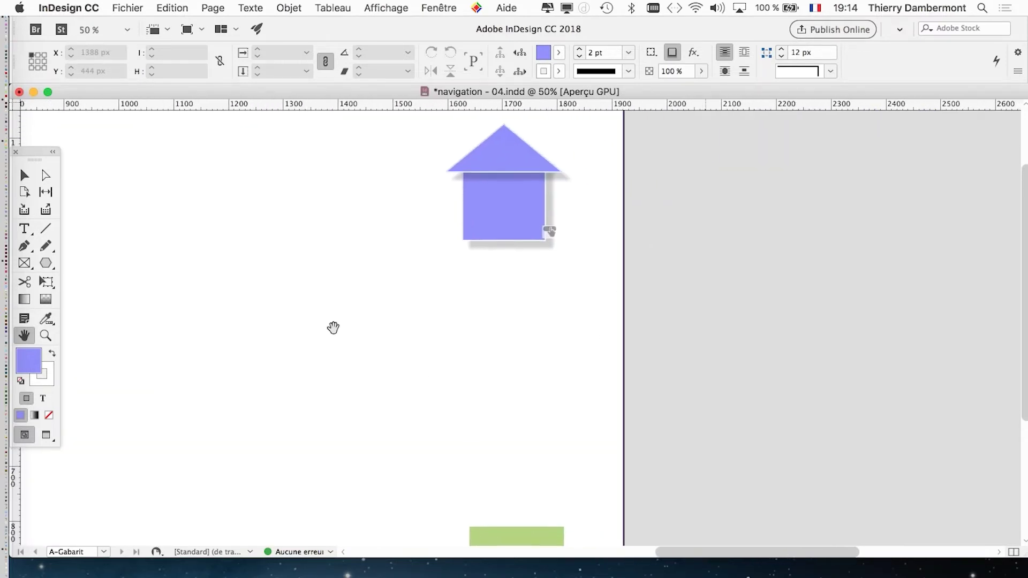
mouse_move(16, 275)
left_click(46, 263)
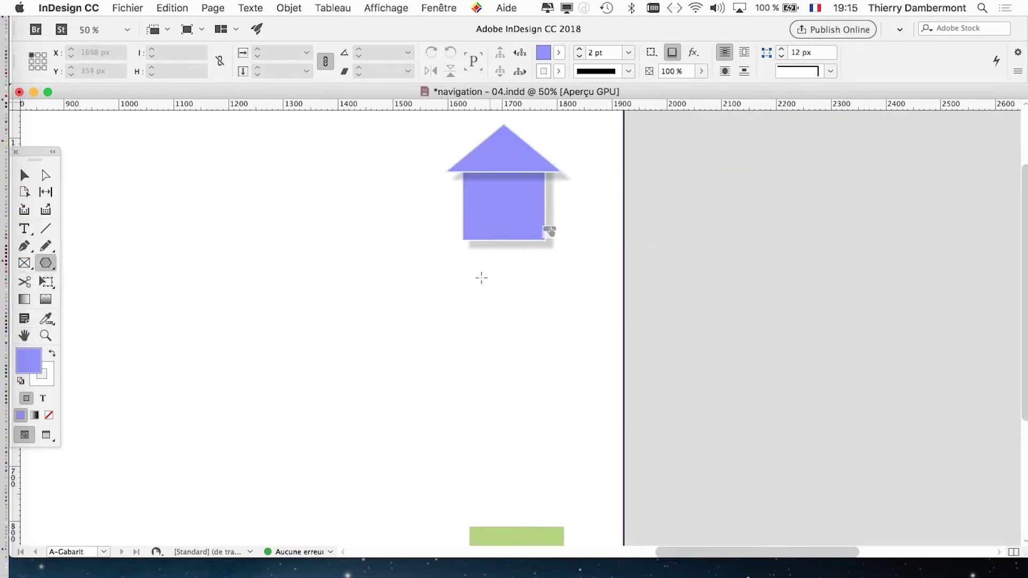
left_click(449, 286)
left_click(618, 270)
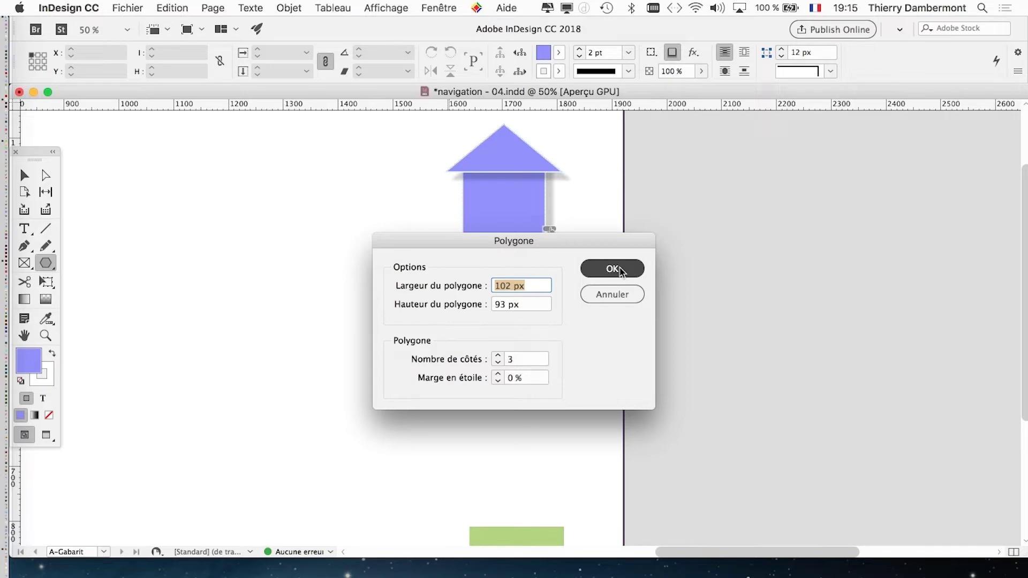
left_click(612, 268)
left_click(25, 176)
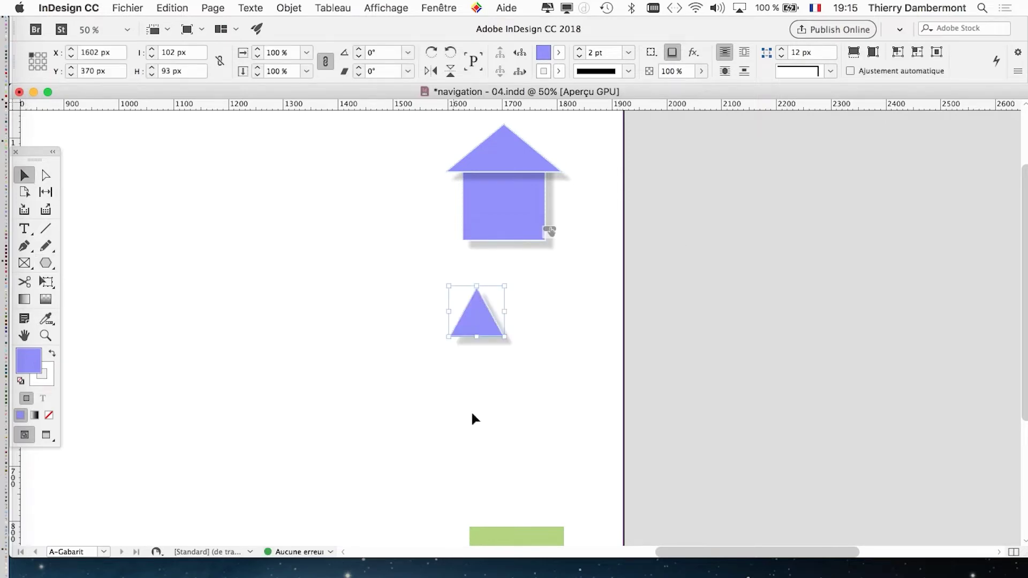
Rotate the new triangle 90° clockwise so it points right, and move it farther right on the page
key("super+1")
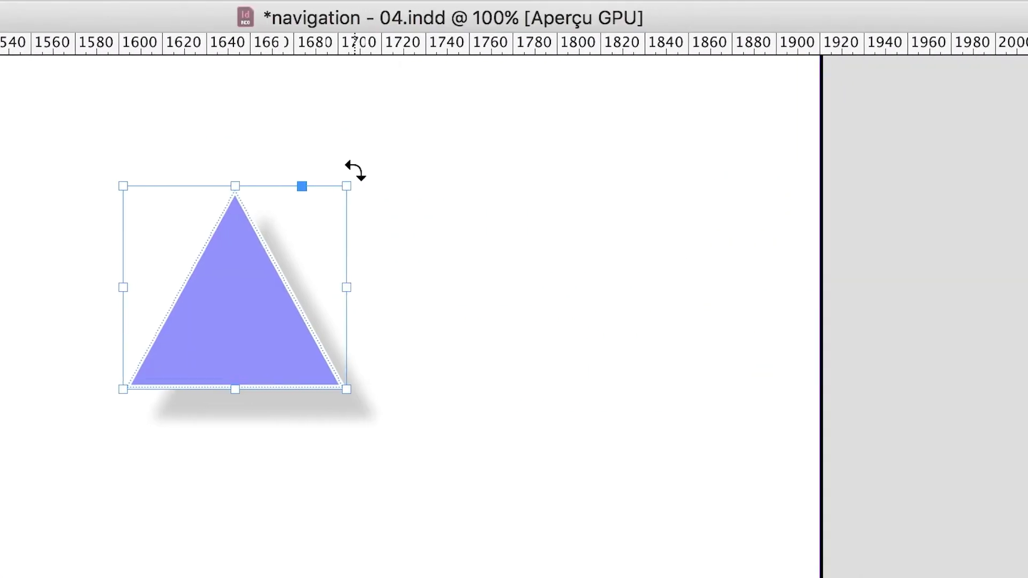
left_click_drag(354, 170, 458, 321)
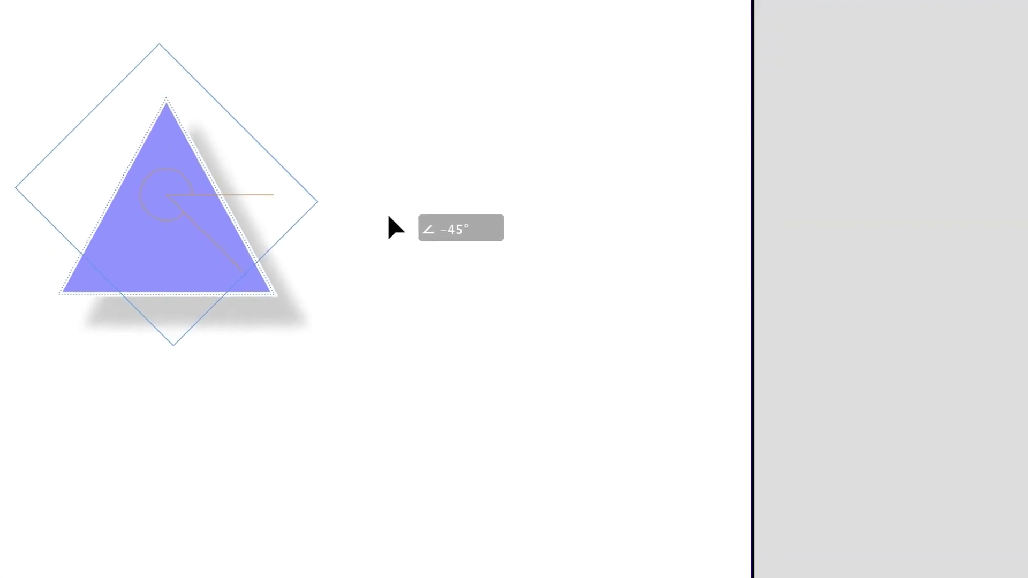
left_click_drag(396, 228, 402, 267)
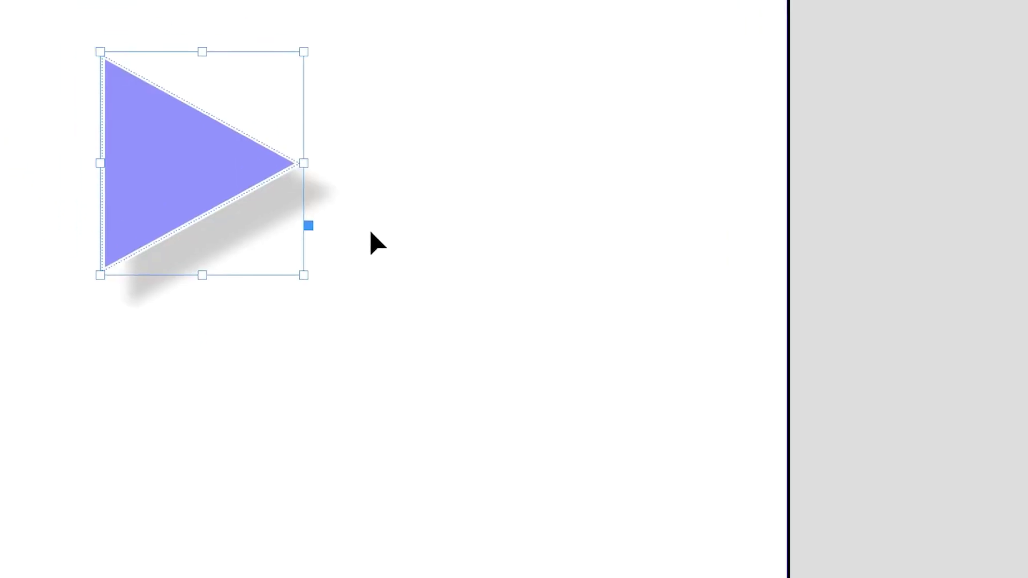
left_click_drag(236, 195, 535, 196)
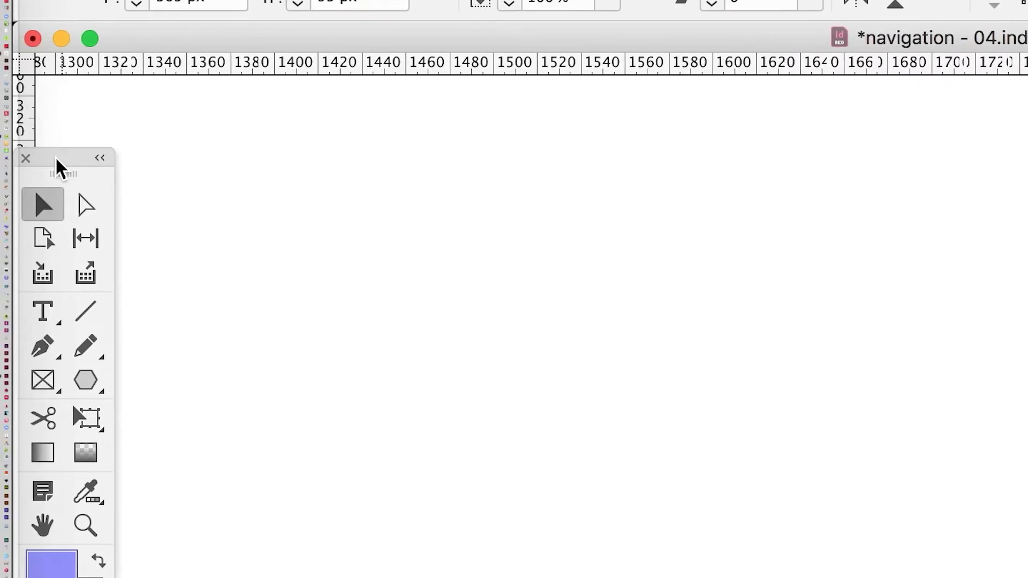
Duplicate the triangle just to its left and rotate the copy 180° so it points left
left_click_drag(55, 157, 614, 166)
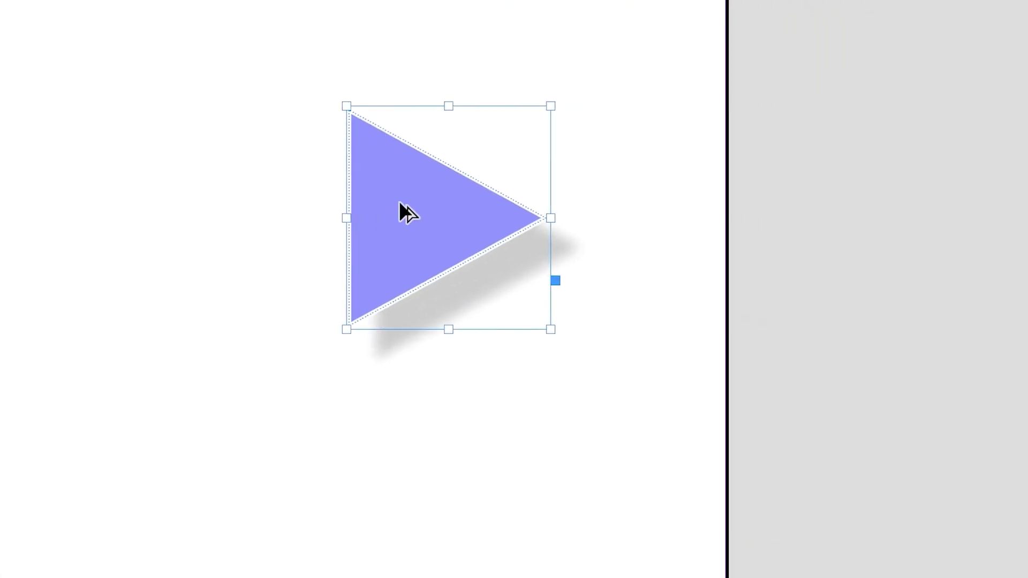
left_click_drag(400, 201, 151, 207)
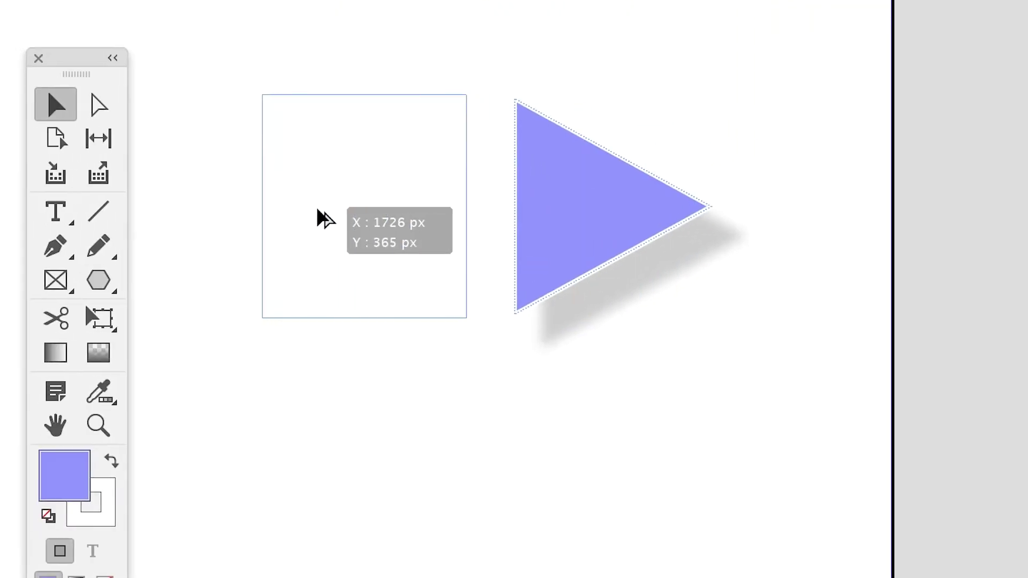
left_click_drag(316, 206, 317, 206)
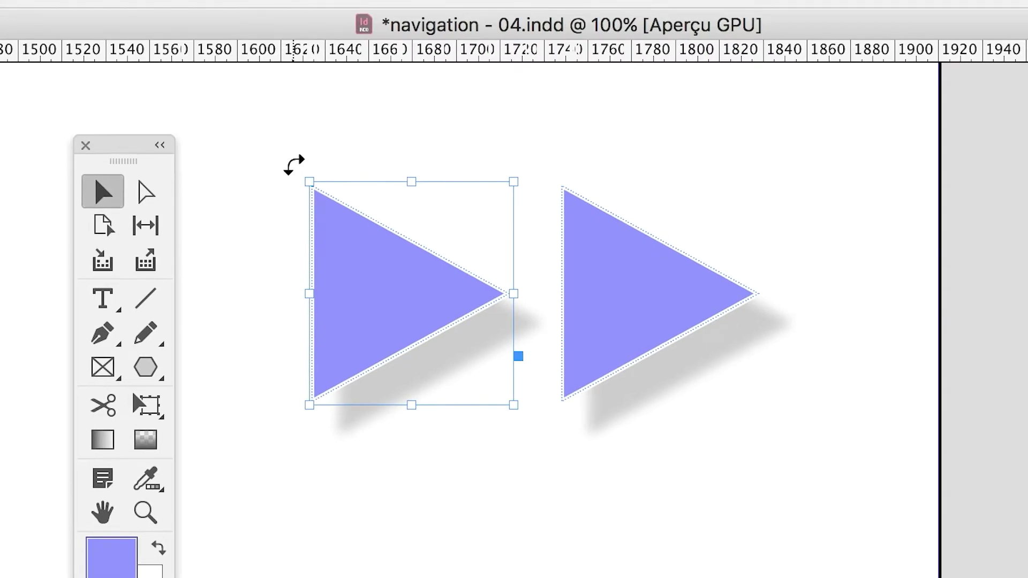
left_click_drag(294, 165, 455, 502)
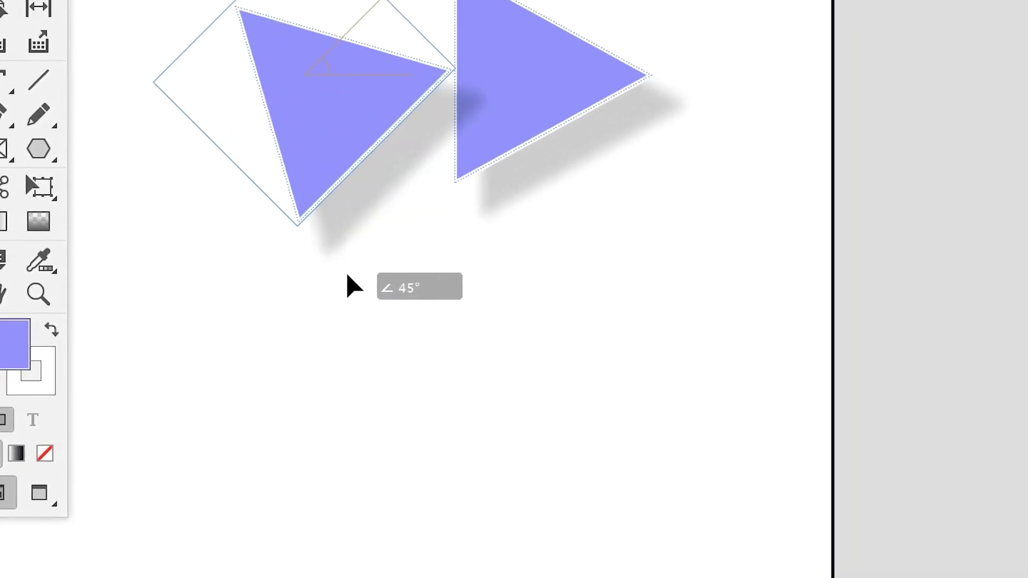
left_click_drag(348, 275, 372, 275)
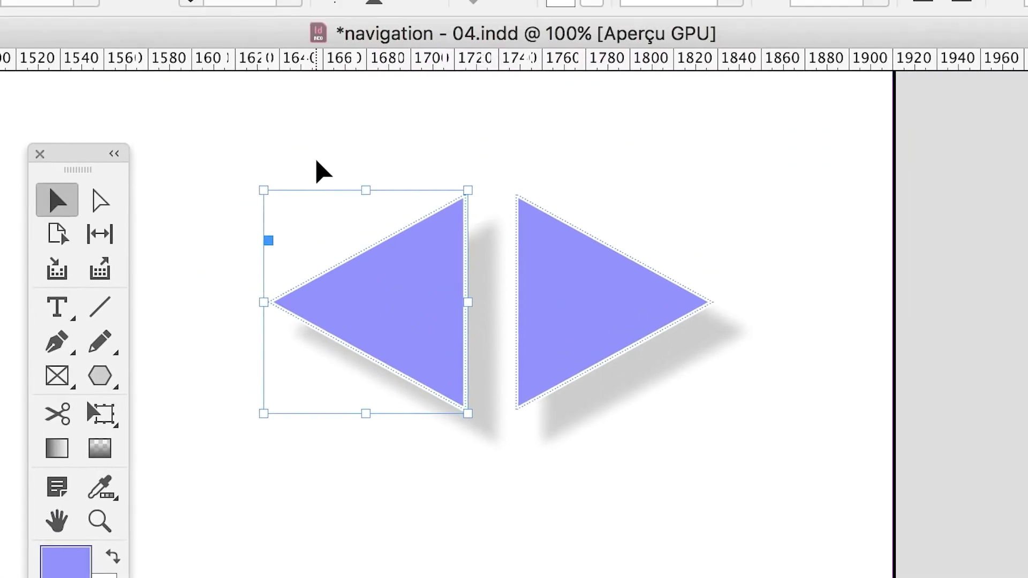
left_click(316, 161)
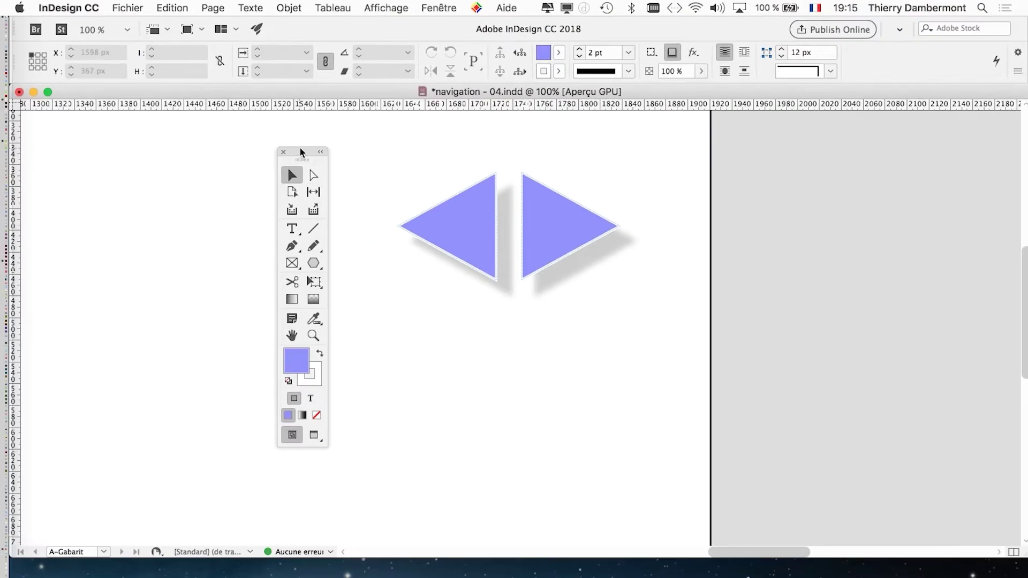
Select both arrow triangles and center them just under the house, at about X 1599 px and Y 324 px
left_click_drag(300, 152, 145, 152)
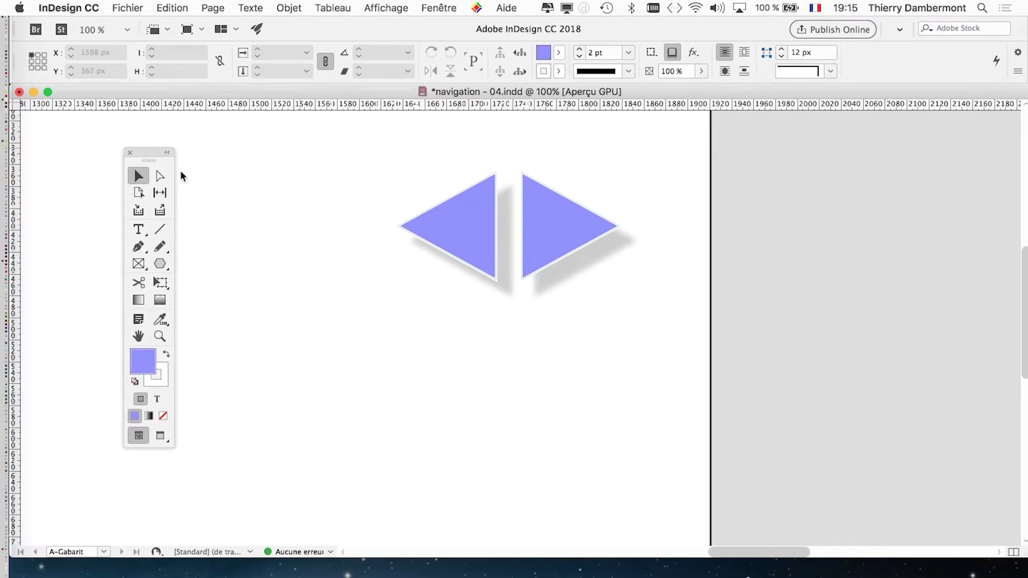
scroll(515, 404, "down", 1)
left_click_drag(619, 337, 452, 246)
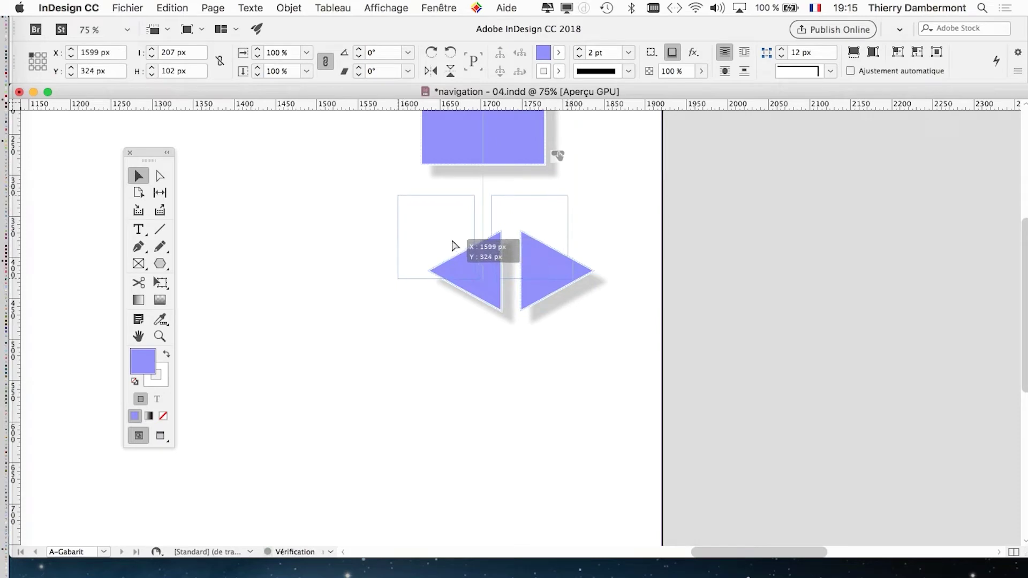
key("Escape")
left_click(514, 423)
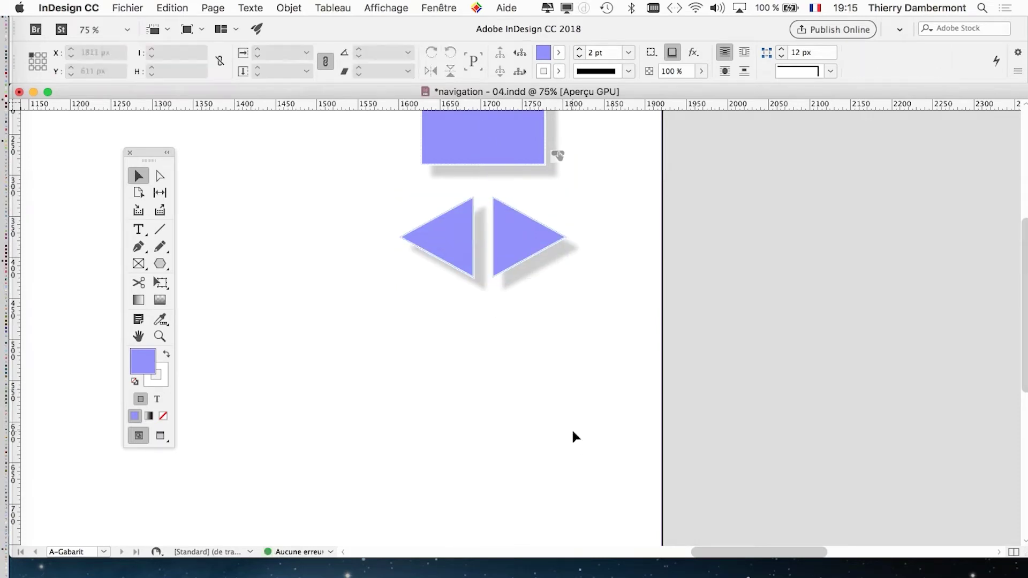
Move both arrow triangles beside the house on its left, to about X 1367 px and Y 59 px
scroll(572, 434, "up", 5)
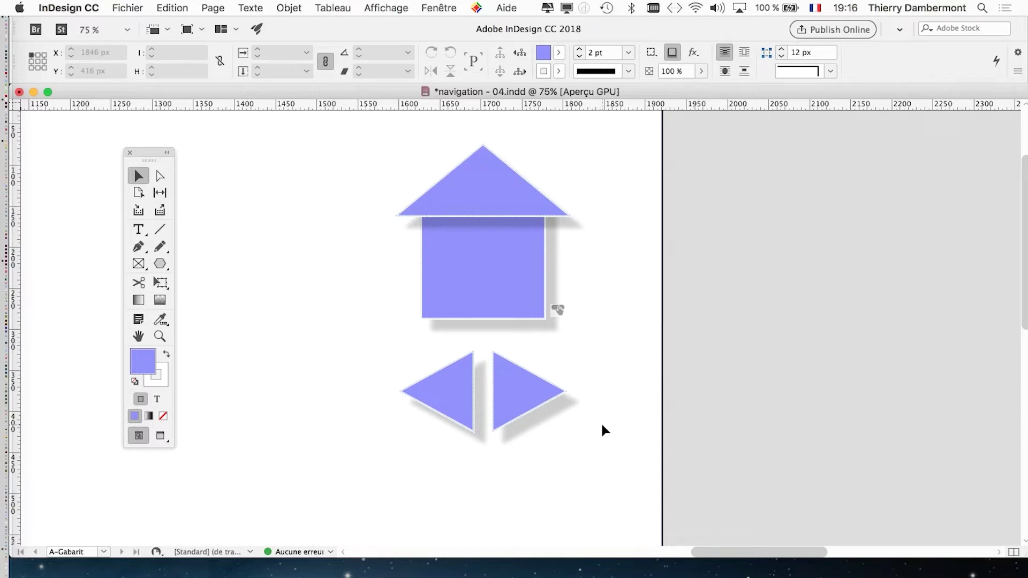
scroll(601, 425, "up", 2)
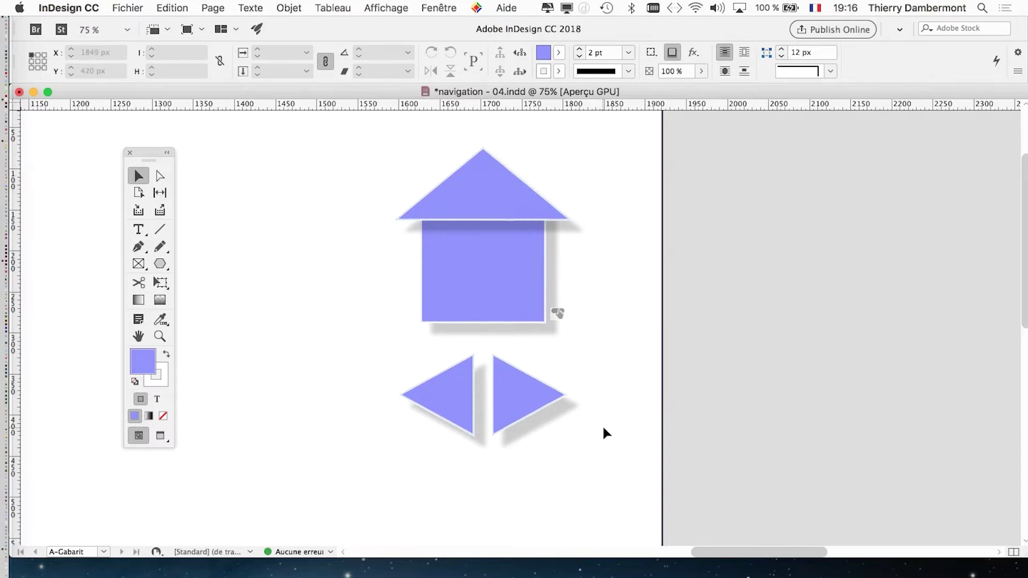
left_click_drag(151, 153, 111, 178)
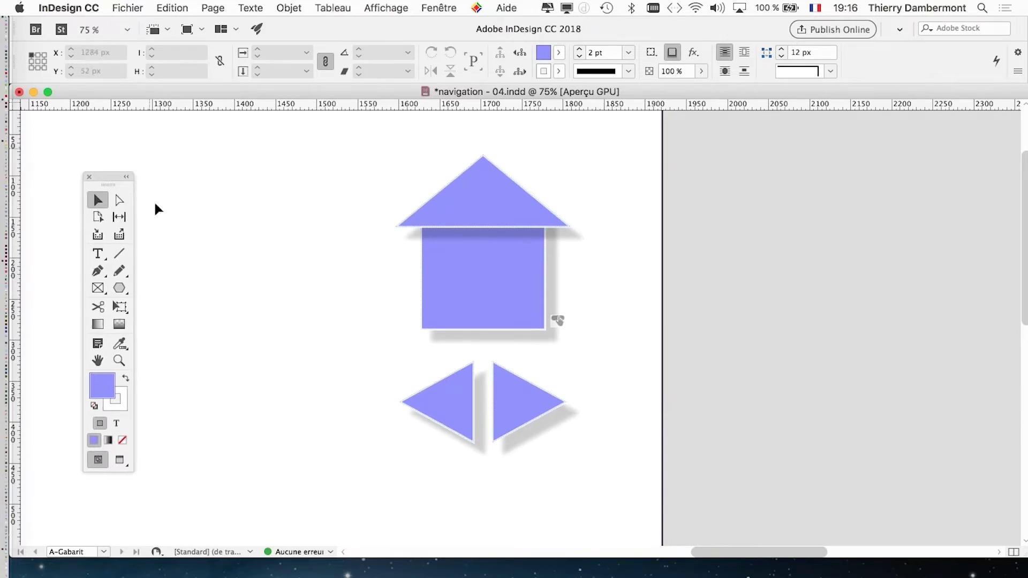
left_click_drag(350, 385, 551, 471)
left_click_drag(517, 422, 598, 349)
key("space")
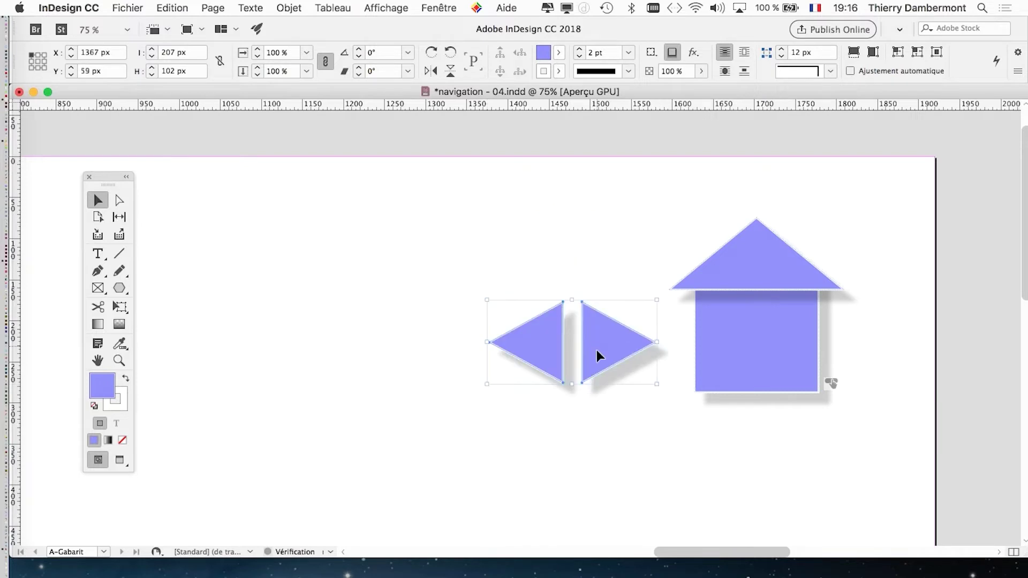
left_click(641, 446)
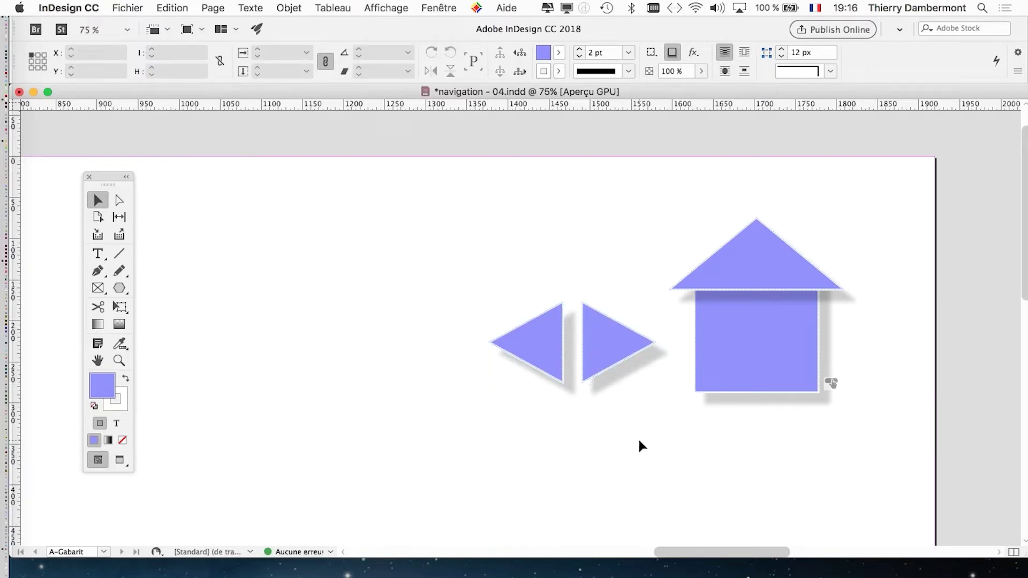
Move the pair of arrow triangles back to just below the house
key("super+minus")
key("super+minus")
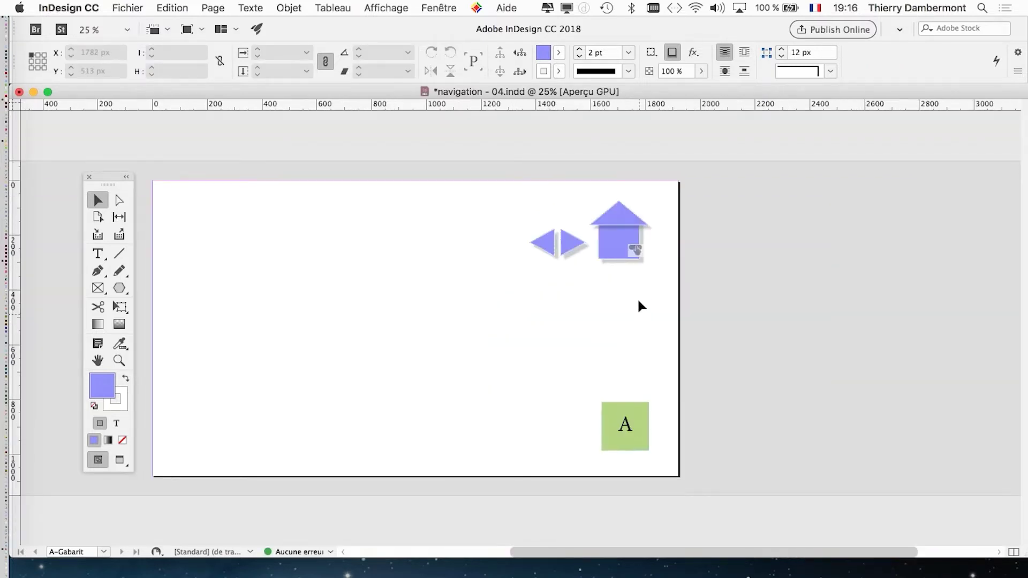
left_click_drag(549, 244, 601, 299)
left_click(577, 363)
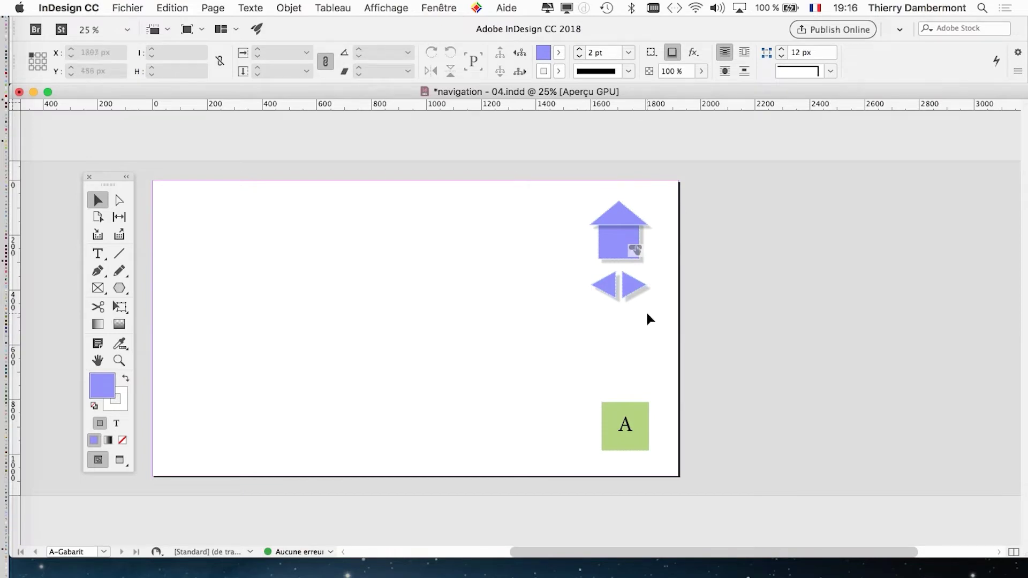
Place the arrow pair up and to the left of the house, at about X 1338 px and Y 36 px
left_click_drag(642, 327, 535, 209)
left_click(542, 235)
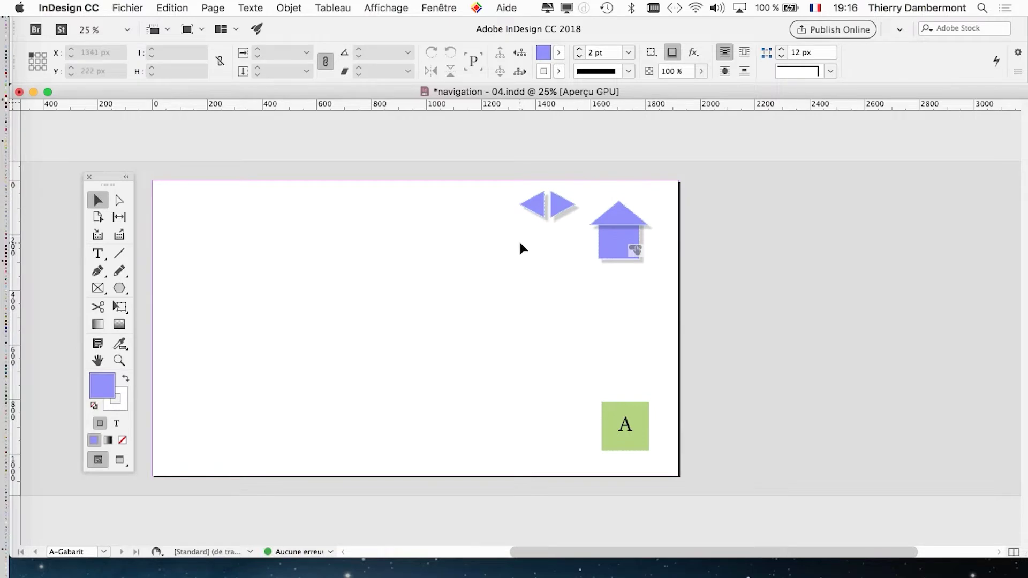
Select both arrow triangles and convert each one into an interactive button of type Bouton
scroll(522, 247, "up", 1)
left_click_drag(507, 199, 641, 272)
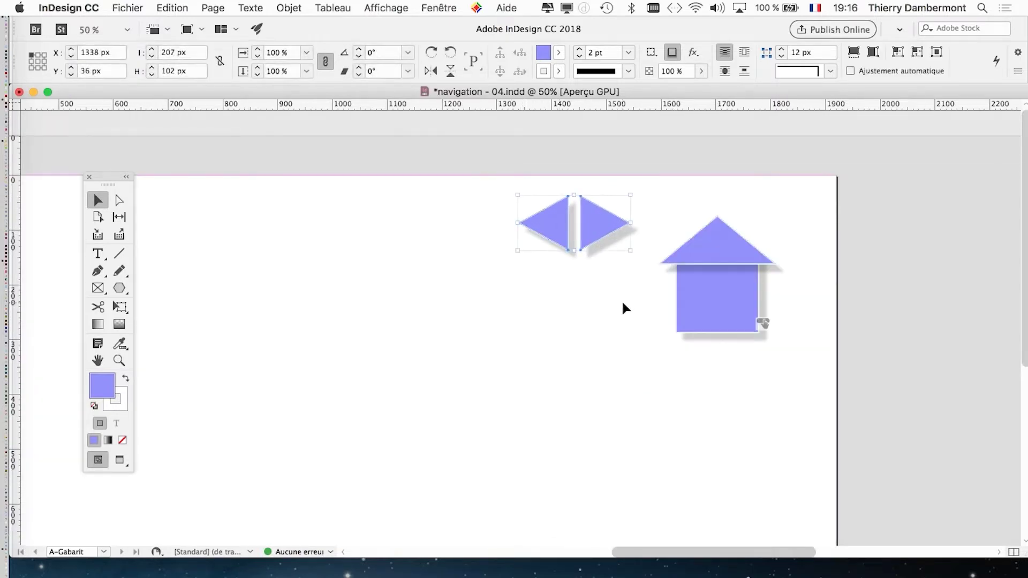
scroll(586, 246, "up", 2)
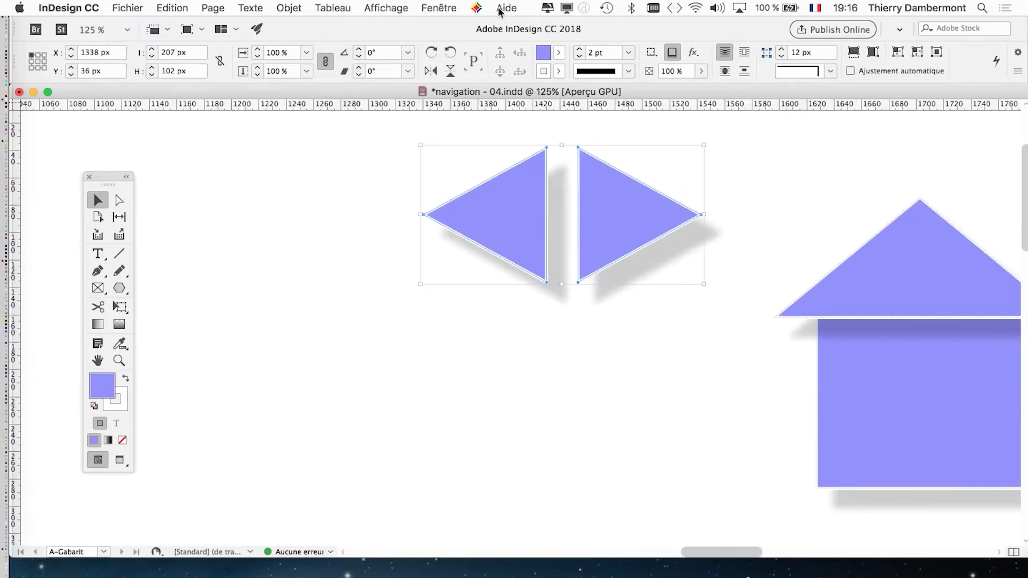
left_click(439, 7)
mouse_move(535, 264)
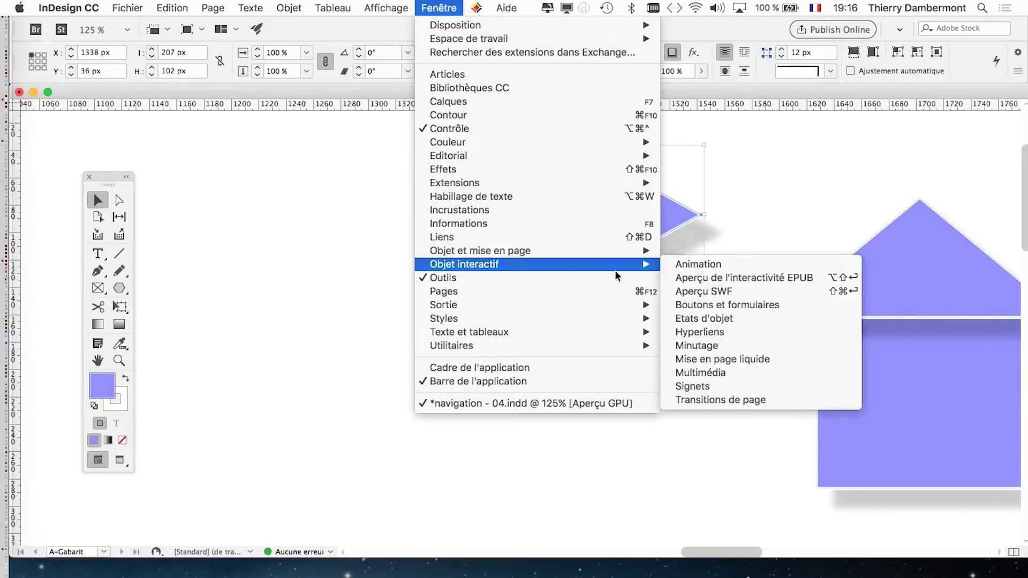
left_click(752, 306)
left_click(174, 178)
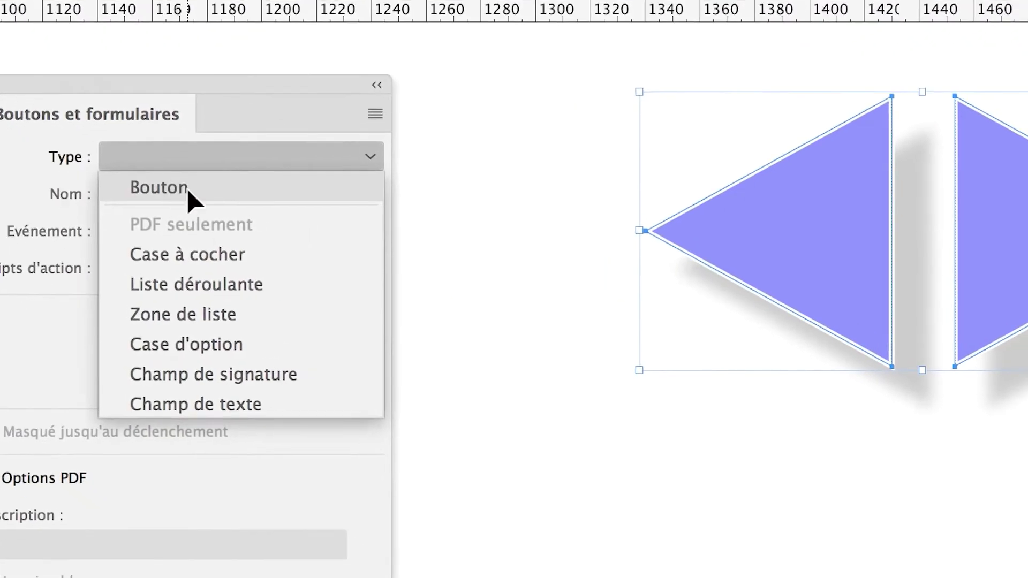
left_click(187, 191)
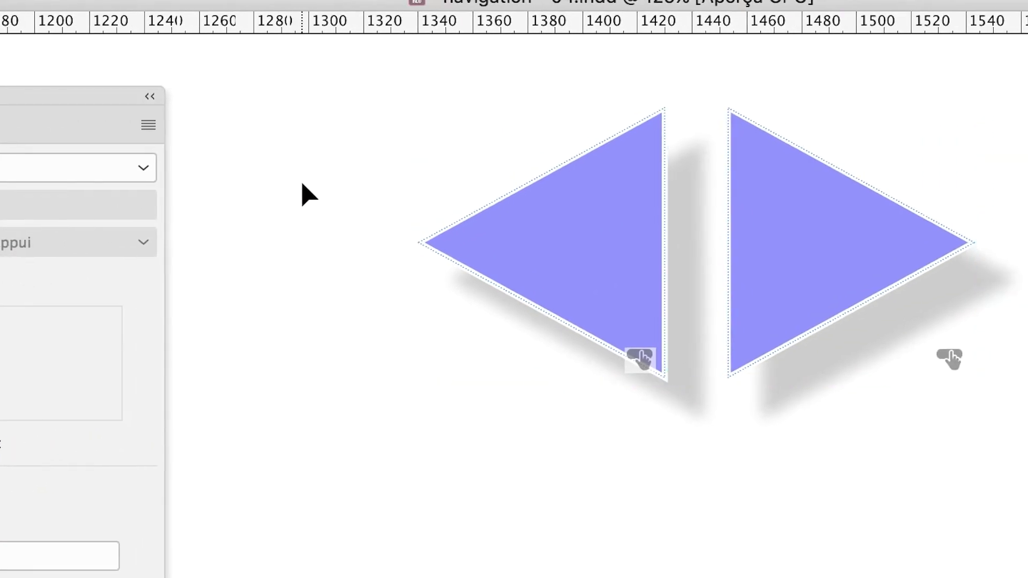
Select only the left-pointing arrow button and name it "page précédente"
left_click(557, 230)
left_click(776, 264, "shift")
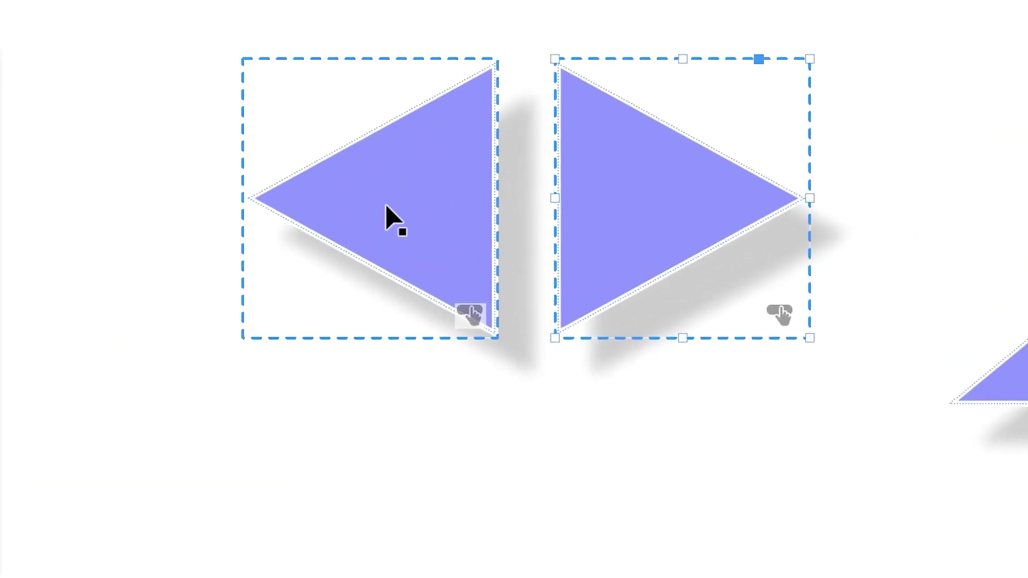
left_click(387, 206)
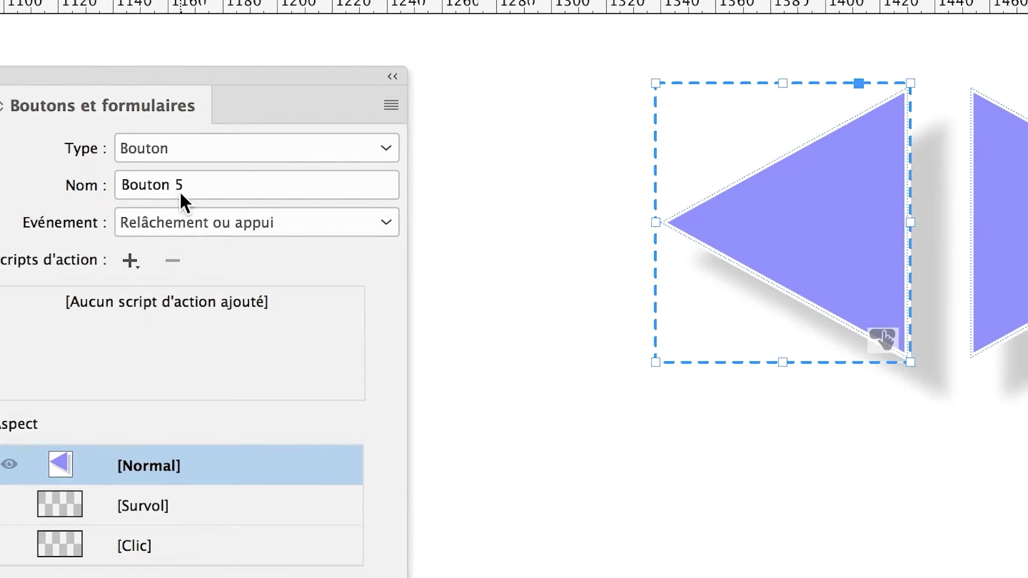
triple_click(179, 192)
type("page p")
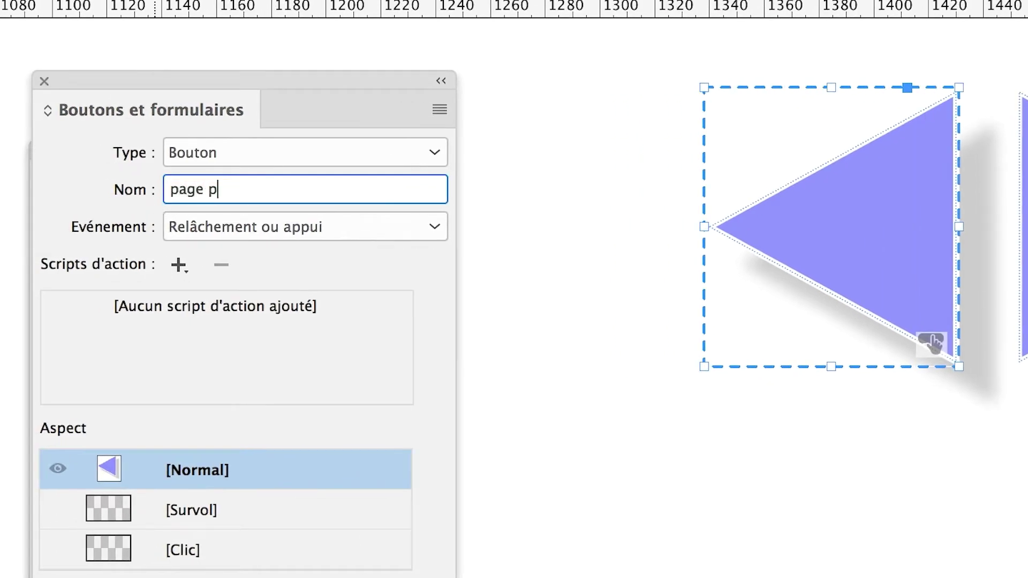
type("récédeb")
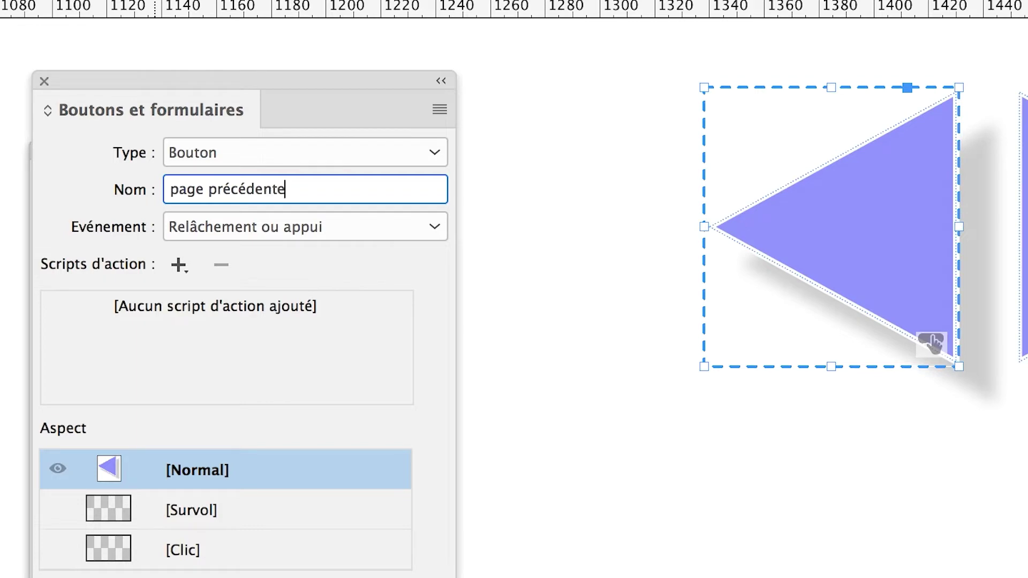
Remove the accents from the left arrow button's name and replace its space with a hyphen, giving "page-precedente"
left_click(231, 190)
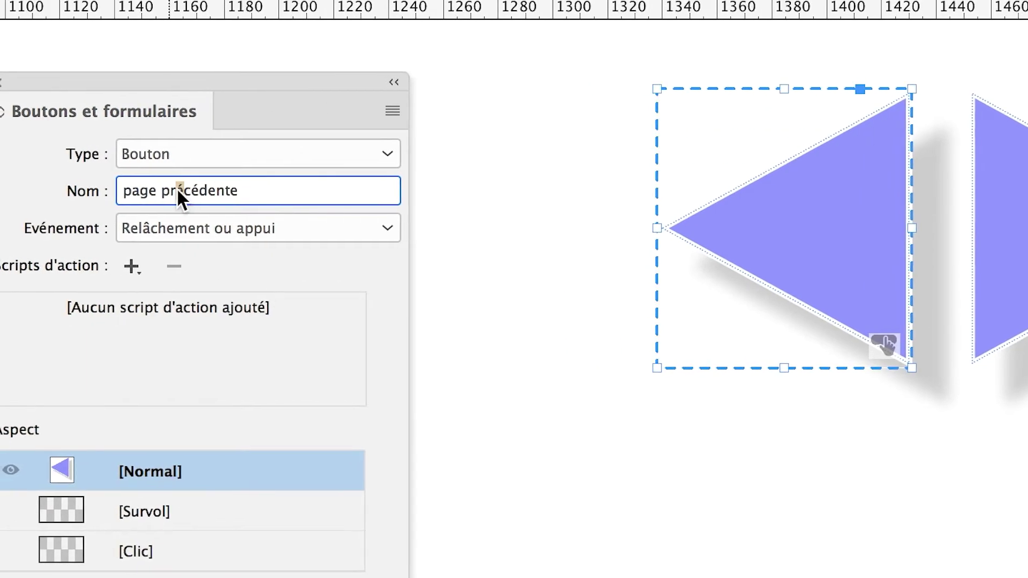
key("Right")
key("Delete")
type("e")
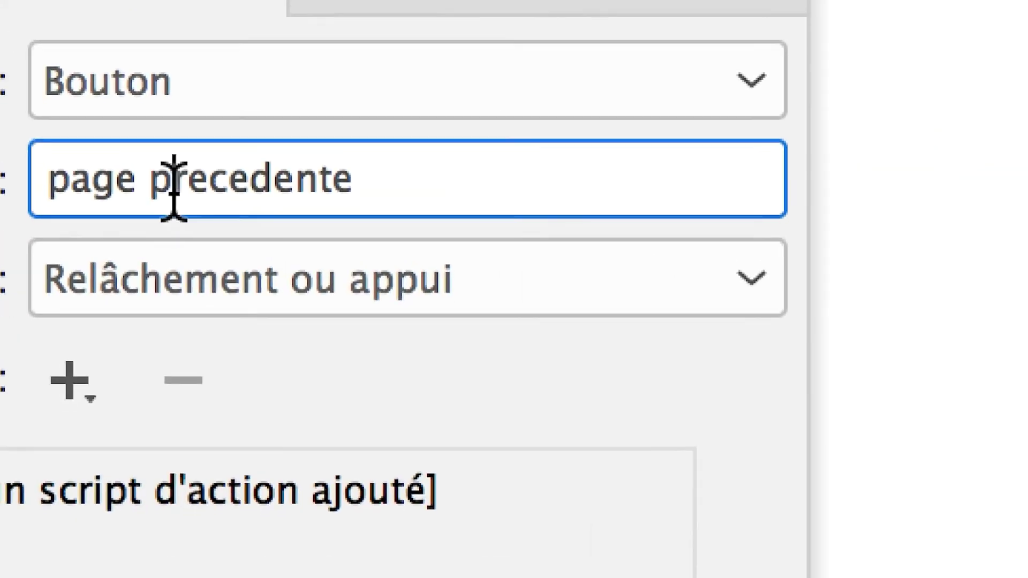
left_click(126, 184)
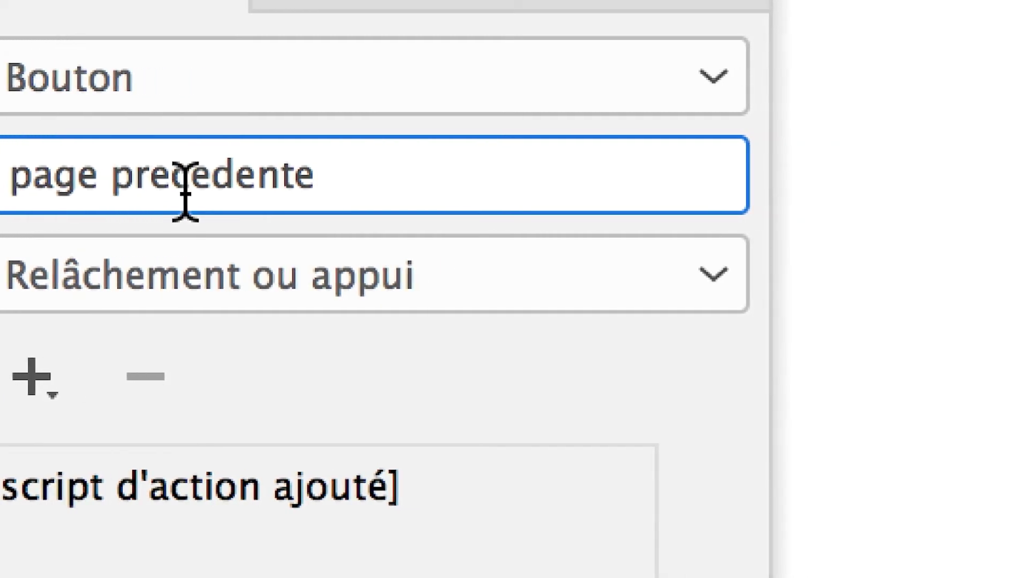
left_click(410, 187)
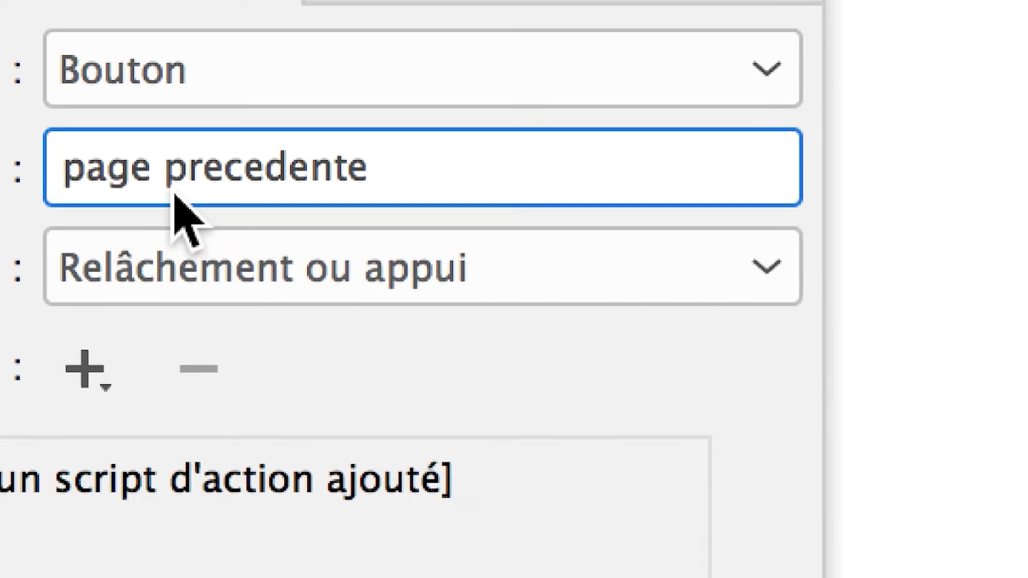
double_click(173, 196)
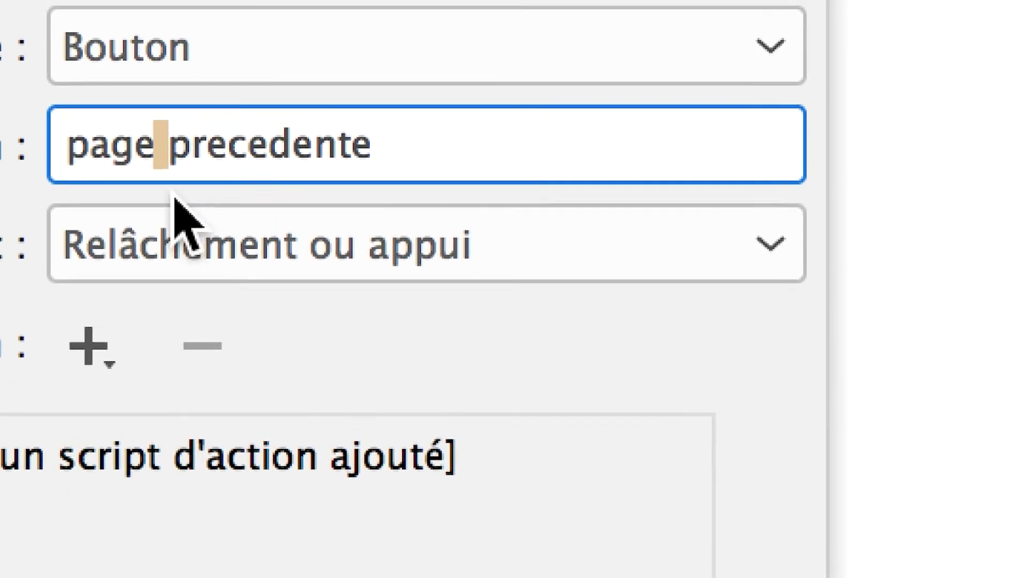
type("-")
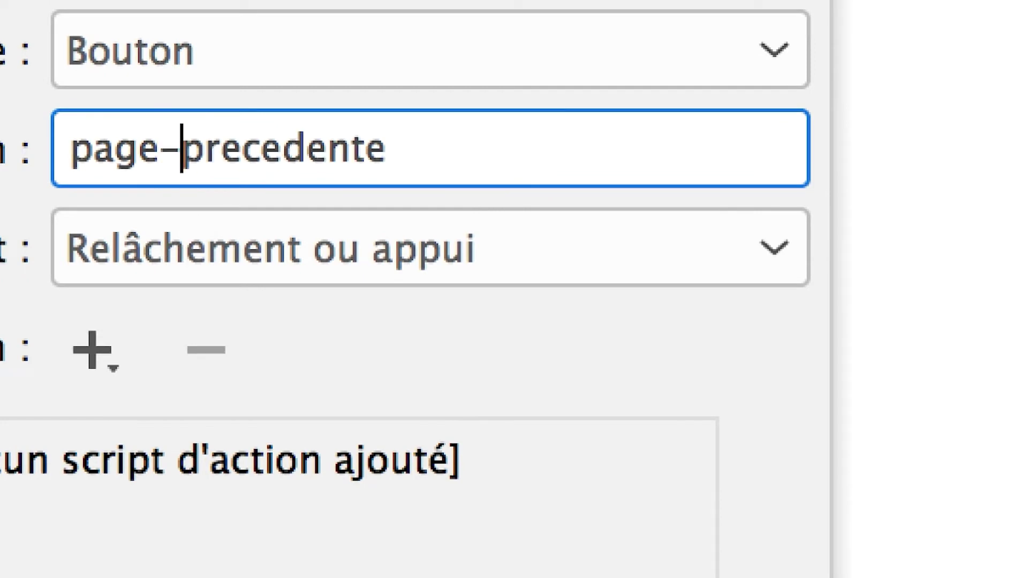
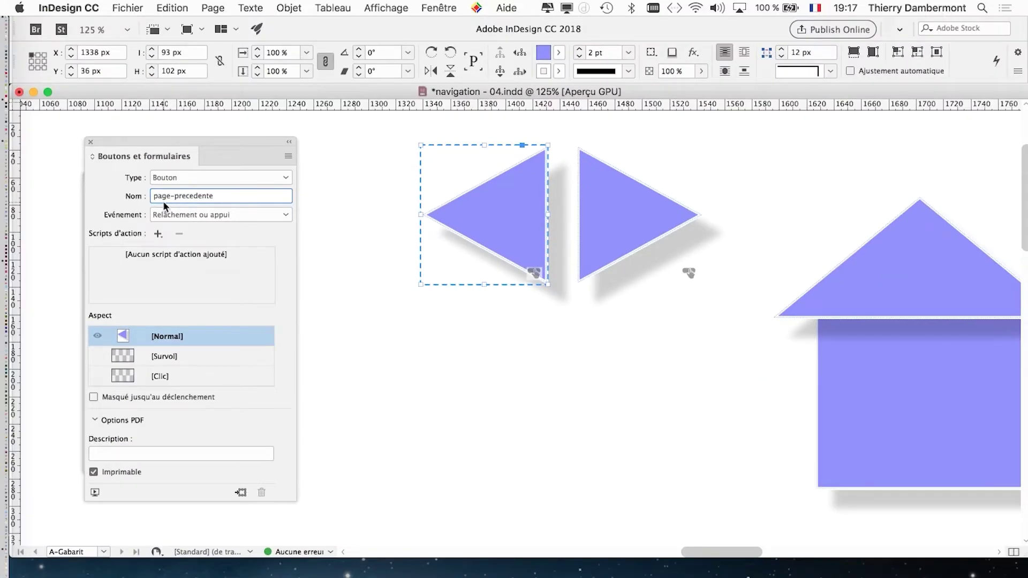
Select the right-pointing arrow button and name it "page-suivante"
left_click_drag(226, 140, 325, 133)
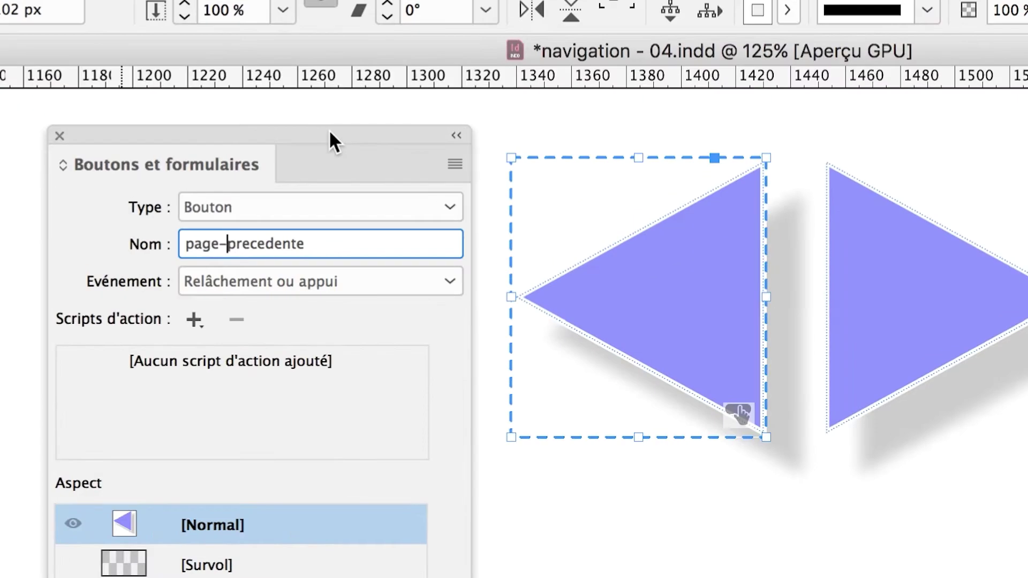
left_click(584, 212, "shift")
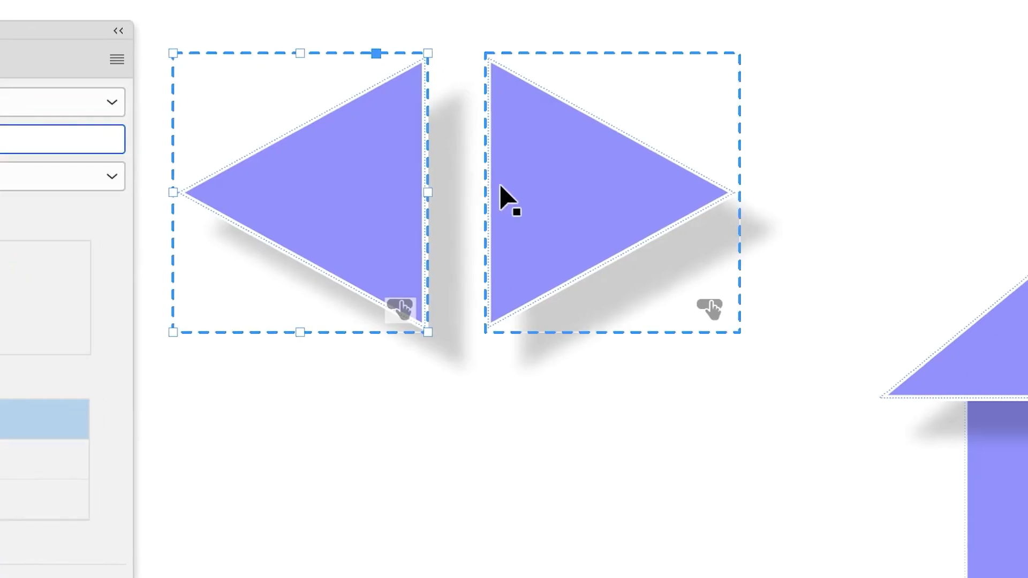
left_click(500, 185)
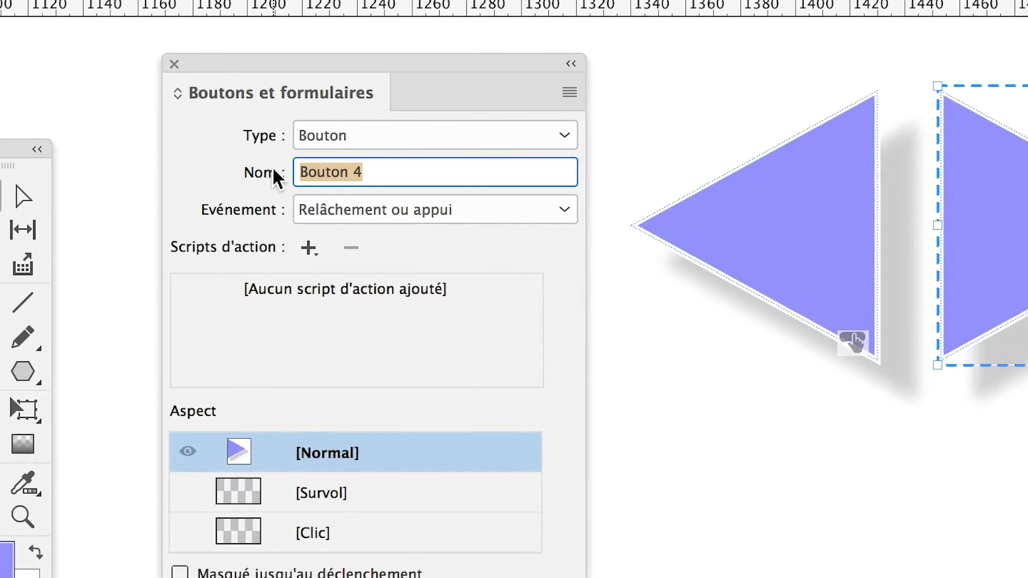
type("page-suvante")
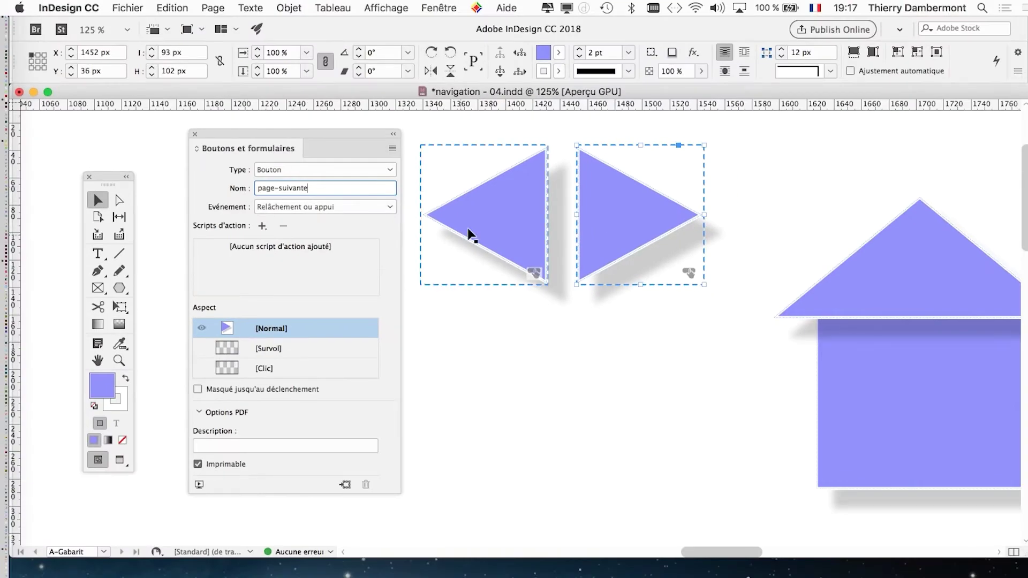
Assign the action "Atteindre la page précédente" to the left-pointing arrow button
left_click(750, 224)
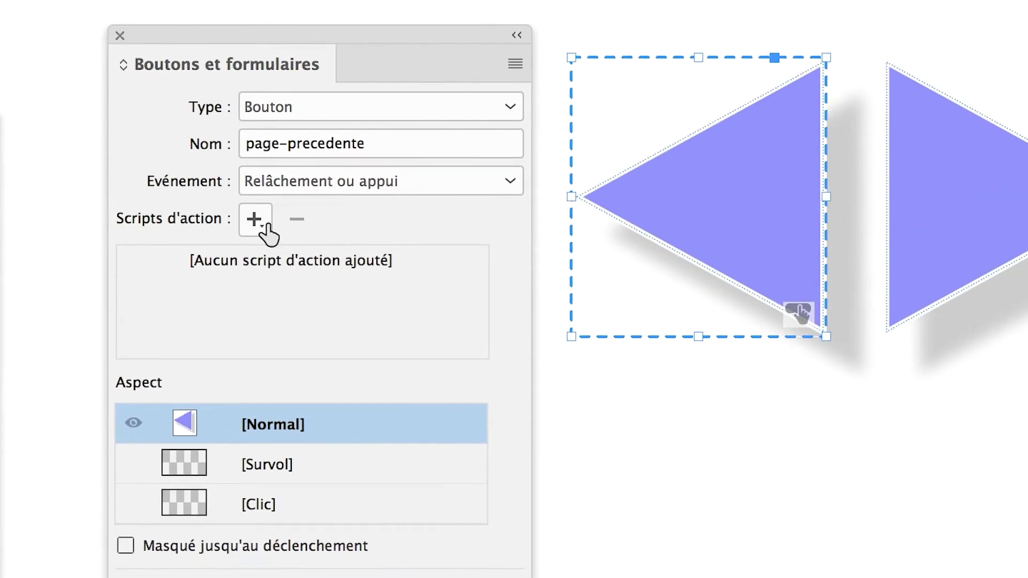
left_click(255, 219)
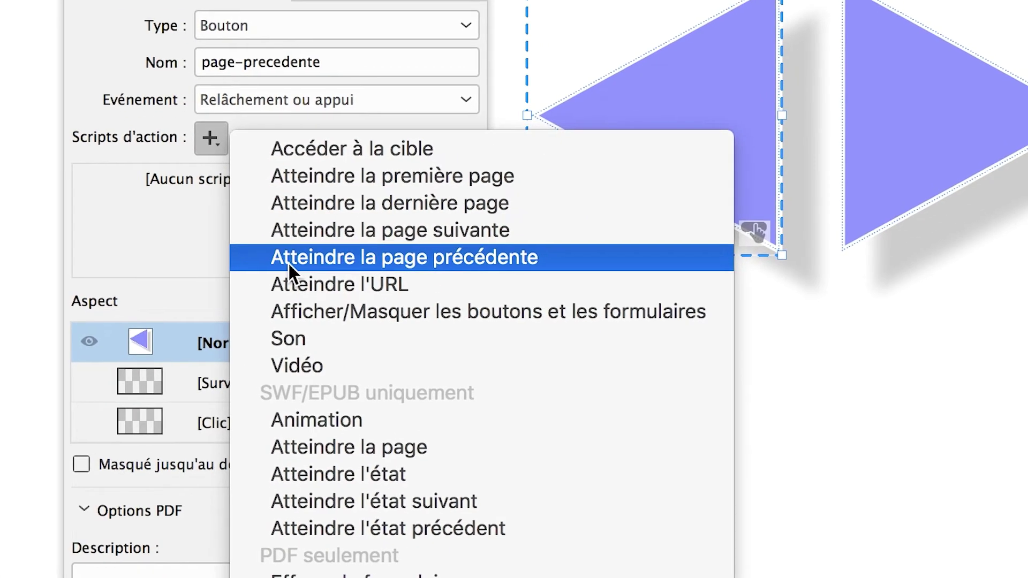
left_click(289, 262)
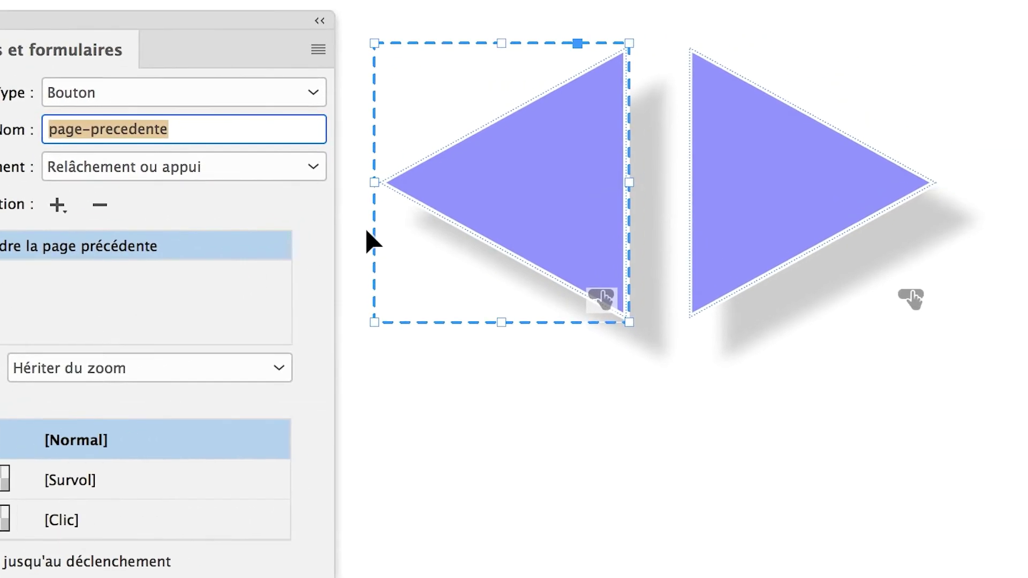
Assign the action "Atteindre la page suivante" to the right-pointing arrow button, close the button settings and deselect it
left_click(715, 213)
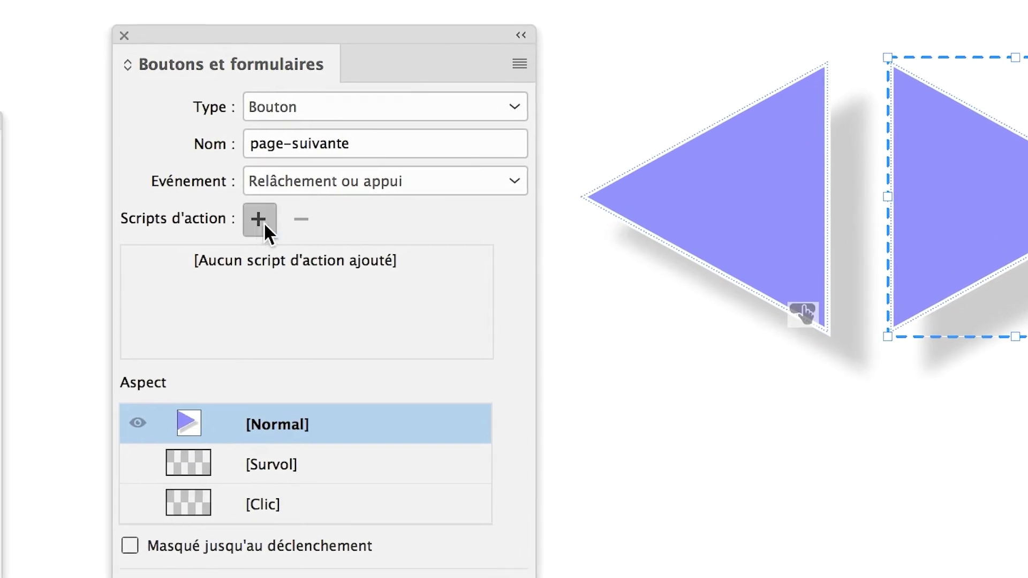
left_click(227, 256)
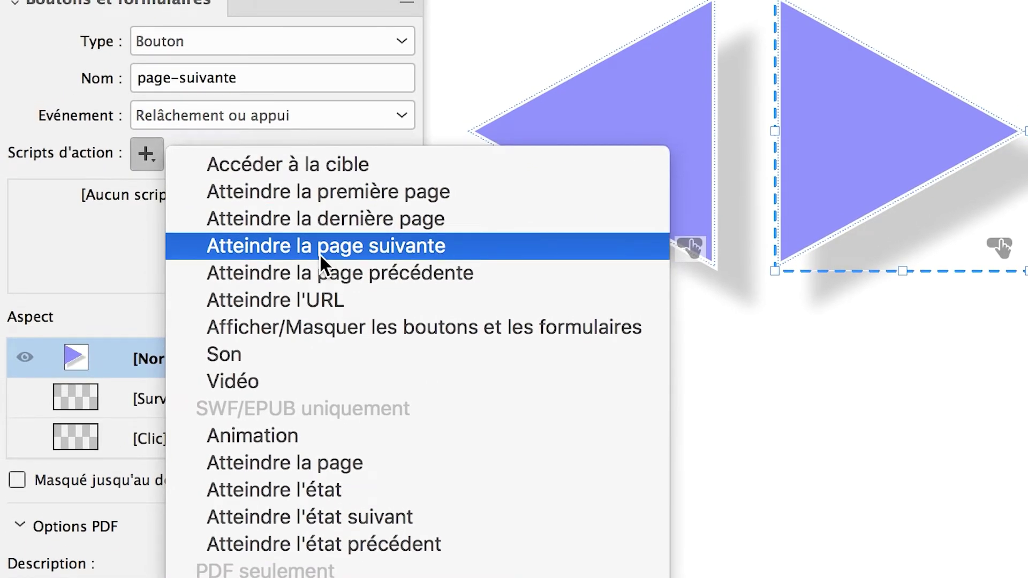
left_click(319, 253)
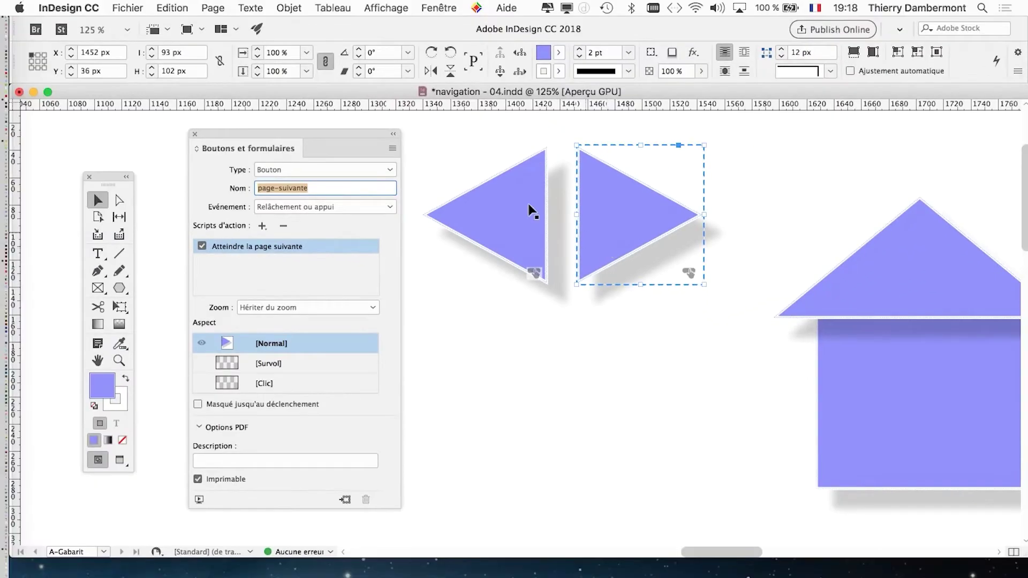
left_click(197, 134)
left_click(442, 323)
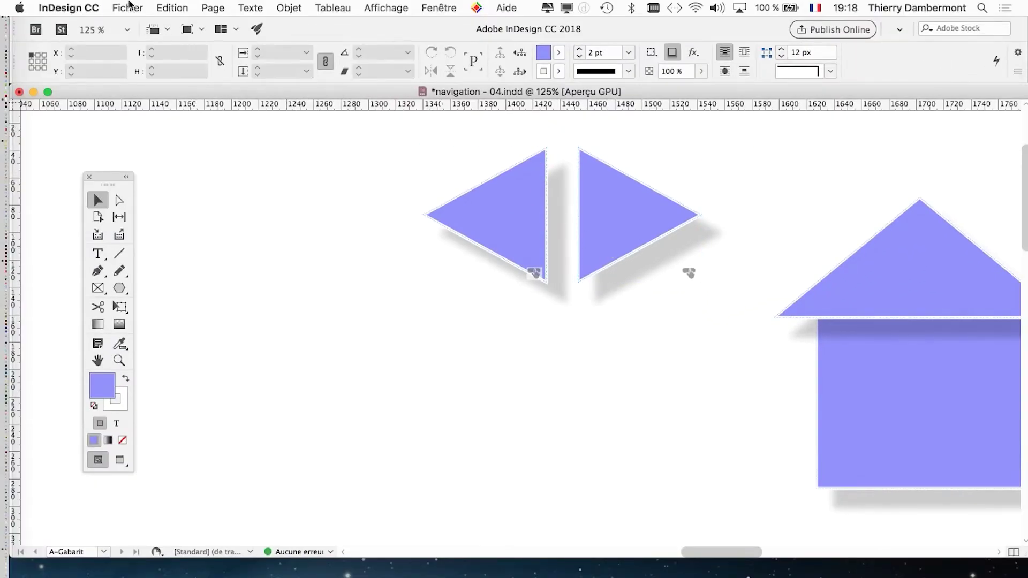
Save the document and export all pages as an interactive PDF named "navigation - 04.pdf", replacing the existing file
left_click(128, 7)
left_click(137, 98)
left_click(132, 9)
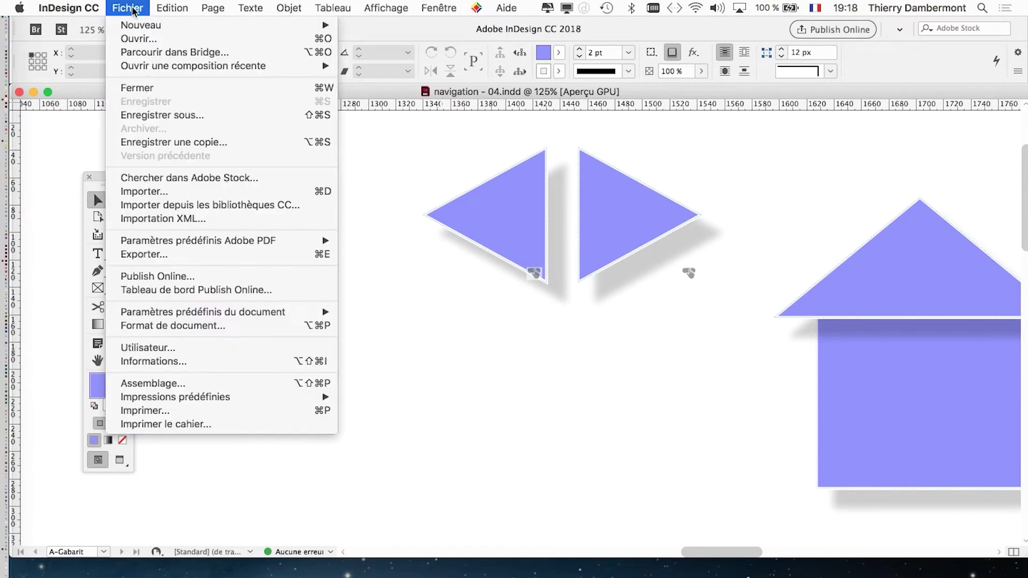
left_click(191, 259)
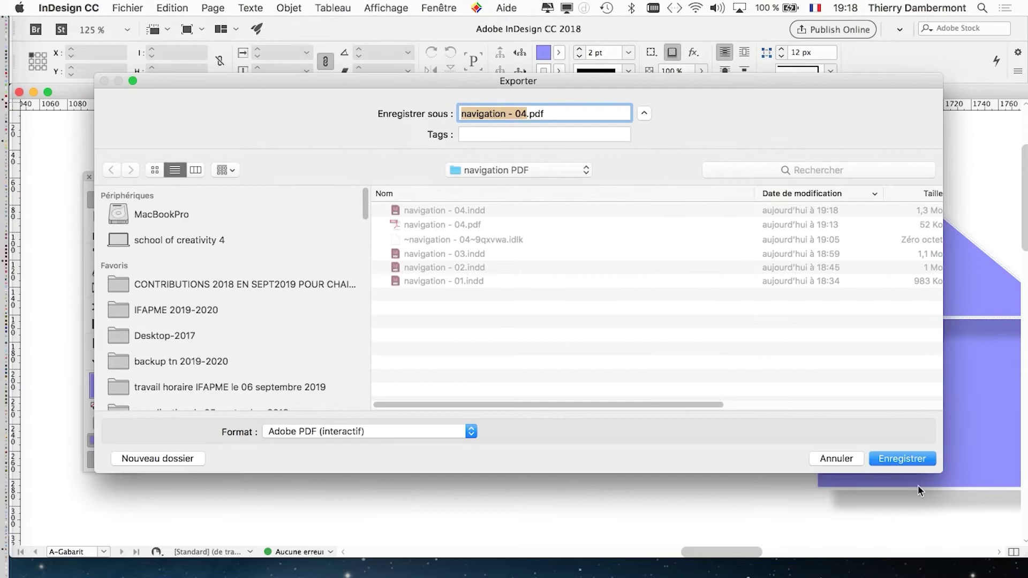
left_click(902, 458)
key("Return")
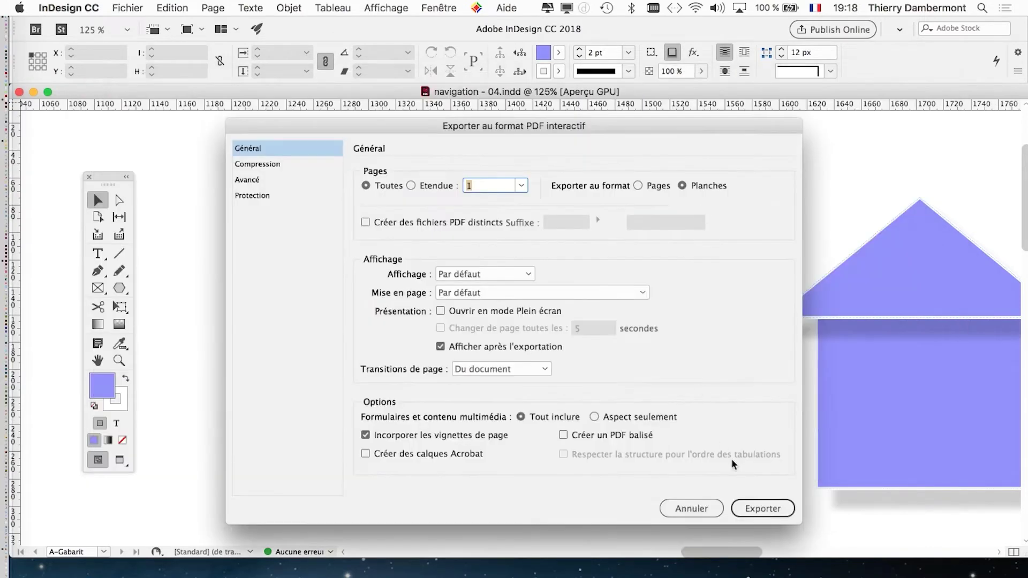
left_click(770, 508)
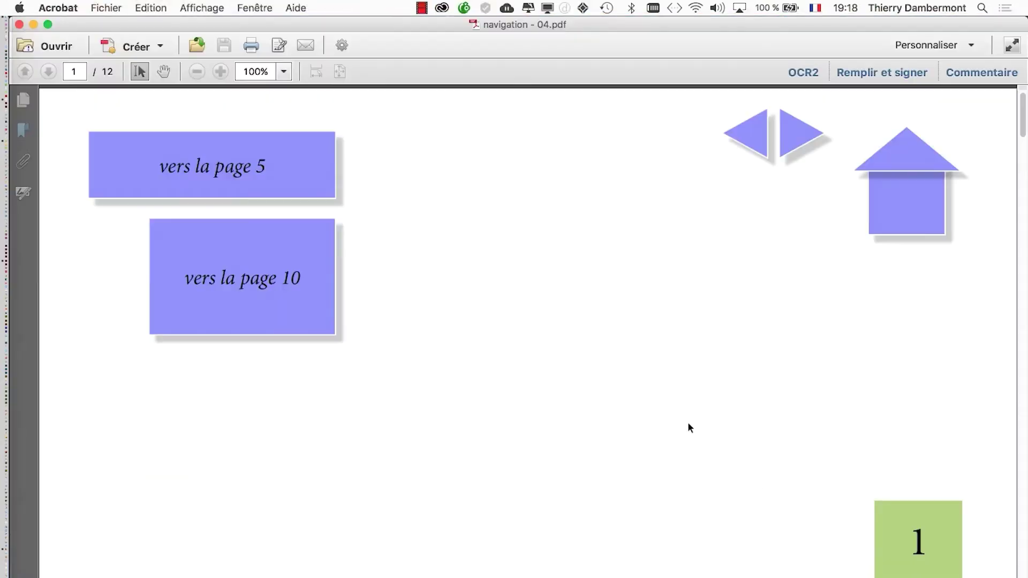
In the exported PDF in Acrobat, follow the "vers la page 5" button and test the next and previous page arrows
left_click(305, 190)
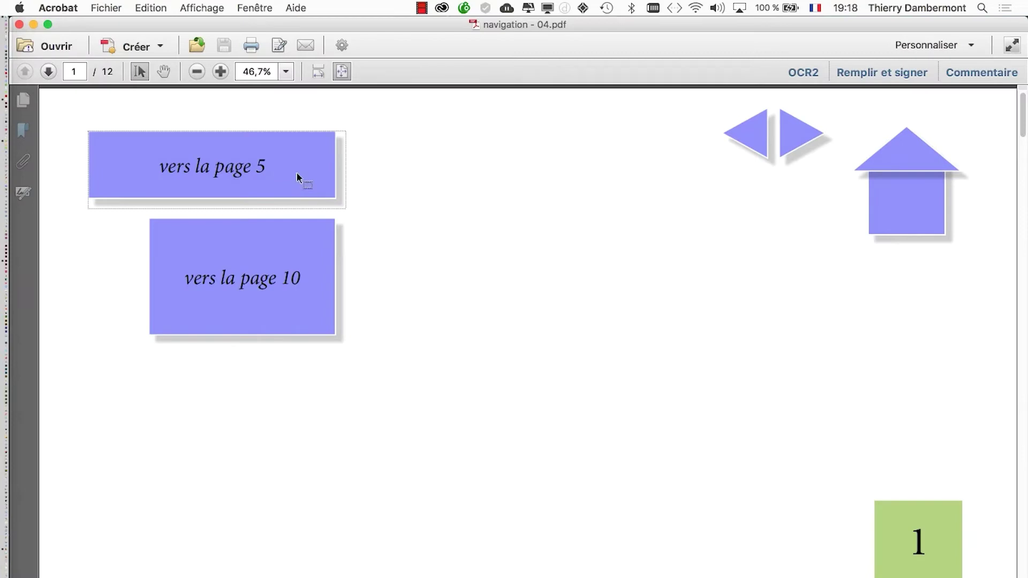
left_click(805, 138)
left_click(805, 138)
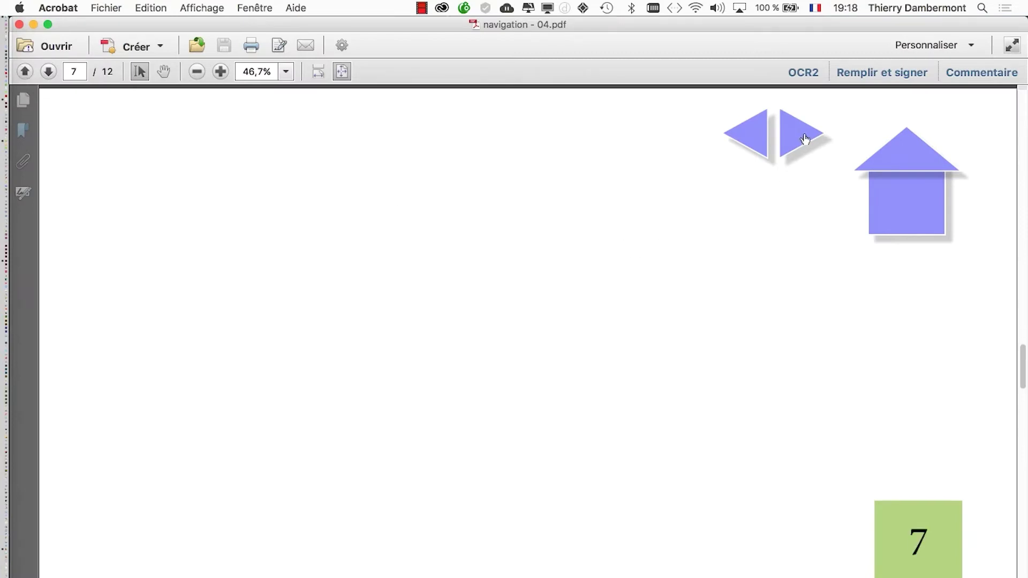
left_click(748, 139)
left_click(748, 140)
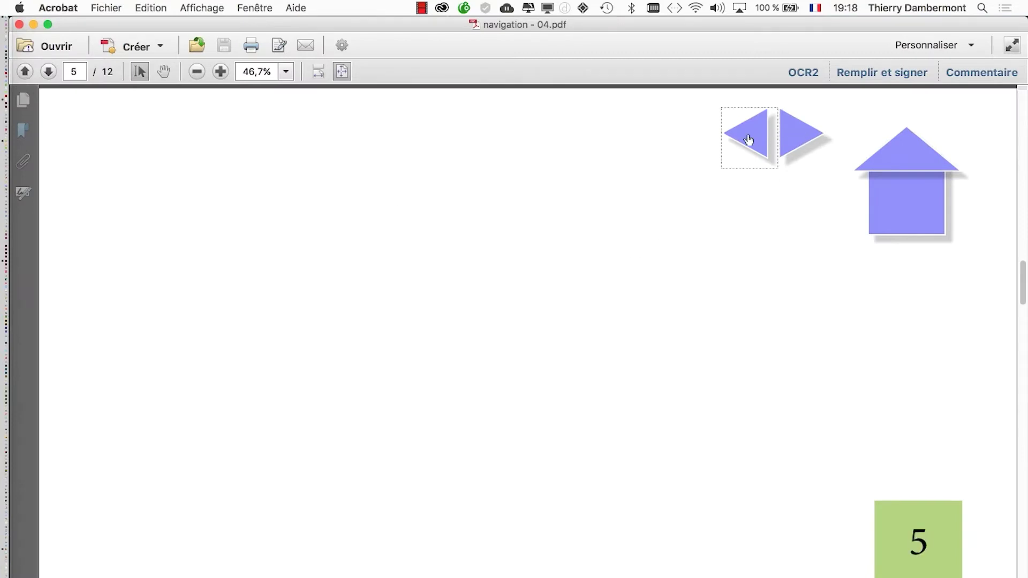
left_click(748, 139)
left_click(749, 139)
left_click(792, 139)
left_click(792, 139)
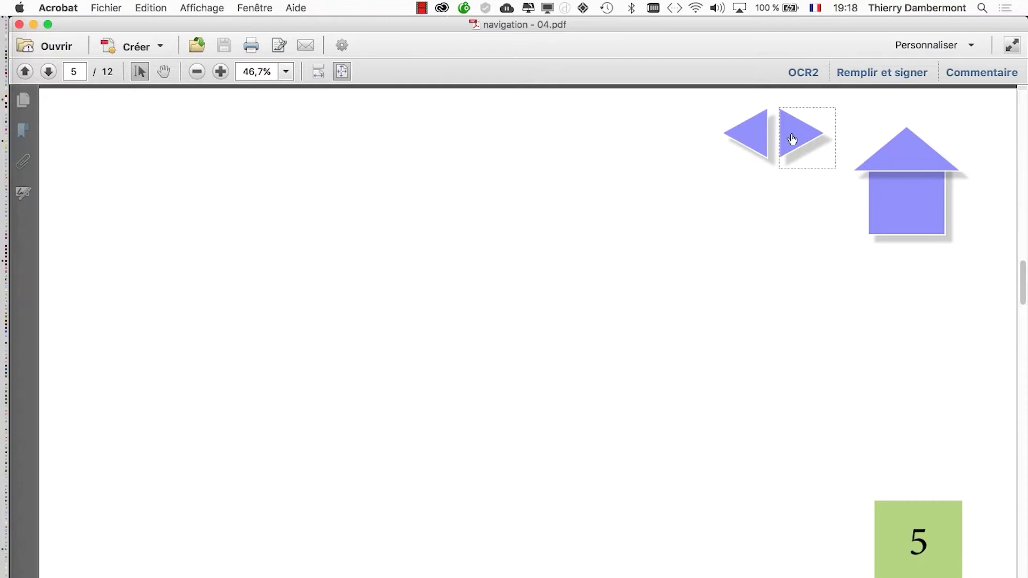
left_click(791, 139)
left_click(792, 139)
Page back to page 1 with the left arrow in the PDF, and go forward again with the right arrow
left_click(750, 134)
left_click(753, 136)
left_click(753, 135)
left_click(753, 136)
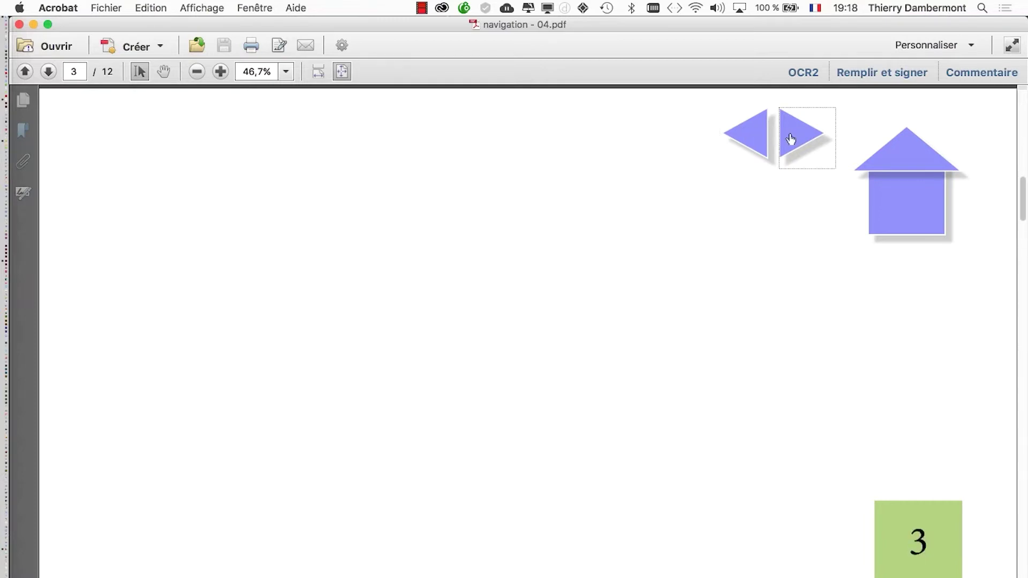
left_click(753, 137)
left_click(752, 137)
left_click(752, 139)
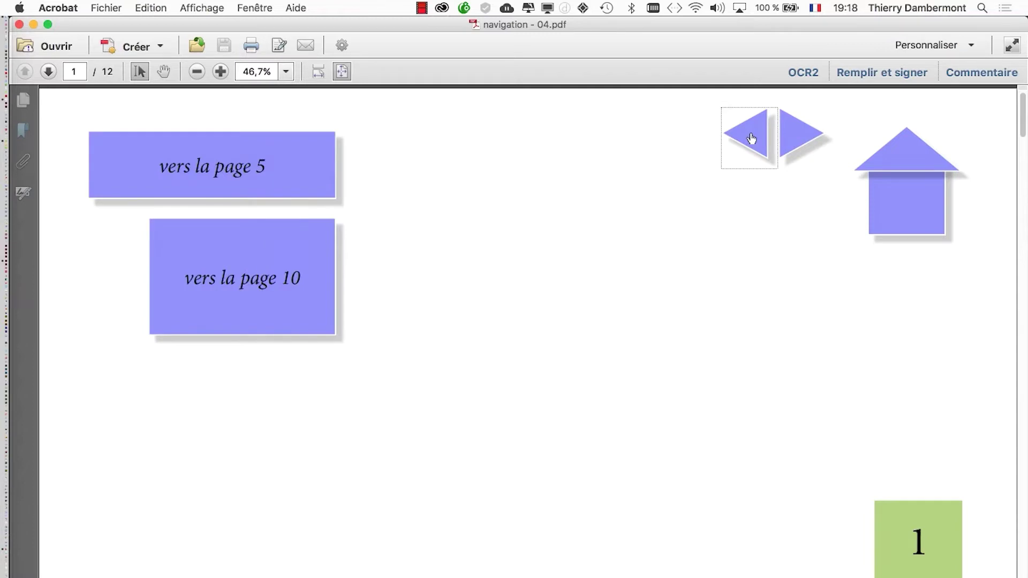
left_click(799, 138)
left_click(797, 138)
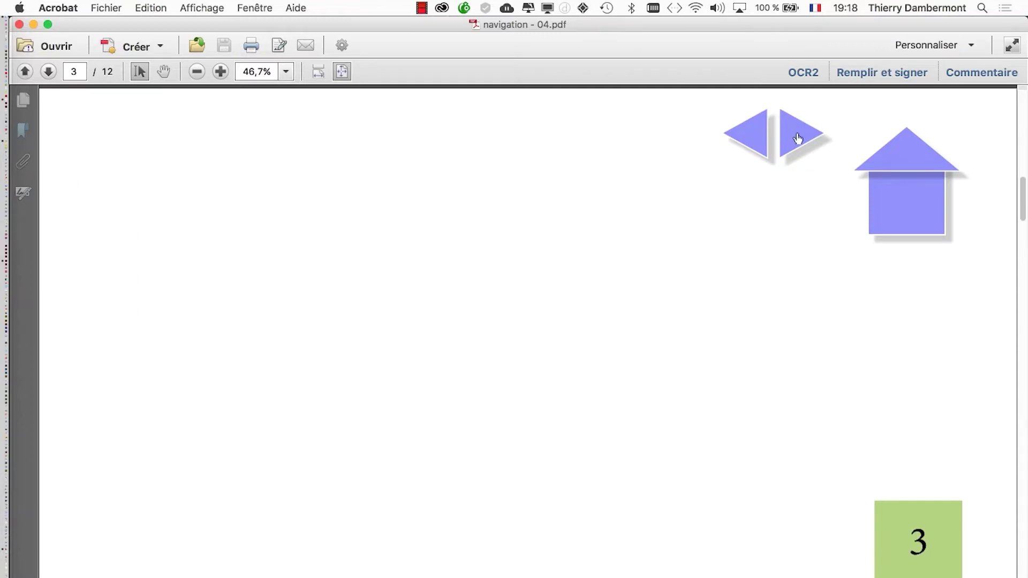
left_click(798, 138)
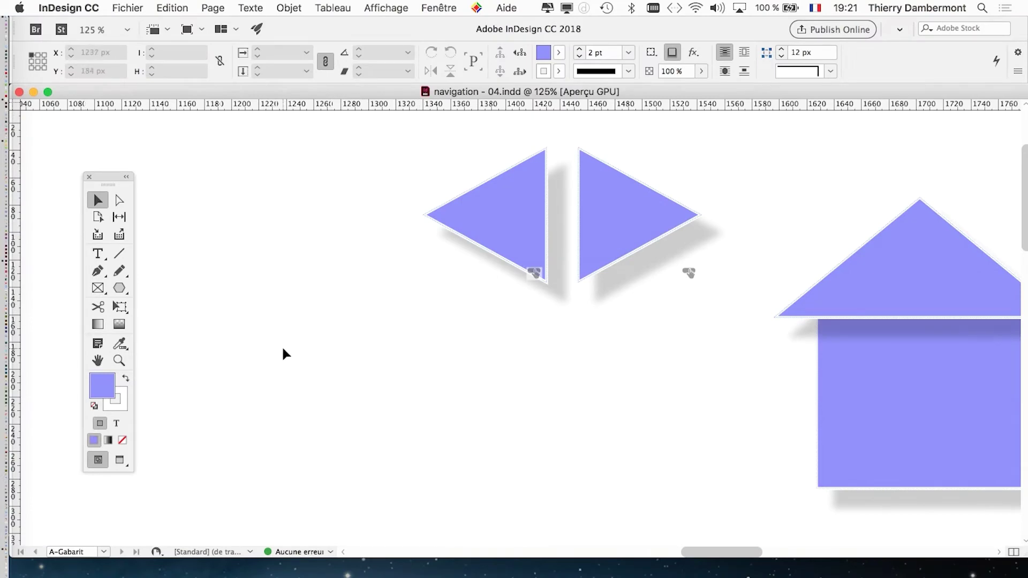
Switch back to InDesign, select the house button on the A-Gabarit master and open its Boutons et formulaires settings
key("super+minus")
key("super+minus")
key("super+minus")
left_click(541, 284)
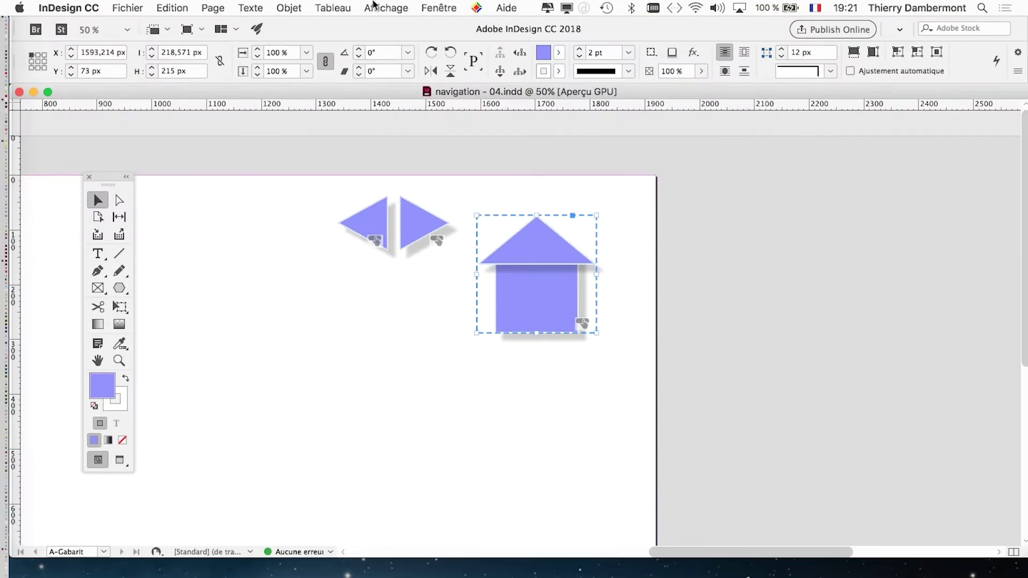
left_click(443, 8)
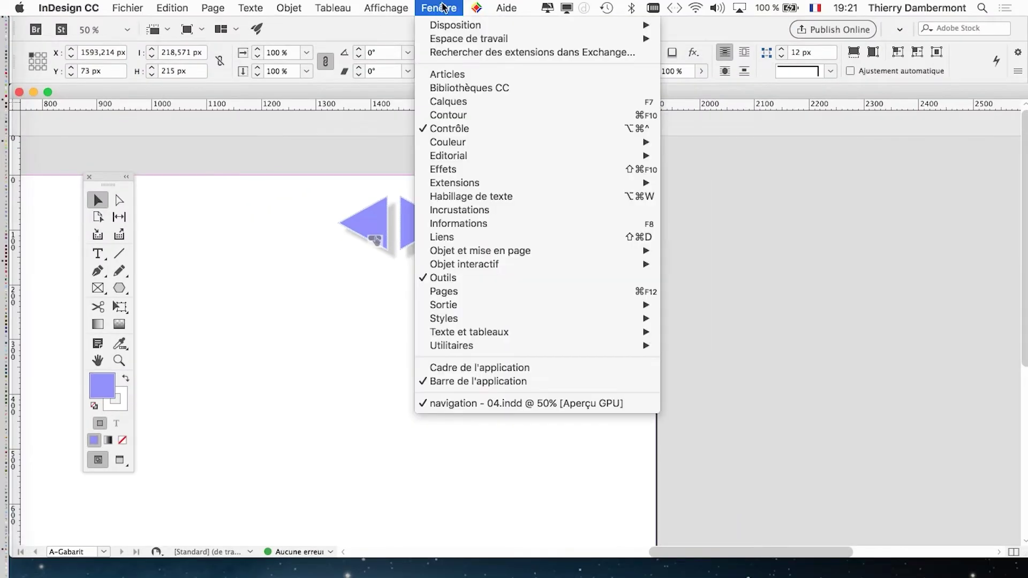
mouse_move(578, 269)
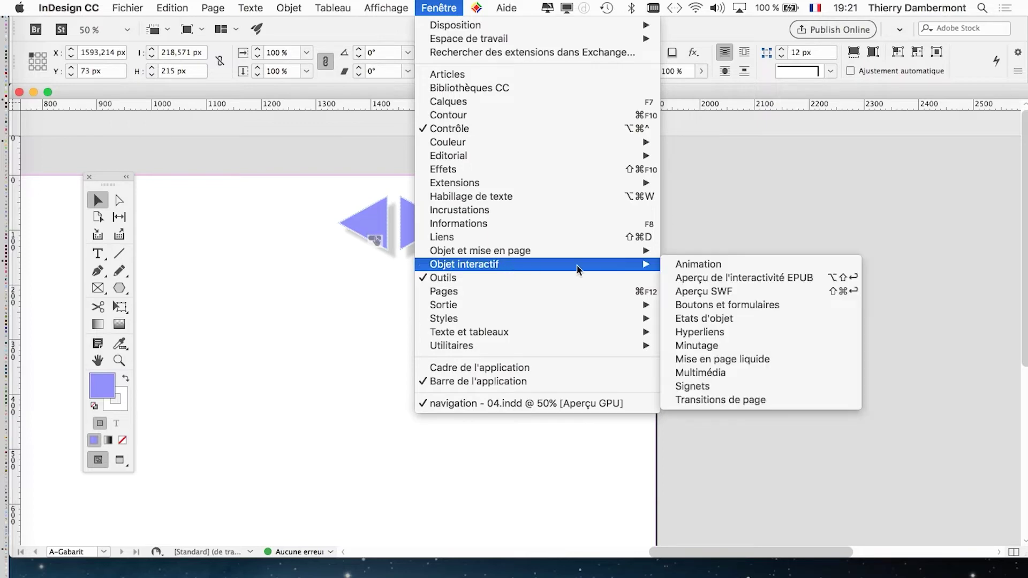
left_click(766, 305)
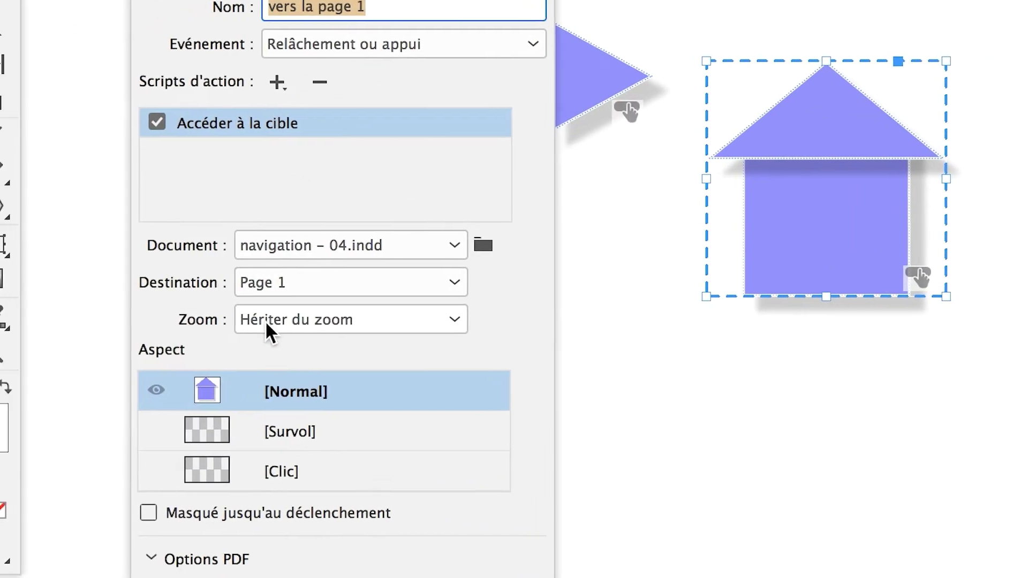
Examine the zoom options of the house button's link, keep "Hériter du zoom" and close the button settings
left_click(265, 320)
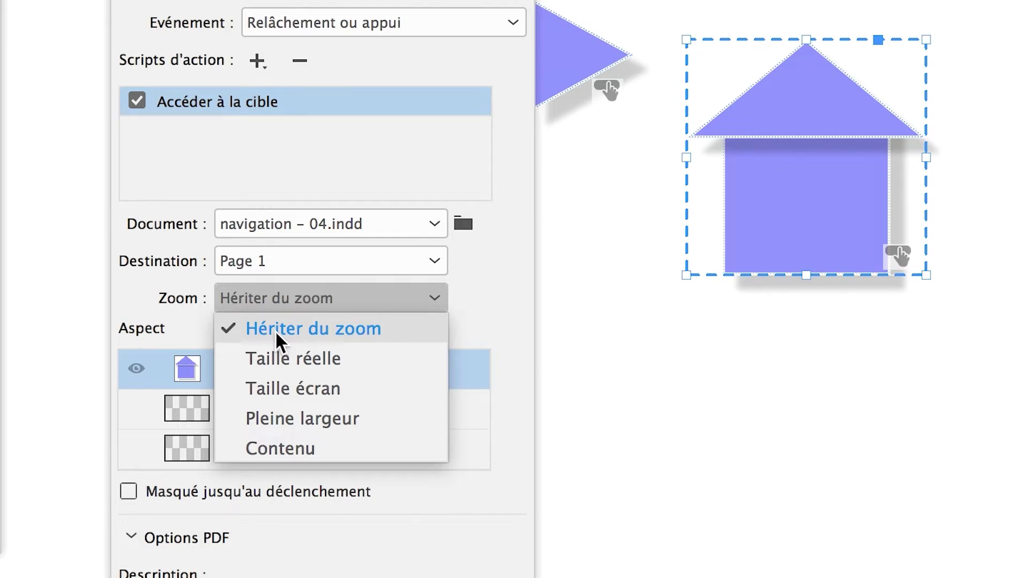
left_click(275, 330)
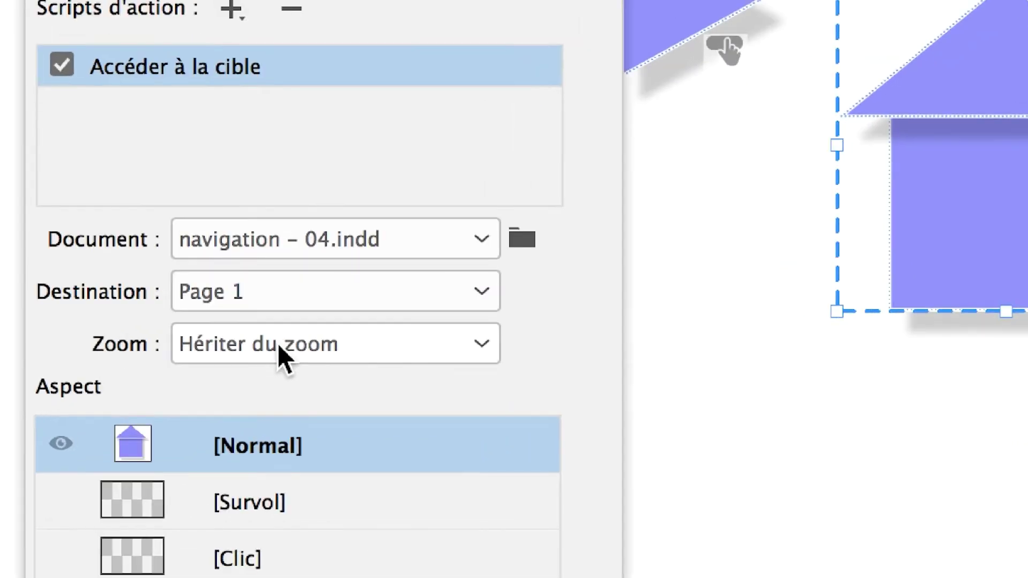
left_click(278, 344)
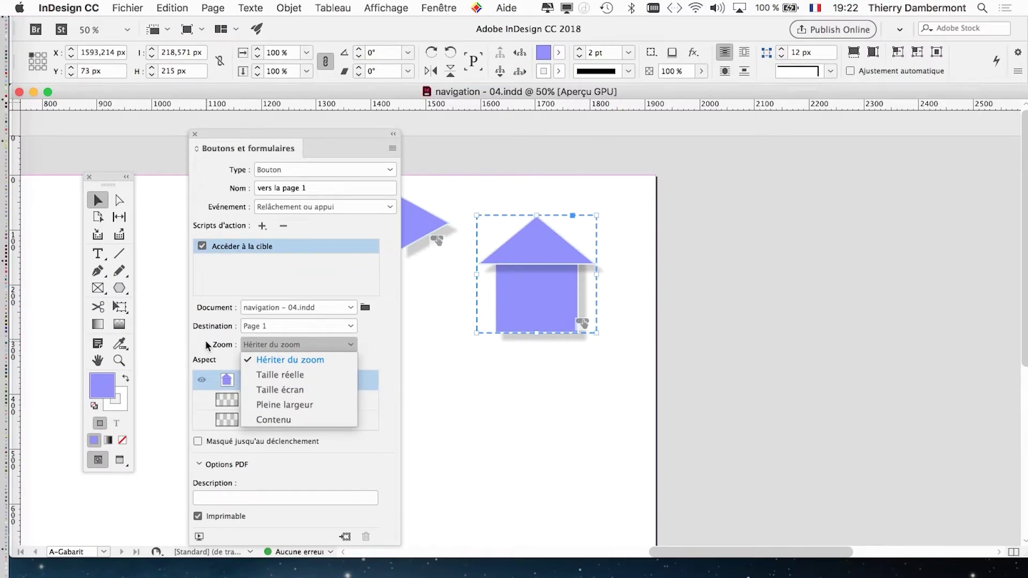
left_click(69, 339)
left_click(195, 134)
left_click(684, 292)
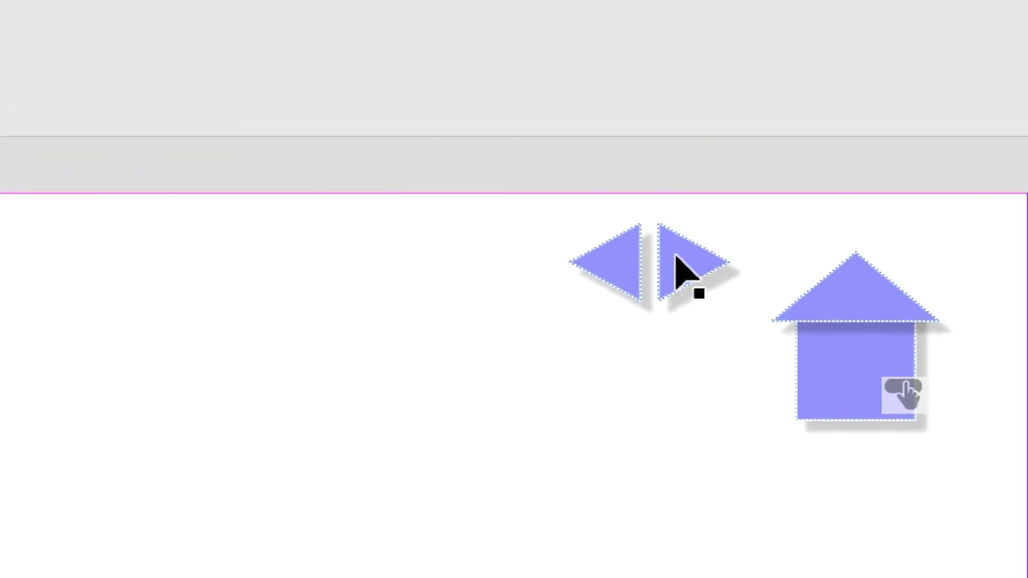
Open page 1 from the Pages list, place the Pages panel beside the page and enlarge the document window
left_click(501, 169)
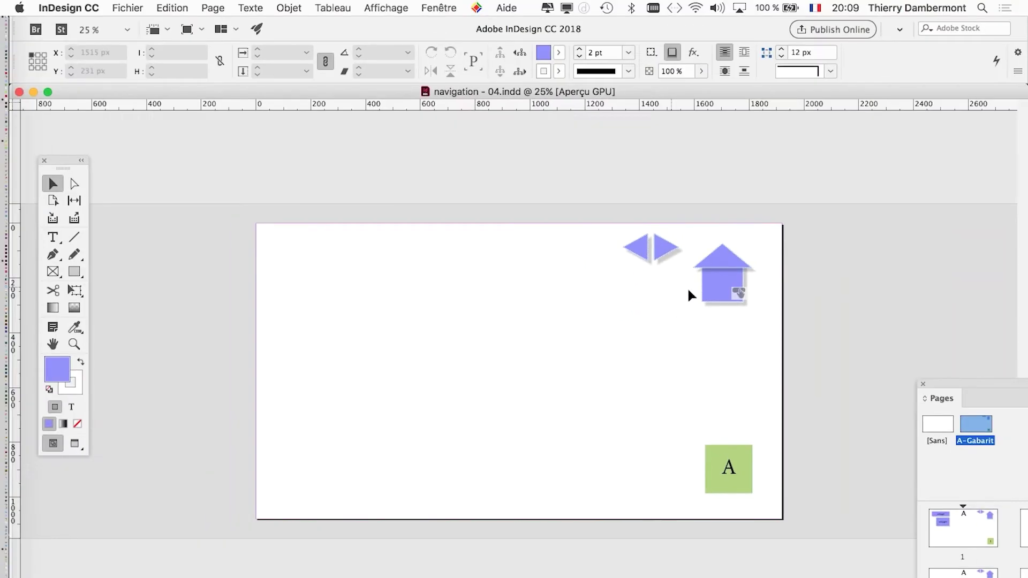
left_click_drag(952, 385, 694, 146)
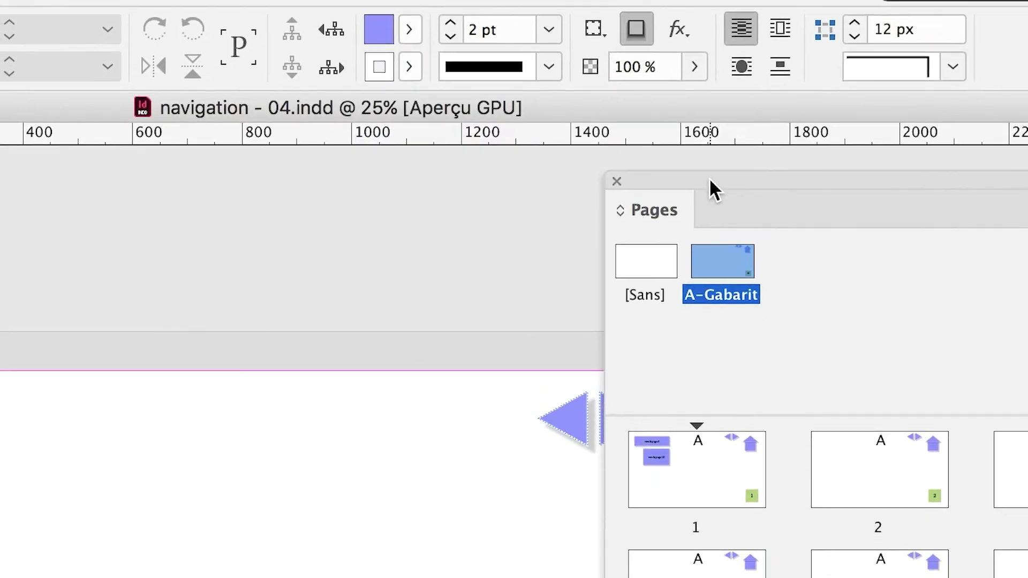
left_click_drag(769, 0, 1025, 6)
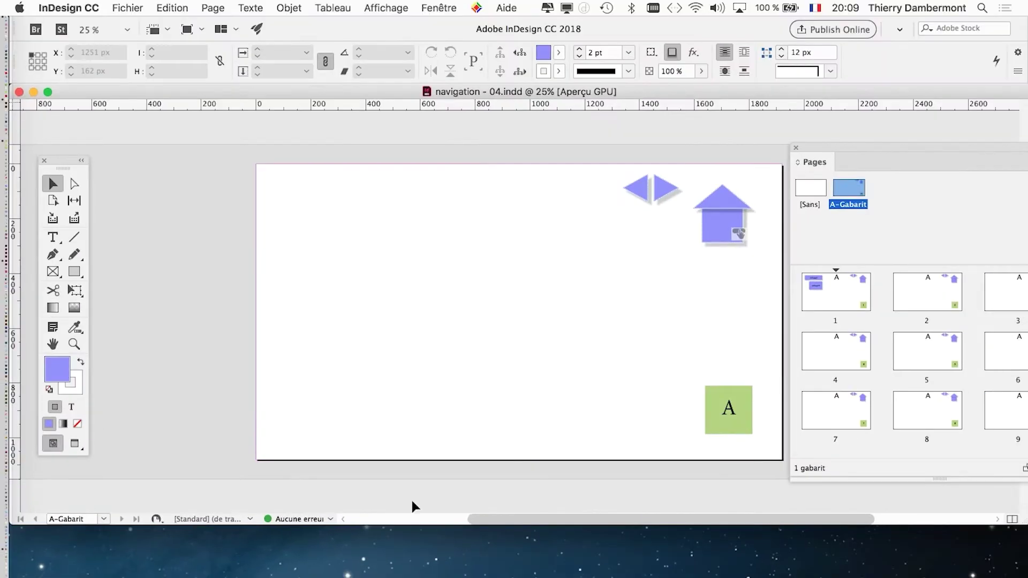
double_click(850, 300)
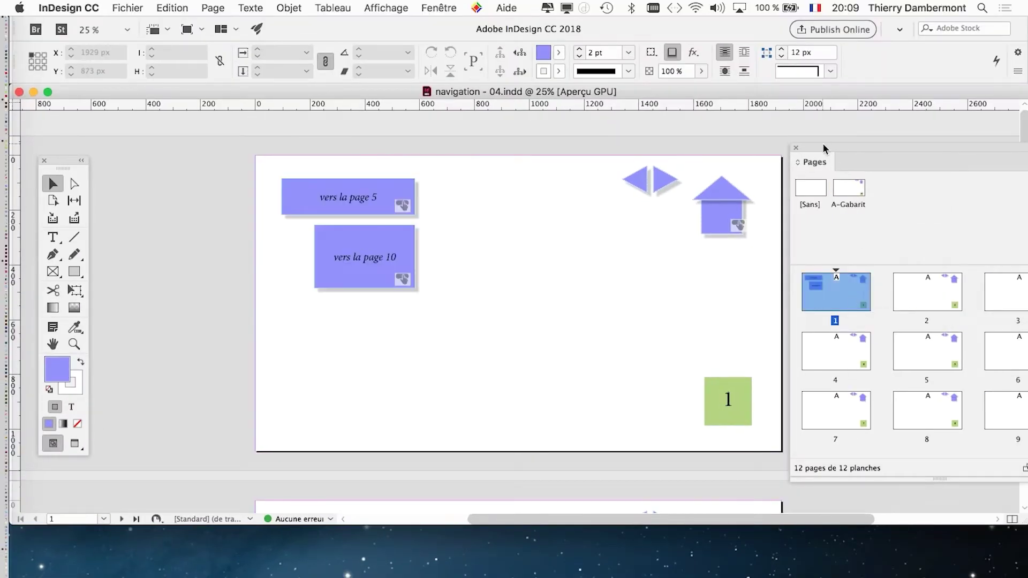
left_click_drag(822, 144, 898, 166)
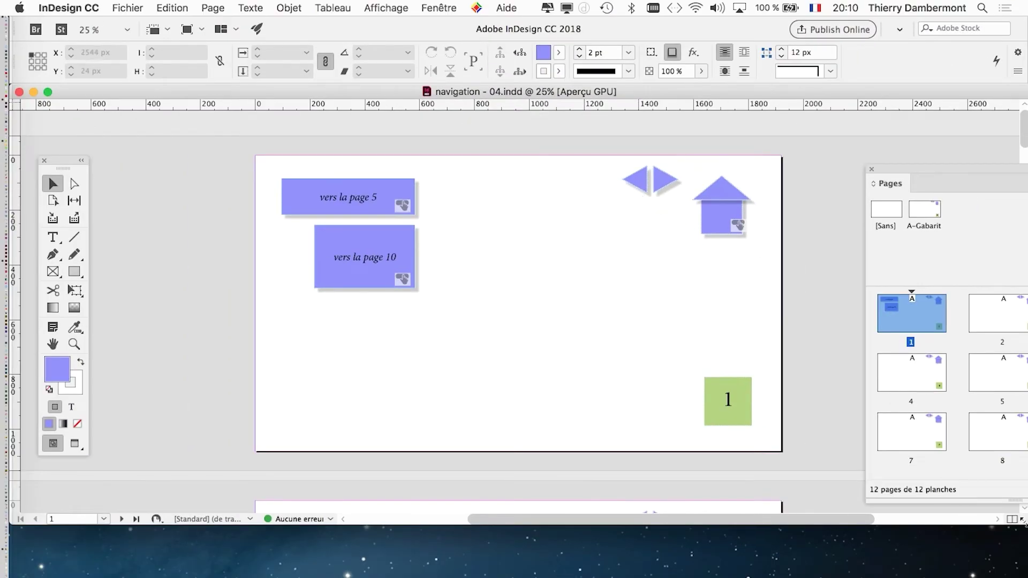
left_click_drag(1023, 523, 1024, 572)
scroll(690, 226, "up", 1)
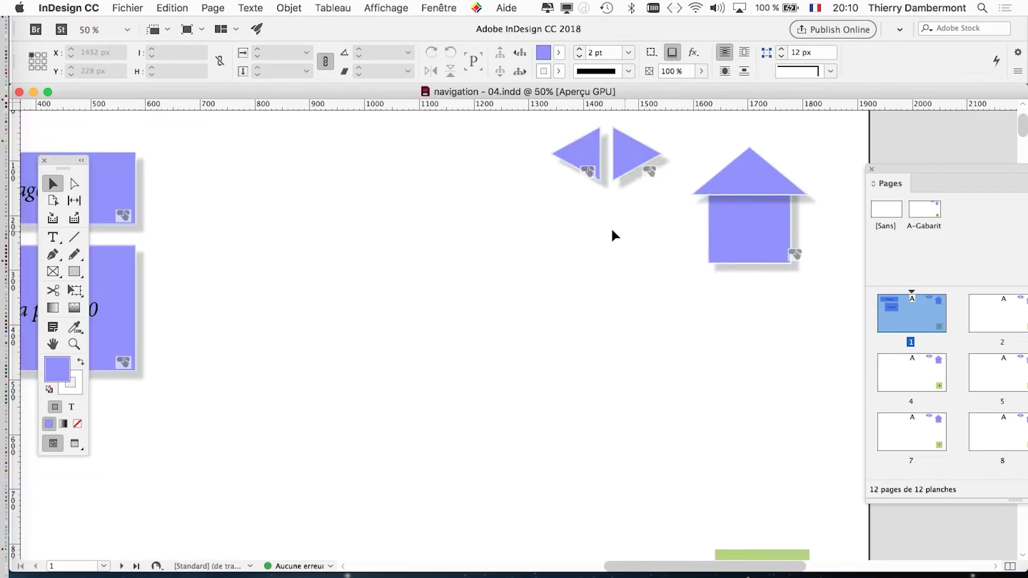
Override the left-pointing arrow button on page 1, set its group opacity to 0 % and deselect it
left_click(592, 155)
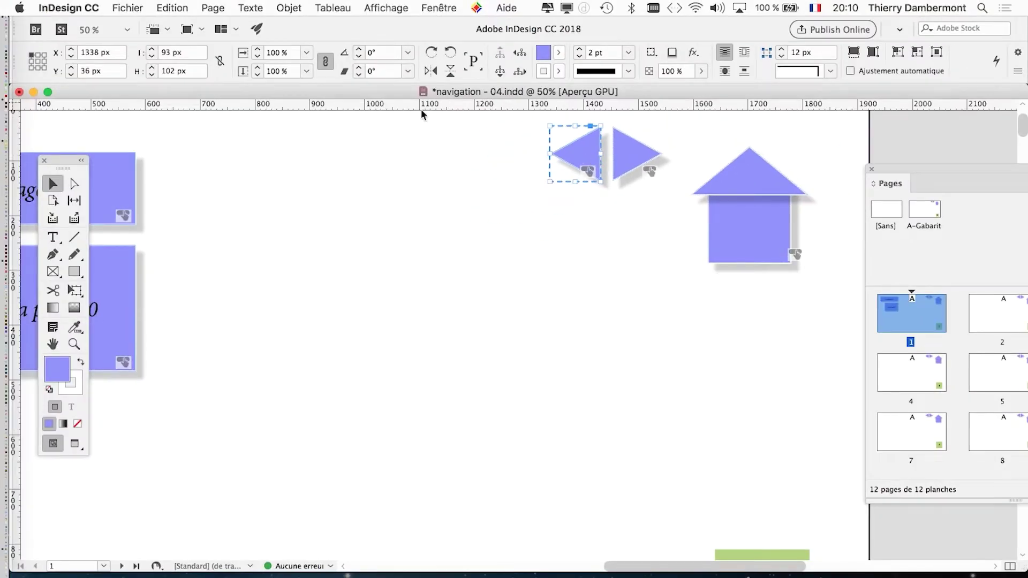
left_click(290, 6)
mouse_move(337, 294)
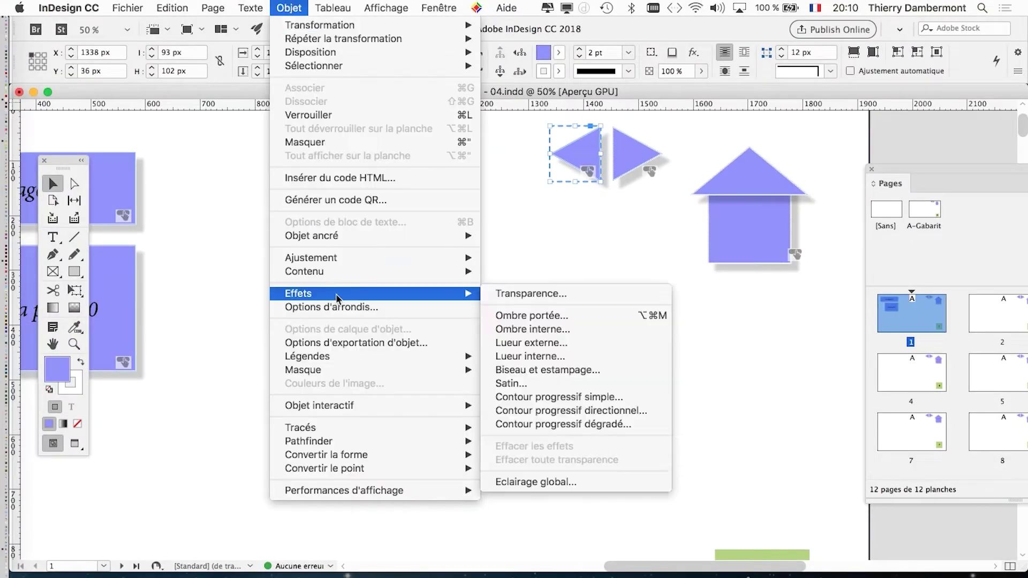
left_click(512, 294)
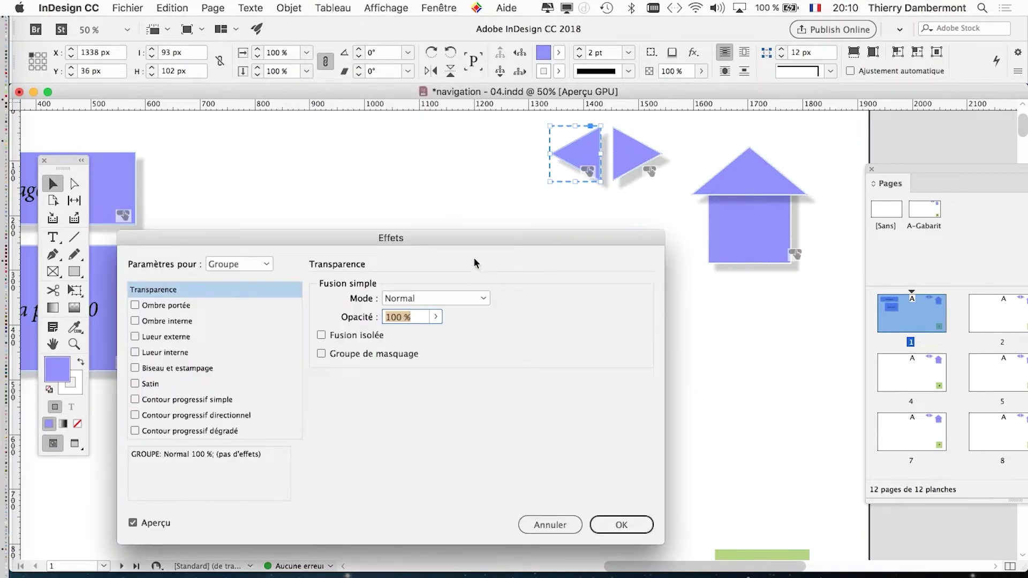
left_click_drag(470, 238, 603, 204)
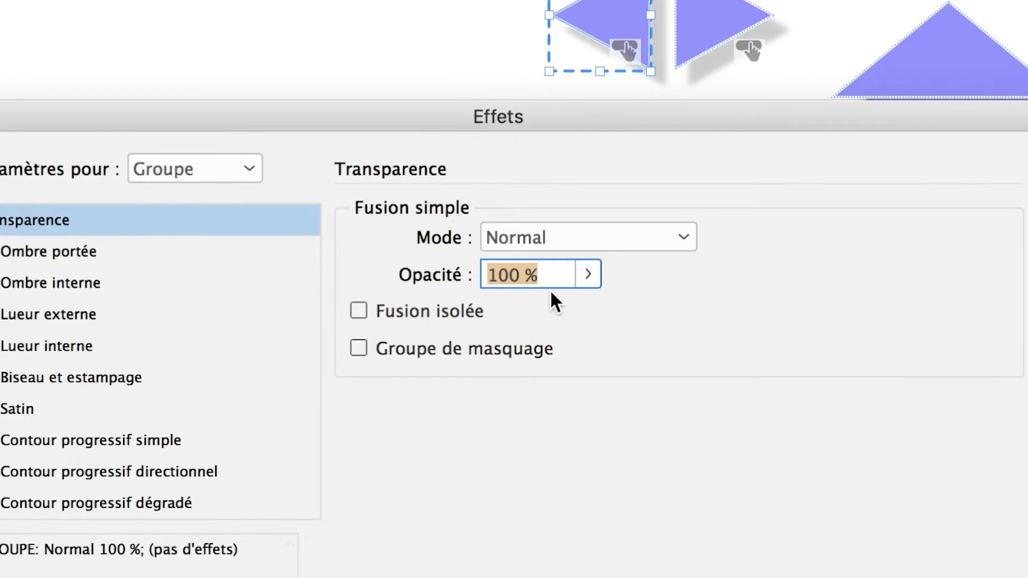
type("0")
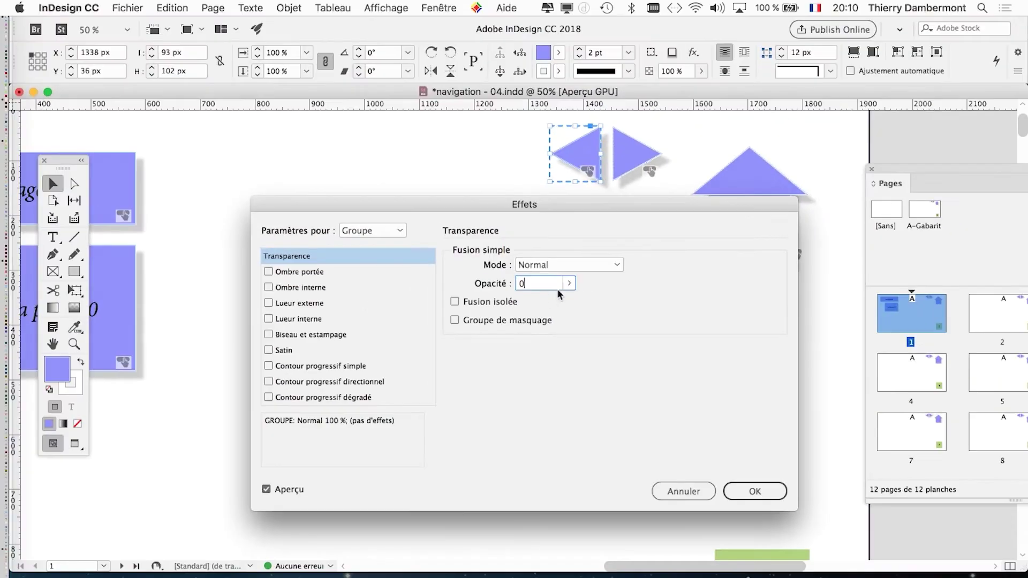
left_click(741, 489)
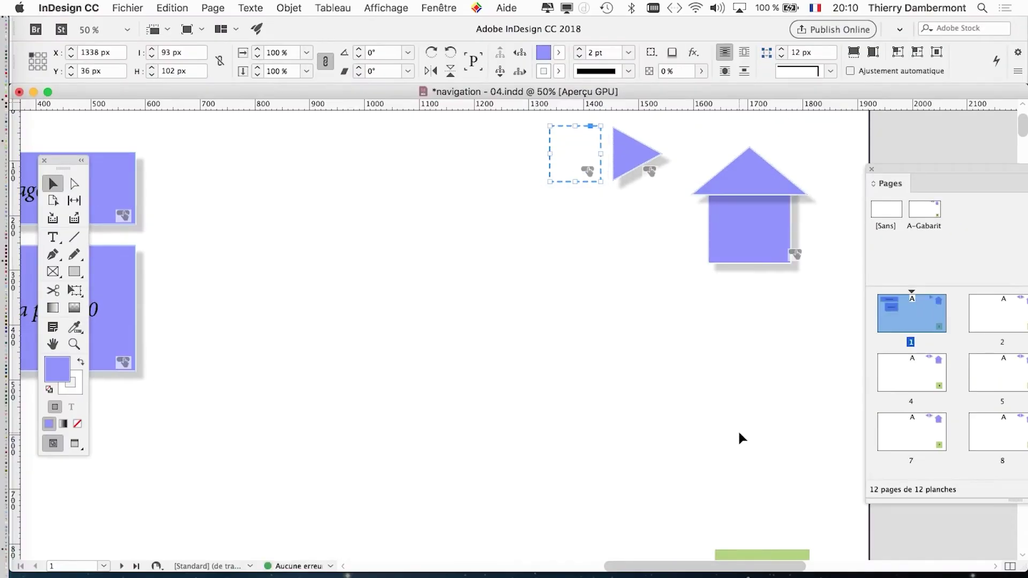
key("super+shift+a")
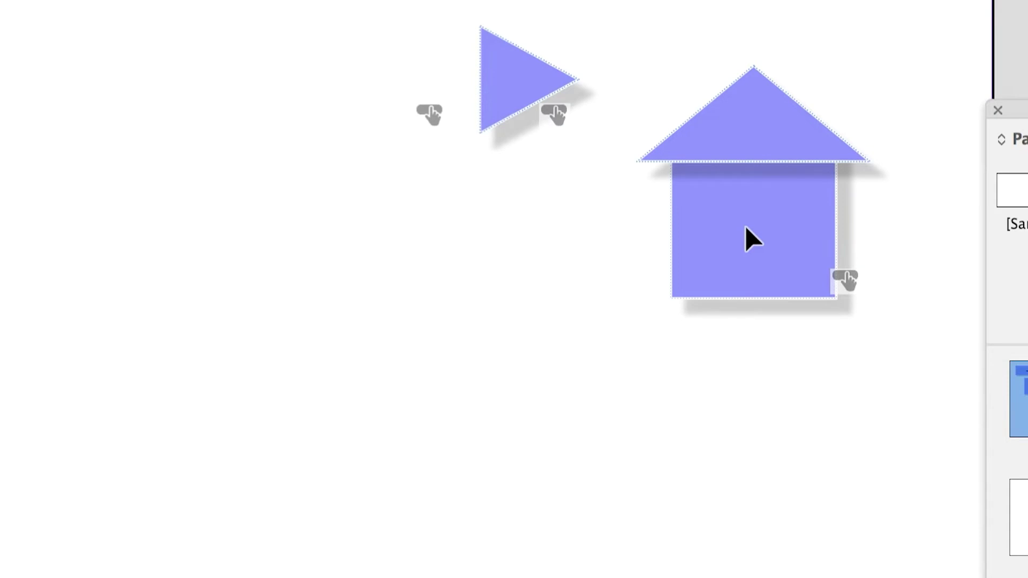
Override the house button on page 1 and set its group opacity to 0 %
left_click(746, 228)
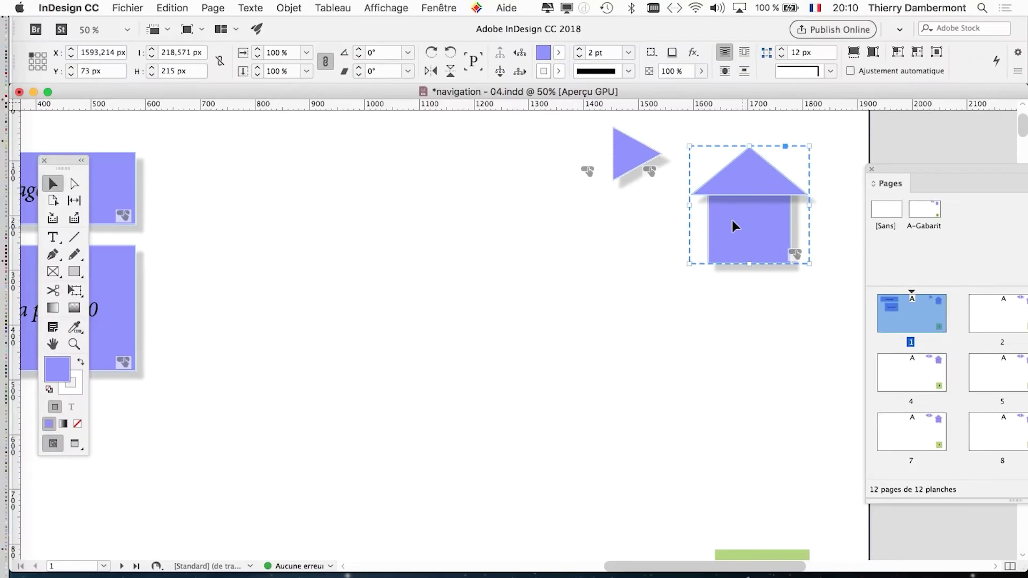
left_click(294, 7)
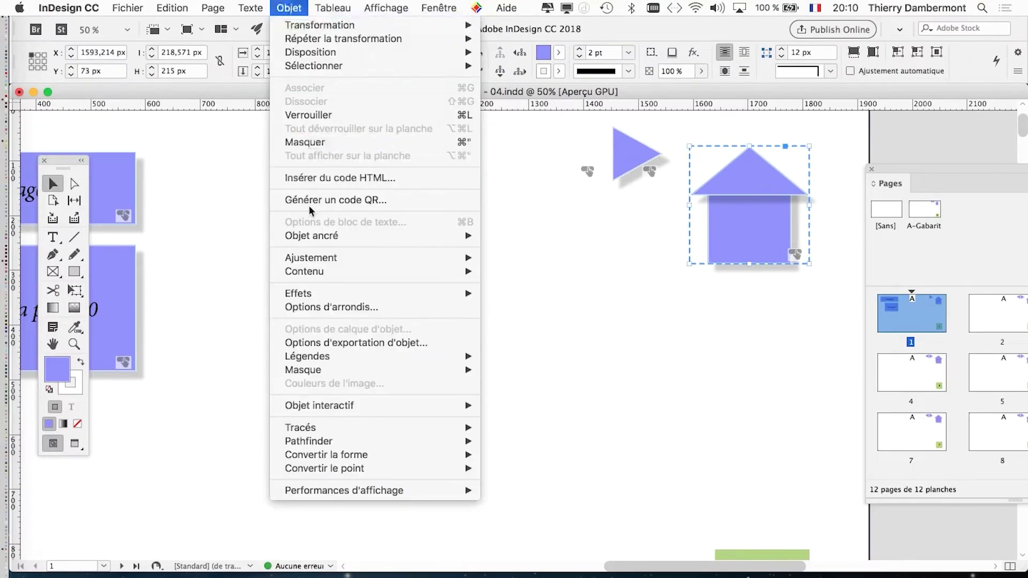
mouse_move(321, 293)
left_click(509, 291)
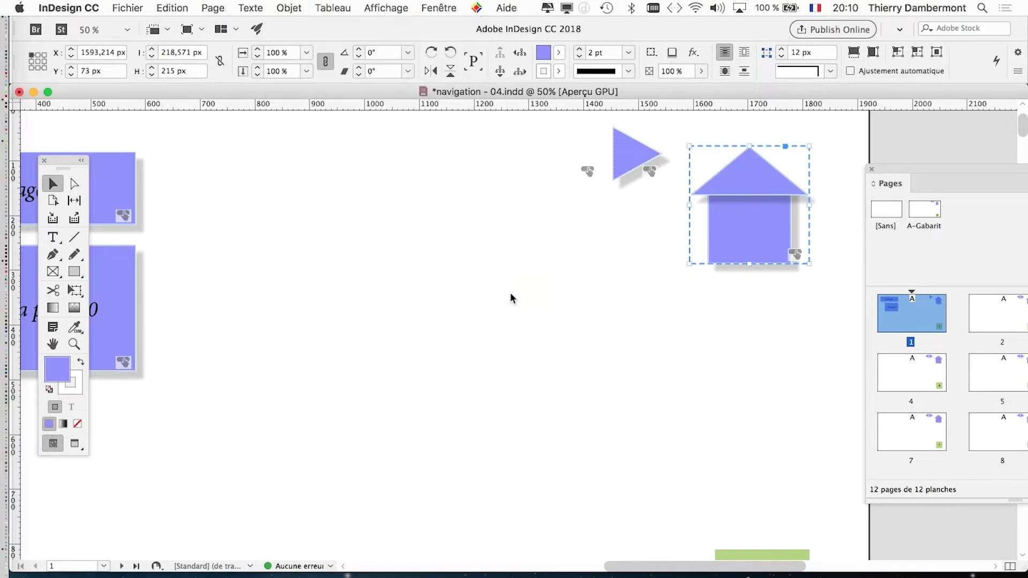
left_click_drag(539, 198, 517, 297)
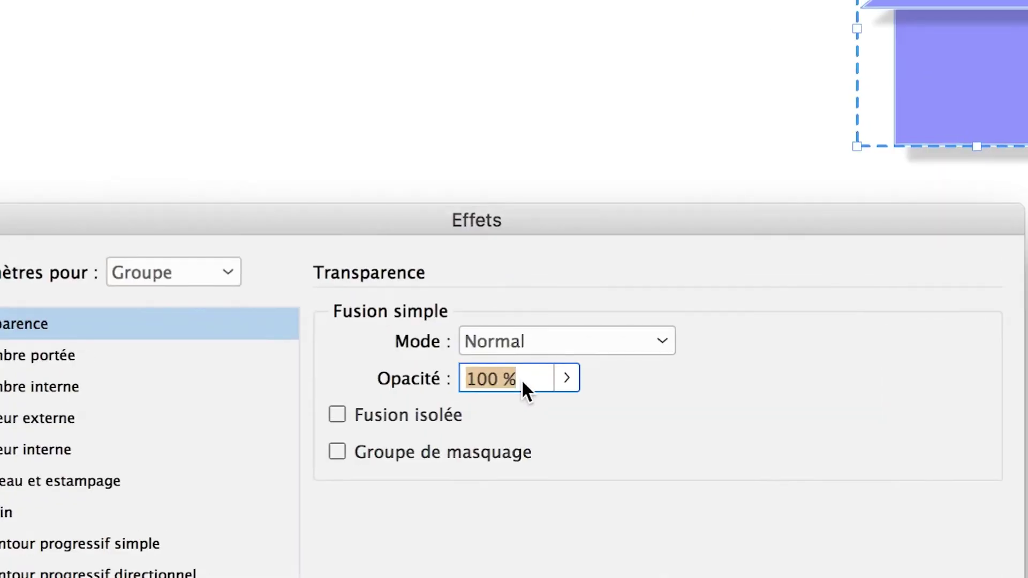
type("0")
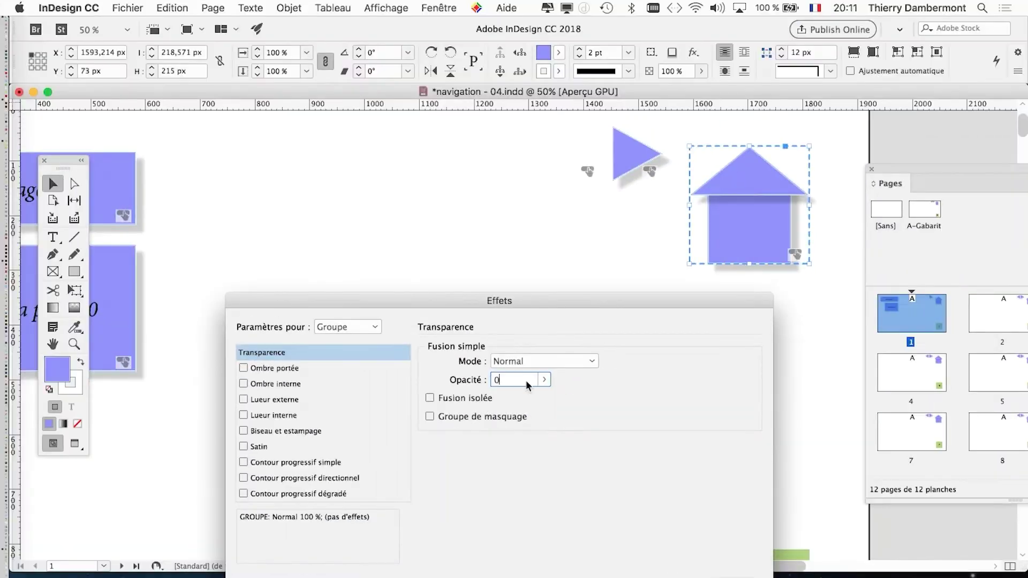
key("Return")
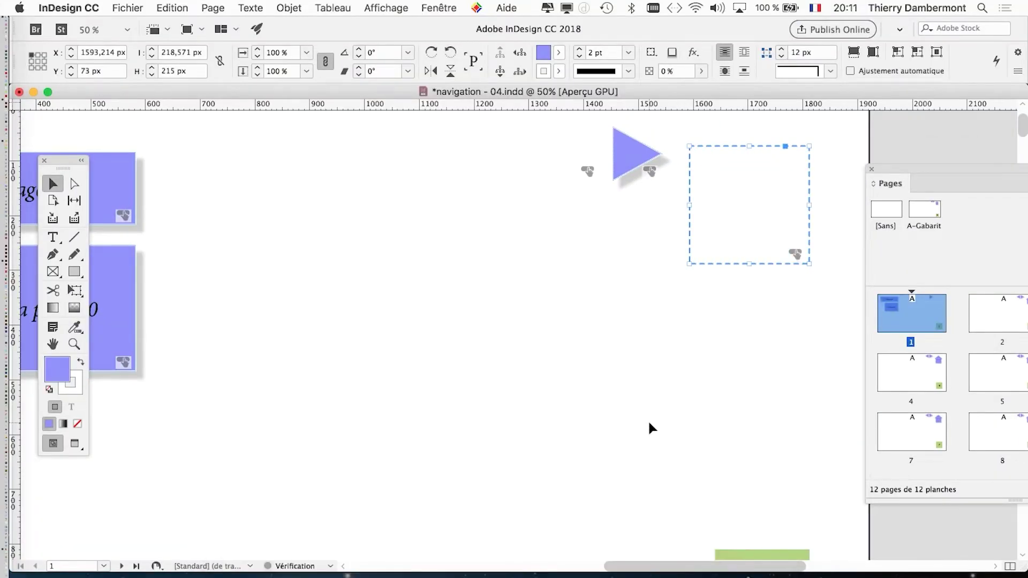
Open page 12 from the Pages list and place the Pages panel clear of the page
key("super+minus")
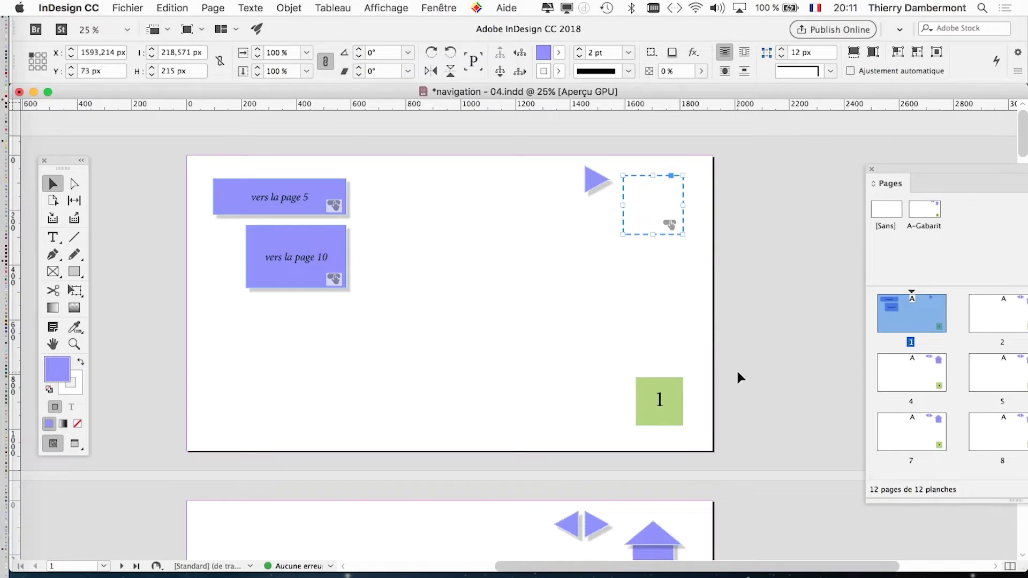
left_click_drag(893, 170, 705, 114)
scroll(564, 282, "down", 3)
scroll(564, 281, "down", 7)
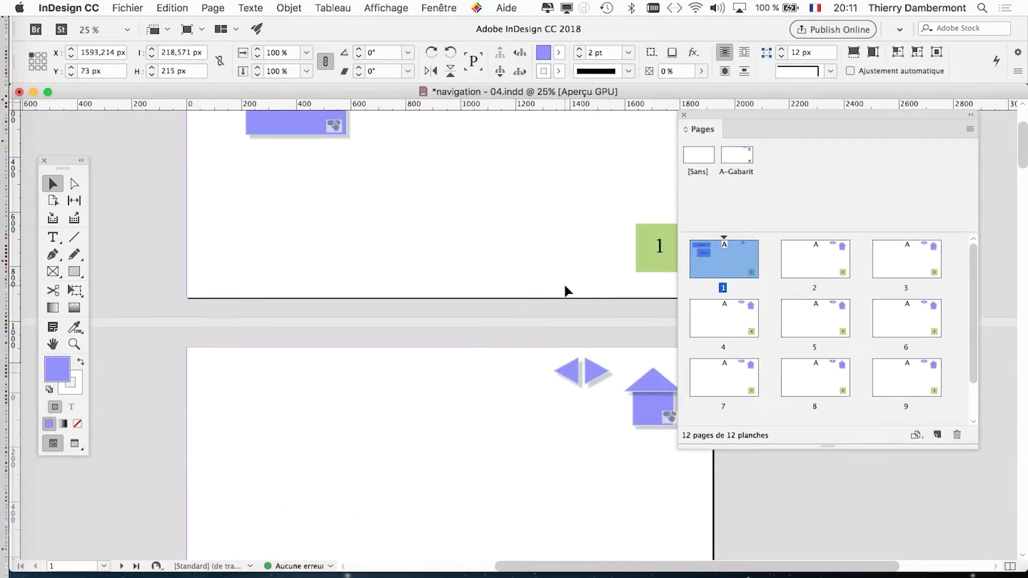
scroll(567, 292, "down", 20)
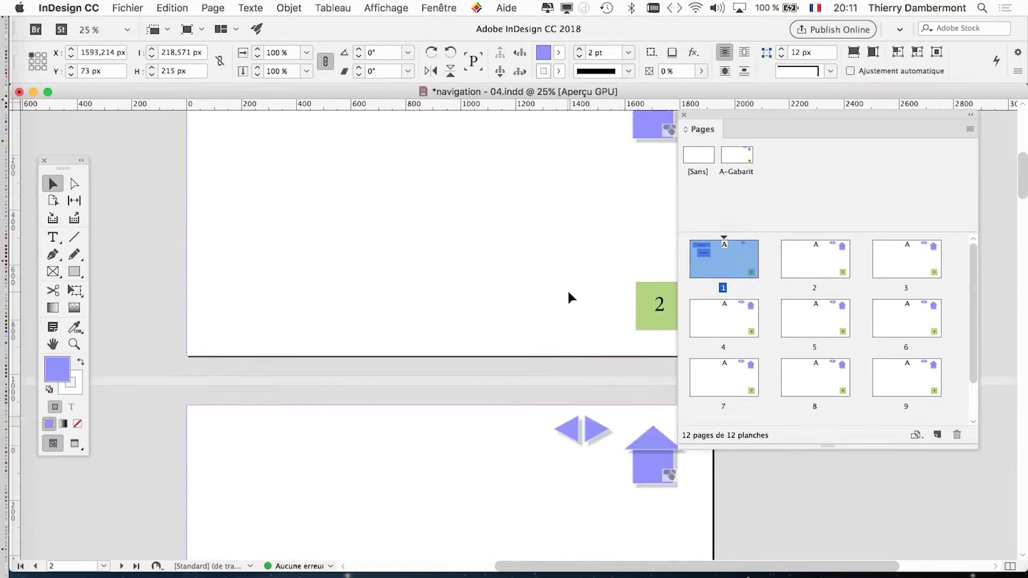
scroll(896, 398, "down", 2)
left_click(917, 389)
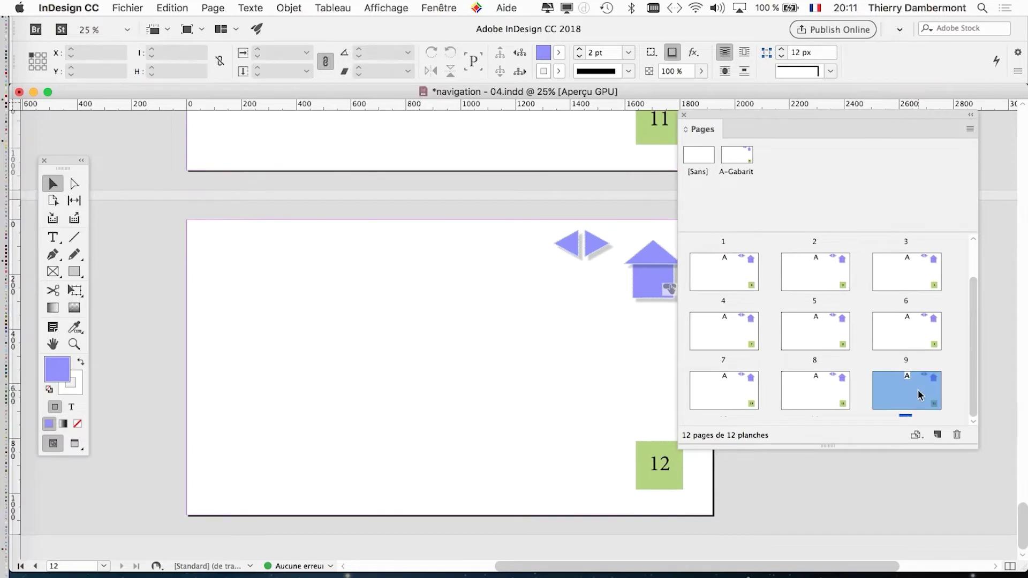
left_click_drag(743, 114, 862, 123)
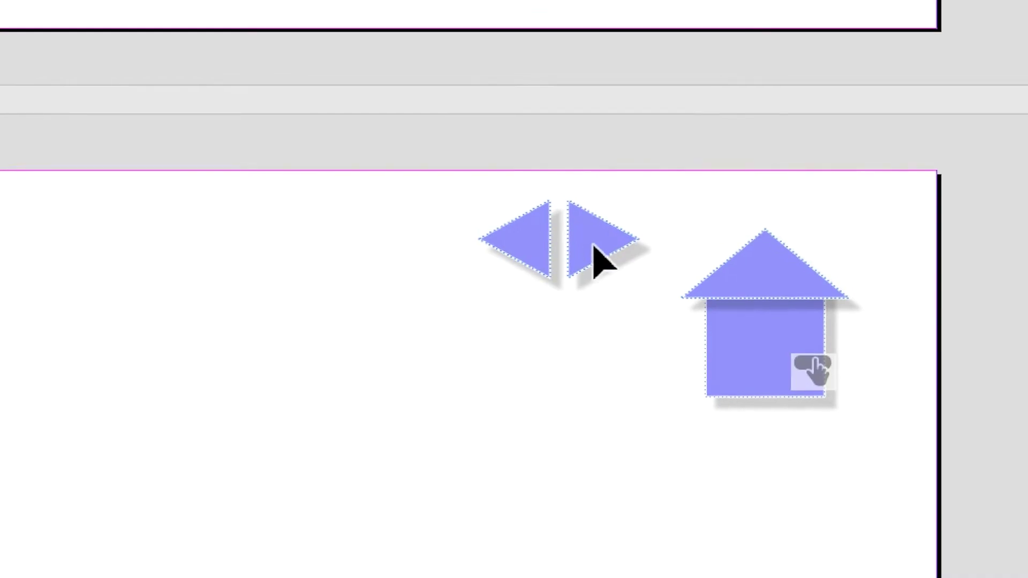
Override the right-pointing arrow button on page 12, set its group opacity to 0 % and deselect it
left_click(593, 243)
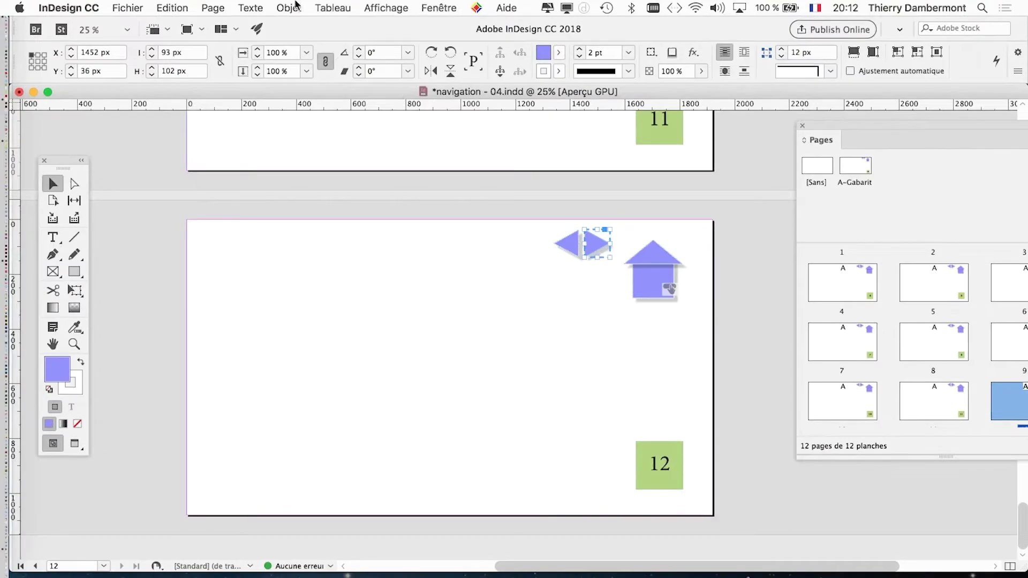
left_click(296, 7)
mouse_move(326, 292)
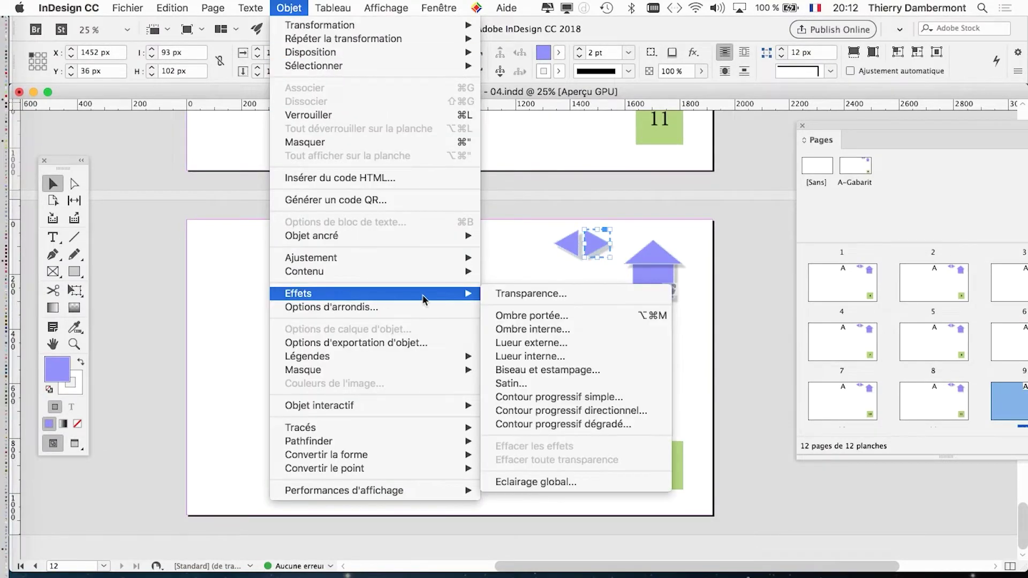
left_click(533, 292)
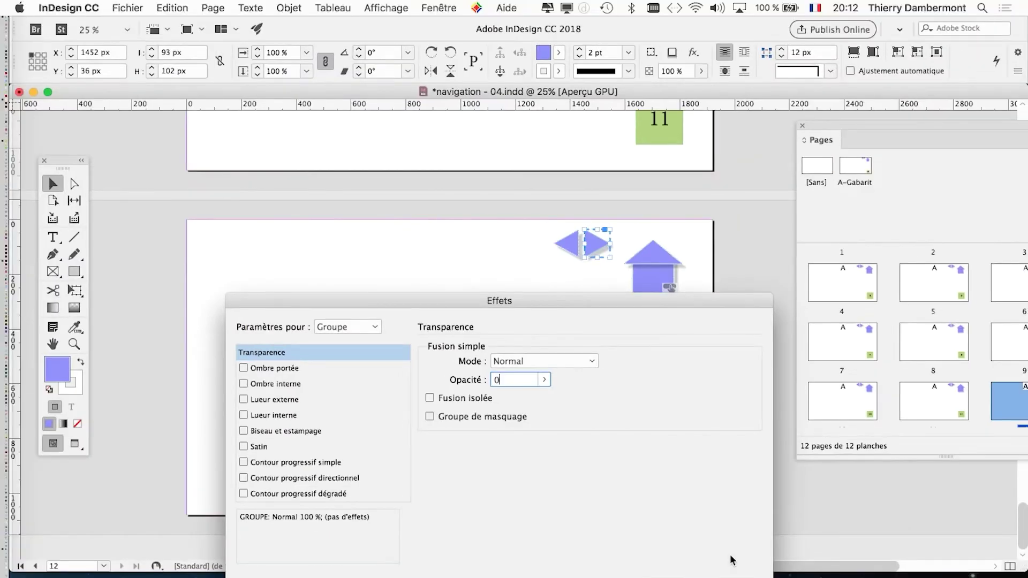
key("Return")
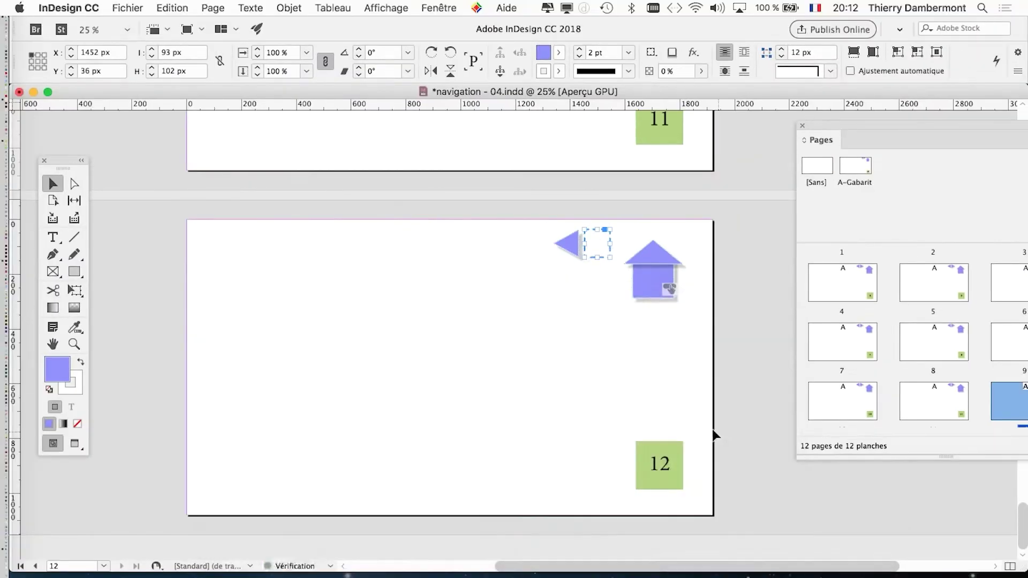
left_click(688, 324)
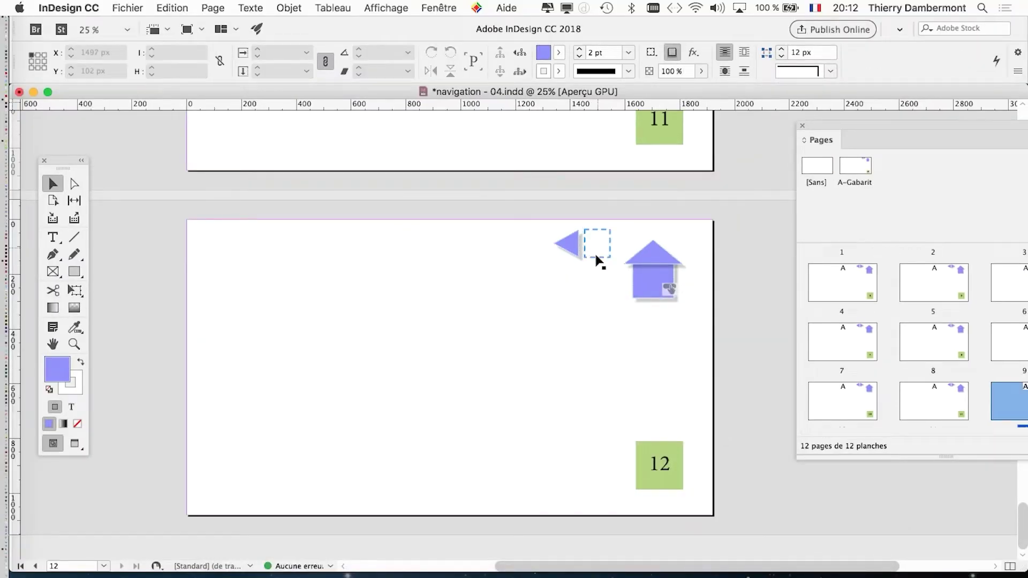
Save the document under the new name navigation - 05.indd in the navigation PDF folder
scroll(625, 359, "up", 20)
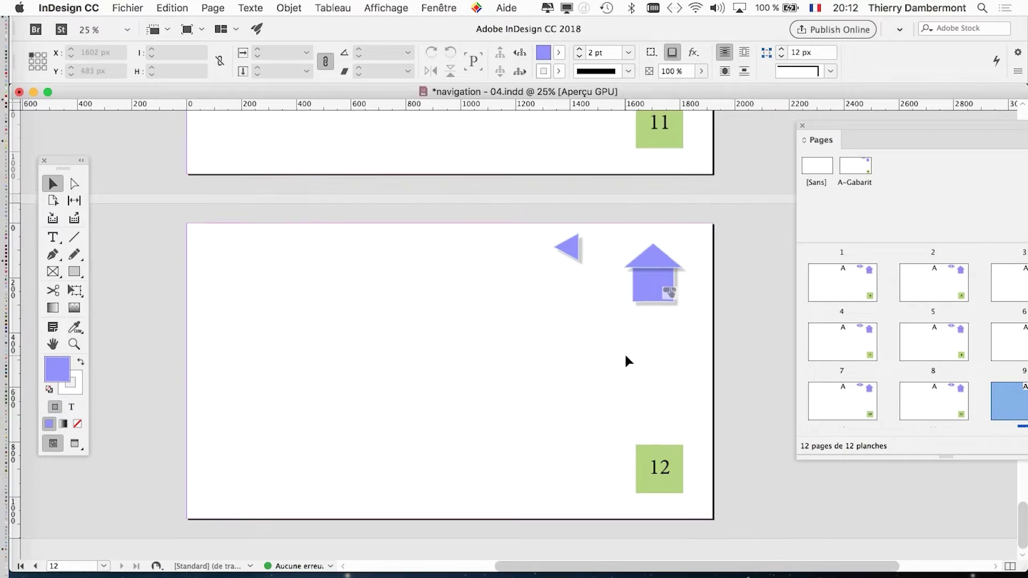
scroll(622, 352, "up", 12)
left_click(69, 8)
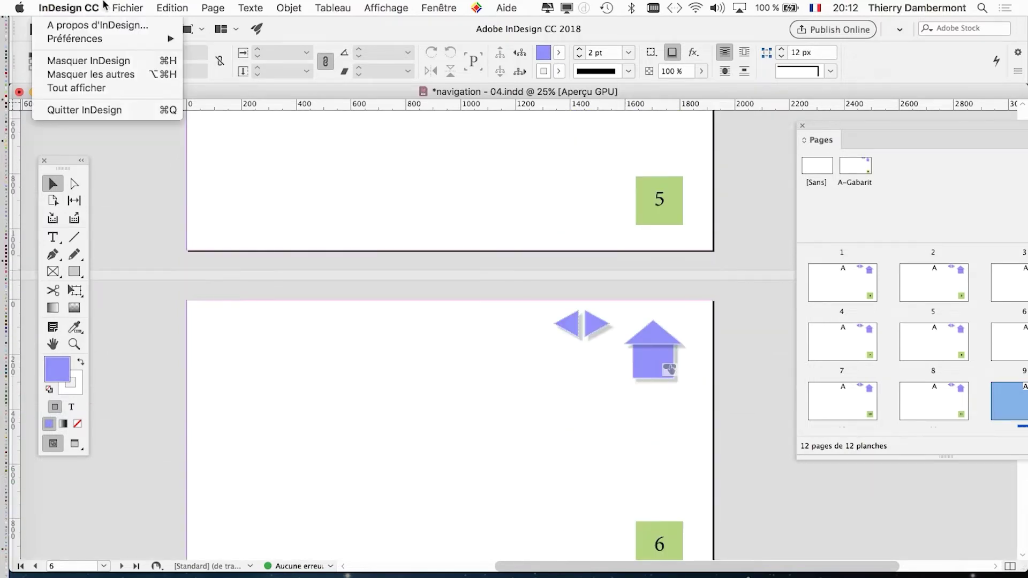
mouse_move(128, 7)
left_click(167, 115)
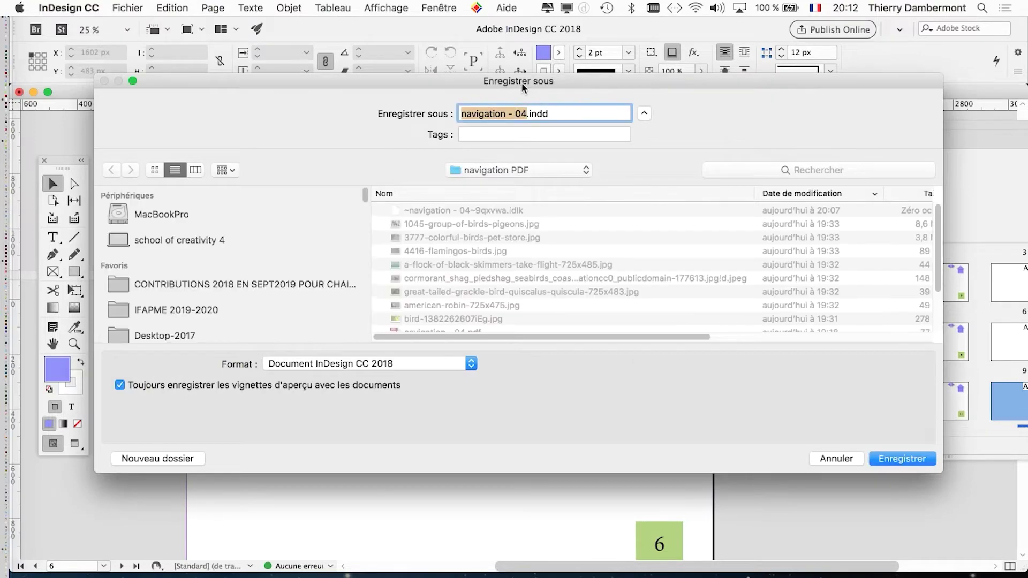
left_click(523, 113)
key("BackSpace")
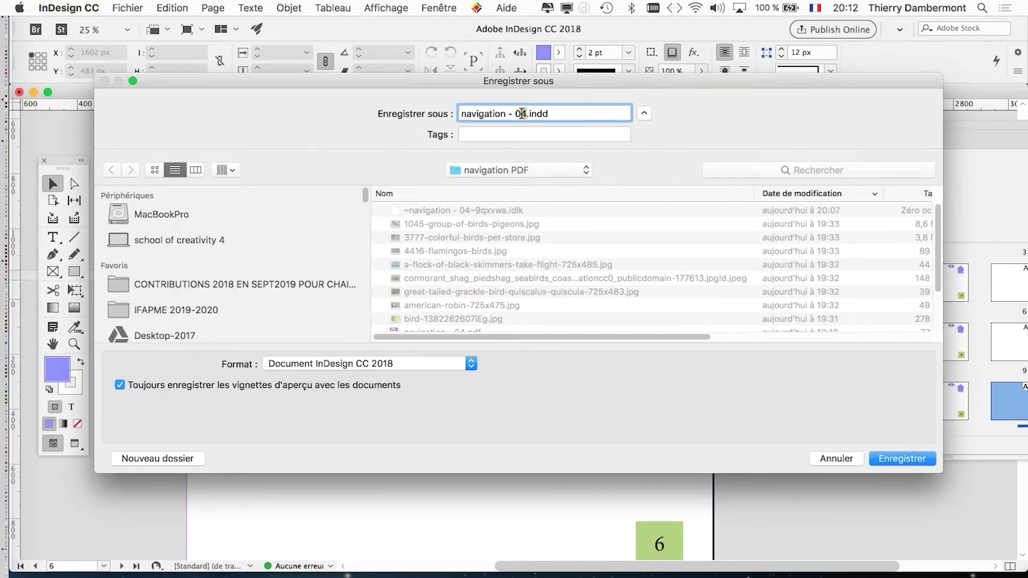
type("5")
key("Return")
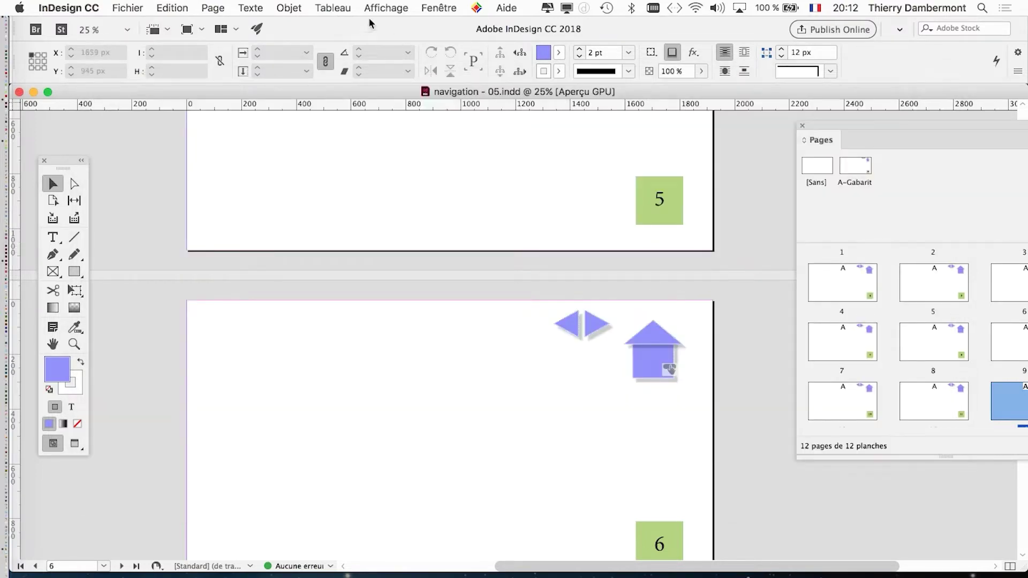
left_click(296, 8)
mouse_move(424, 297)
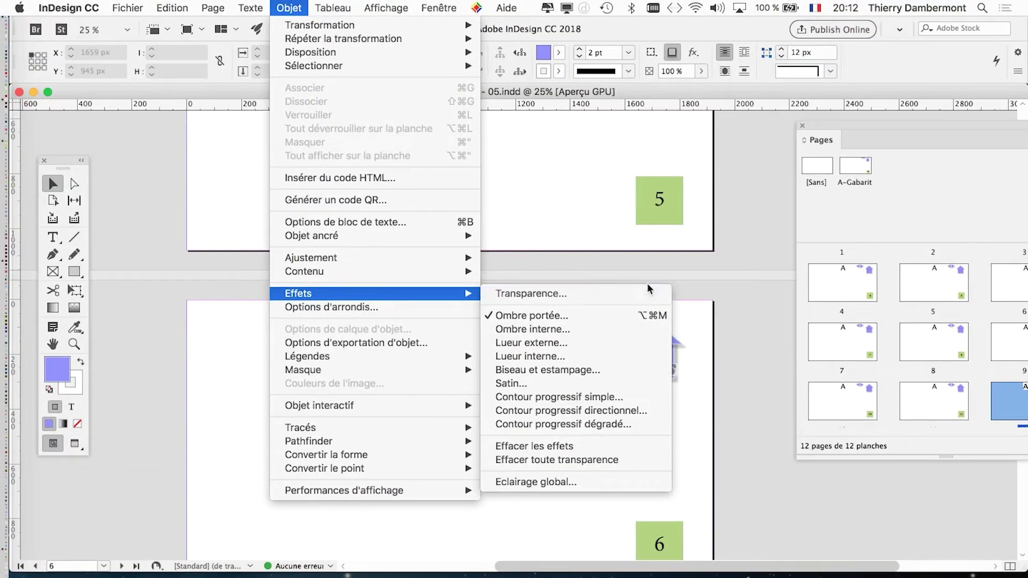
left_click(686, 211)
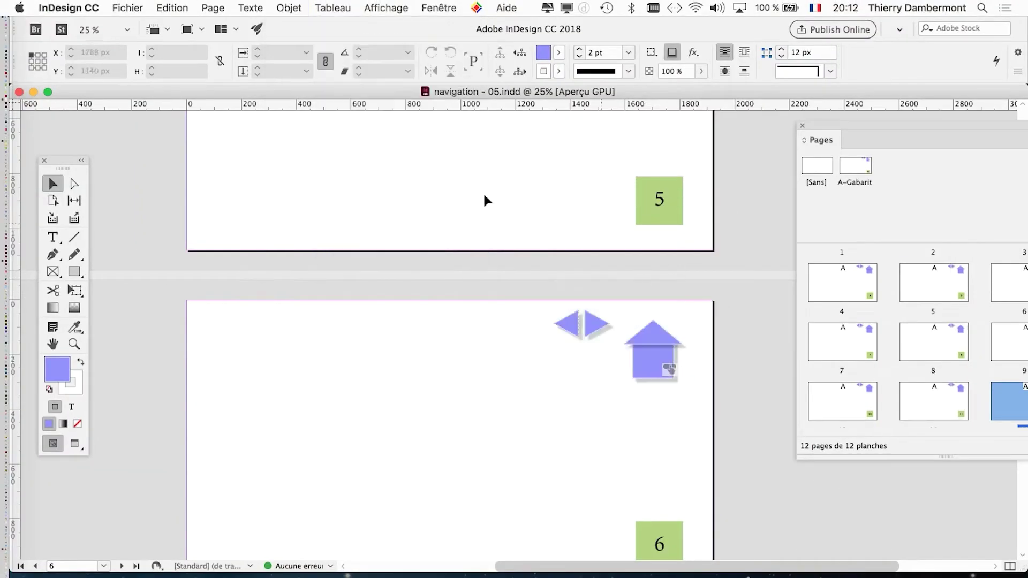
Create a new keyboard shortcut set based on [Default], naming it with the owner's first name
left_click(172, 7)
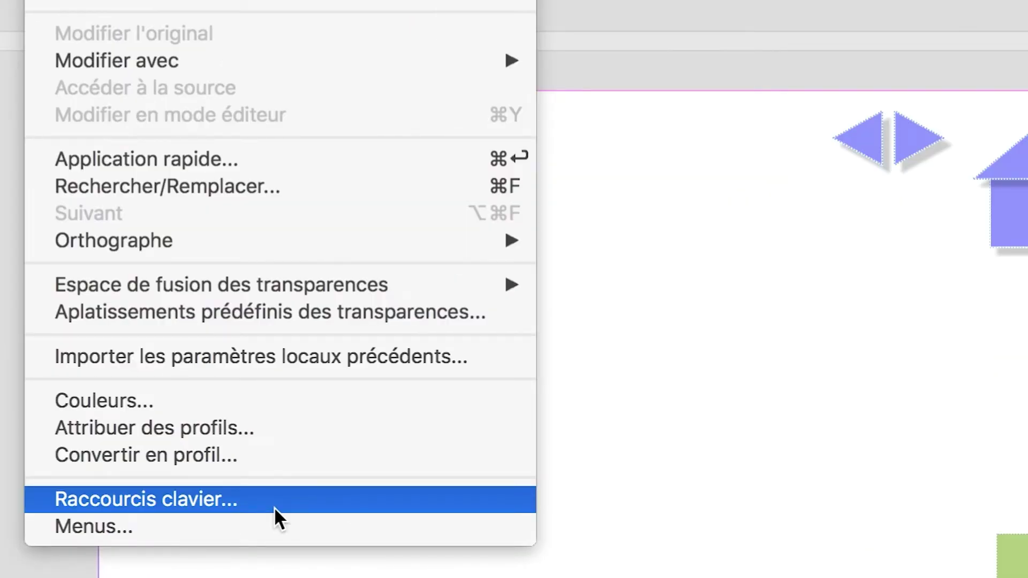
left_click(275, 507)
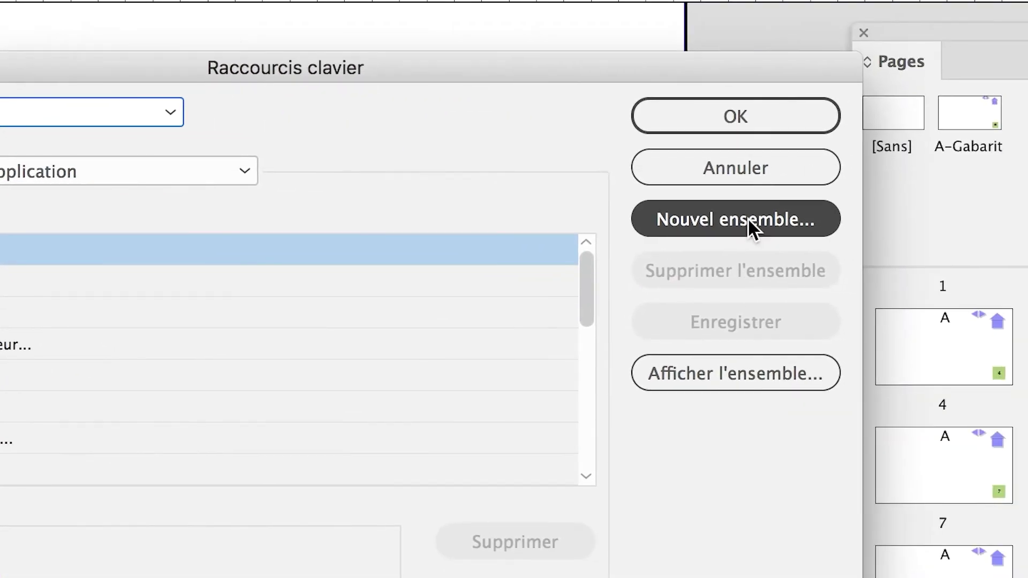
left_click(747, 220)
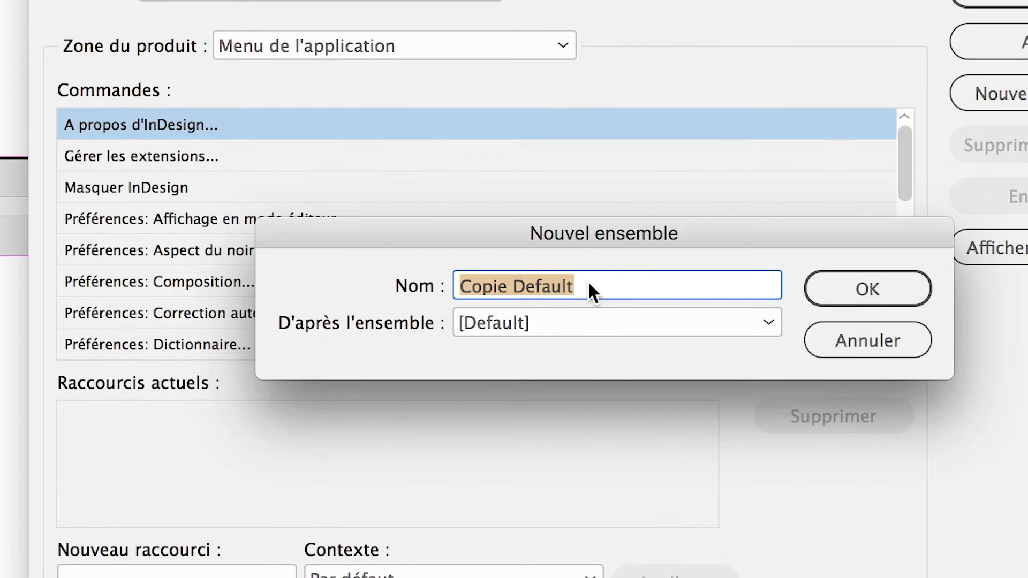
type("thierry")
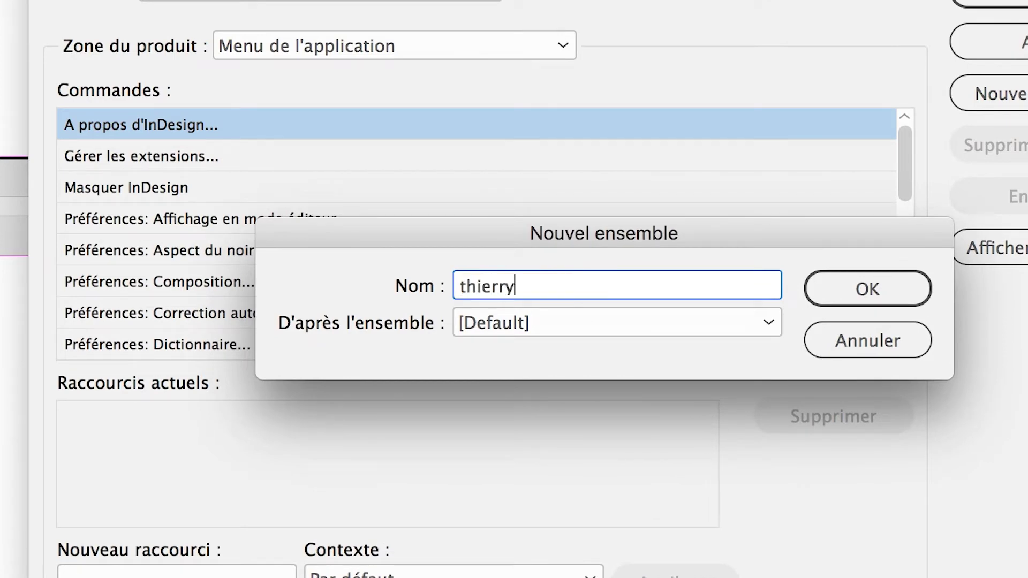
type(" s")
key("BackSpace")
key("BackSpace")
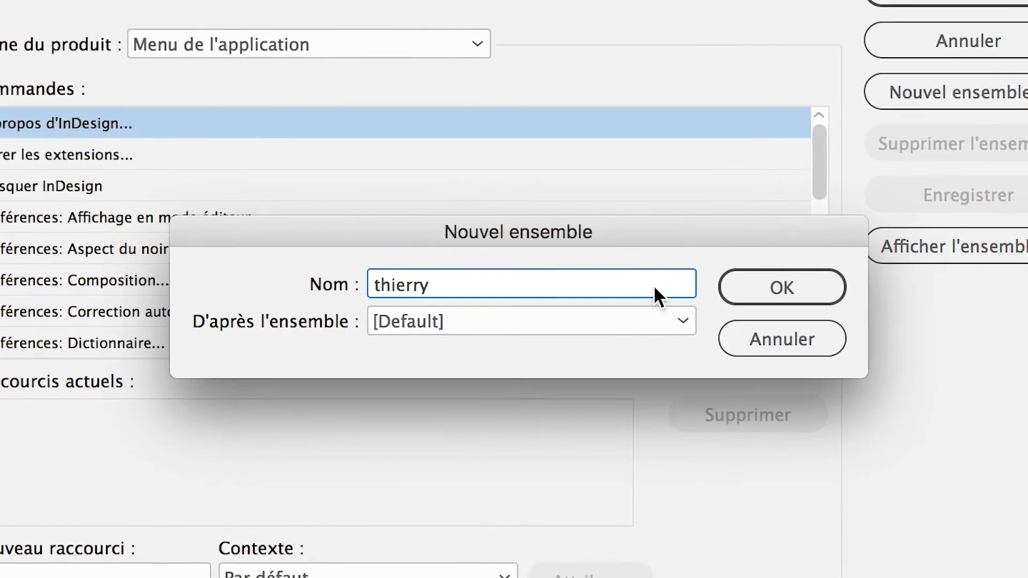
left_click(782, 288)
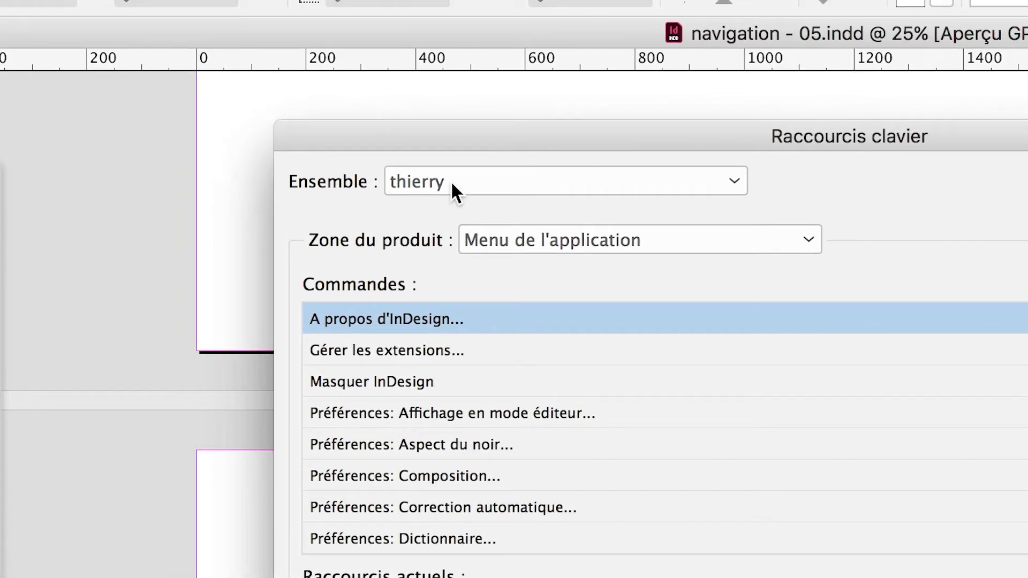
Keep the new shortcut set active and list the Menu Objet commands as its product area
left_click(2, 5)
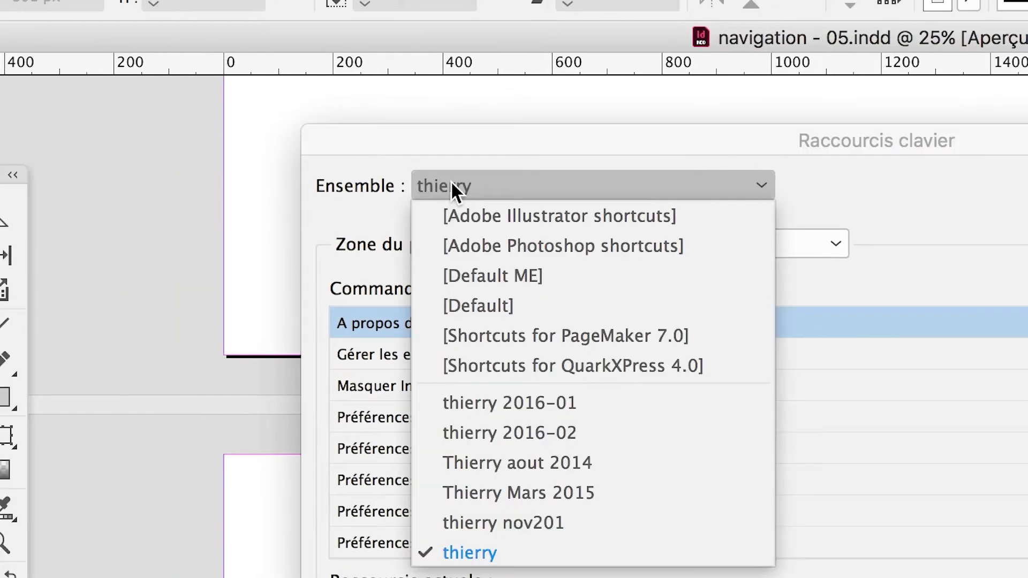
left_click(450, 181)
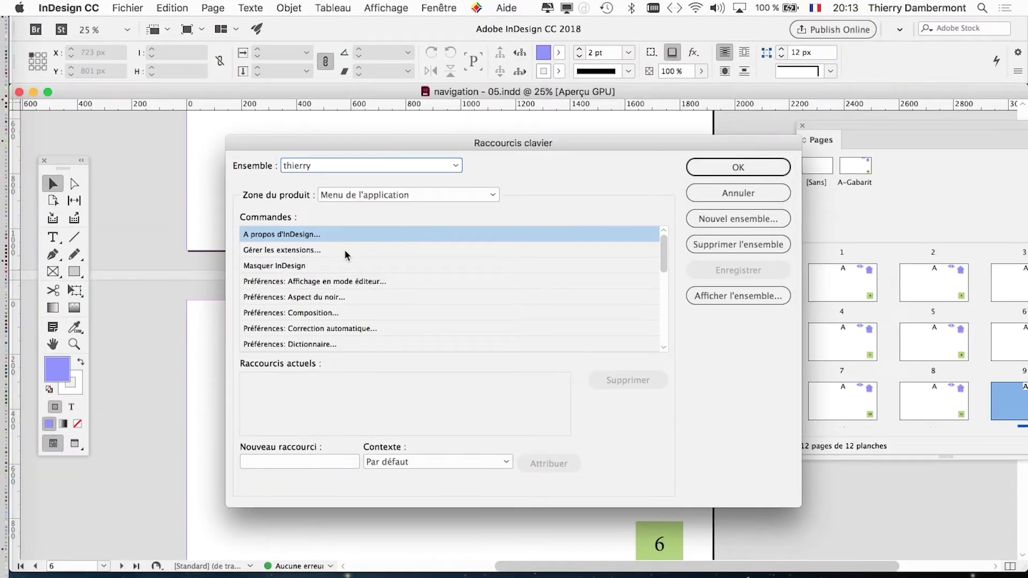
scroll(347, 283, "down", 2)
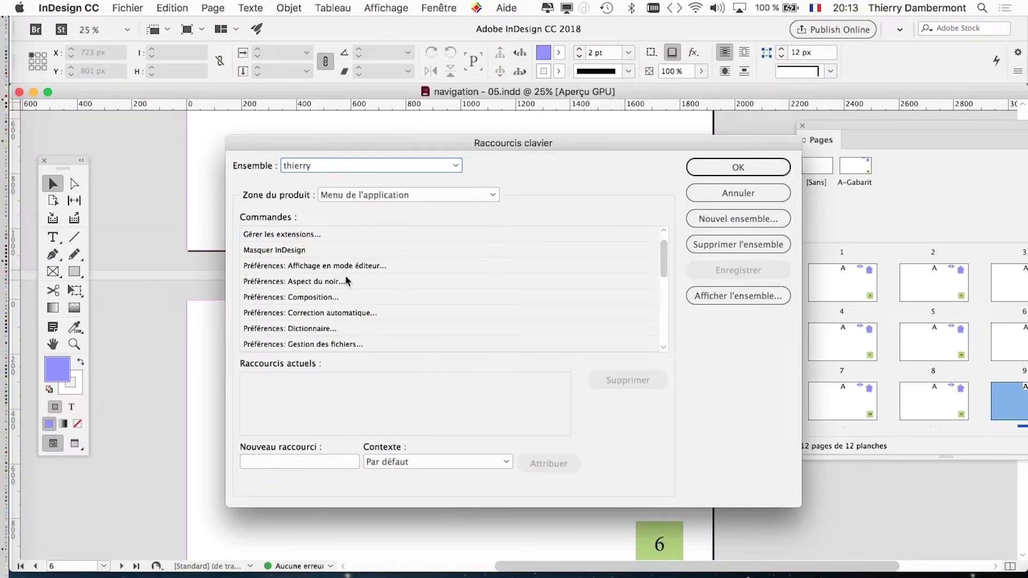
scroll(347, 282, "down", 1)
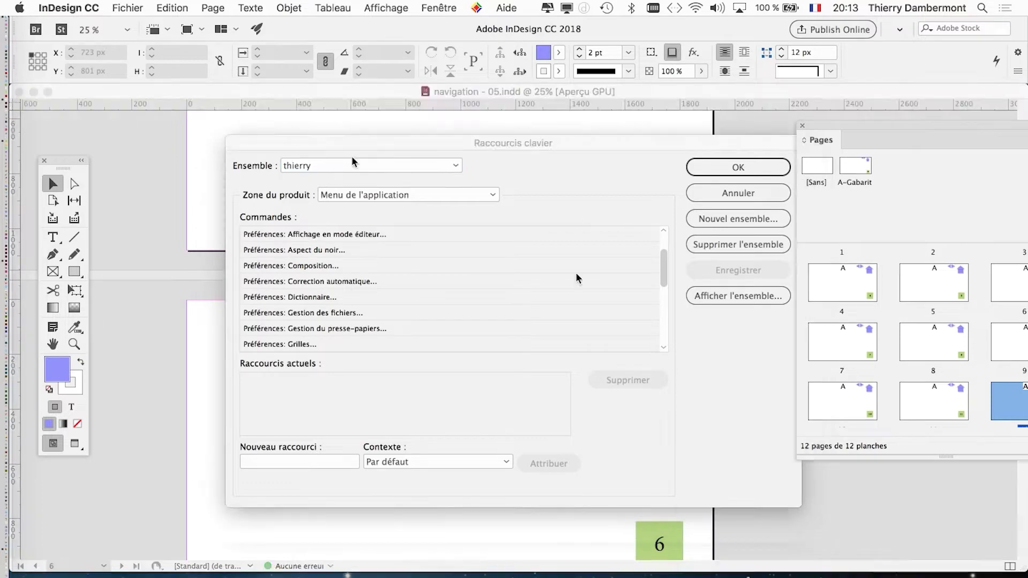
left_click(357, 195)
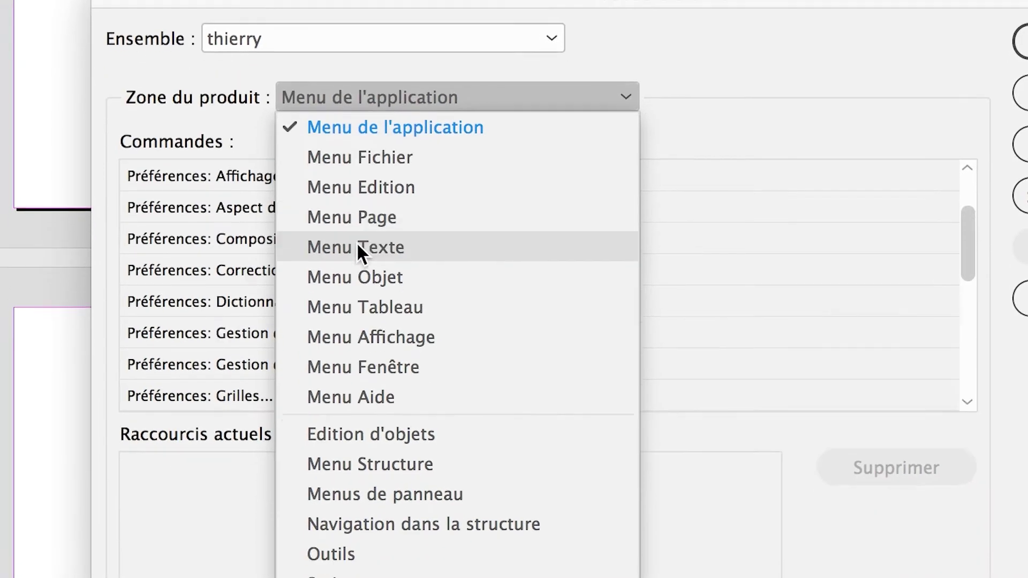
left_click(416, 275)
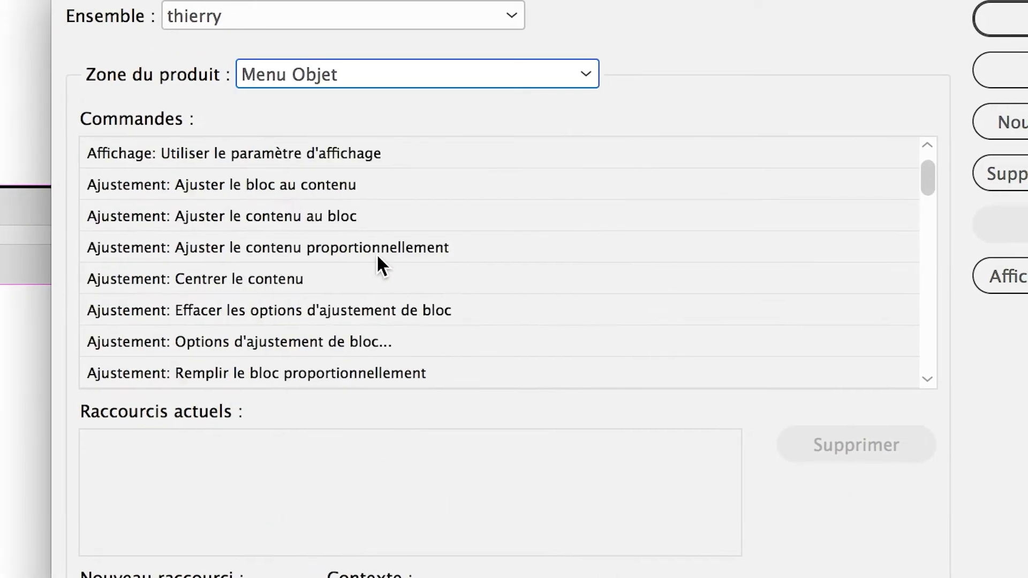
Assign the shortcut Ctrl+Opt+T to the Effets: Transparence... command in the Par défaut context and confirm the keyboard shortcut set
scroll(376, 253, "down", 6)
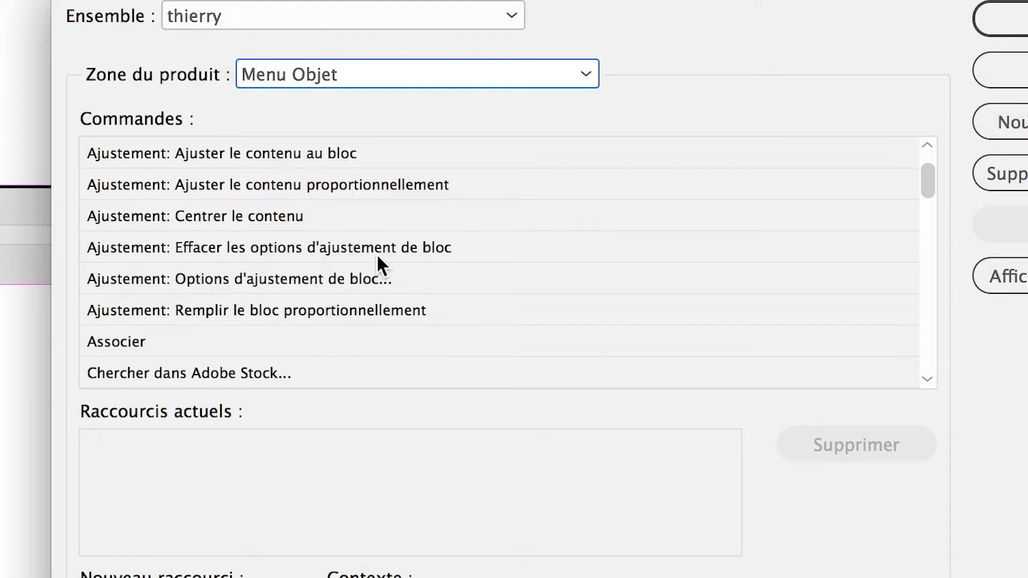
scroll(377, 255, "down", 10)
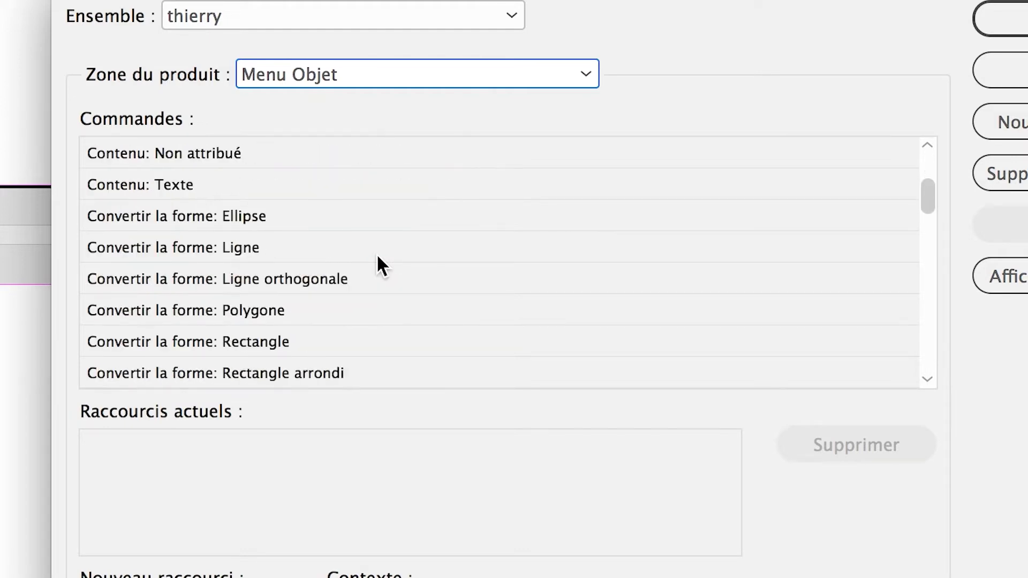
scroll(377, 255, "down", 10)
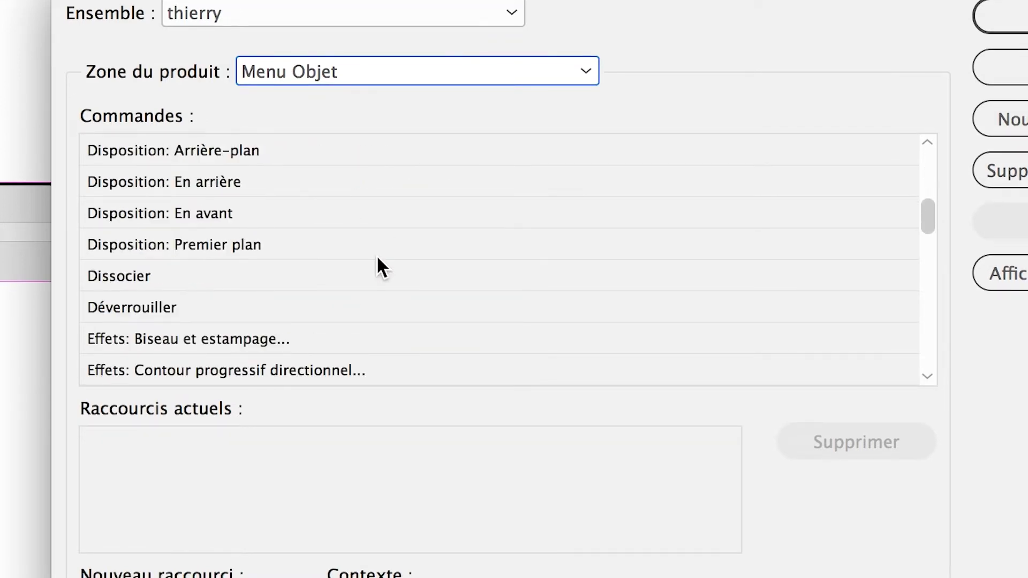
scroll(377, 255, "down", 5)
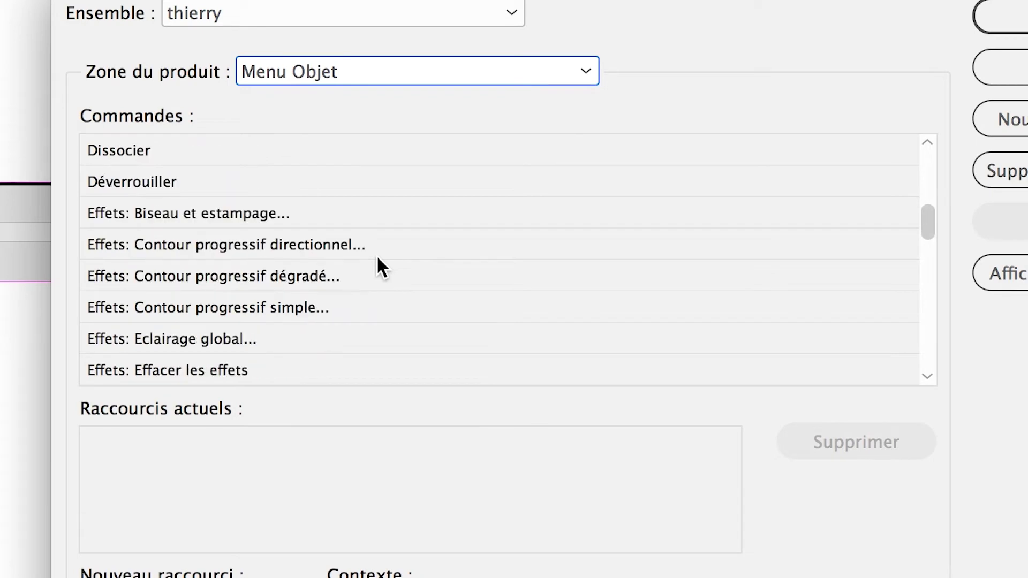
scroll(377, 255, "down", 7)
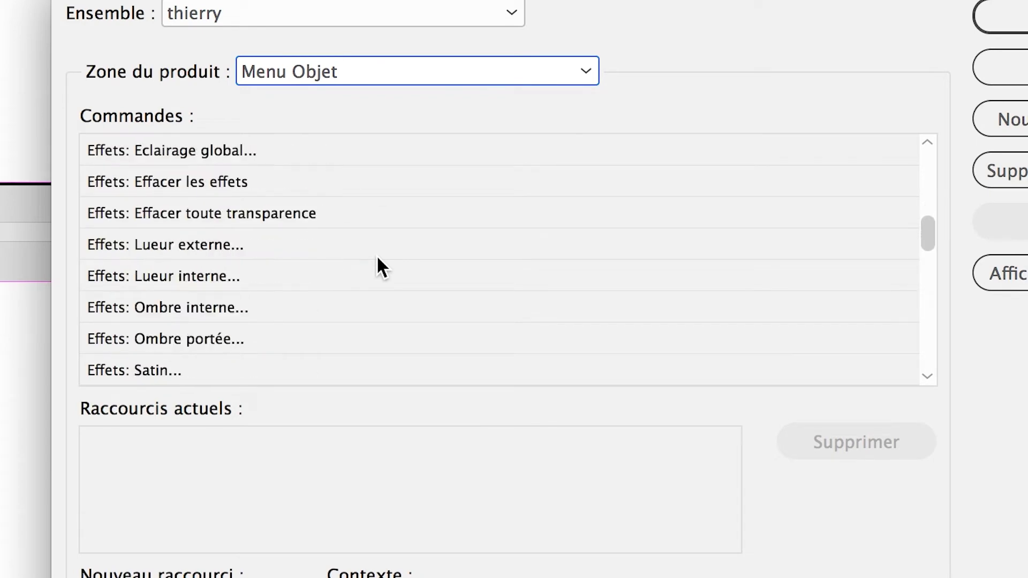
left_click(354, 296)
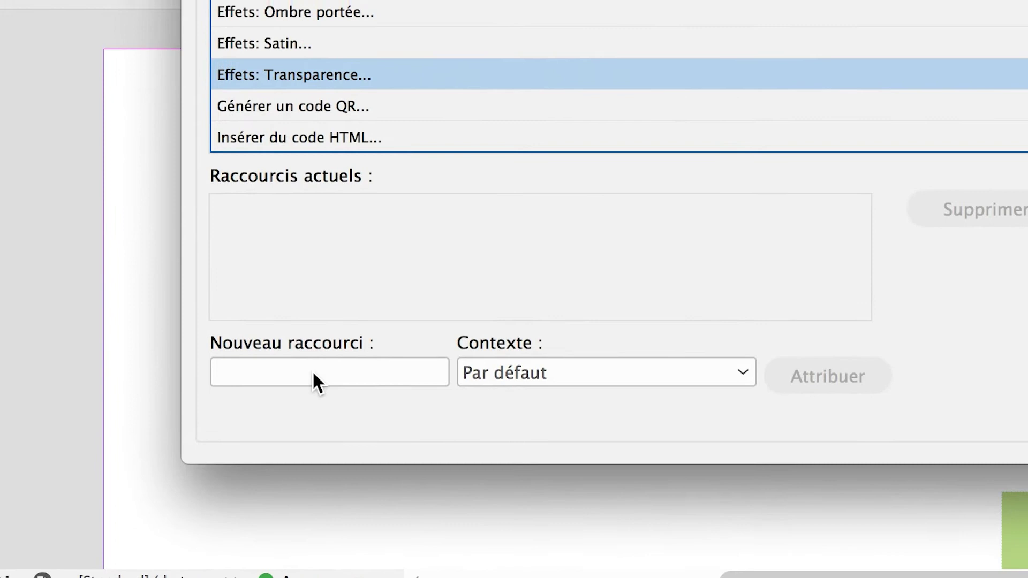
left_click(324, 327)
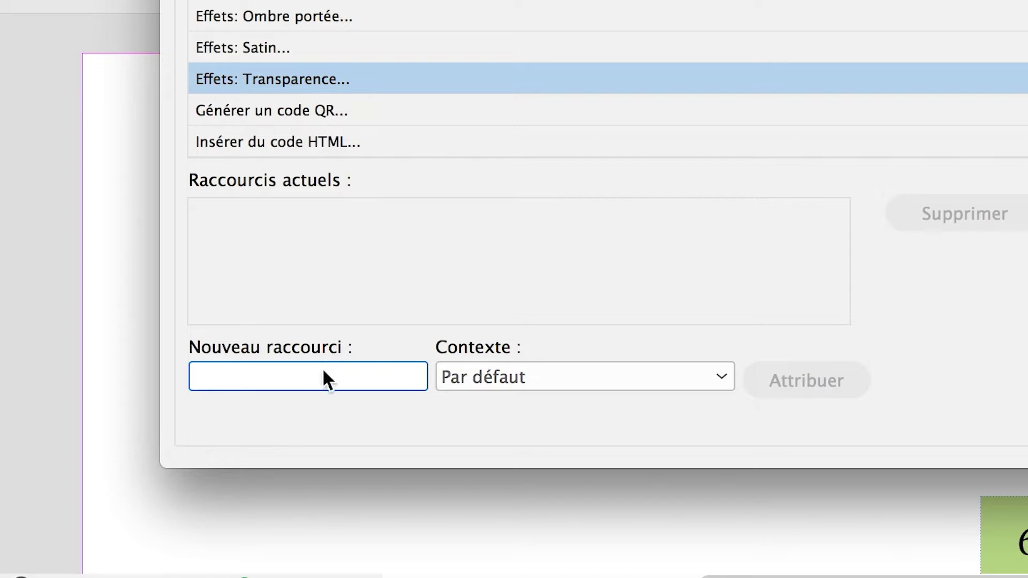
key("ctrl+alt+t")
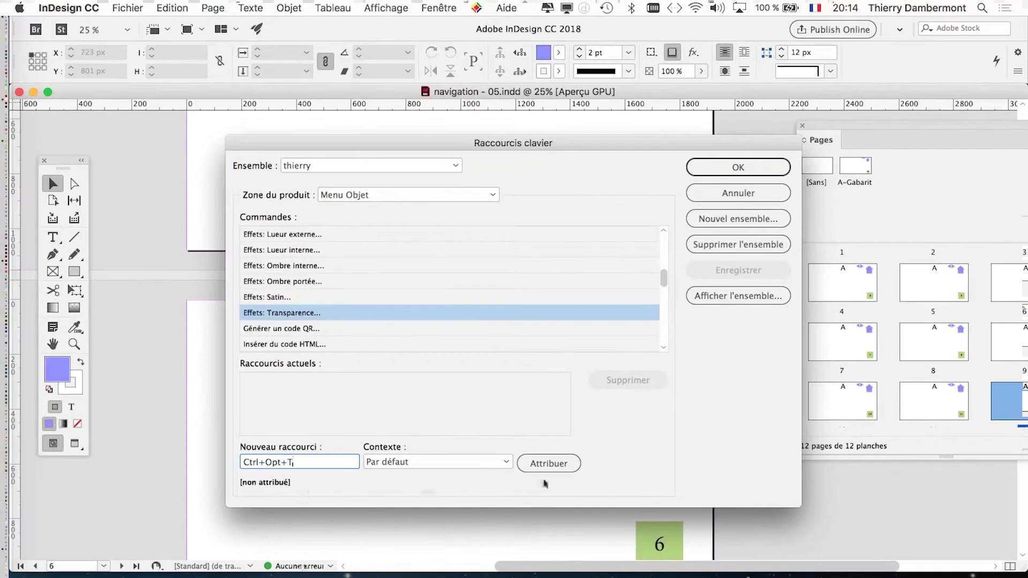
left_click(547, 471)
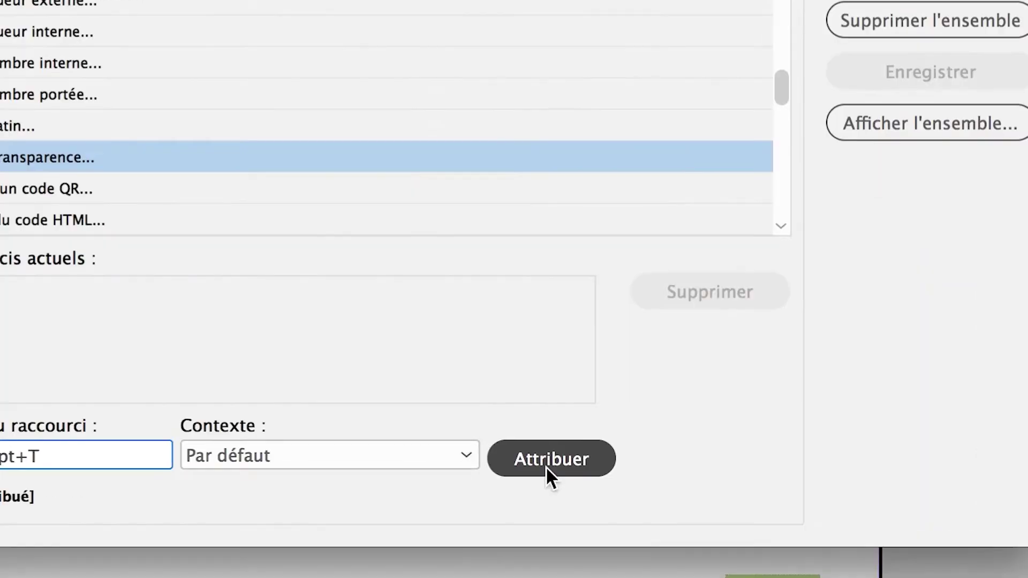
left_click(545, 467)
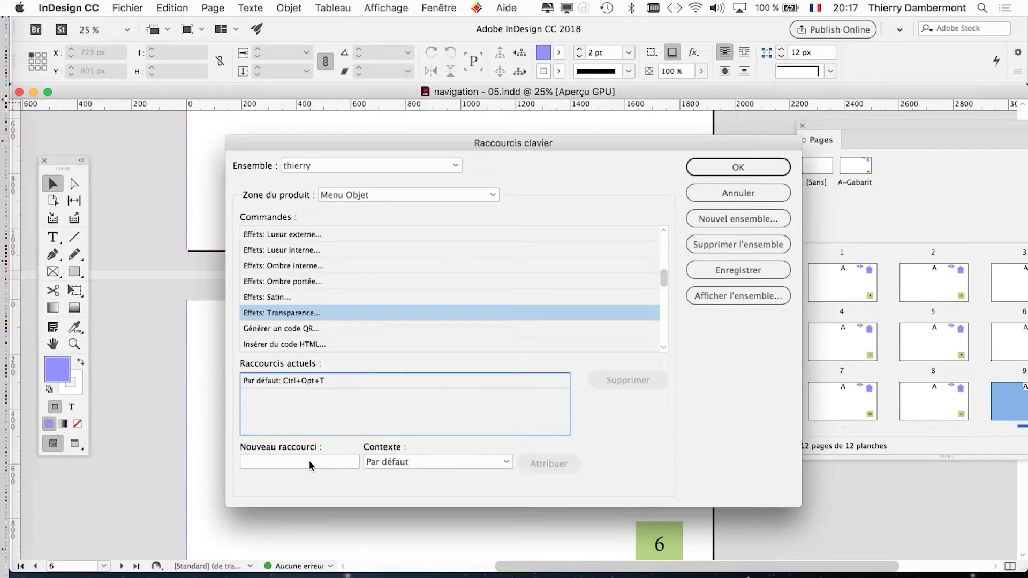
left_click(747, 169)
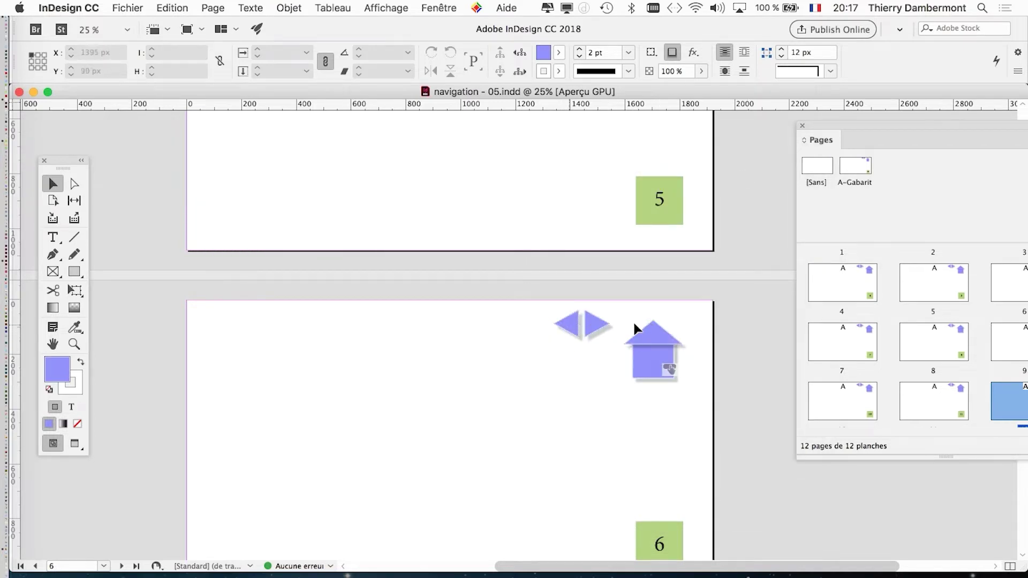
Draw a test rectangle about 324 by 252 px near the centre-left of page 3
scroll(660, 207, "up", 10)
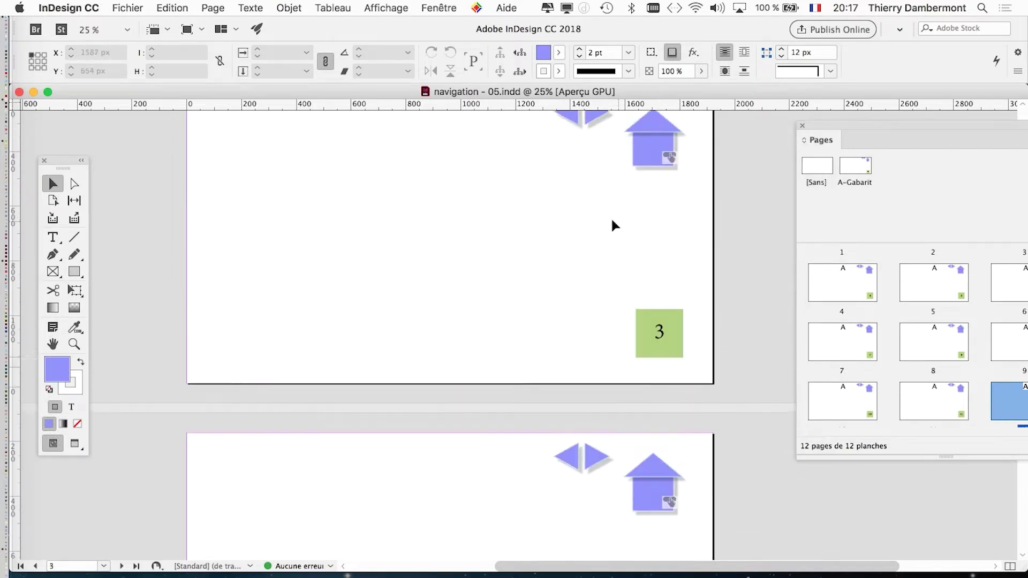
left_click(825, 279)
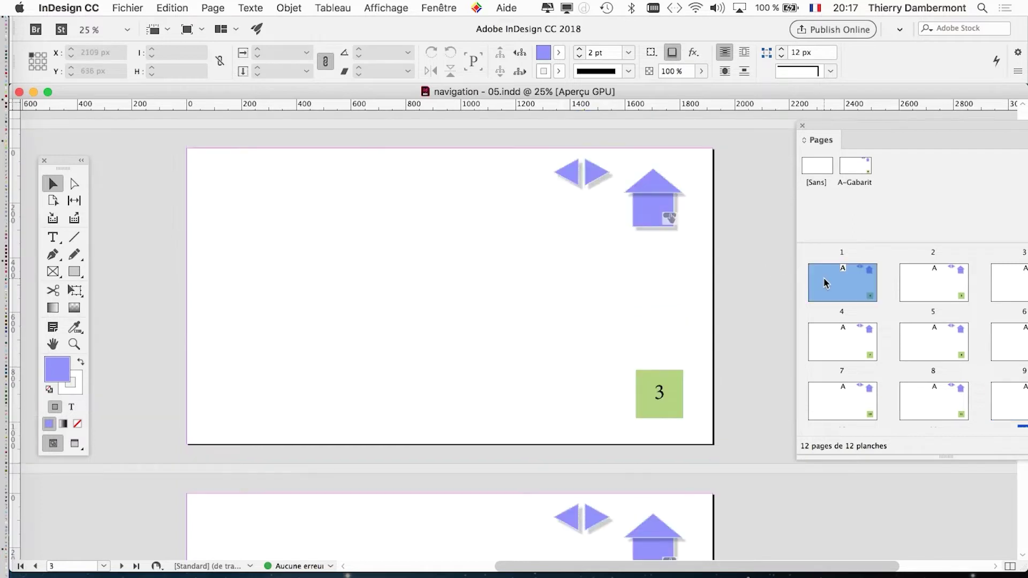
left_click(73, 274)
left_click_drag(345, 228, 434, 296)
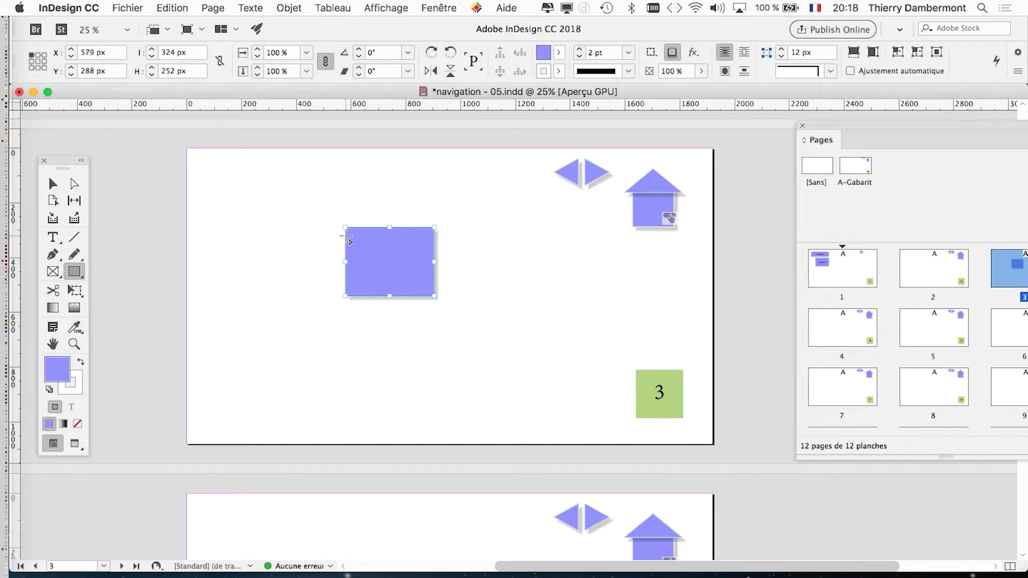
Bring up the Transparence effect settings for the test rectangle, move the dialog off it and cancel without changes
key("super+alt+m")
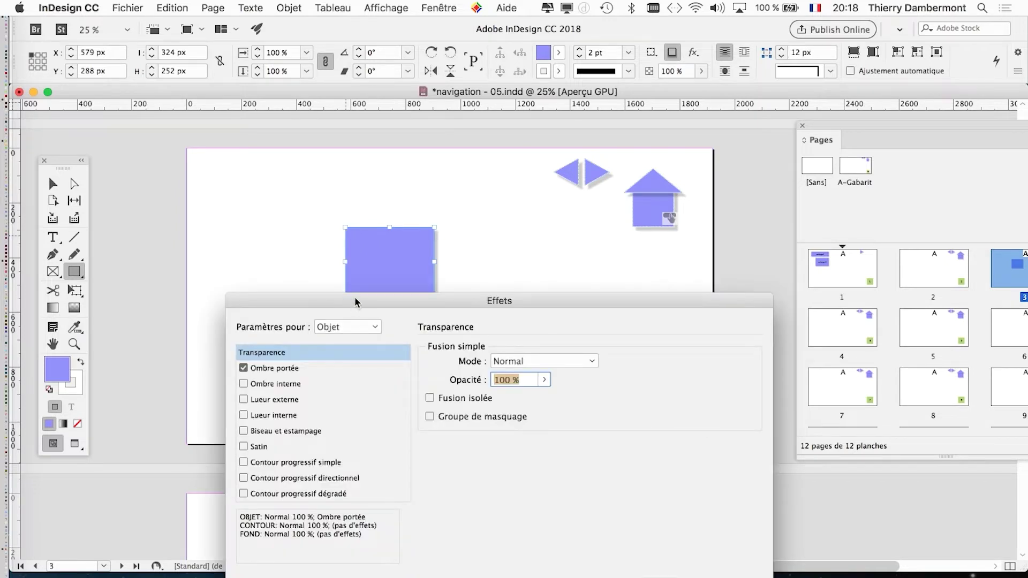
left_click_drag(355, 296, 599, 199)
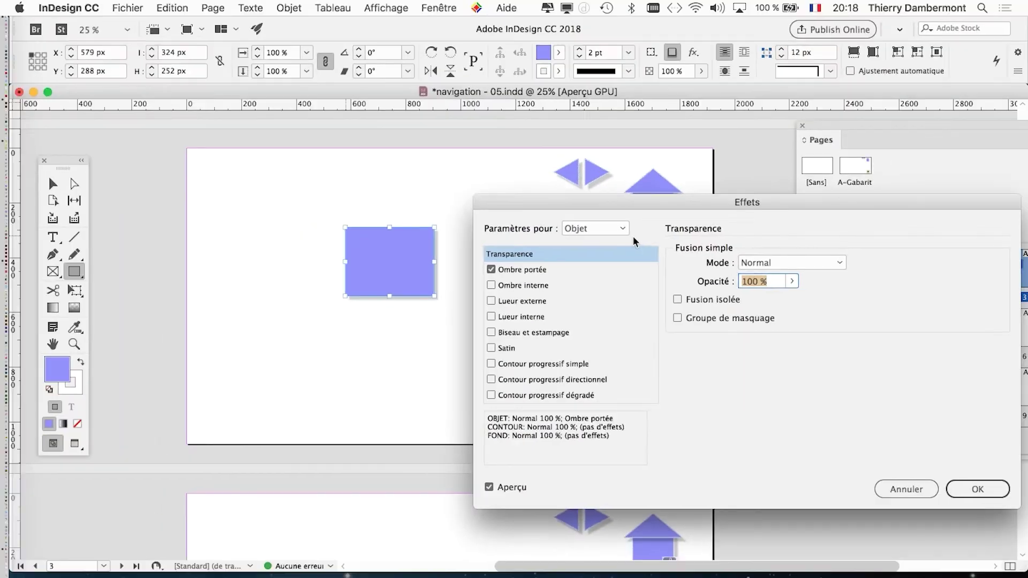
left_click(912, 487)
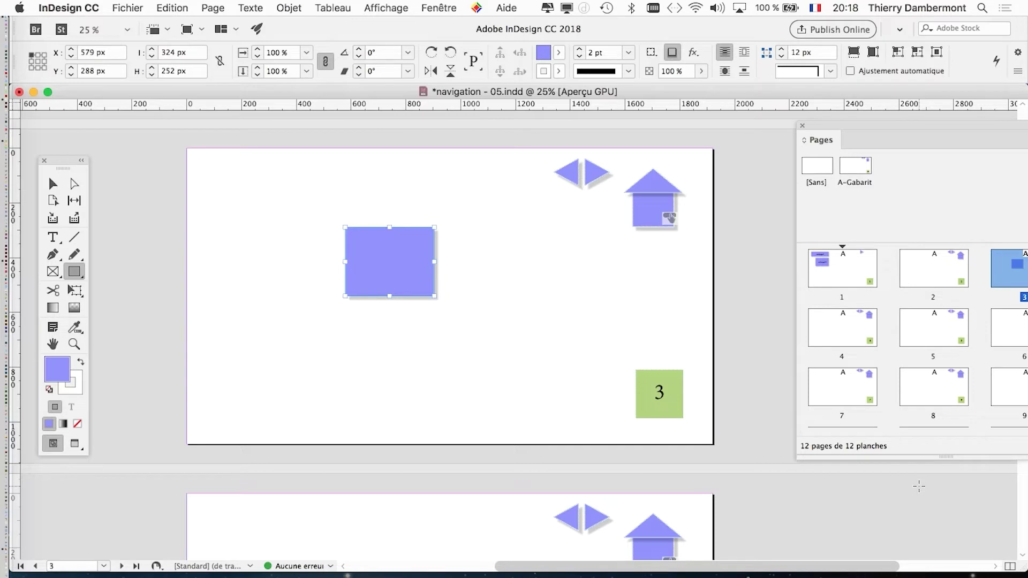
Delete the test rectangle from page 3
left_click(53, 184)
left_click(264, 278)
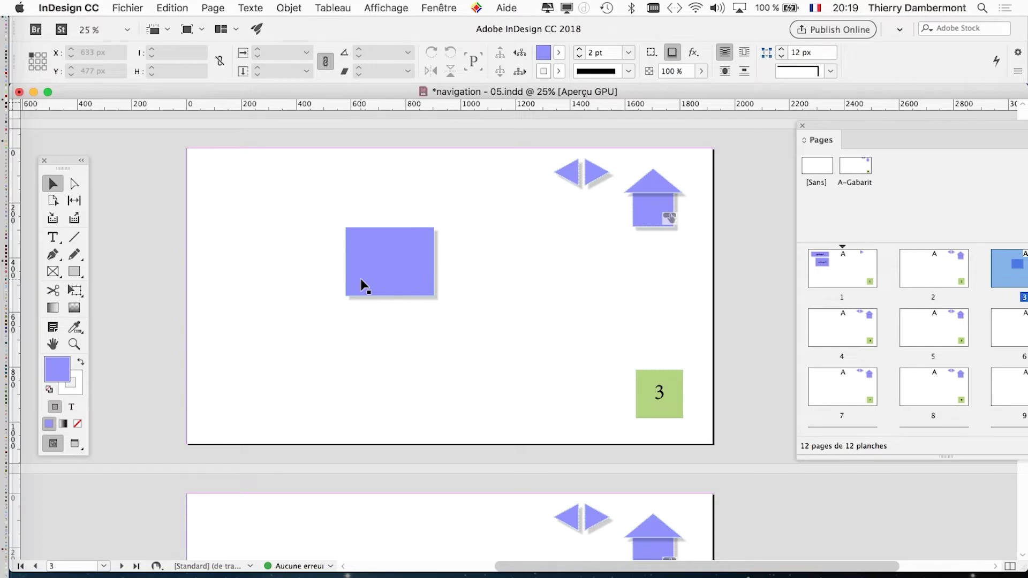
left_click(369, 277)
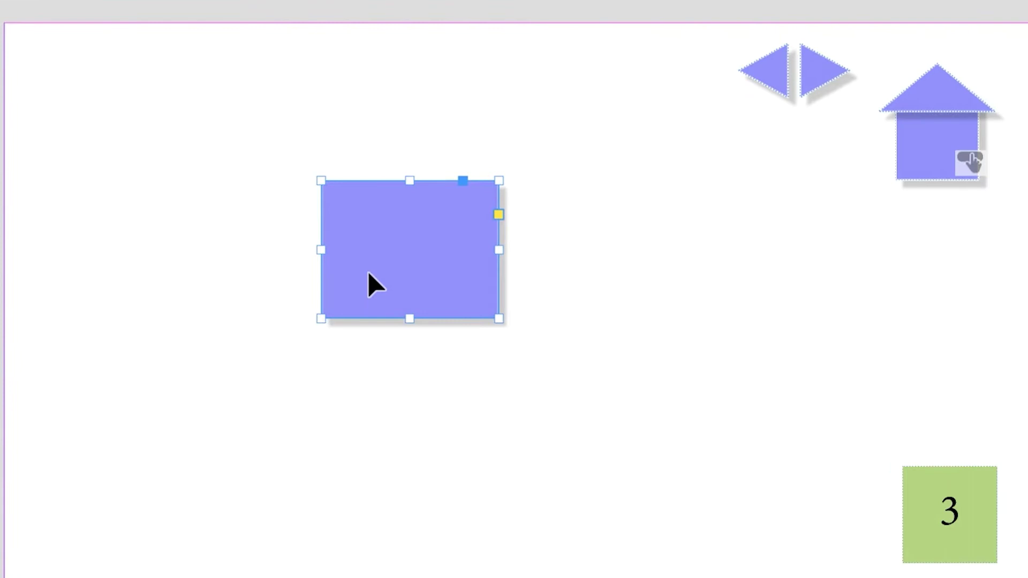
key("Delete")
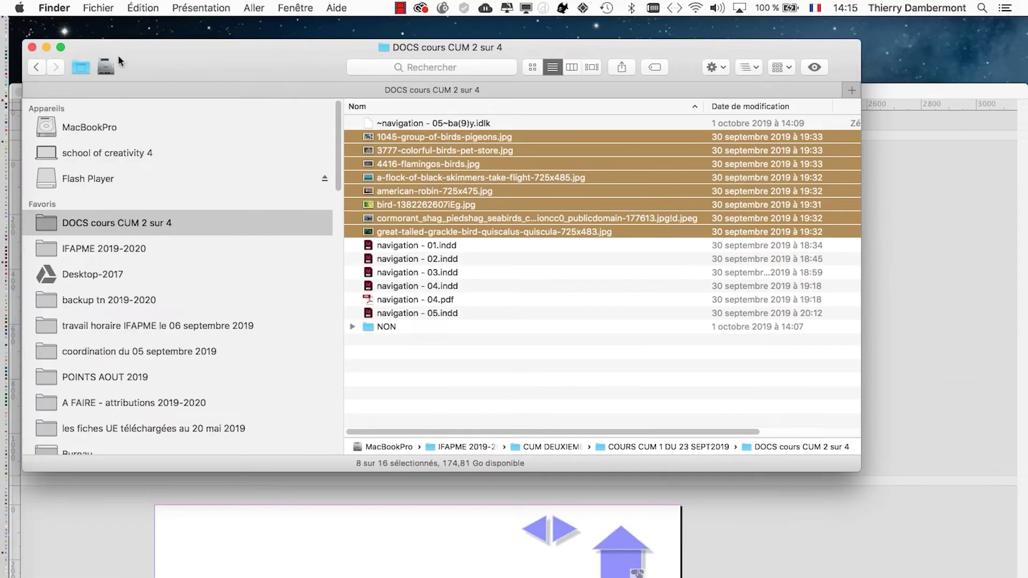
Move the Finder window aside, return to InDesign, view the Etats d'objet panel over page 2 and close it
left_click_drag(118, 60, 548, 75)
left_click(303, 91)
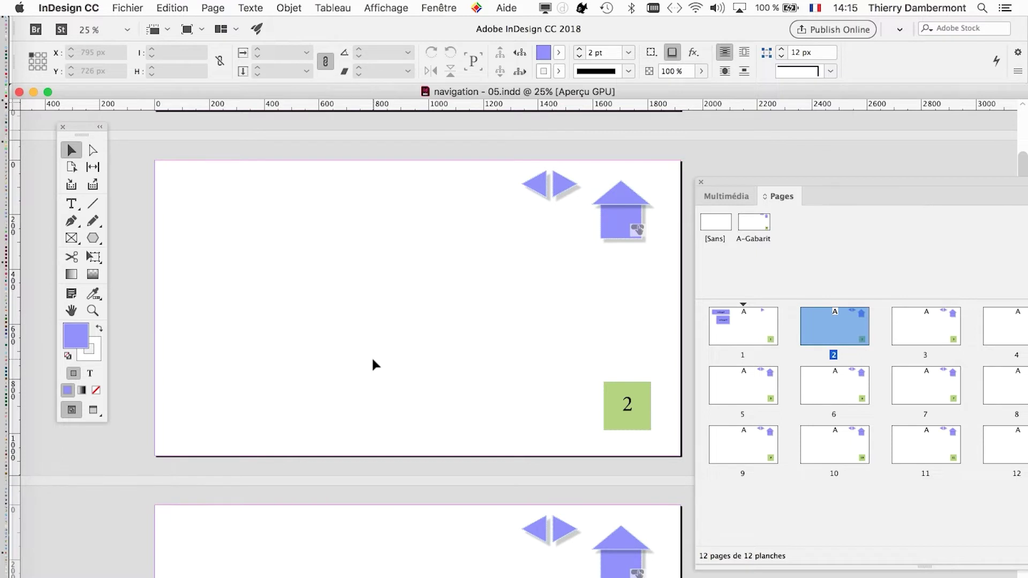
left_click(440, 8)
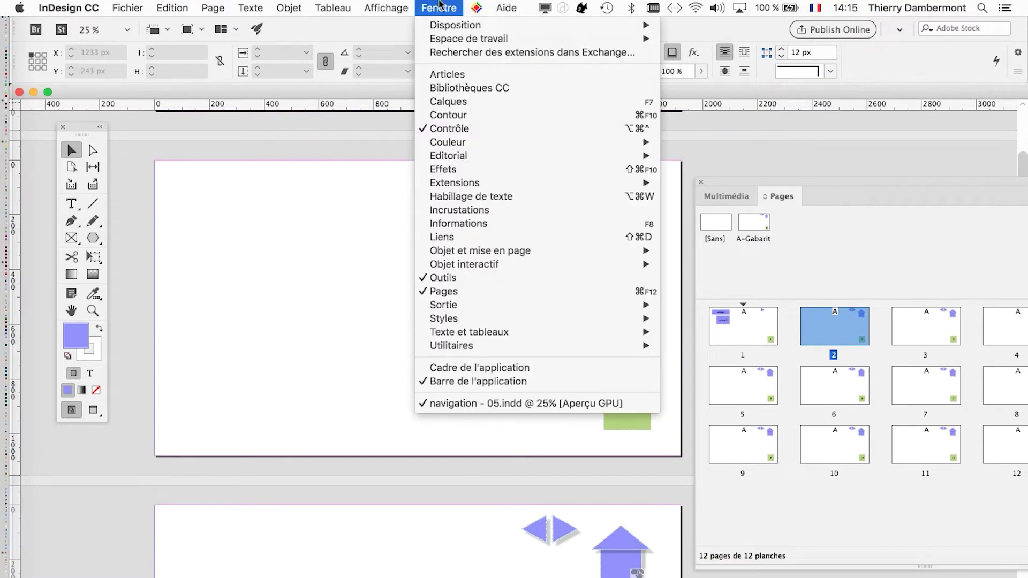
mouse_move(559, 264)
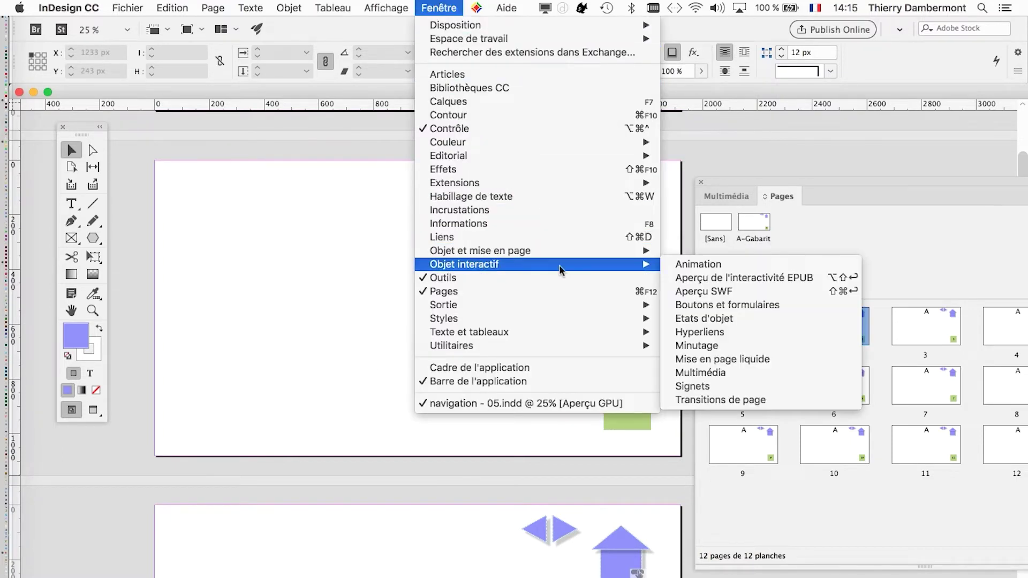
left_click(771, 321)
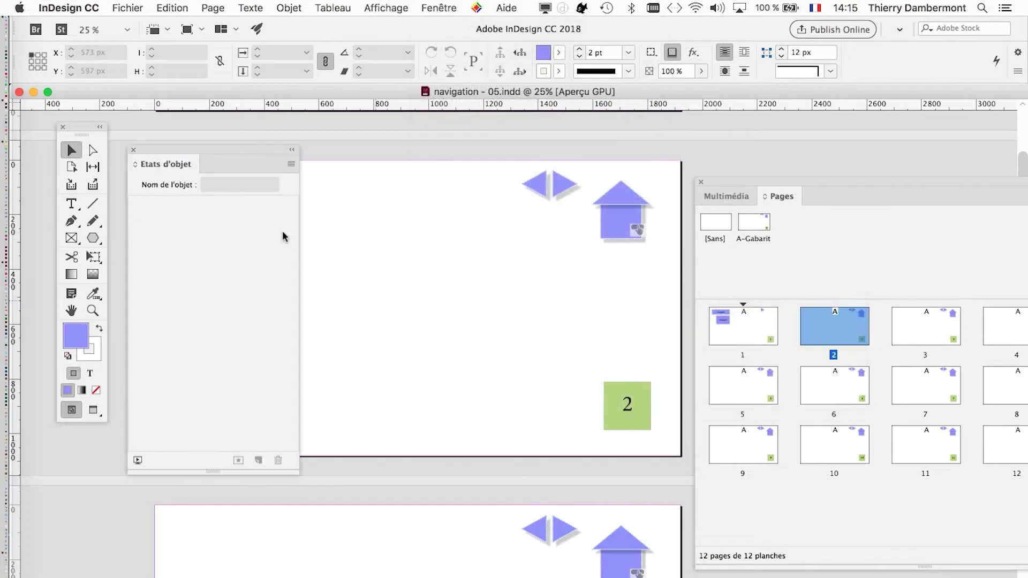
left_click_drag(235, 147, 426, 200)
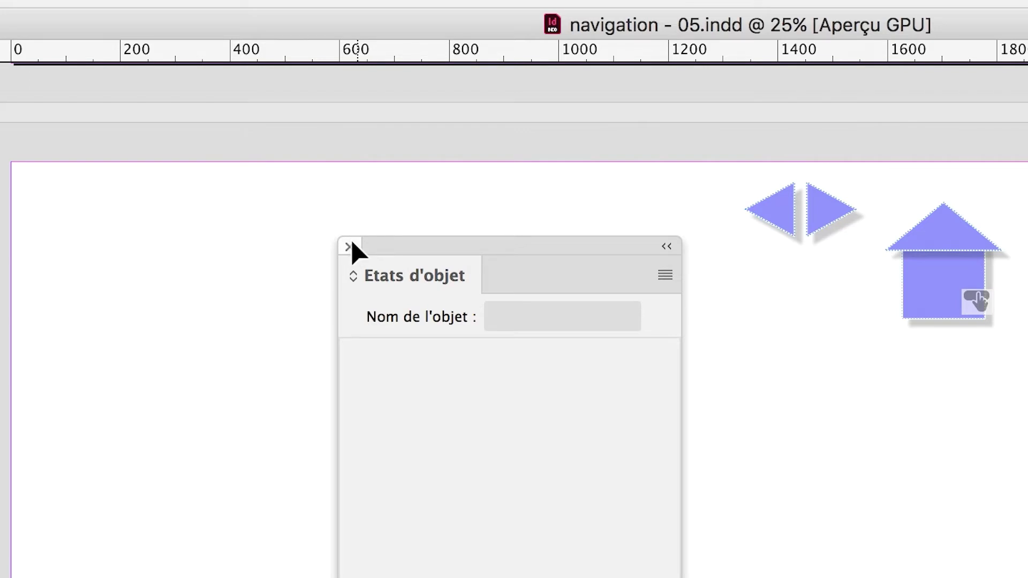
left_click(349, 245)
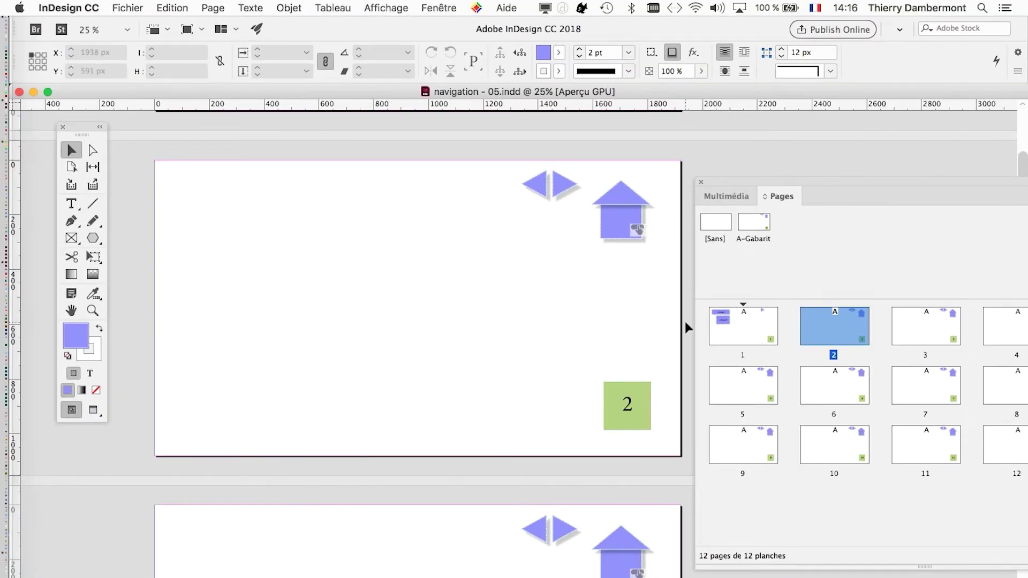
Bring the Pages panel over the document and select the range of pages 2 to 9 in it
left_click_drag(737, 178, 566, 149)
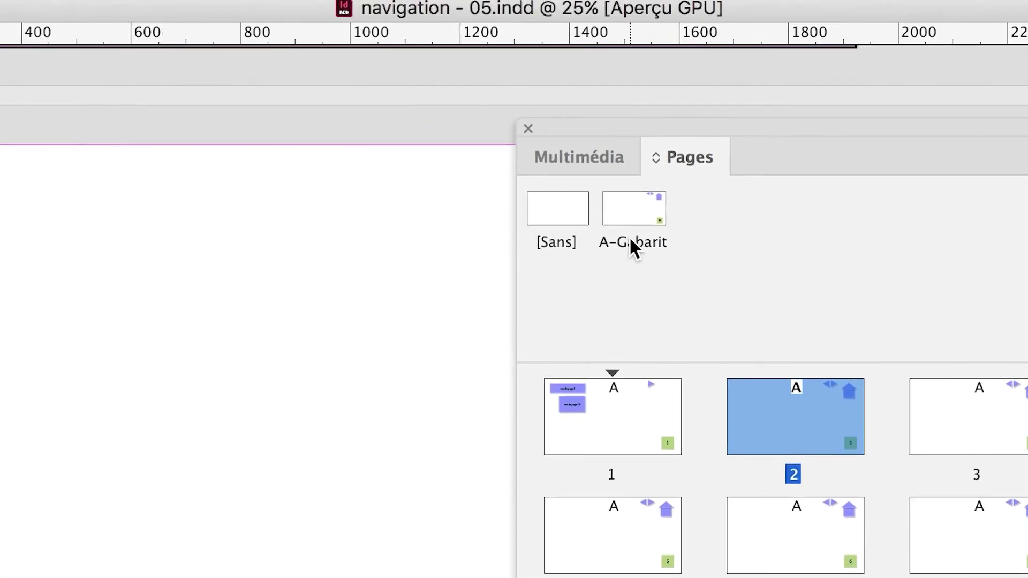
left_click(509, 20)
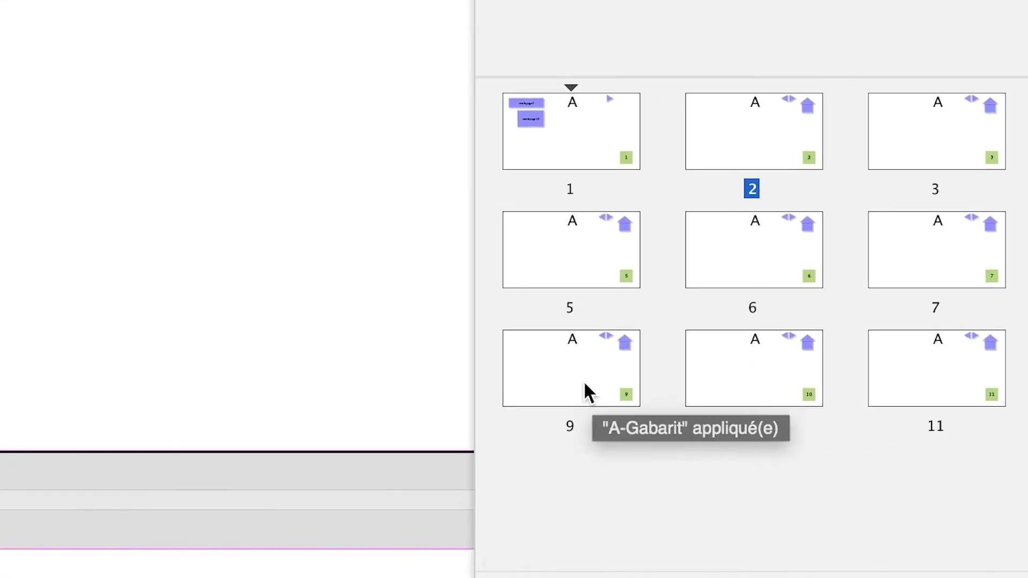
left_click(583, 380)
left_click(769, 156, "shift")
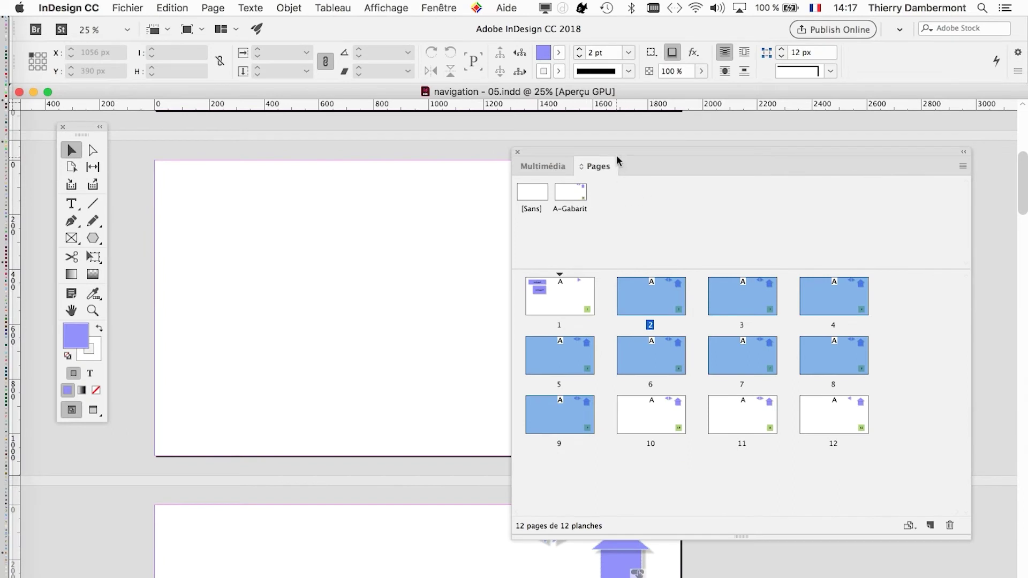
Make the Pages panel narrower and taller and place it beside the navigation arrows of page 2
left_click_drag(609, 151, 544, 149)
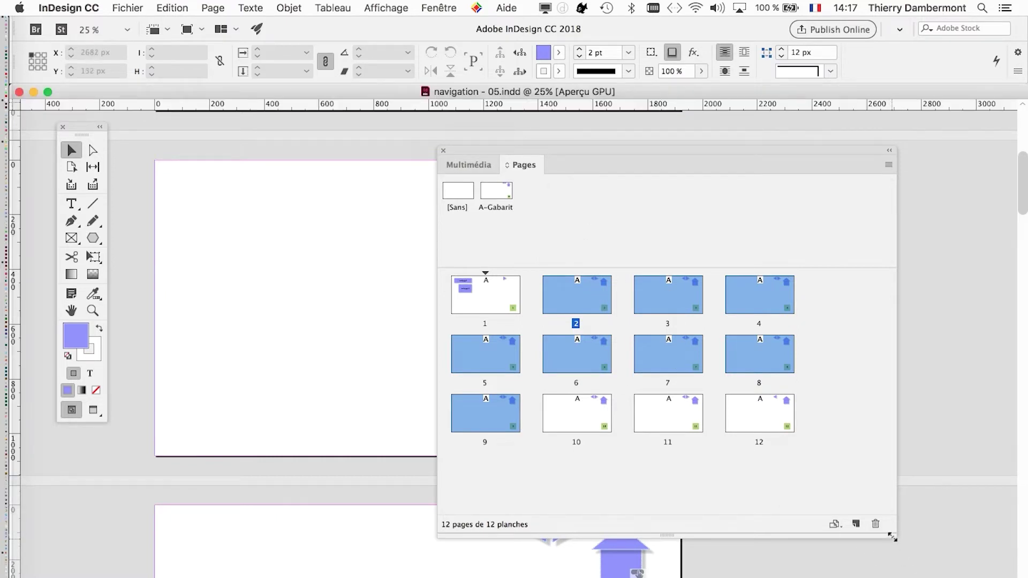
left_click_drag(890, 537, 834, 557)
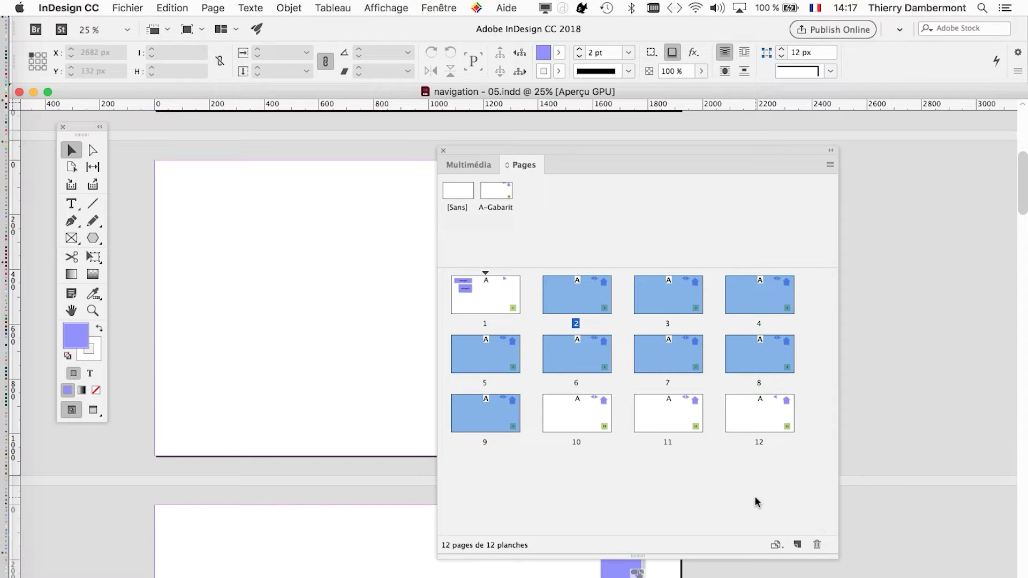
left_click_drag(564, 151, 711, 140)
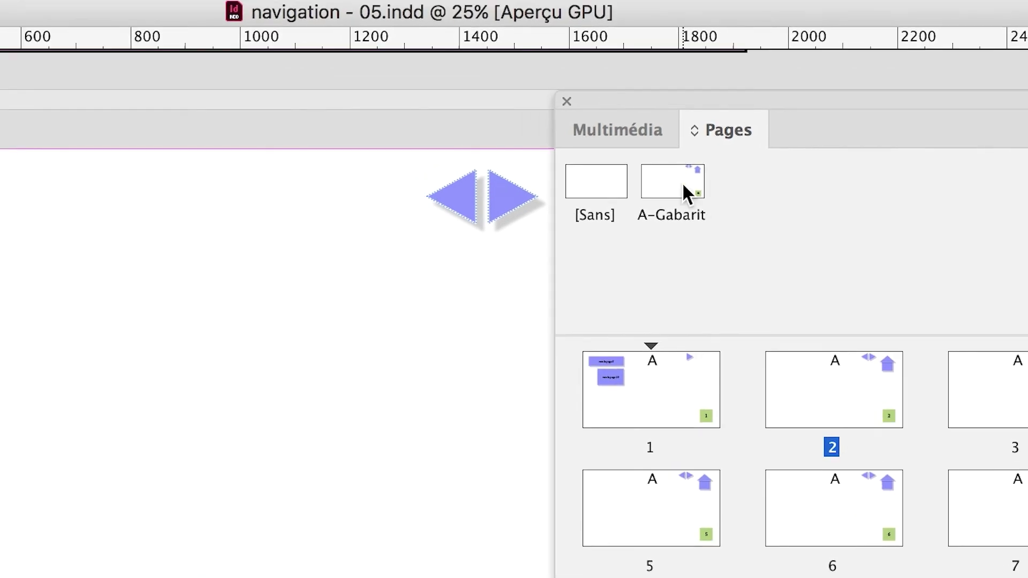
Create a new master page with prefix B and name Gabarit, based on A-Gabarit, one page at 1920 × 1080 px
left_click(506, 163)
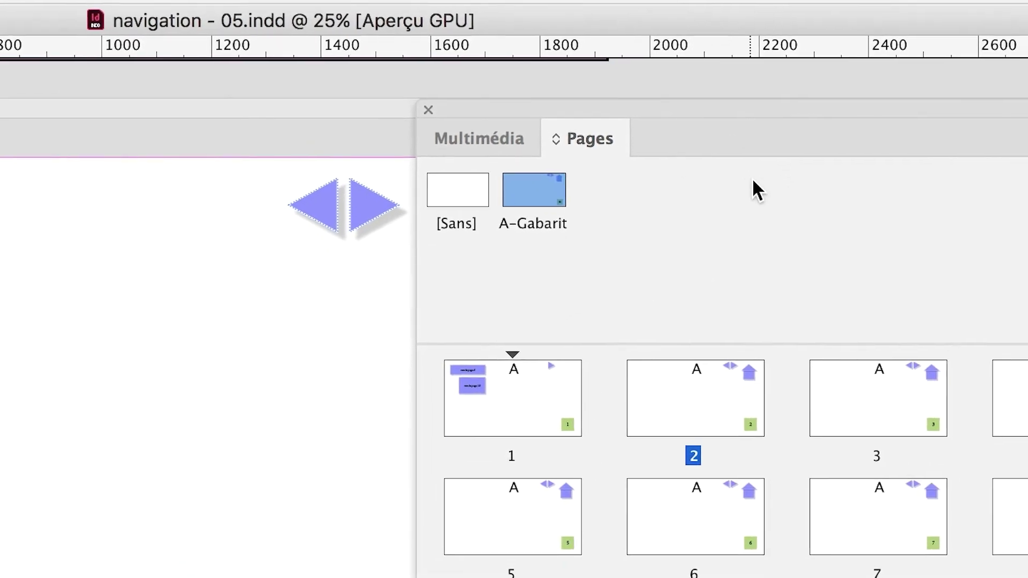
left_click(813, 233)
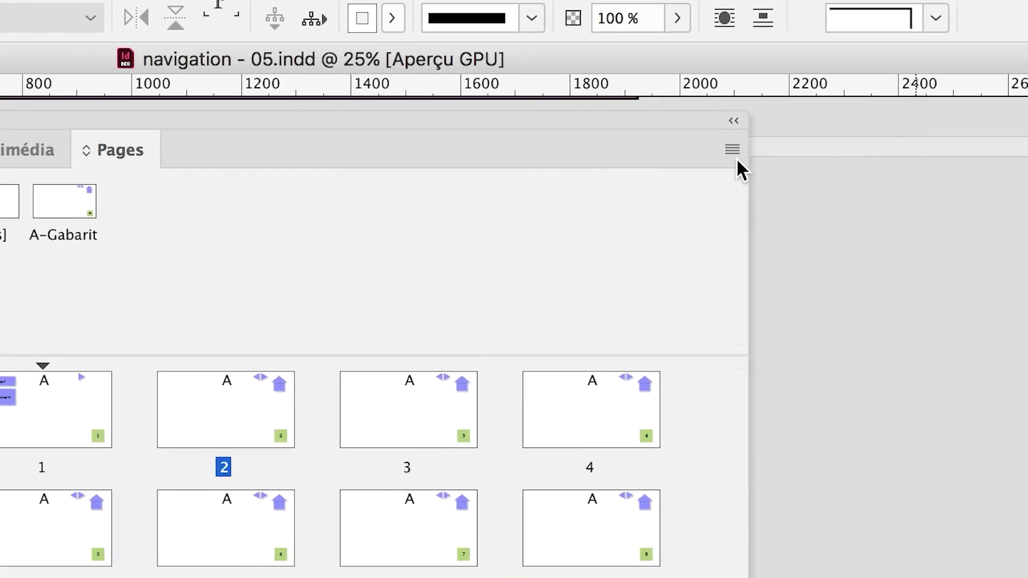
left_click(733, 156)
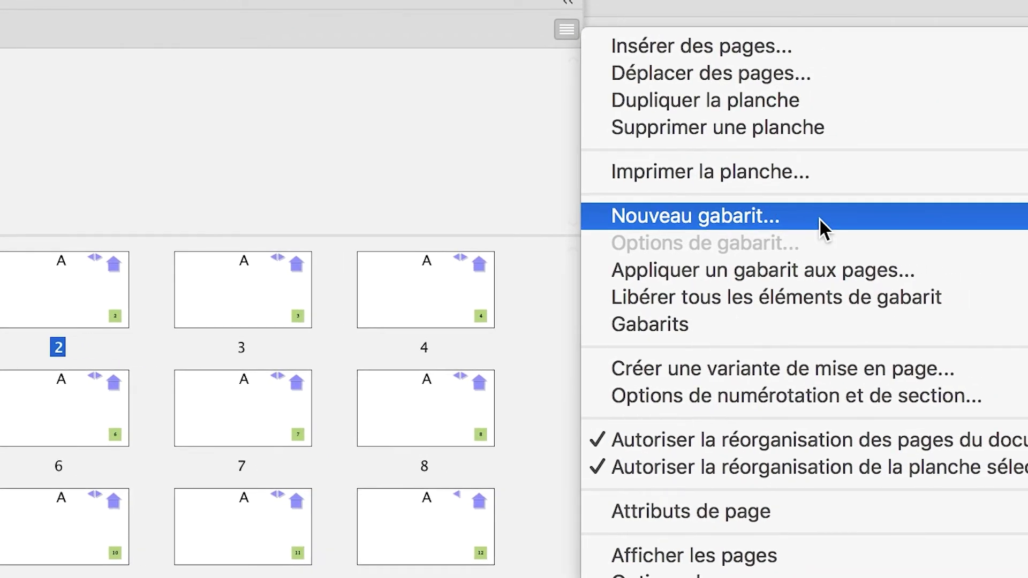
left_click(820, 217)
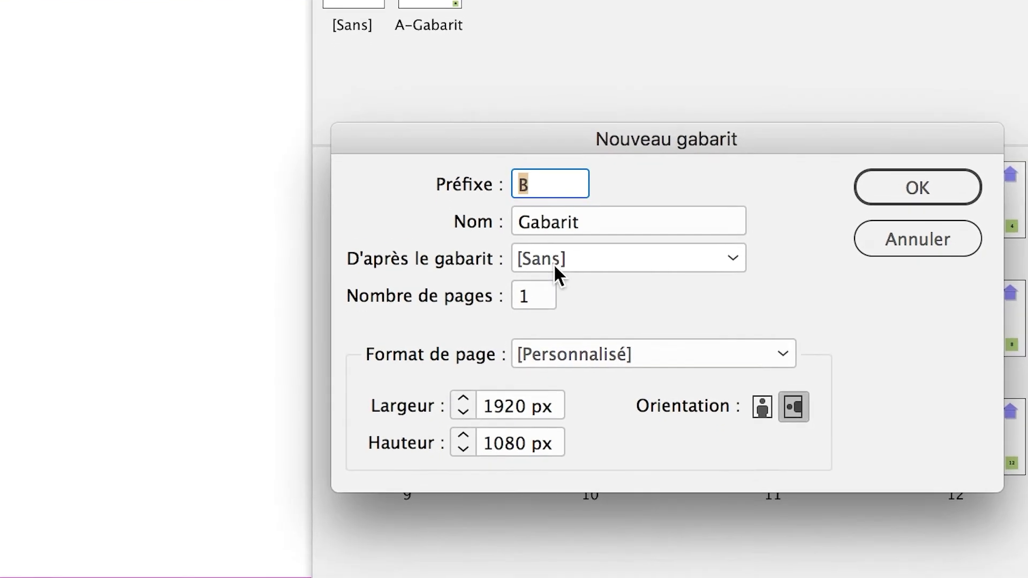
left_click(590, 306)
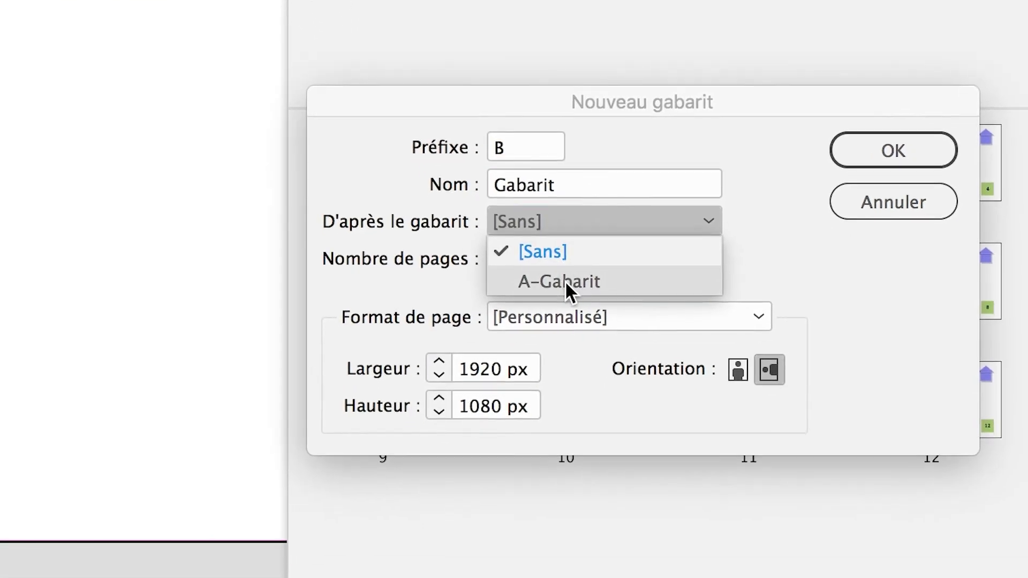
left_click(562, 321)
key("alt")
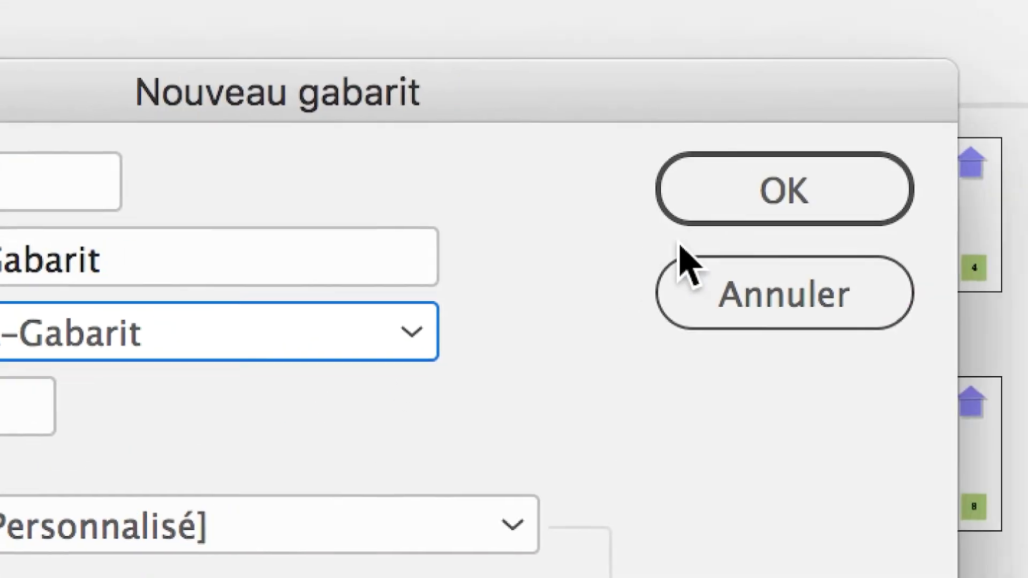
left_click(1027, 131)
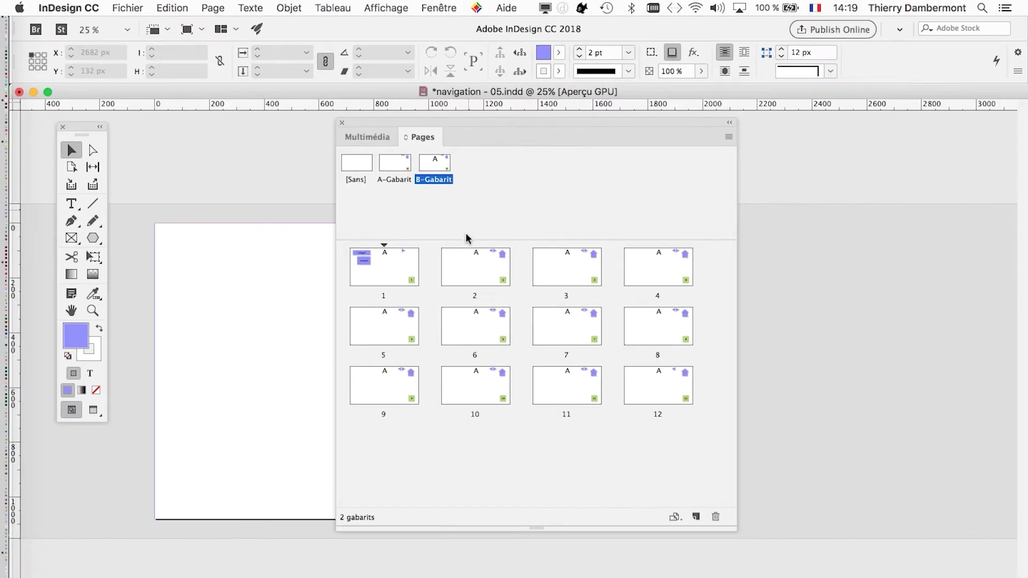
Start applying the B-Gabarit master to document pages and enter the page range 2-9
left_click(471, 279)
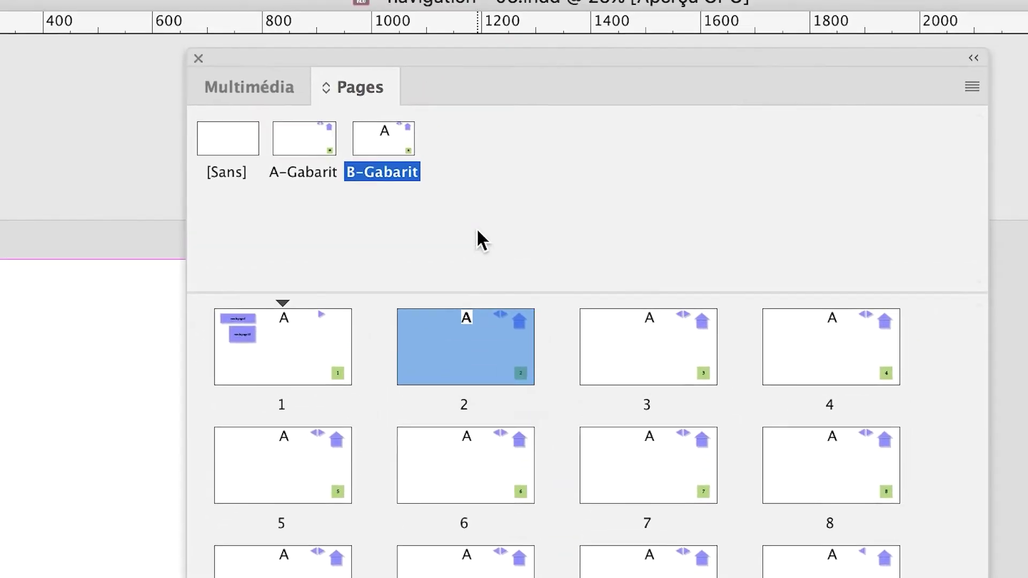
left_click(476, 227)
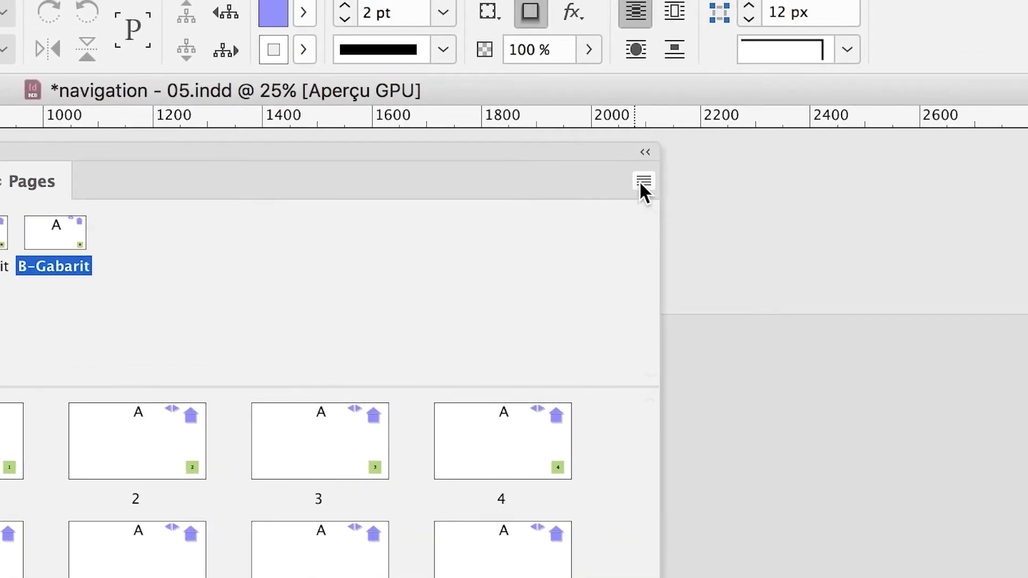
left_click(990, 146)
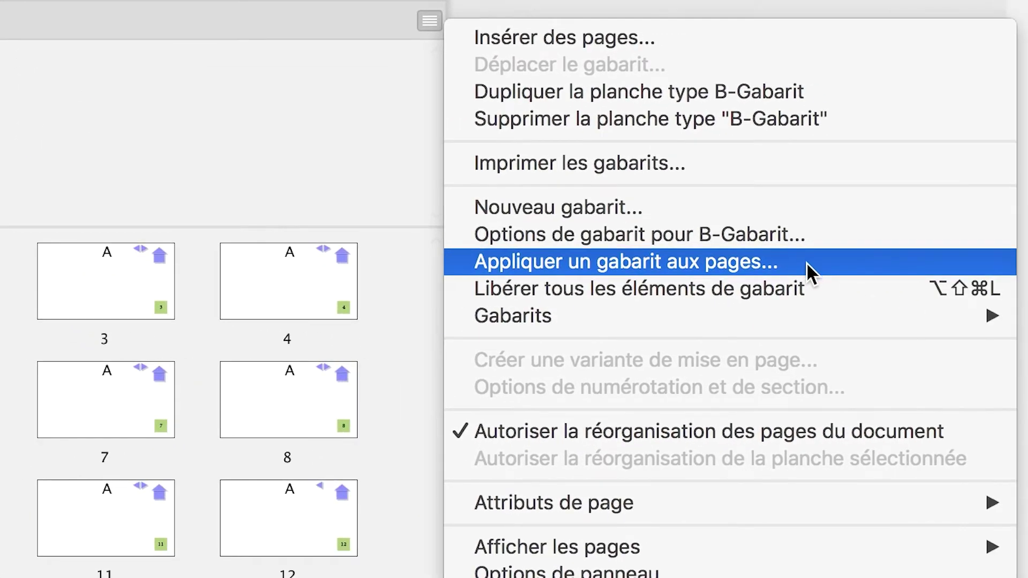
left_click(807, 262)
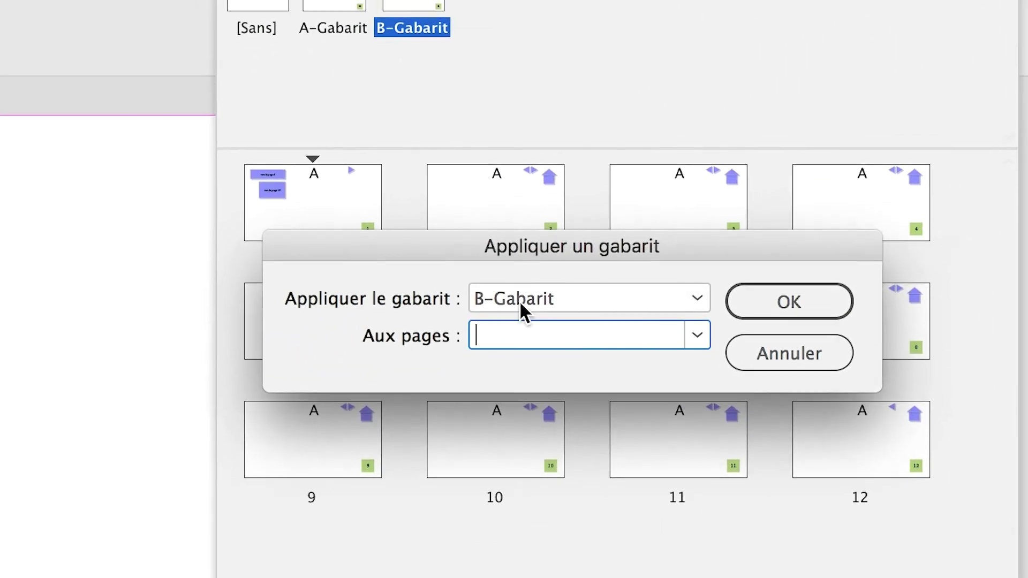
left_click(519, 300)
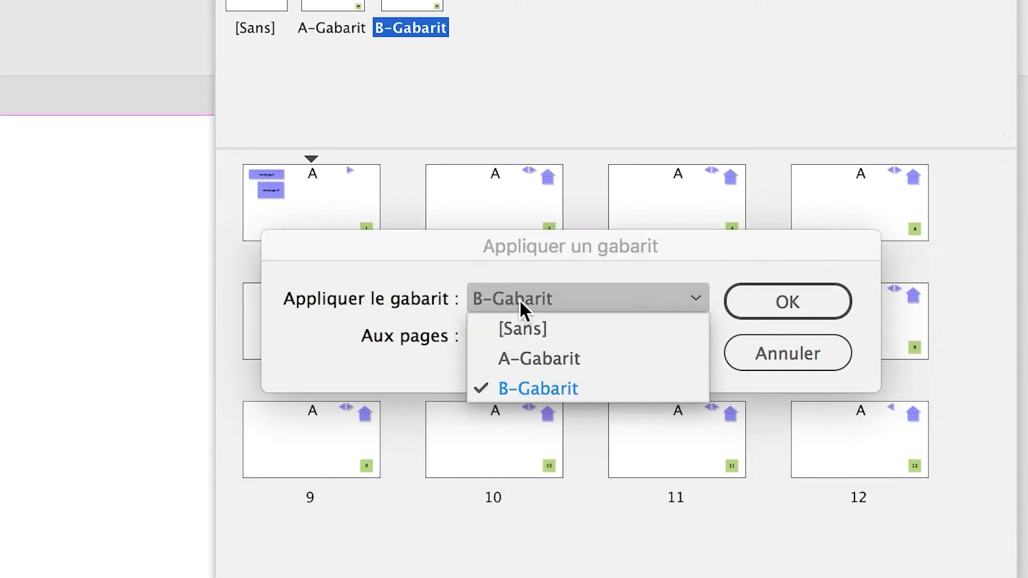
left_click(498, 389)
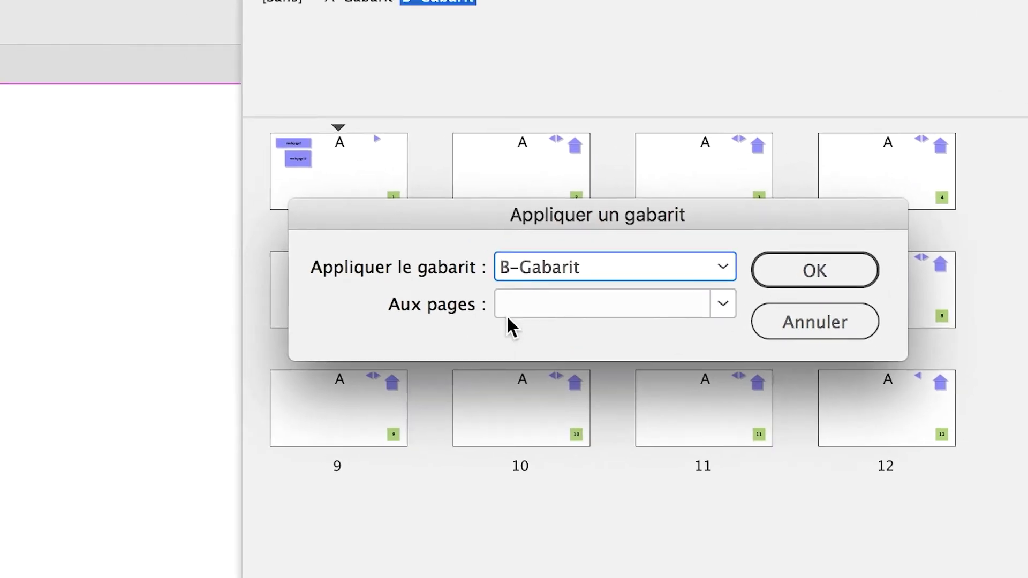
left_click(431, 279)
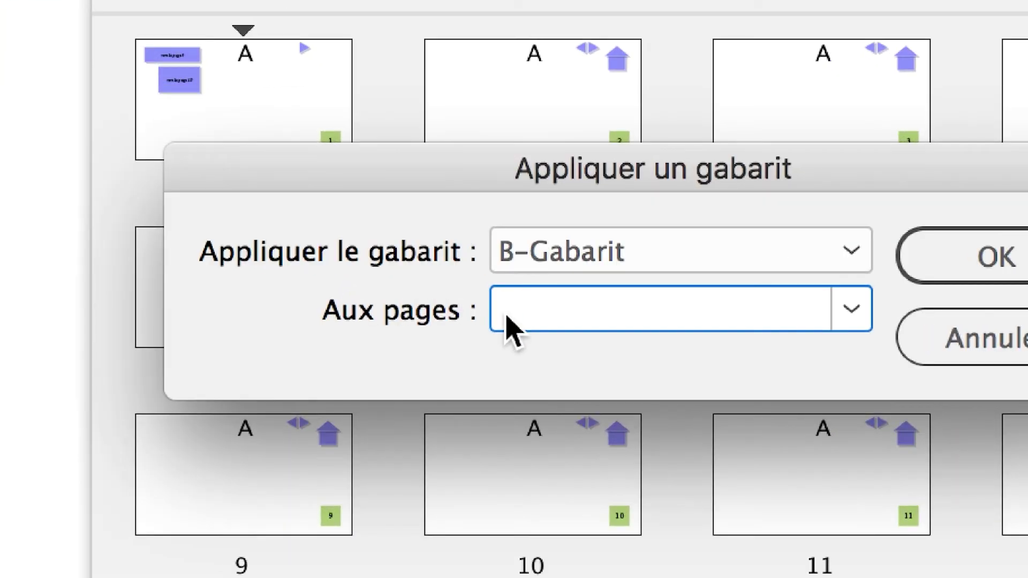
type("2-9")
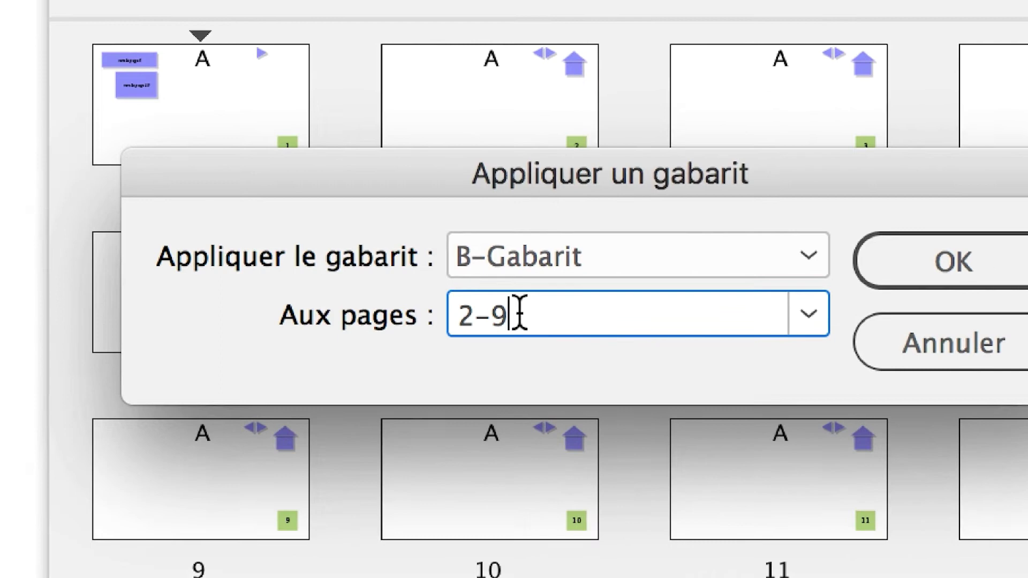
Replace the target page range with the list 2-4, 6-9
left_click_drag(520, 314, 445, 315)
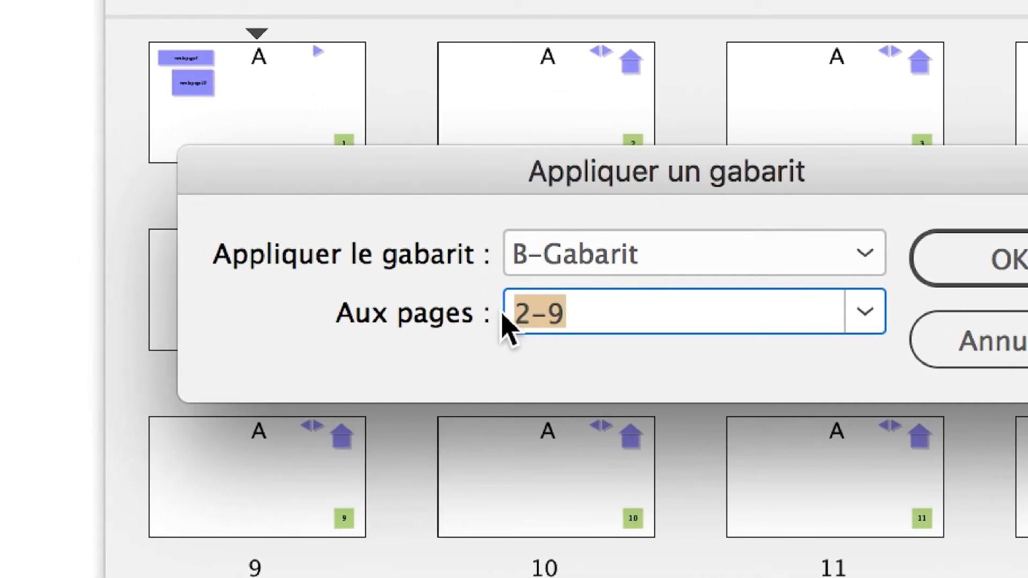
type("2")
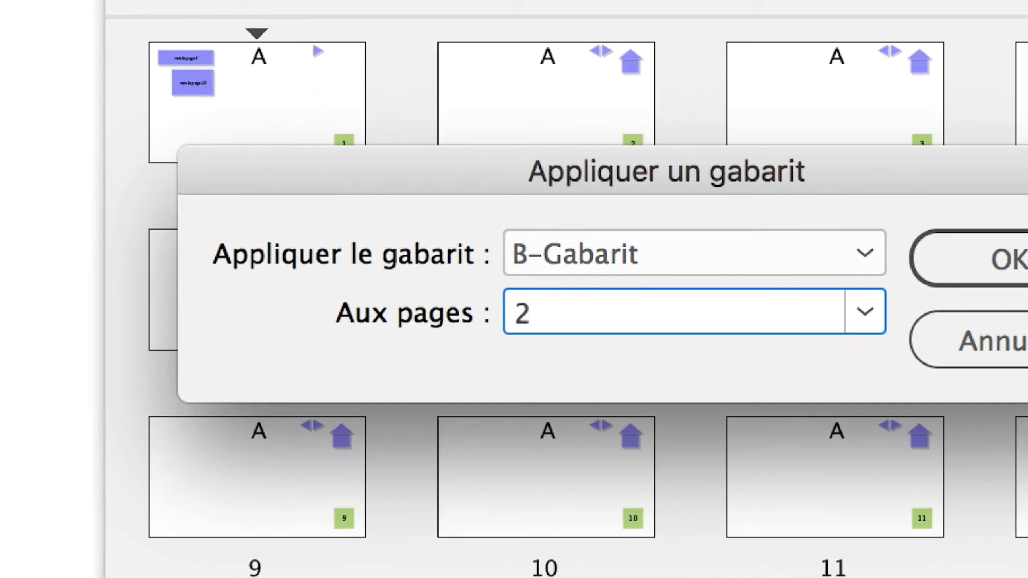
type("-4, 6-")
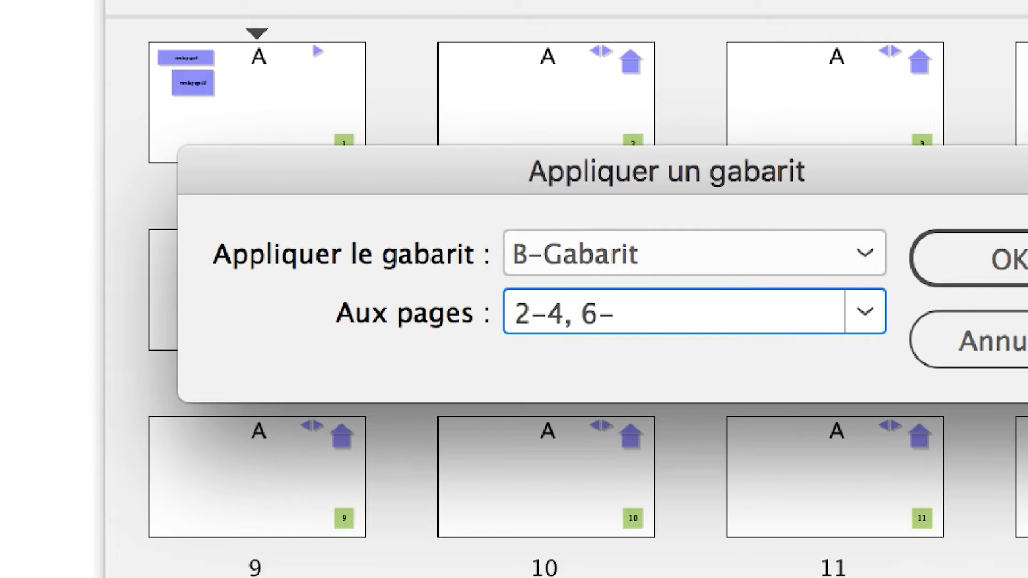
type("9")
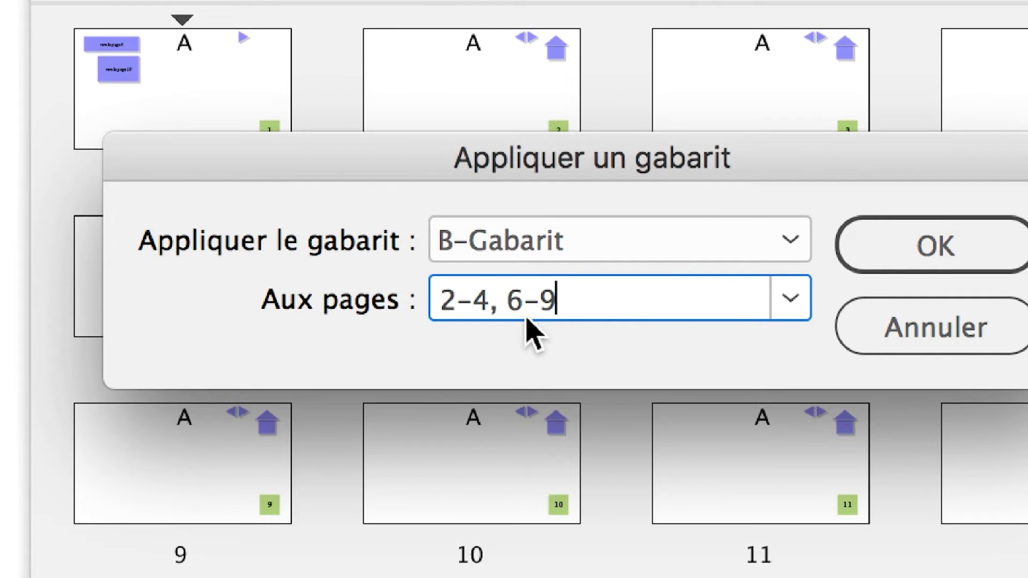
double_click(540, 301)
Set the target pages back to 2-9 and apply the B-Gabarit master to them
left_click_drag(535, 316, 432, 317)
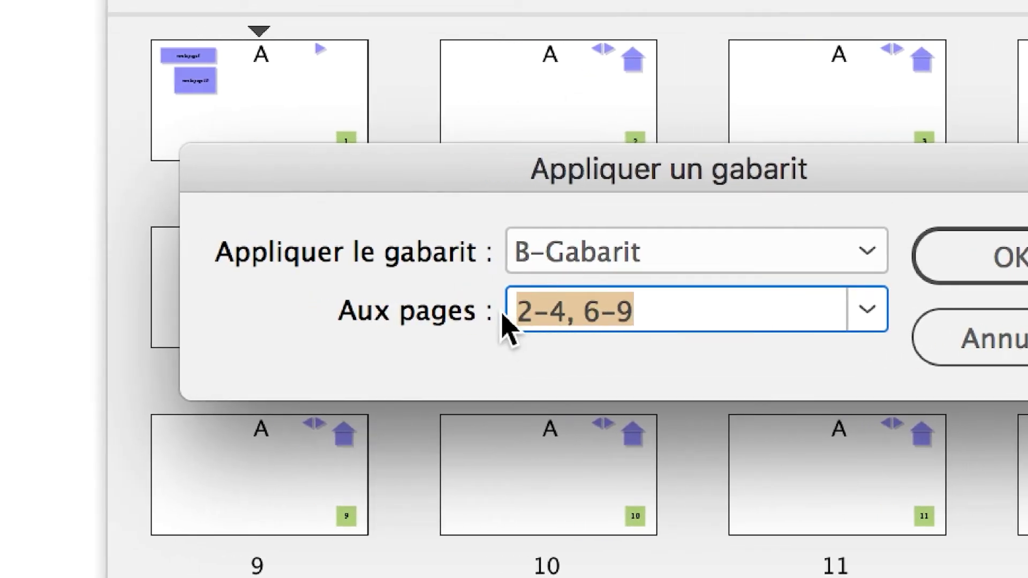
type("2-9")
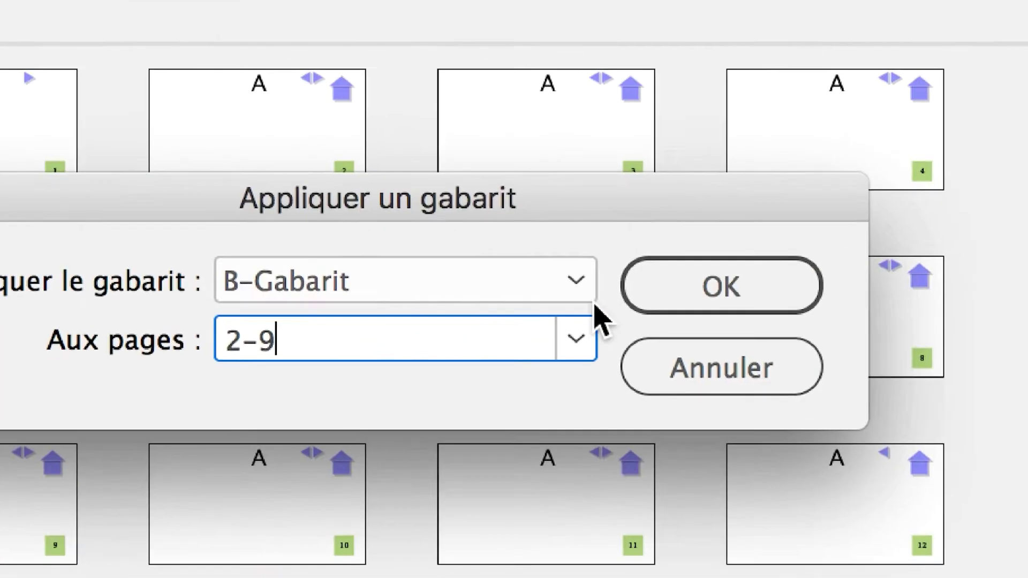
left_click(1006, 256)
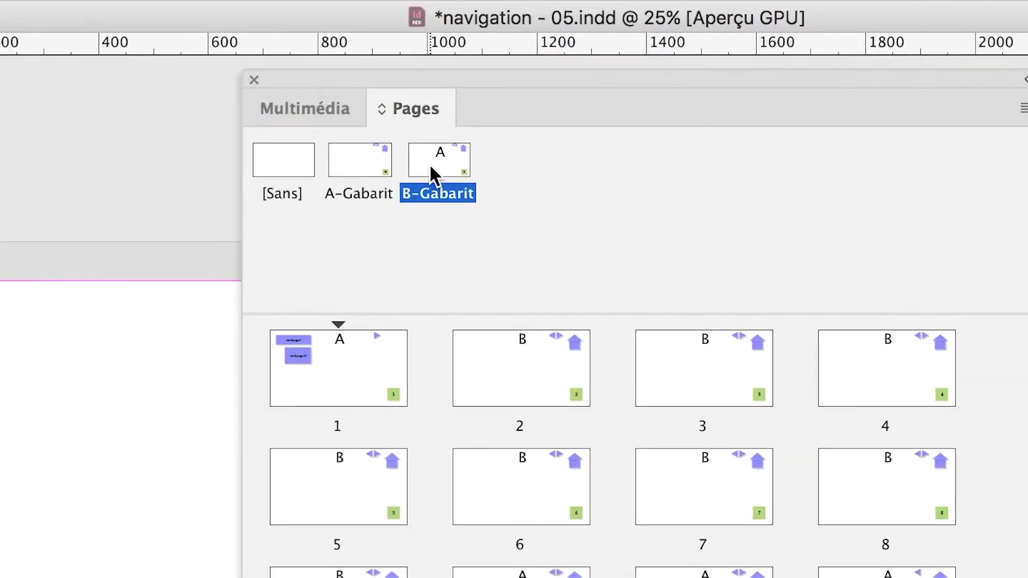
Open the B-Gabarit master for editing and close the Pages panel to clear the view of the whole page
double_click(431, 168)
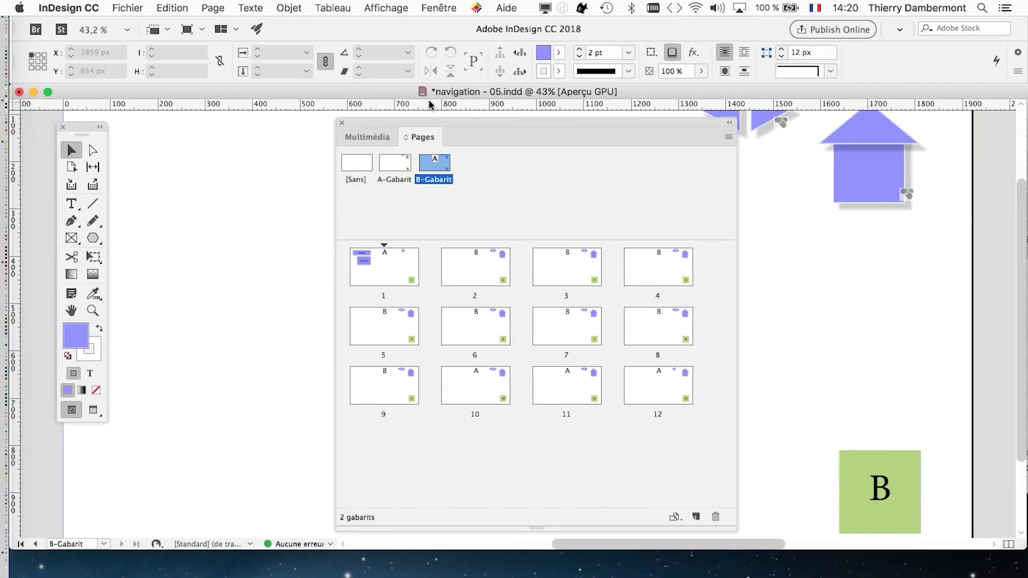
left_click_drag(428, 122, 789, 402)
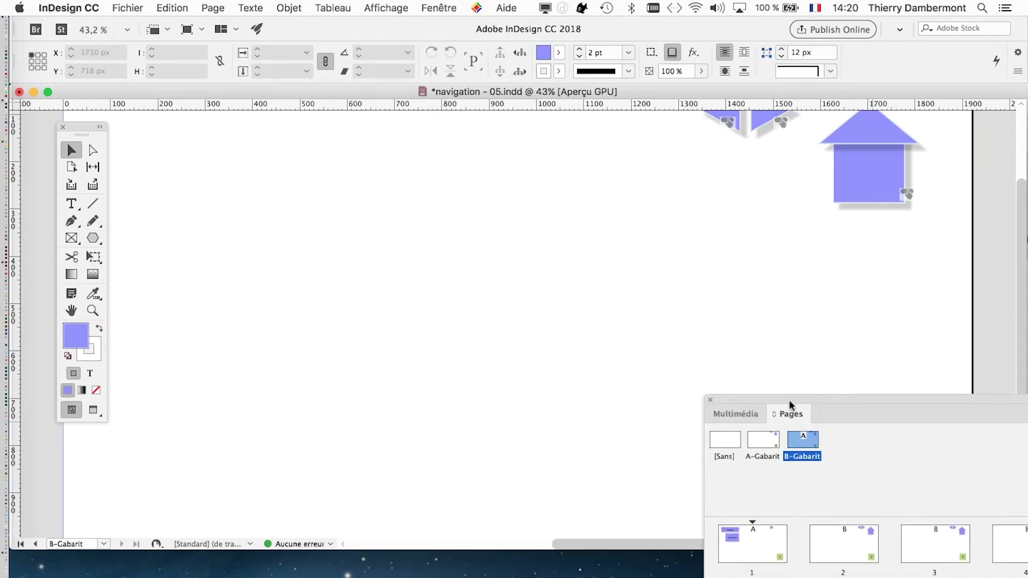
left_click(710, 401)
scroll(541, 470, "up", 2)
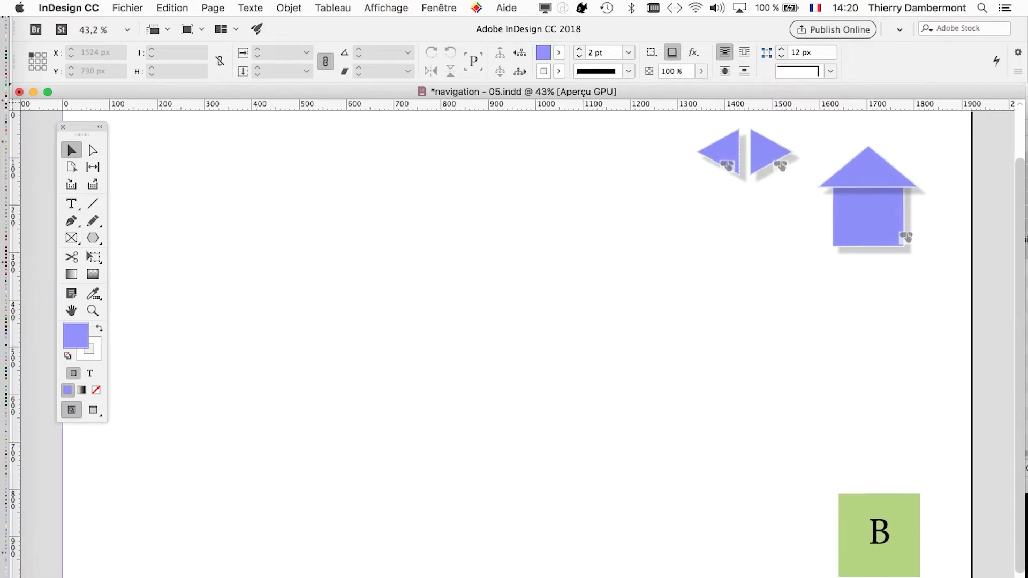
key("super+minus")
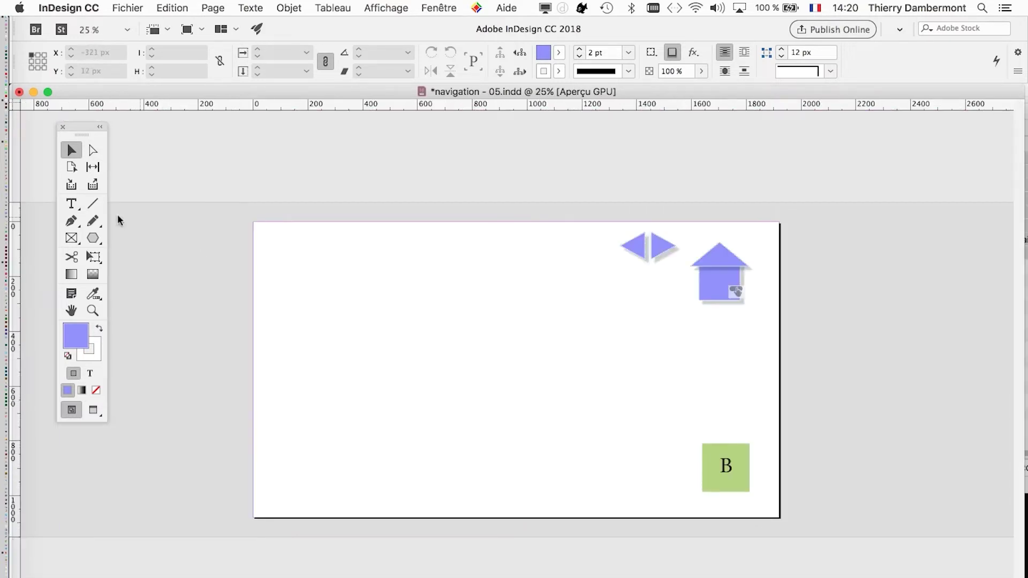
Draw a rectangular graphic frame on the B-Gabarit master and resize it to about 1221 by 810 px, beside the green page-number box
left_click(71, 238)
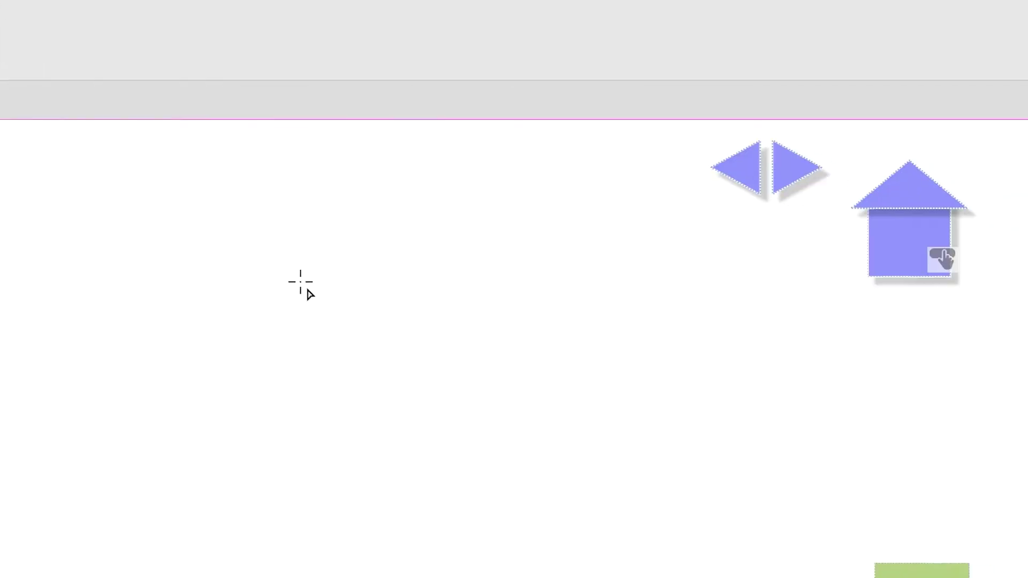
left_click_drag(194, 233, 837, 577)
left_click_drag(479, 412, 478, 411)
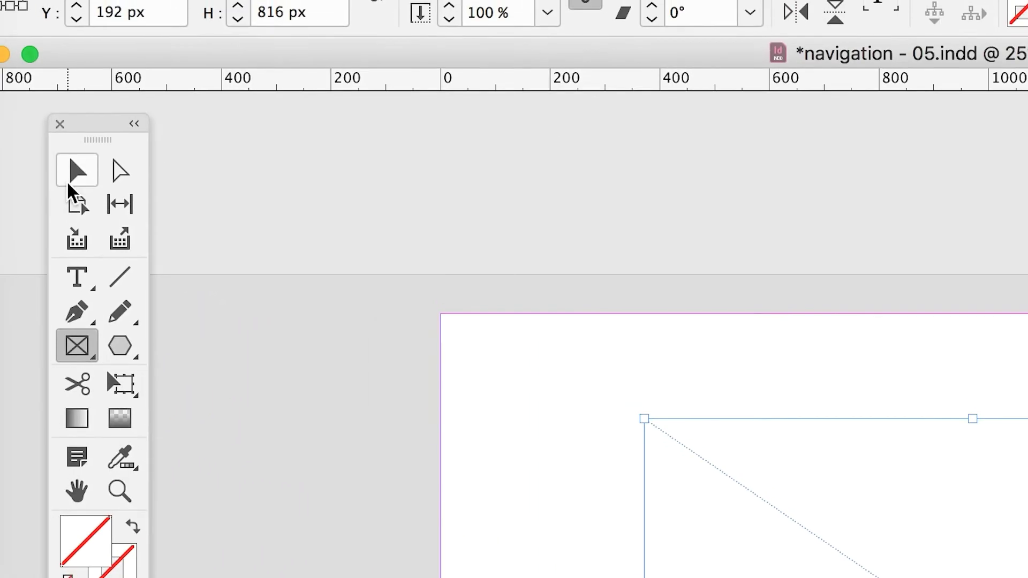
left_click(70, 182)
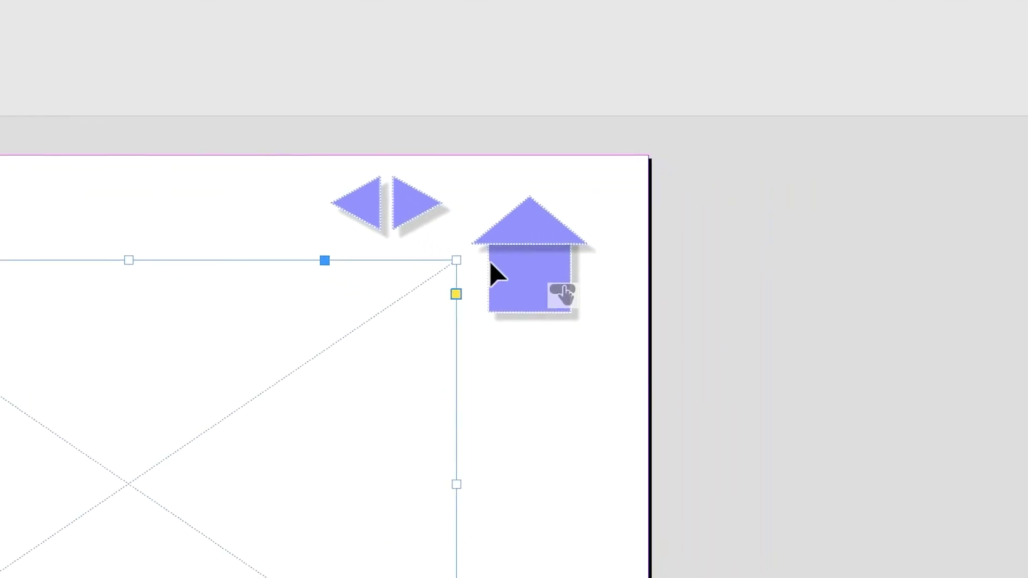
left_click_drag(456, 577, 469, 577)
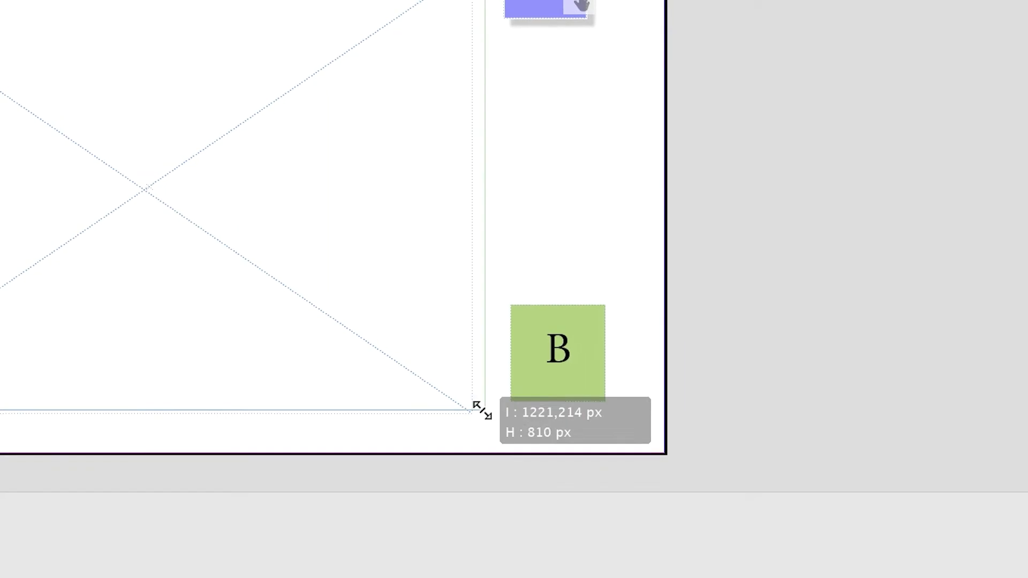
left_click_drag(481, 410, 482, 406)
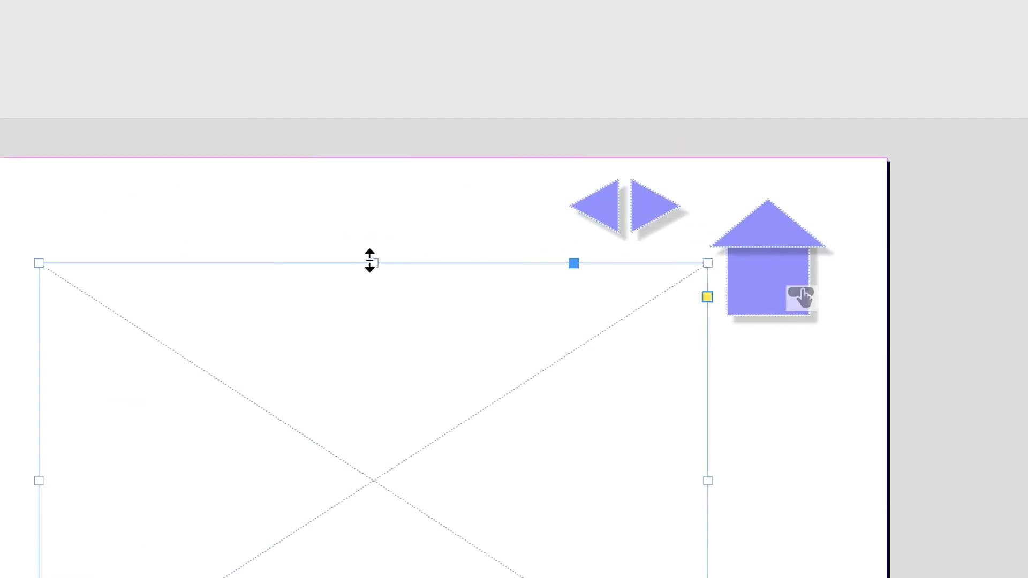
Resize the graphic frame on the B-Gabarit master to about 1473 by 681 px, clear of the arrows, house and page-number box
left_click_drag(371, 262, 372, 247)
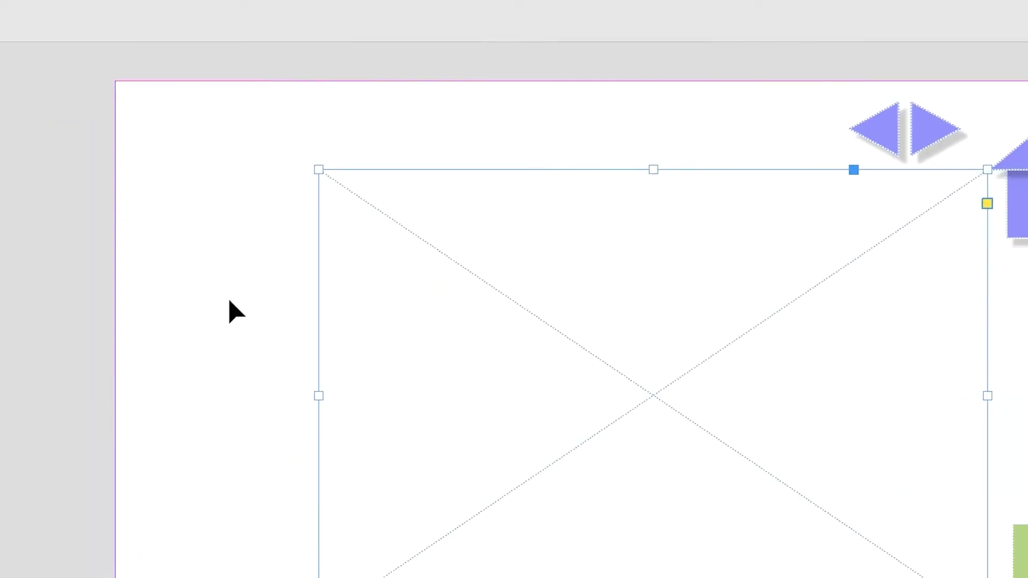
left_click_drag(274, 336, 111, 333)
left_click_drag(205, 331, 205, 332)
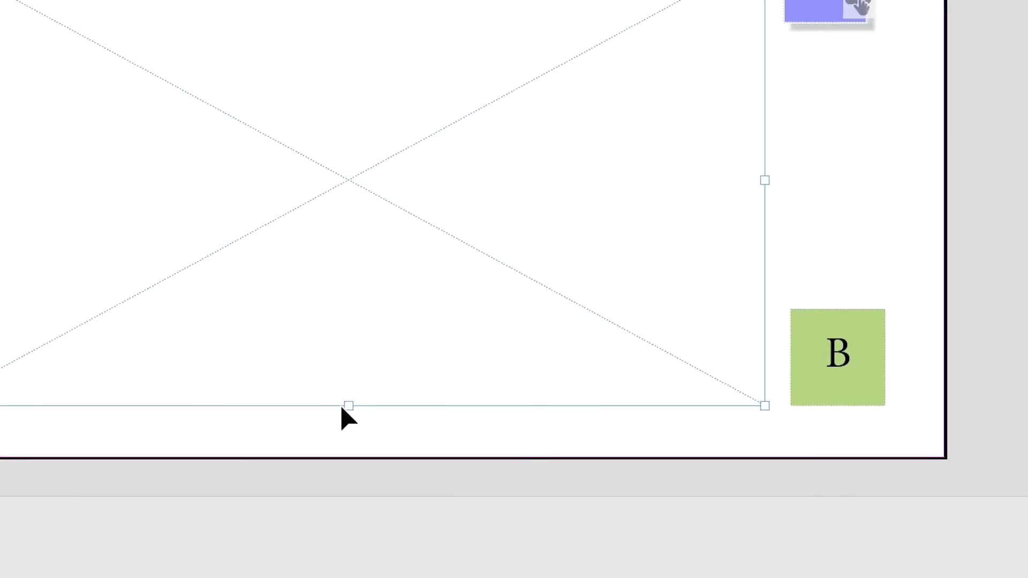
left_click_drag(344, 406, 345, 395)
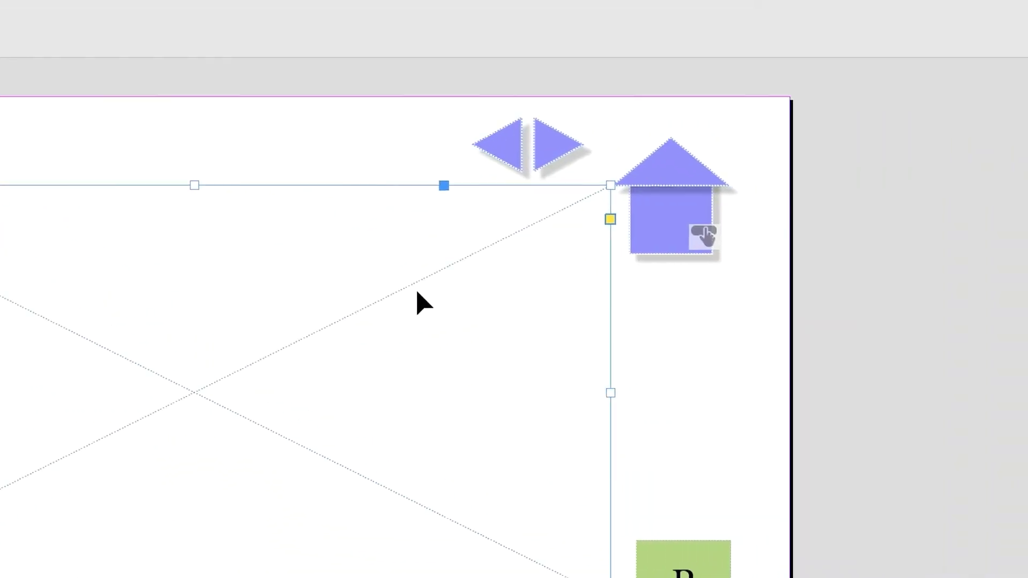
left_click_drag(610, 392, 584, 394)
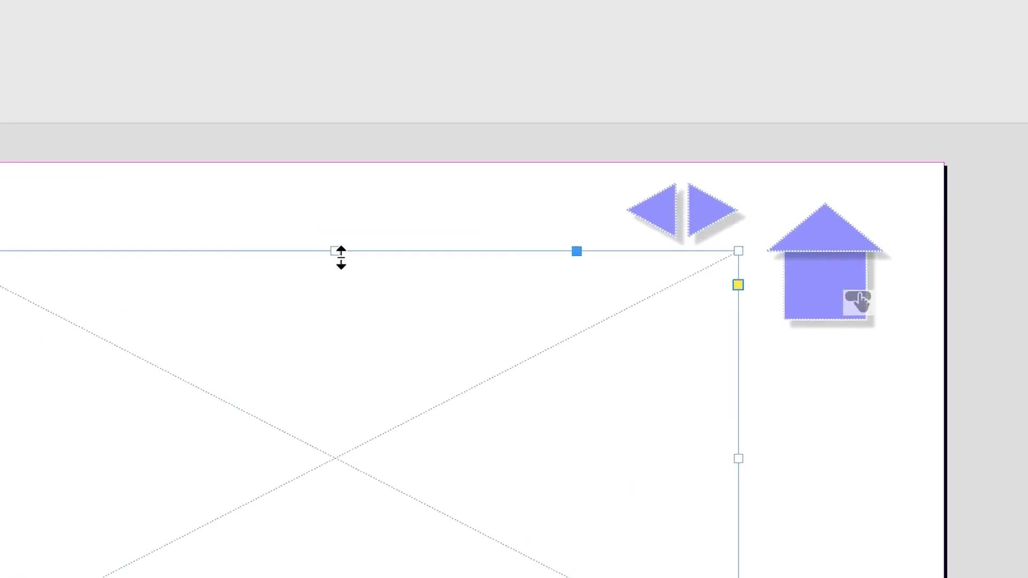
left_click_drag(315, 242, 310, 262)
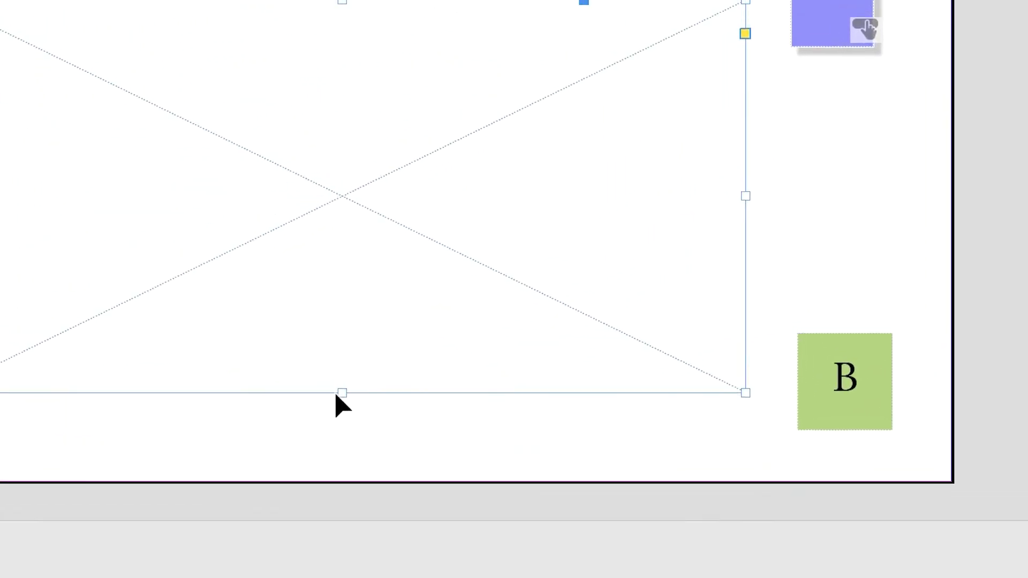
mouse_move(339, 395)
left_mouse_down()
mouse_move(339, 386)
mouse_move(335, 393)
left_mouse_up()
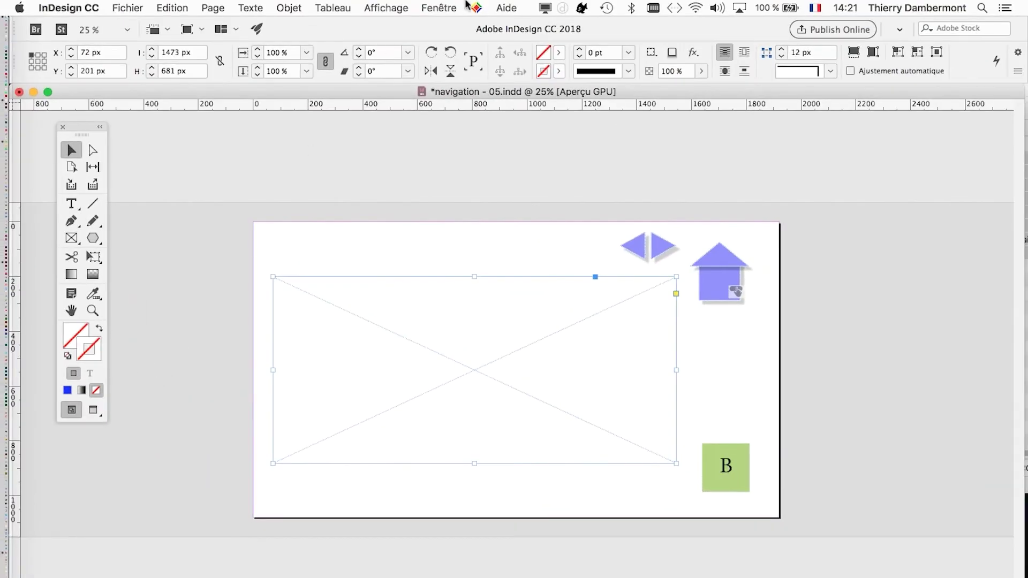
Apply the [Noir] swatch to the stroke of the graphic frame
left_click(439, 8)
mouse_move(507, 142)
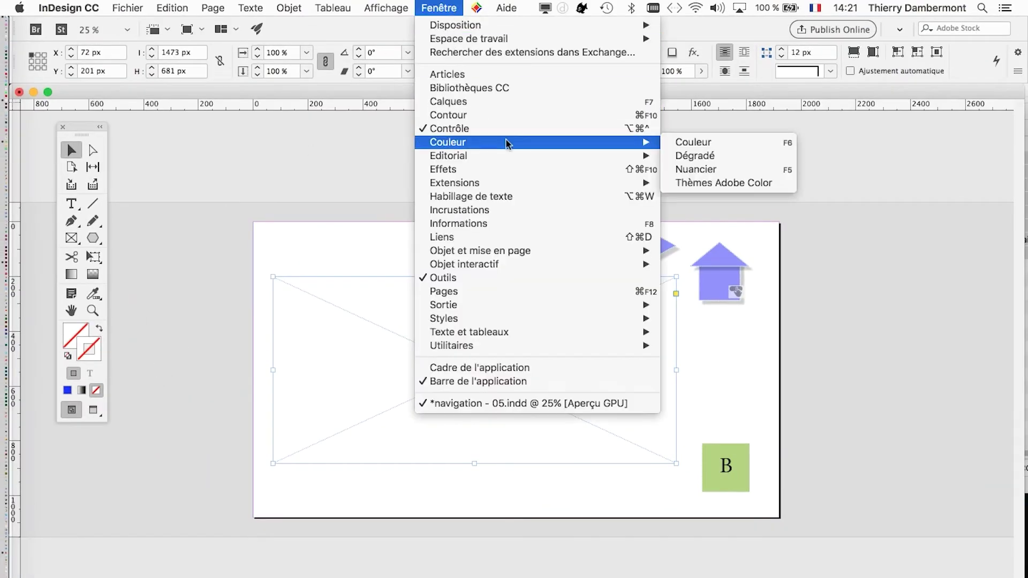
left_click(694, 167)
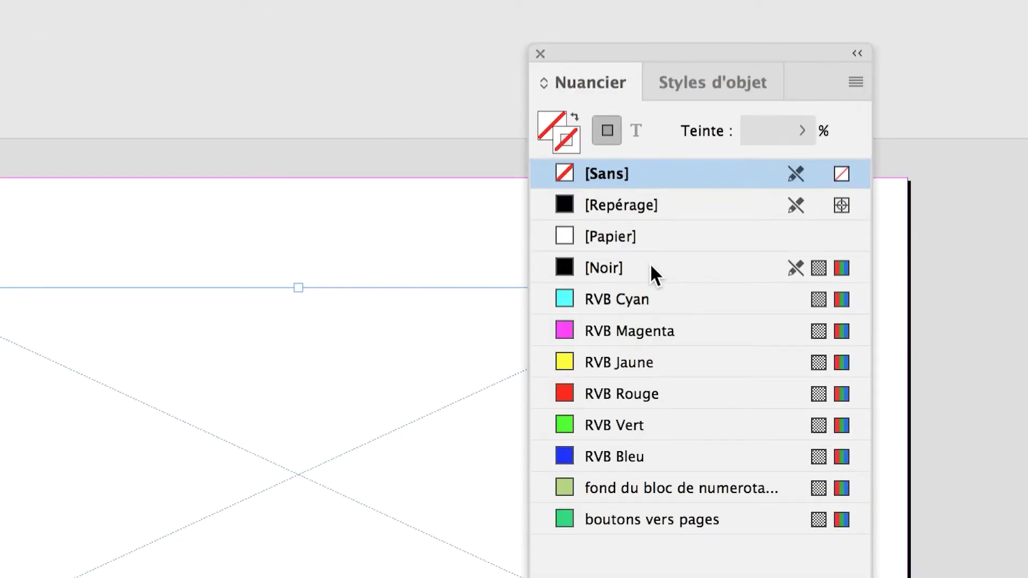
left_click(650, 266)
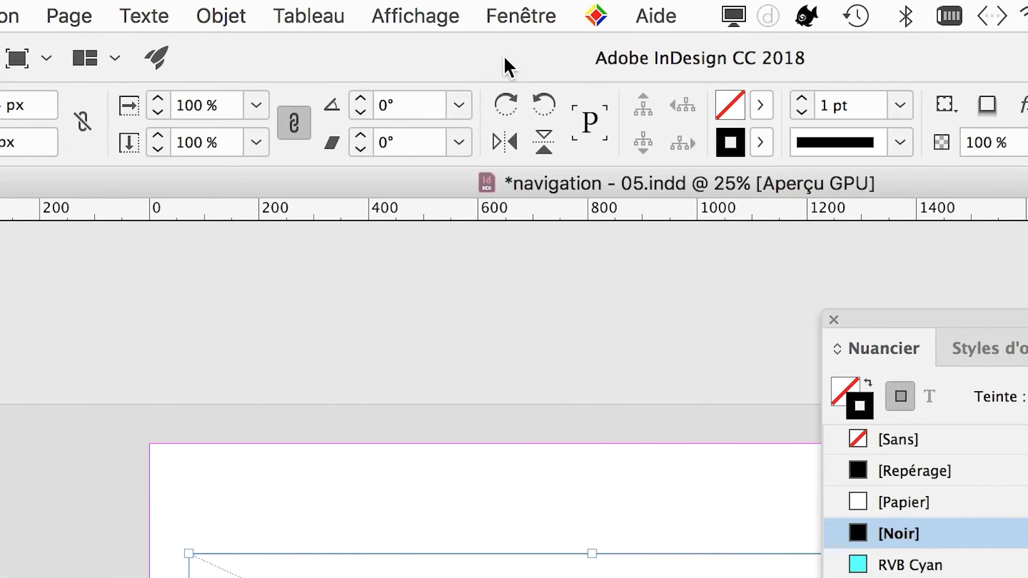
Display the stroke settings beside the swatches and set the frame's stroke weight to 10 pt
left_click(507, 14)
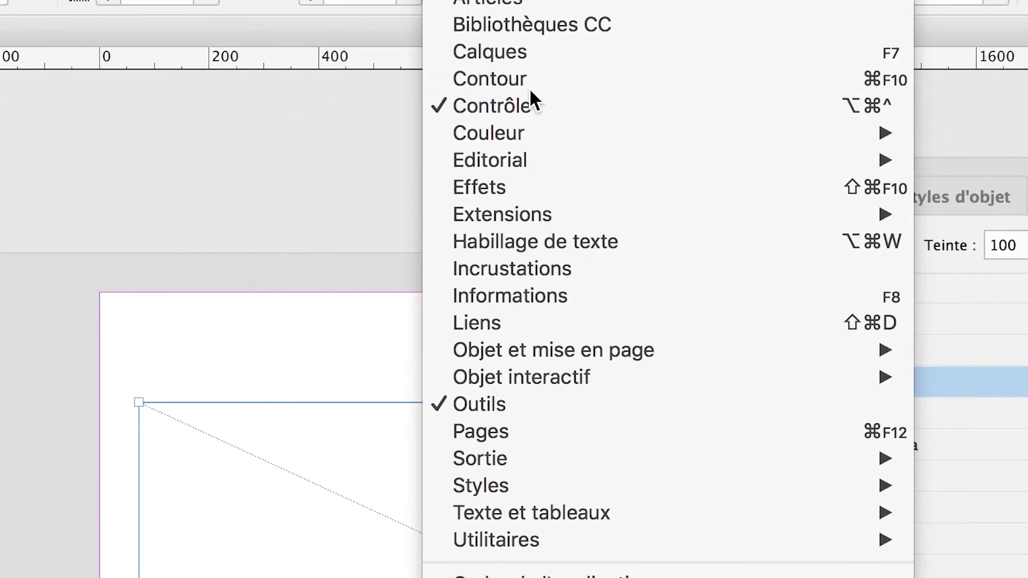
left_click(528, 86)
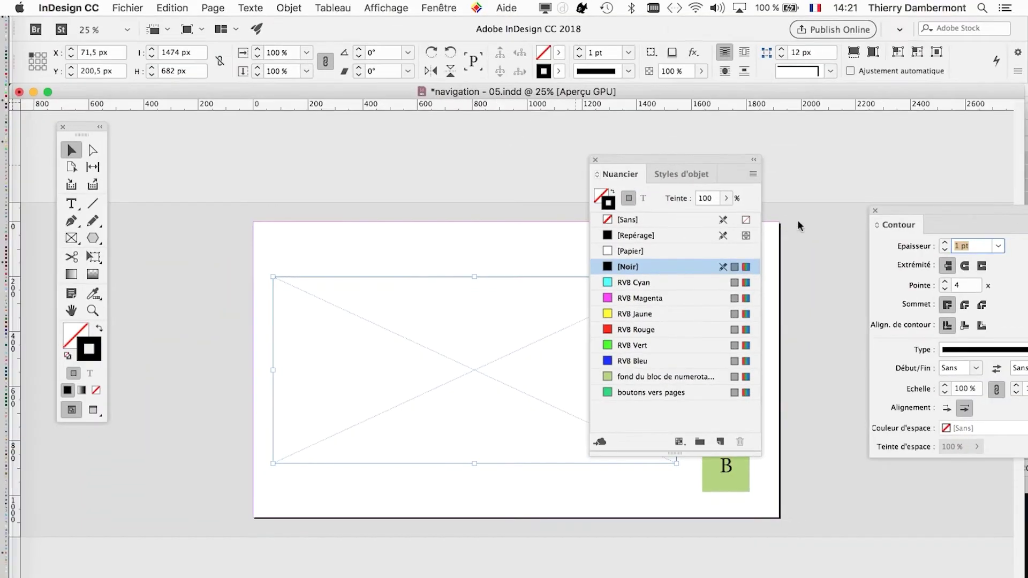
left_click_drag(913, 211, 278, 155)
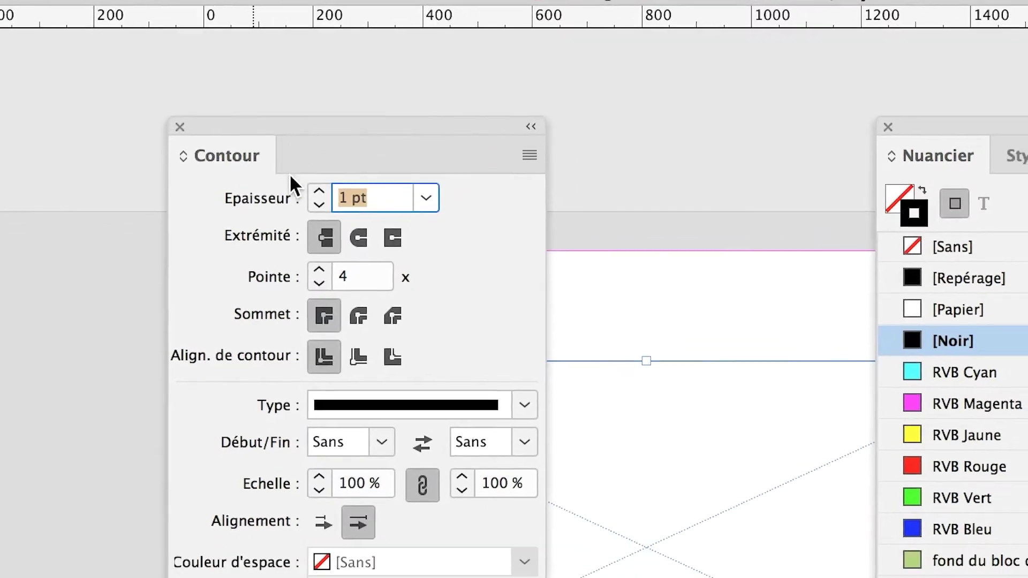
left_click(318, 191)
left_click(318, 191)
left_click(318, 191)
left_click(318, 191)
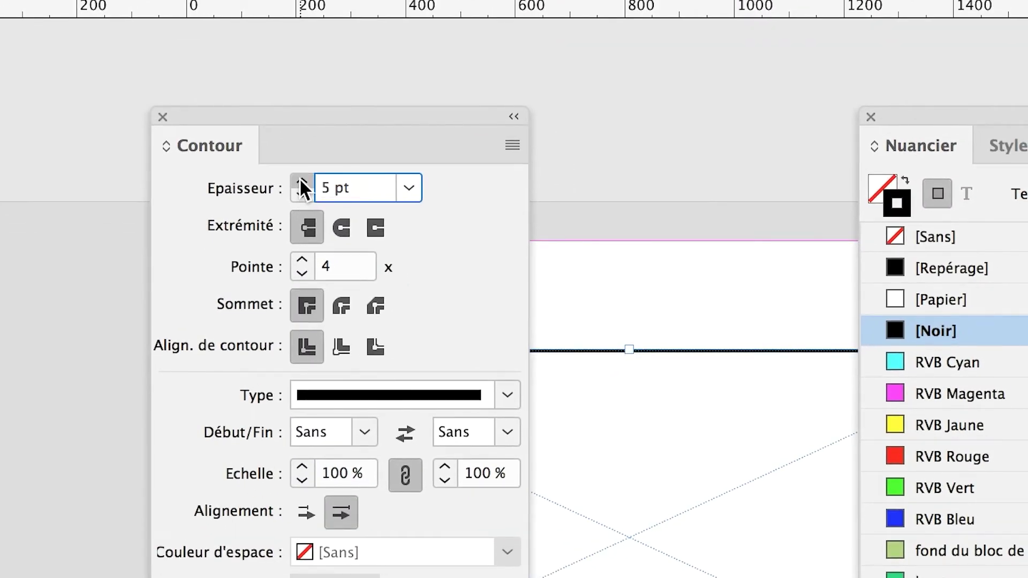
left_click(318, 191)
left_click(318, 191)
left_click(303, 184)
left_click(303, 185)
left_click(303, 185)
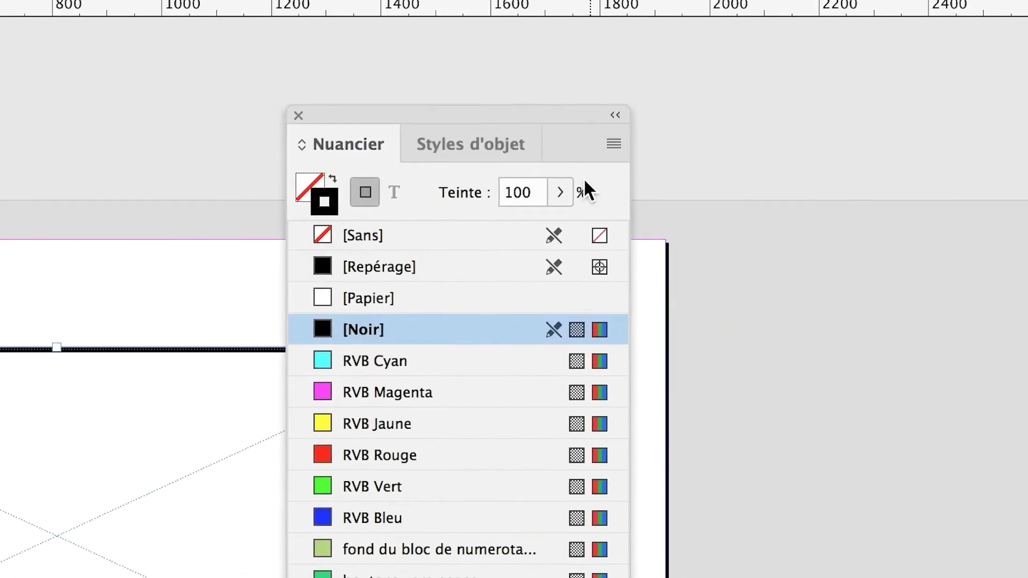
Lower the frame's stroke tint to 30 % and align the stroke to the outside of the frame
left_click(576, 183)
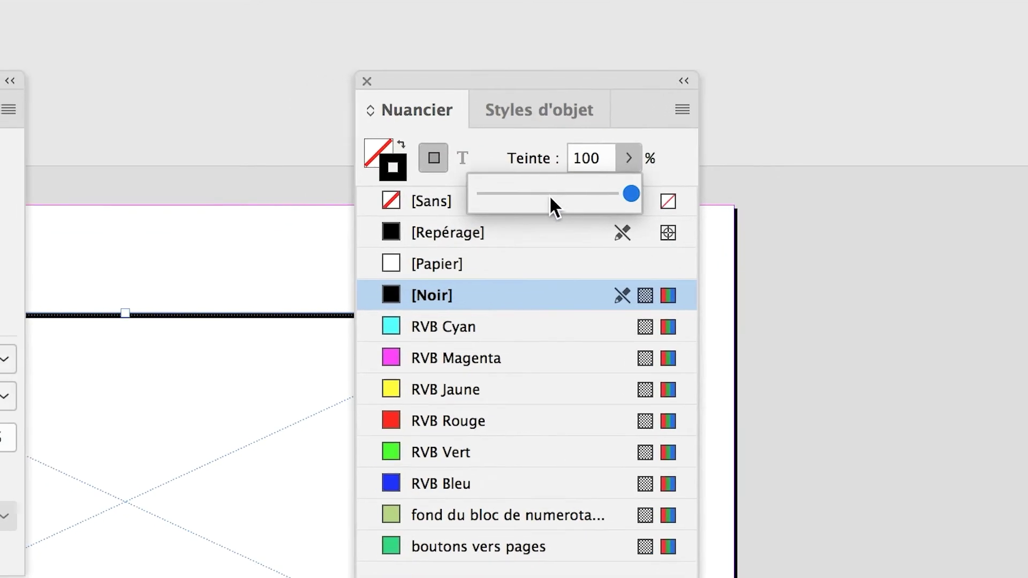
left_click(476, 217)
left_click_drag(542, 194, 533, 195)
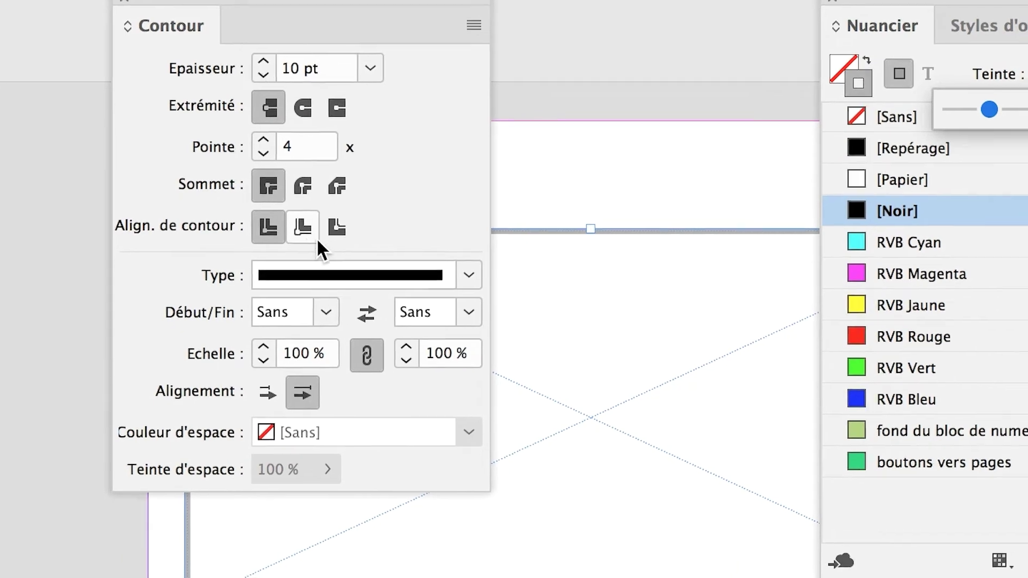
left_click(336, 238)
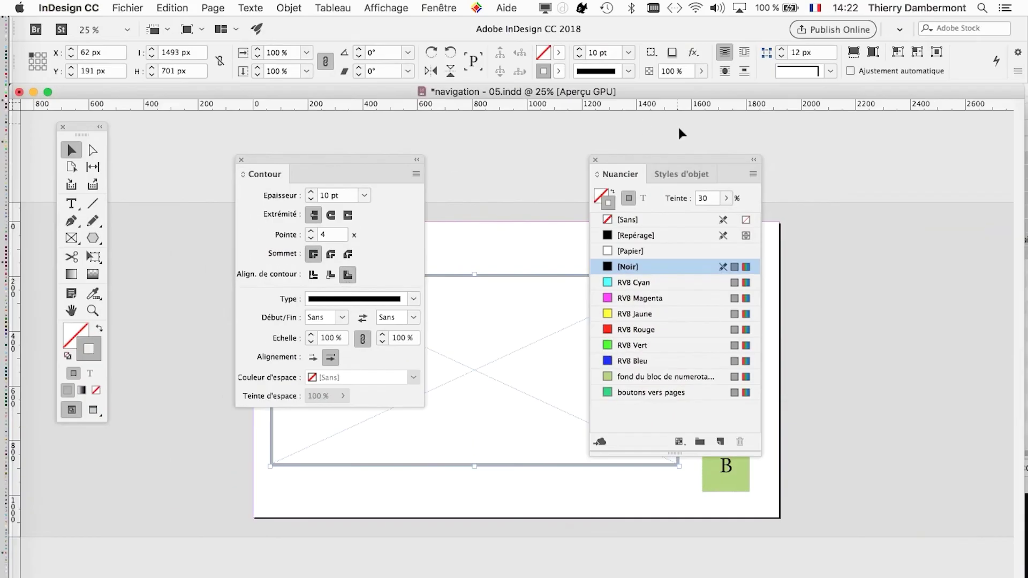
Close the stroke and swatch panels and deselect the frame to view the whole master page
left_click_drag(675, 159, 919, 168)
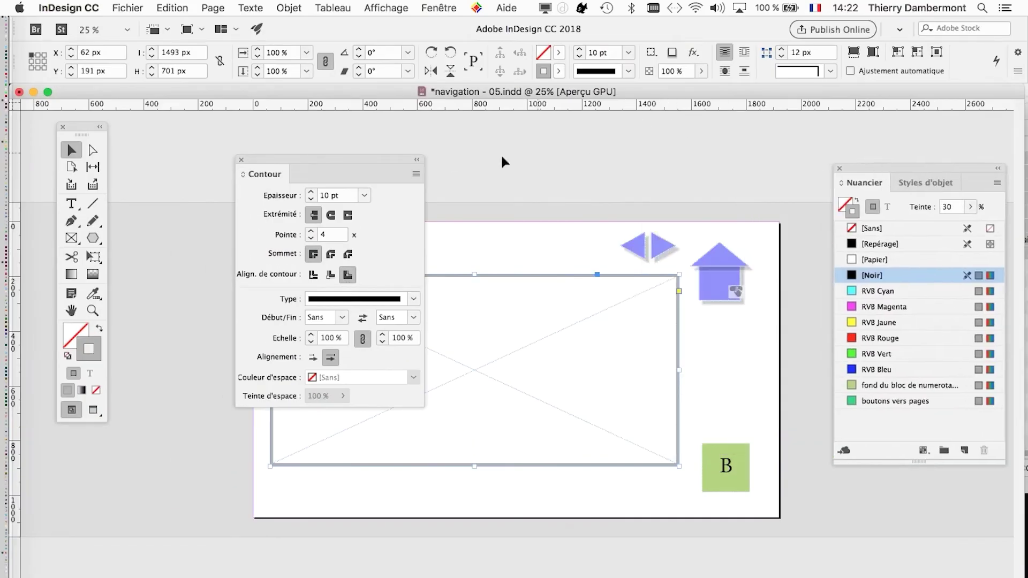
left_click(241, 159)
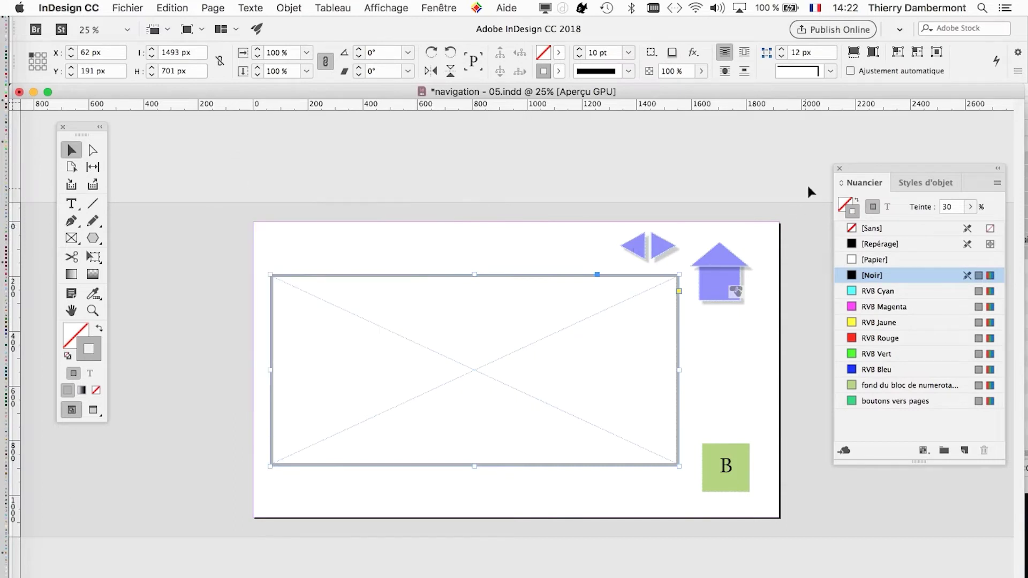
left_click(838, 169)
left_click(180, 271)
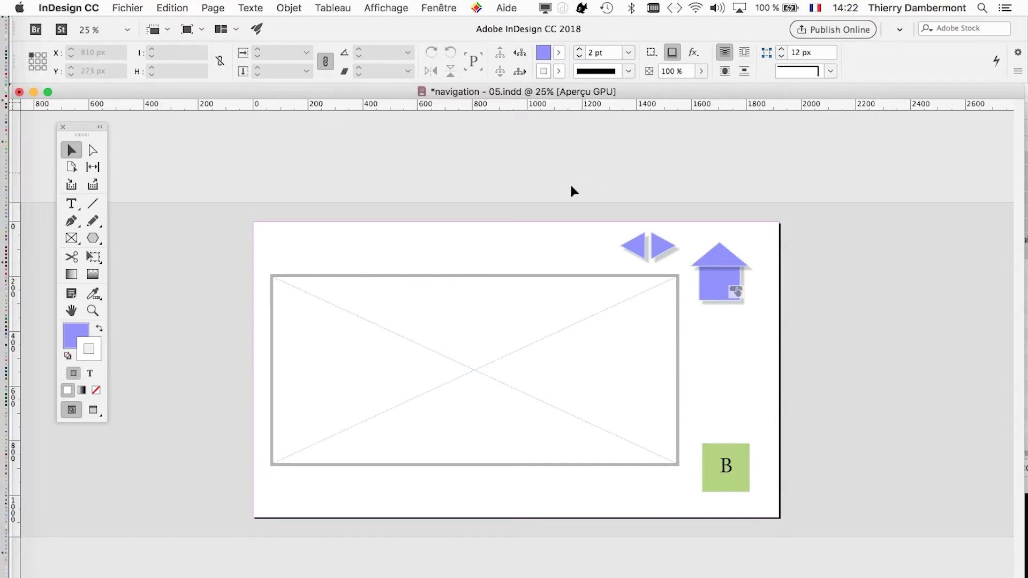
Check the B-Gabarit frame on pages 2 to 9 in the Pages panel and park the panel clear of the master frame
left_click(439, 9)
left_click(484, 290)
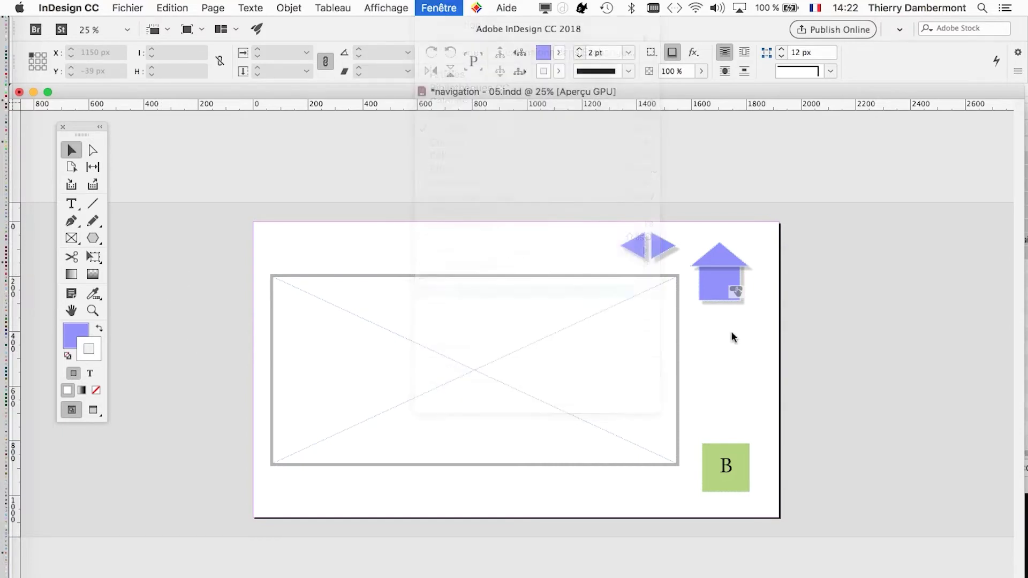
left_click_drag(782, 399, 420, 100)
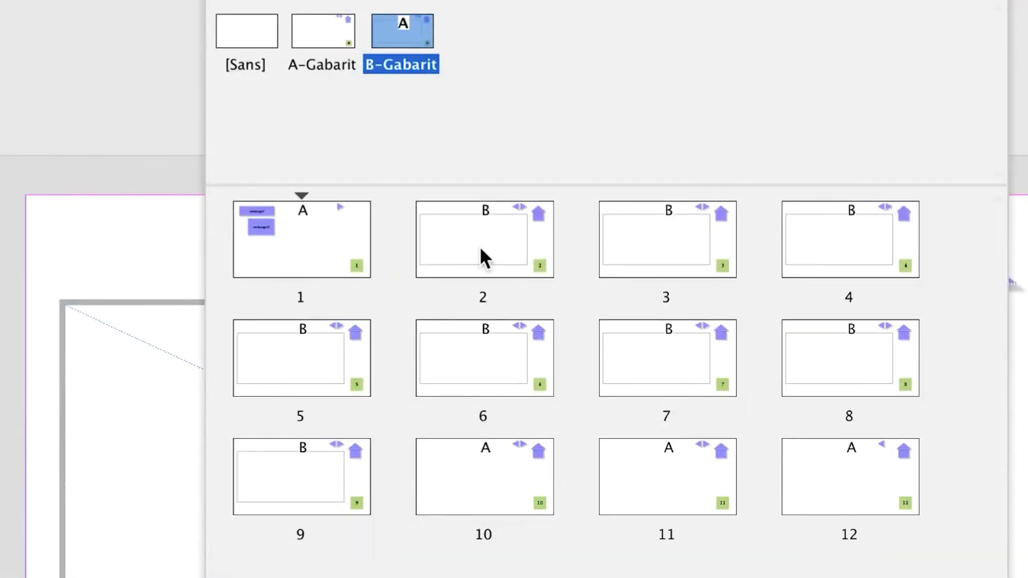
left_click(479, 252)
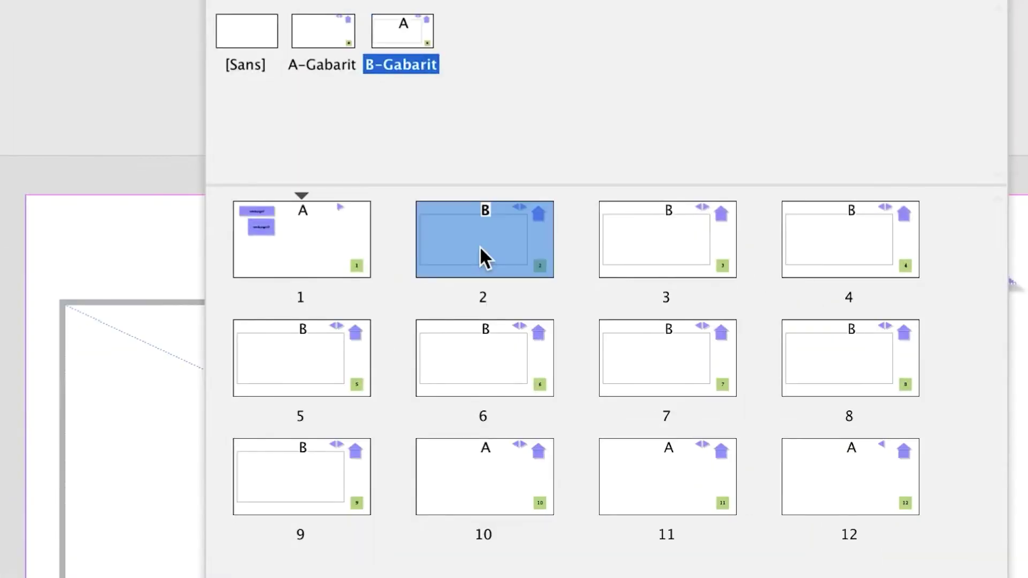
left_click(391, 354, "shift")
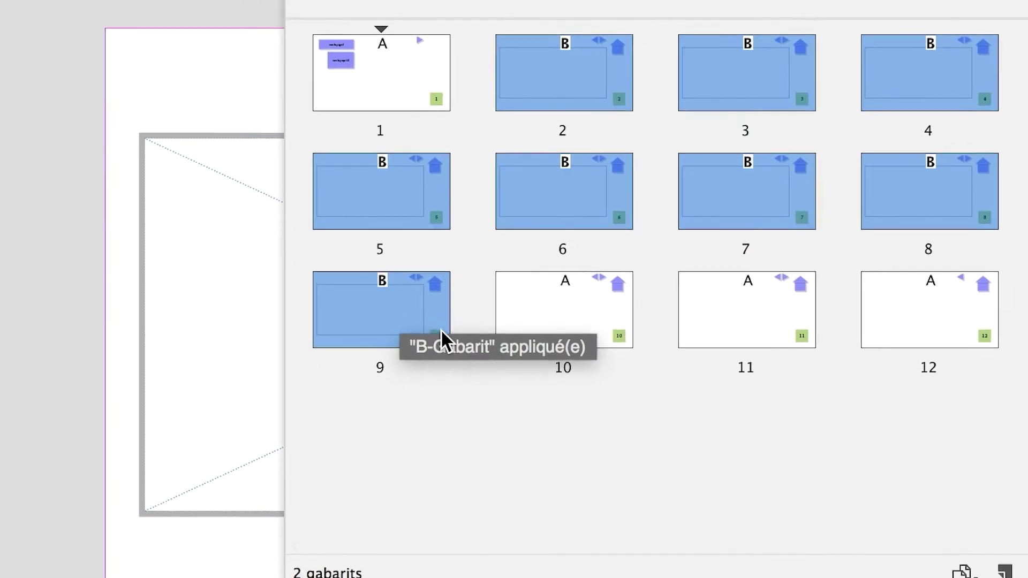
left_click(443, 390)
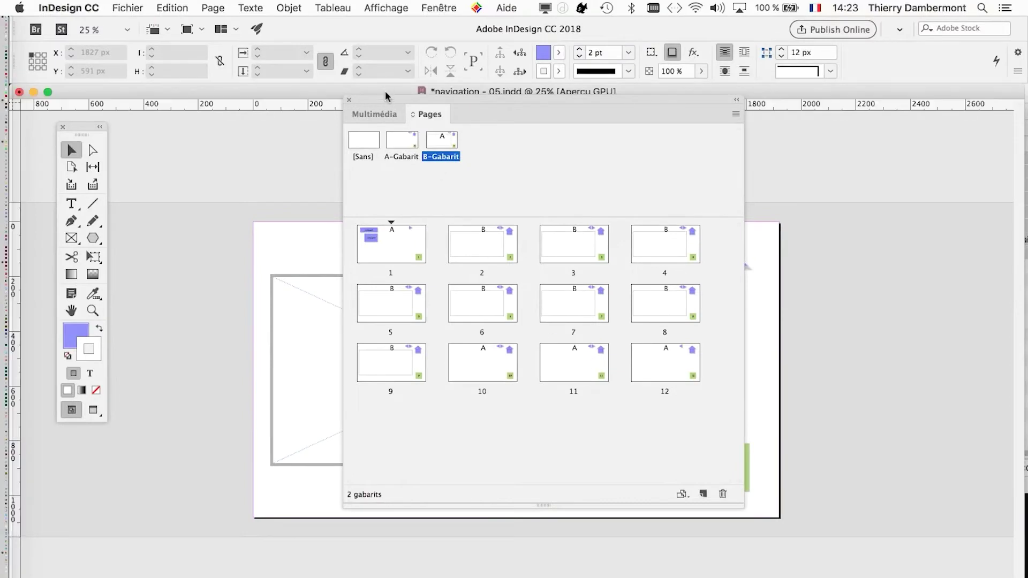
left_click_drag(385, 97, 831, 150)
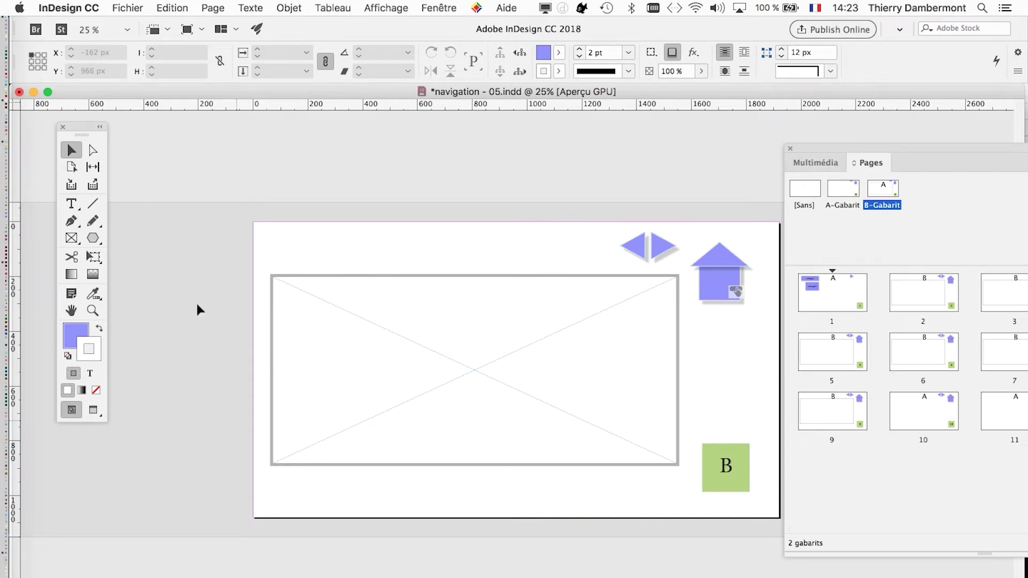
left_click(137, 6)
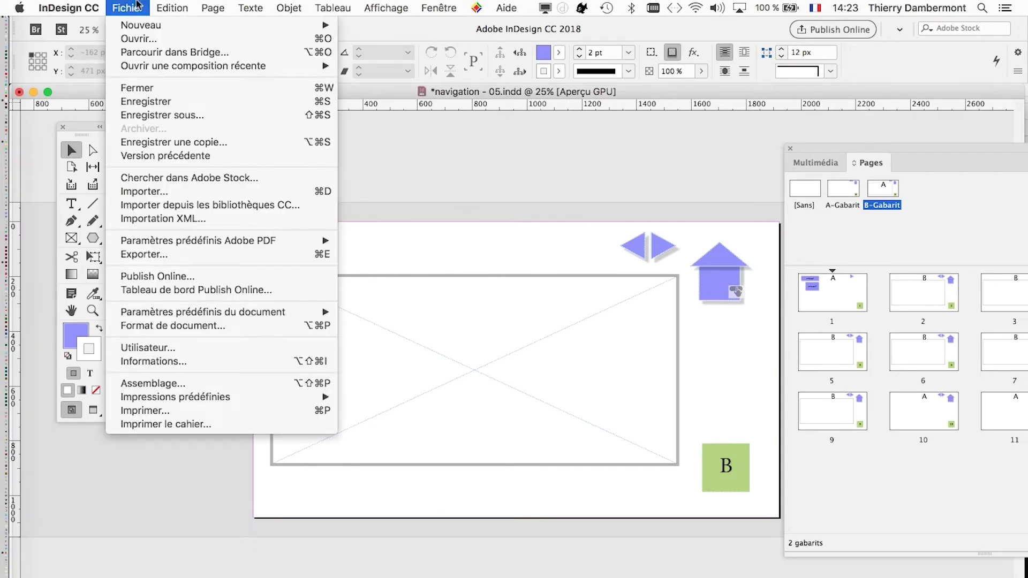
left_click(172, 192)
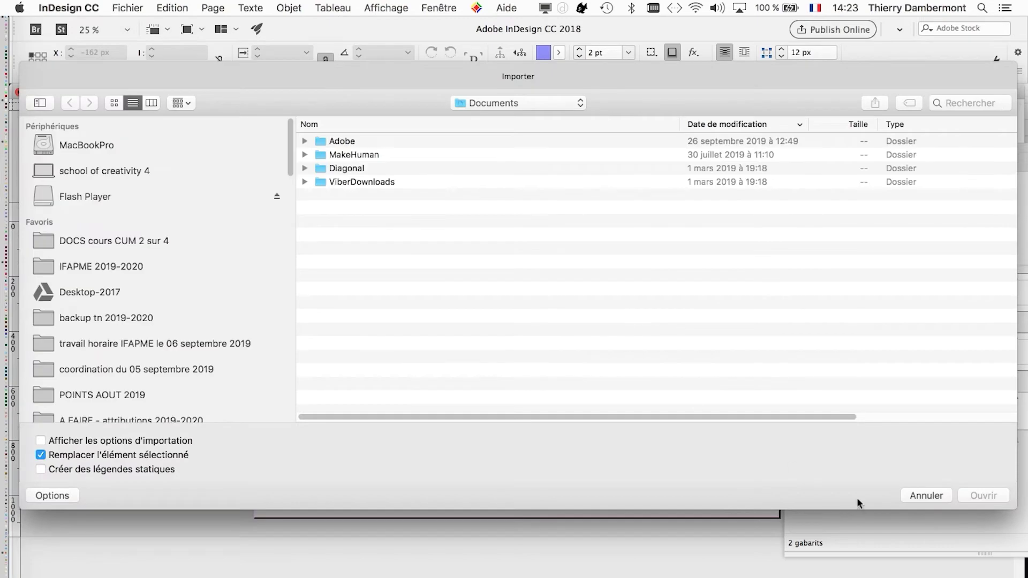
left_click(928, 496)
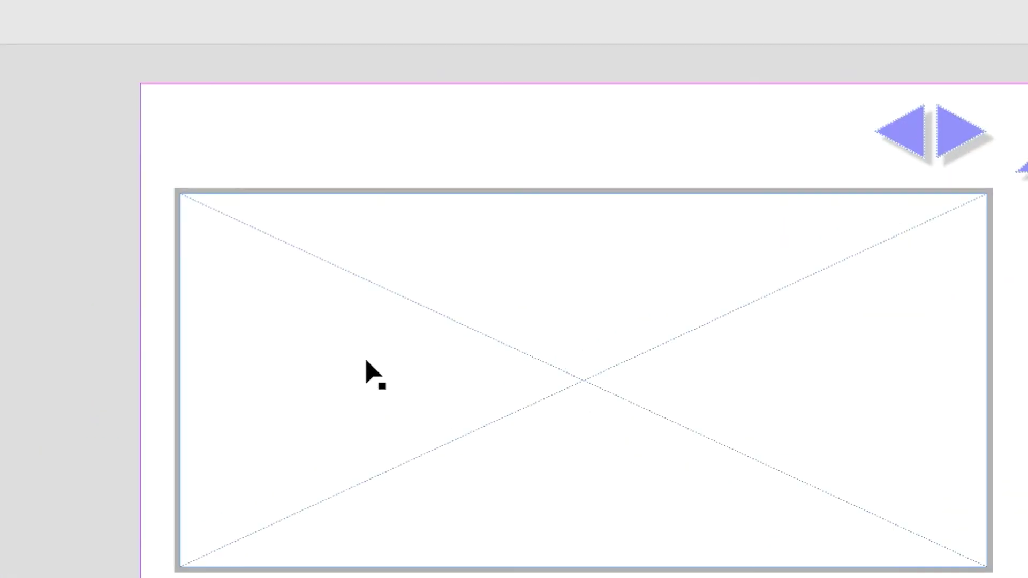
left_click(369, 367)
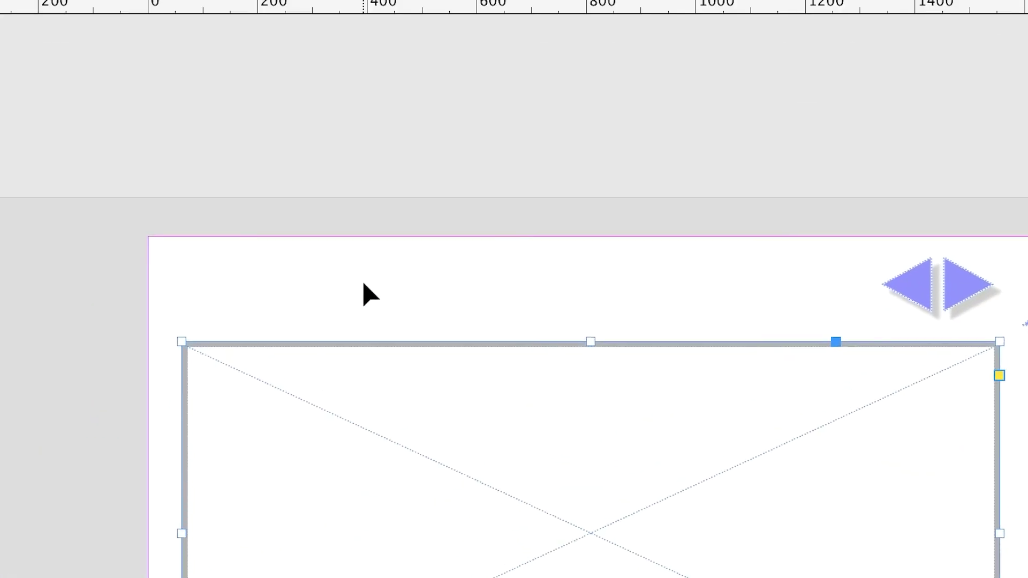
left_click(369, 294)
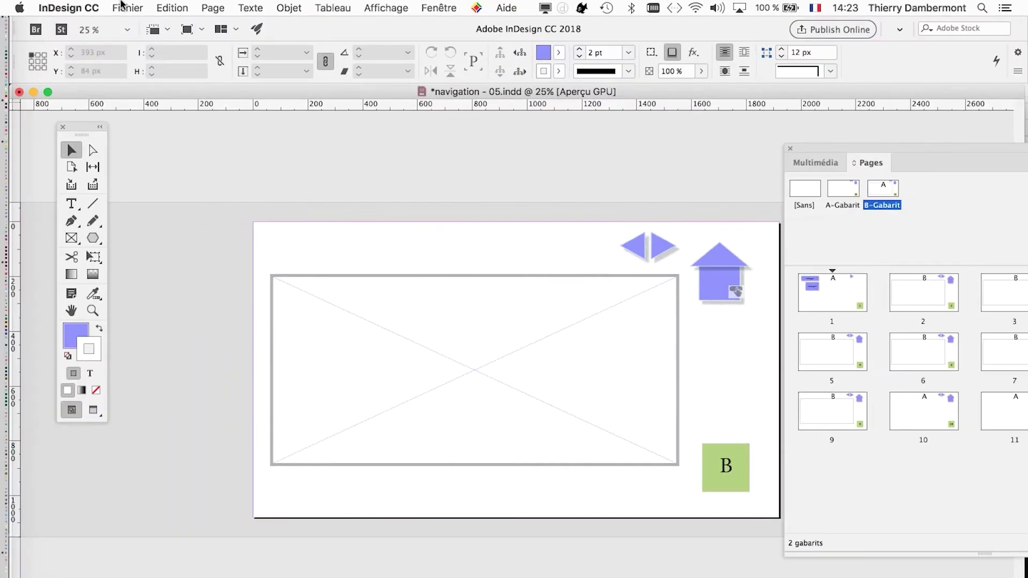
left_click(127, 8)
left_click(159, 192)
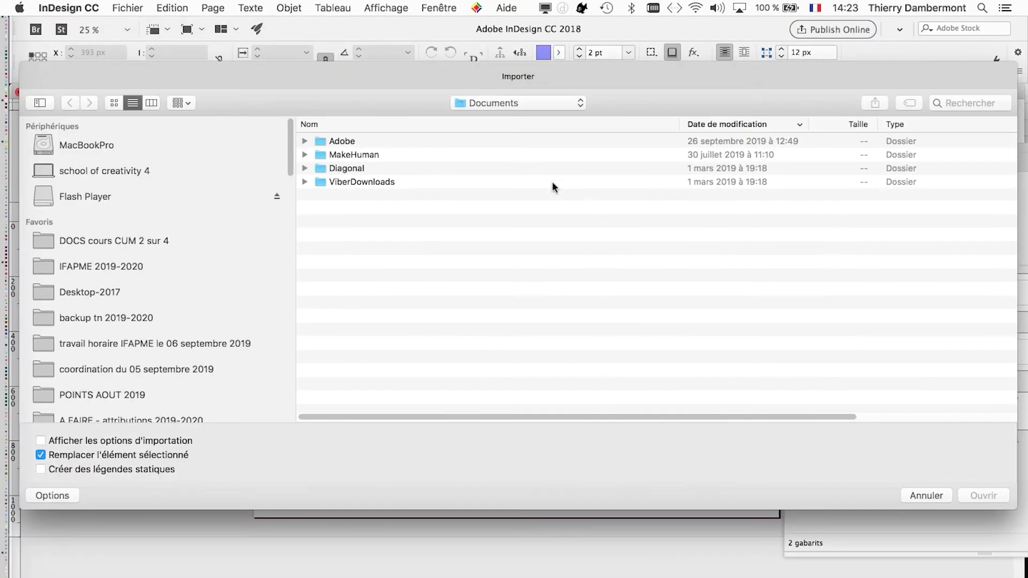
left_click(120, 241)
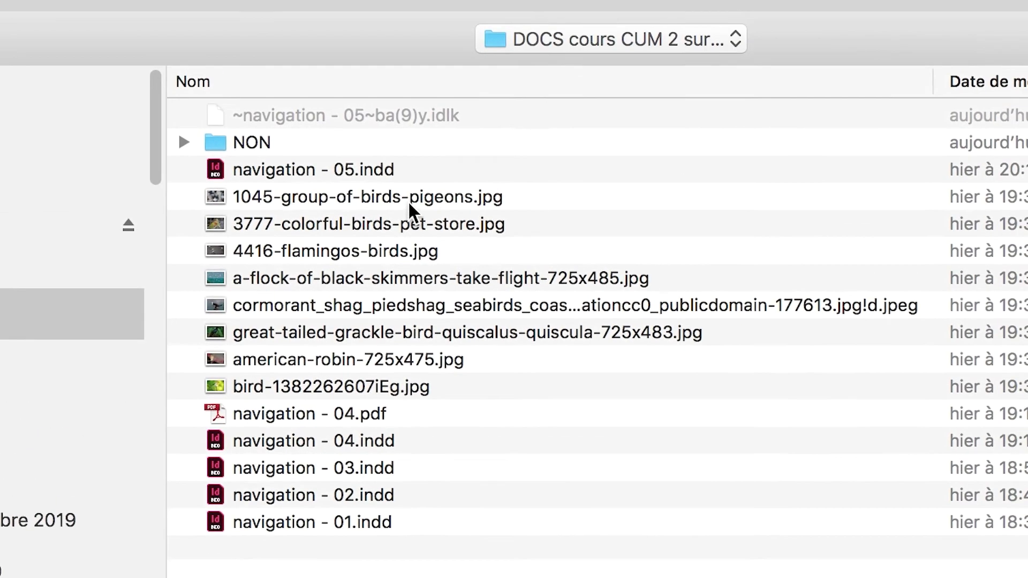
left_click(417, 184)
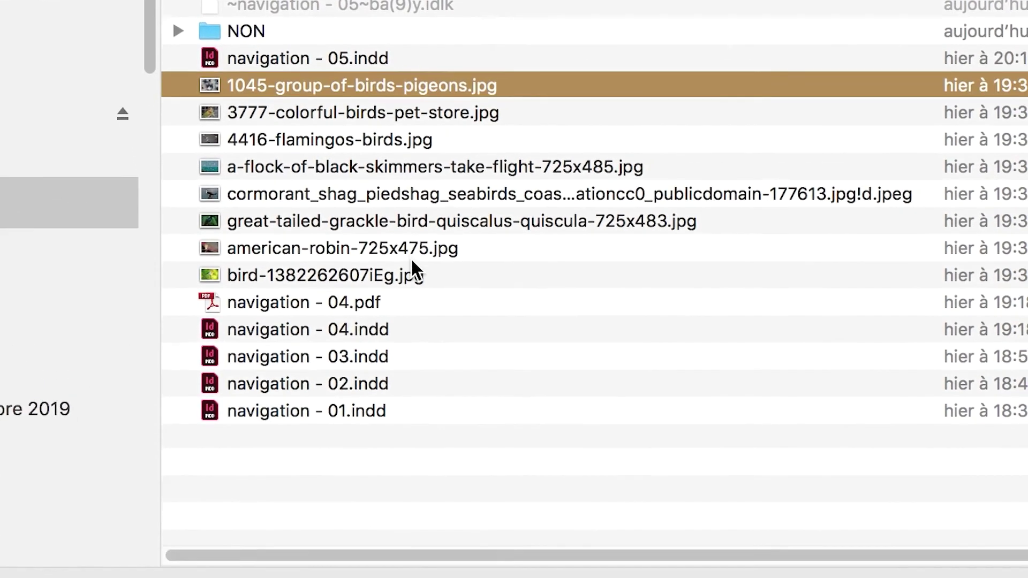
left_click(509, 385, "shift")
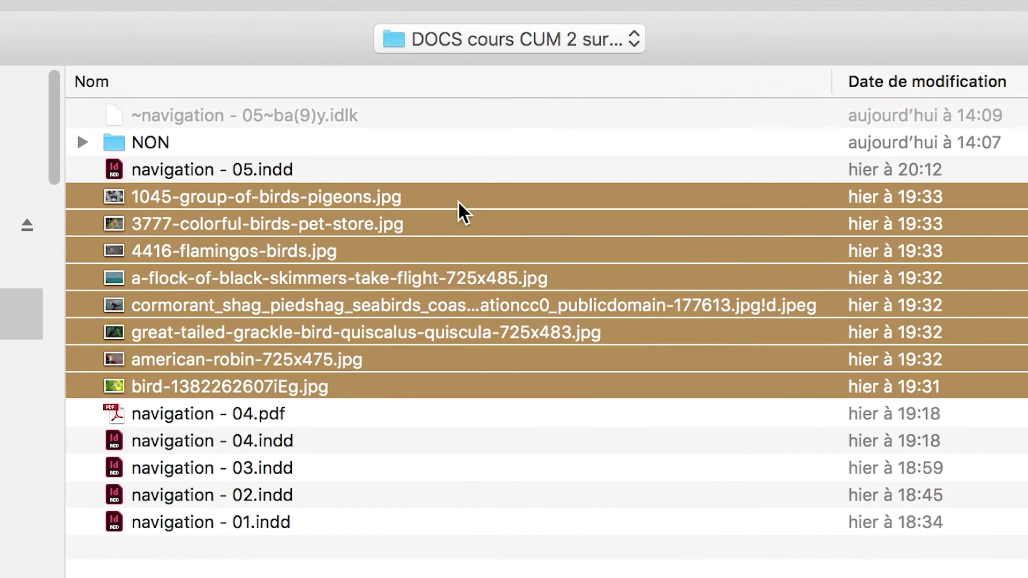
left_click(485, 75)
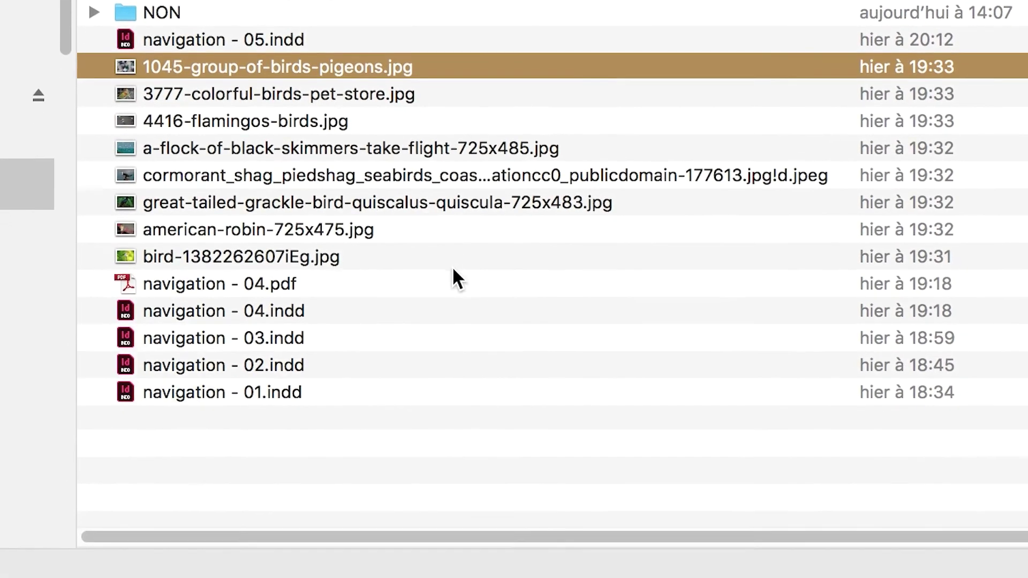
left_click(453, 298, "shift")
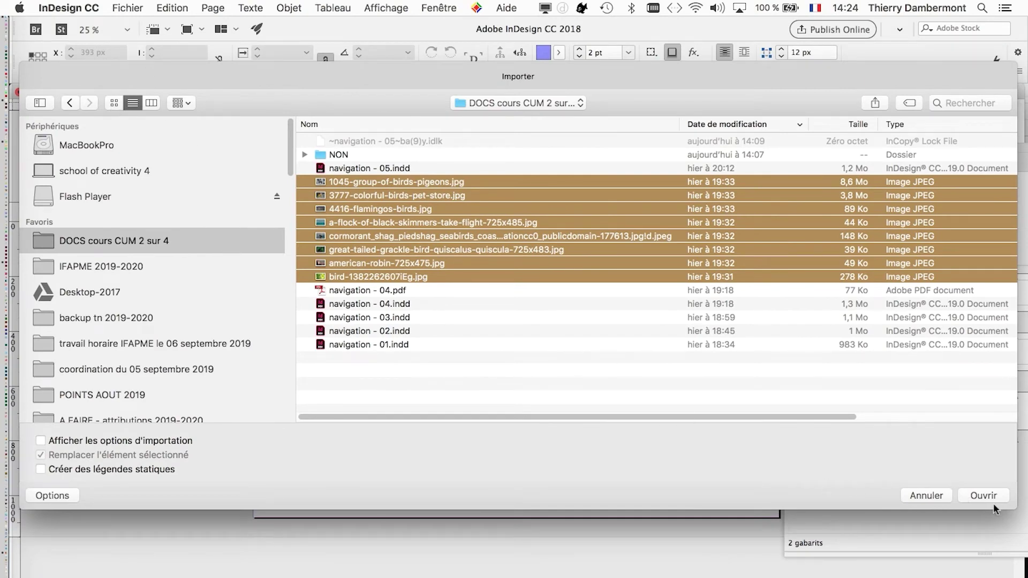
left_click_drag(1012, 507, 992, 481)
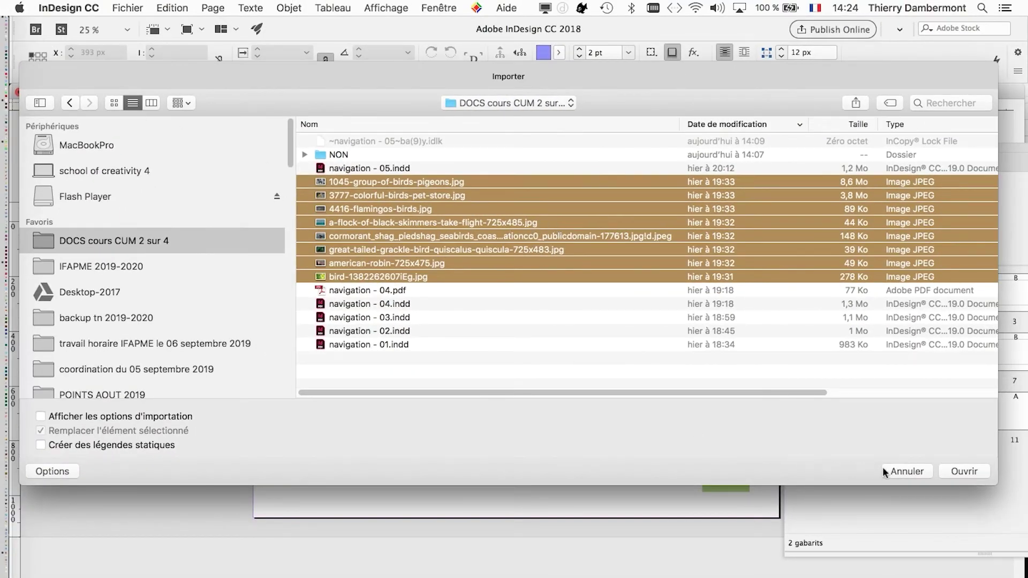
left_click(964, 471)
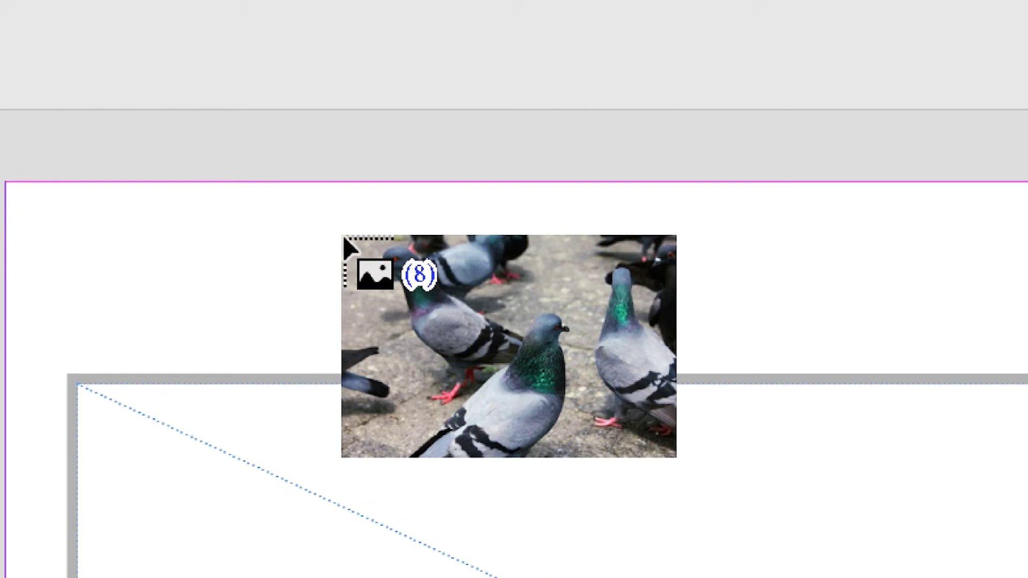
Place the bird images as one row of eight equal frames beneath the large master frame, about 1344 px wide and 141 px high overall
left_click(346, 240)
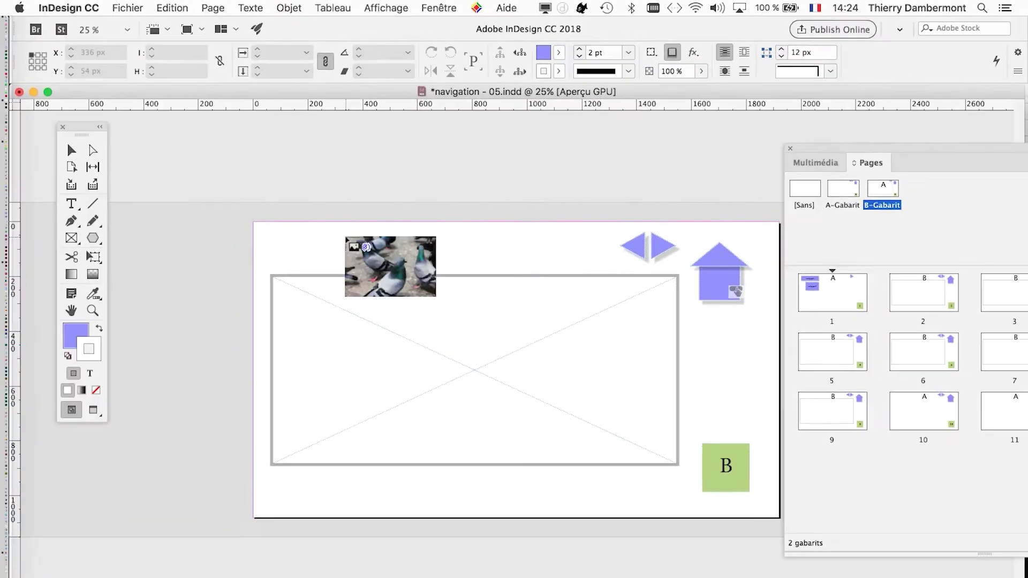
left_click_drag(345, 239, 537, 504)
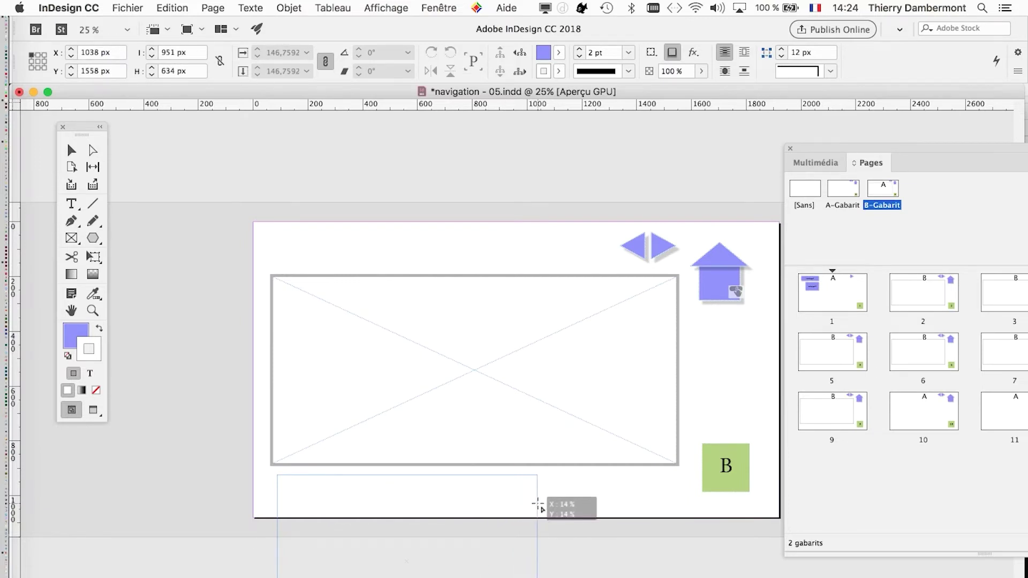
left_click_drag(537, 504, 662, 503)
key("Right")
key("Right")
key("Right")
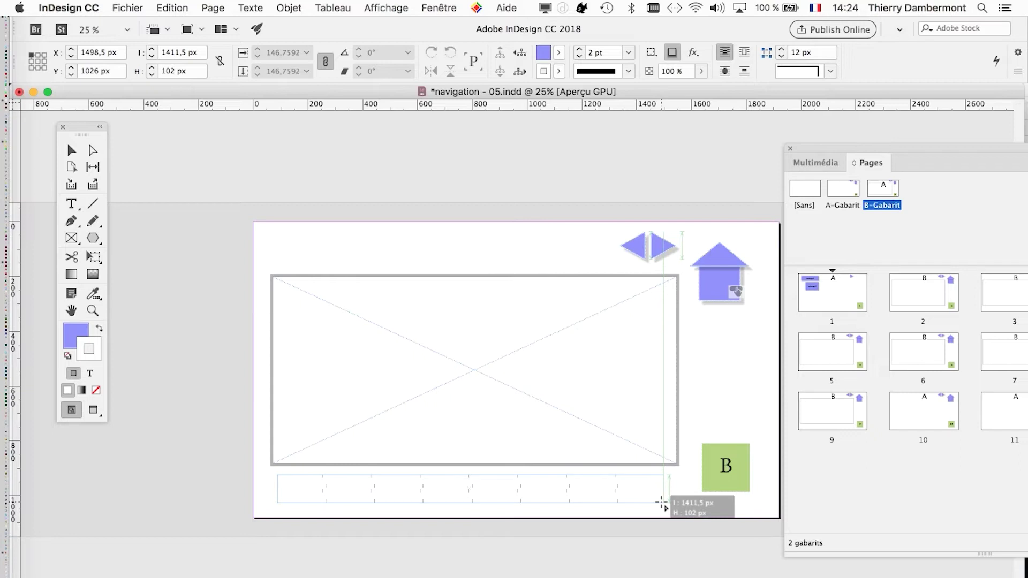
key("Up")
key("Up")
mouse_move(661, 504)
left_mouse_down()
mouse_move(664, 515)
mouse_move(608, 506)
mouse_move(610, 516)
mouse_move(645, 513)
left_mouse_up()
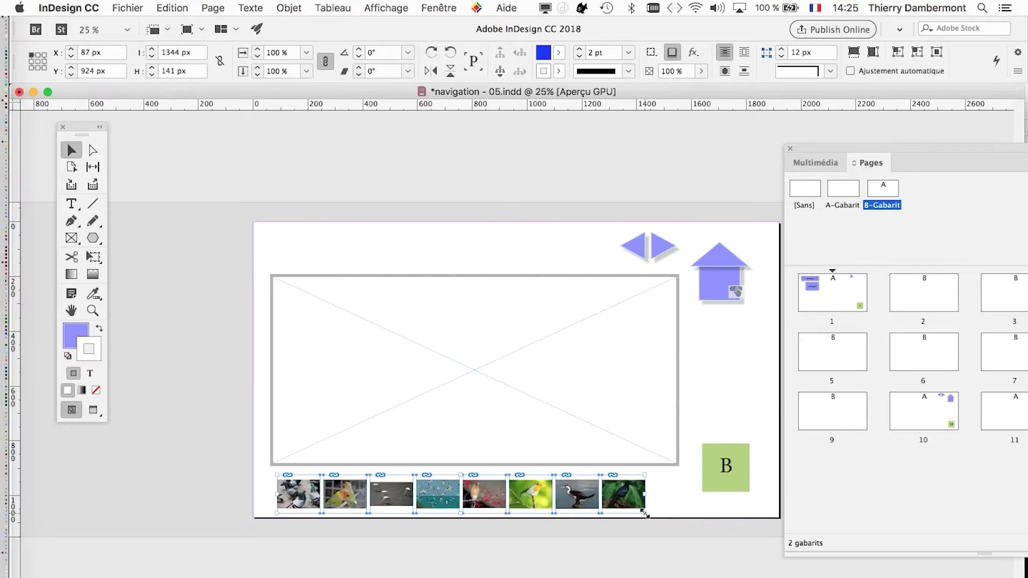
Park the Pages panel clear of the thumbnail row and fit the images to fill their eight frames proportionally
key("super+equal")
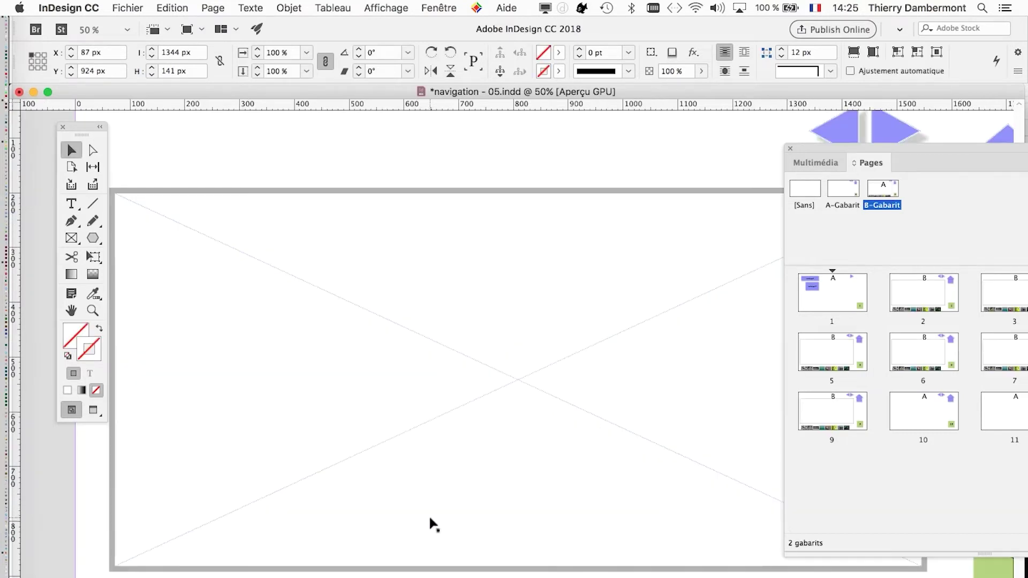
scroll(420, 539, "down", 5)
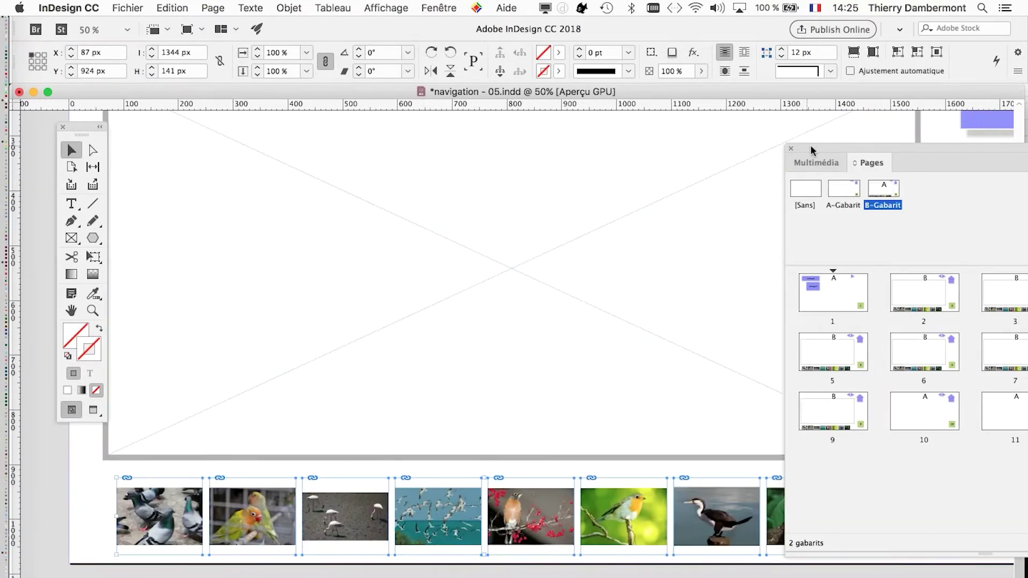
left_click_drag(811, 144, 952, 192)
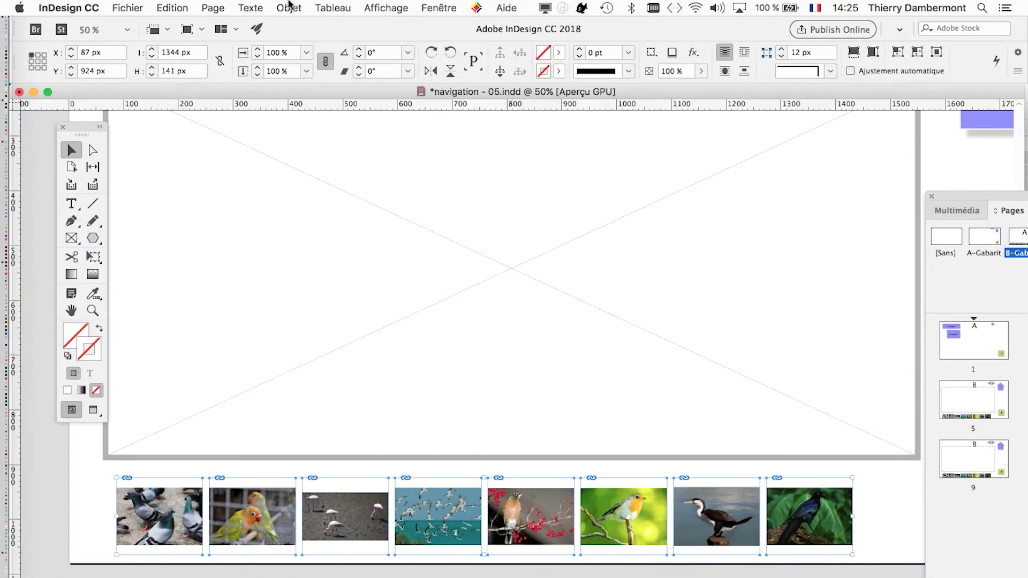
left_click(289, 8)
mouse_move(343, 262)
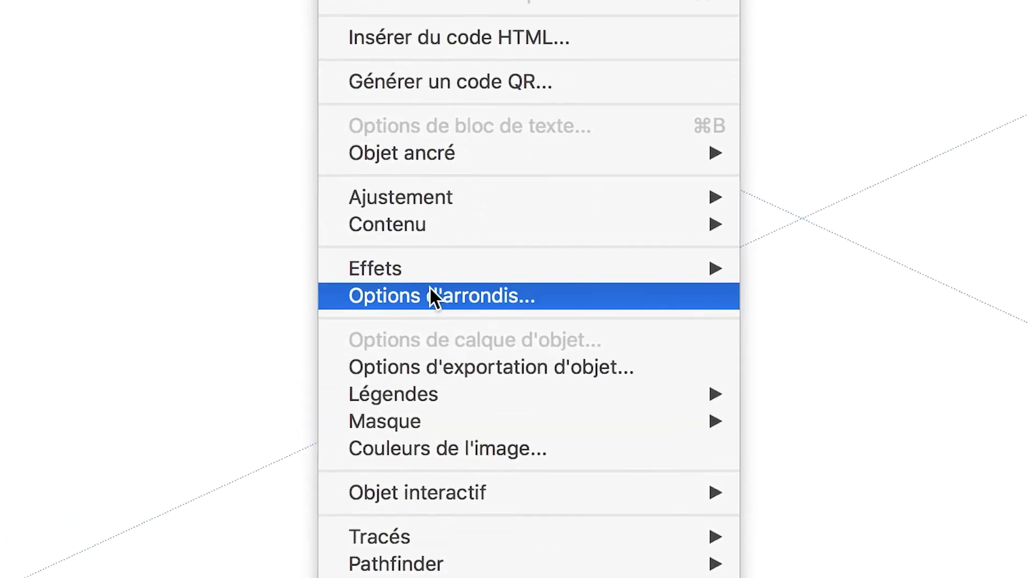
mouse_move(717, 70)
left_click(547, 251)
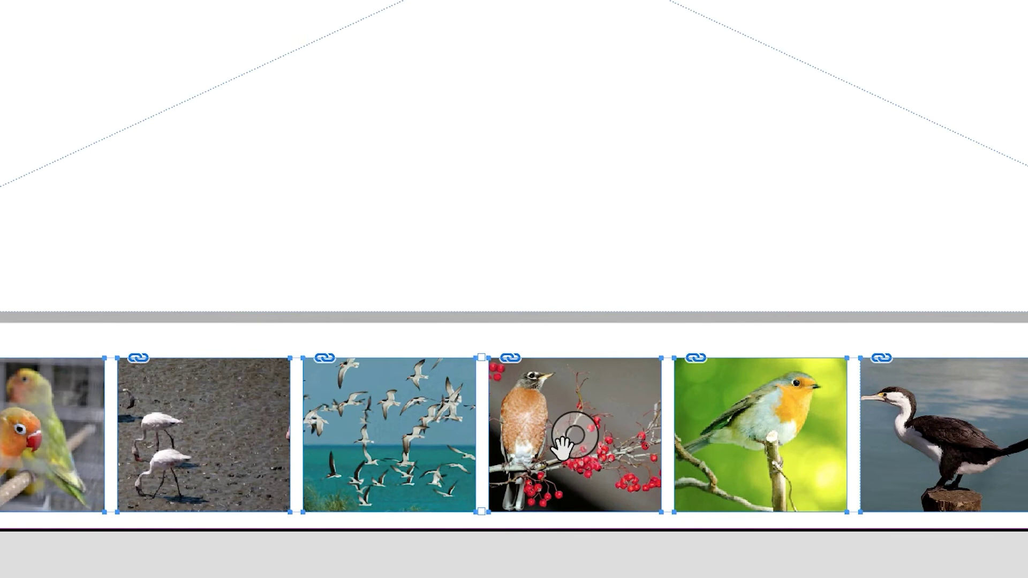
Reposition the robin, flamingo and pigeon images inside their thumbnail frames so the birds are better framed
left_click(563, 445)
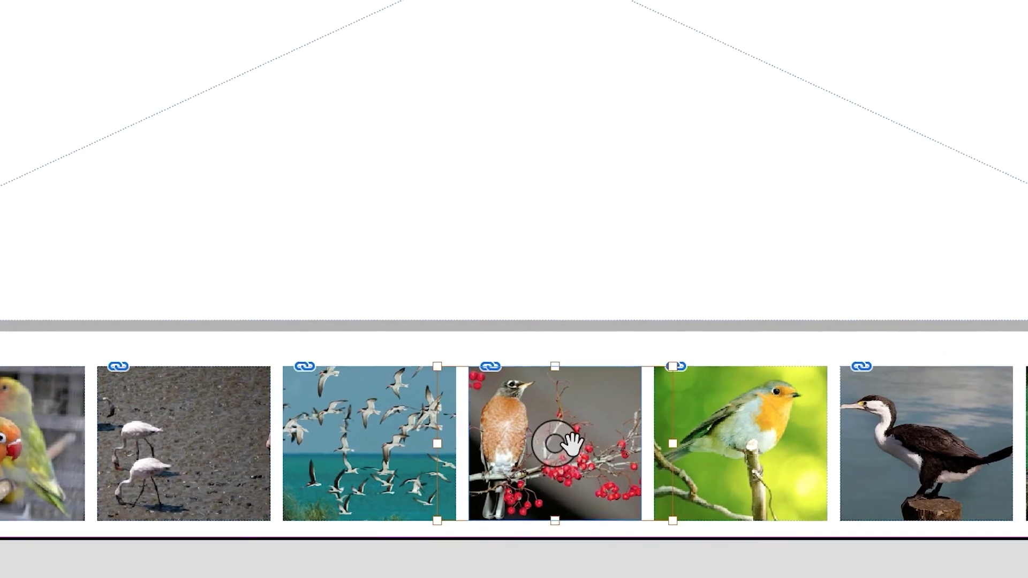
left_click_drag(565, 447, 574, 448)
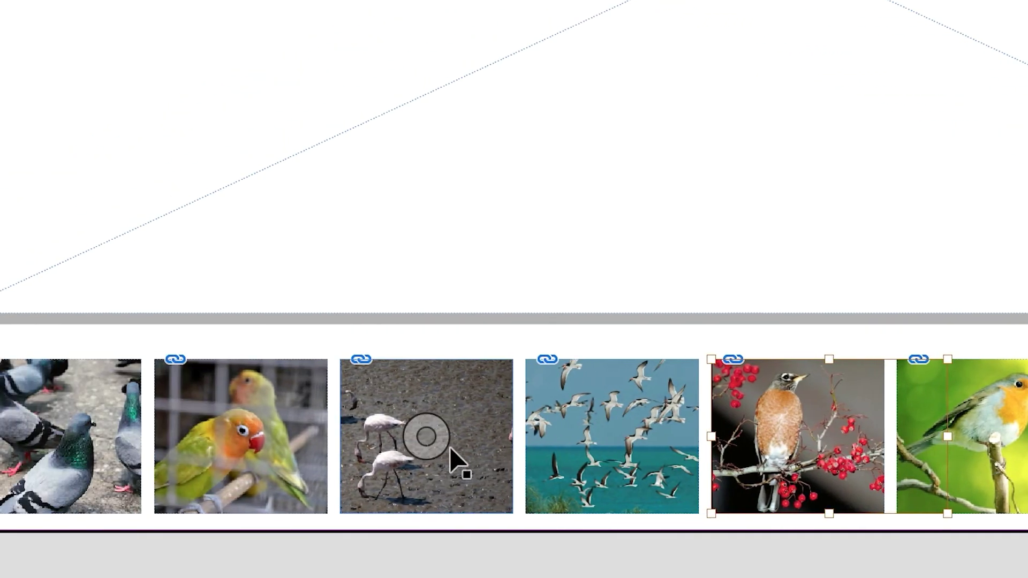
left_click(377, 436)
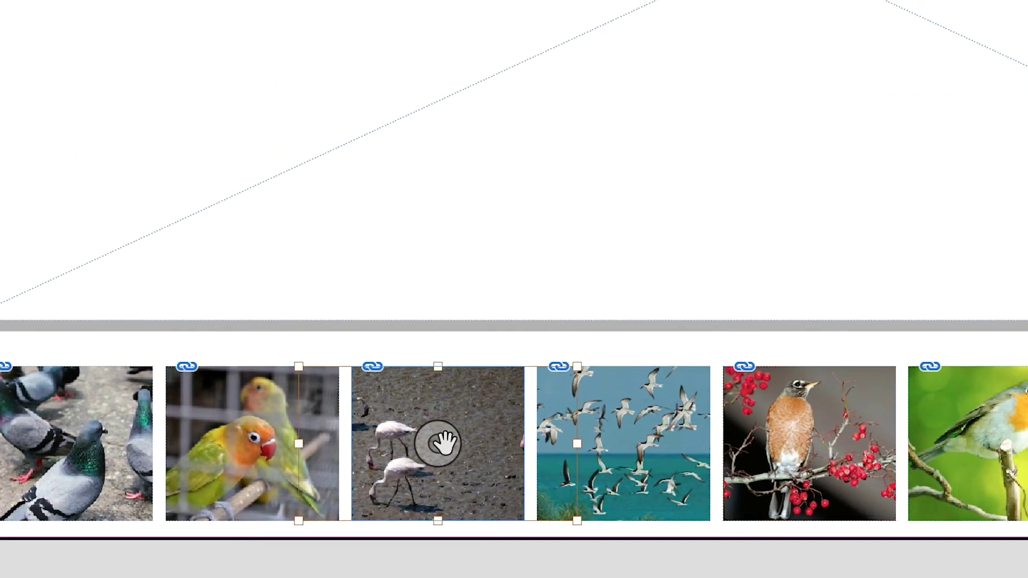
mouse_move(438, 444)
left_mouse_down()
mouse_move(458, 443)
mouse_move(446, 450)
left_mouse_up()
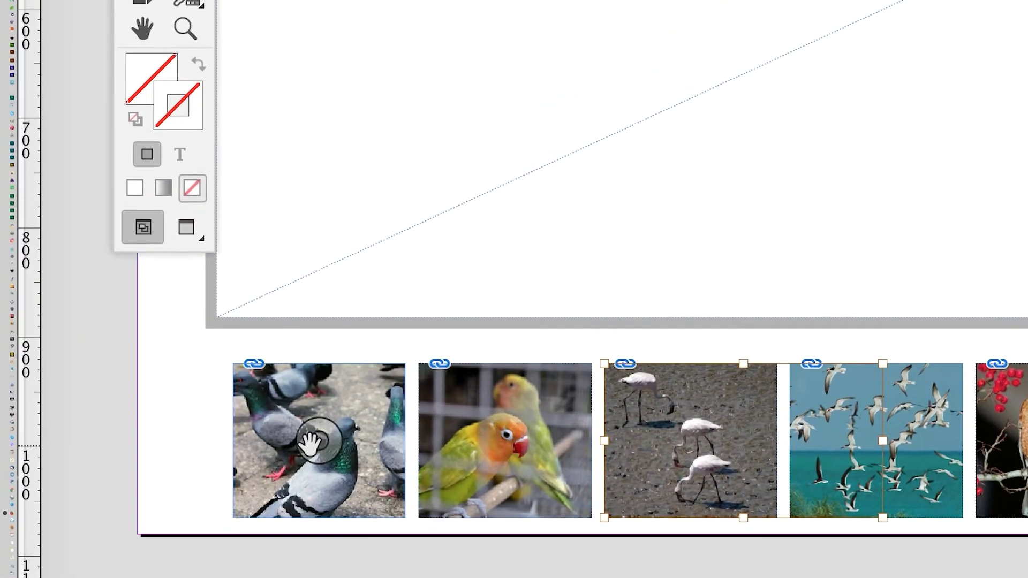
left_click_drag(316, 440, 252, 395)
Select all eight thumbnails and move the row to about X 118 px, Y 910 px, then deselect it
left_click(179, 356)
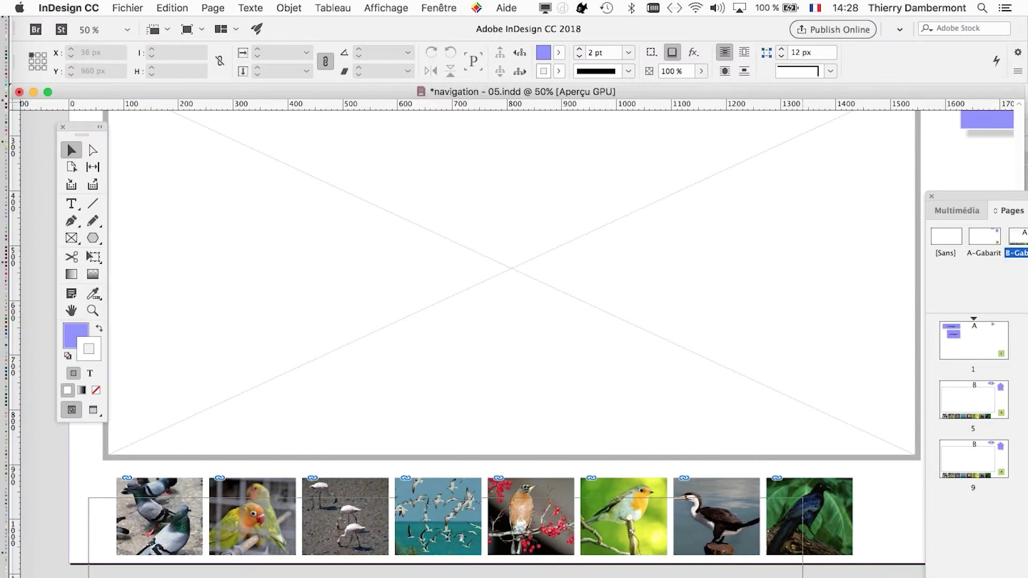
left_click_drag(811, 545, 828, 538)
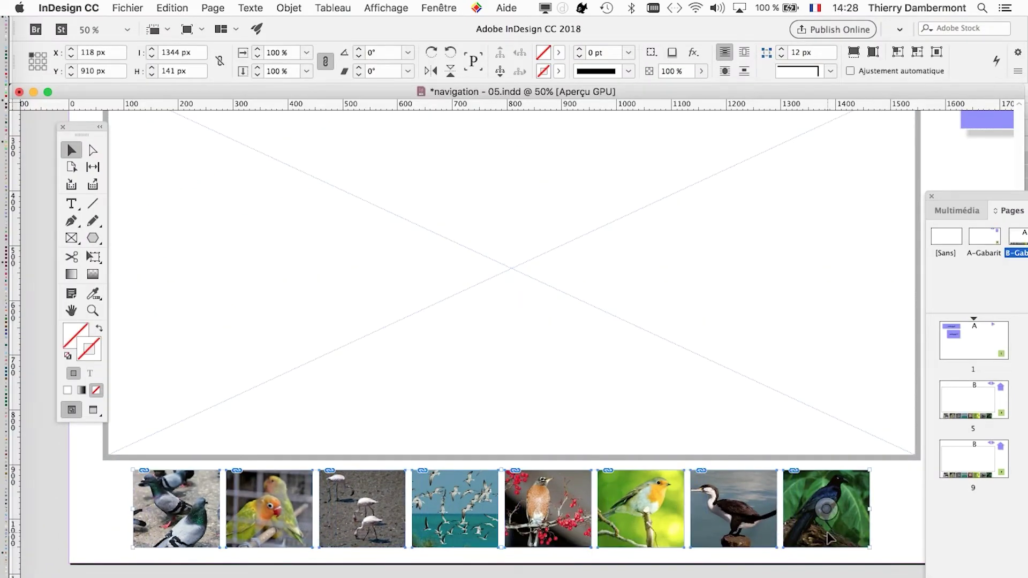
left_click(803, 558)
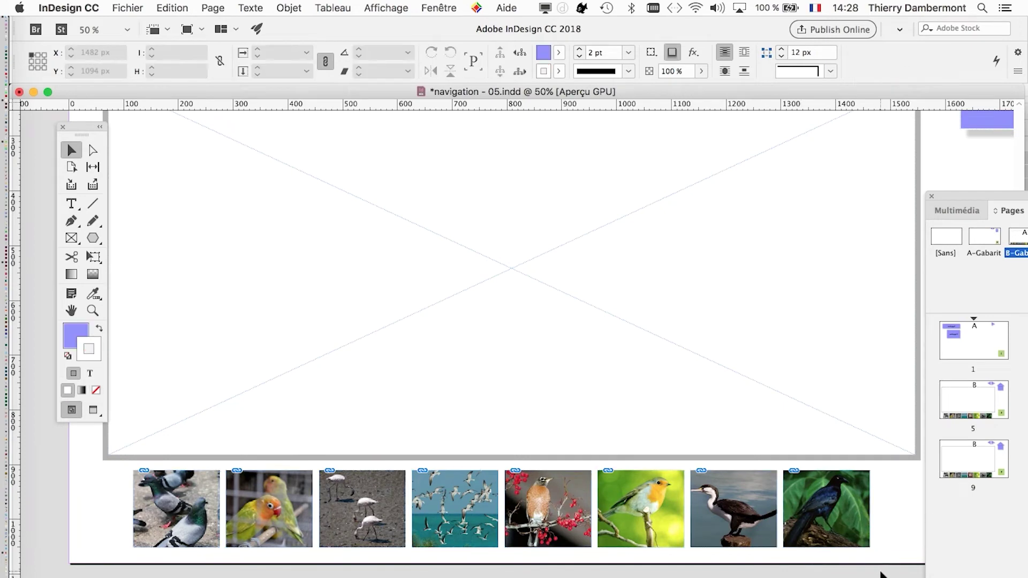
Go to page 2 of the document through the Pages panel and park the panel clear of the page
key("super+minus")
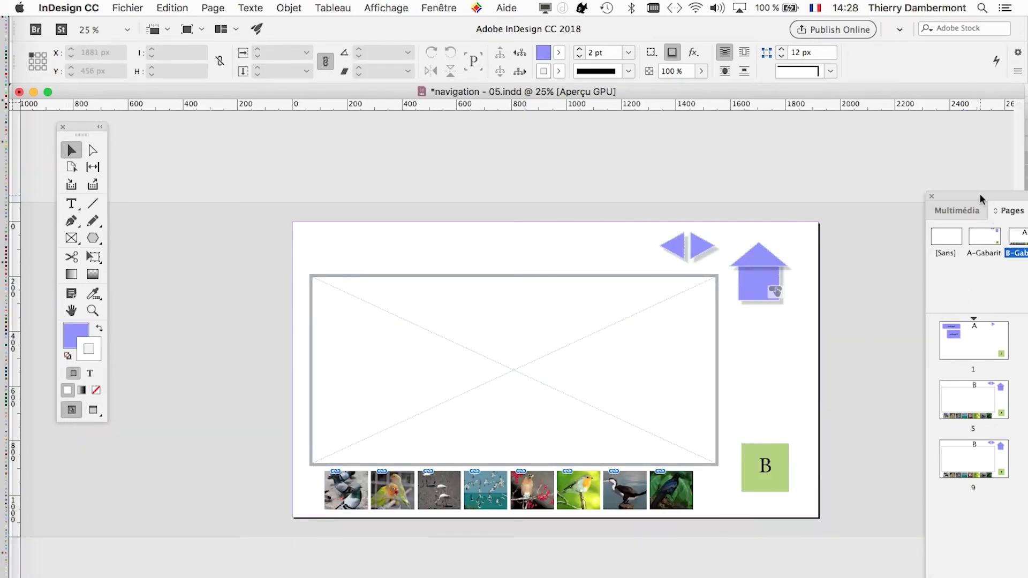
scroll(468, 319, "right", 10)
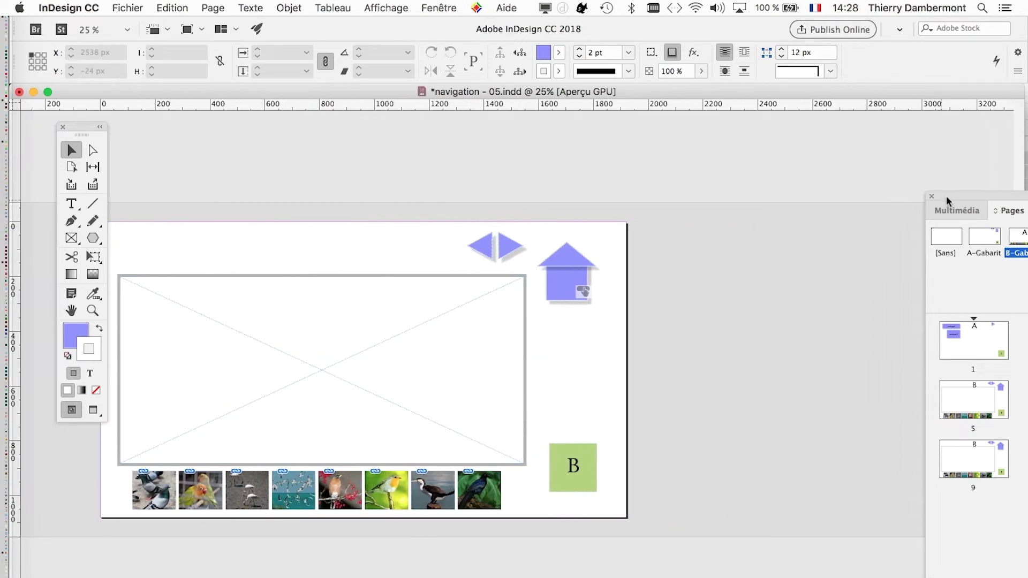
left_click_drag(946, 197, 649, 124)
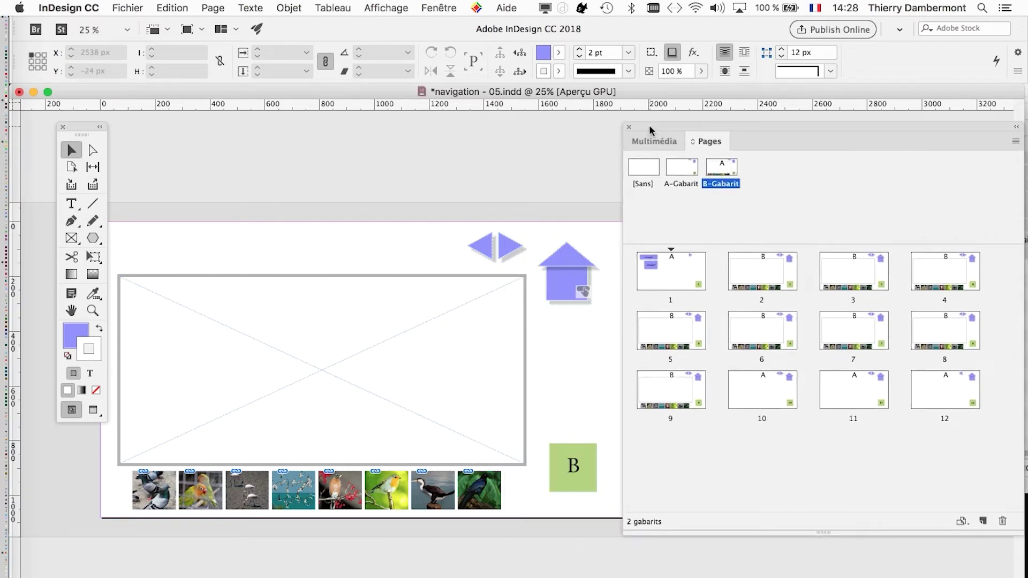
double_click(779, 279)
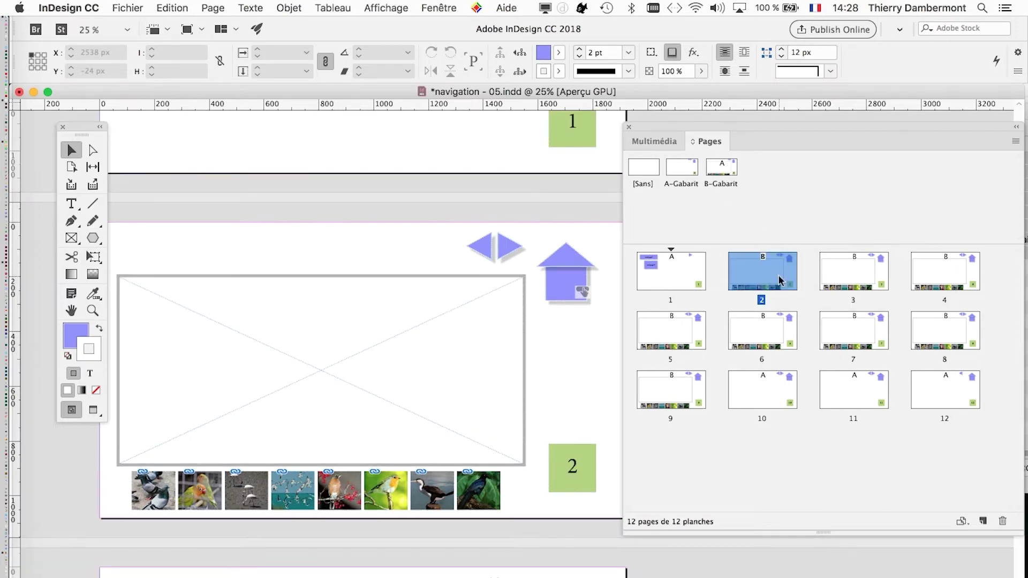
left_click_drag(686, 129, 817, 184)
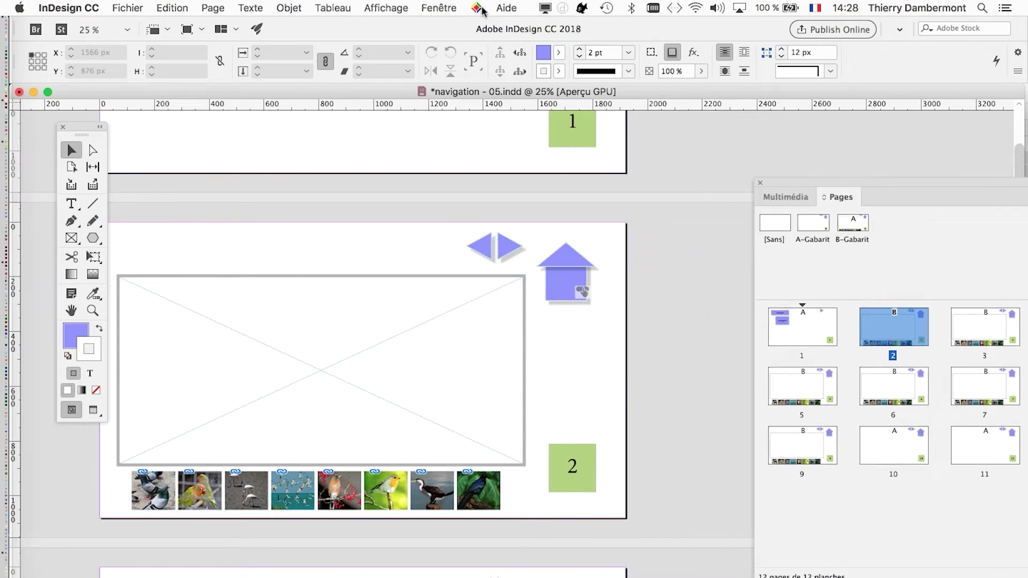
Show the Hyperlinks panel and create a Page-type hyperlink destination named Page 2 for page 2 with fixed zoom
left_click(446, 8)
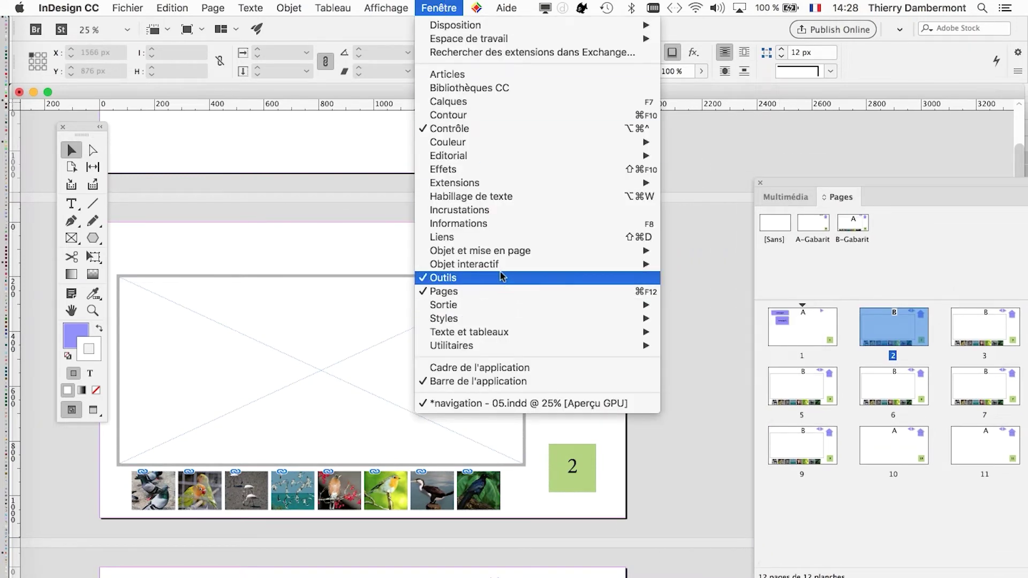
mouse_move(514, 269)
left_click(736, 332)
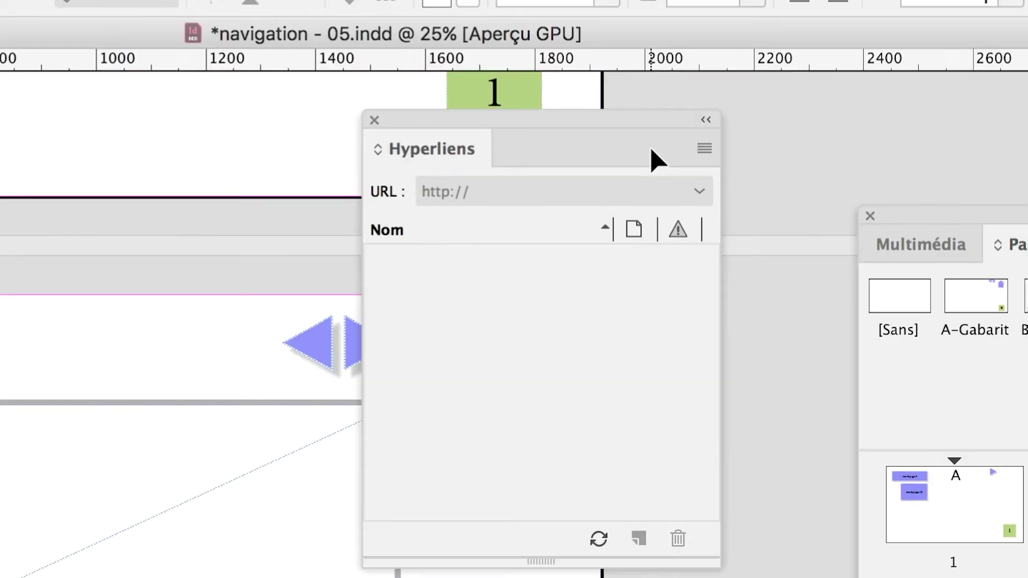
left_click(704, 148)
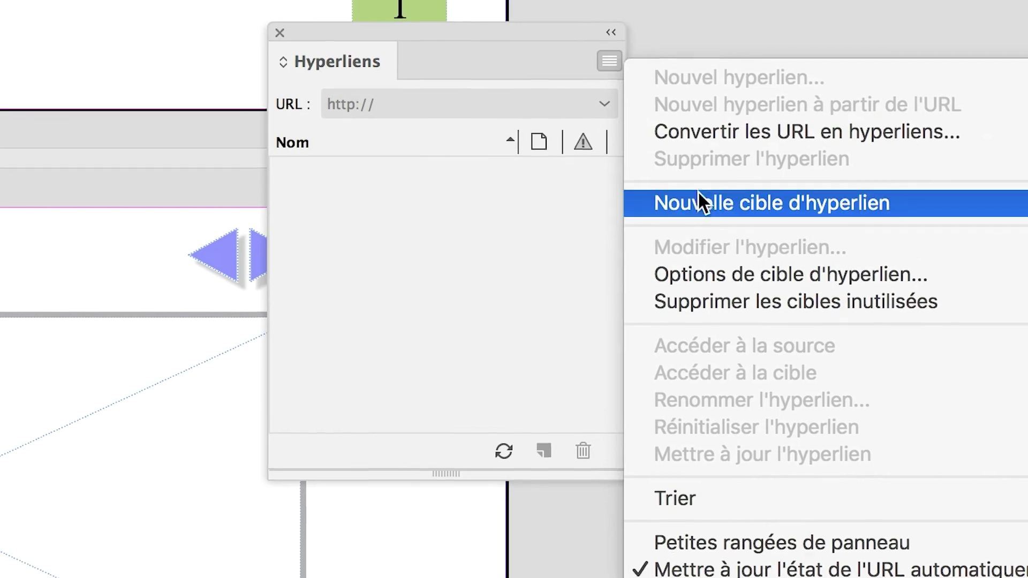
left_click(699, 202)
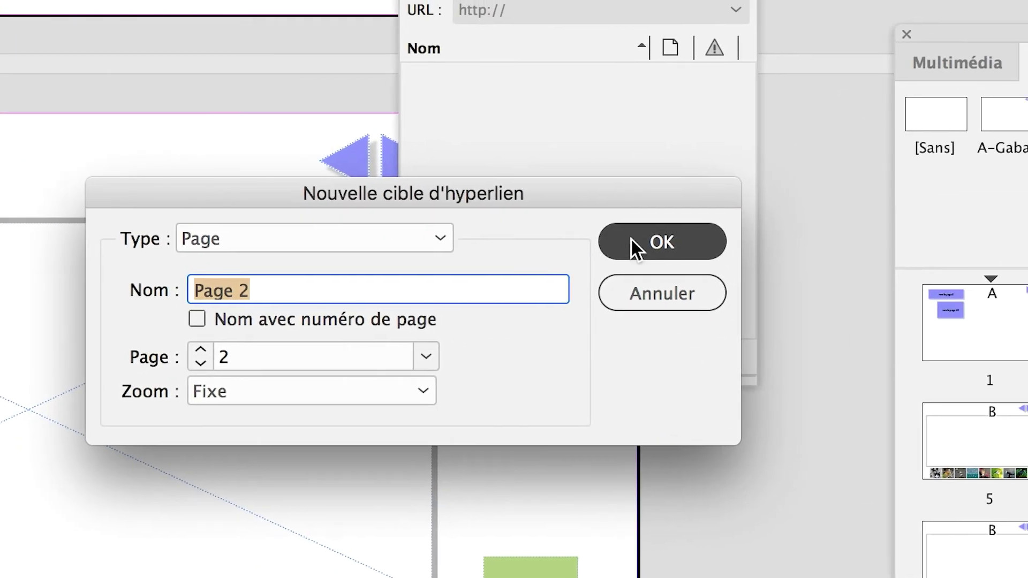
left_click(631, 239)
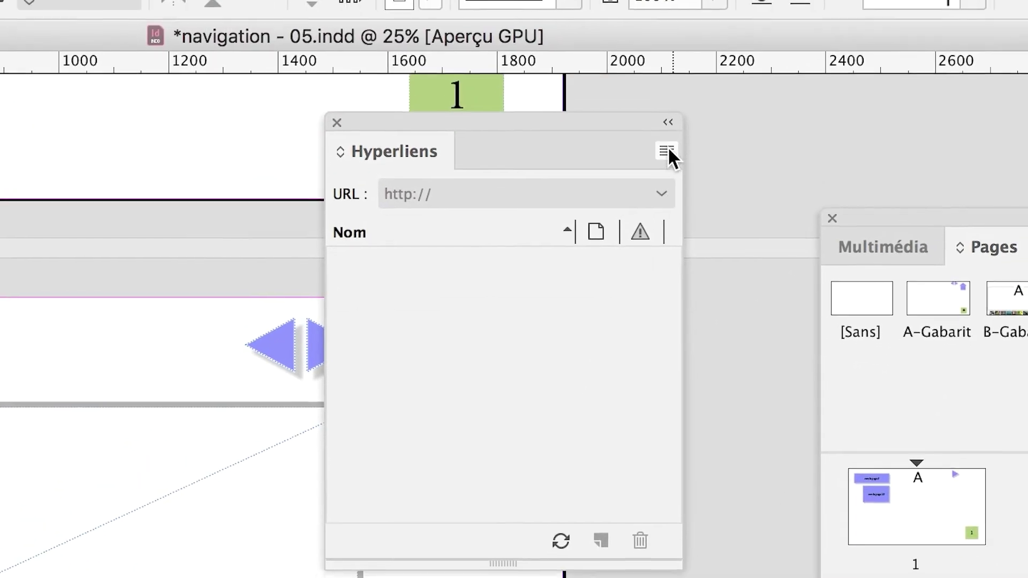
left_click(669, 124)
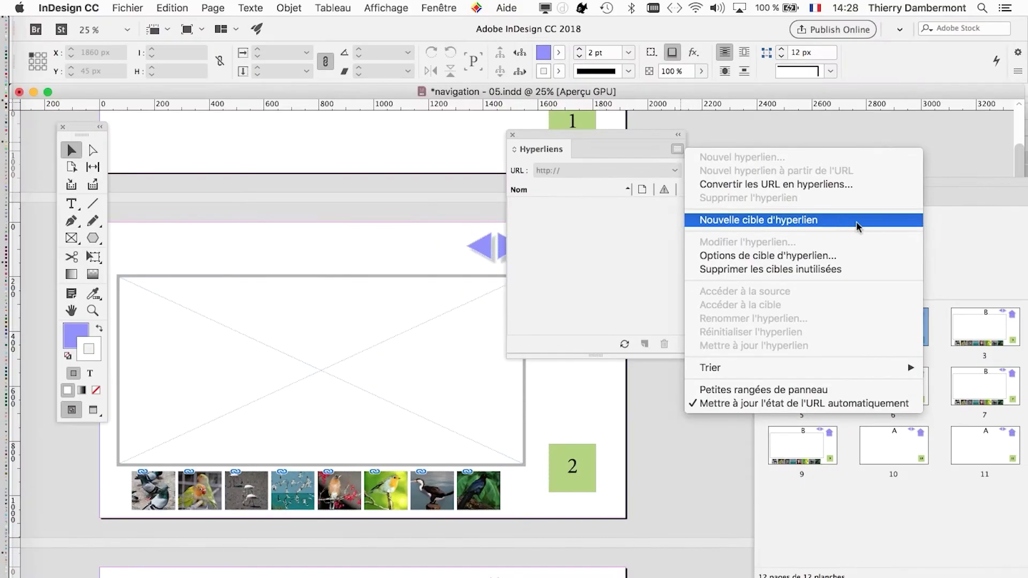
Open the keyboard shortcut settings and set the product area to Menus de panneau
left_click(773, 197)
left_click(171, 7)
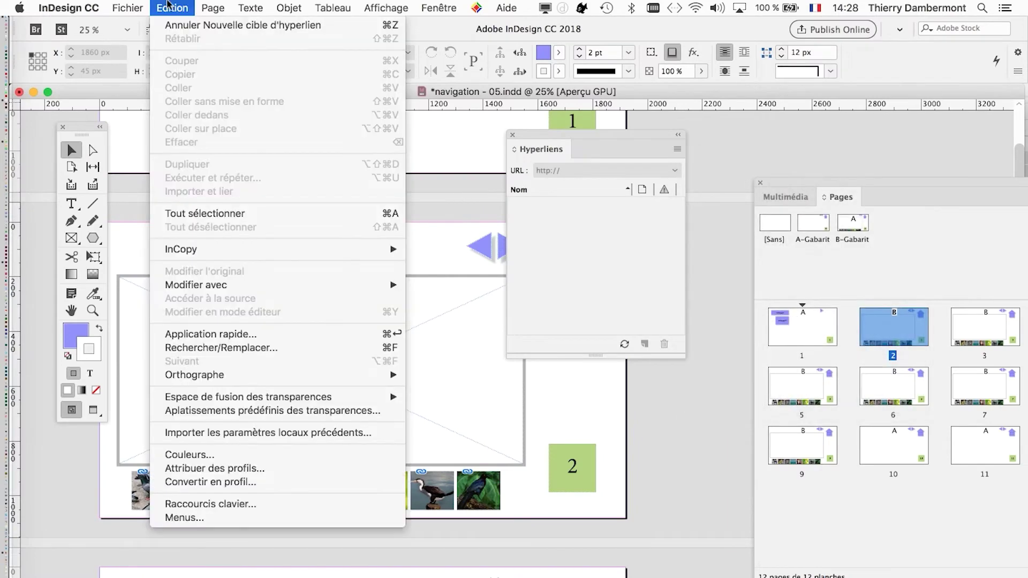
left_click(266, 506)
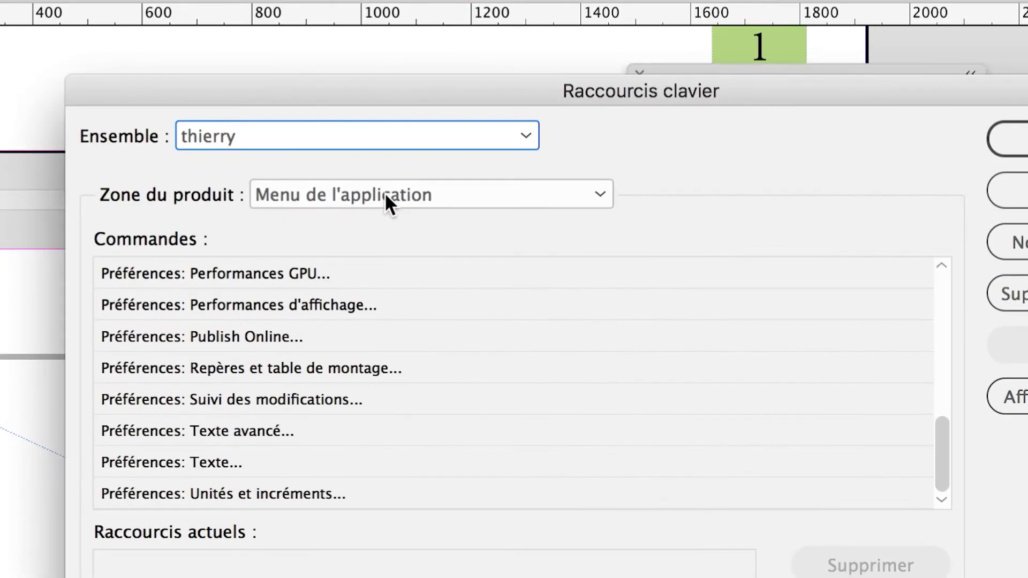
left_click(384, 194)
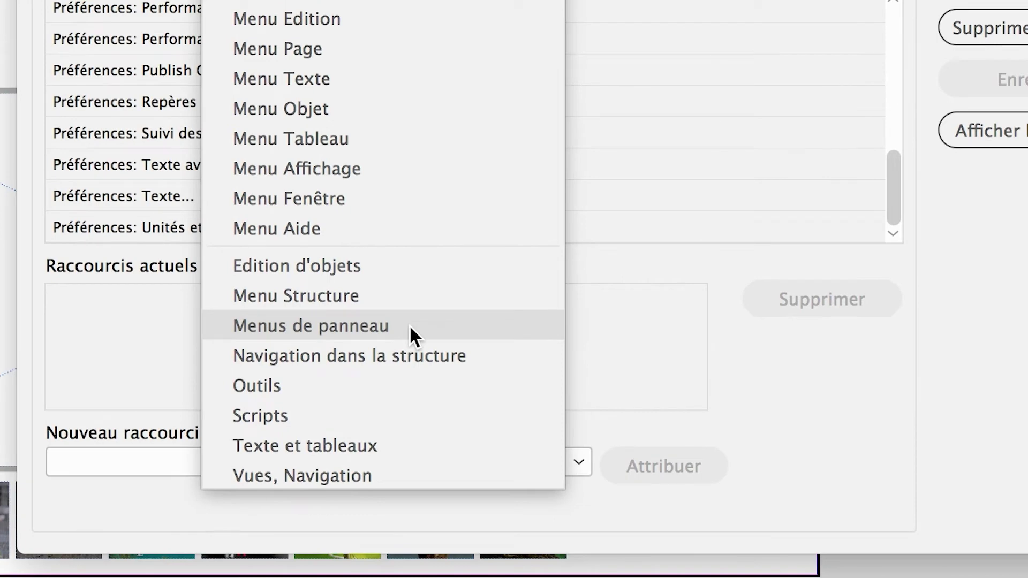
left_click(409, 324)
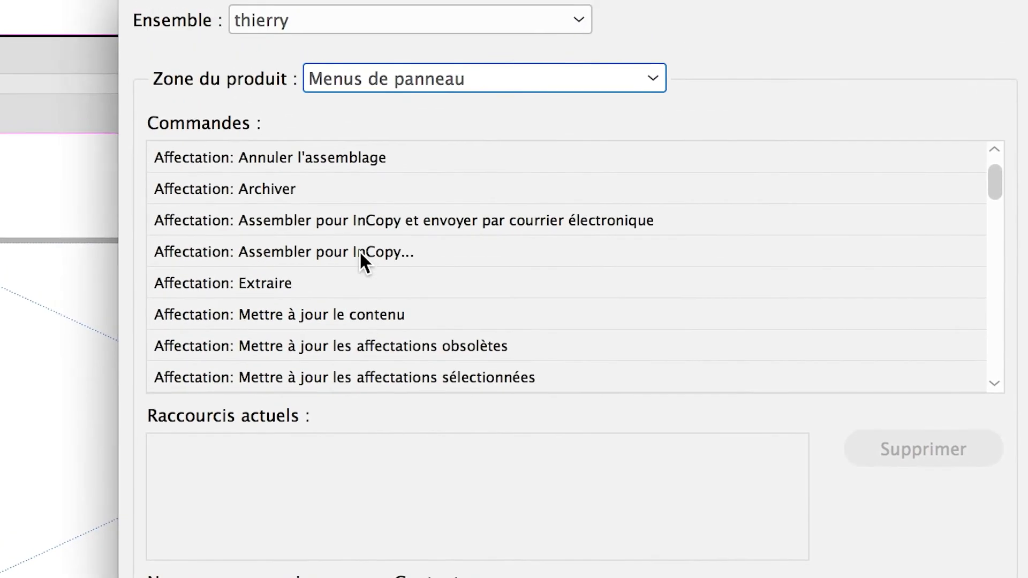
Find and select the command Hyperliens: Nouvelle cible d'hyperlien in the command list
scroll(360, 254, "down", 5)
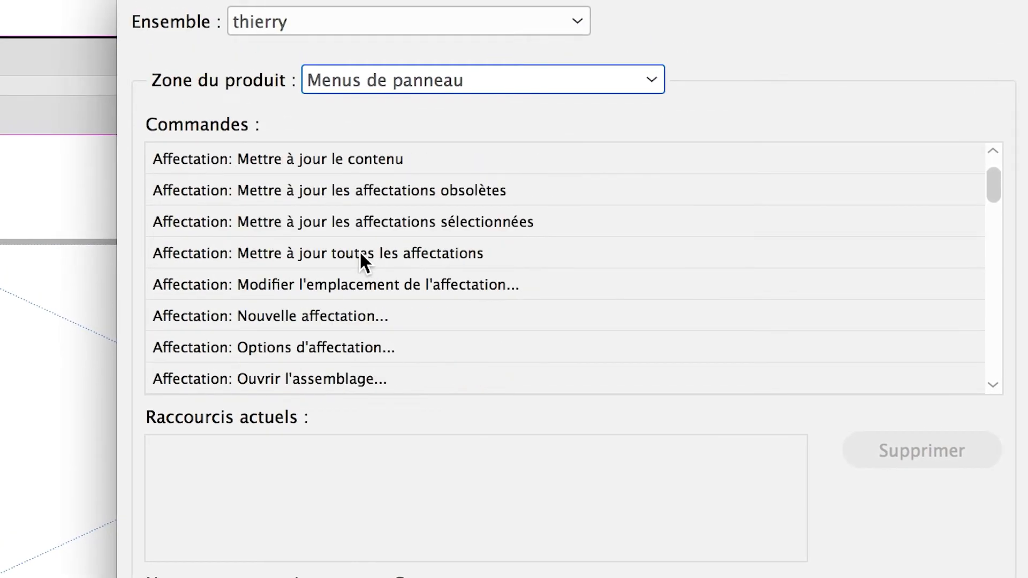
scroll(359, 251, "down", 7)
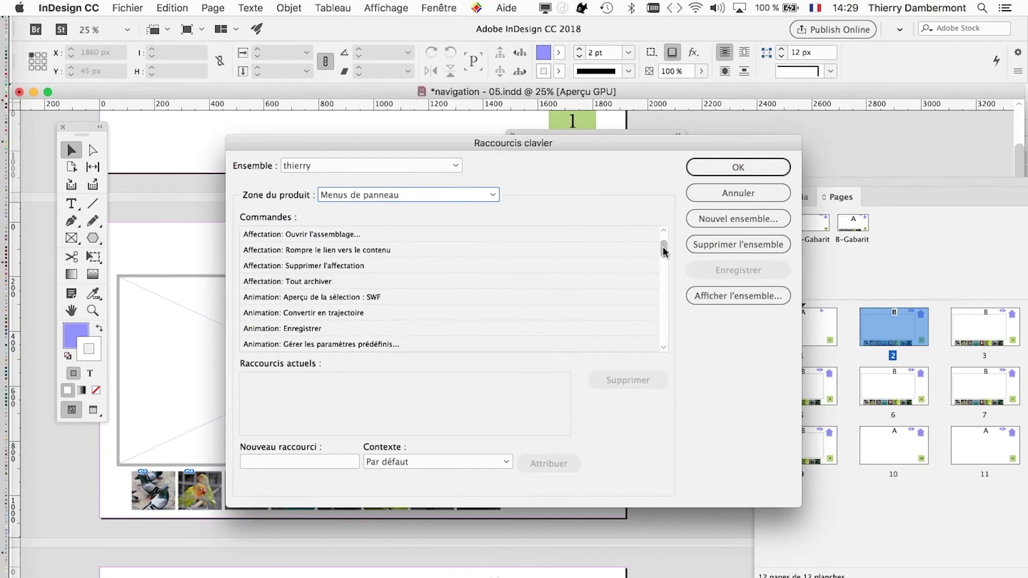
left_click_drag(571, 232, 573, 333)
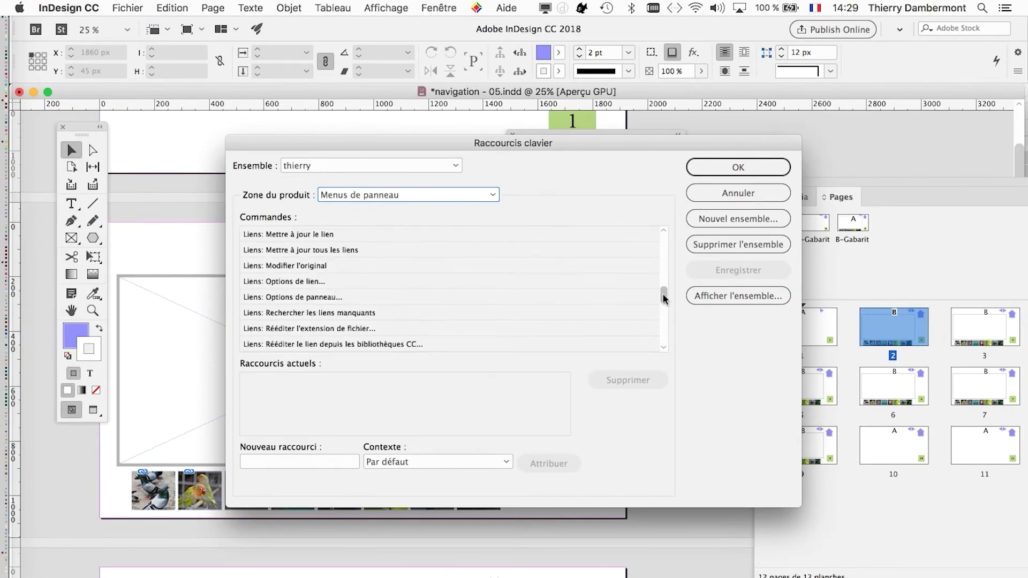
left_click_drag(664, 298, 667, 289)
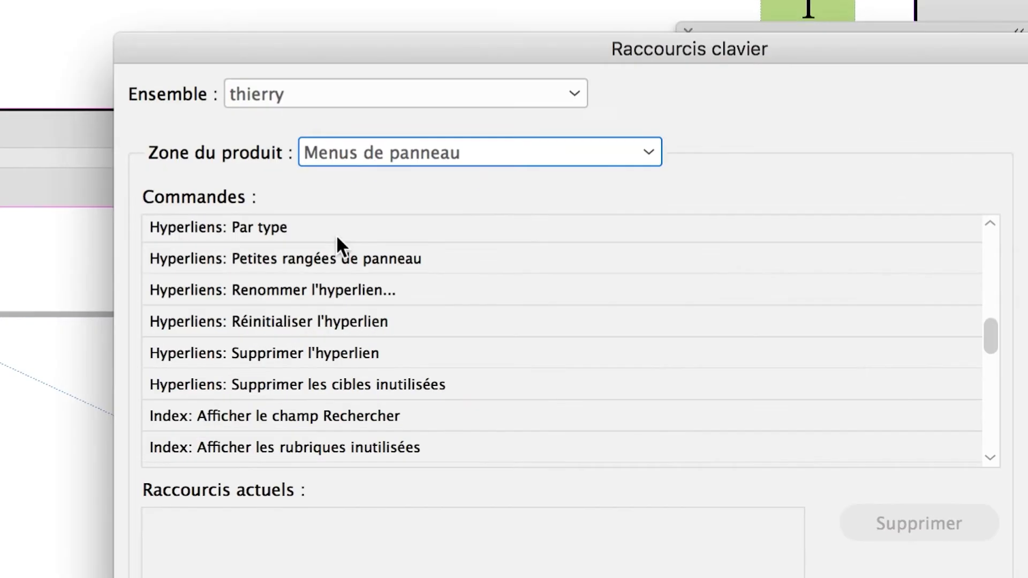
scroll(351, 264, "up", 2)
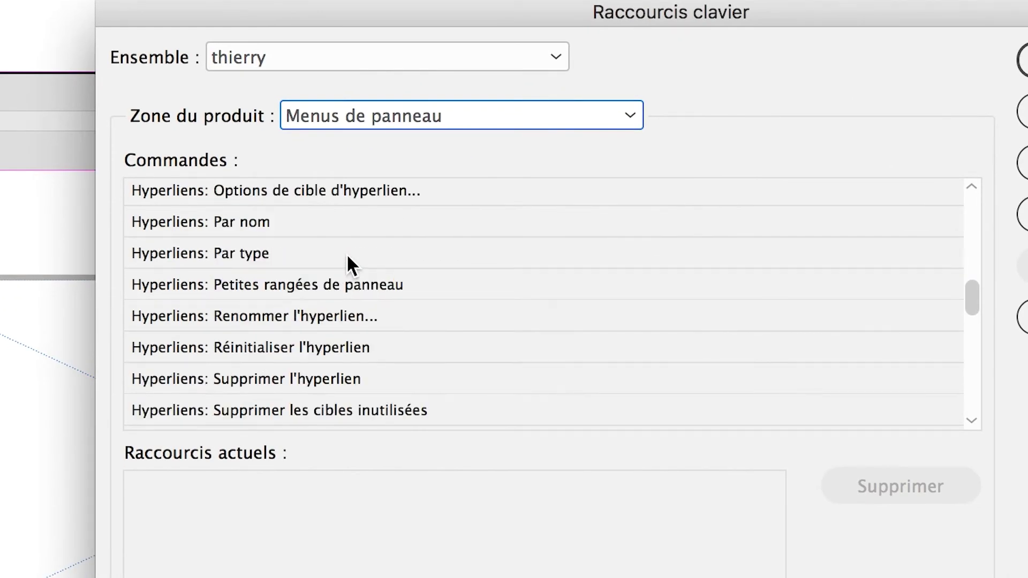
scroll(347, 256, "up", 2)
left_click(326, 227)
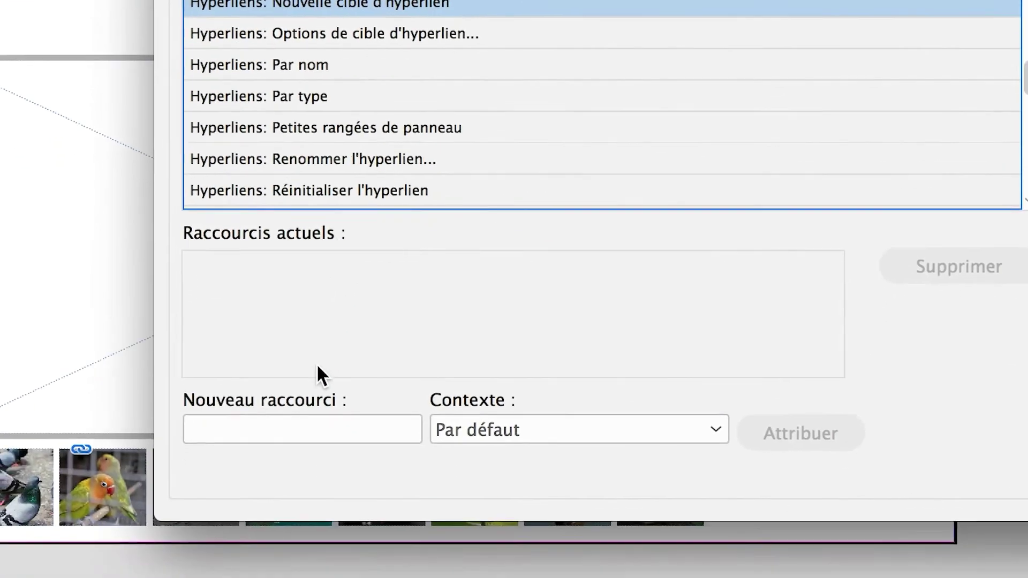
Assign Ctrl+Opt+N as the new shortcut for creating a hyperlink destination, replacing the Opt+Cmd+N entry, and accept the settings
left_click(309, 428)
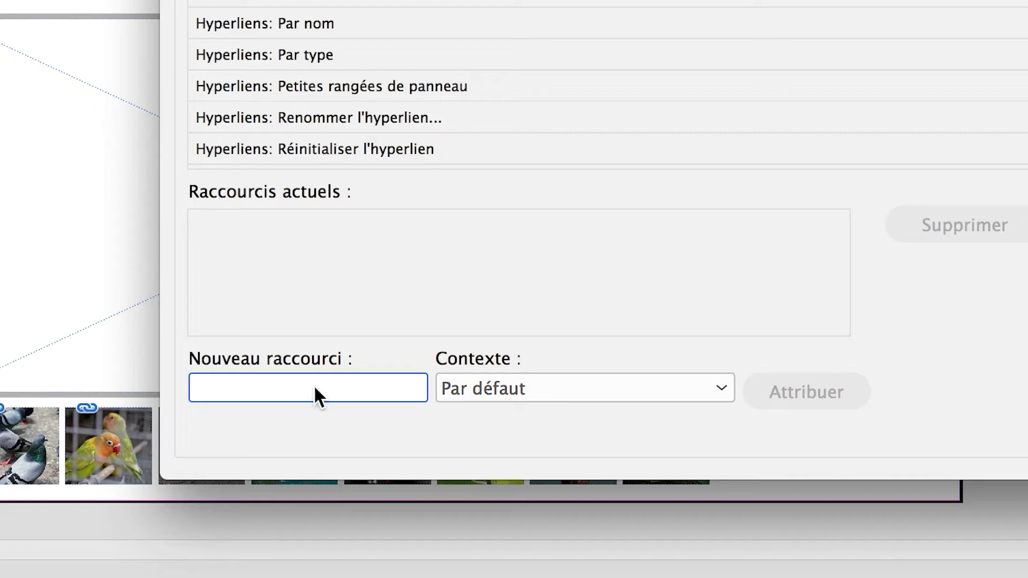
key("alt+super+n")
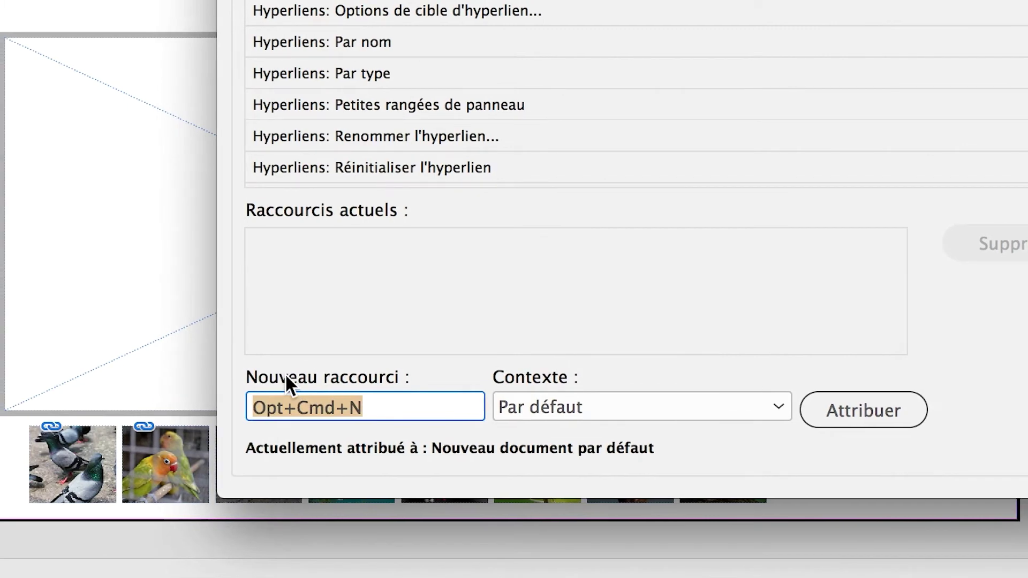
key("ctrl+alt+n")
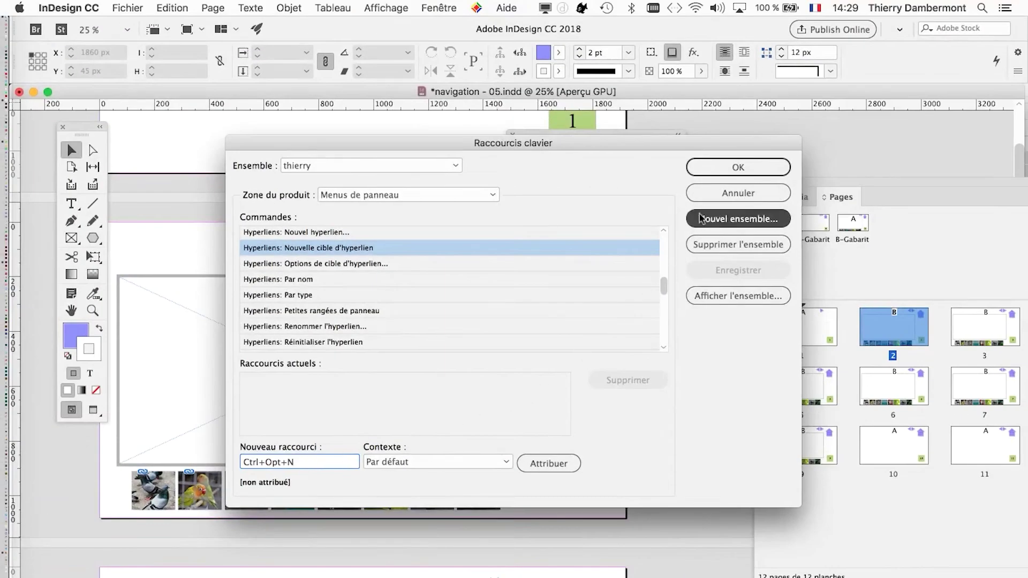
left_click(728, 170)
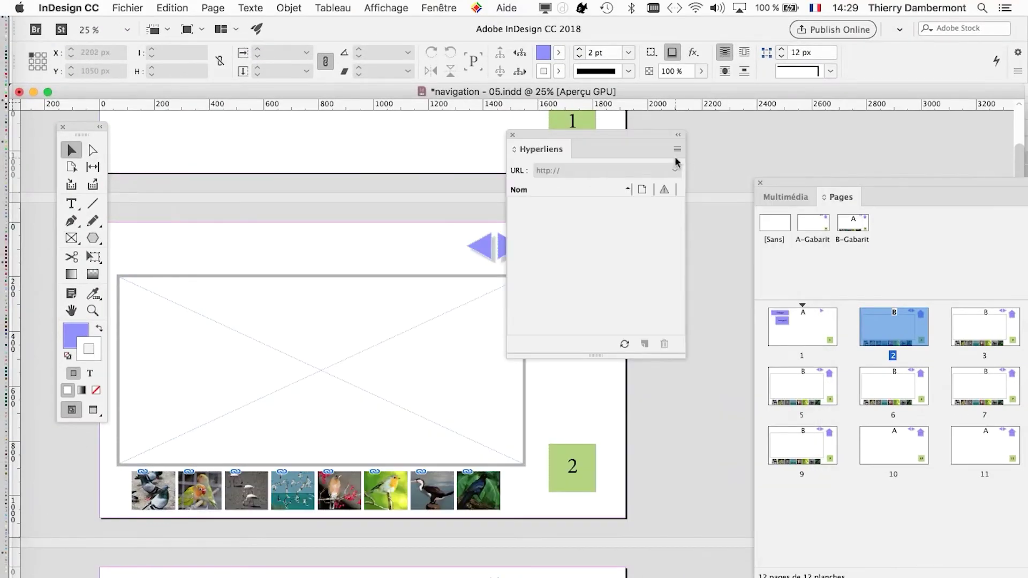
Move the Hyperlinks and Pages panels clear of the page area and check the shortcut listed for Nouvelle cible d'hyperlien
left_click_drag(663, 139, 178, 498)
left_click_drag(821, 184, 586, 116)
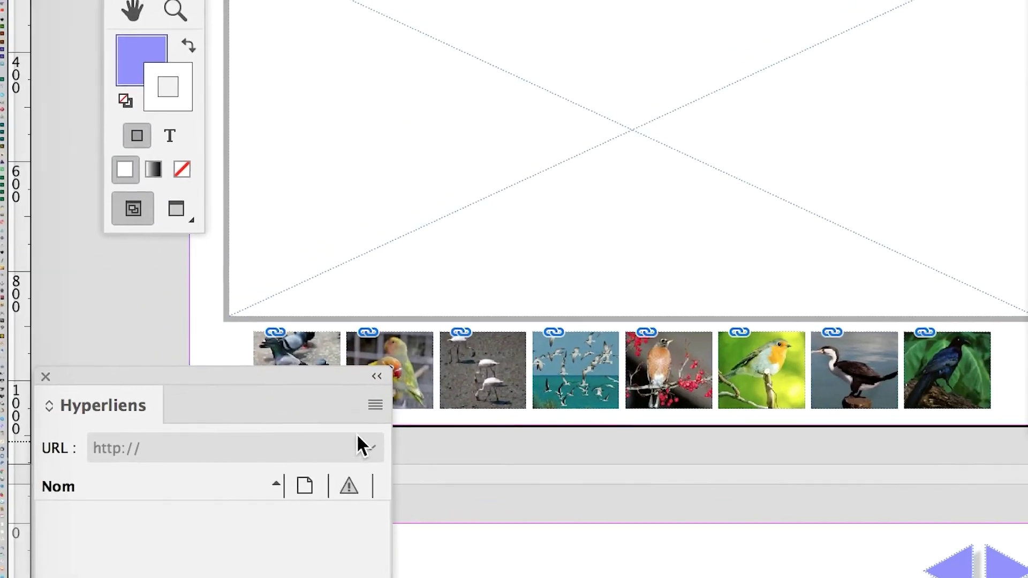
left_click(374, 405)
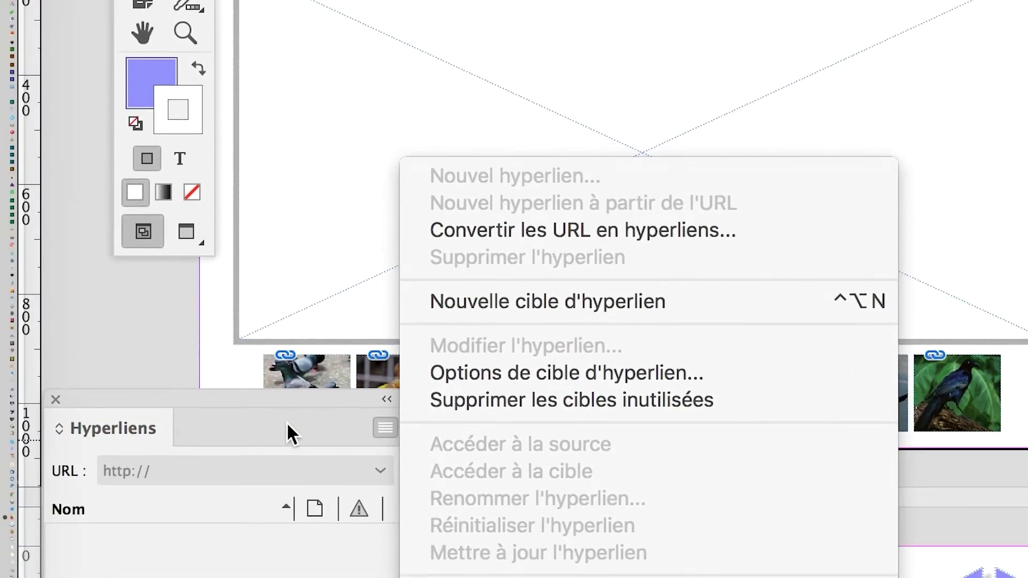
left_click(231, 451)
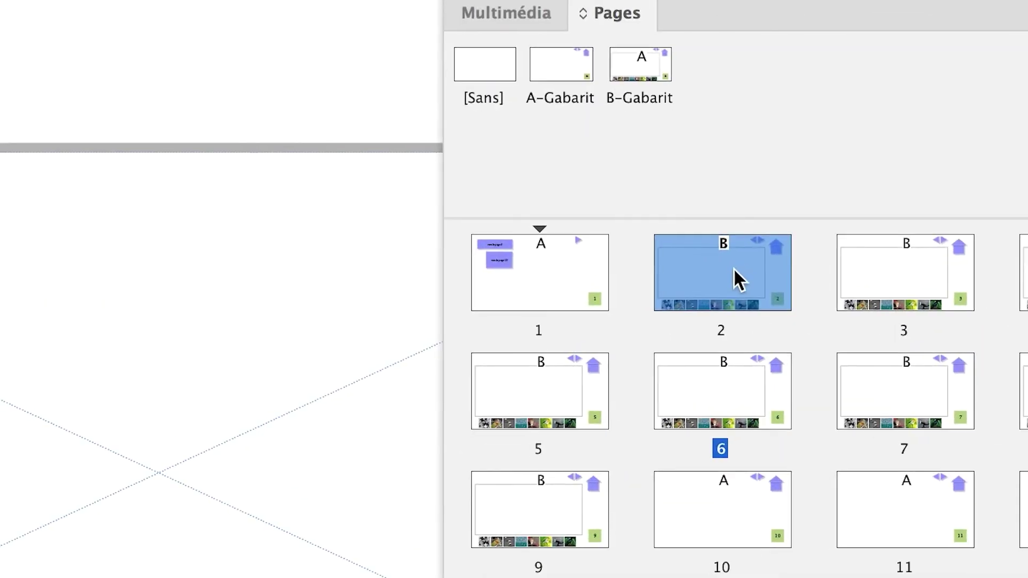
Go to page 2 and create its Page-type hyperlink destination named "diaporama 1 sur page 2" with fixed zoom, copying the name for reuse
double_click(733, 267)
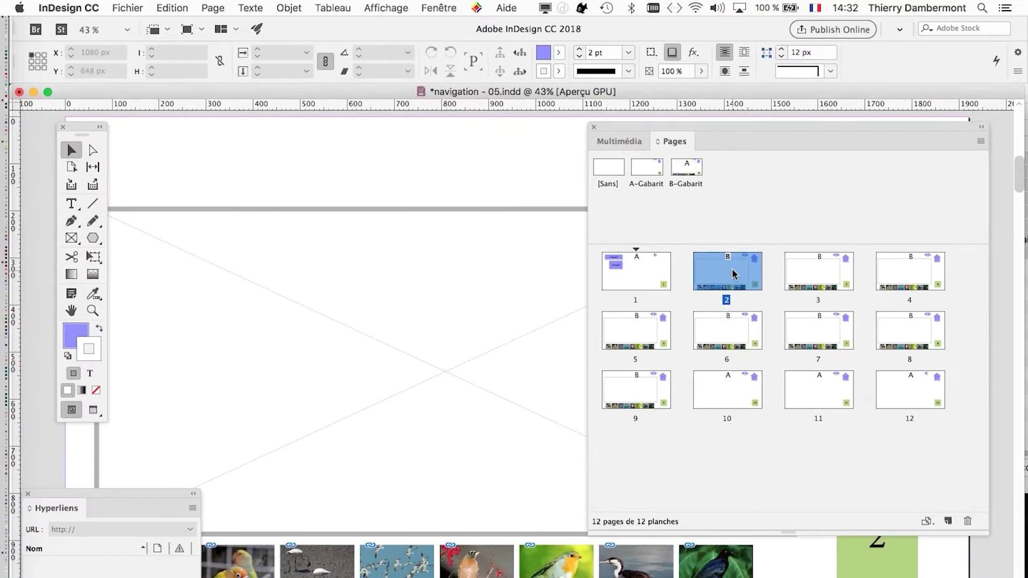
left_click_drag(765, 126, 751, 67)
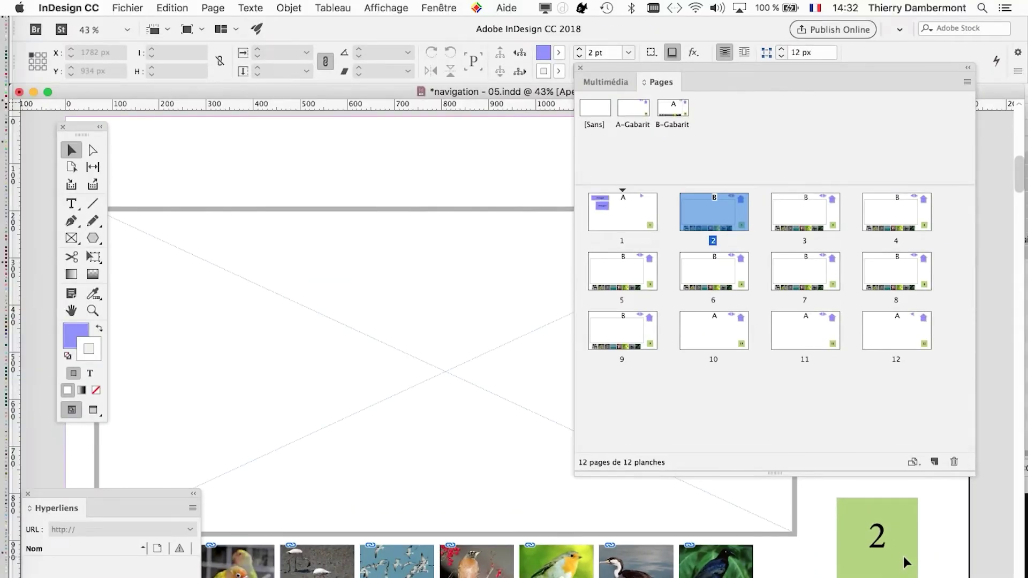
key("super+alt+shift+h")
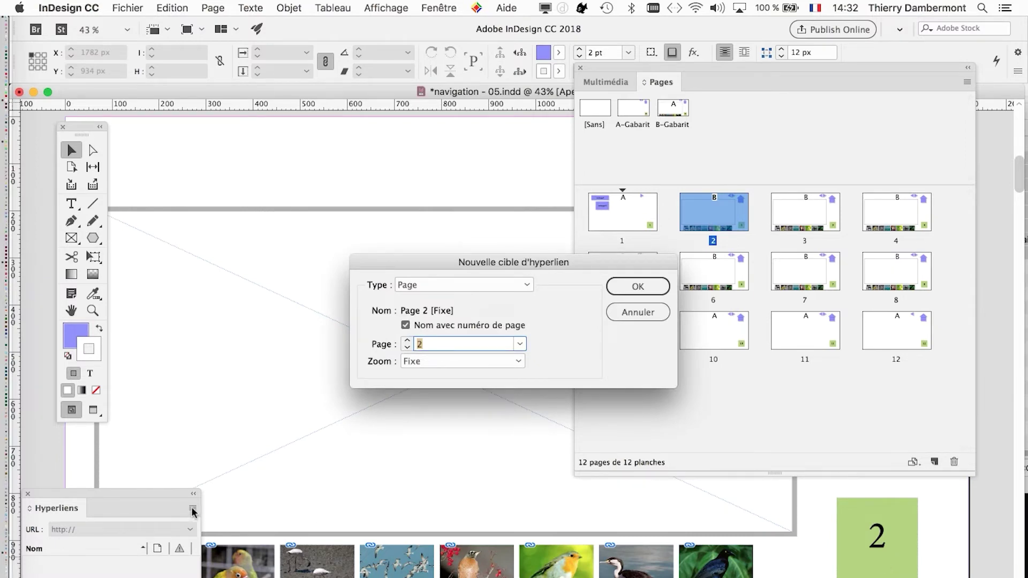
left_click(434, 327)
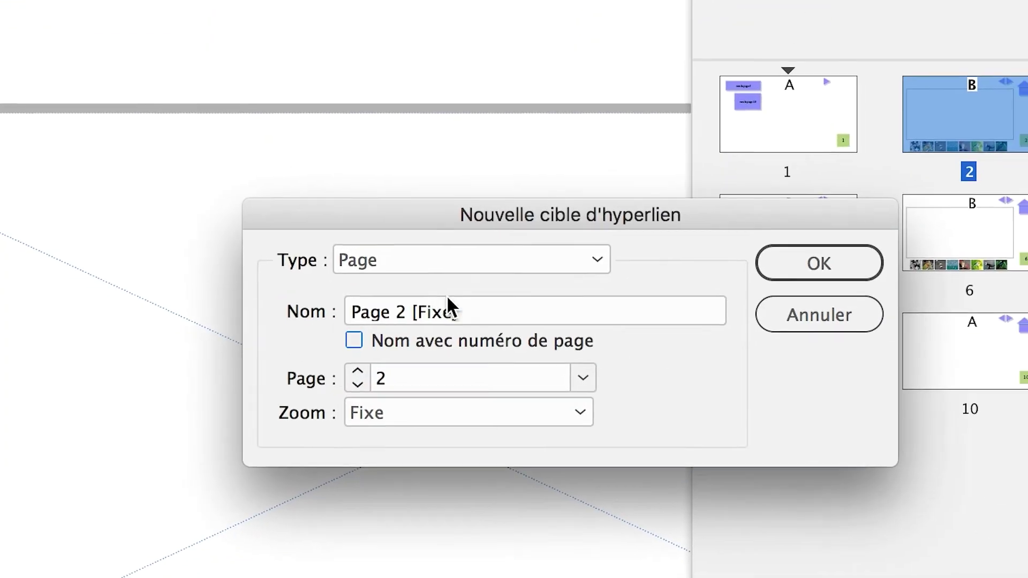
left_click_drag(448, 300, 328, 321)
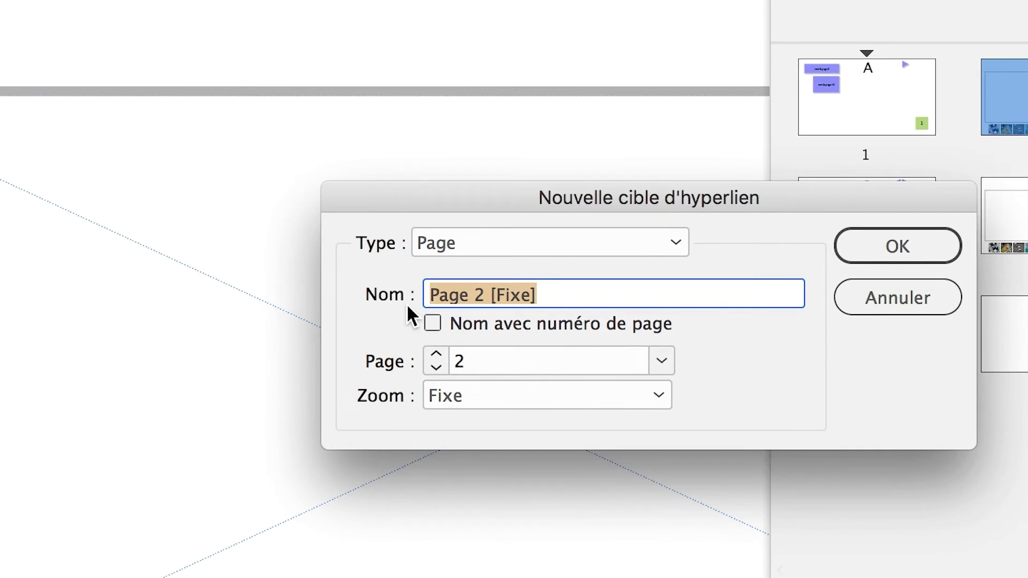
type("diapora")
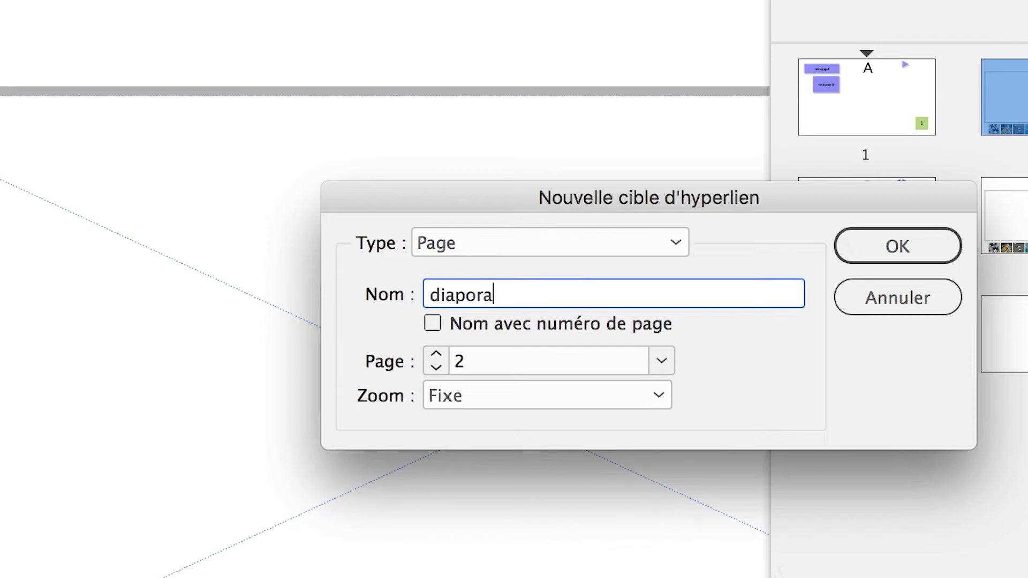
type("ma 1 sur page 2")
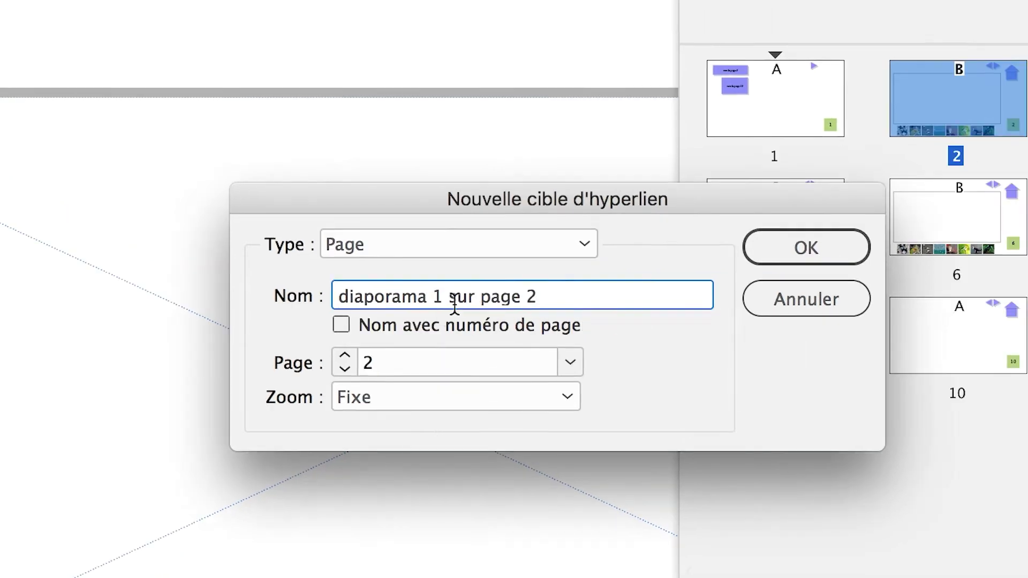
triple_click(629, 295)
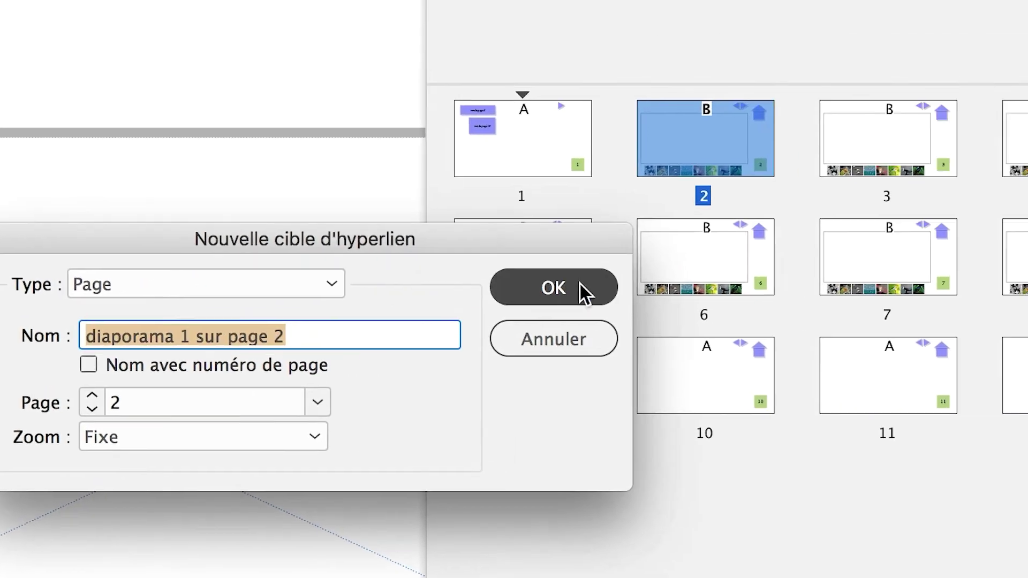
left_click(787, 266)
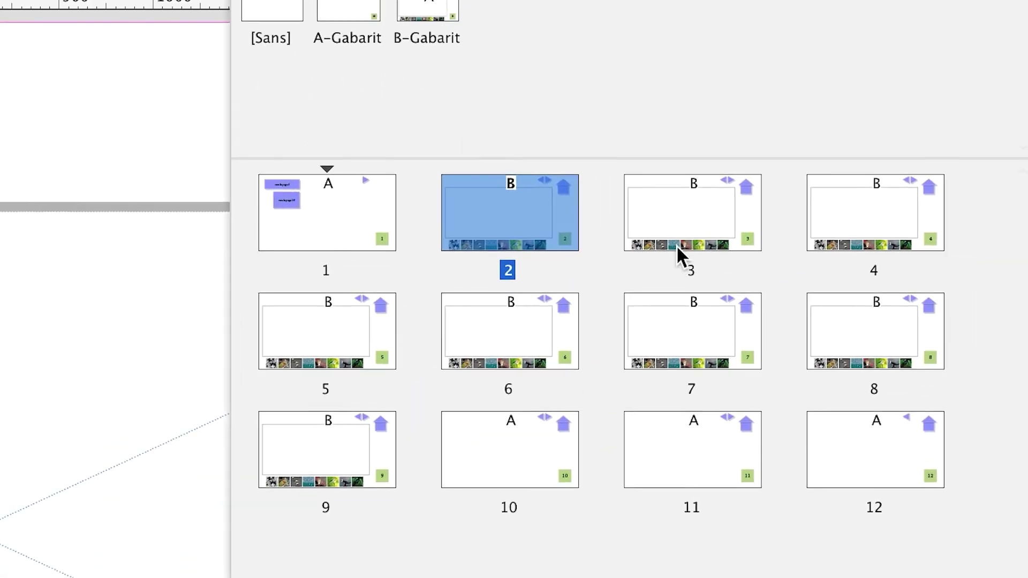
Go to page 3 and create its Page-type hyperlink destination named "diaporama 1 sur page 3" with fixed zoom
left_click(677, 236)
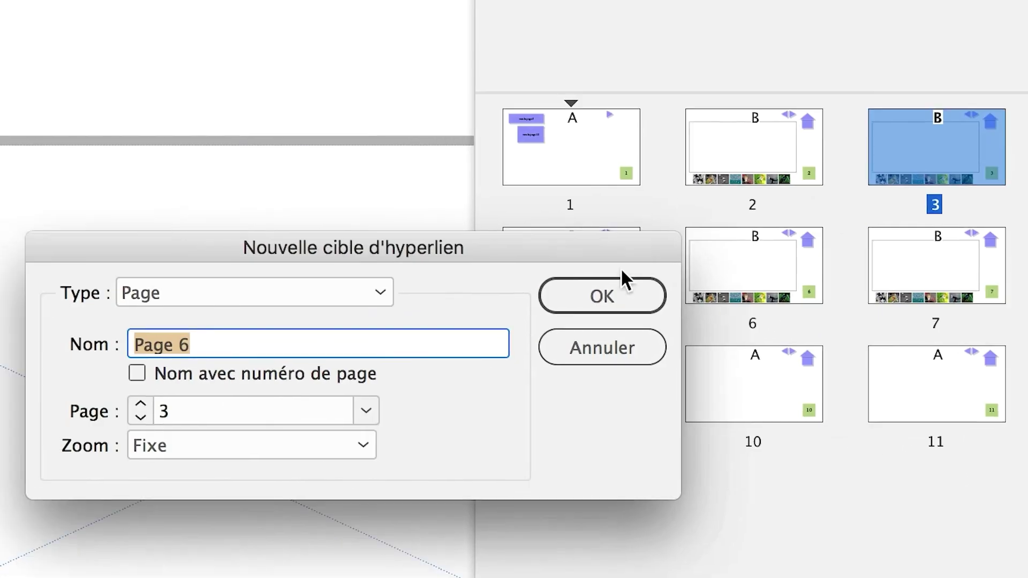
type("diaporama 1 sur page 2")
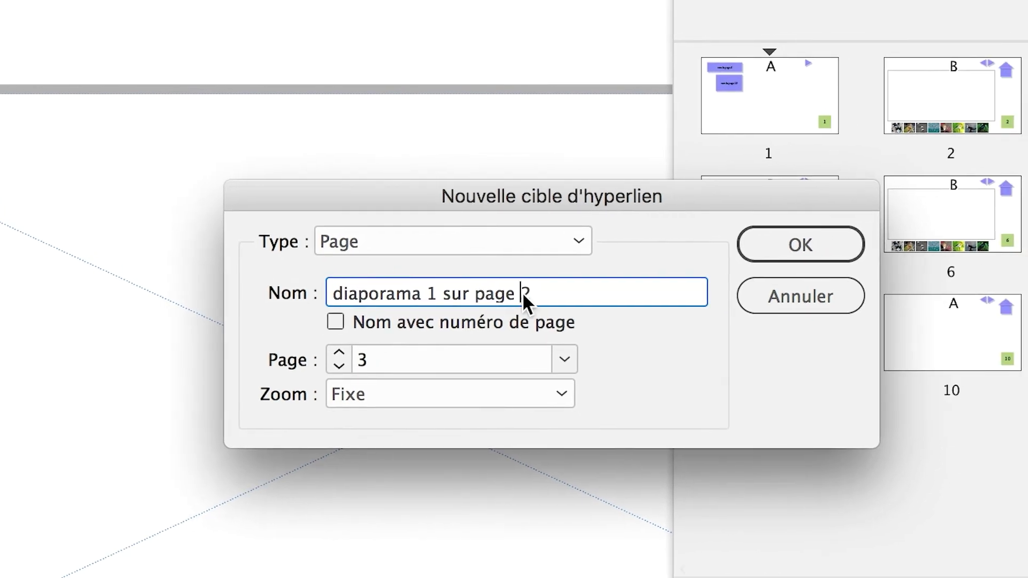
double_click(565, 291)
type("3")
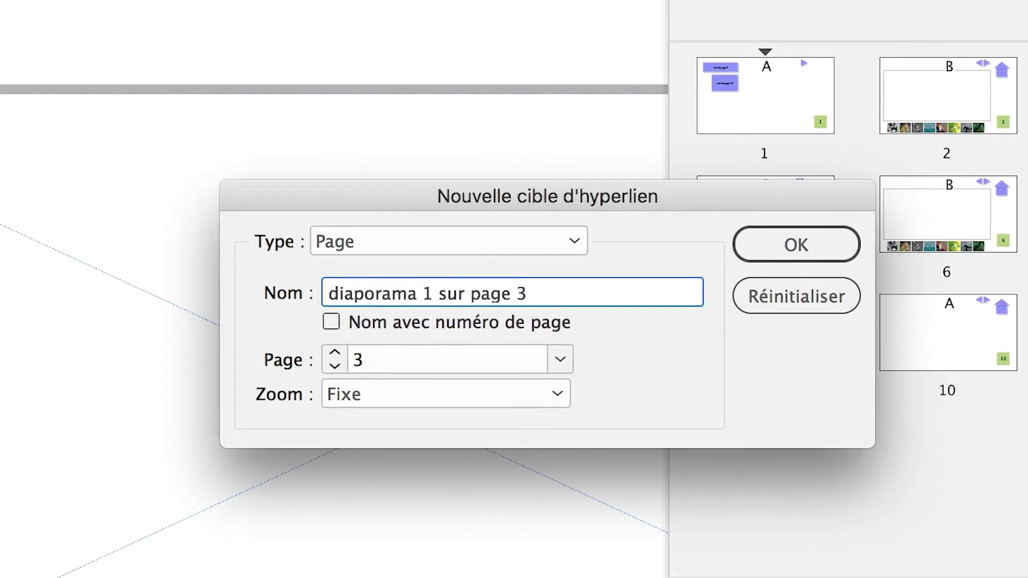
key("Return")
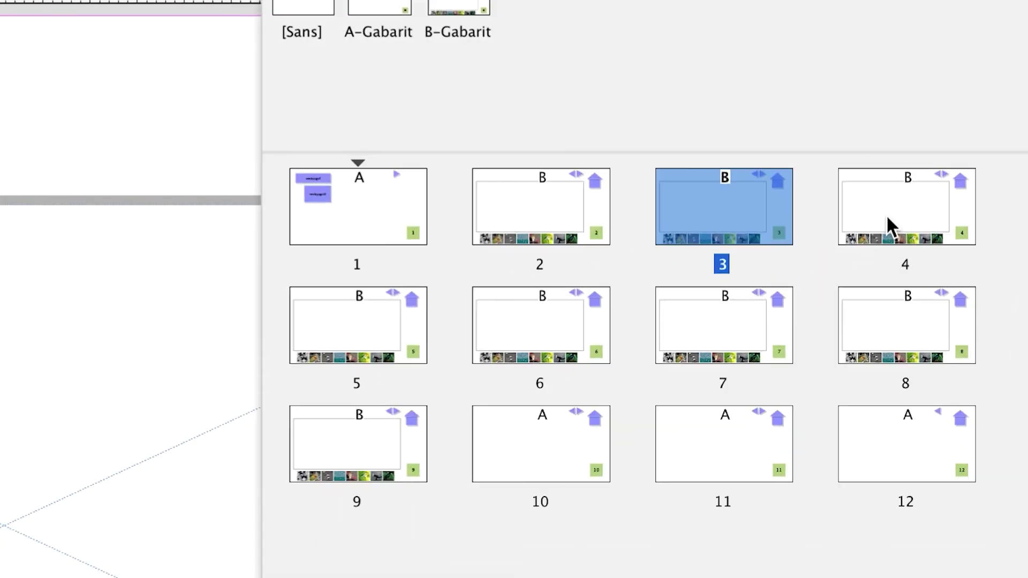
Go to page 4 and create its Page-type hyperlink destination named "diaporama 1 sur page 4" with fixed zoom
left_click(886, 215)
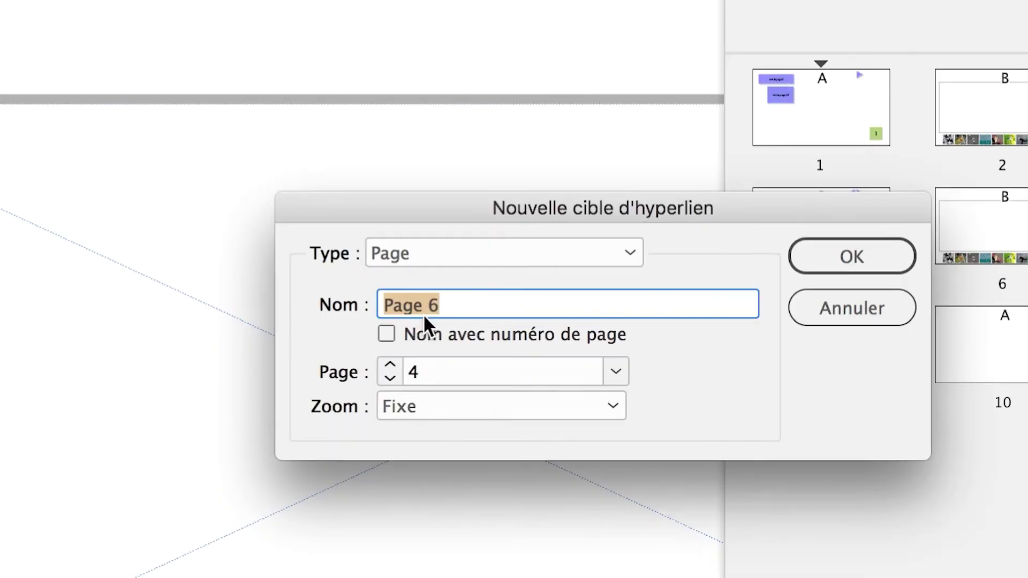
type("diaporama 1 sur page 2")
double_click(496, 310)
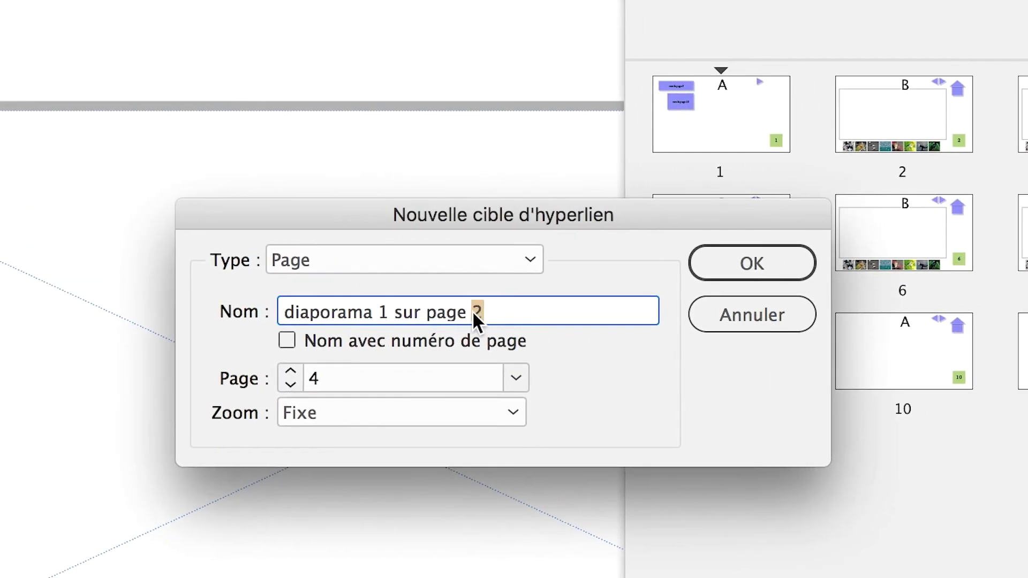
type("4")
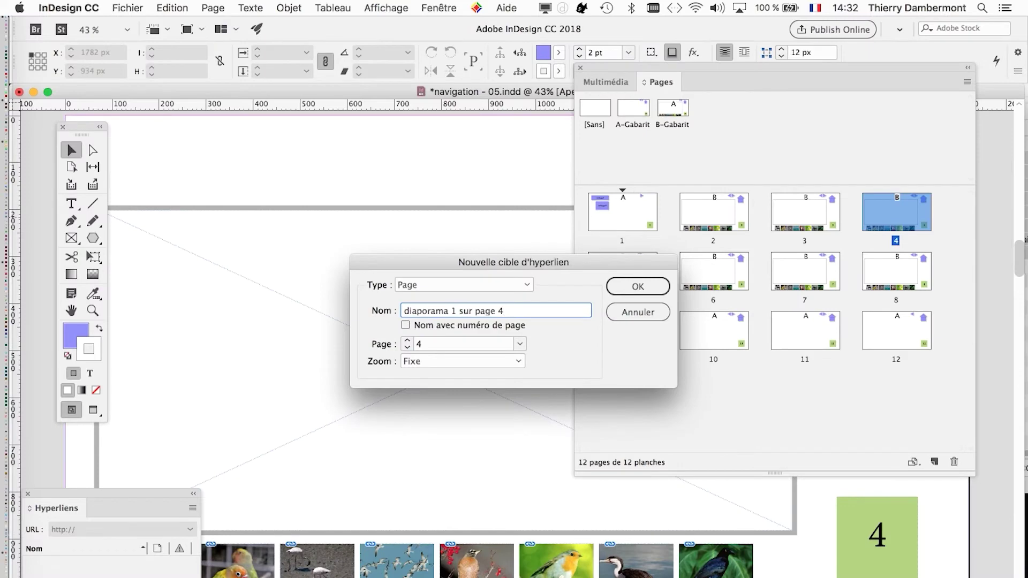
key("Return")
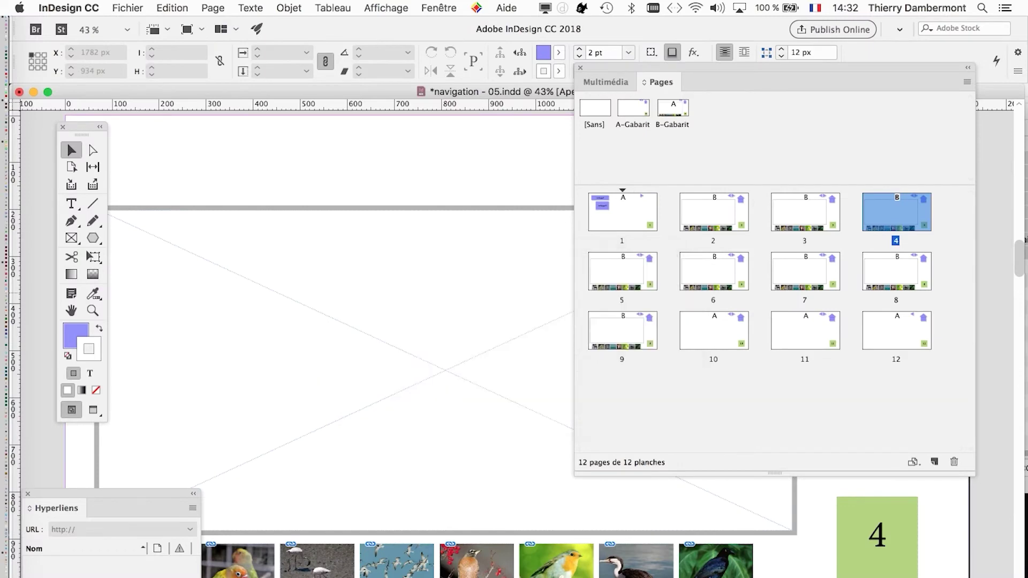
Go to page 5 and create its Page-type hyperlink destination named "diaporama 1 sur page 5" with fixed zoom
double_click(615, 279)
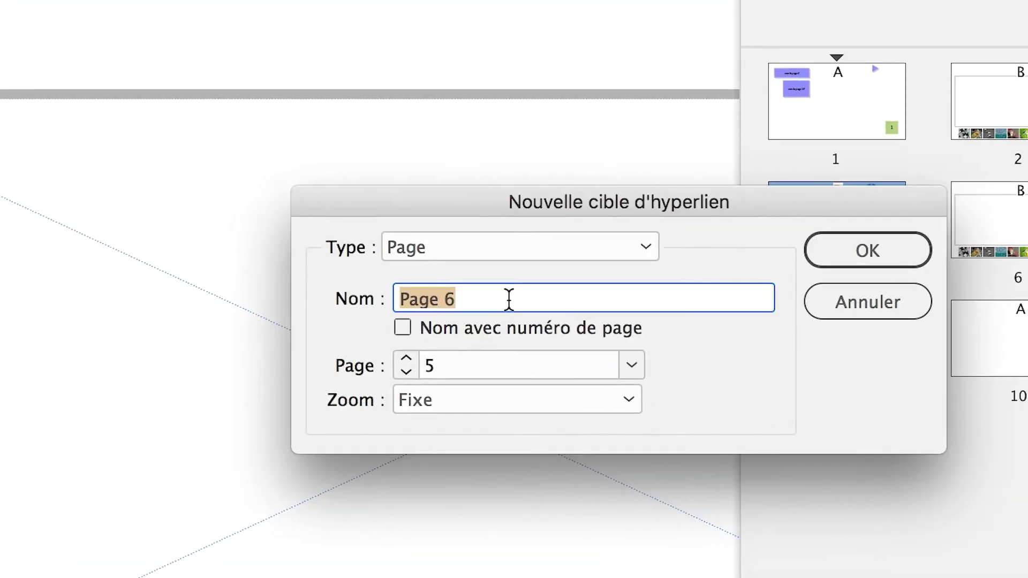
type("diaporama 1 sur page 2")
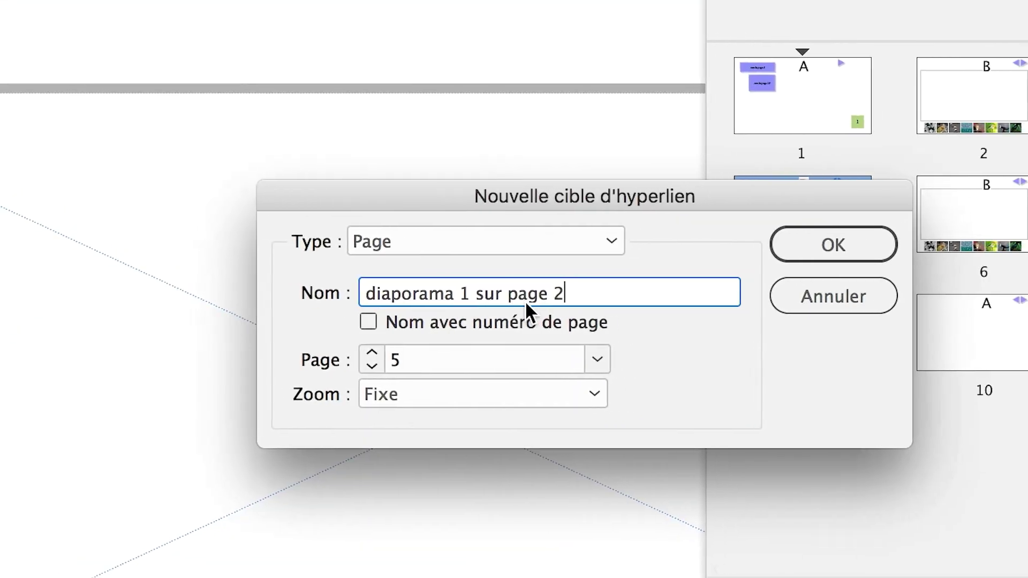
double_click(433, 332)
type("5")
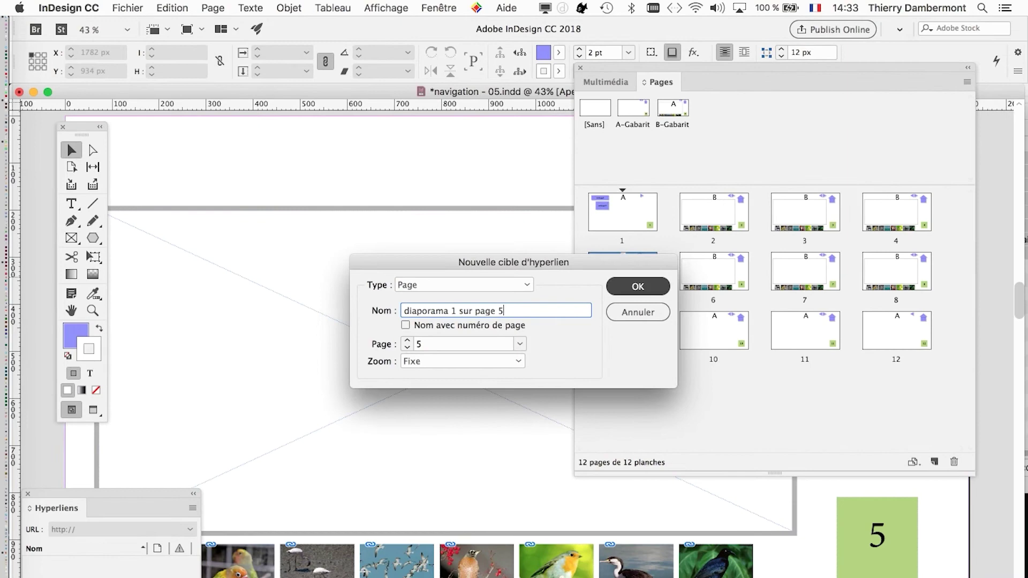
key("Return")
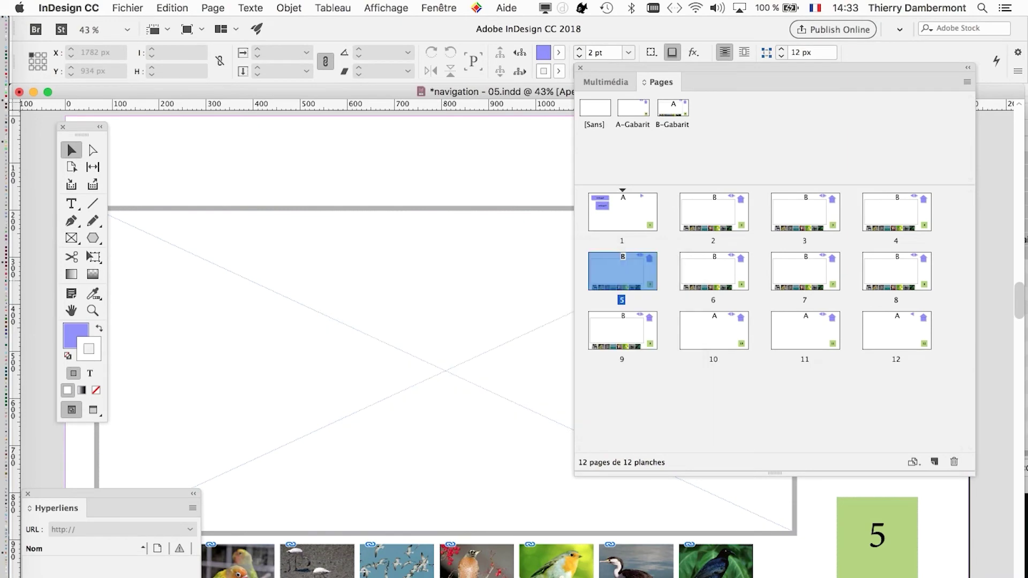
Go to page 6 and start a new Page-type hyperlink destination for it
double_click(714, 271)
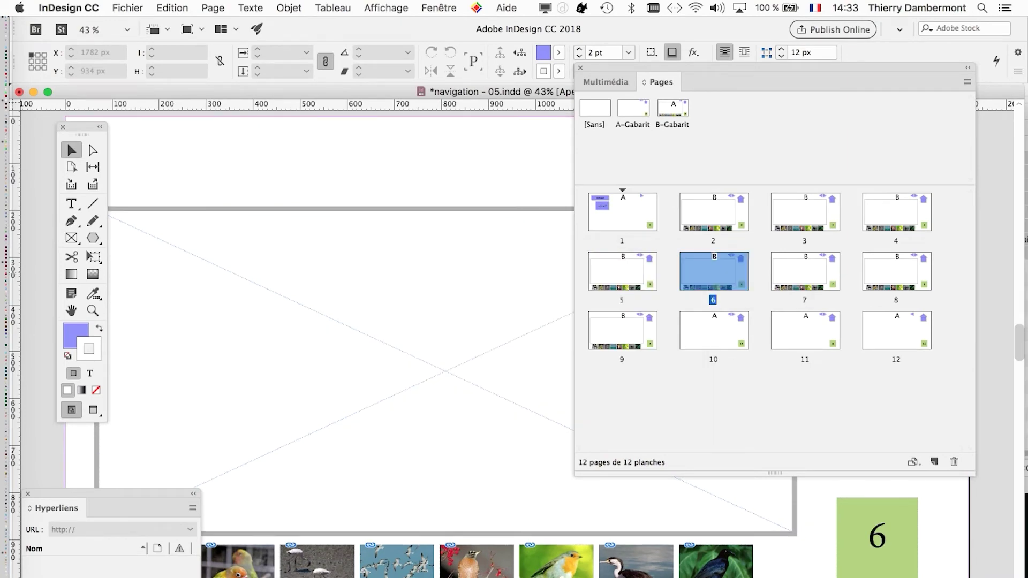
key("super+alt+shift+h")
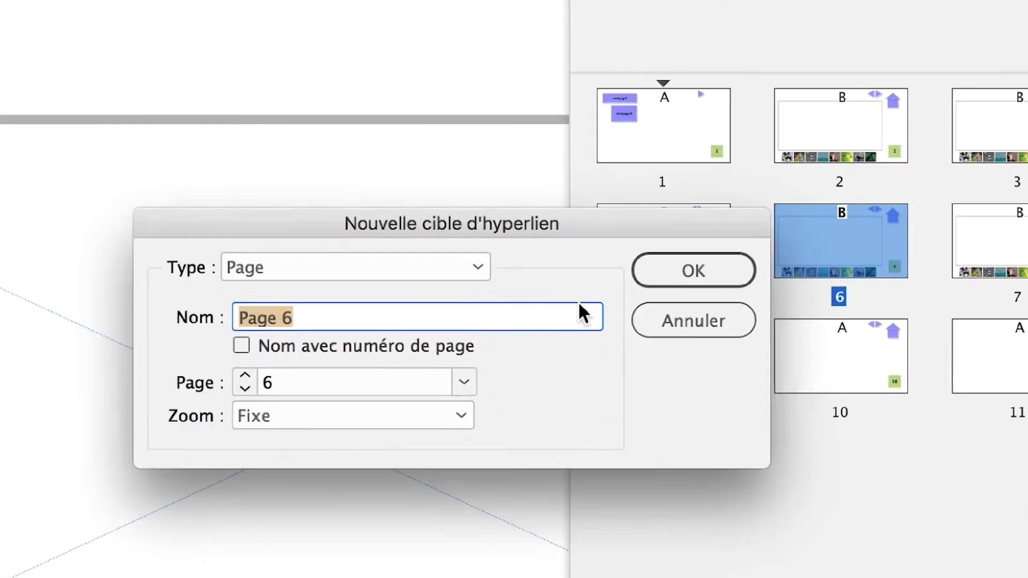
Name the new page 6 hyperlink destination "diaporama 1 sur page 6" and create it
type("diaporama 1 sur page 2")
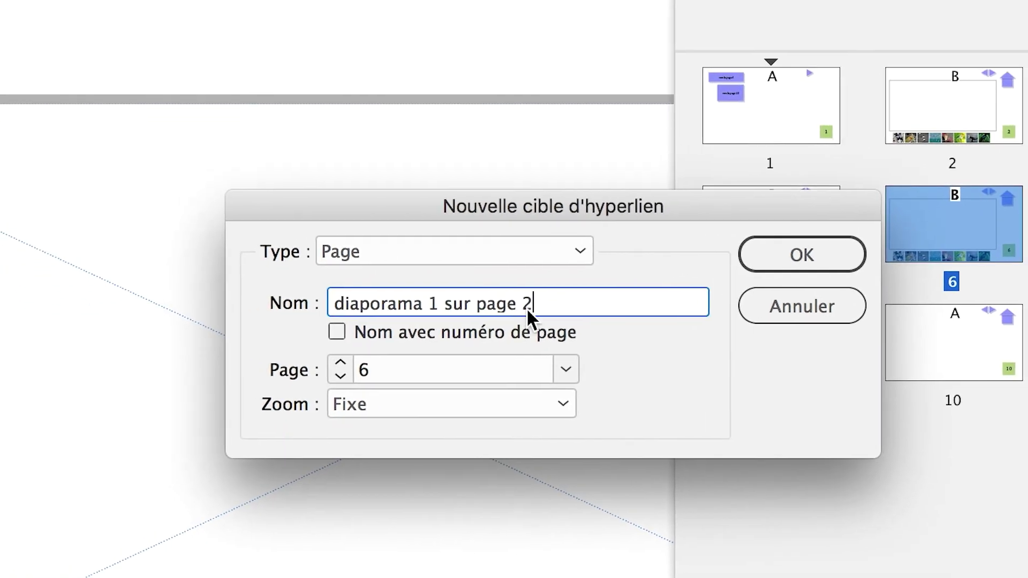
double_click(423, 319)
type("6")
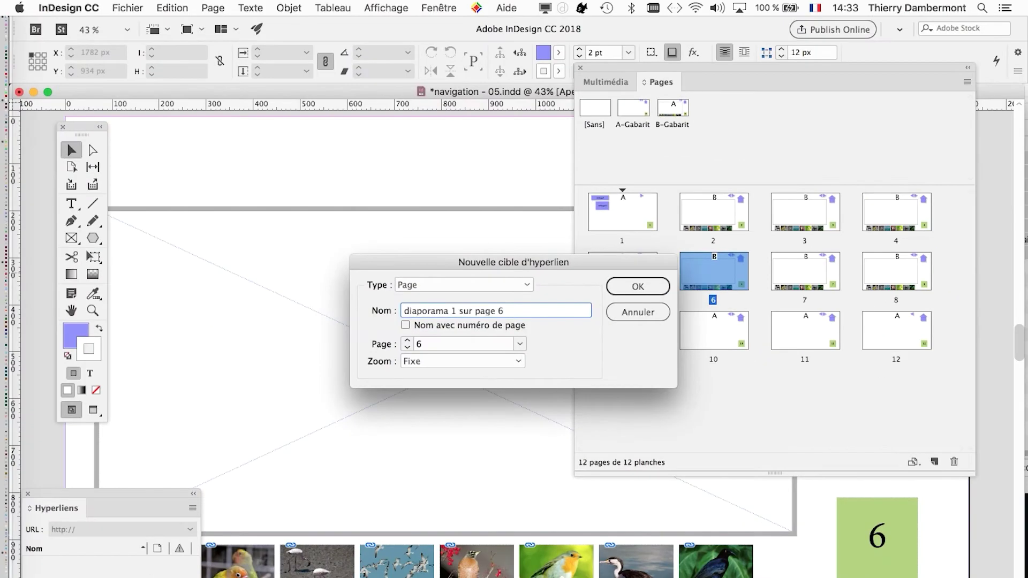
key("Return")
Create a hyperlink destination for page 7 named "diaporama 1 sur page 7"
double_click(798, 273)
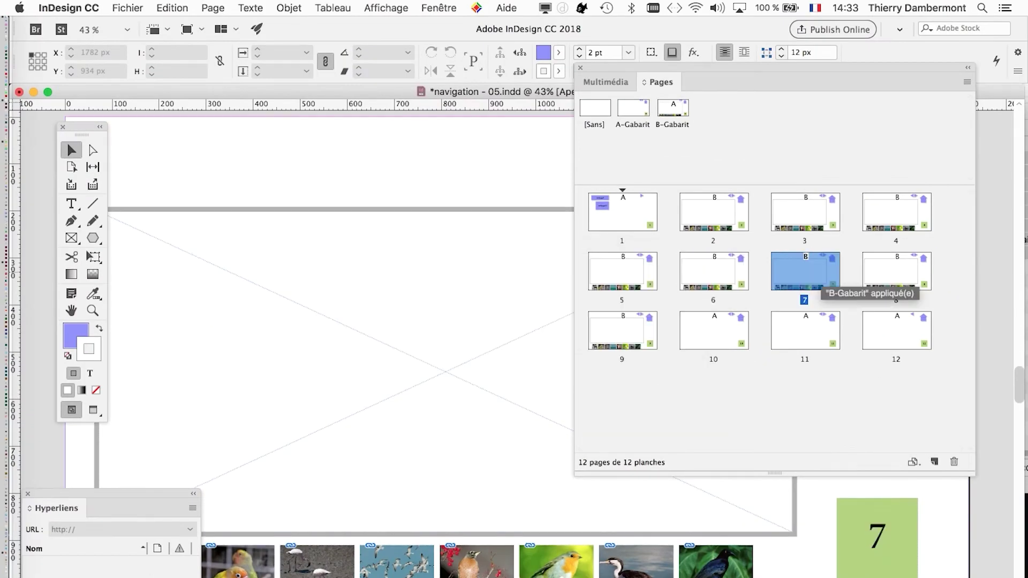
key("super+alt+shift+h")
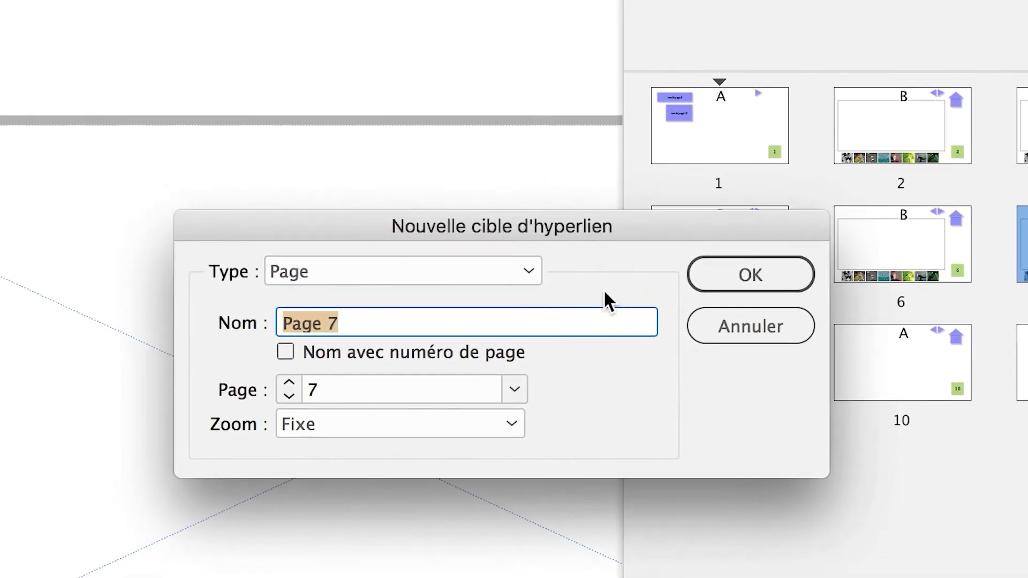
type("diaporama 1 sur page 2")
double_click(594, 306)
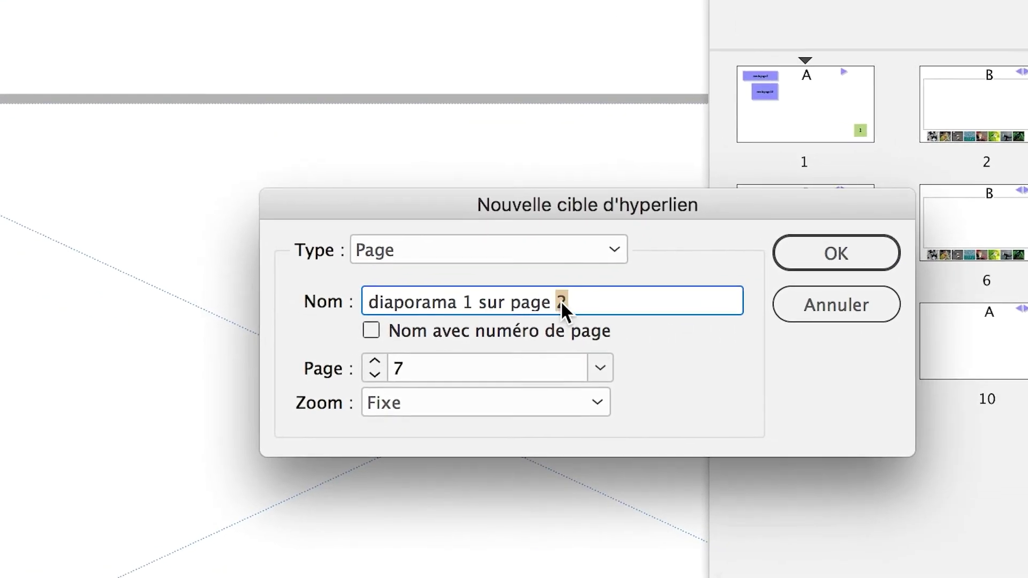
type("7")
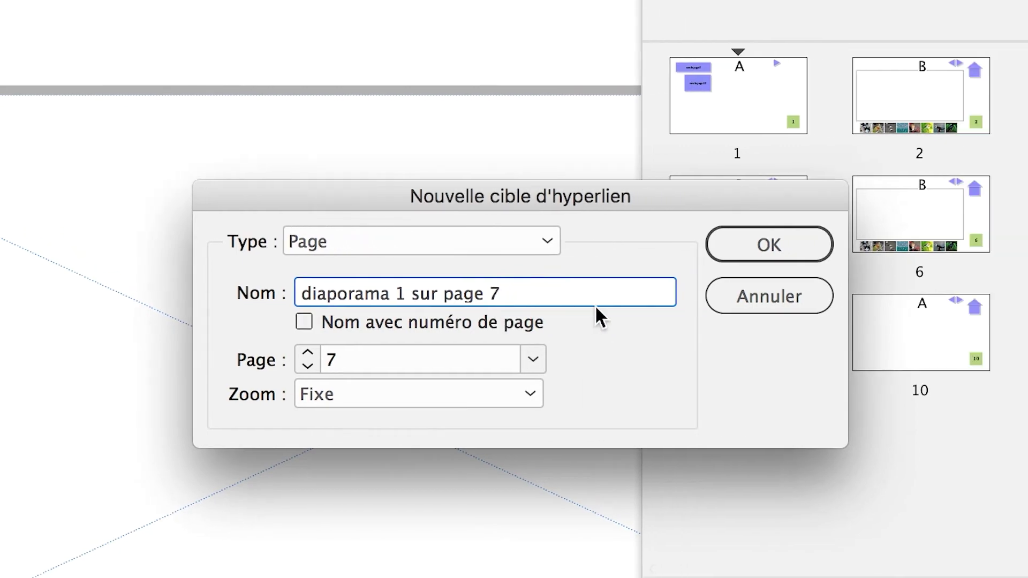
left_click(839, 245)
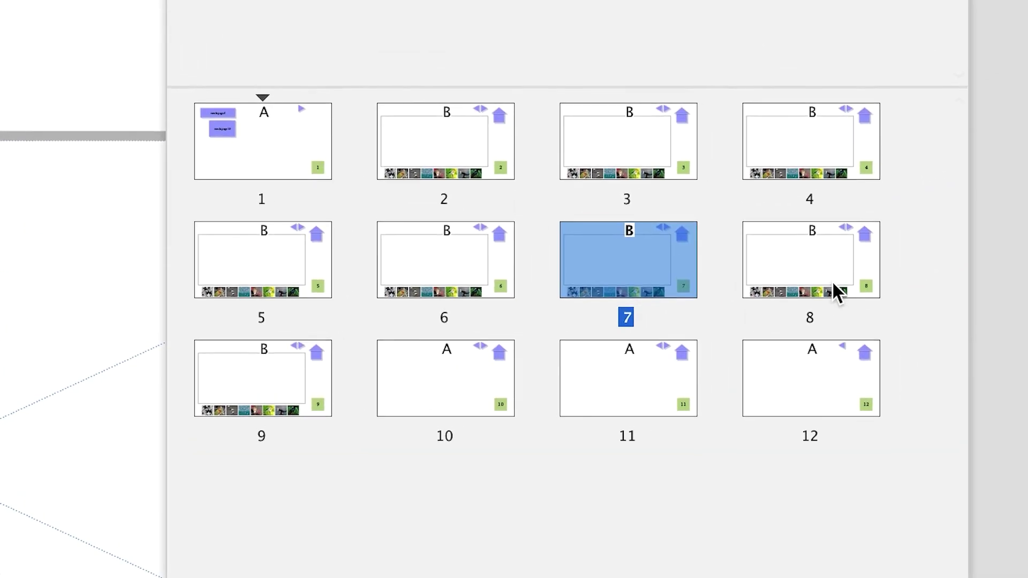
Create a hyperlink destination for page 8 named "diaporama 1 sur page 8"
left_click(833, 282)
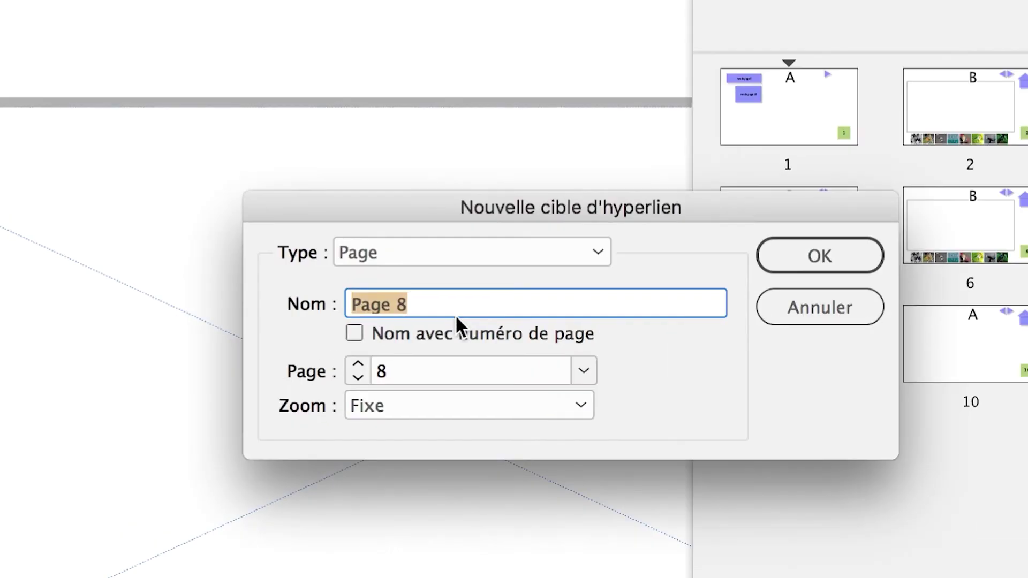
type("diaporama 1 sur page 2")
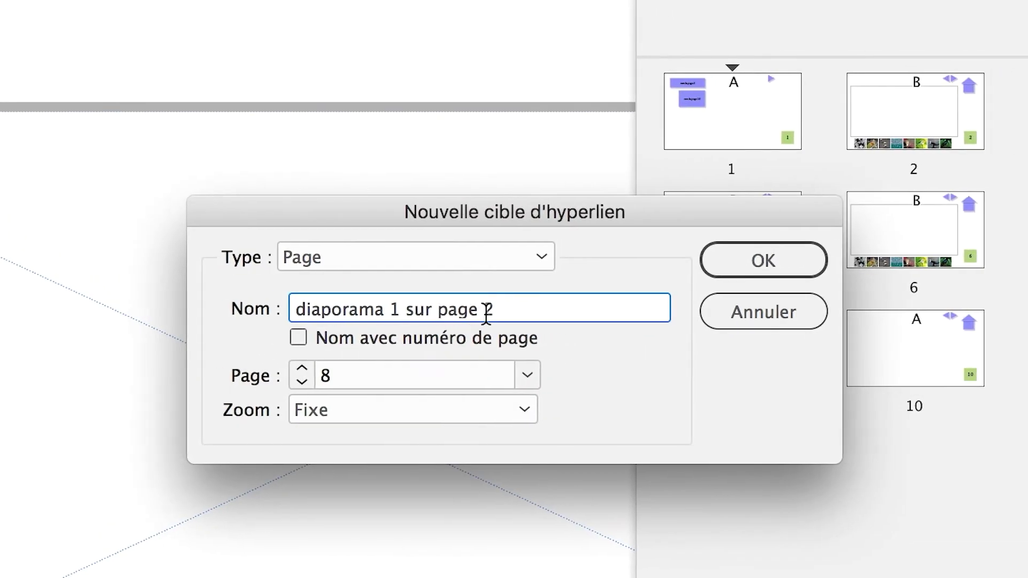
double_click(486, 310)
type("8")
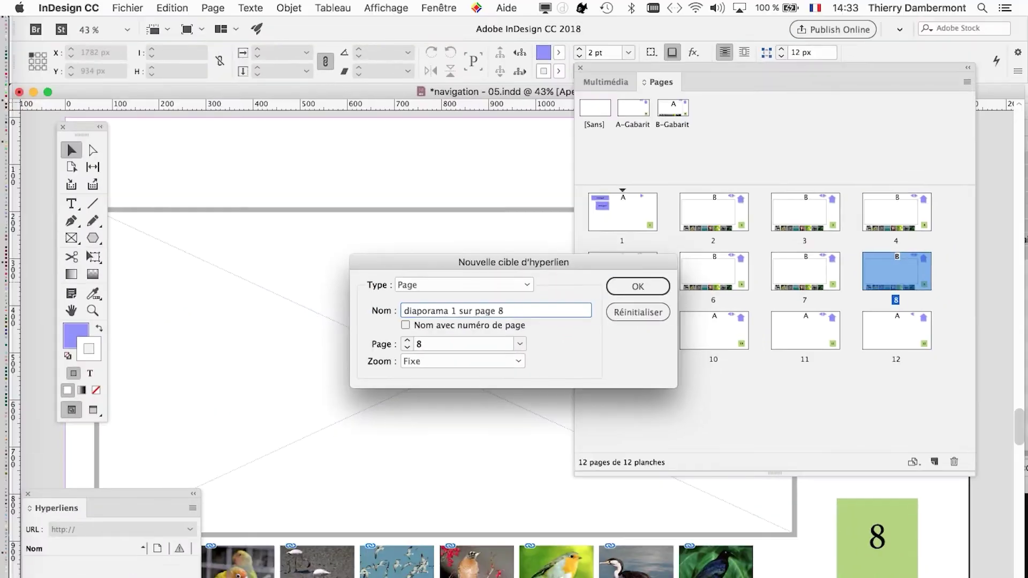
key("Return")
Create a hyperlink destination for page 9 named "diaporama 1 sur page 9"
double_click(622, 330)
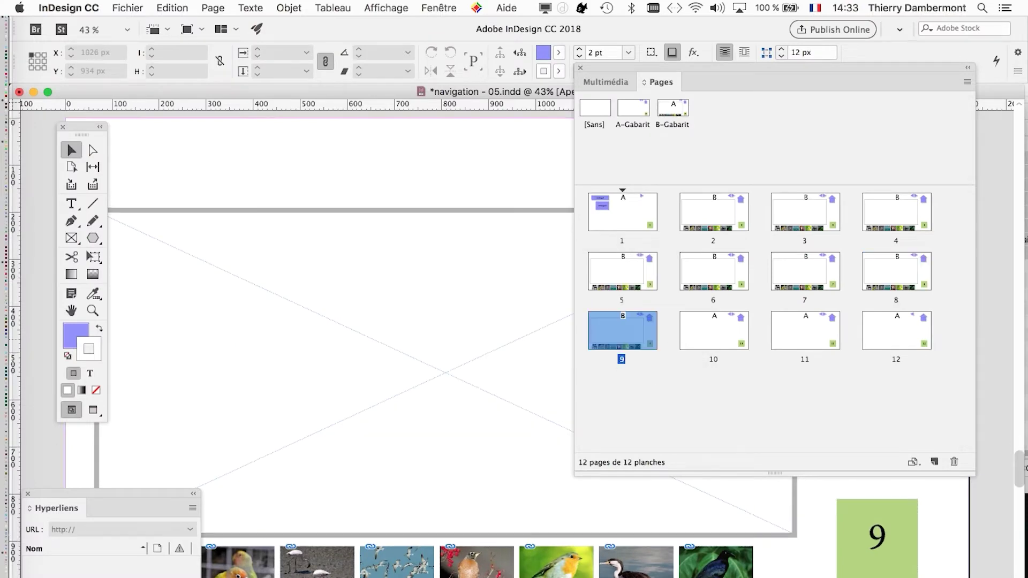
key("super+alt+shift+h")
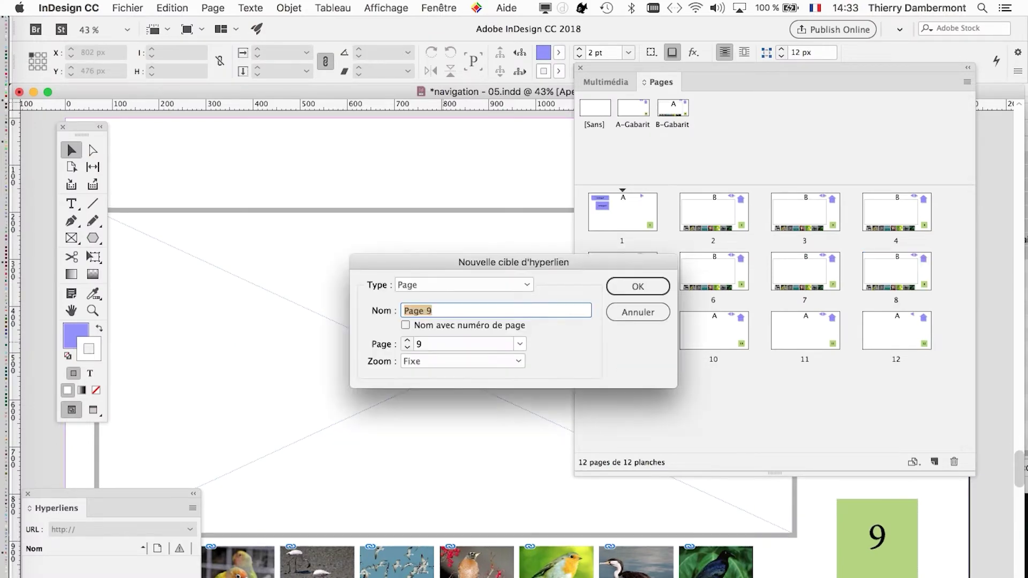
type("diaporama 1 sur page 9")
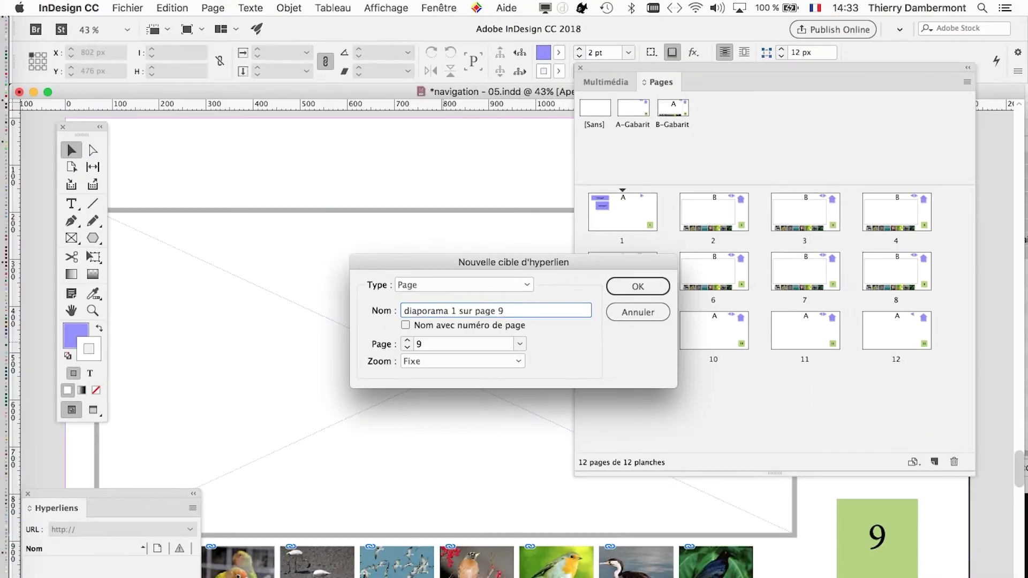
key("Return")
Save the document as a new version named "navigation - 06.indd" in the same folder
left_click(128, 7)
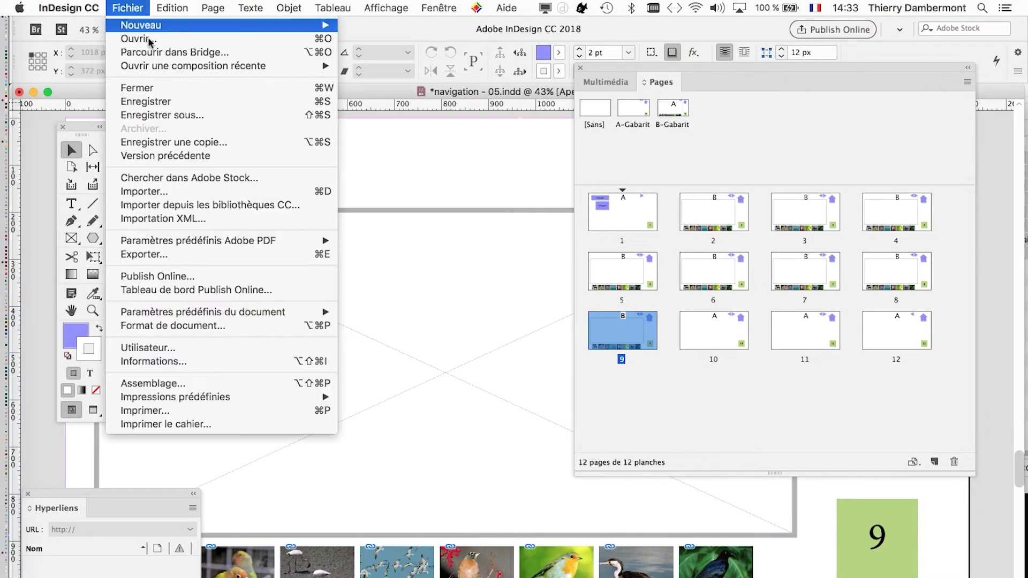
left_click(155, 110)
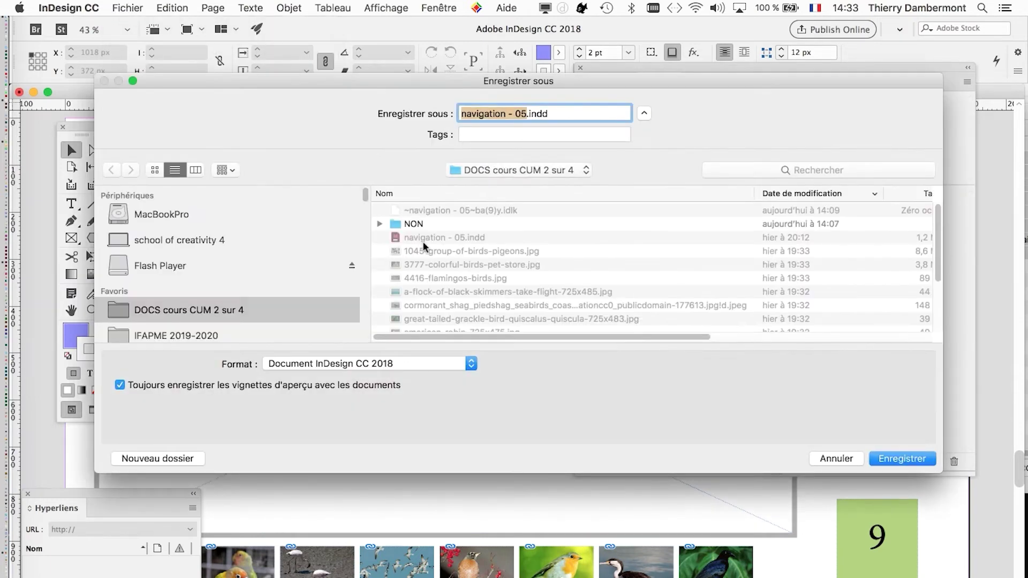
left_click(523, 114)
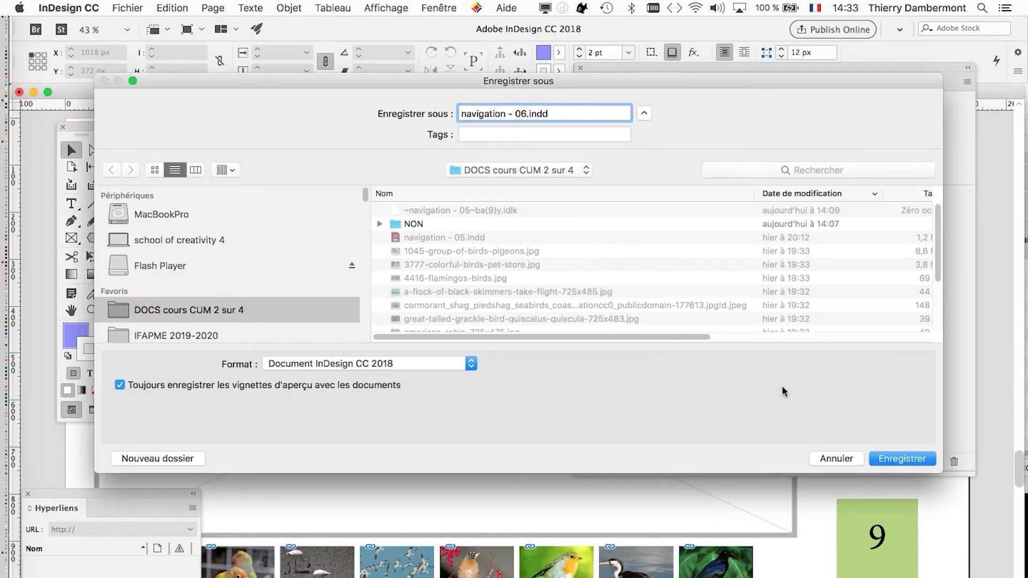
left_click(903, 458)
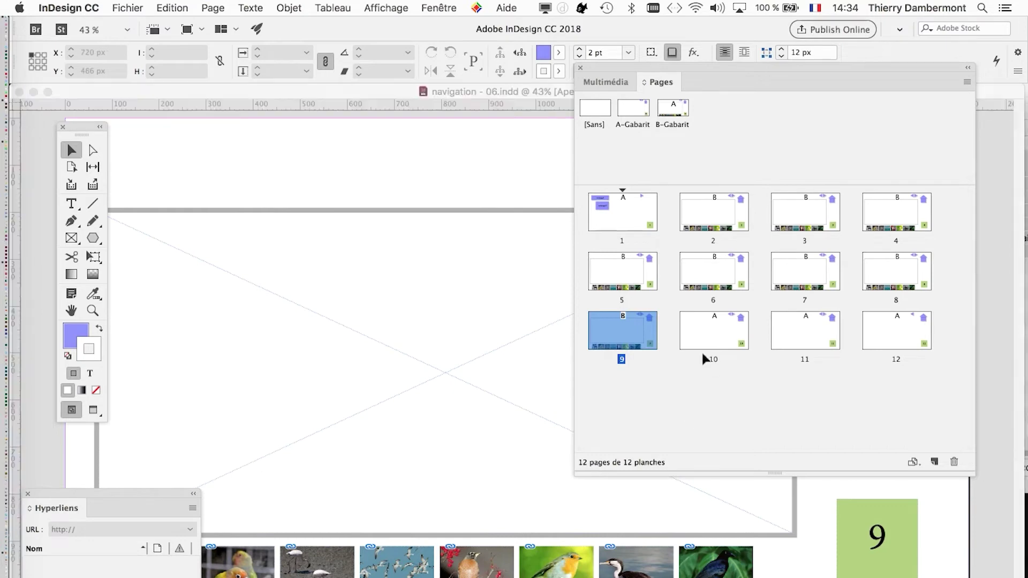
Open the B-Gabarit master page and clear the workspace around its layout and bird thumbnails
left_click(680, 110)
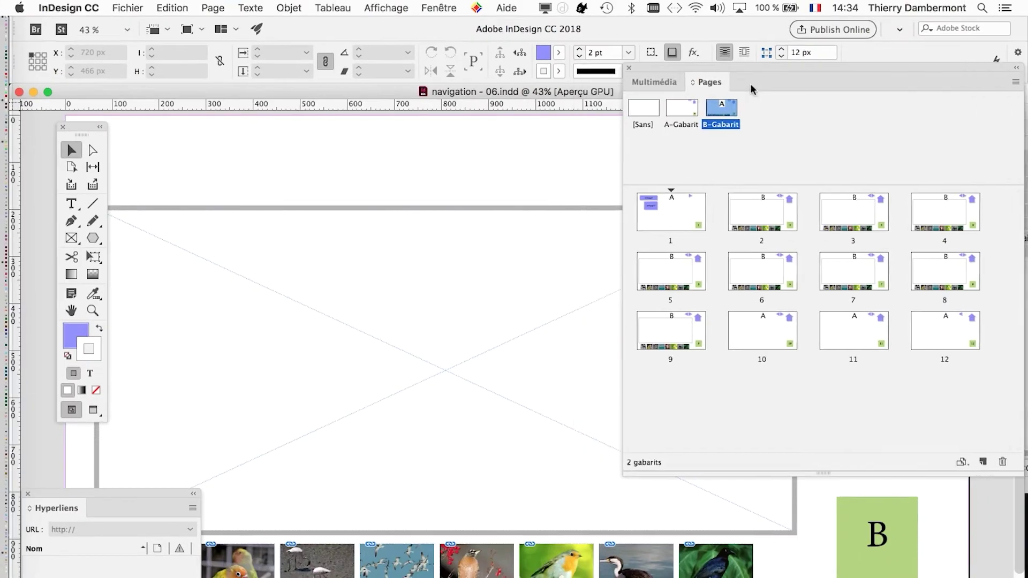
left_click_drag(751, 89, 898, 121)
left_click_drag(168, 493, 77, 483)
key("super+minus")
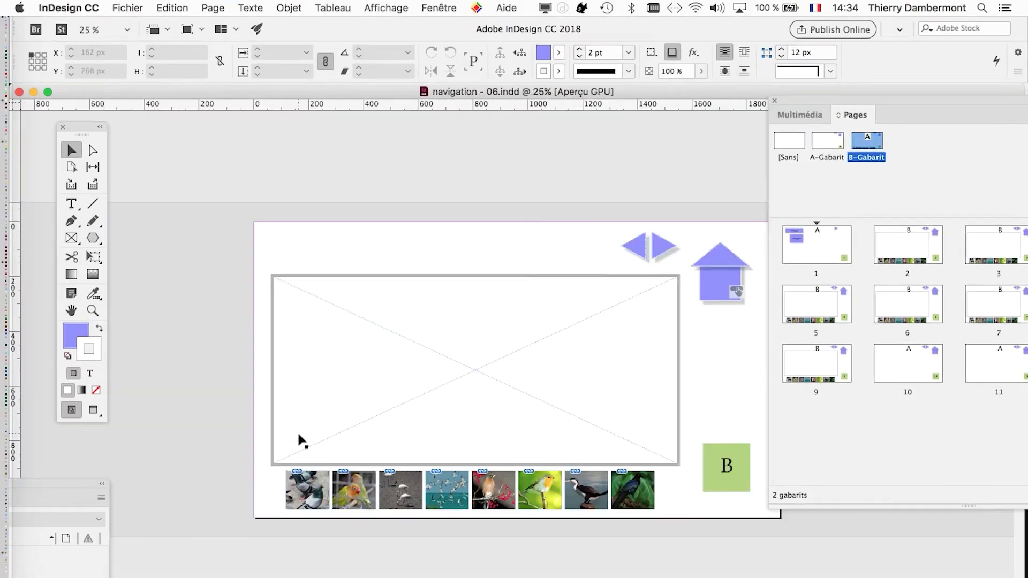
Convert all the bird thumbnails along the bottom of the B-Gabarit master page into buttons
left_click(548, 507)
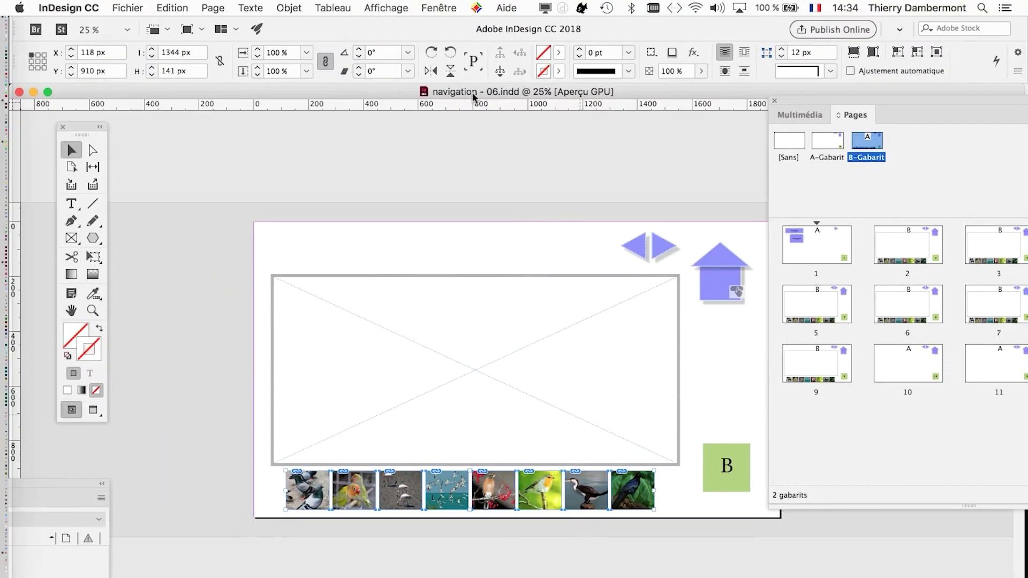
left_click(441, 7)
mouse_move(480, 266)
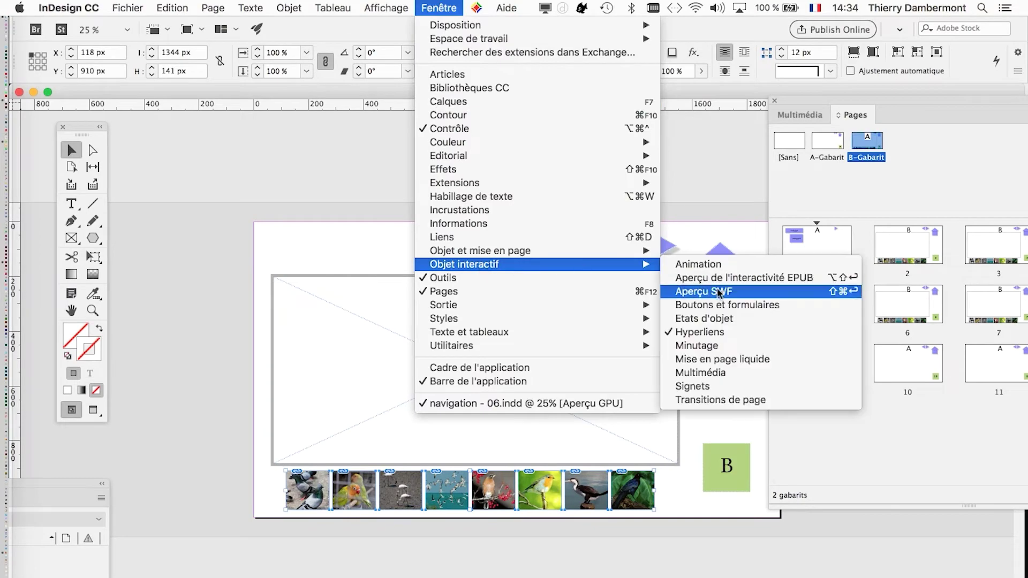
left_click(723, 305)
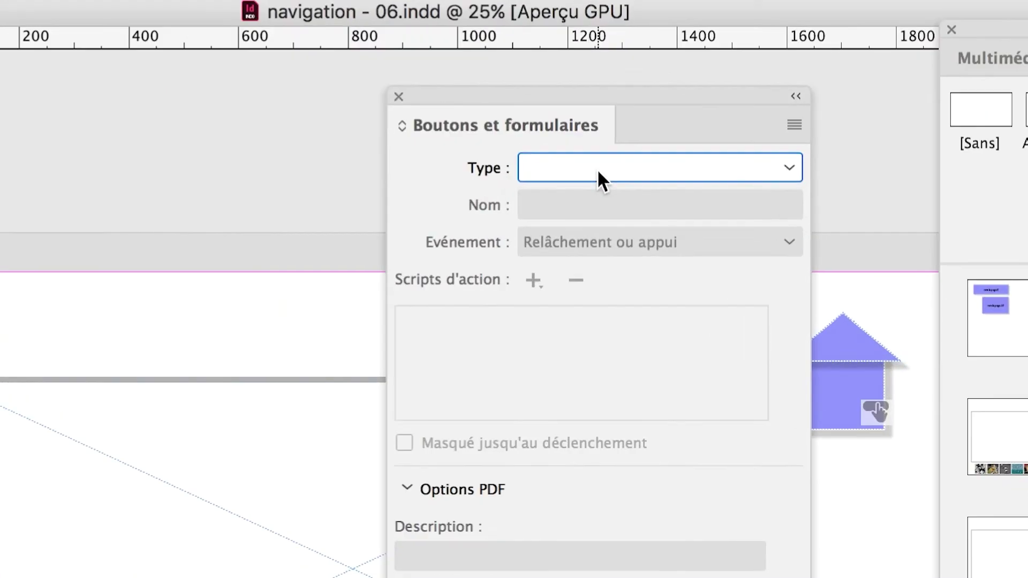
left_click(596, 169)
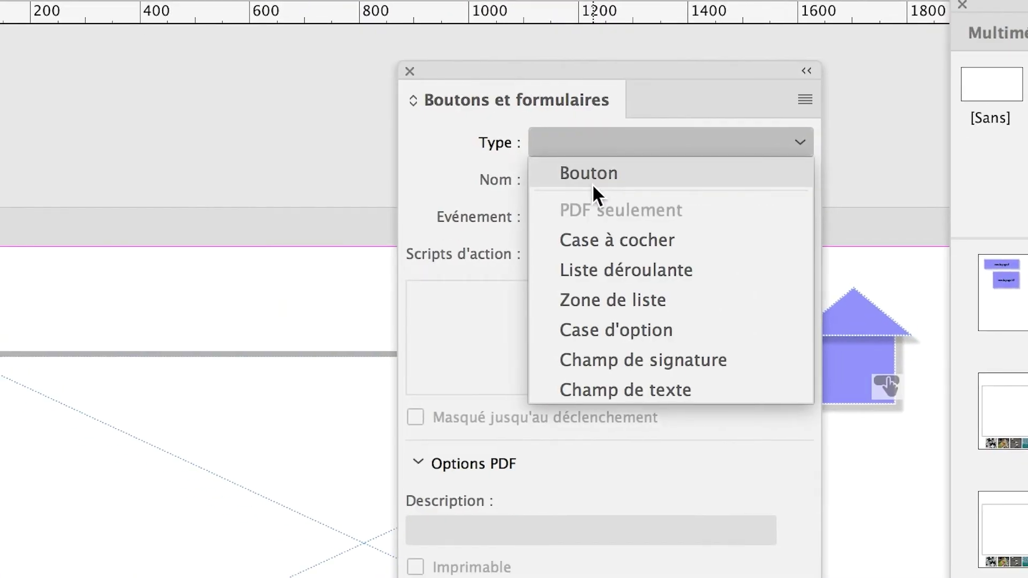
left_click(592, 183)
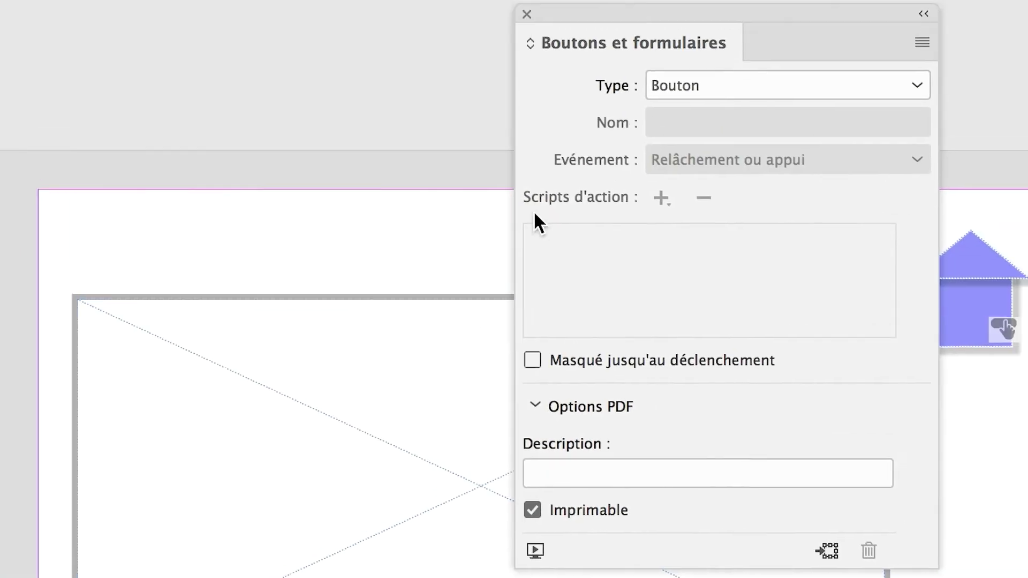
Give the pigeon thumbnail button an "Accéder à la cible" action with the destination "diaporama 1 sur page 2"
scroll(506, 89, "down", 10)
scroll(506, 89, "left", 5)
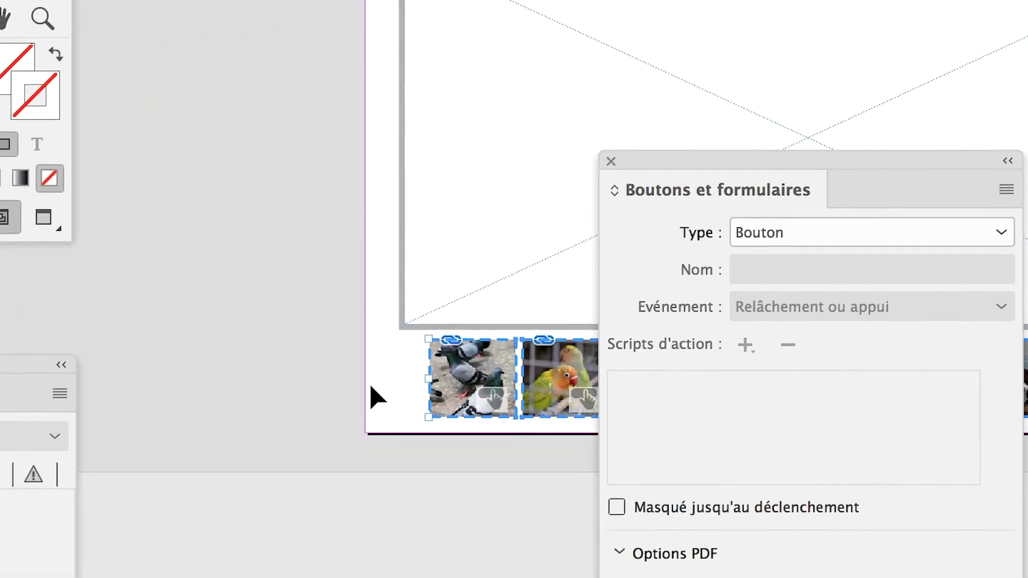
left_click(452, 404)
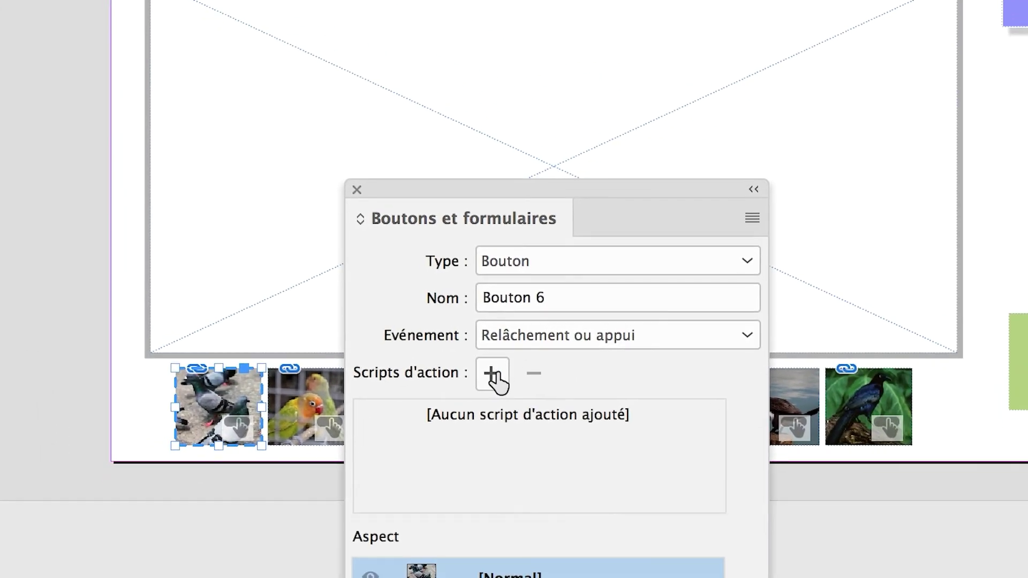
left_click(493, 373)
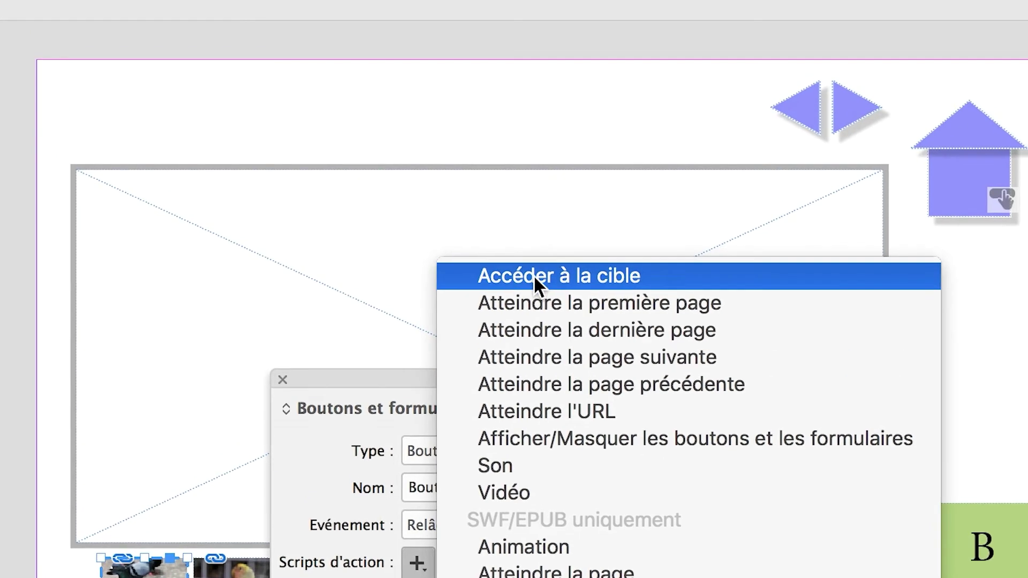
left_click(602, 85)
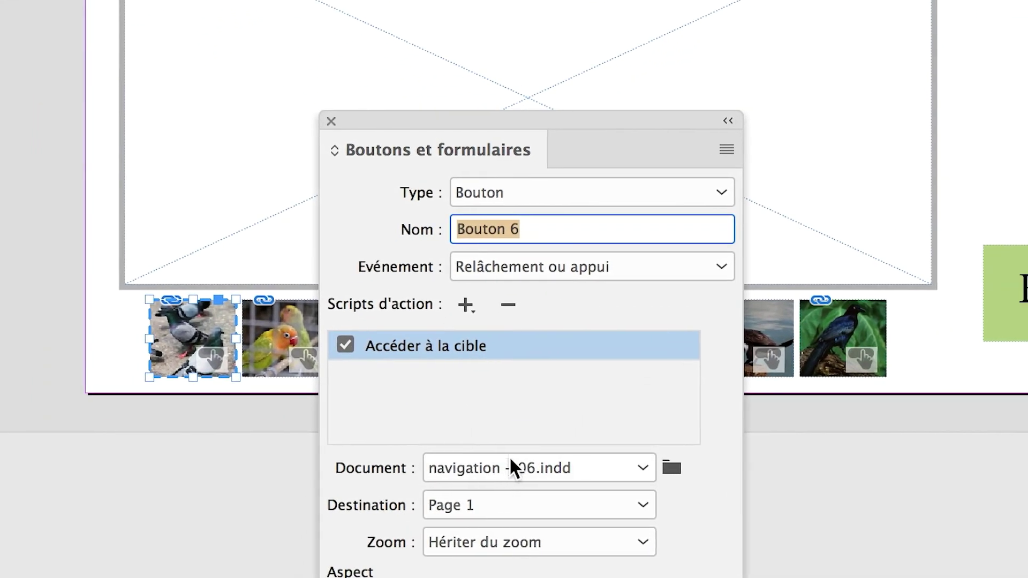
left_click(502, 506)
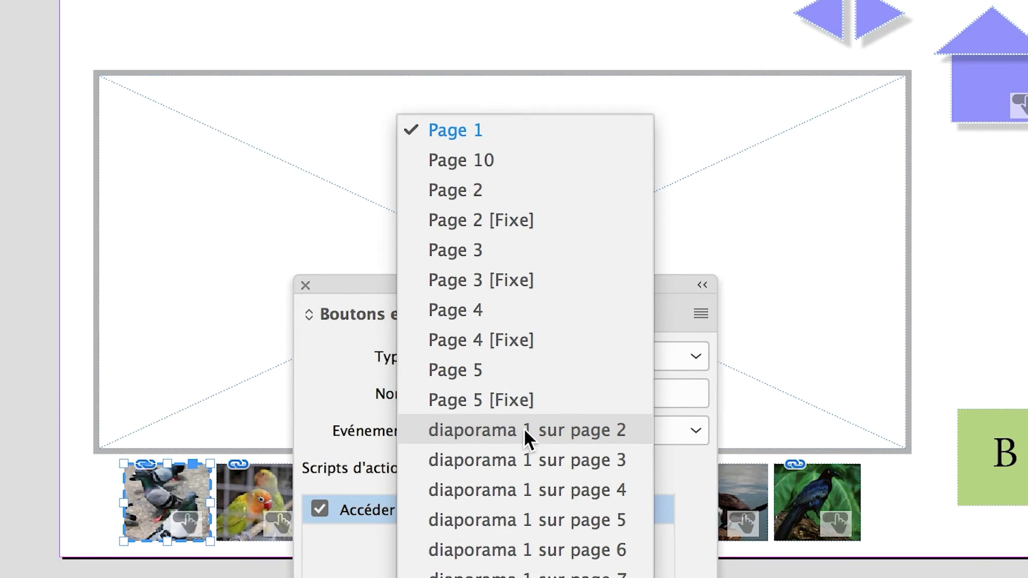
left_click(523, 427)
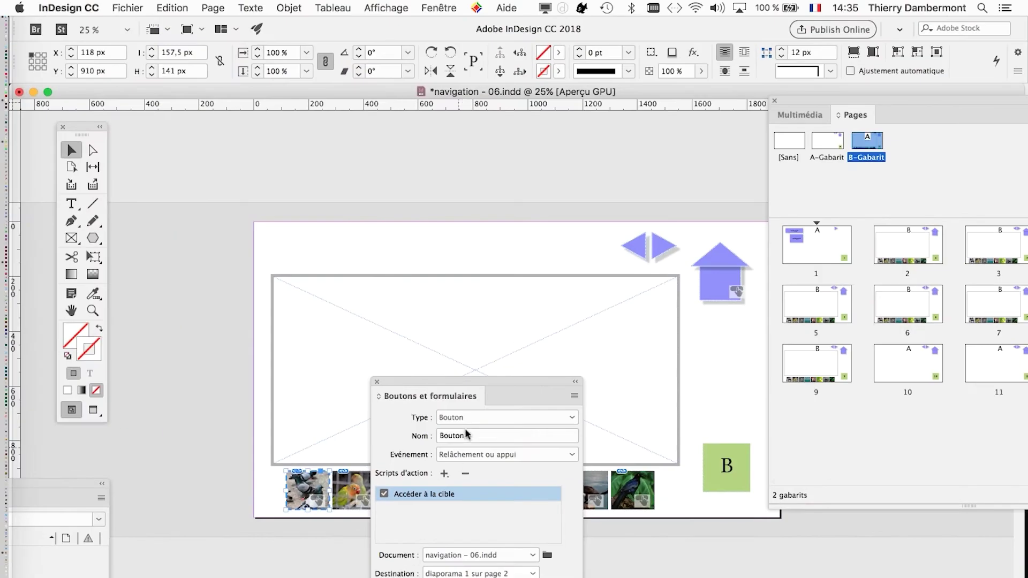
Give the second thumbnail button, the lovebirds, an "Accéder à la cible" action with the destination "diaporama 1 sur page 3"
left_click_drag(495, 386, 606, 173)
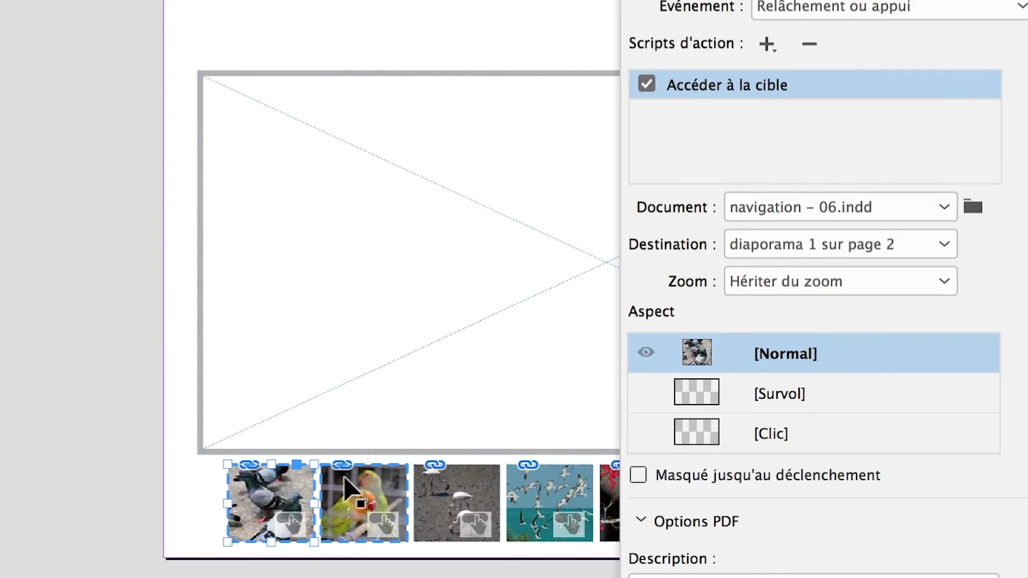
left_click(351, 490)
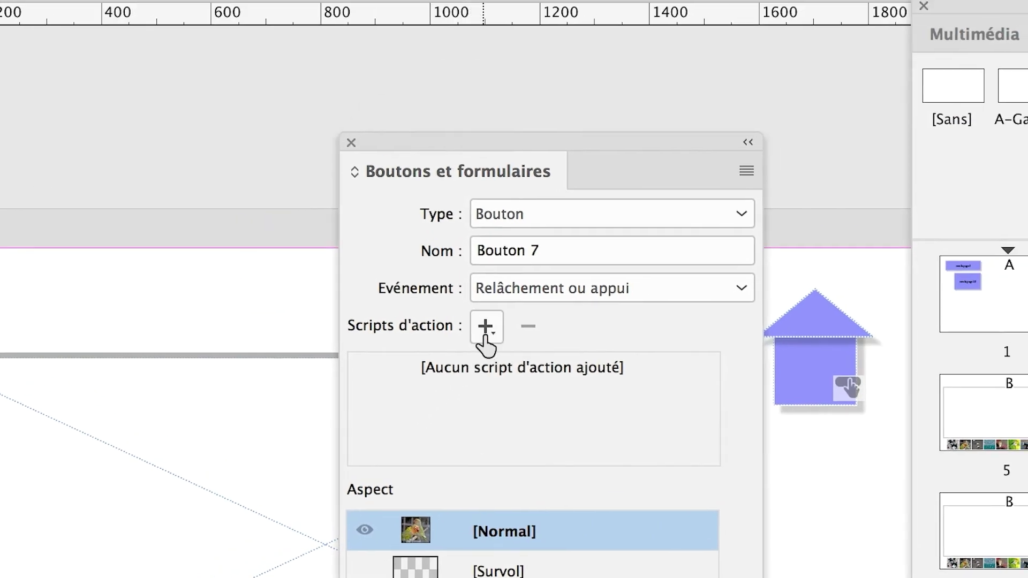
left_click(767, 44)
left_click(498, 334)
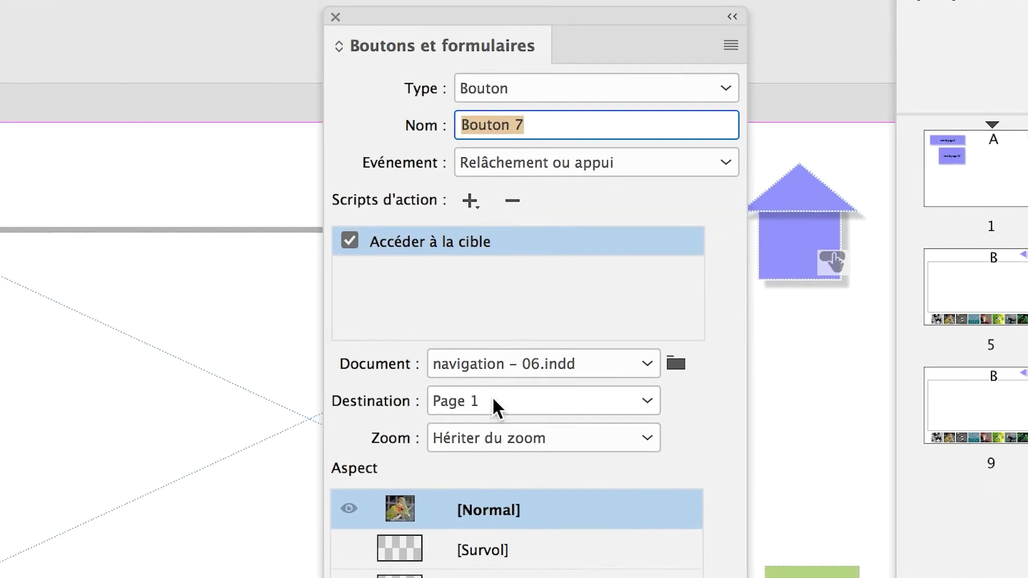
left_click(492, 400)
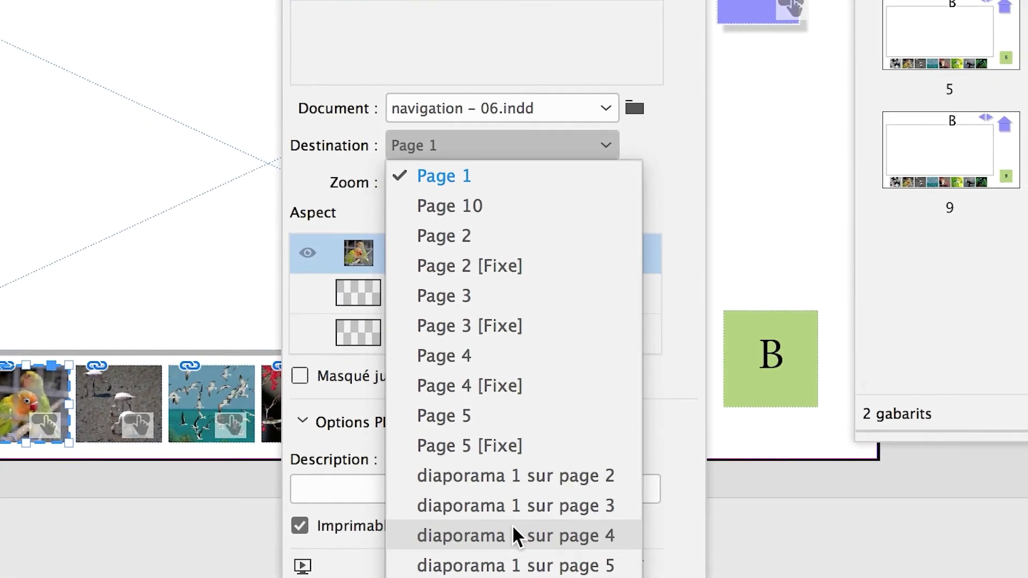
left_click(513, 520)
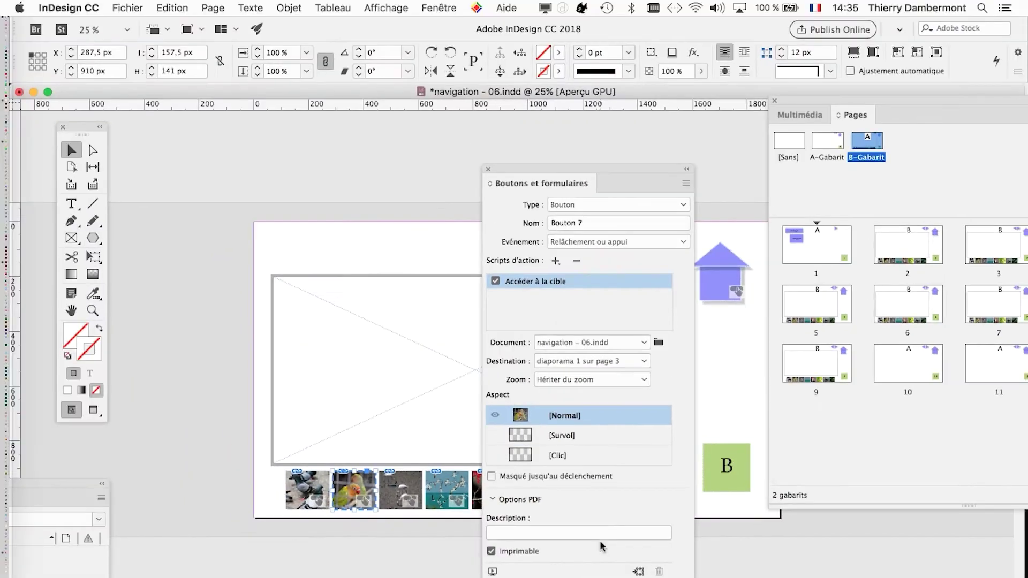
Give the third thumbnail button an "Accéder à la cible" action with the destination "diaporama 1 sur page 4"
left_click(406, 490)
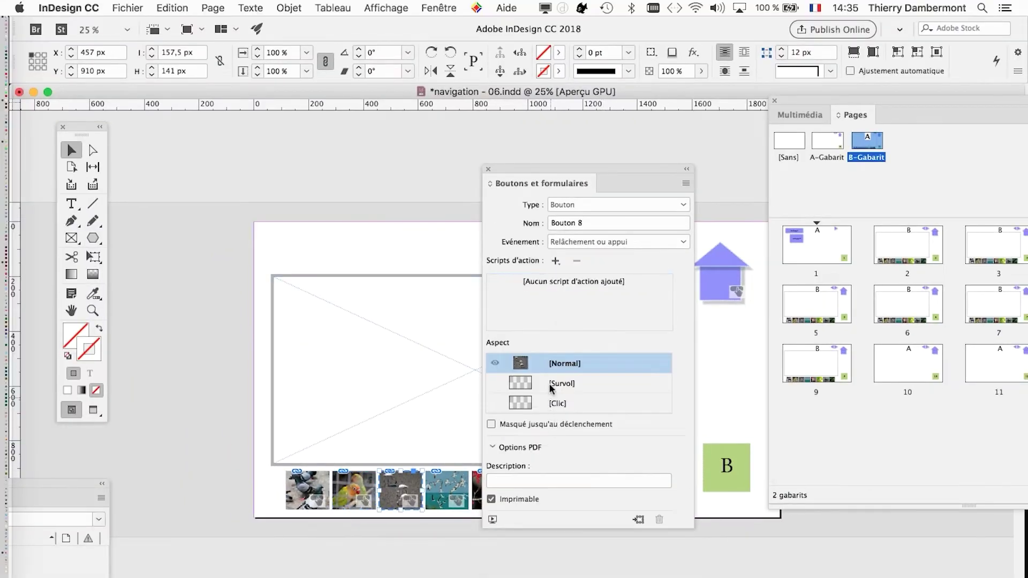
left_click(556, 260)
left_click(575, 268)
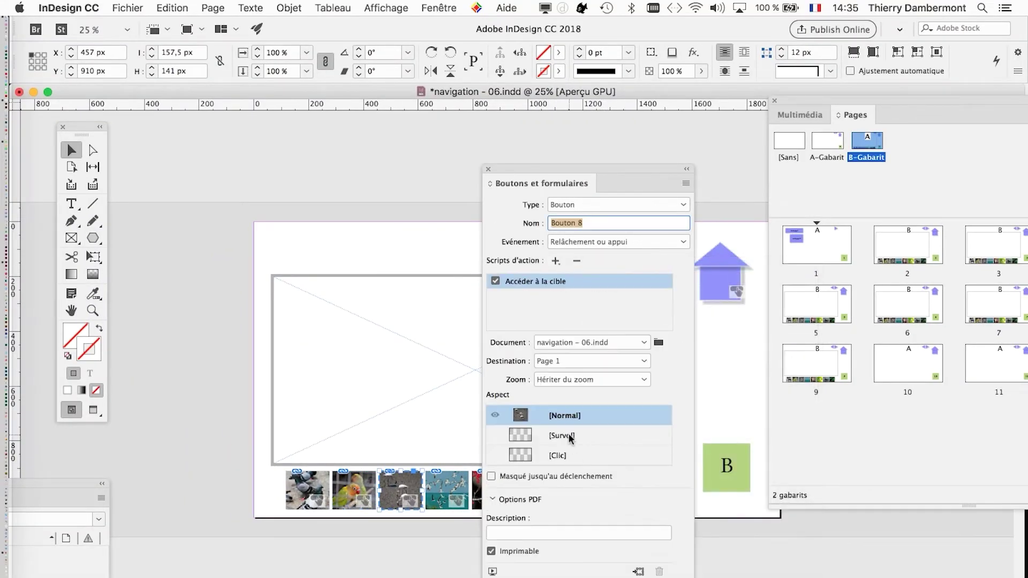
left_click(571, 362)
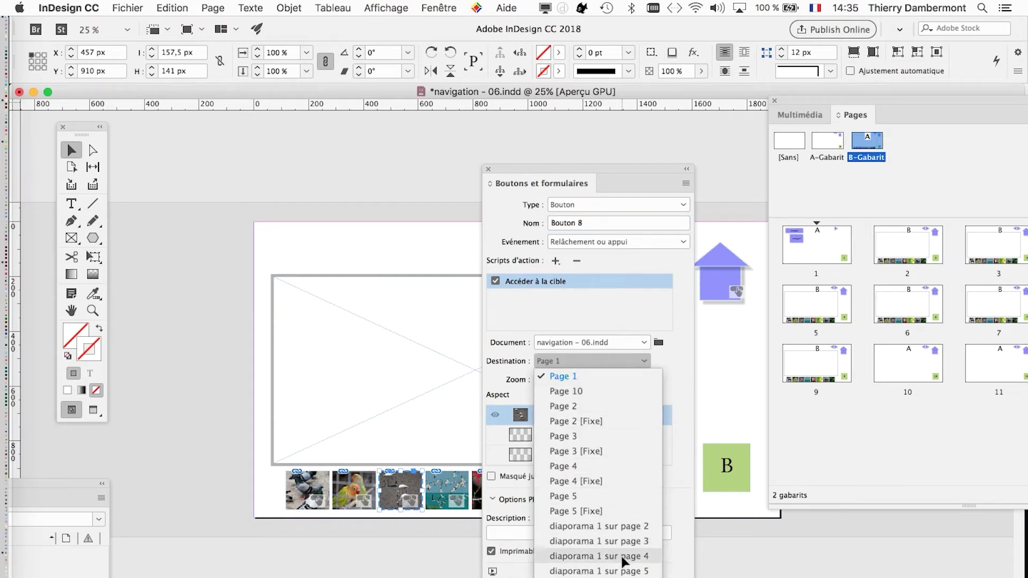
left_click(621, 559)
Give the fourth thumbnail button, the flock over water, an "Accéder à la cible" action with the destination "diaporama 1 sur page 5"
left_click(446, 498)
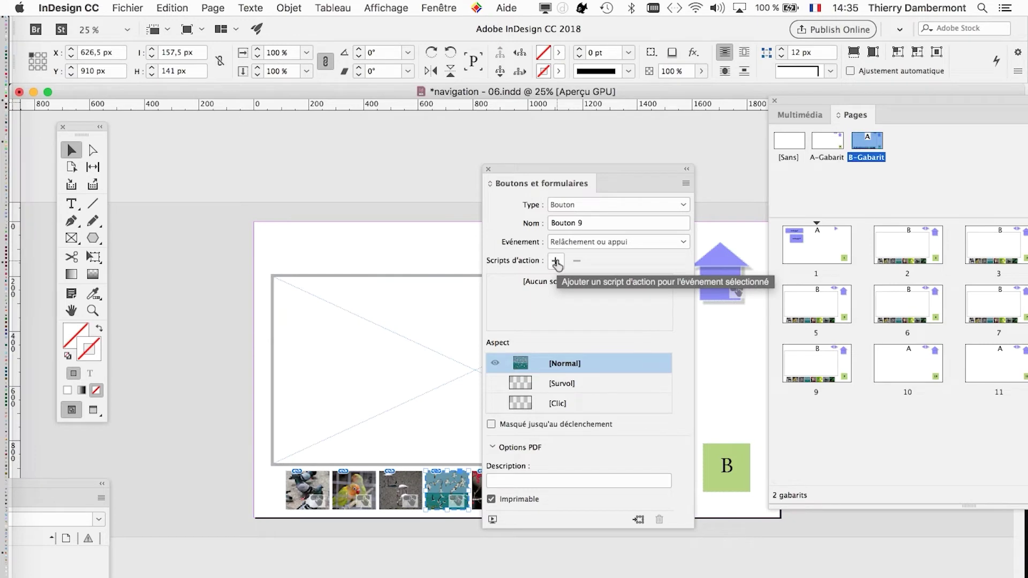
left_click(557, 263)
left_click(579, 267)
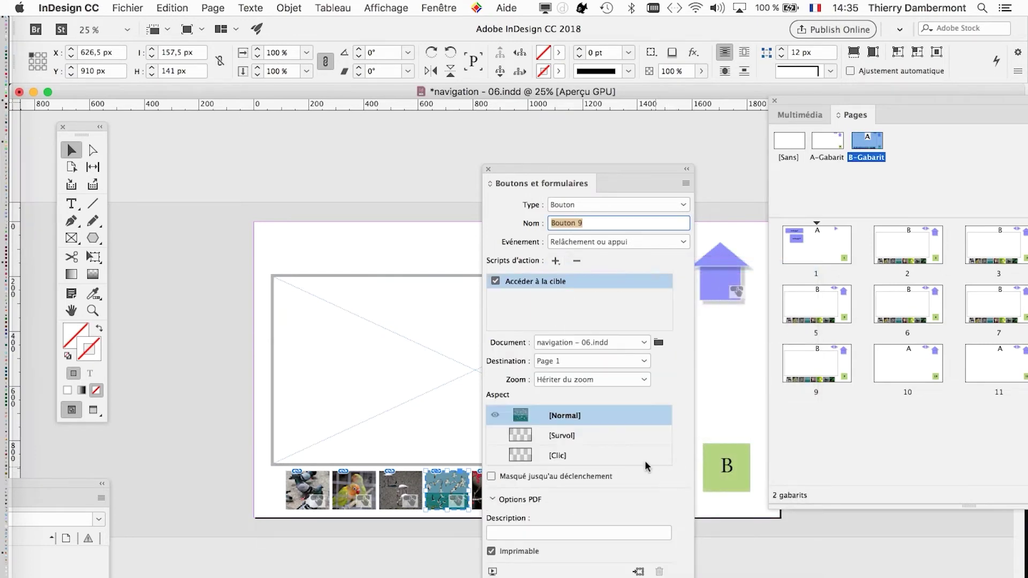
left_click(568, 361)
left_click(638, 572)
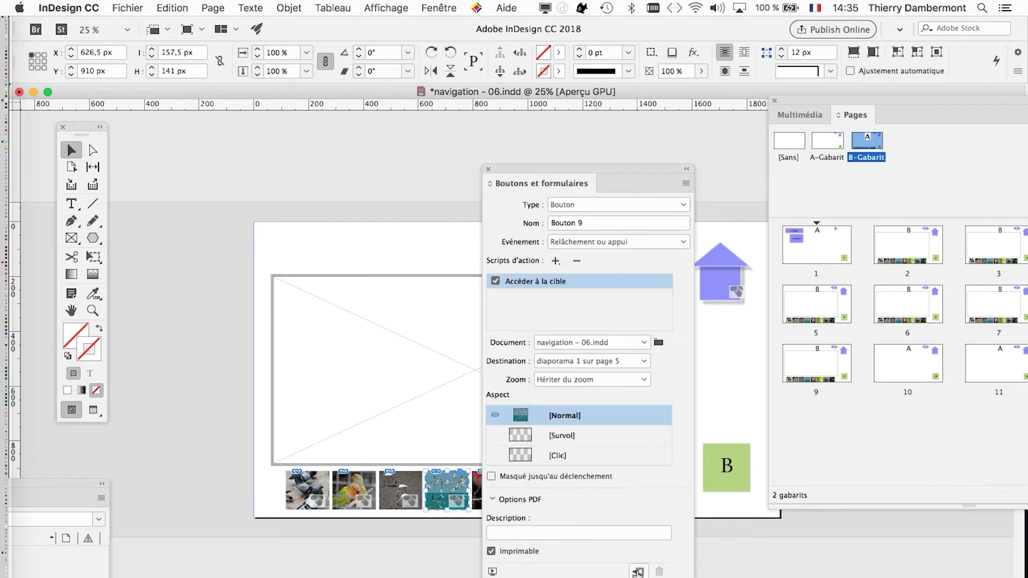
Give the fifth thumbnail button an "Accéder à la cible" action with the destination "diaporama 1 sur page 6"
left_click_drag(531, 171, 678, 155)
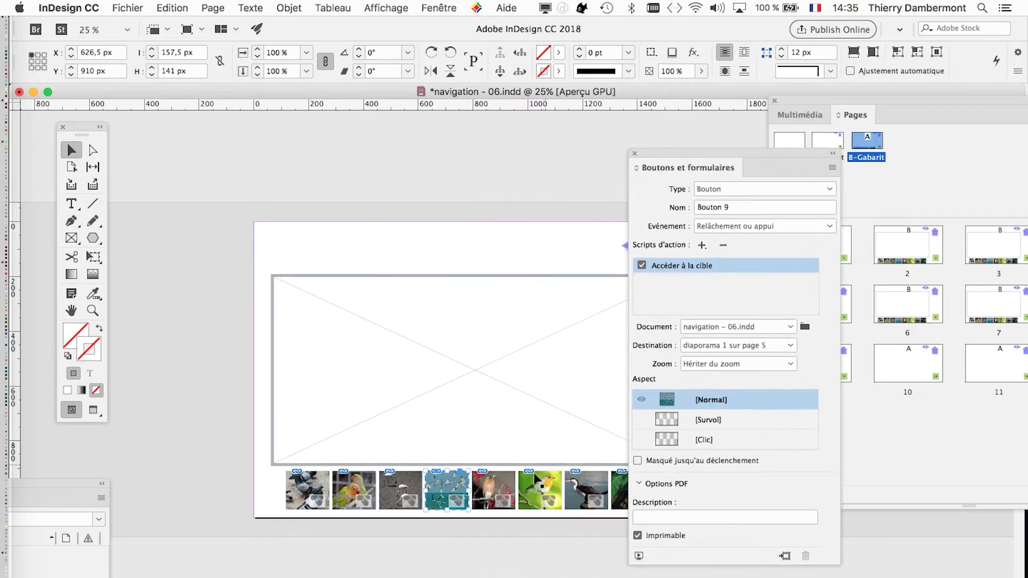
left_click(503, 488)
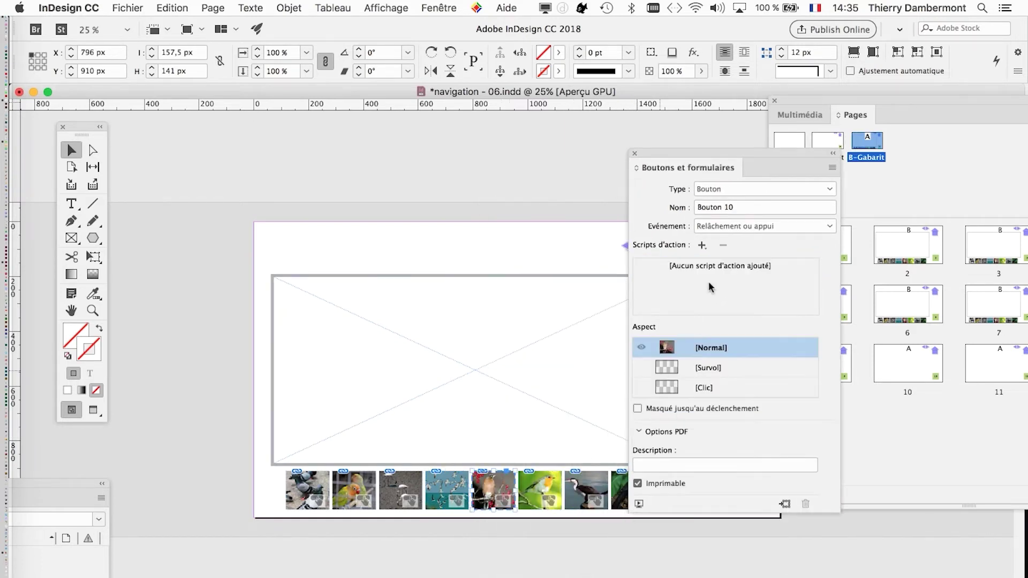
left_click(702, 245)
left_click(720, 252)
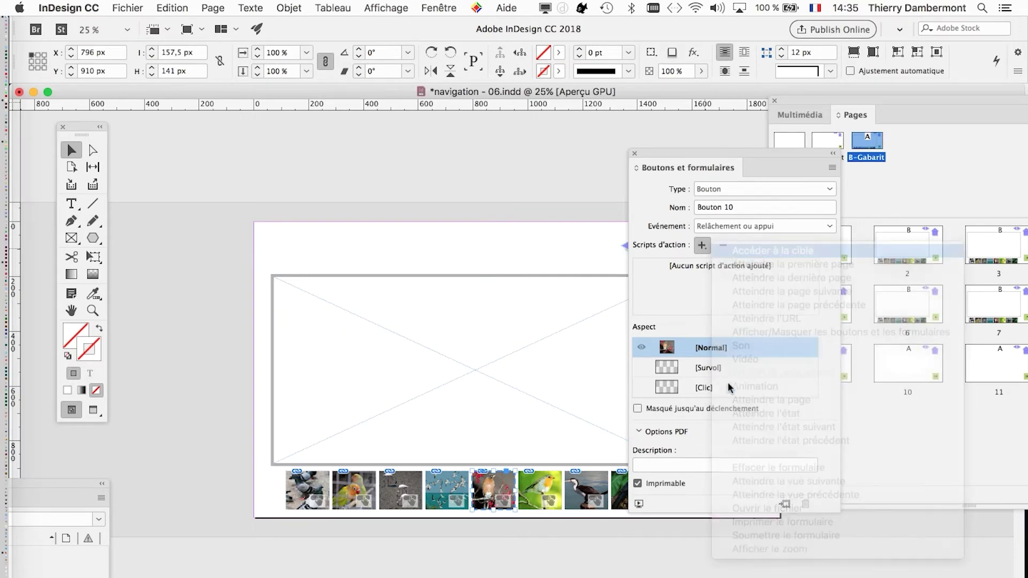
left_click(737, 346)
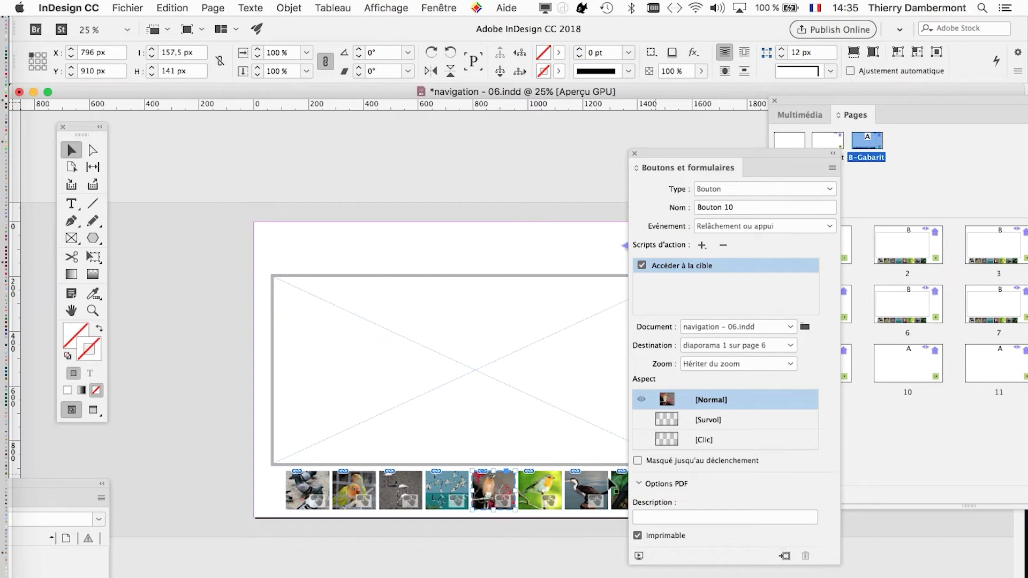
Give the sixth thumbnail button, the bird on green, an "Accéder à la cible" action with the destination "diaporama 1 sur page 7"
left_click(540, 492)
left_click(703, 246)
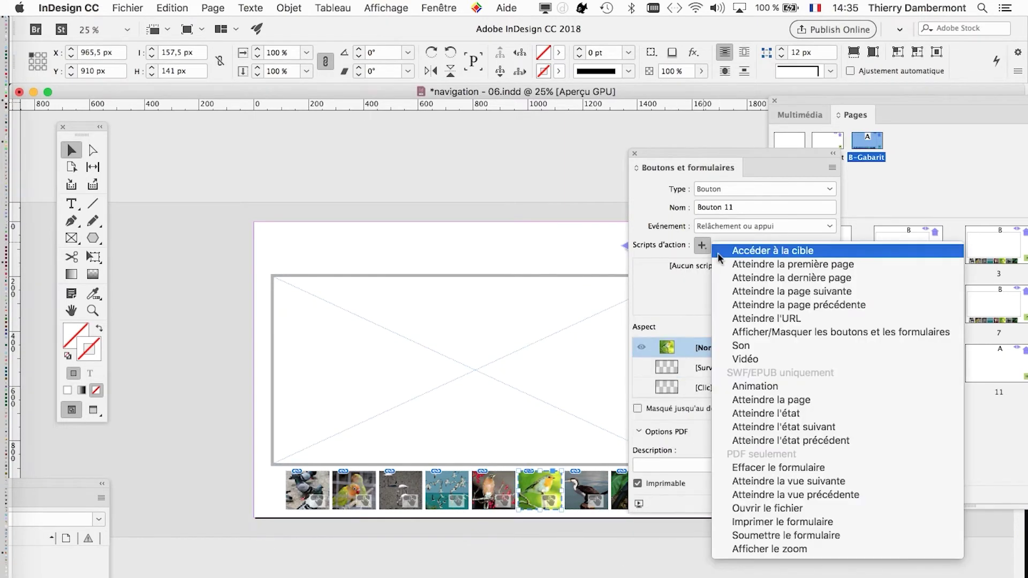
left_click(718, 252)
left_click(708, 347)
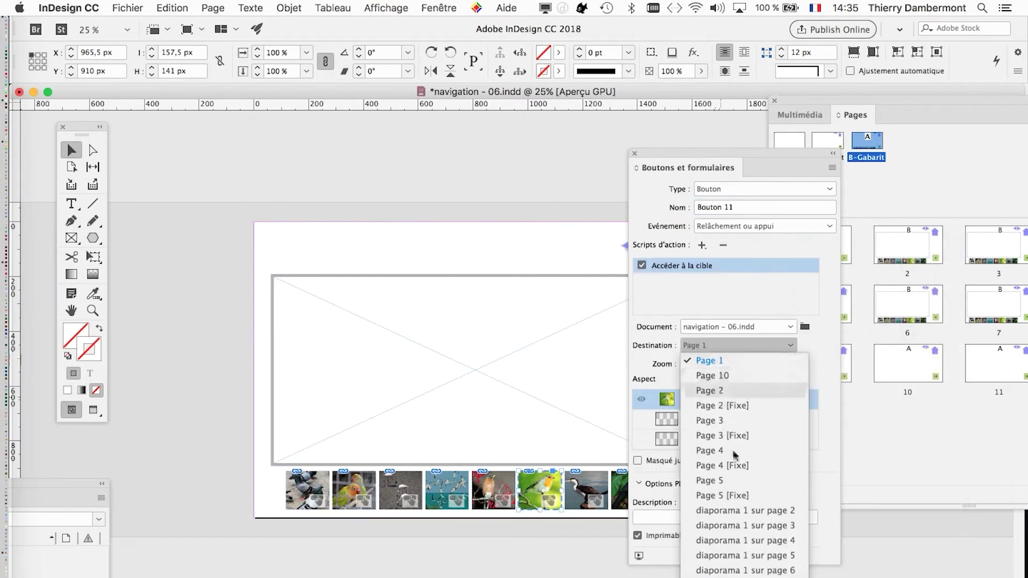
left_click(718, 569)
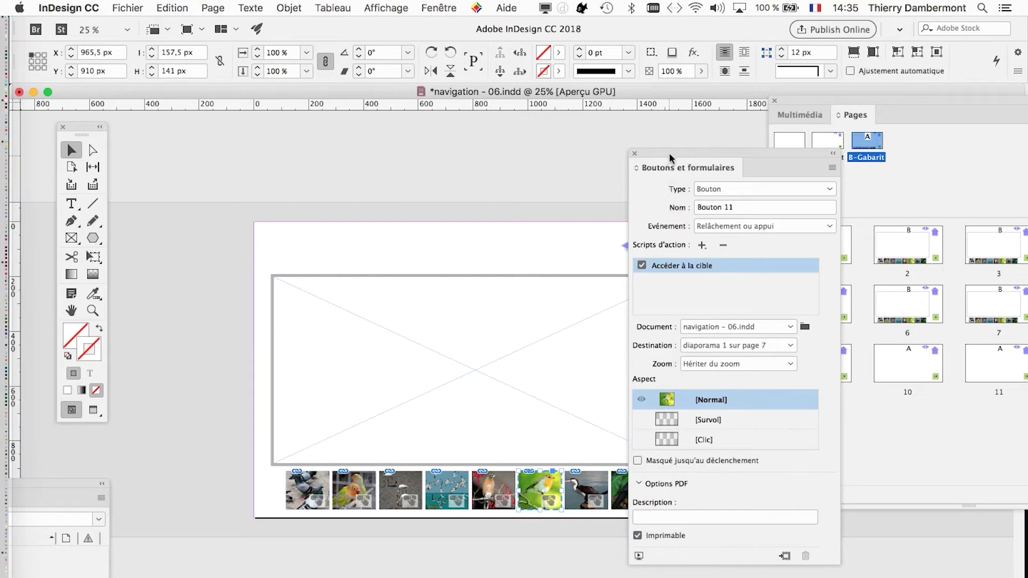
Give the seventh thumbnail button, the cormorant, an "Accéder à la cible" action with its matching "diaporama 1" page destination
left_click_drag(670, 152, 744, 150)
left_click(585, 485)
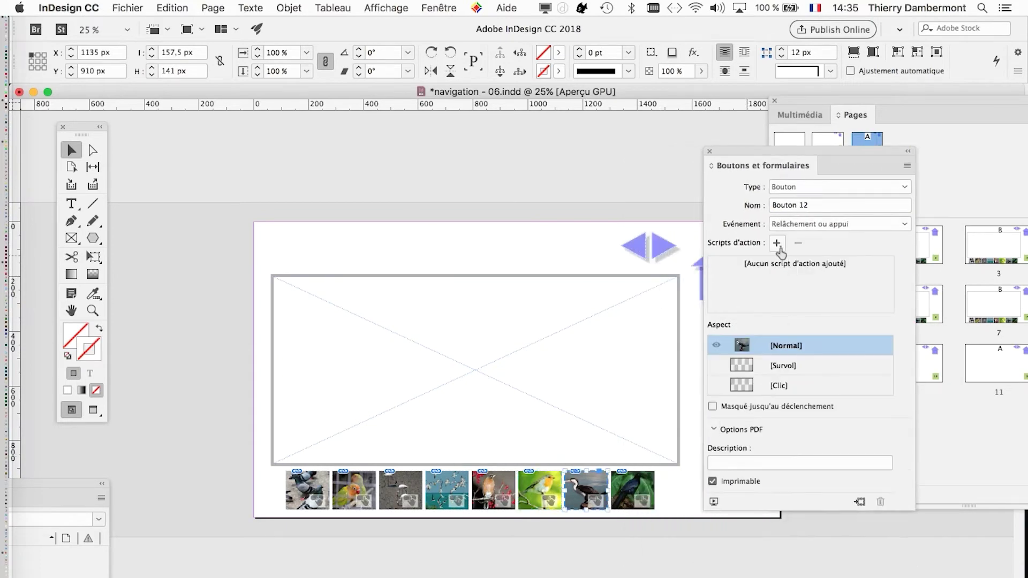
left_click(776, 243)
left_click(605, 250)
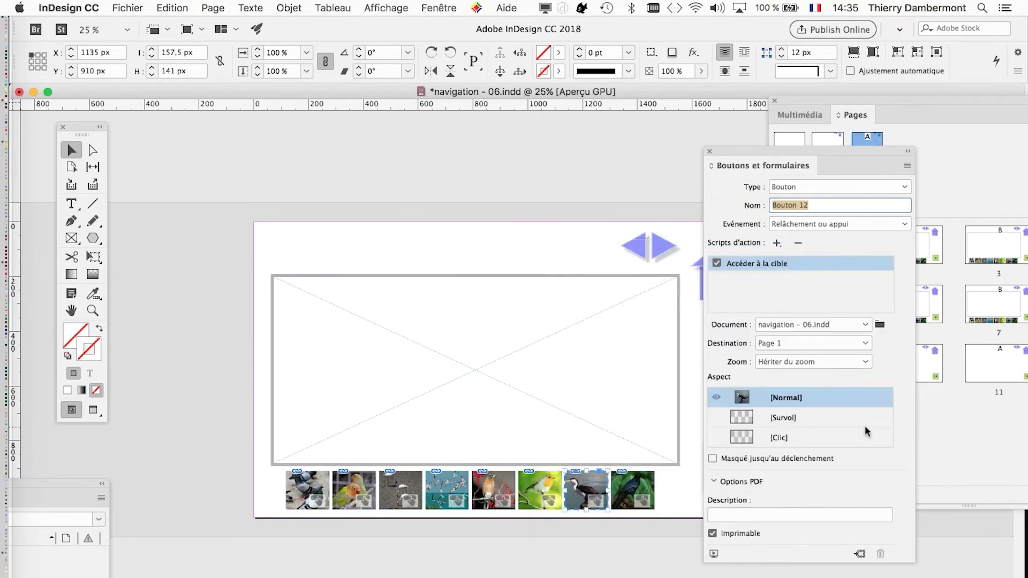
left_click(800, 344)
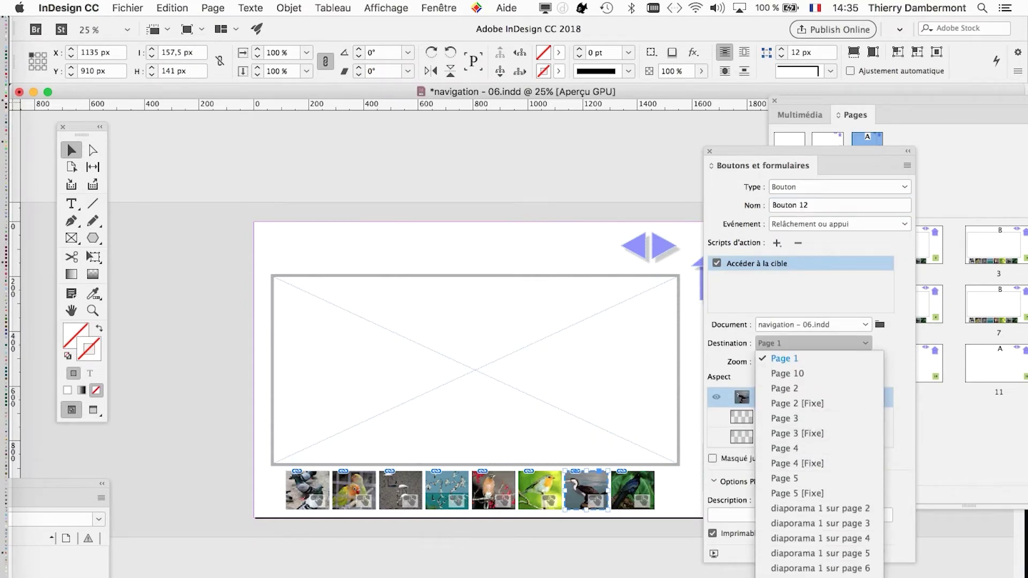
left_click(820, 569)
Give the eighth thumbnail button, the dark bird among leaves, an "Accéder à la cible" action with the destination "diaporama 1 sur page 9"
left_click(632, 490)
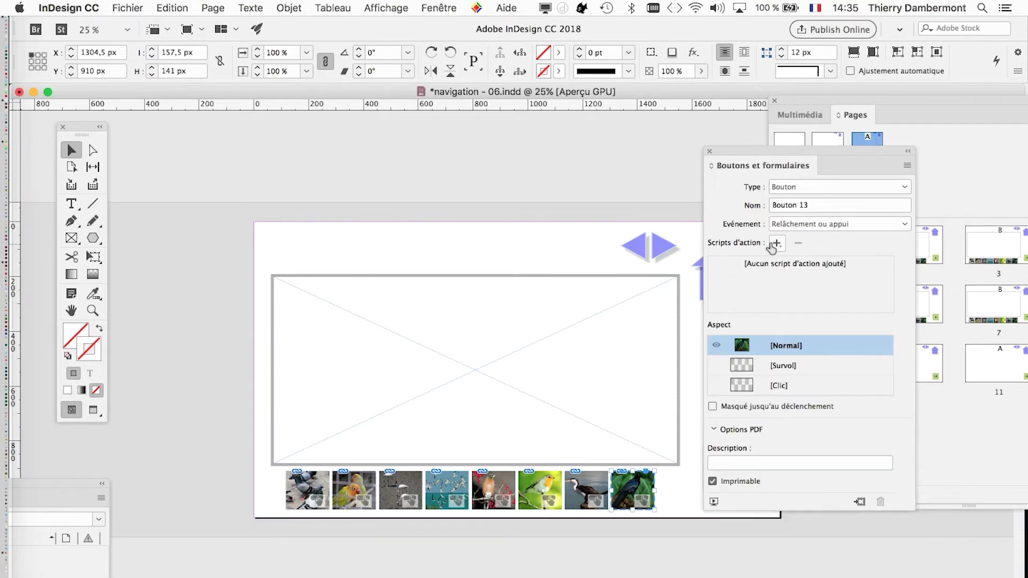
left_click(777, 243)
left_click(778, 252)
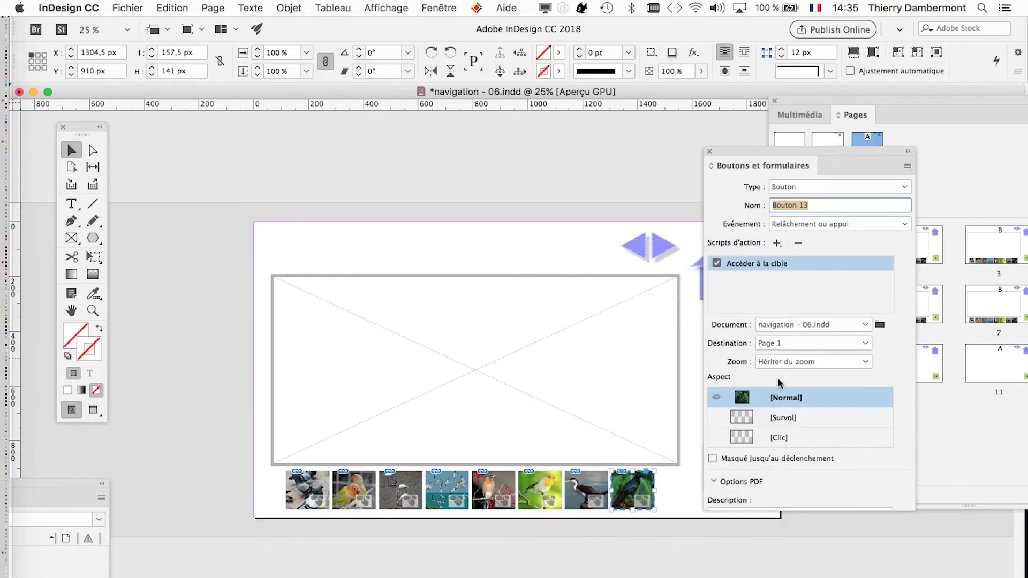
left_click(787, 343)
left_click(821, 569)
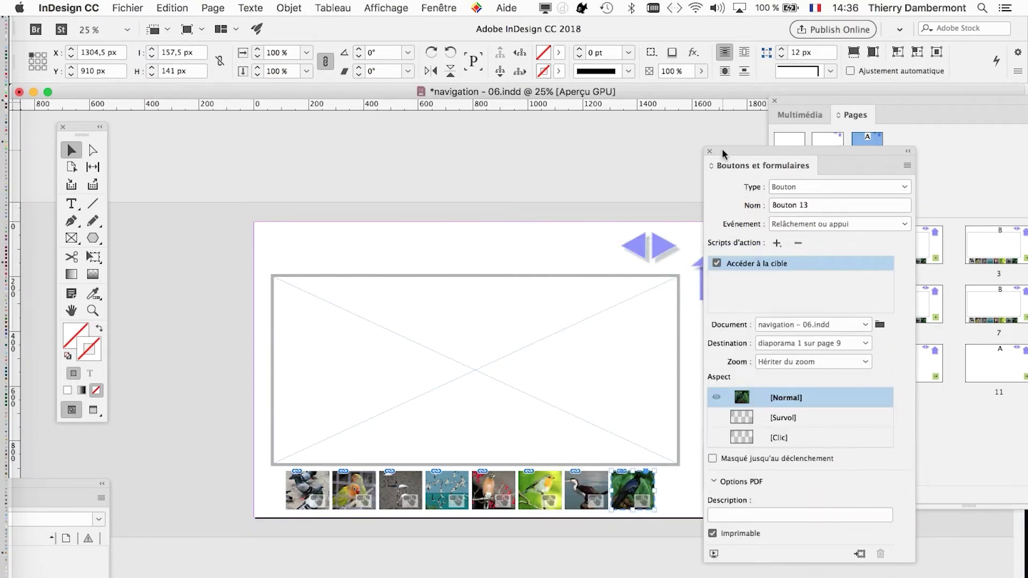
Check the destinations assigned to the thumbnail buttons by selecting them one after another, back to the pigeons
left_click_drag(722, 149, 807, 146)
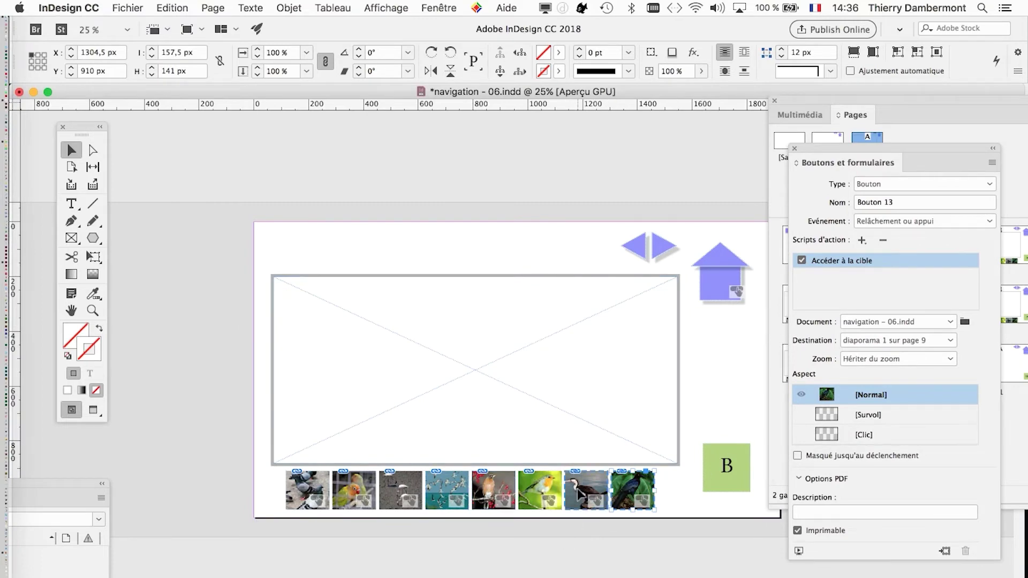
left_click(501, 490)
left_click(447, 490)
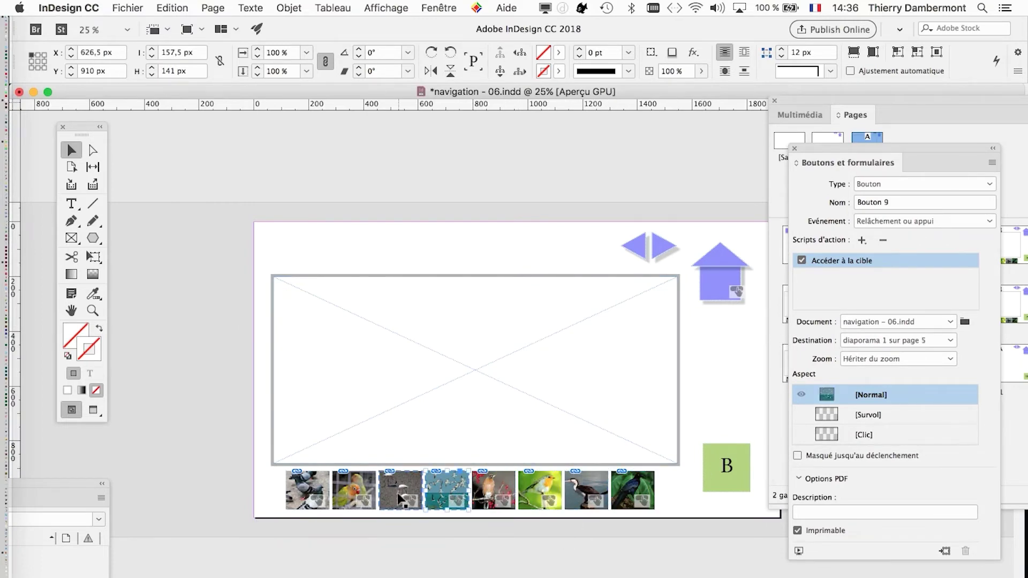
left_click(400, 490)
left_click(354, 490)
left_click(308, 490)
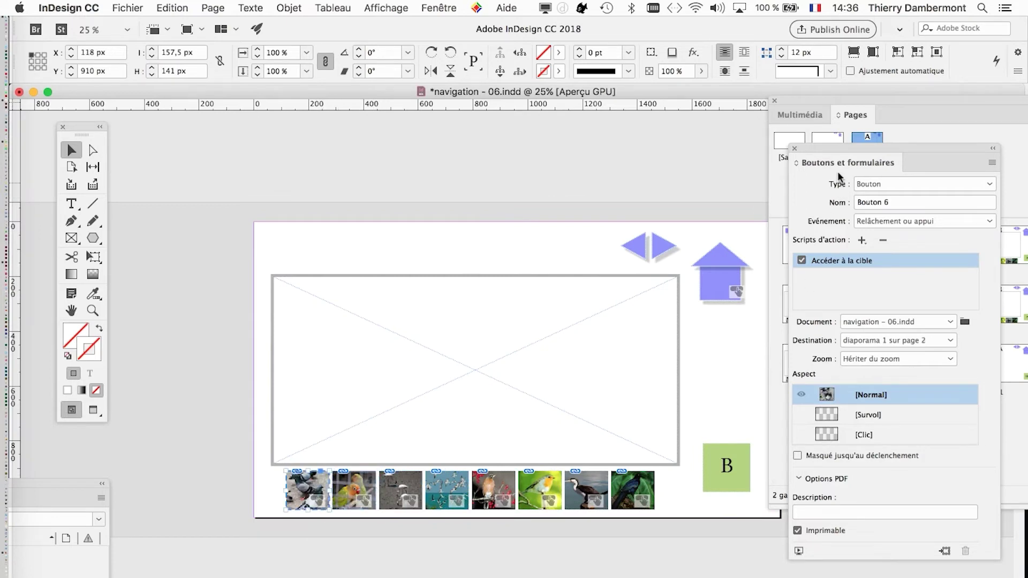
Close the button settings and rearrange the document window and page overview so the master layout is clear
left_click_drag(851, 163, 371, 235)
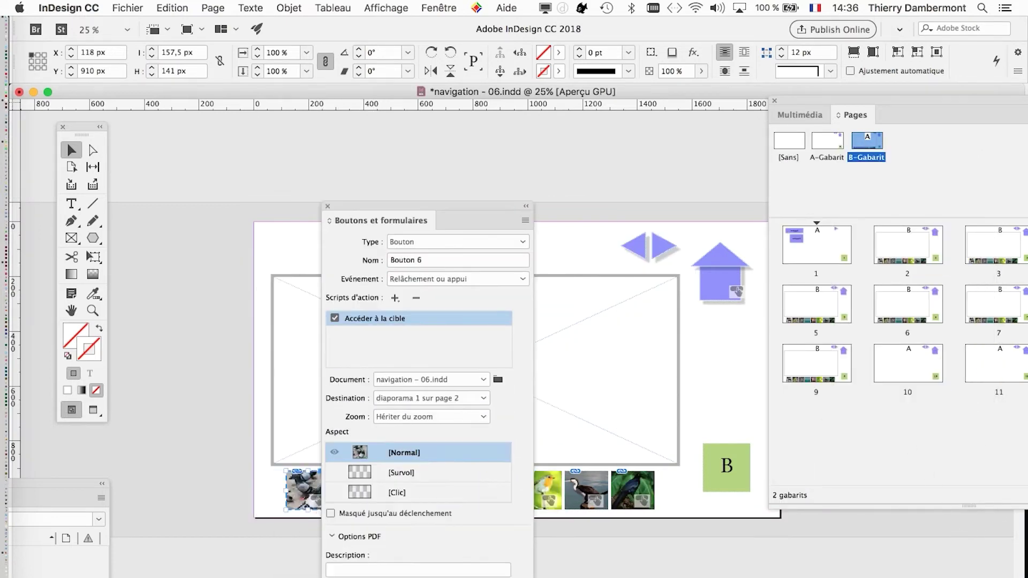
left_click(47, 91)
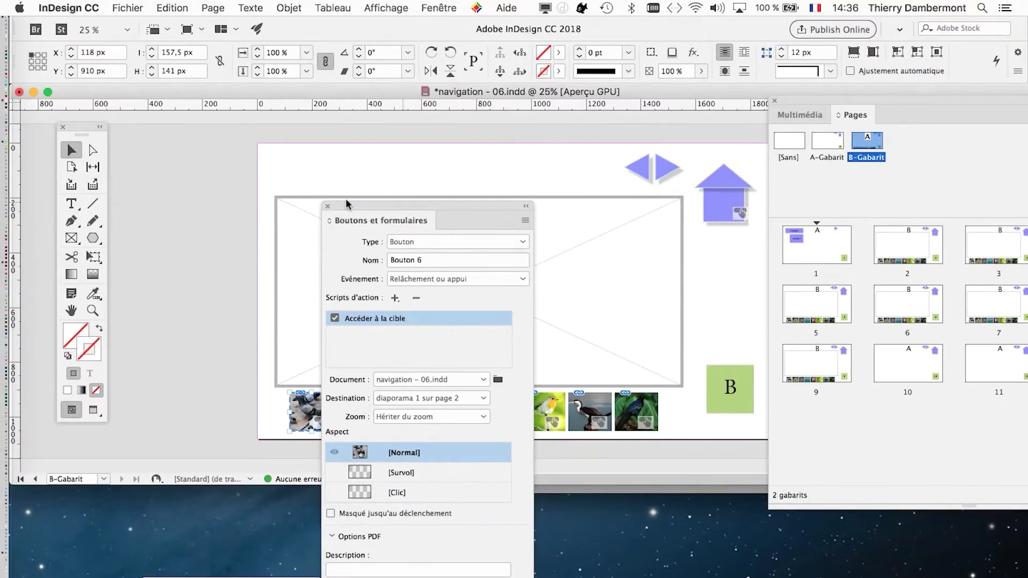
left_click(328, 206)
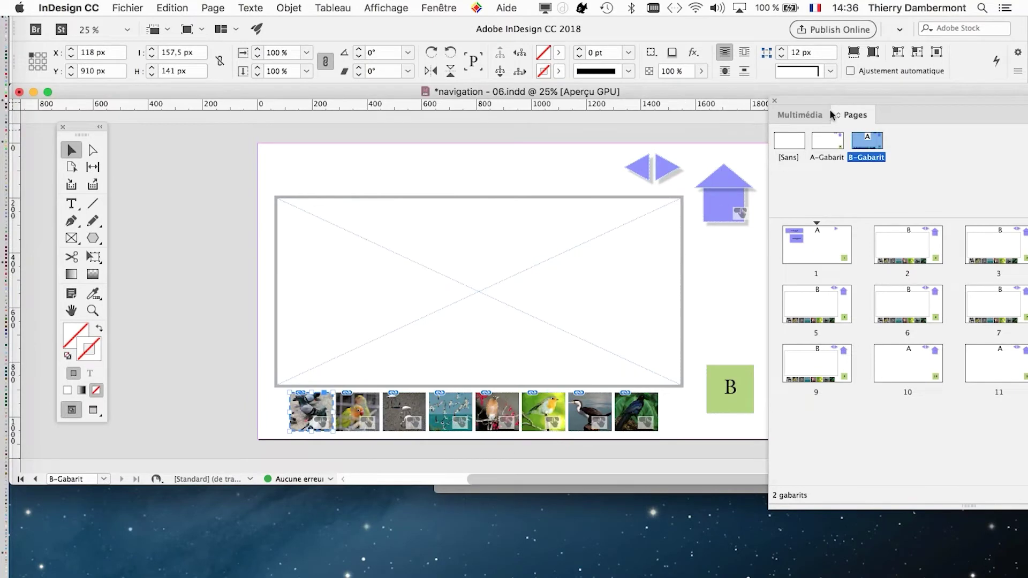
left_click_drag(820, 97, 486, 166)
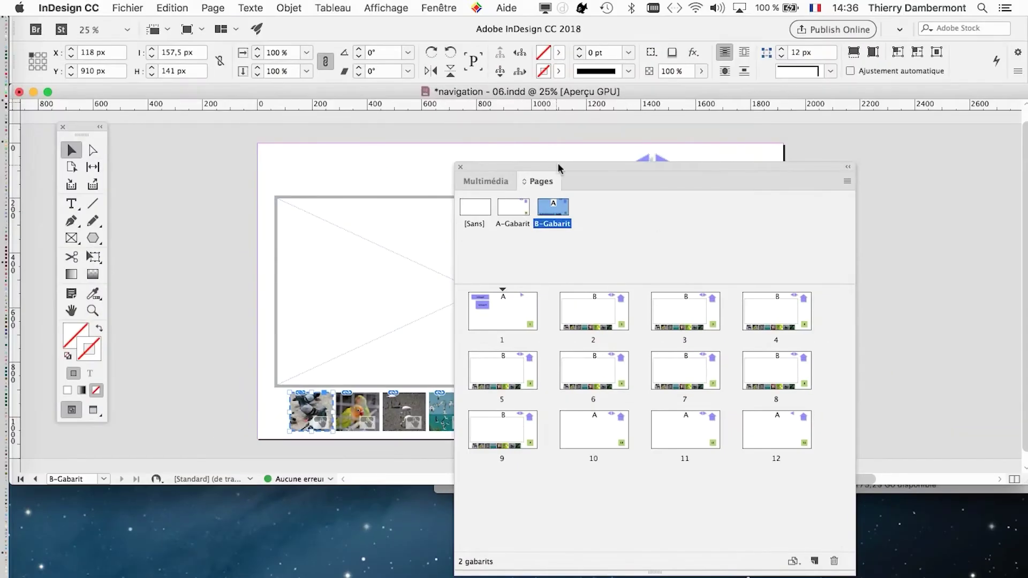
left_click_drag(558, 168, 840, 182)
Save the document as a new version named "navigation - 07.indd"
left_click(127, 7)
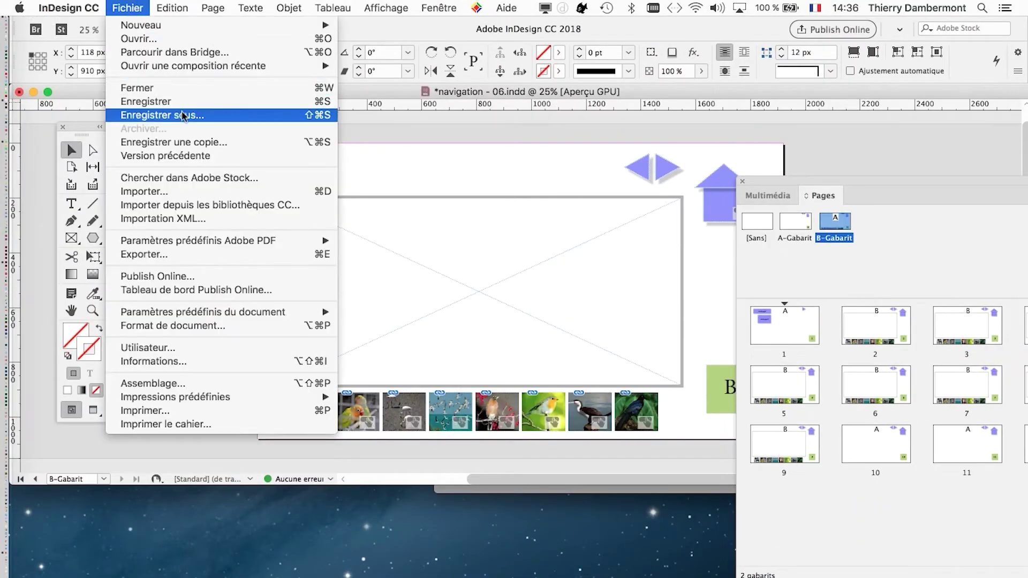
left_click(183, 116)
left_click(525, 114)
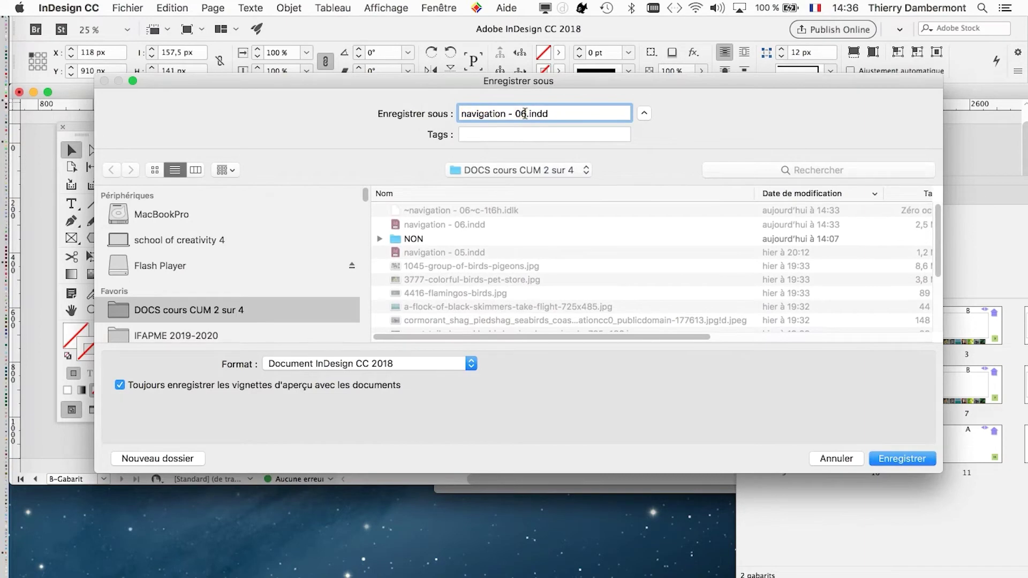
key("BackSpace")
type("7")
key("Return")
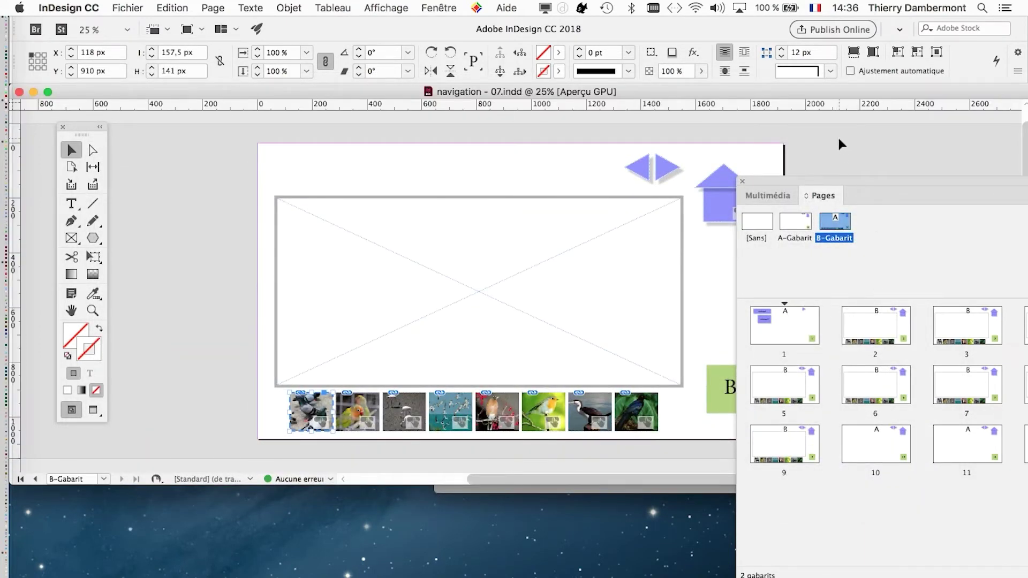
Select pages 2 to 9 in the page overview and move the overview clear of the layout
left_click_drag(858, 185, 719, 122)
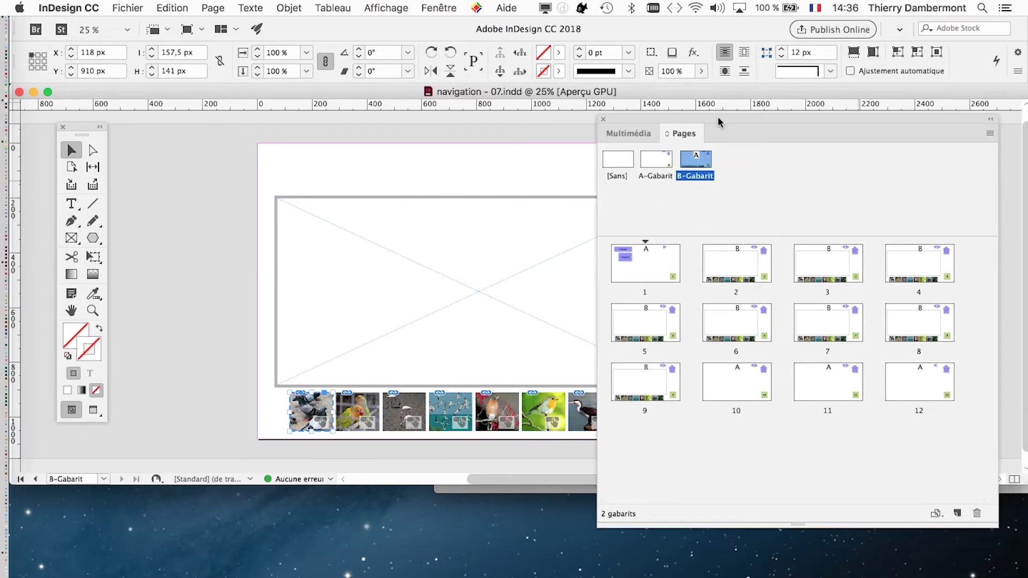
left_click(733, 268)
left_click(652, 385, "shift")
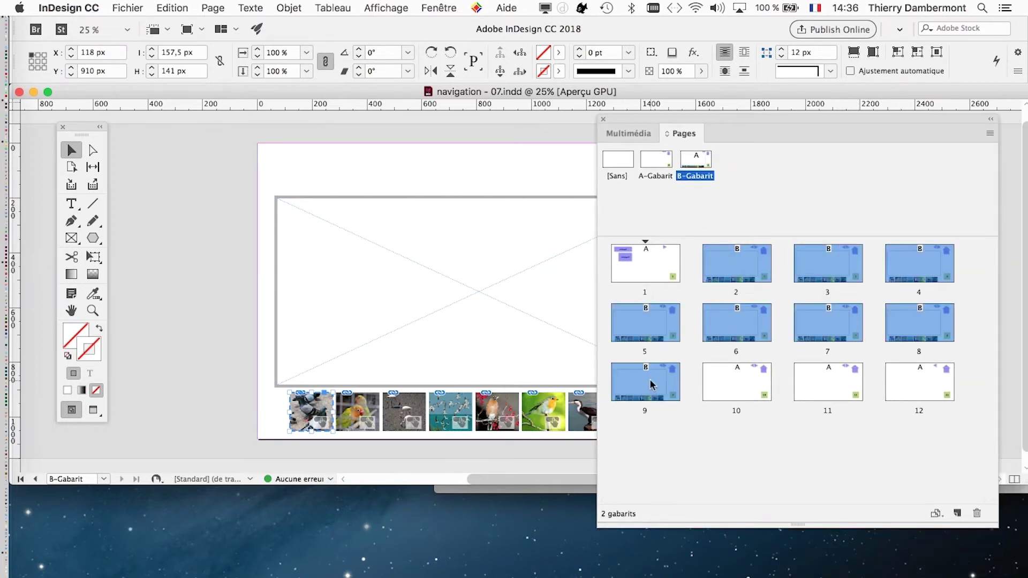
left_click_drag(689, 122, 766, 142)
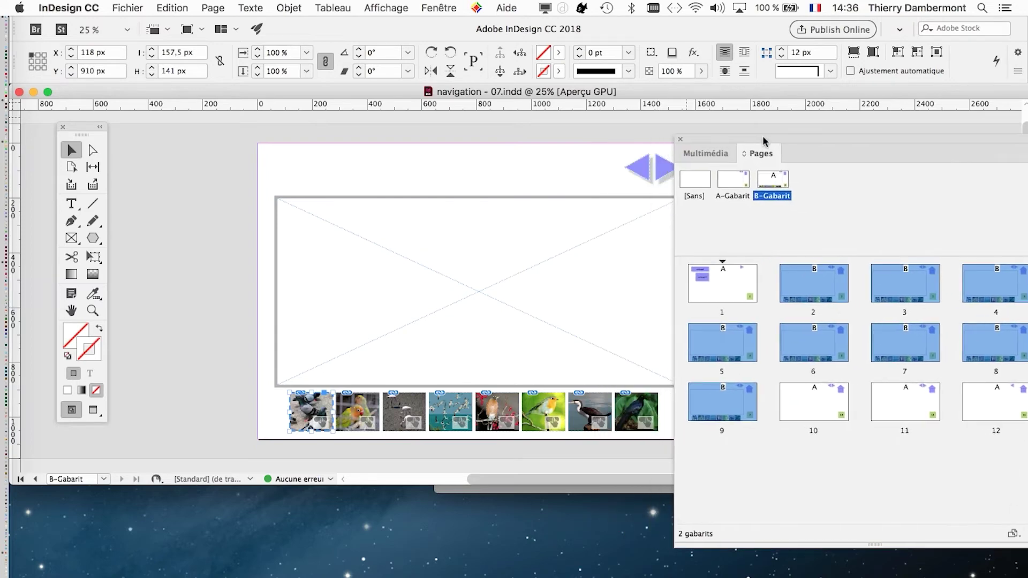
Set the content fitting of the large image frame on the B master to "Remplir le bloc proportionnellement"
left_click_drag(476, 225, 376, 223)
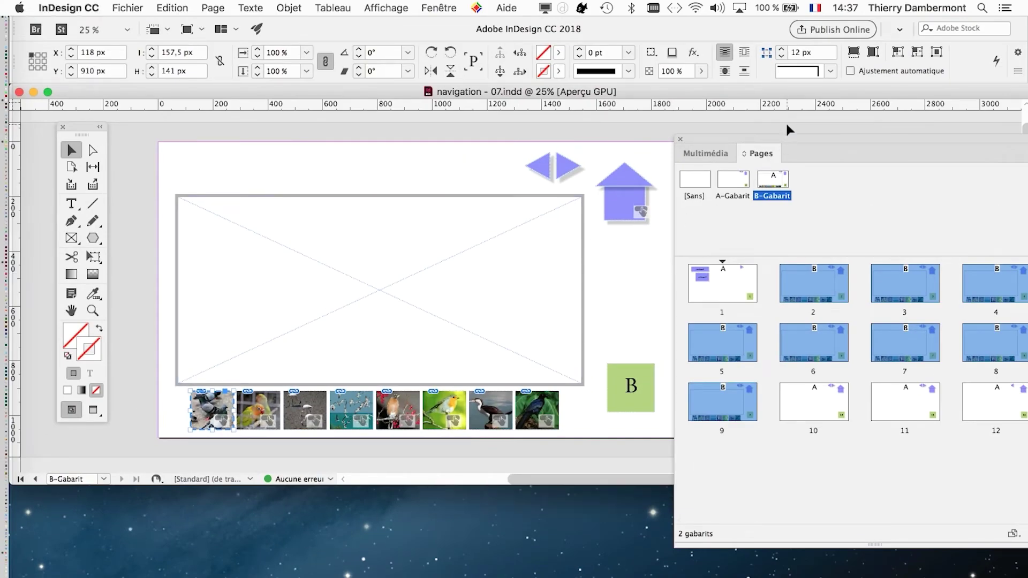
left_click(400, 196)
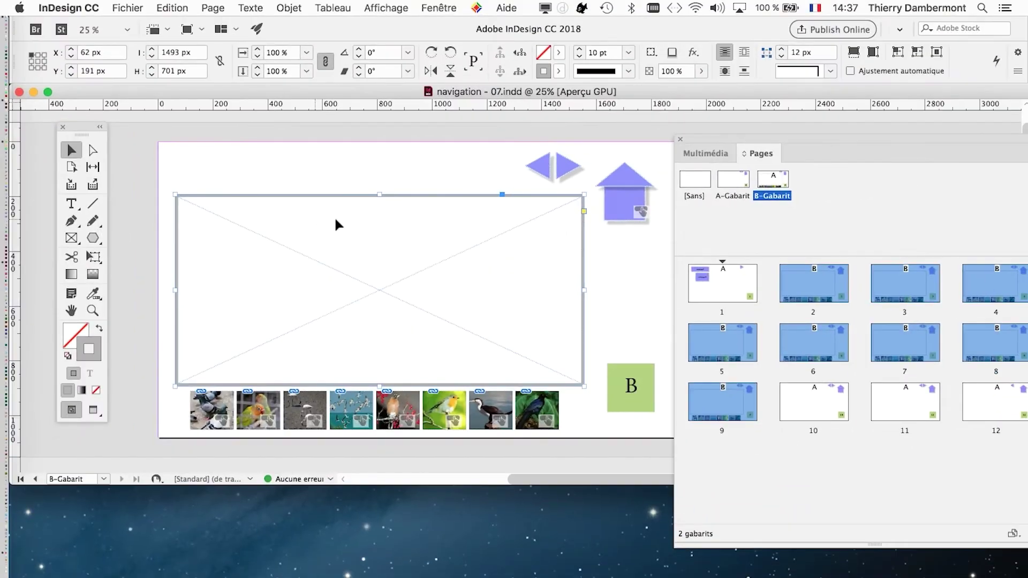
left_click(289, 8)
mouse_move(358, 262)
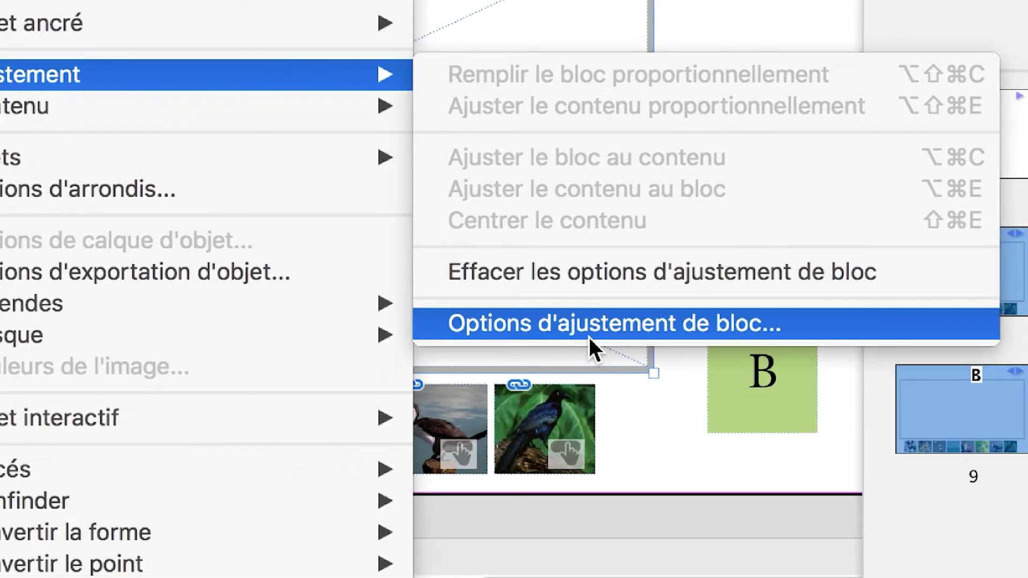
left_click(632, 333)
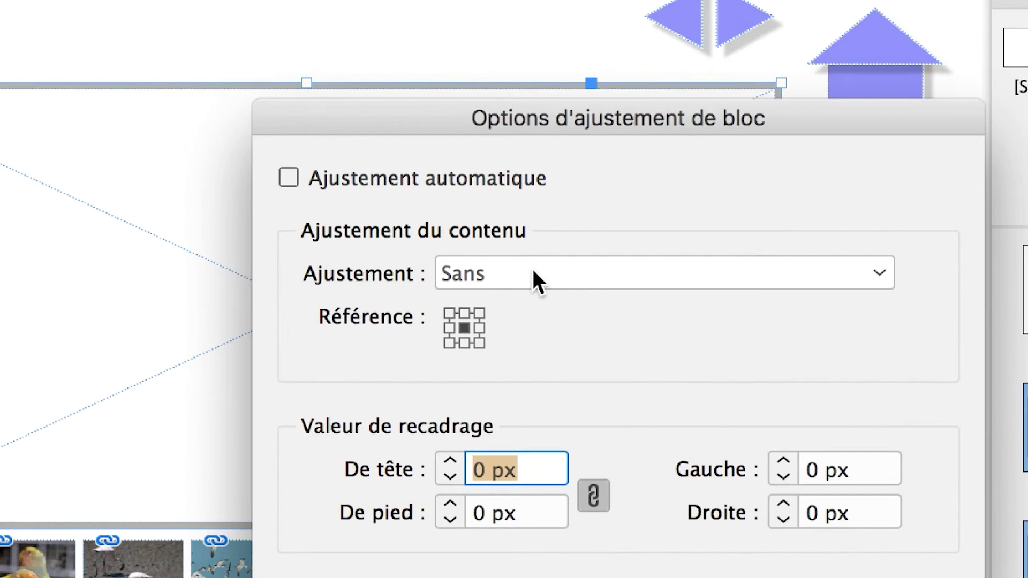
left_click(534, 272)
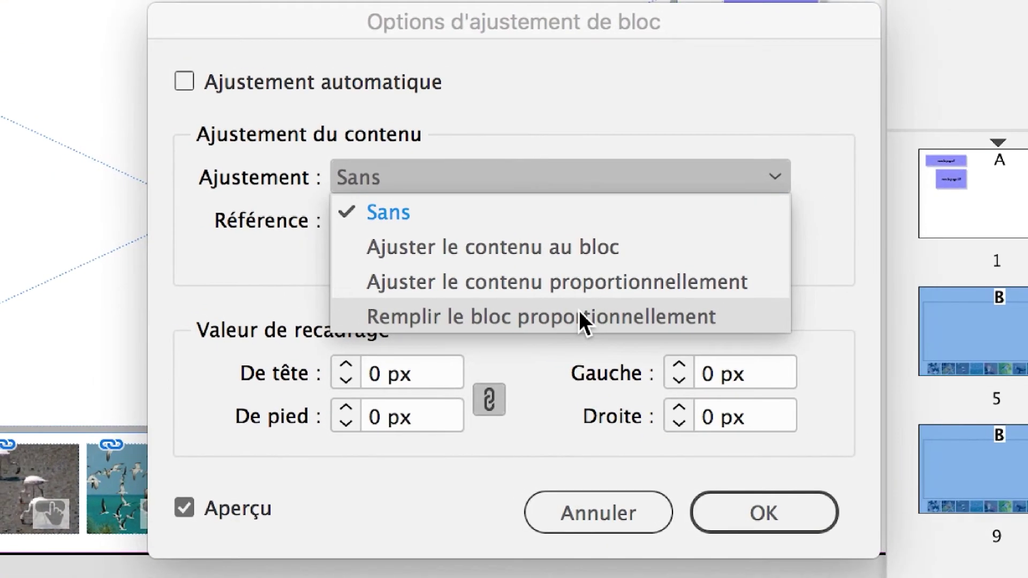
left_click(579, 313)
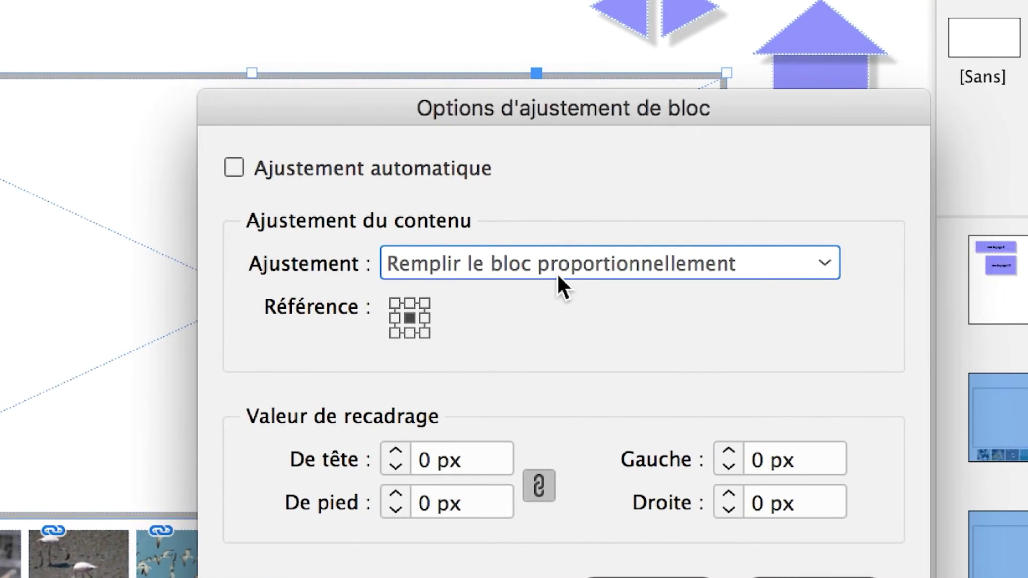
left_click(558, 274)
left_click(568, 406)
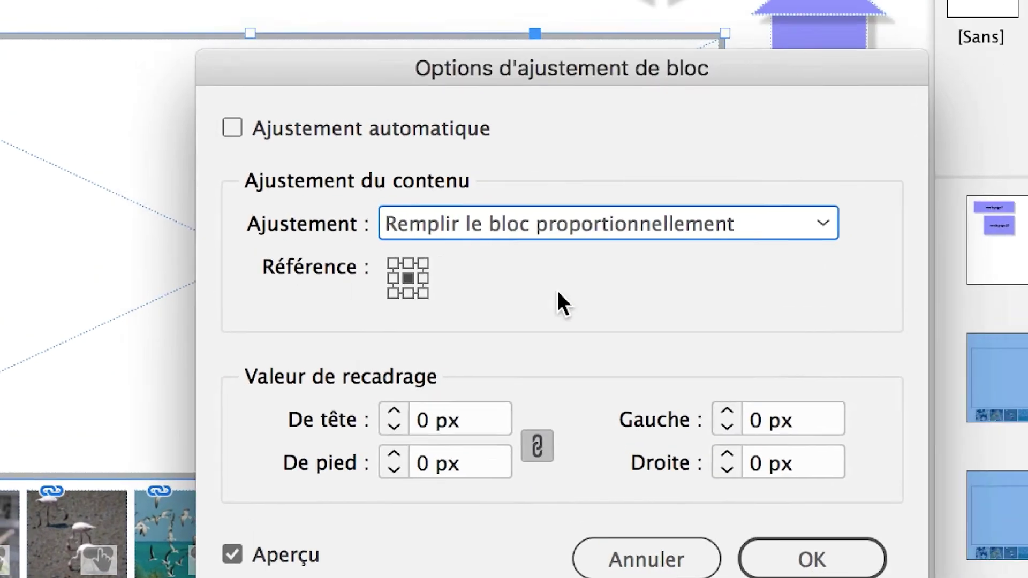
left_click(826, 564)
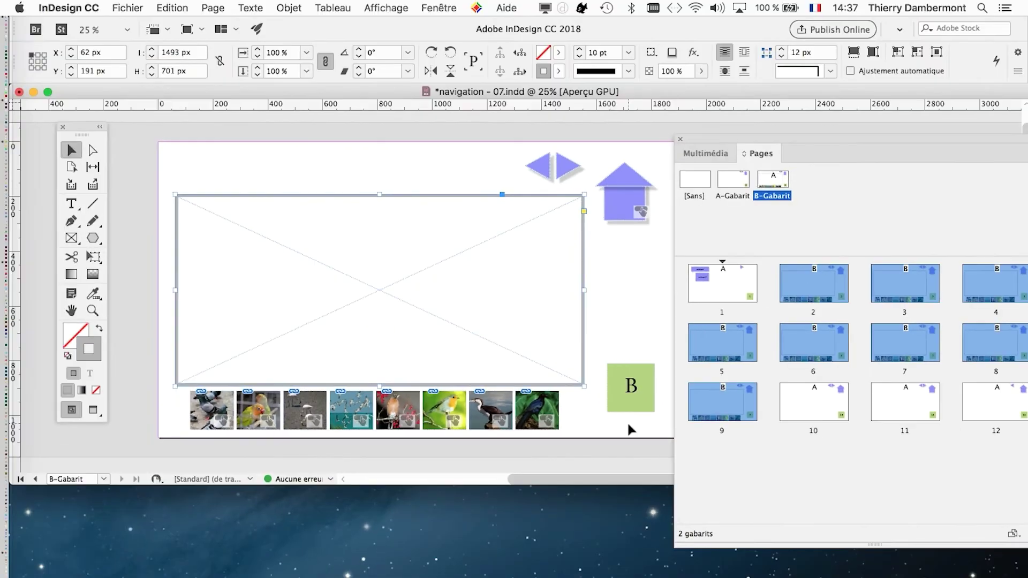
Open page 2 in the layout and reposition the page overview beside it
left_click_drag(739, 140, 659, 140)
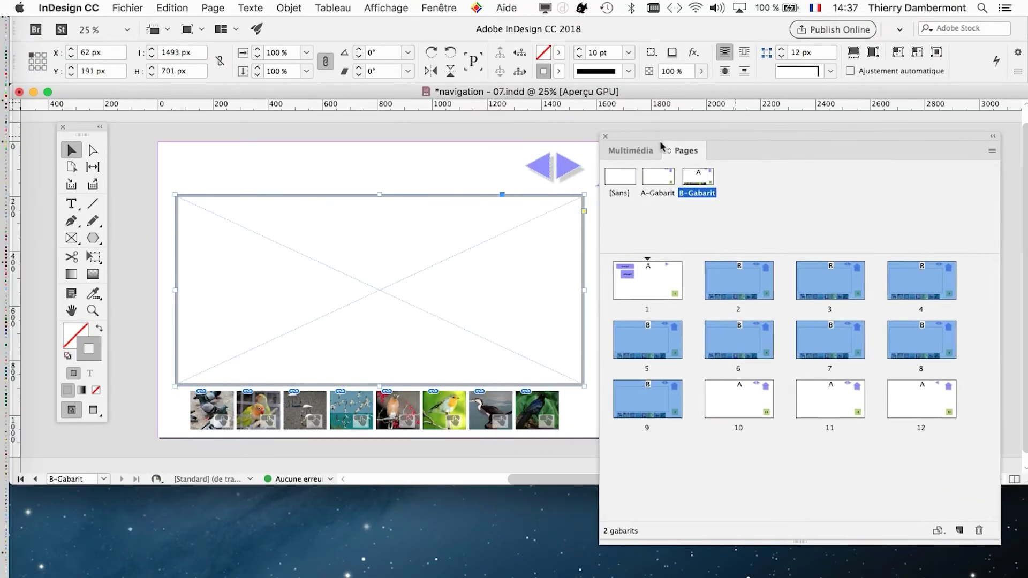
double_click(759, 285)
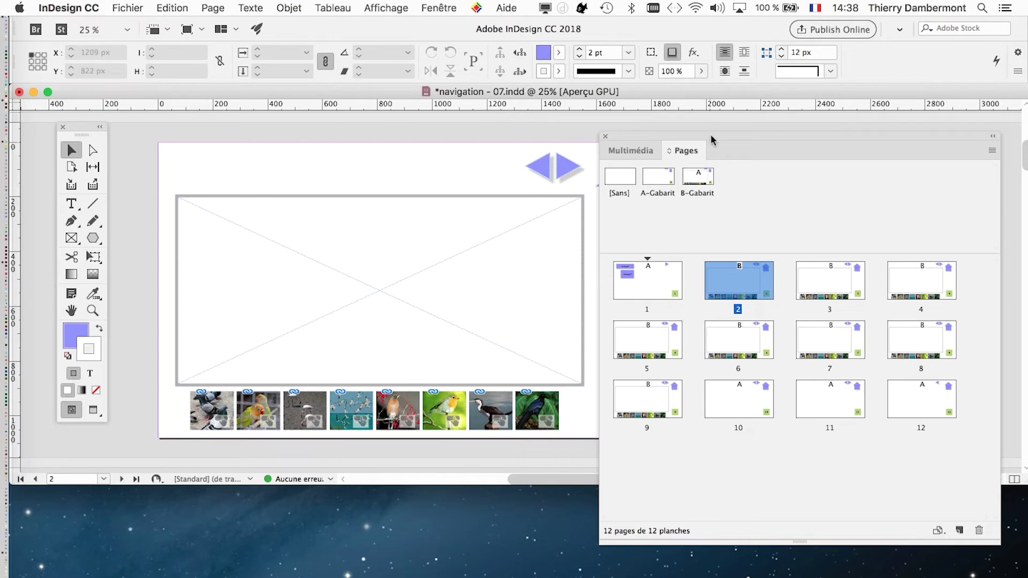
left_click_drag(711, 136, 720, 135)
Switch to the Finder folder "DOCS cours CUM 2 sur 4", fit its window beside the layout and show the files as icons
key("super+Tab")
key("super+Tab")
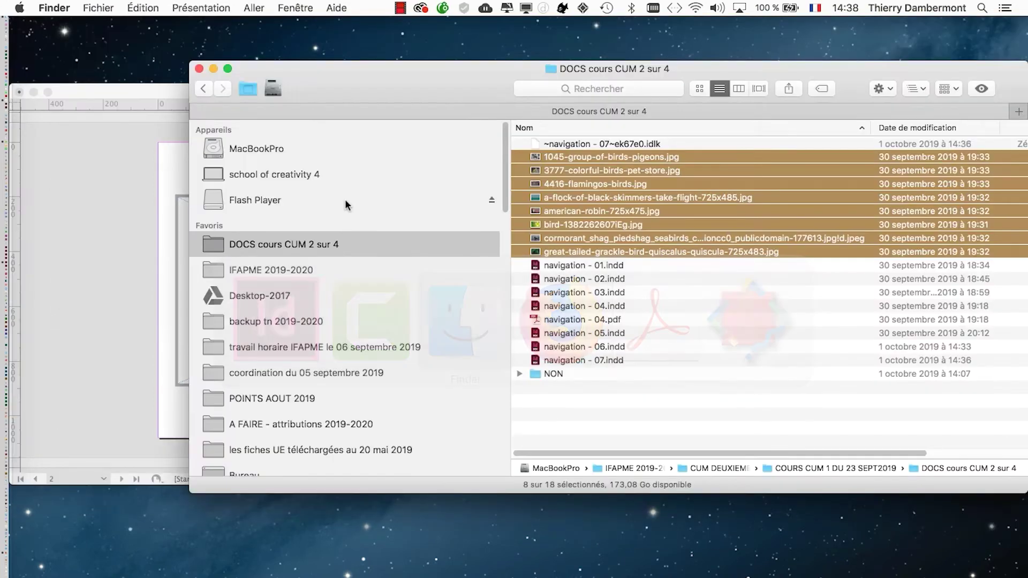
left_click_drag(621, 70, 507, 68)
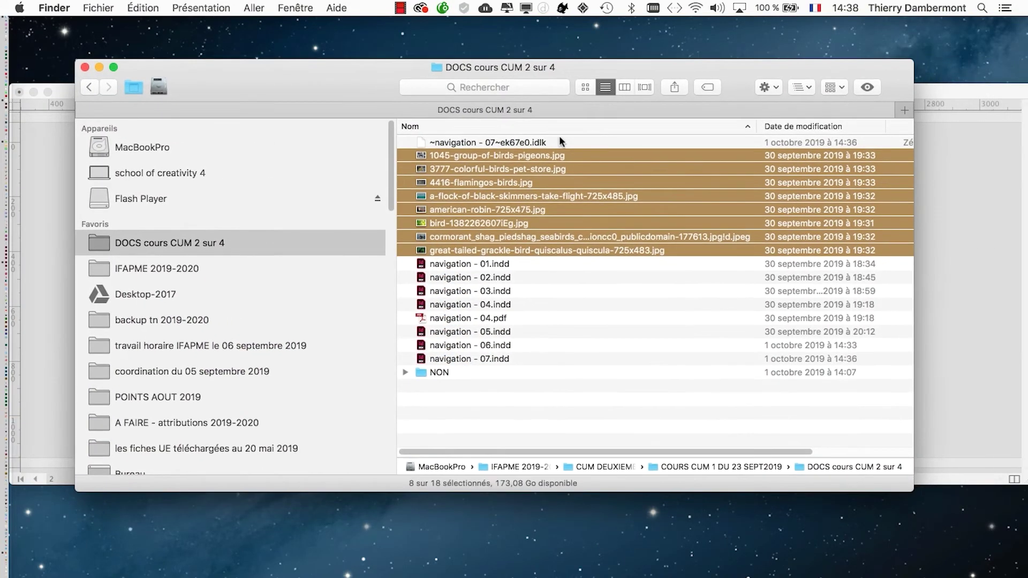
left_click_drag(912, 491, 723, 442)
left_click_drag(280, 67, 503, 210)
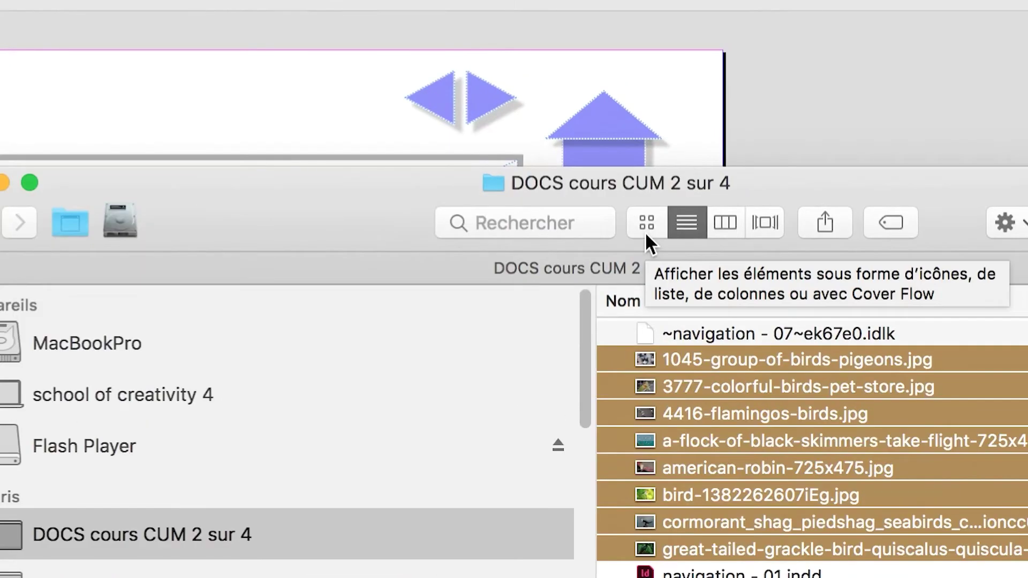
left_click(645, 230)
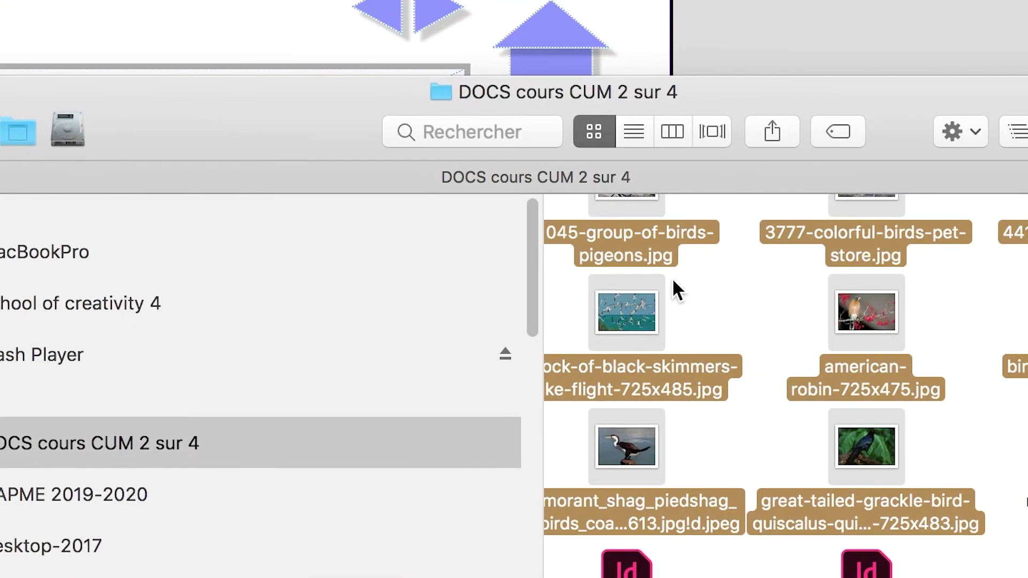
scroll(752, 369, "up", 2)
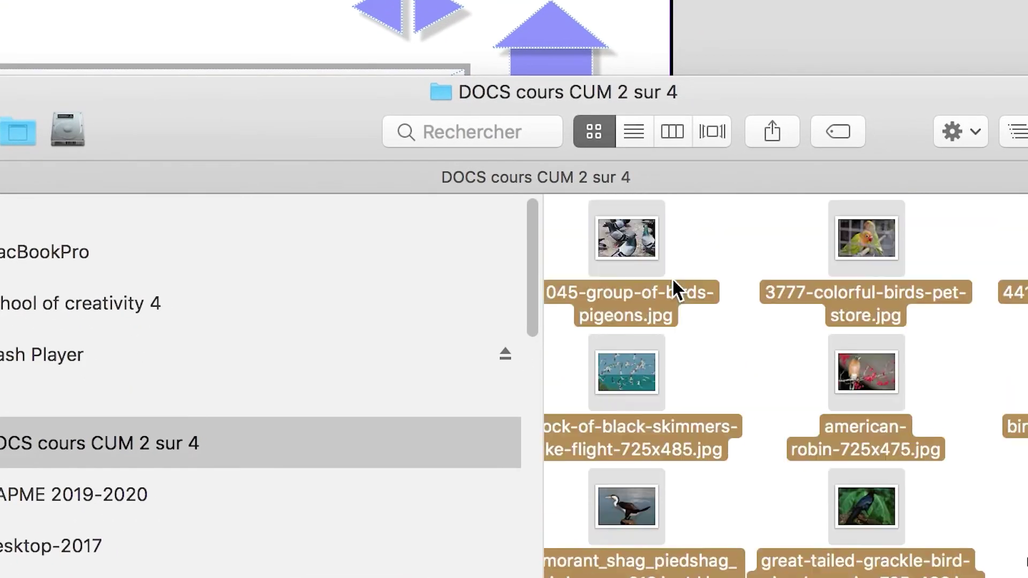
Place 1045-group-of-birds-pigeons.jpg from the Finder folder into the large image frame on page 2 in InDesign
left_click(798, 310)
left_click(657, 264)
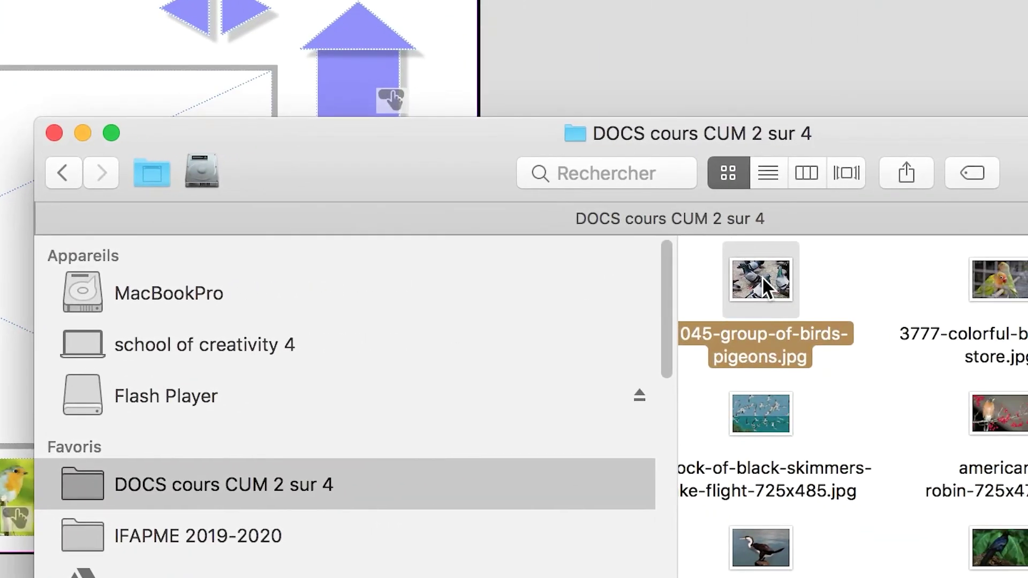
left_click_drag(763, 276, 0, 182)
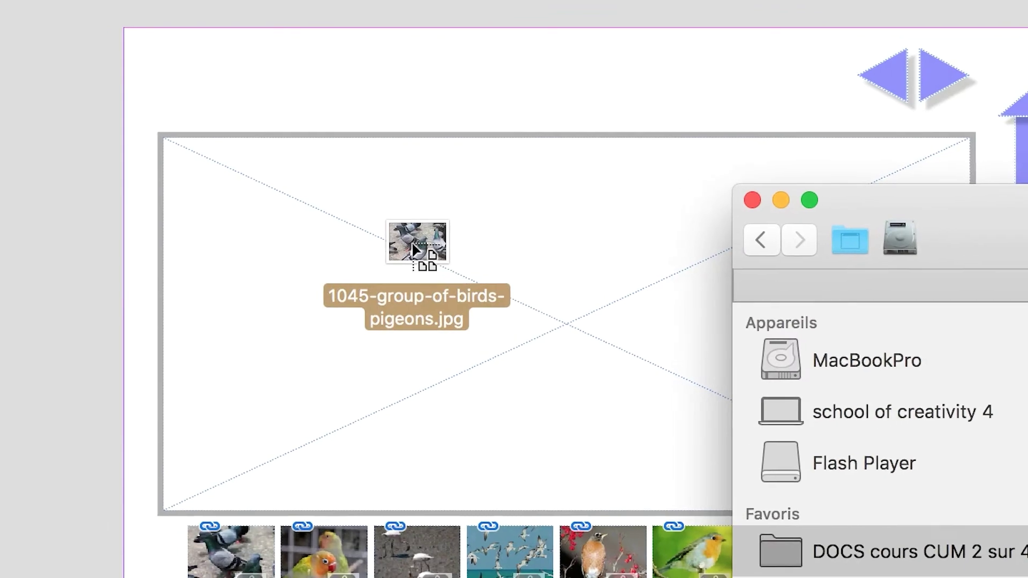
left_click_drag(412, 244, 411, 248)
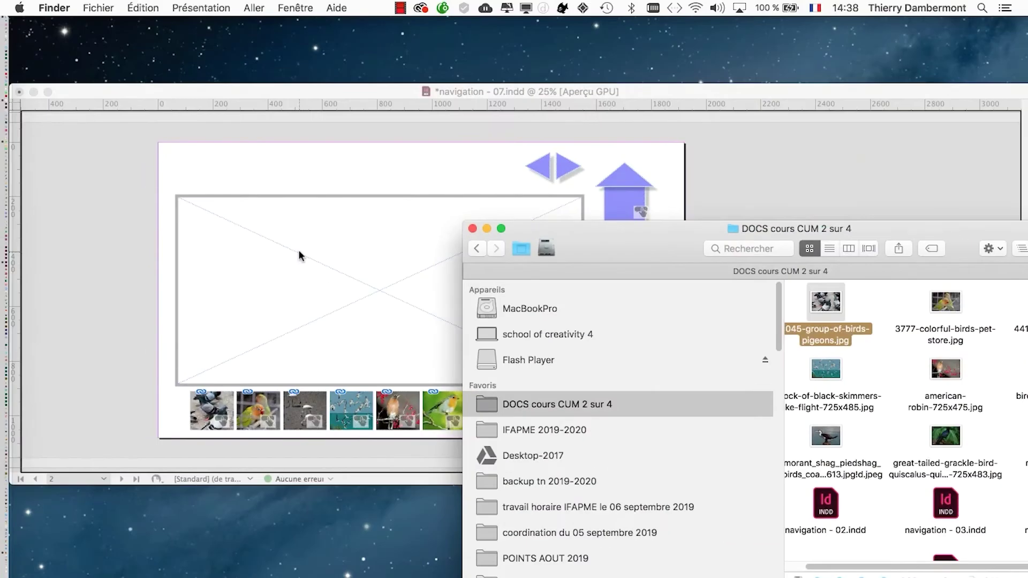
left_click_drag(591, 236, 675, 380)
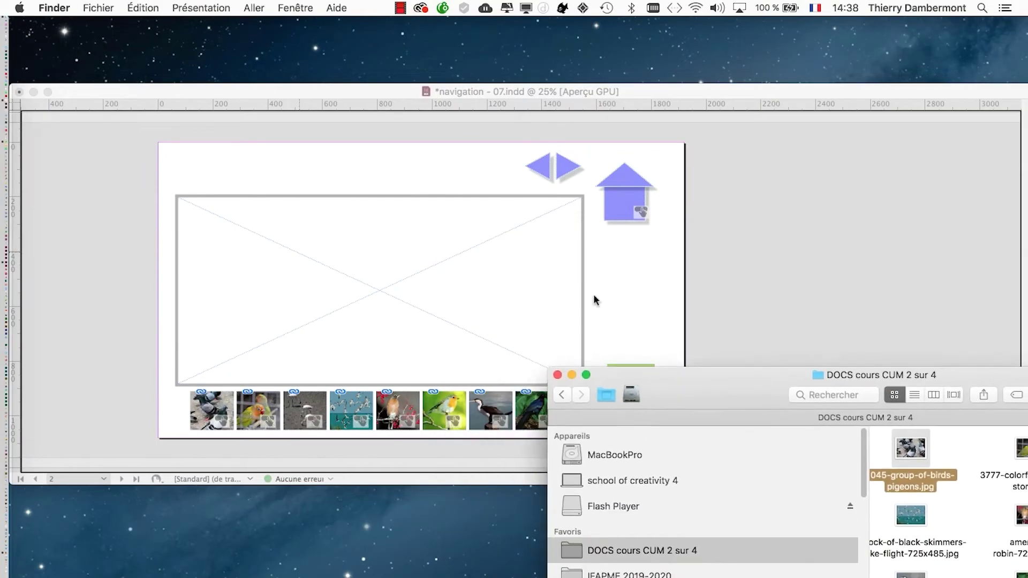
left_click(396, 92)
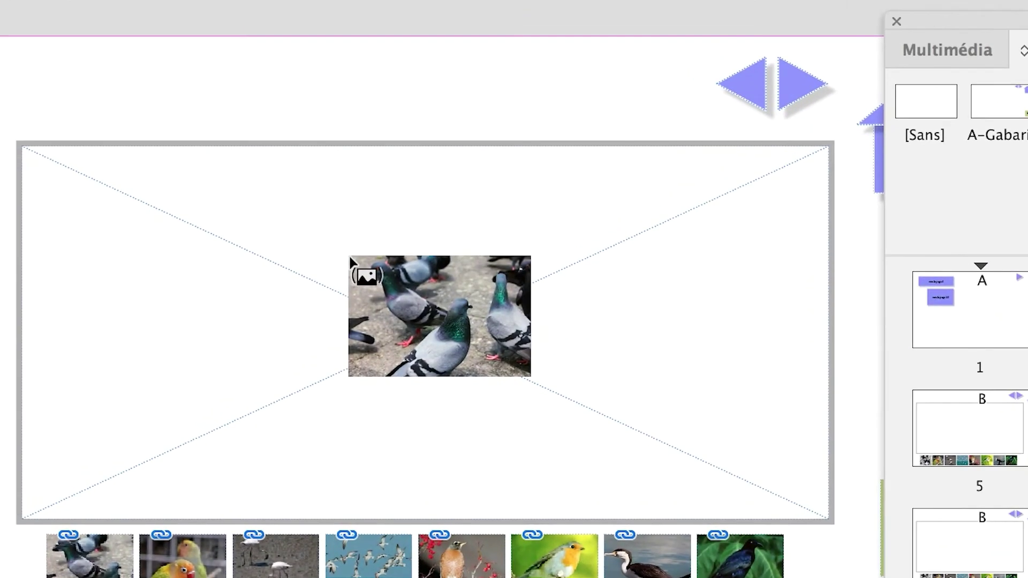
key("Escape")
left_click(351, 259)
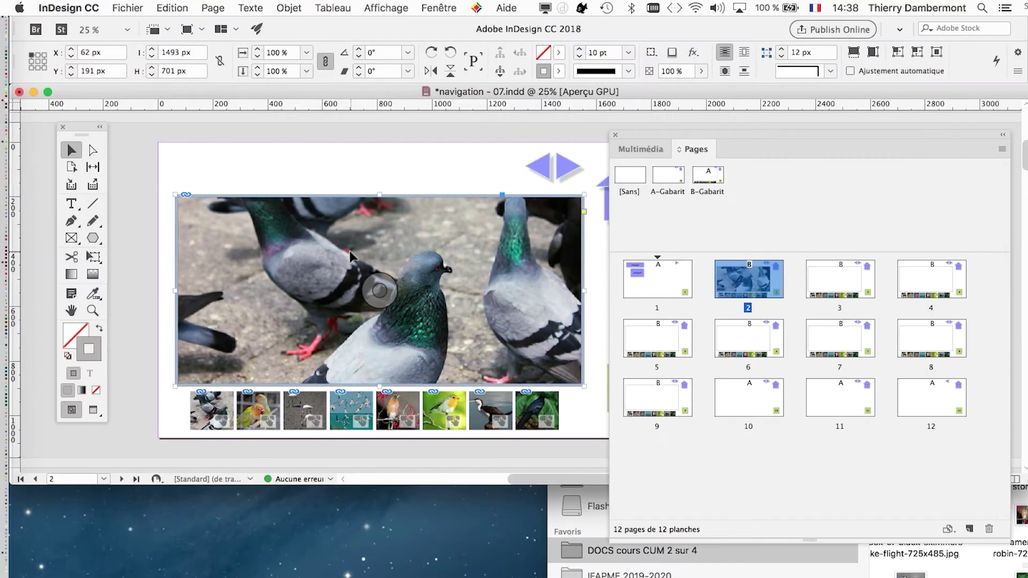
Open page 3 and release its large image frame from the master so it can be edited there
double_click(852, 284)
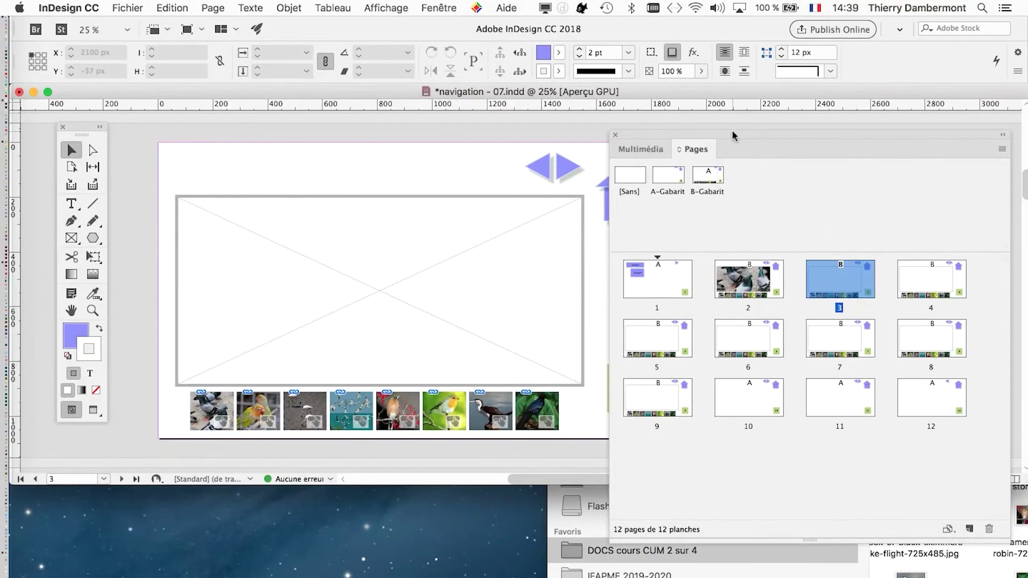
left_click_drag(732, 132, 719, 150)
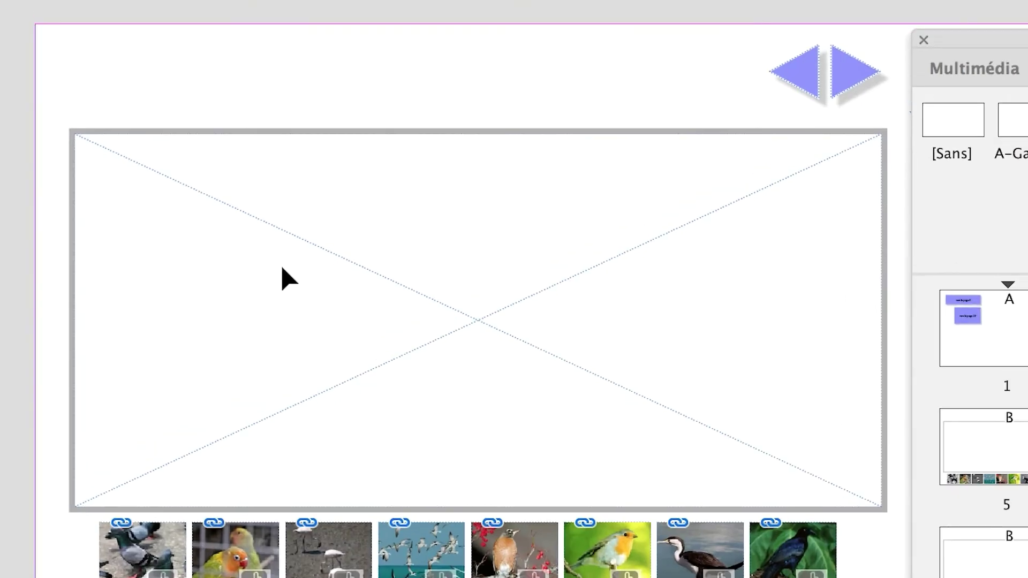
left_click(283, 268)
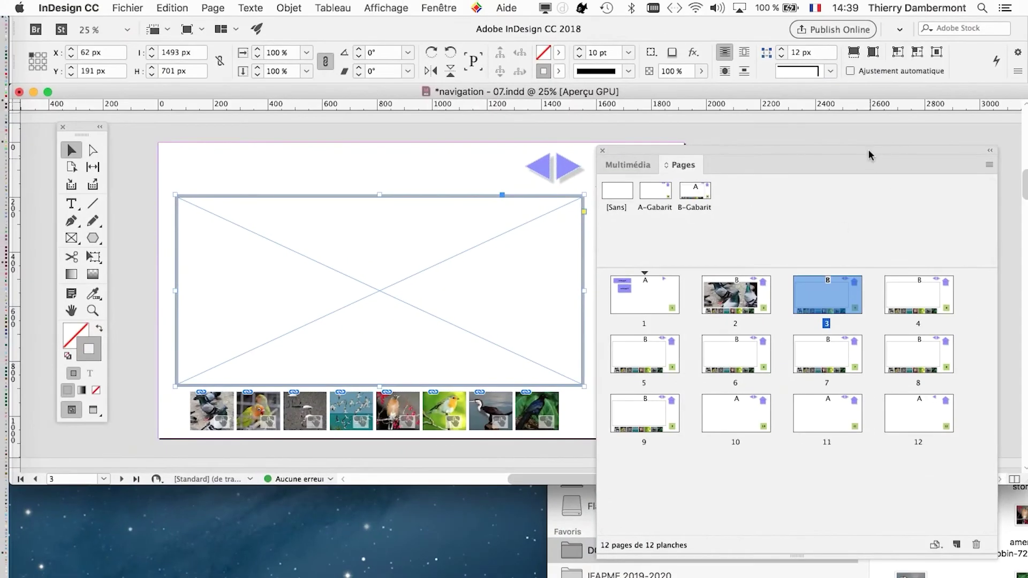
Clear the page overview out of the way and place 3777-colorful-birds-pet-store.jpg from the Finder folder into page 3's large frame
left_click_drag(869, 156, 412, 513)
left_click(967, 523)
left_click_drag(895, 372, 737, 293)
left_click_drag(748, 312, 761, 318)
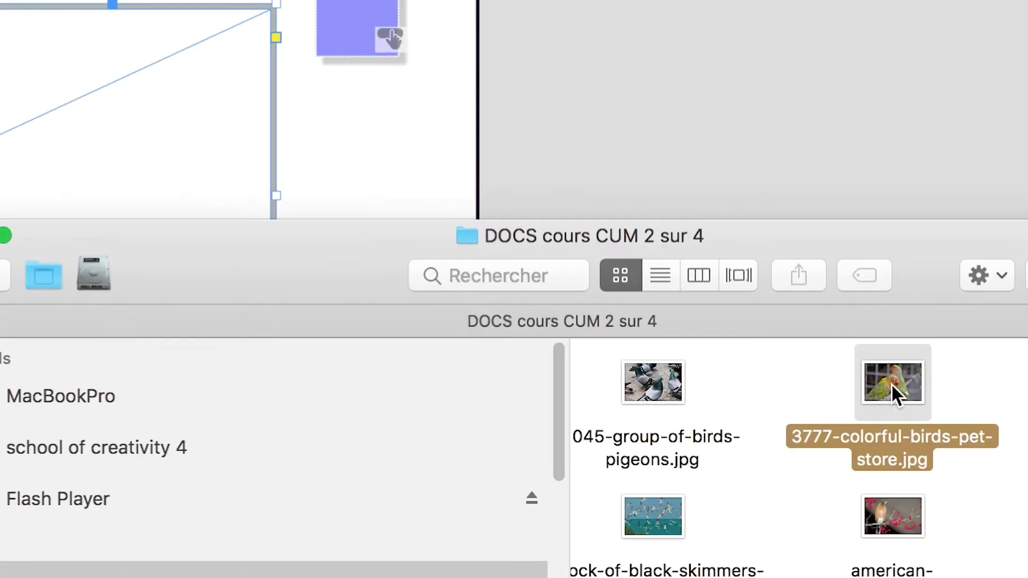
left_click_drag(891, 385, 272, 279)
left_click_drag(479, 314, 478, 320)
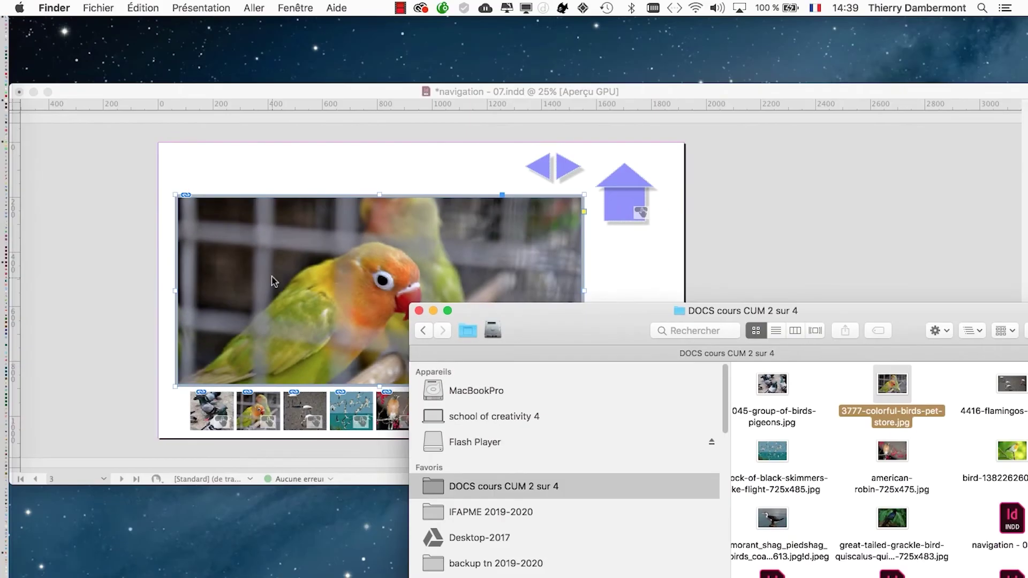
Return to InDesign, bring the page overview back beside the layout and select pages 4 to 9 in it
left_click_drag(552, 310, 778, 256)
left_click(608, 95)
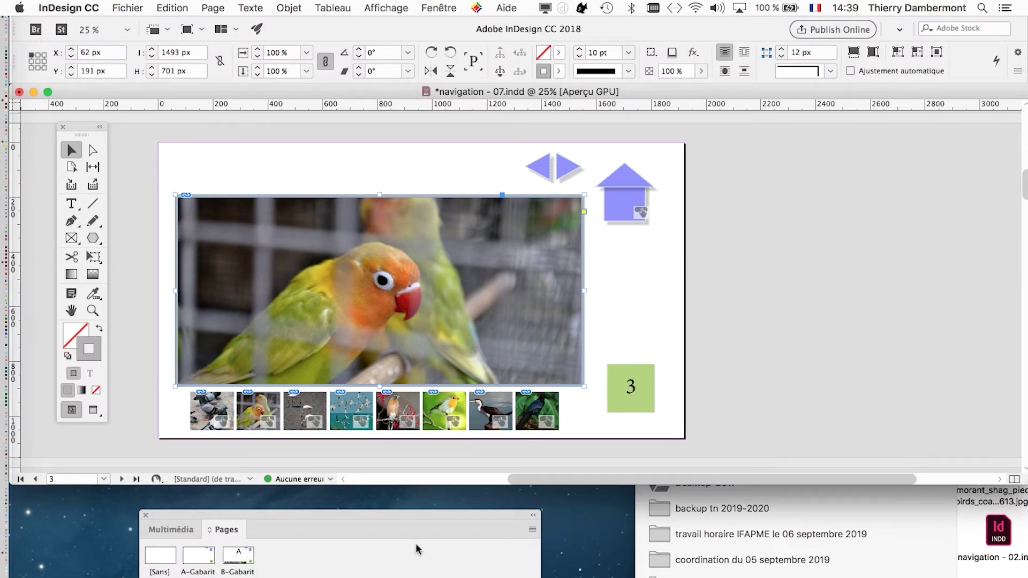
left_click_drag(406, 514, 861, 87)
left_click(899, 238)
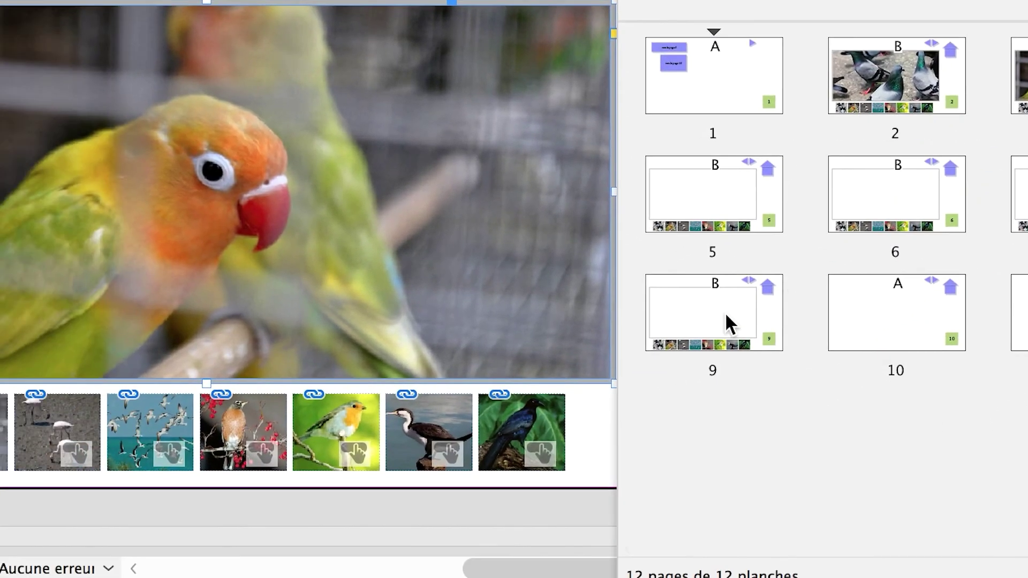
left_click(375, 474, "shift")
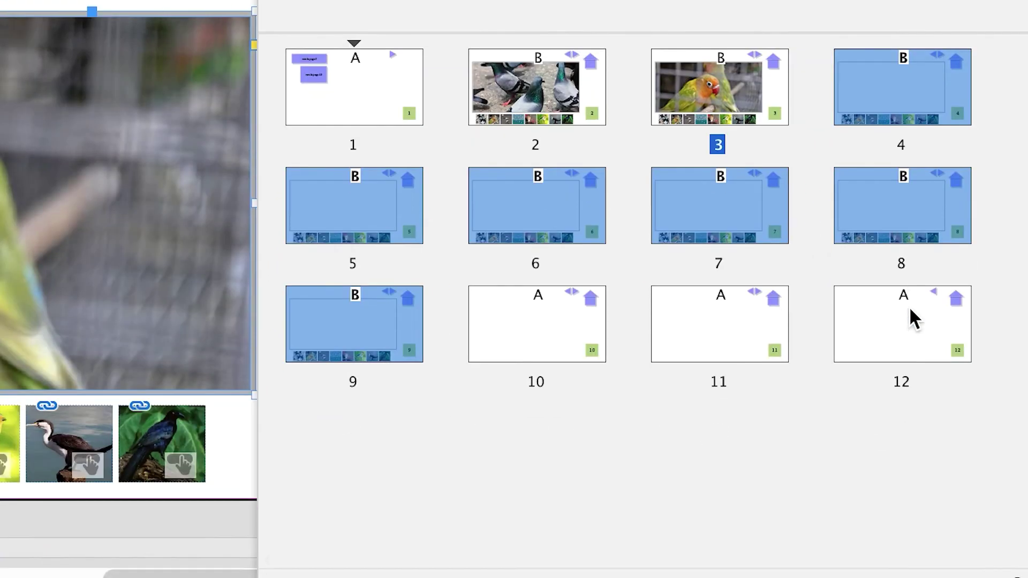
left_click(913, 316)
left_click(918, 70)
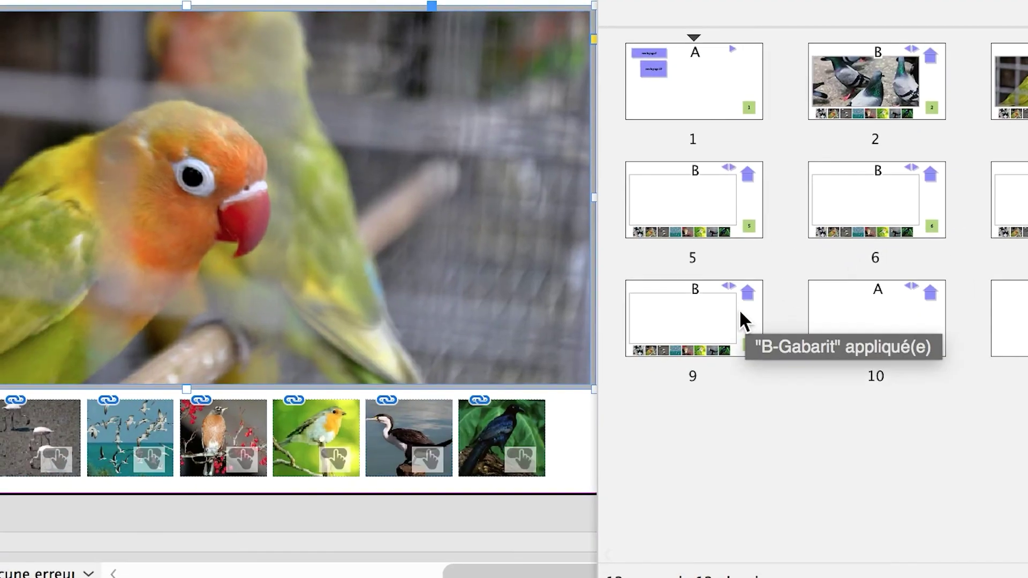
left_click(498, 431, "shift")
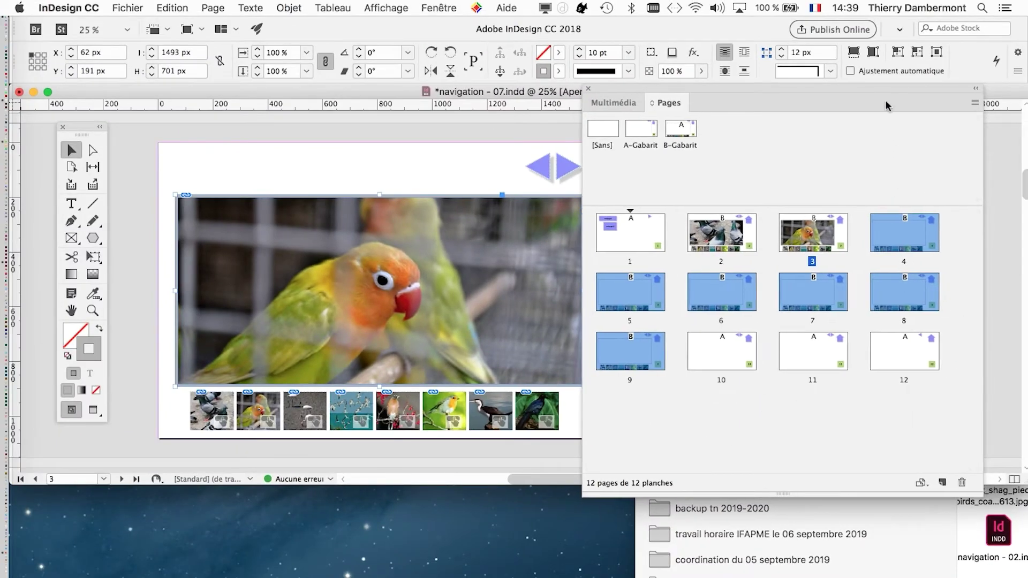
Override all master items on the selected pages 4 to 9 and open page 6 to check its image frame
left_click_drag(885, 99, 875, 145)
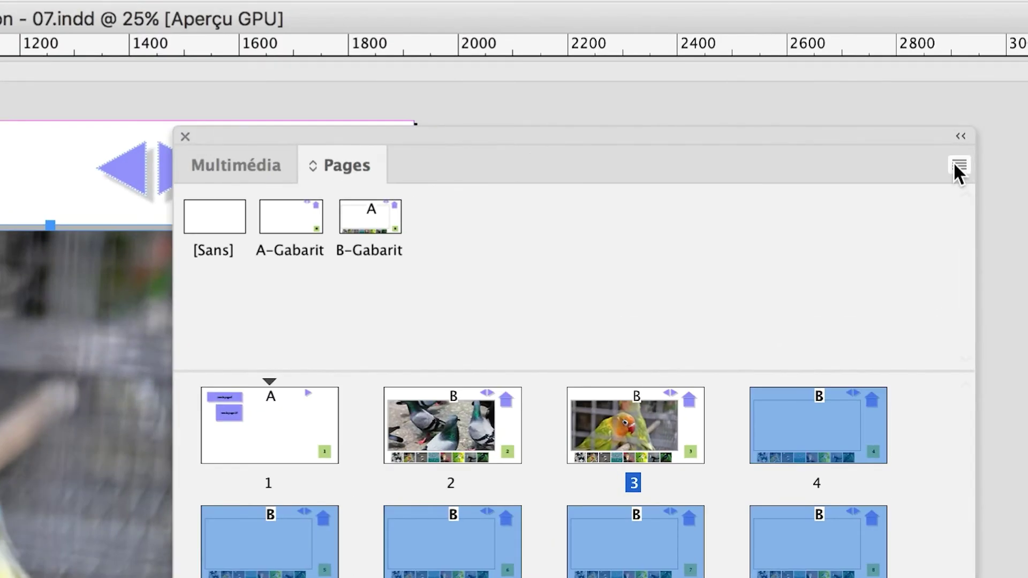
left_click(955, 166)
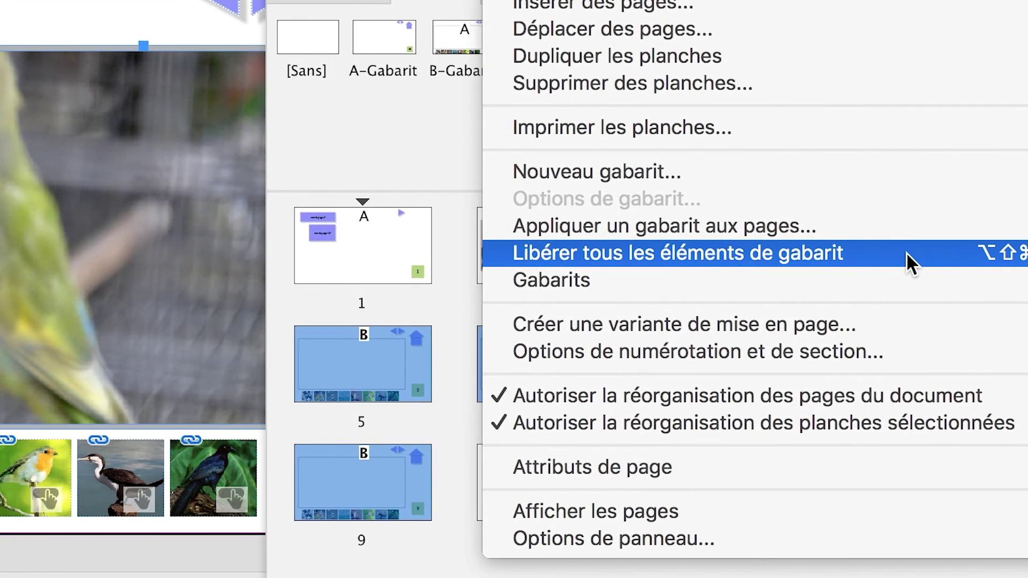
left_click(906, 252)
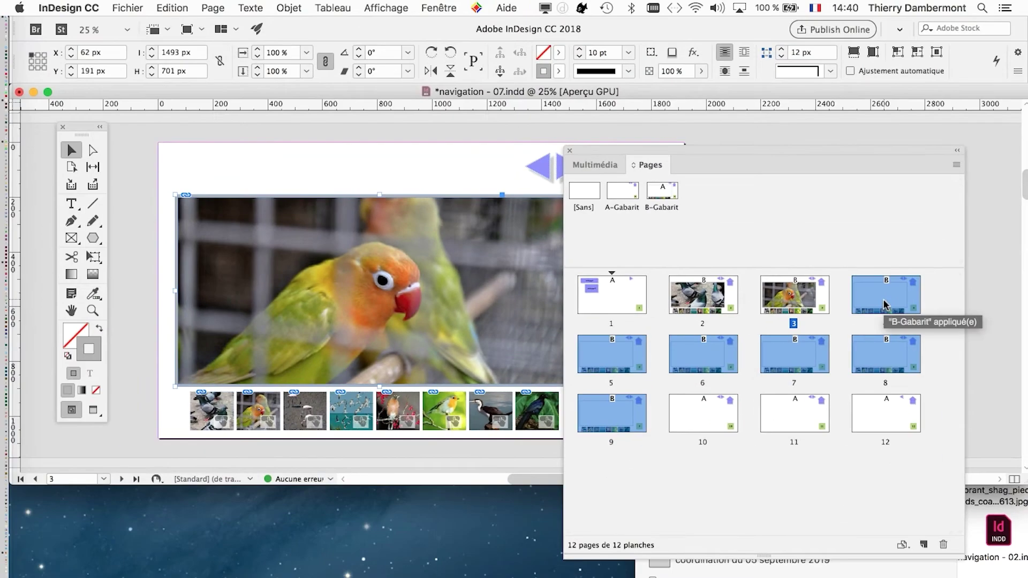
double_click(712, 360)
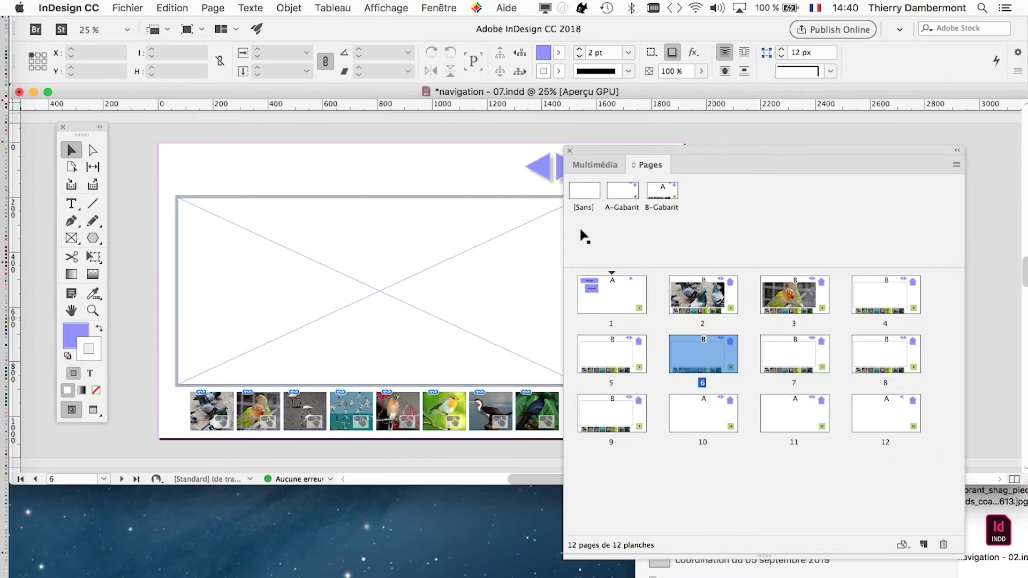
Open pages 8 and 9 in turn to check that their large image frames are released from the master
left_click_drag(603, 154, 666, 124)
double_click(962, 336)
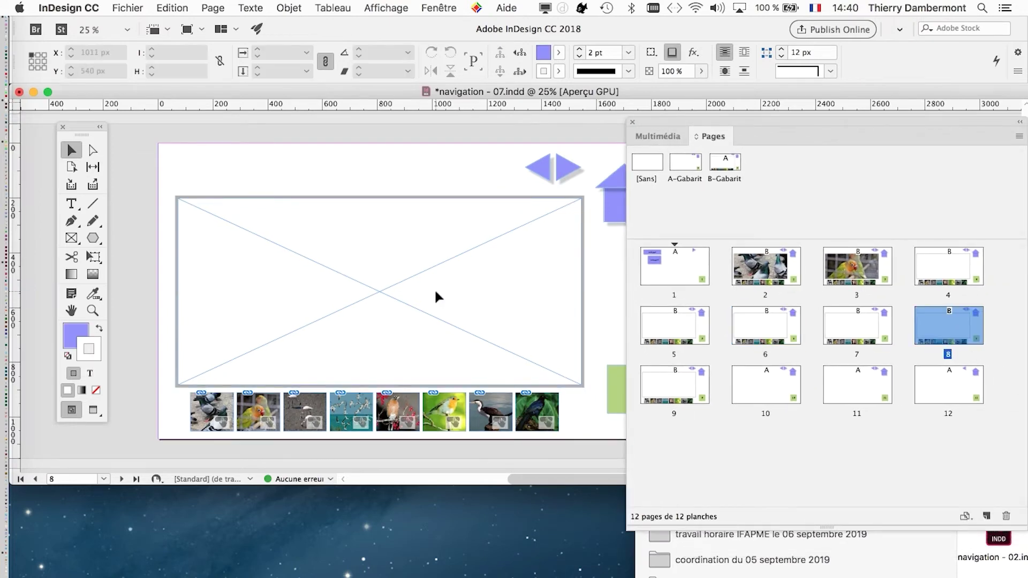
double_click(677, 395)
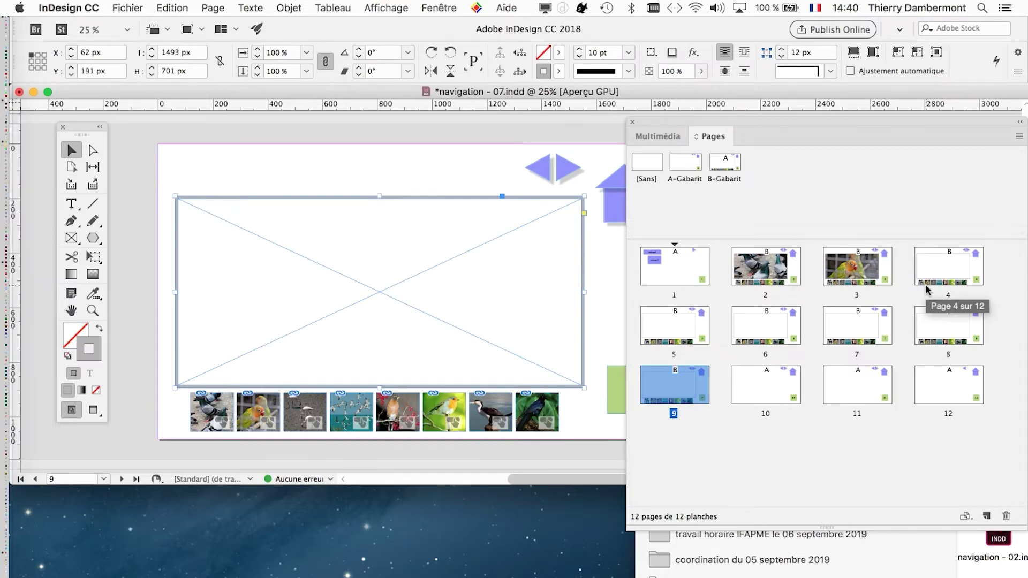
left_click_drag(805, 123, 680, 124)
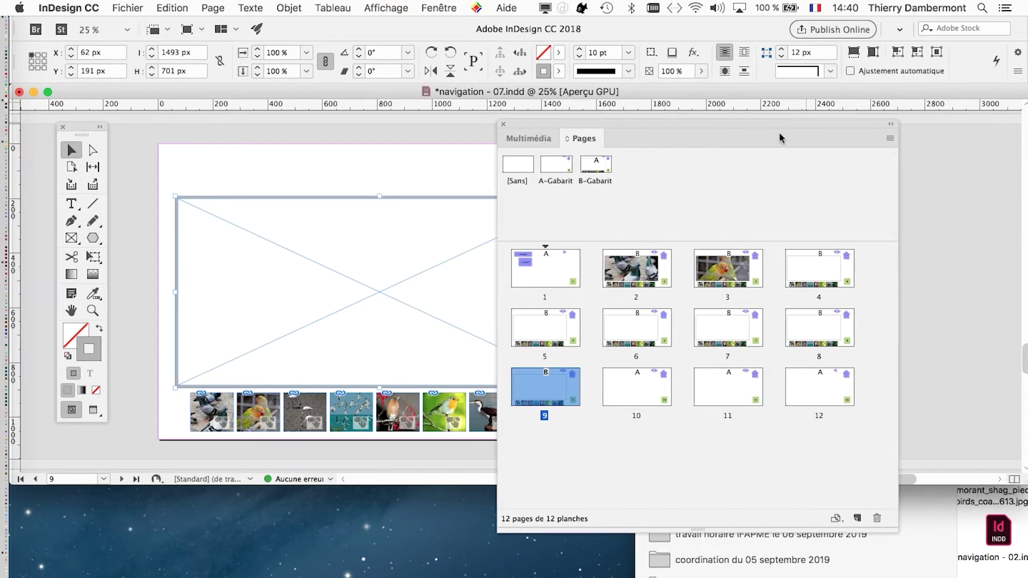
left_click(889, 139)
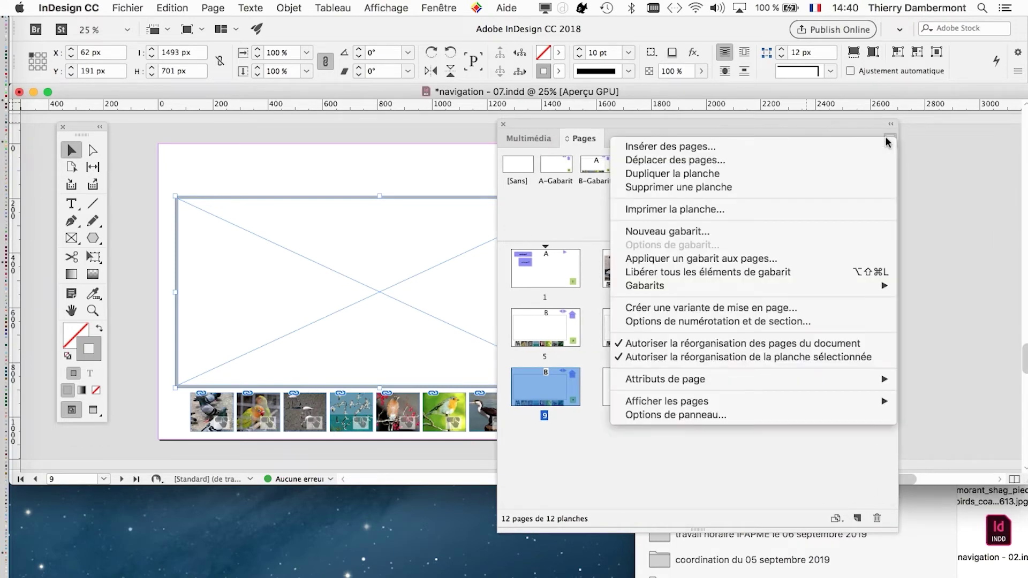
left_click(748, 114)
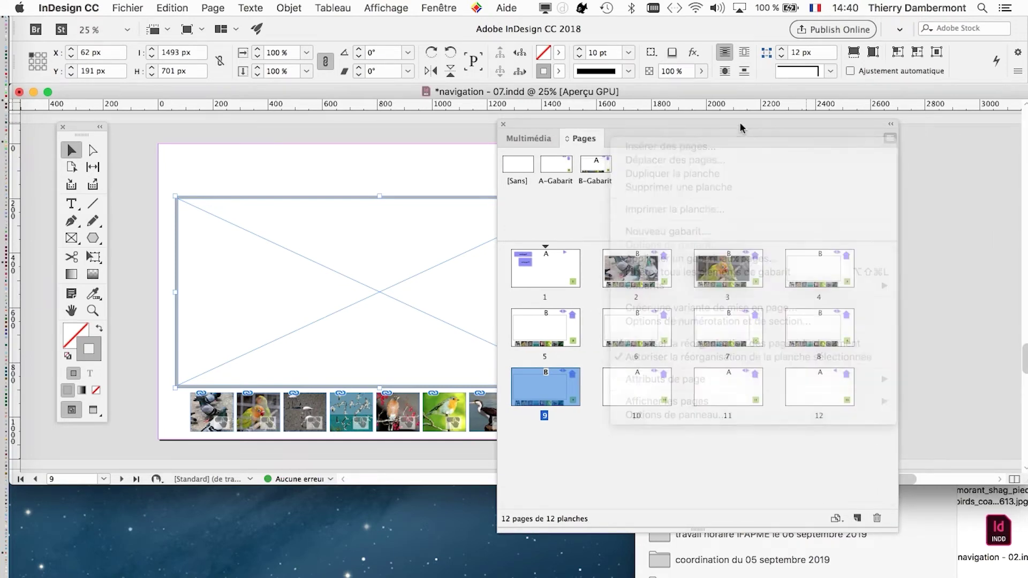
left_click_drag(715, 120, 850, 122)
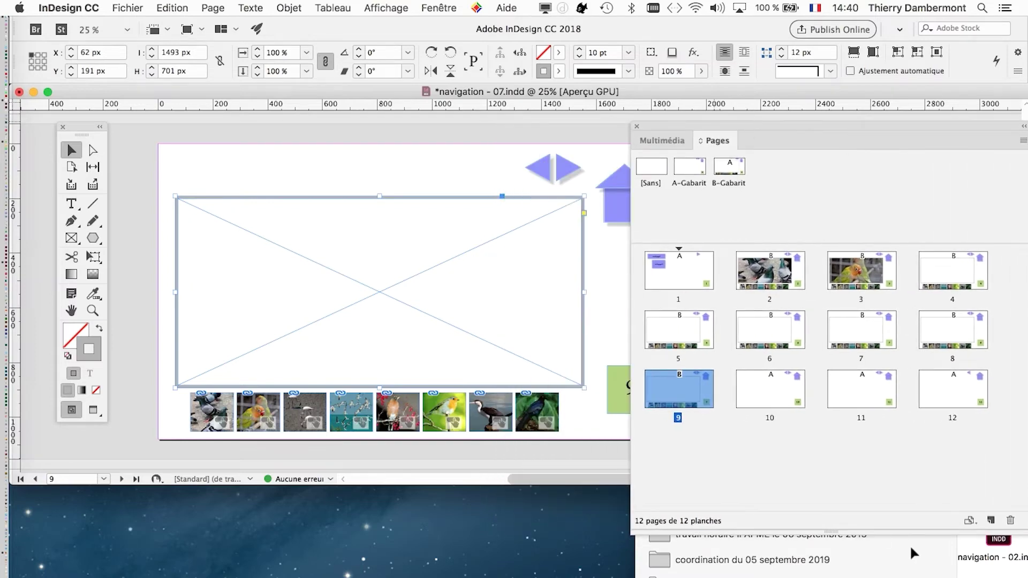
left_click(906, 300)
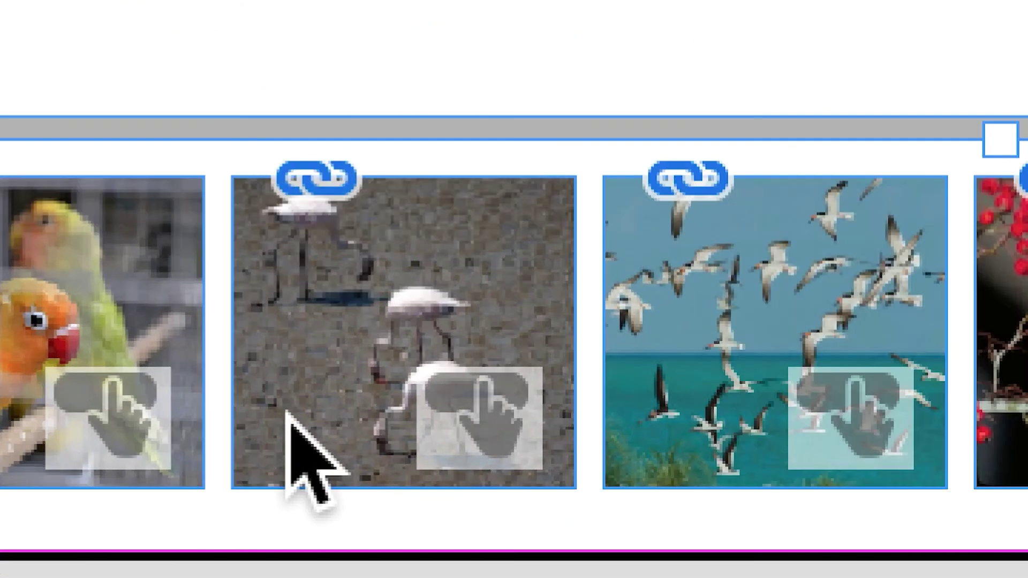
left_click_drag(862, 214, 570, 356)
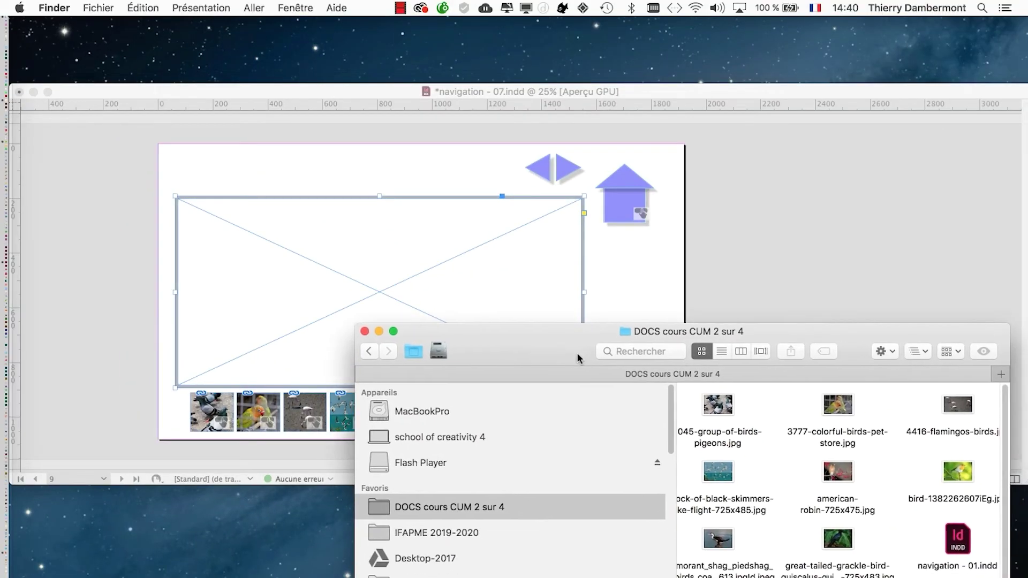
left_click_drag(951, 409, 442, 303)
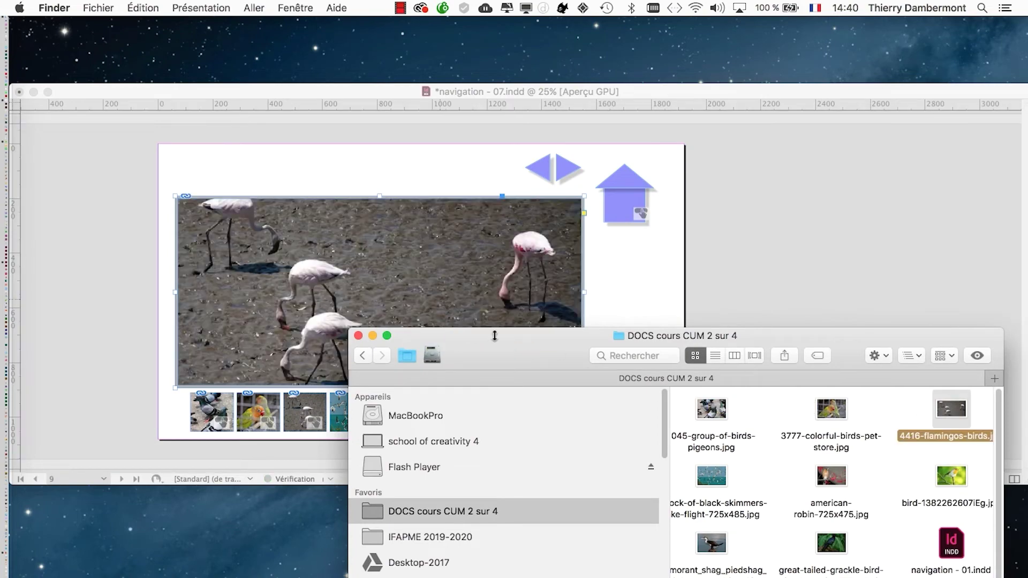
left_click_drag(494, 336, 657, 360)
left_click(644, 107)
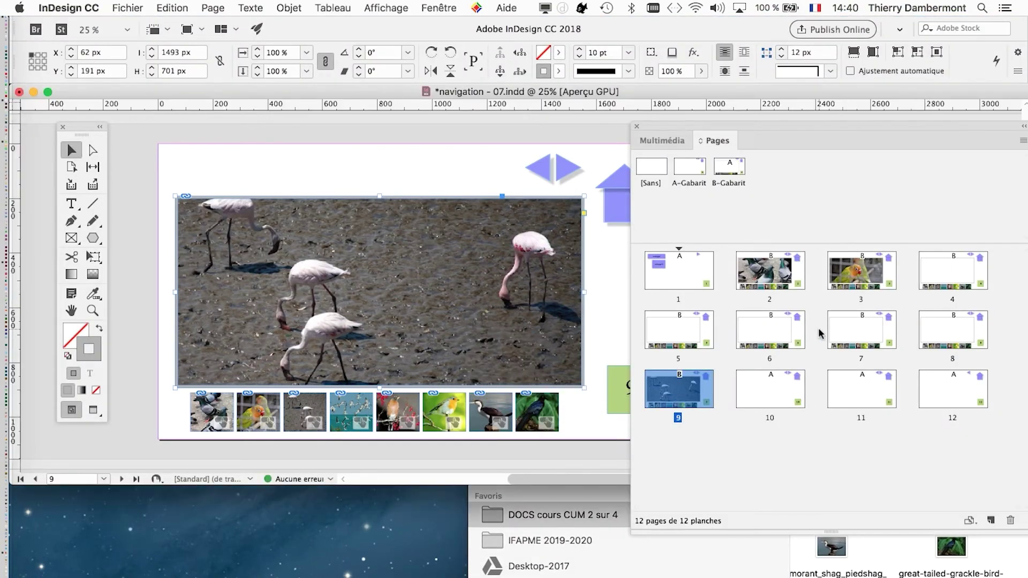
left_click(171, 7)
left_click(185, 25)
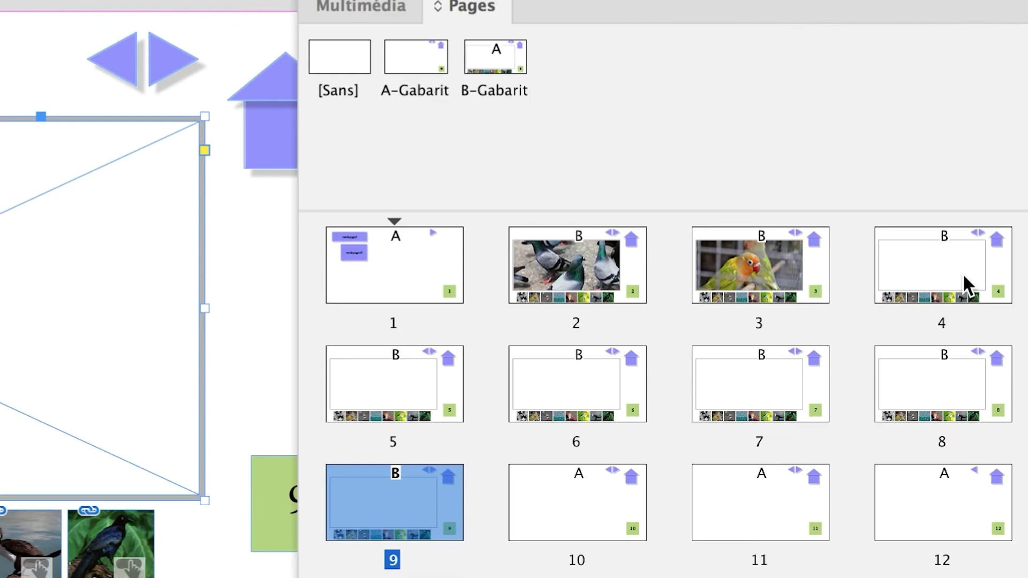
Place the 4416-flamingos-birds picture from the Finder folder into page 4's large frame and bring the page overview back beside the layout
left_click(963, 278)
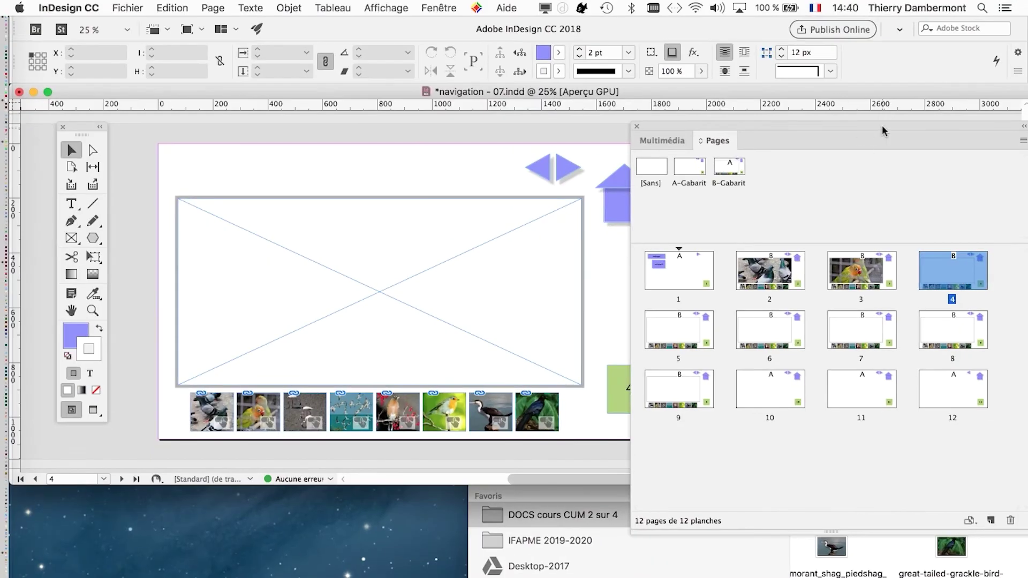
left_click_drag(883, 131, 428, 455)
left_click(889, 530)
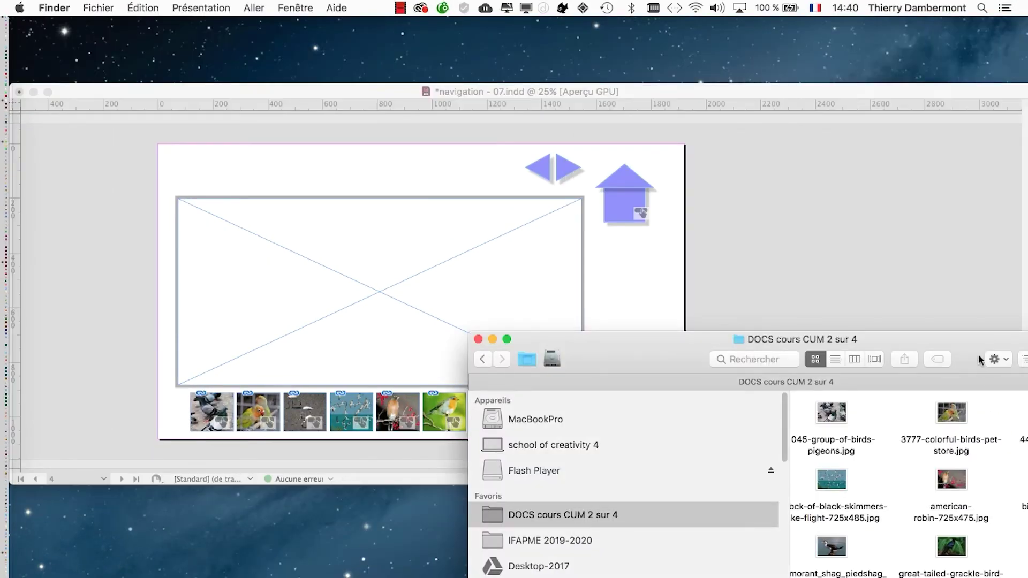
left_click_drag(979, 355, 854, 423)
left_click_drag(945, 482, 426, 293)
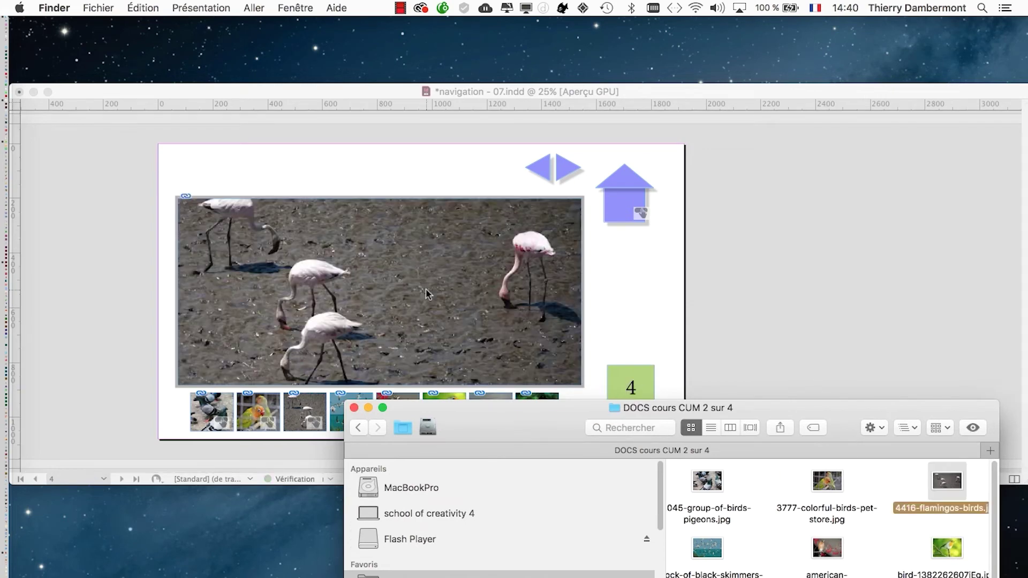
left_click_drag(504, 407, 803, 210)
left_click(414, 481)
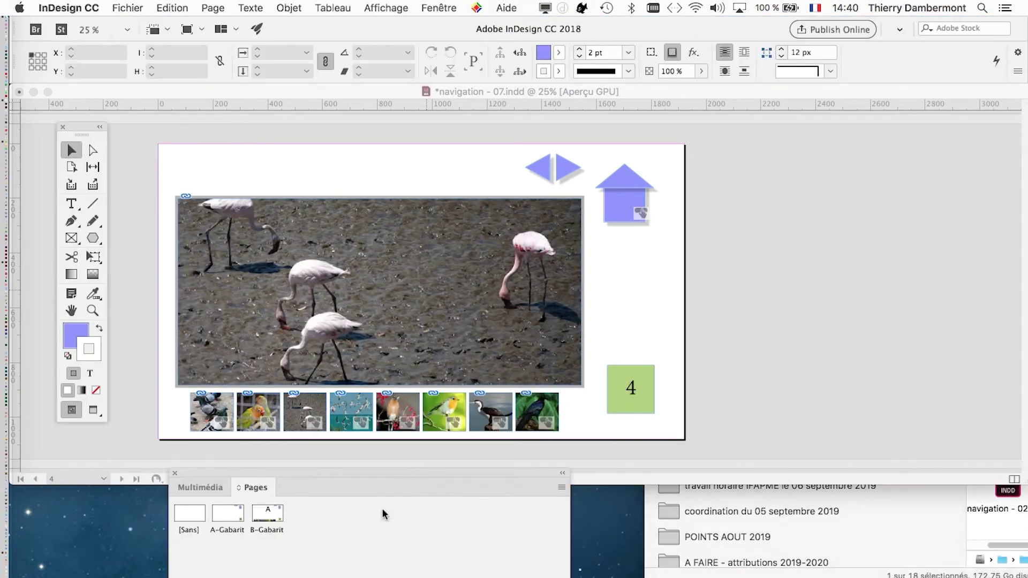
left_click_drag(385, 473, 842, 123)
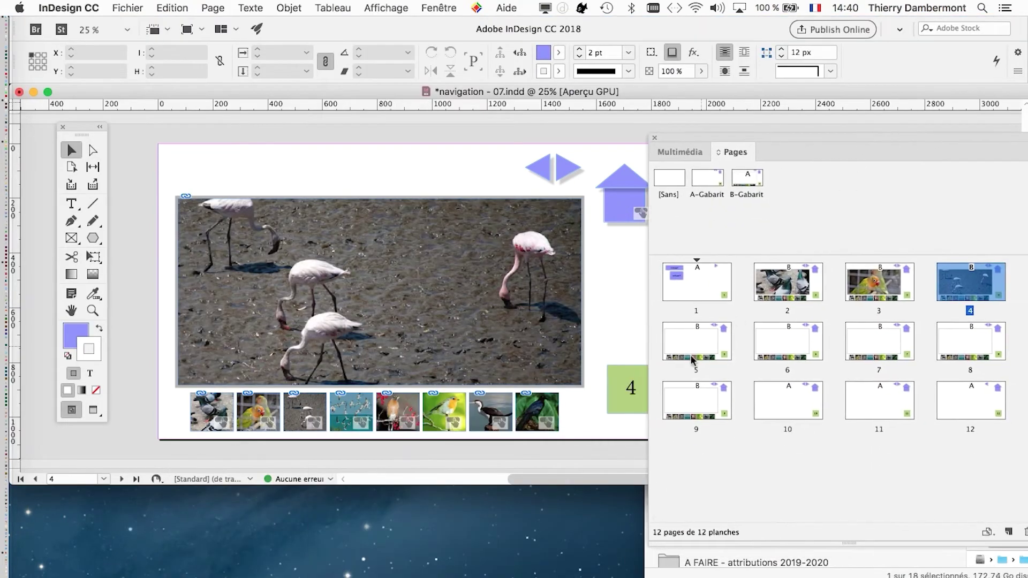
Open page 5 and place the black skimmers flock picture from the Finder folder into its large frame
double_click(698, 350)
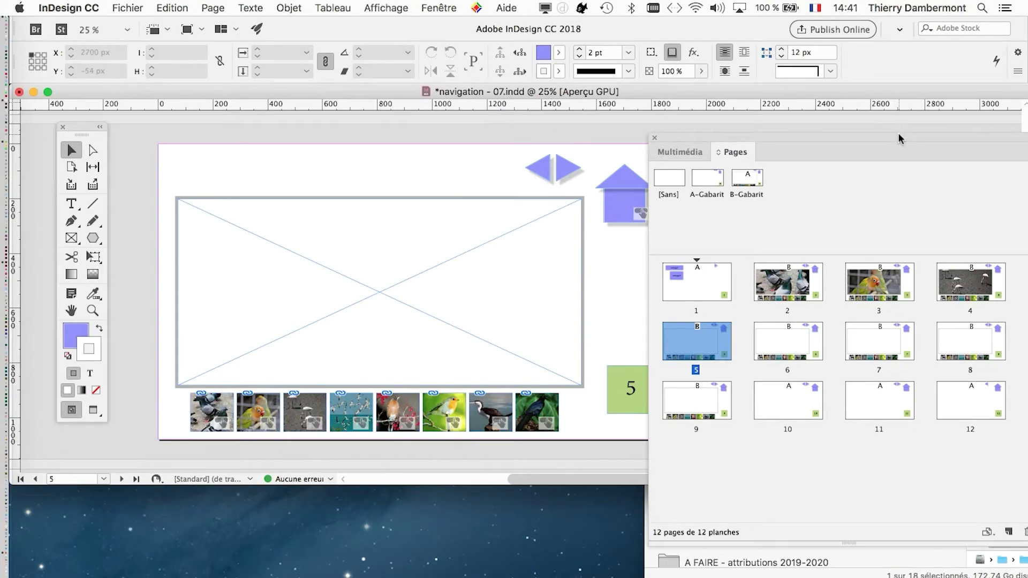
left_click_drag(898, 132, 747, 196)
left_click_drag(527, 338, 209, 576)
left_click(803, 536)
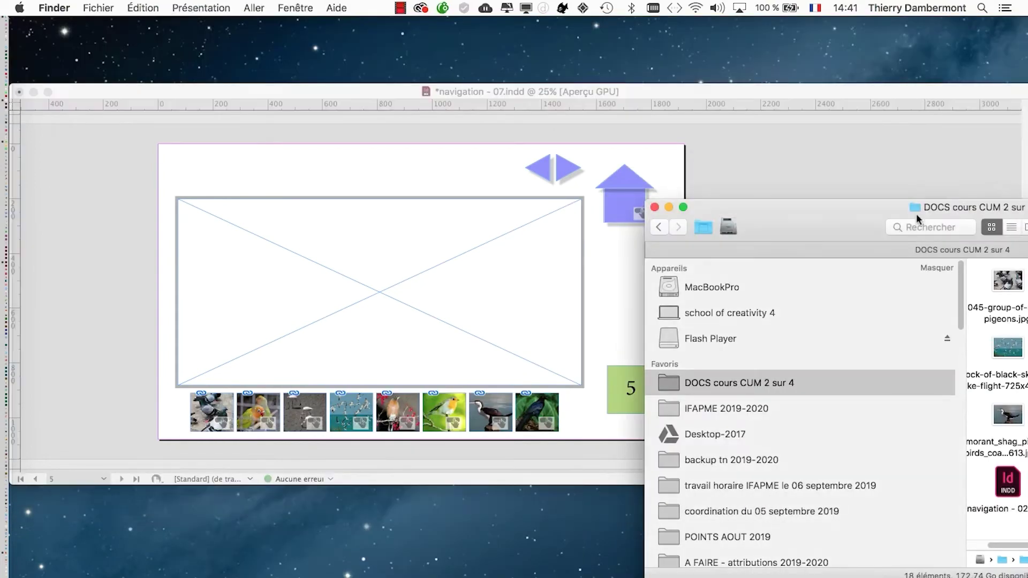
left_click_drag(928, 208, 601, 233)
left_click_drag(692, 365, 316, 262)
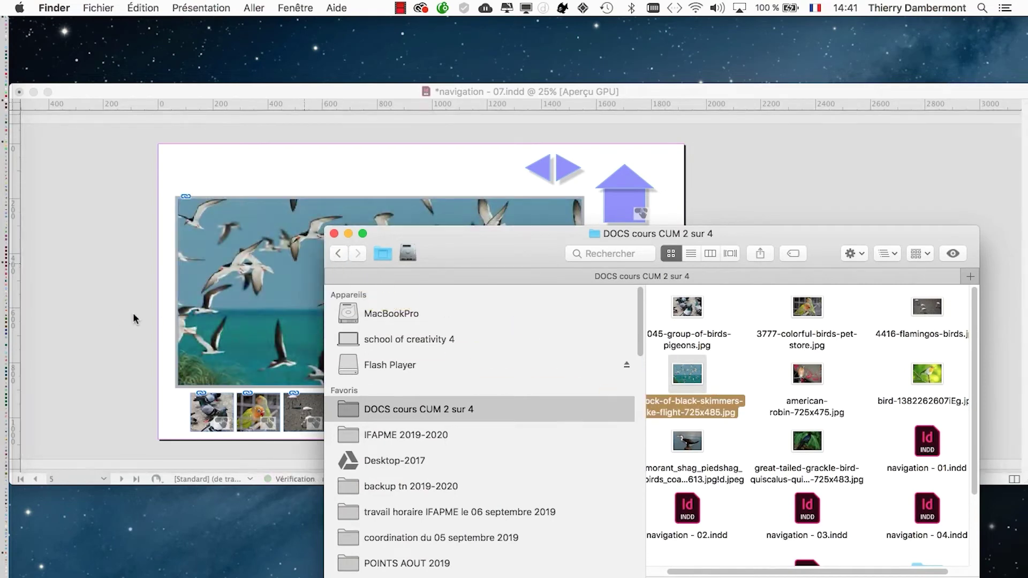
Return to InDesign, open page 6 and place american-robin-725x475.jpg from the Finder folder into its large frame
left_click(120, 321)
left_click_drag(326, 457, 793, 31)
double_click(795, 240)
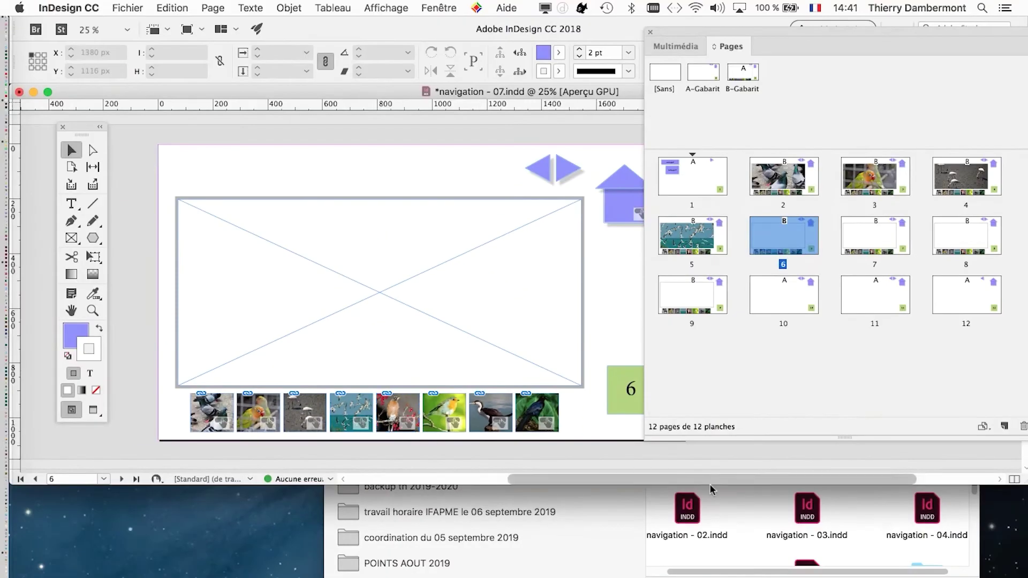
left_click(749, 515)
left_click_drag(845, 380, 293, 272)
double_click(886, 245)
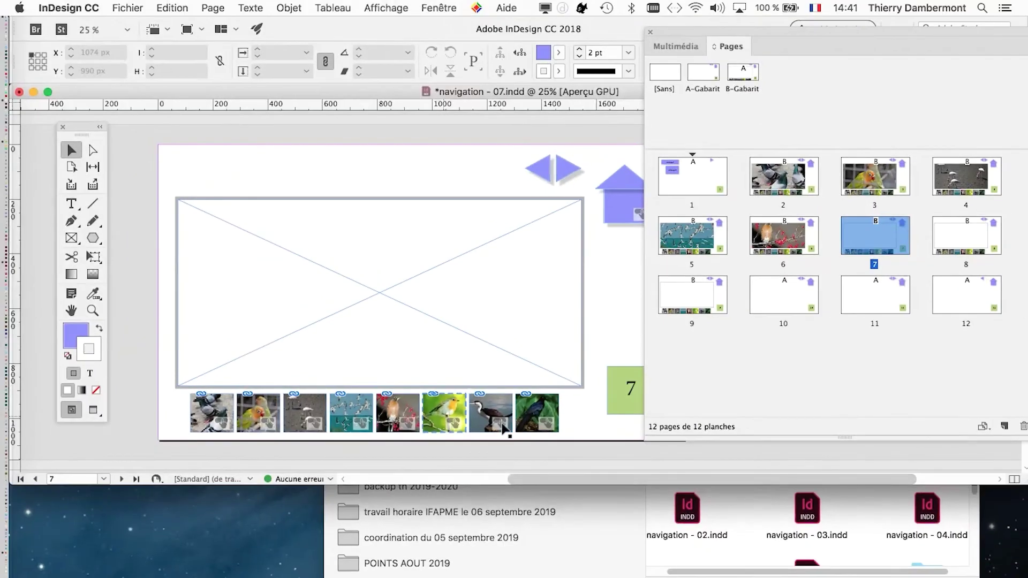
left_click(733, 490)
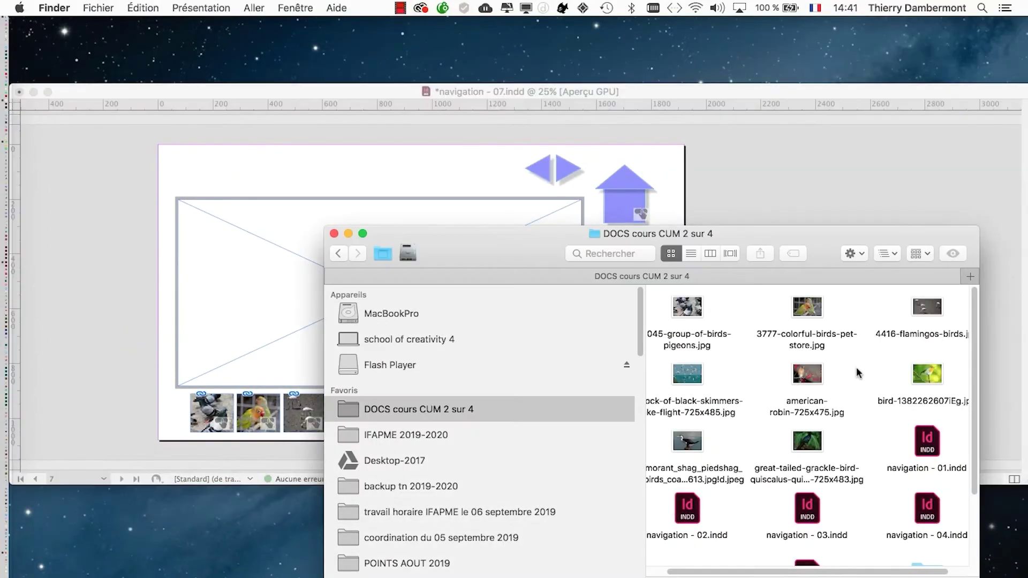
left_click_drag(922, 377, 283, 268)
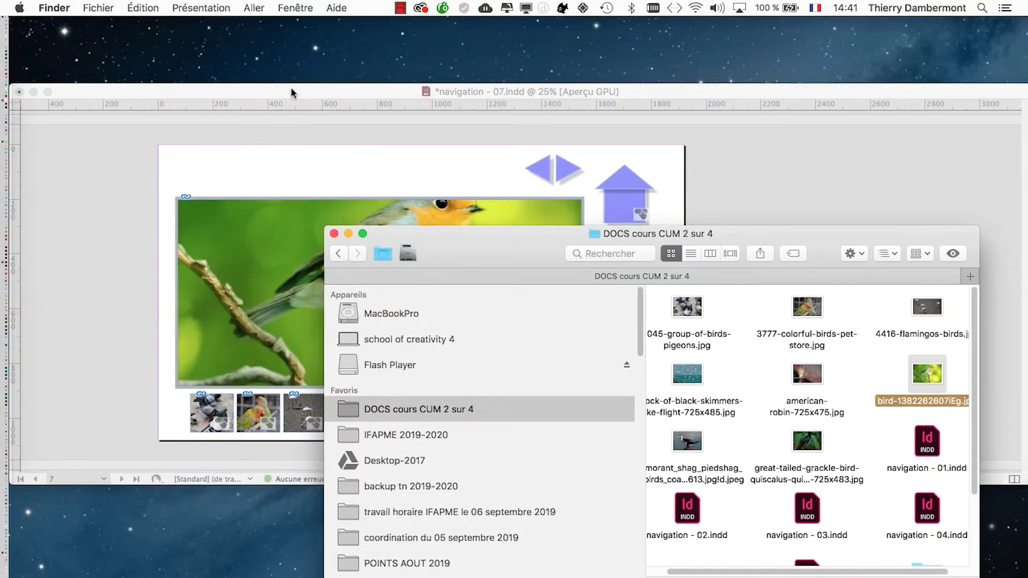
Return to InDesign, open page 8 and place the pied shag cormorant picture from the Finder folder into its large frame
left_click(291, 92)
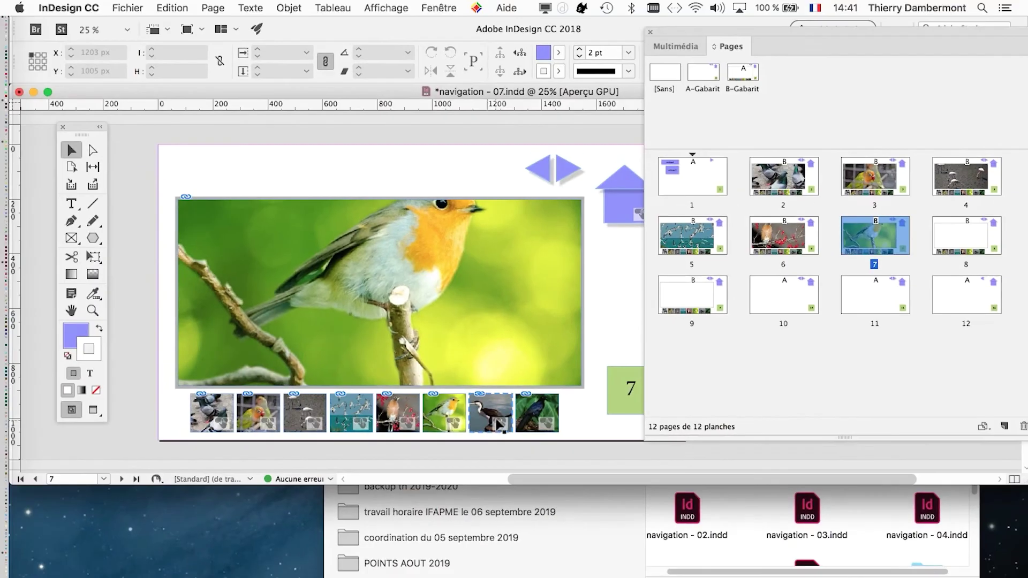
double_click(967, 238)
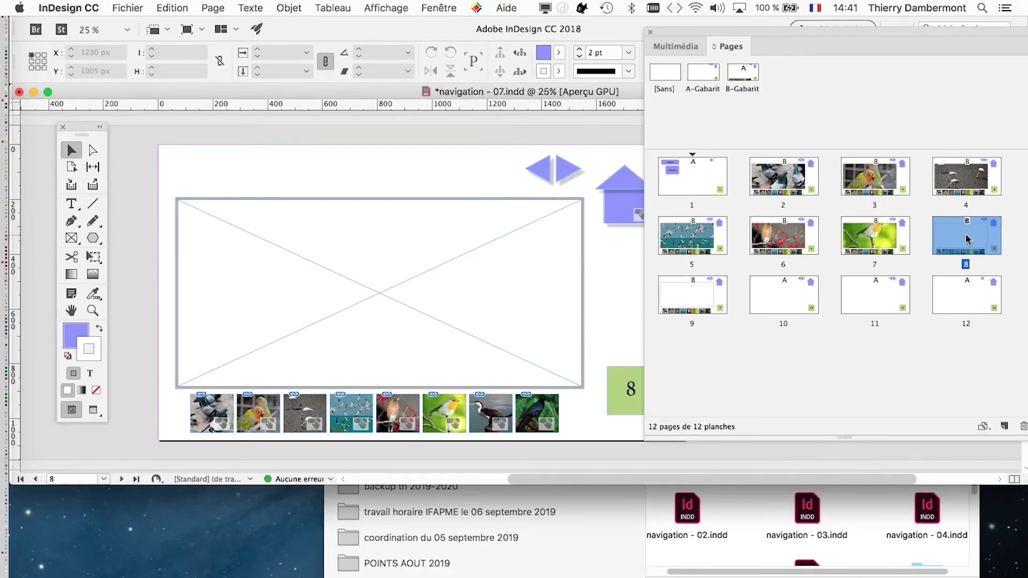
left_click(844, 502)
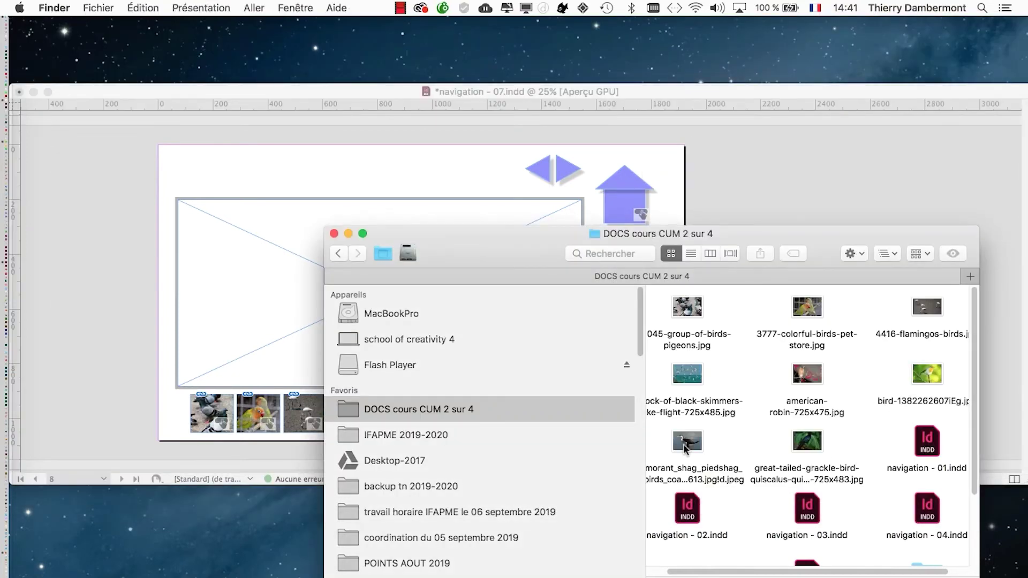
left_click_drag(685, 449, 264, 277)
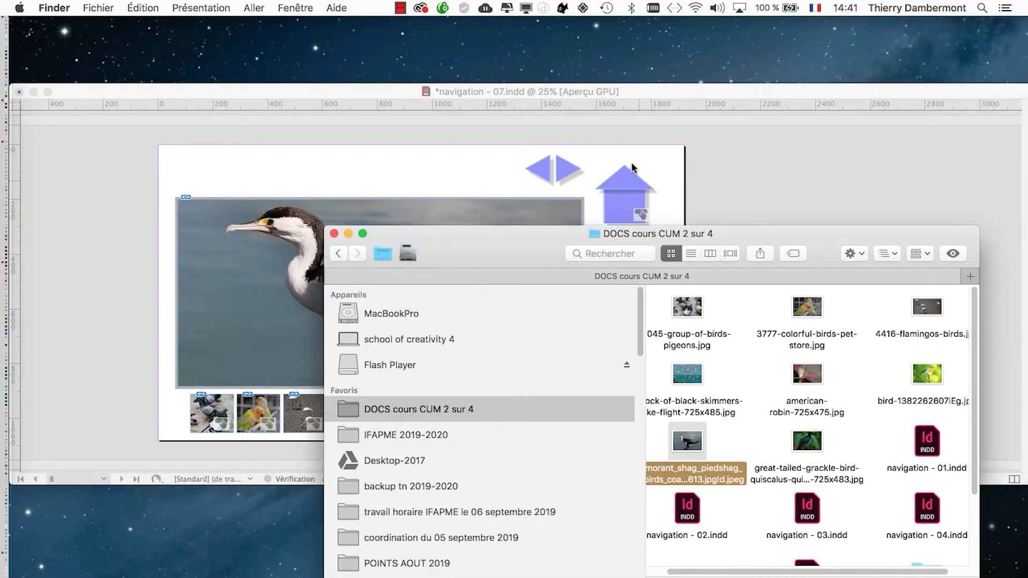
Return to InDesign, open page 9 and place the great-tailed grackle picture from the Finder folder into its large frame
left_click(702, 152)
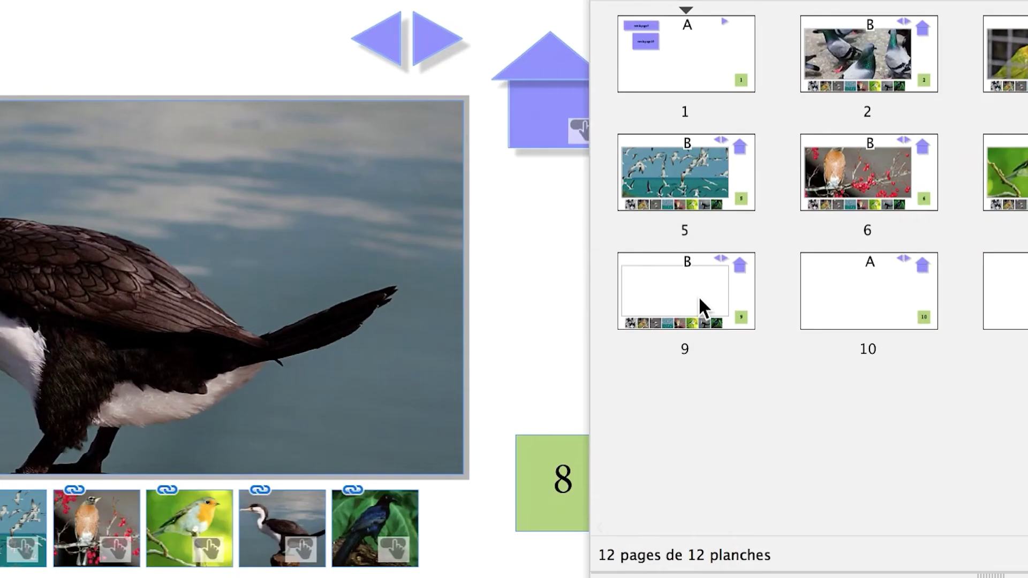
double_click(698, 296)
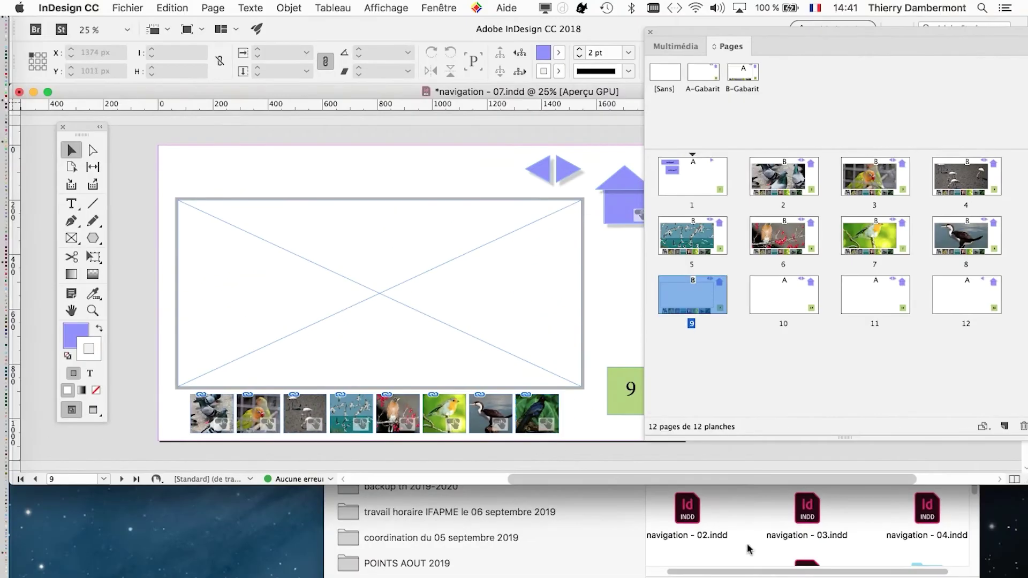
left_click(750, 551)
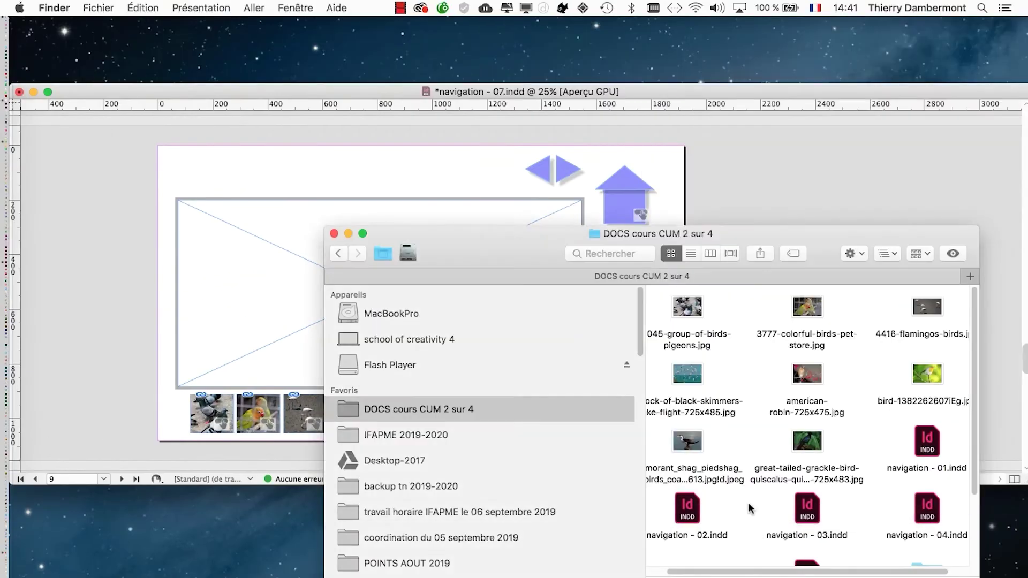
left_click_drag(801, 446, 279, 311)
Return to InDesign and shift the grackle picture down inside page 9's frame to a vertical offset of about -10 px, revealing the bird's head
left_click(744, 198)
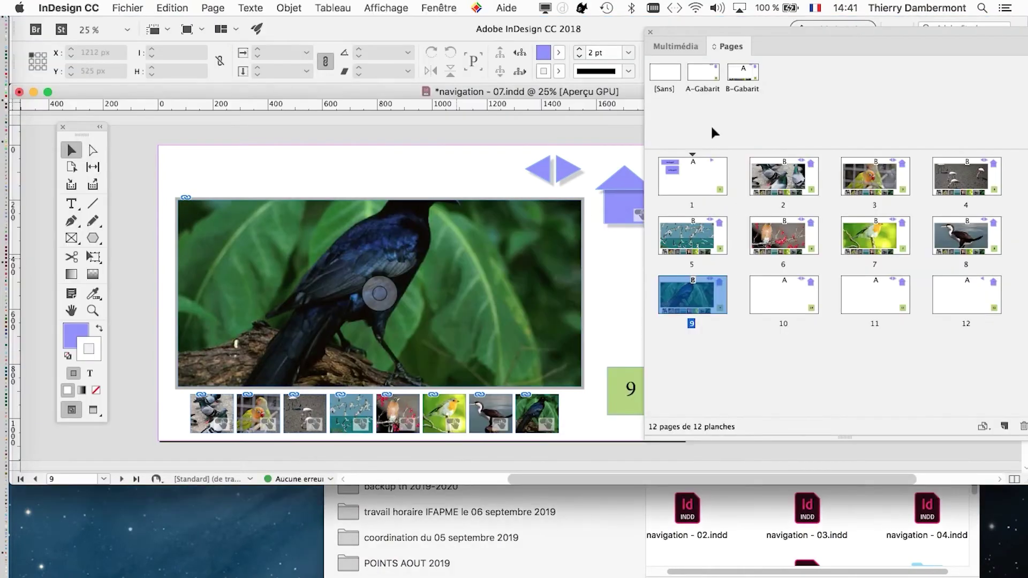
left_click(379, 293)
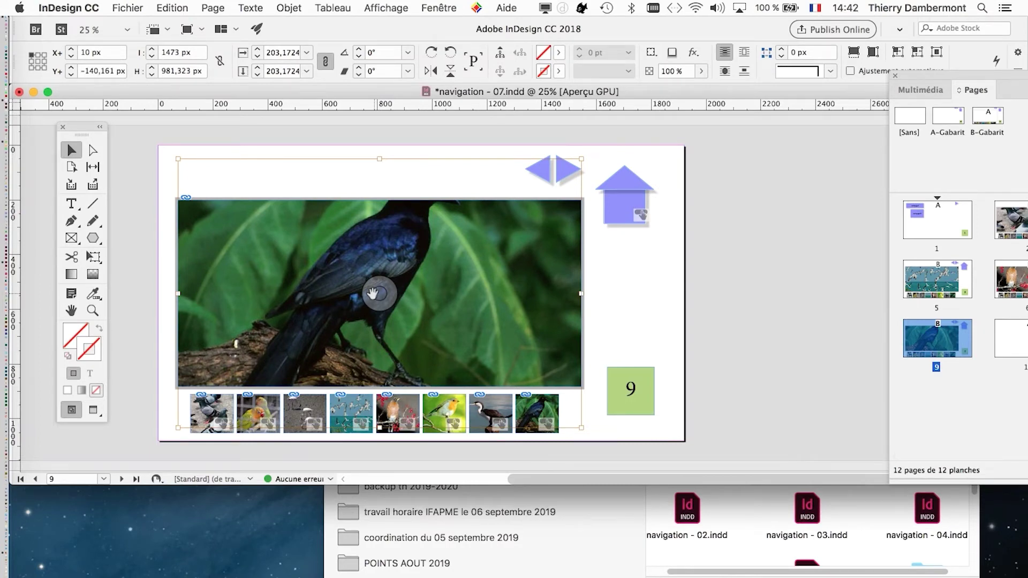
left_click_drag(379, 293, 372, 328)
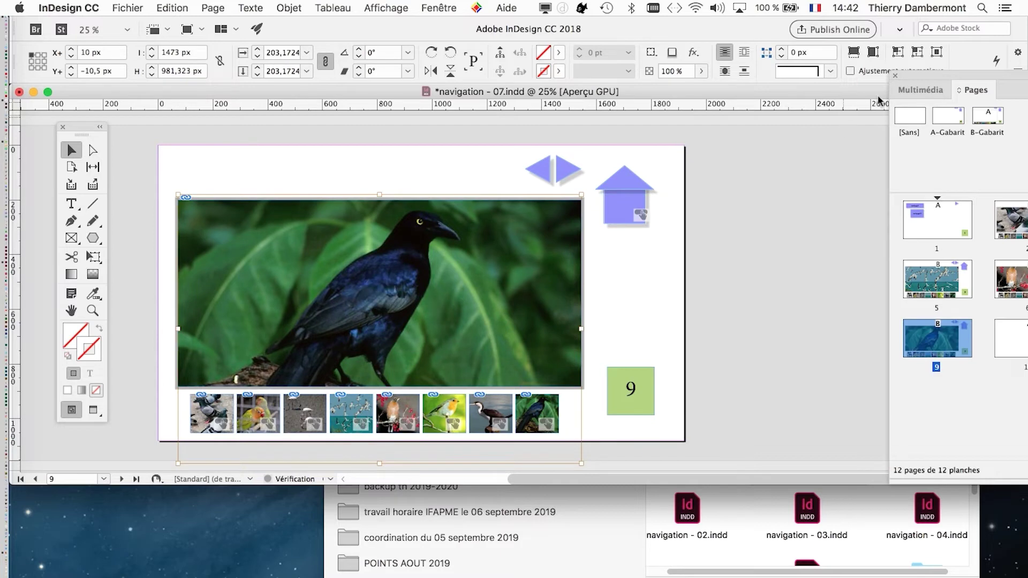
Open page 2 and shift the pigeon picture down inside its frame to a vertical offset of about -27 px, revealing the heads
left_click_drag(929, 72, 723, 107)
double_click(788, 259)
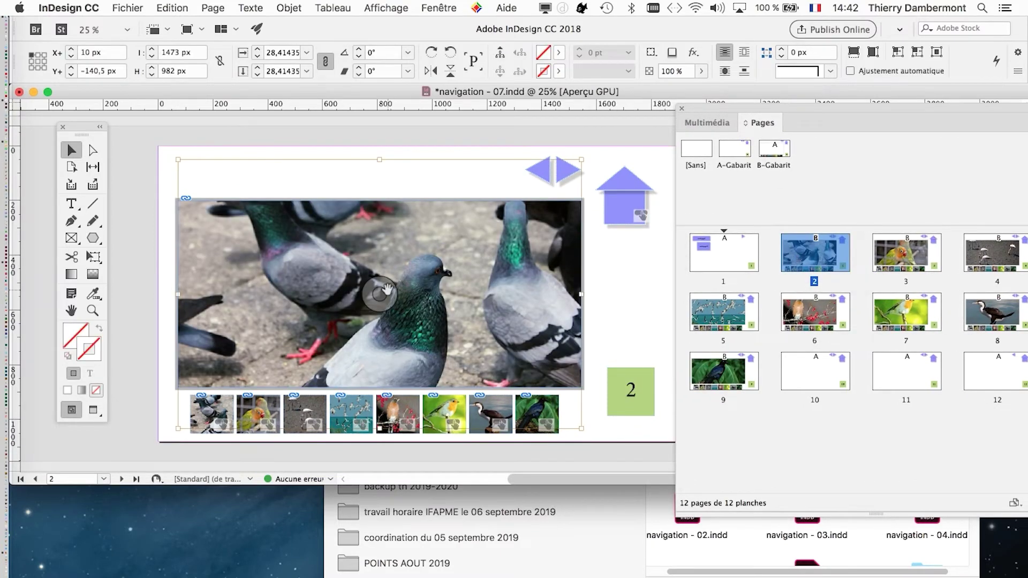
left_click_drag(390, 306, 391, 326)
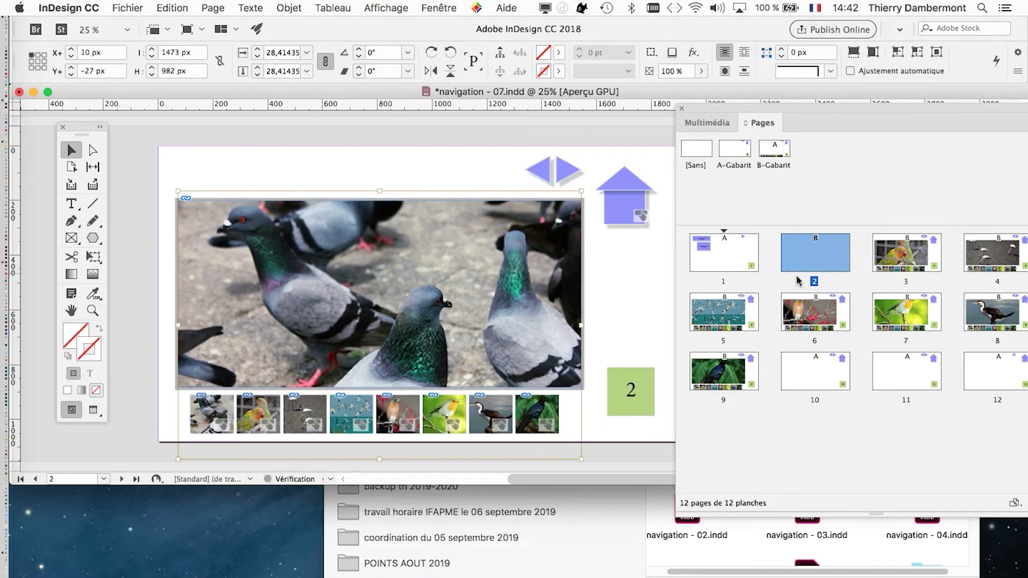
Open page 3 and shift the parrot picture up inside its frame to a vertical offset of about -241 px
key("shift+Page_Down")
left_click(389, 297)
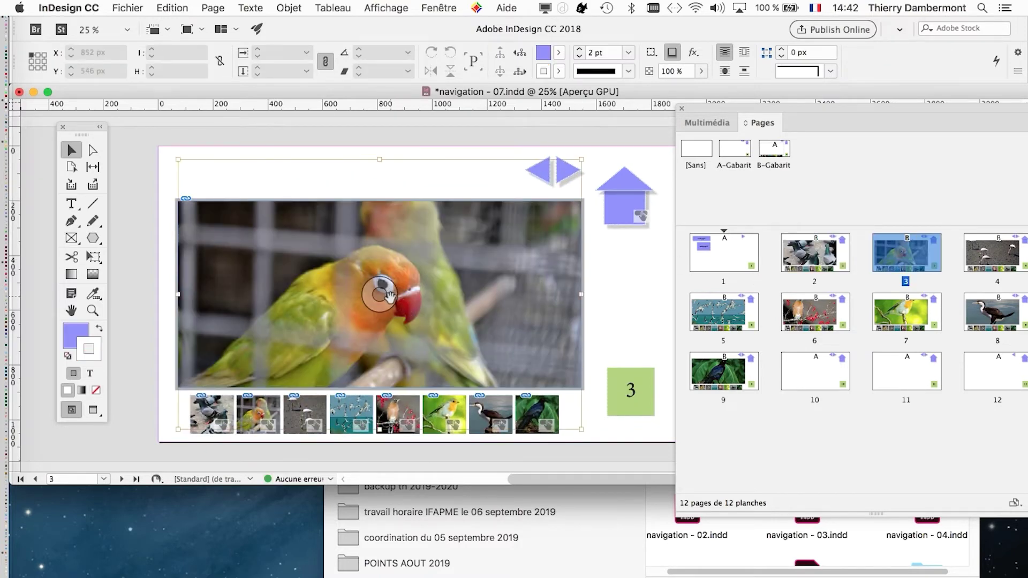
left_click_drag(391, 303, 391, 277)
Open page 4 and shift the flamingo picture up inside its frame to a vertical offset of about -83 px
double_click(1008, 261)
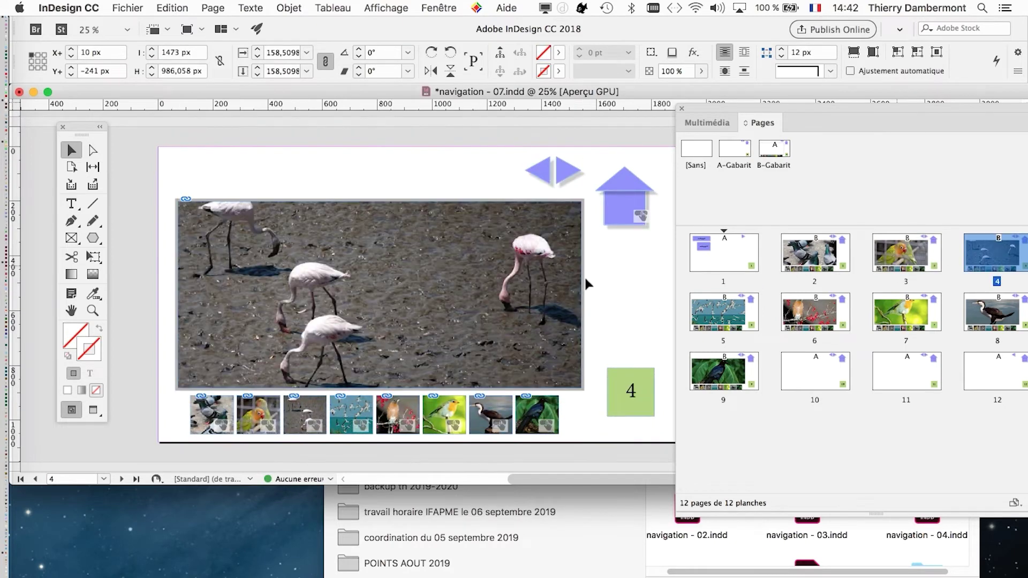
left_click(369, 291)
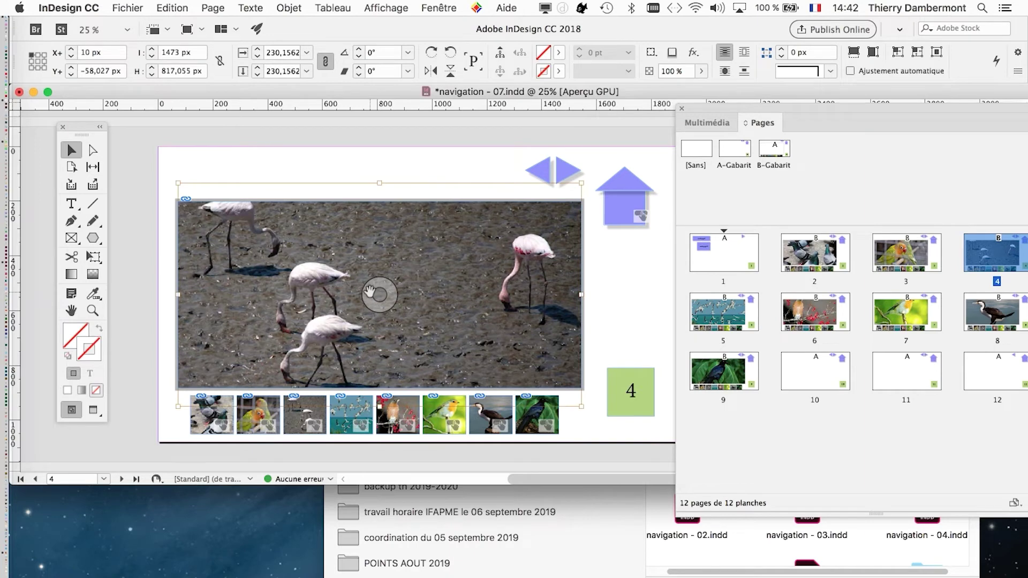
left_click_drag(371, 296, 390, 287)
left_click_drag(835, 113, 811, 113)
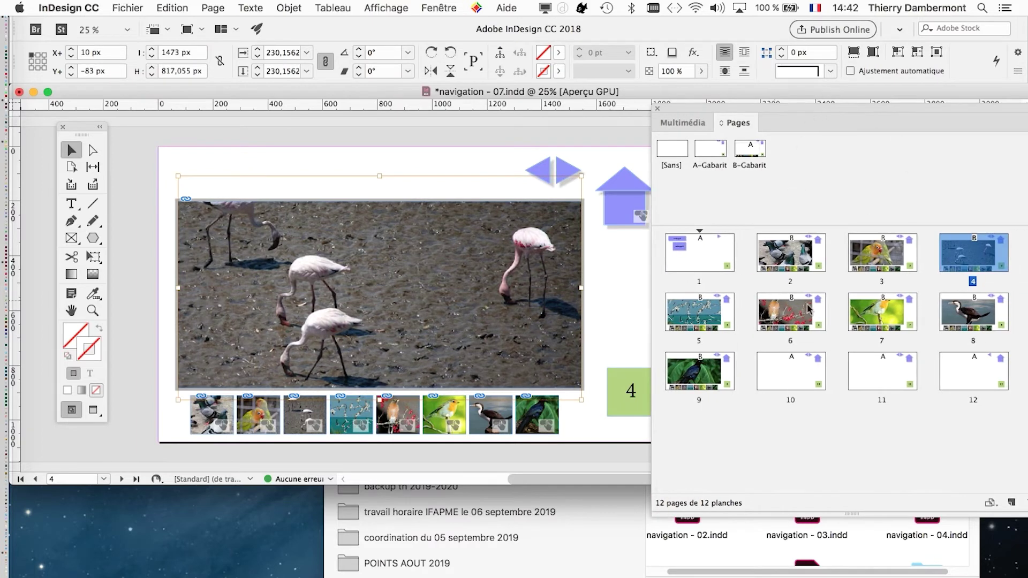
Check page 5, then open page 6 and shift the robin picture down inside its frame to bring in the bird's head
double_click(696, 315)
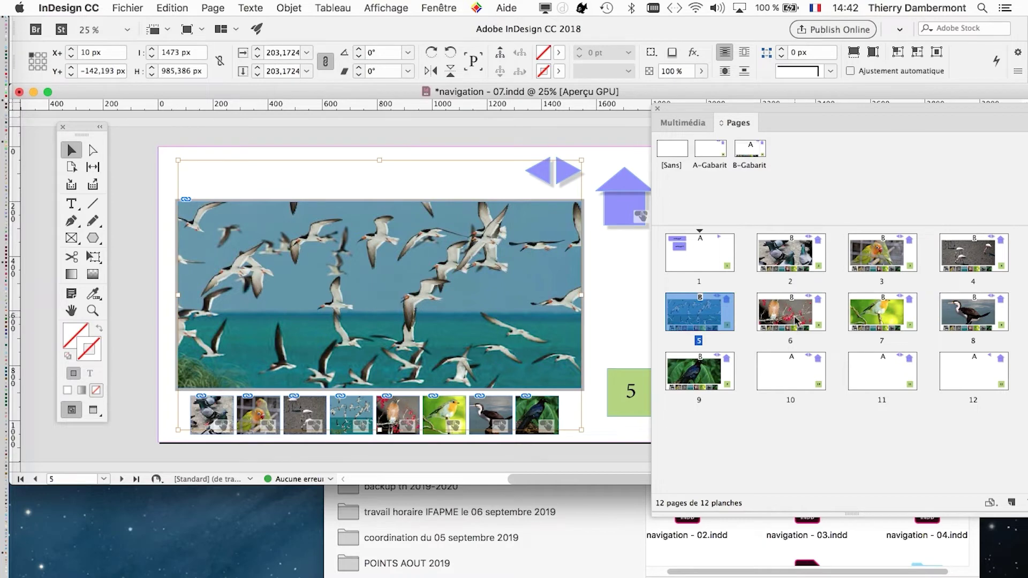
key("shift+Page_Down")
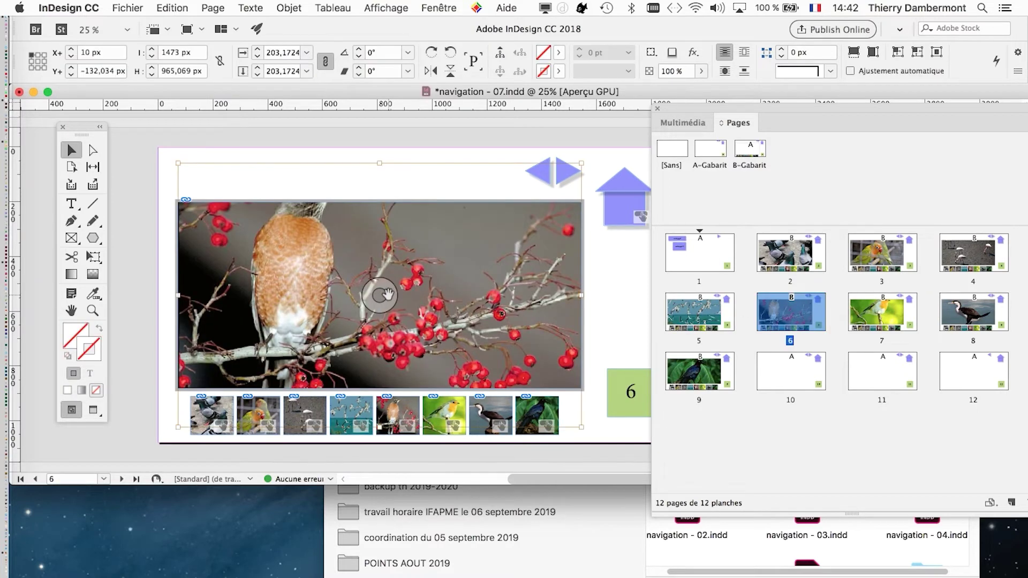
left_click_drag(380, 295, 397, 321)
Open page 8 and shift the cormorant picture down inside its frame to a vertical offset of about -118 px
key("shift+Page_Down")
double_click(958, 321)
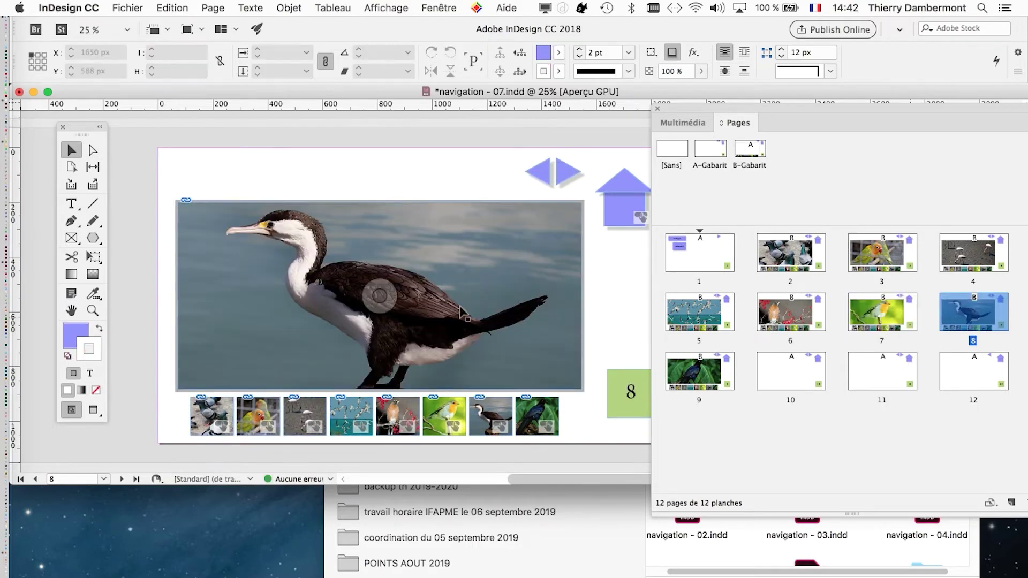
left_click(382, 295)
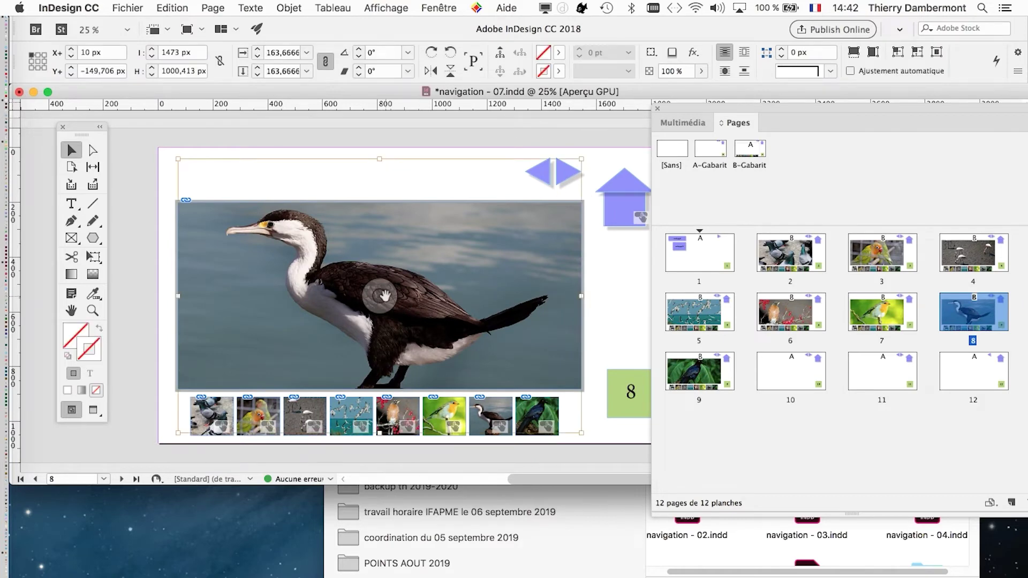
left_click_drag(385, 295, 385, 305)
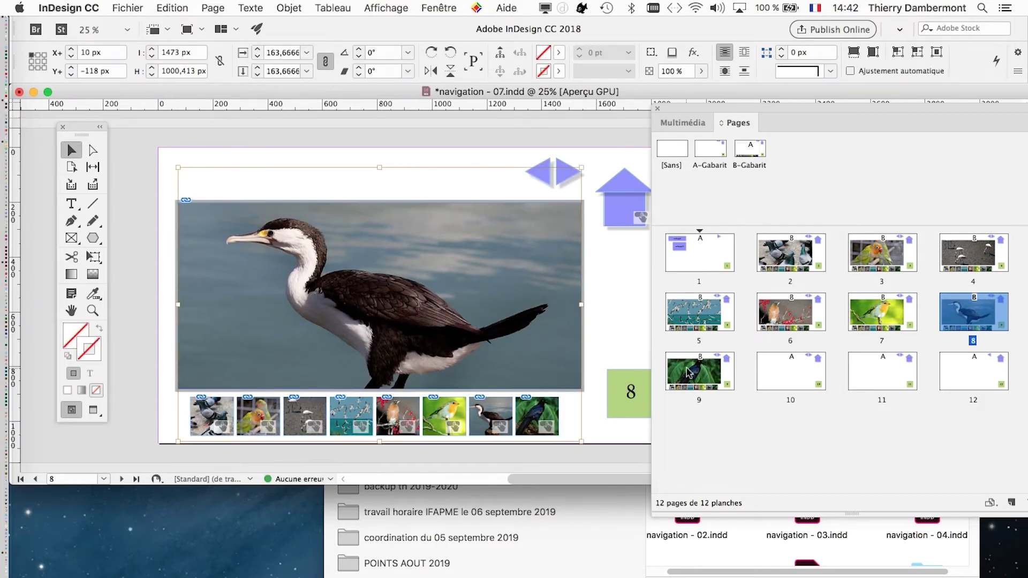
Open page 9 with nothing selected and save the document under the new name navigation - 08.indd
double_click(687, 373)
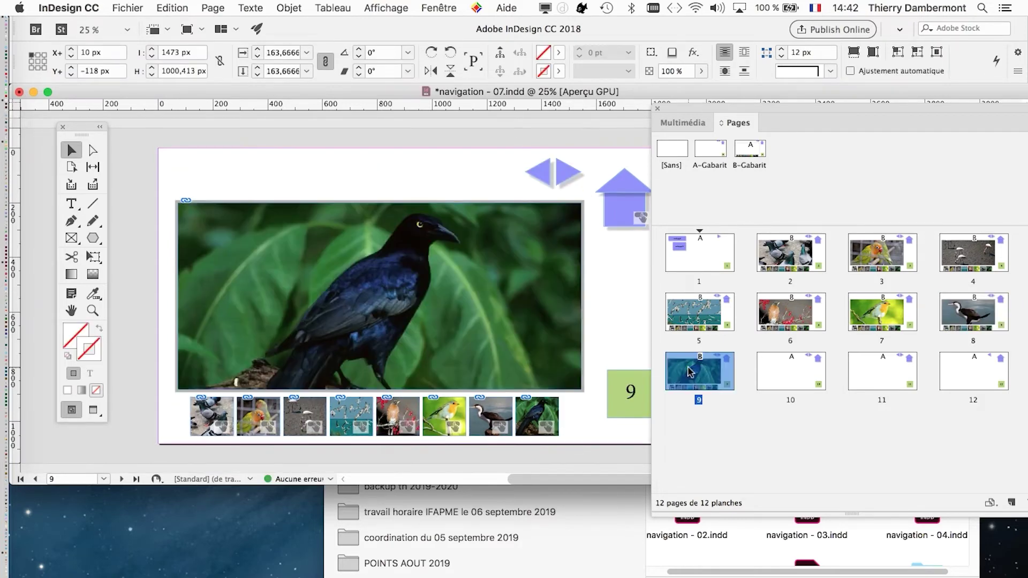
left_click(798, 471)
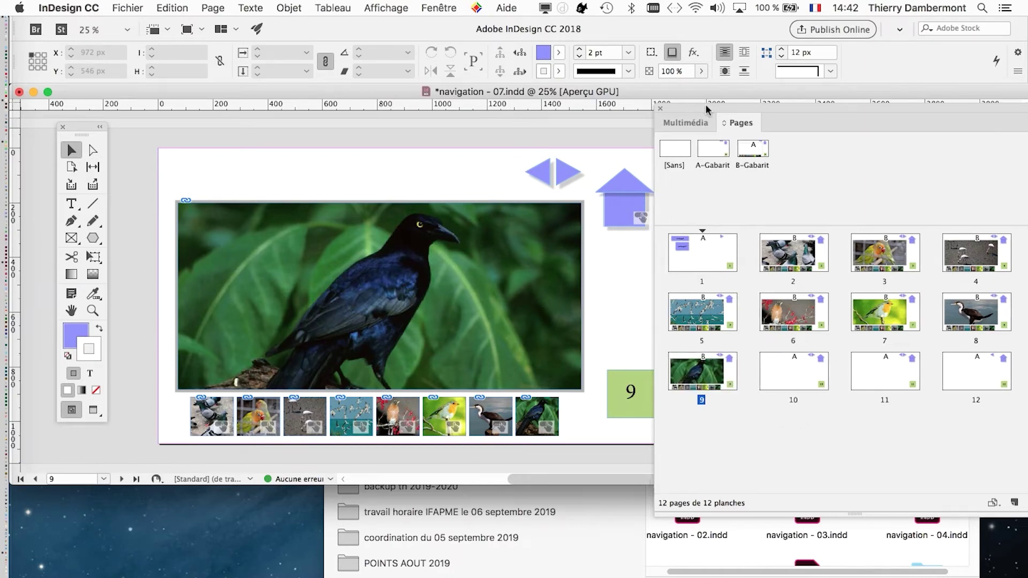
left_click_drag(705, 104, 772, 105)
left_click(127, 7)
left_click(142, 115)
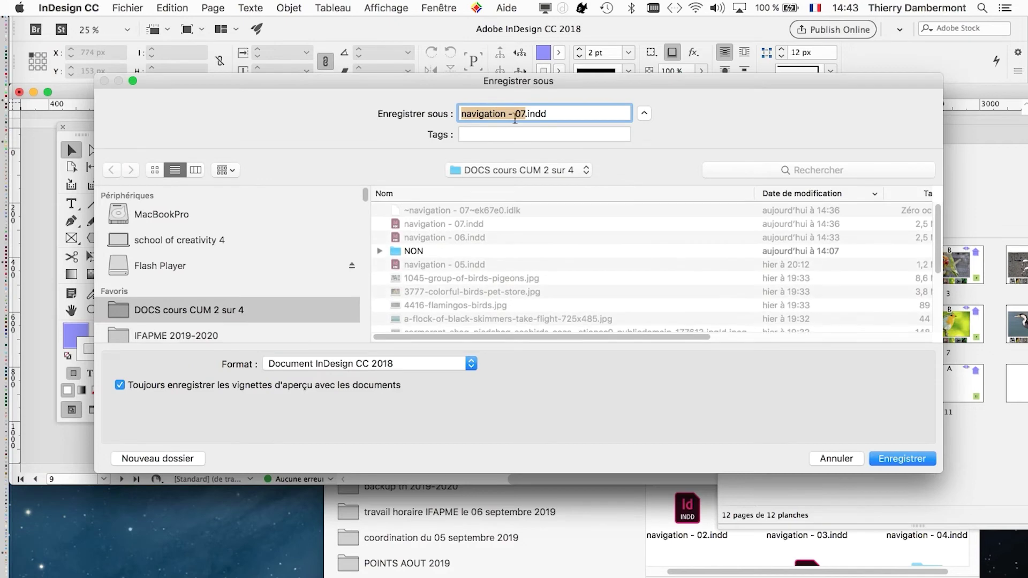
left_click(519, 114)
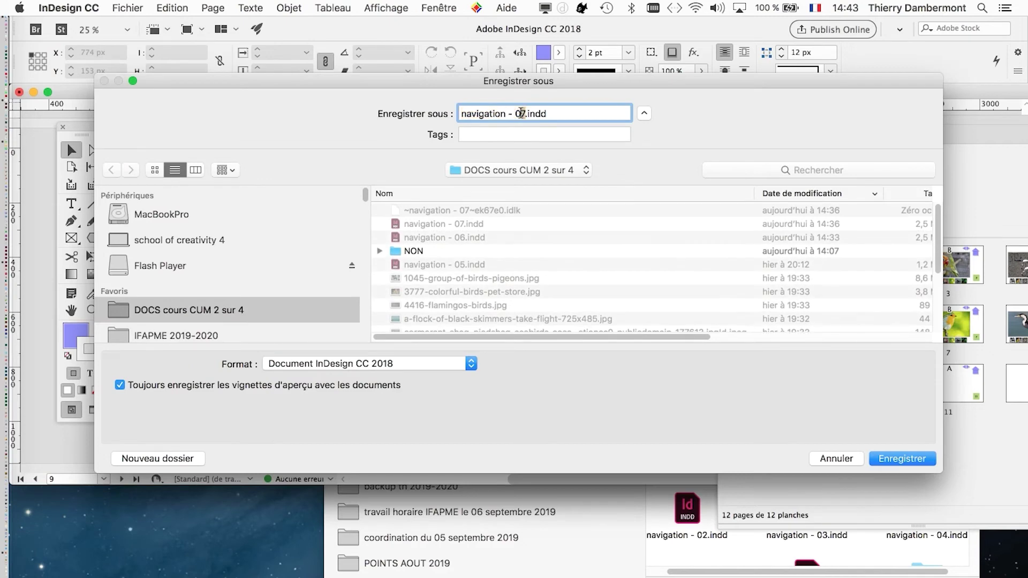
key("Delete")
type("8")
key("Return")
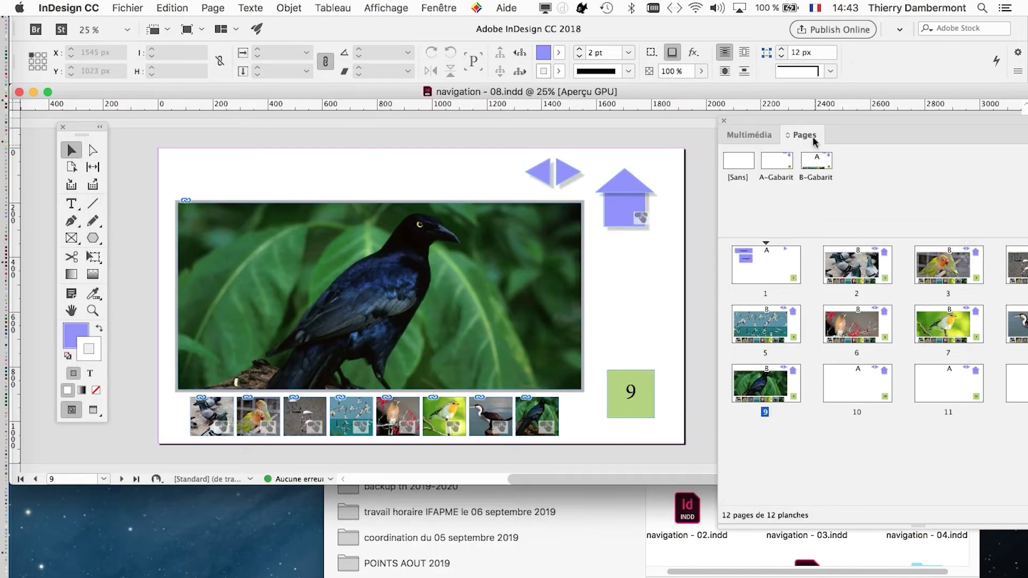
Open the EPUB Interactivity Preview (Aperçu de l'interactivité EPUB) for the document
left_click_drag(814, 117, 793, 121)
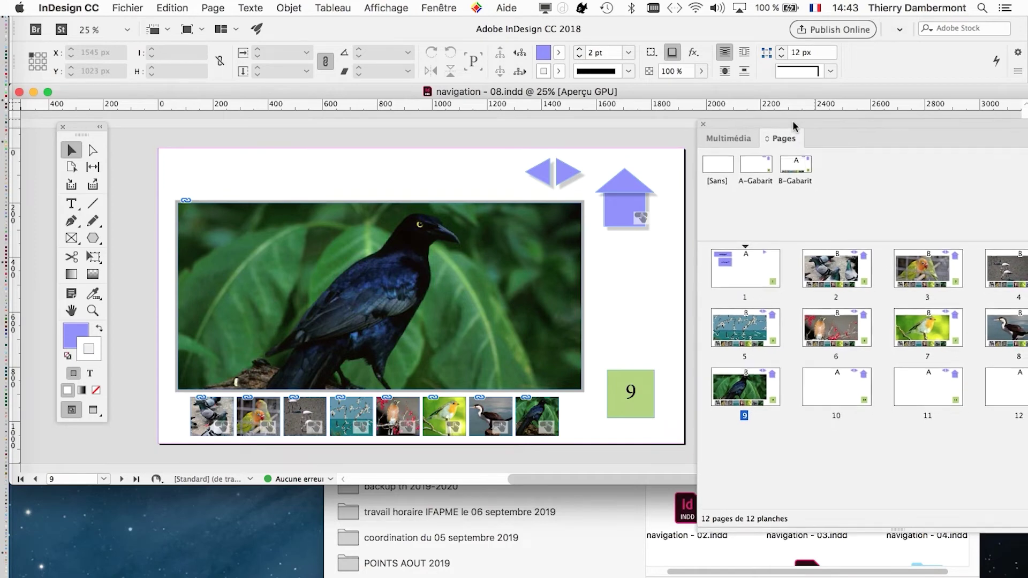
left_click(449, 7)
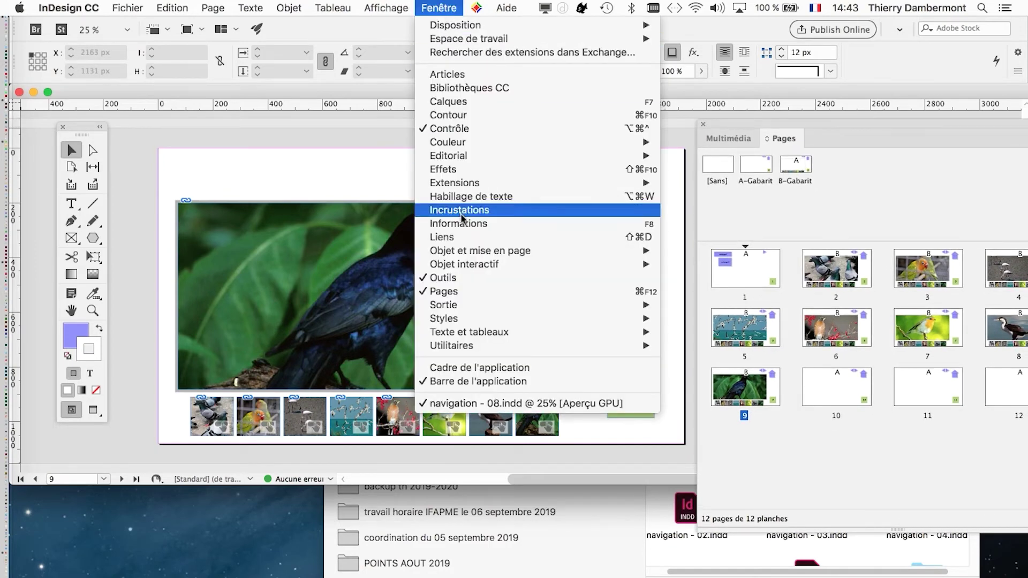
mouse_move(482, 265)
left_click(747, 277)
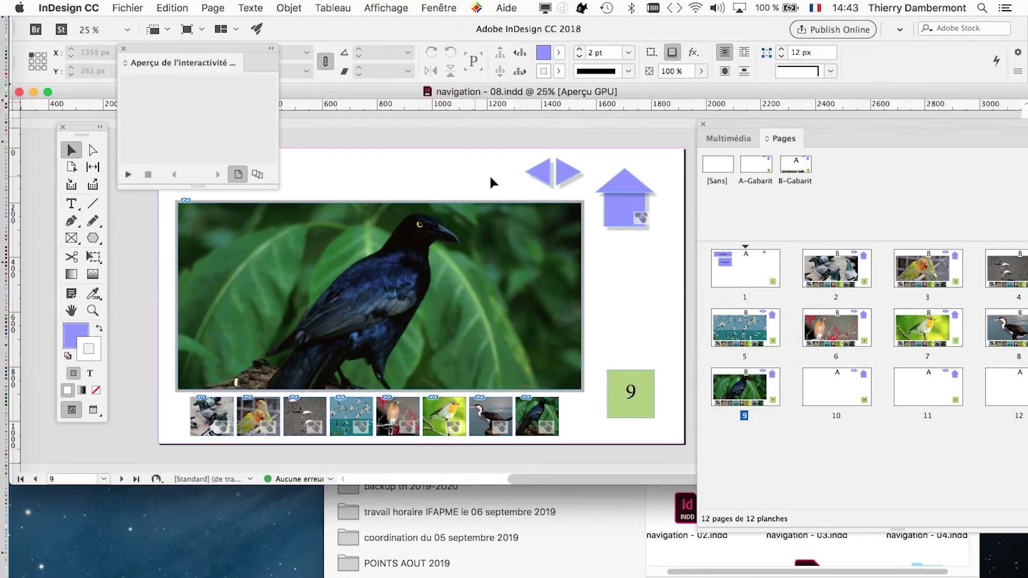
mouse_move(182, 48)
left_mouse_down()
mouse_move(187, 81)
mouse_move(189, 62)
left_mouse_up()
left_click(439, 8)
left_click(439, 8)
left_click(439, 8)
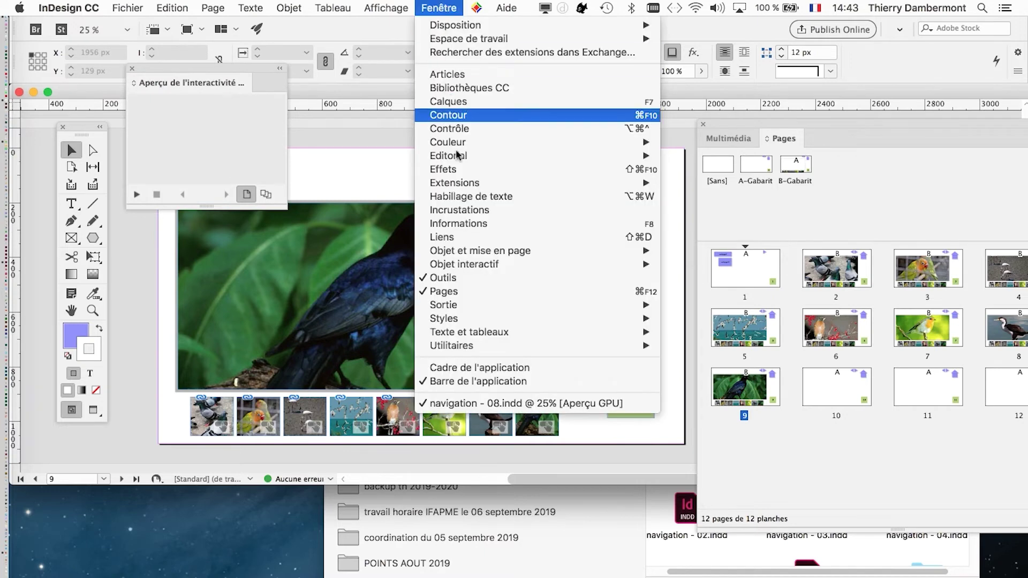
left_click(707, 278)
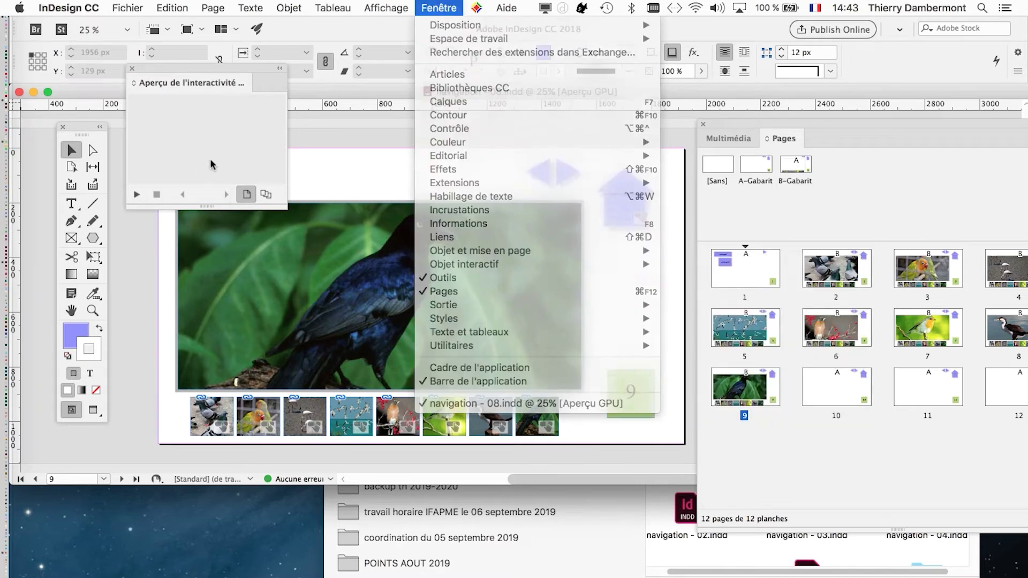
Enlarge the interactivity preview, play page 9 in it, and close the preview
left_click_drag(287, 209, 839, 544)
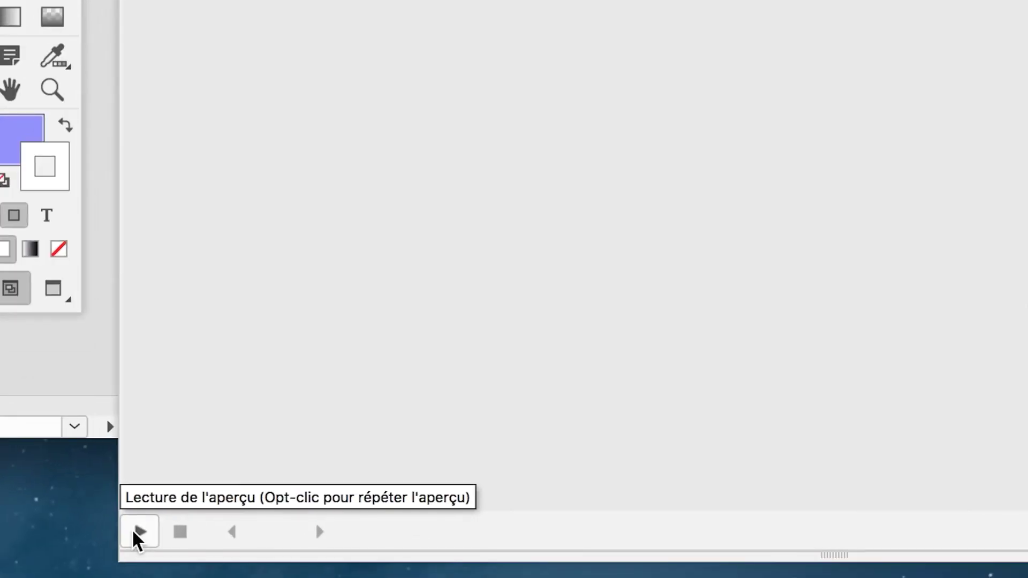
left_click(139, 533)
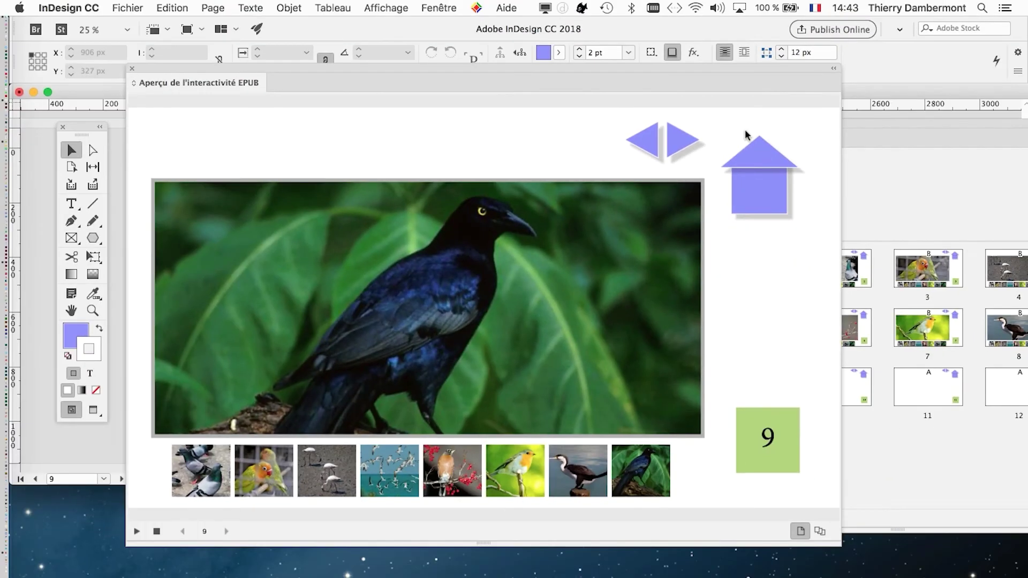
left_click_drag(590, 72, 584, 125)
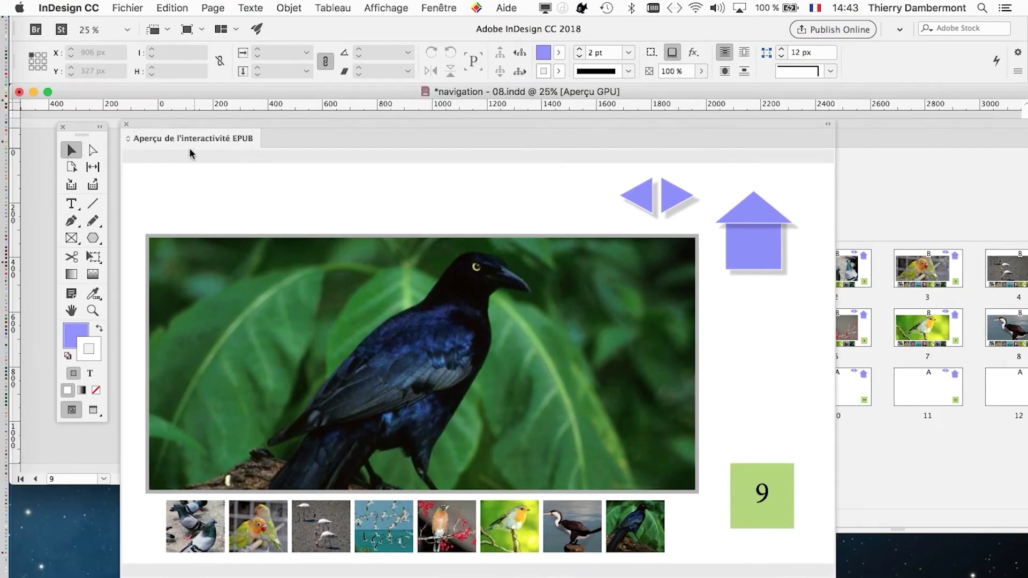
left_click(126, 124)
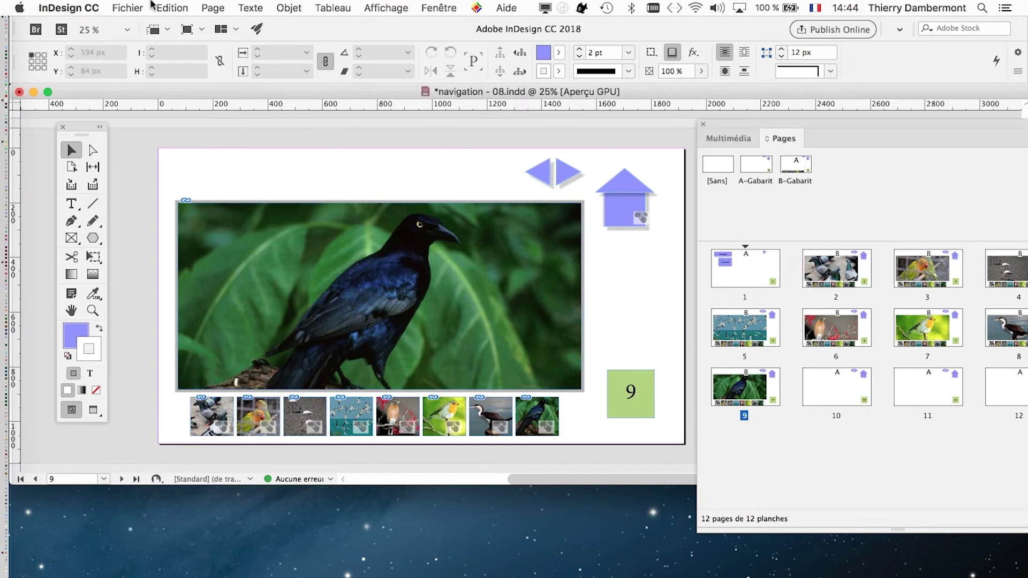
Export all pages as an interactive Adobe PDF named navigation - 08.pdf, with viewing after export enabled
left_click(128, 8)
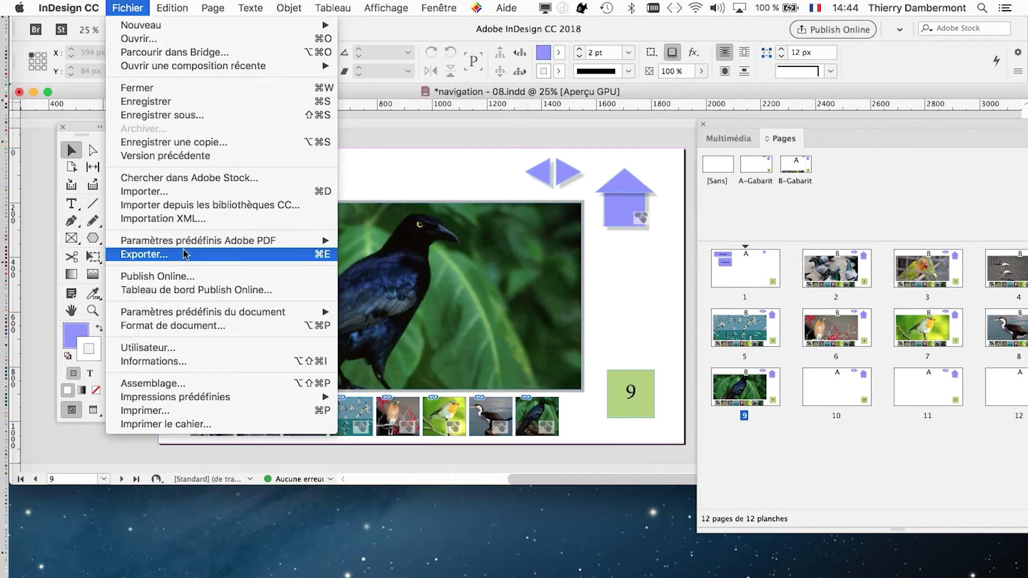
left_click(183, 254)
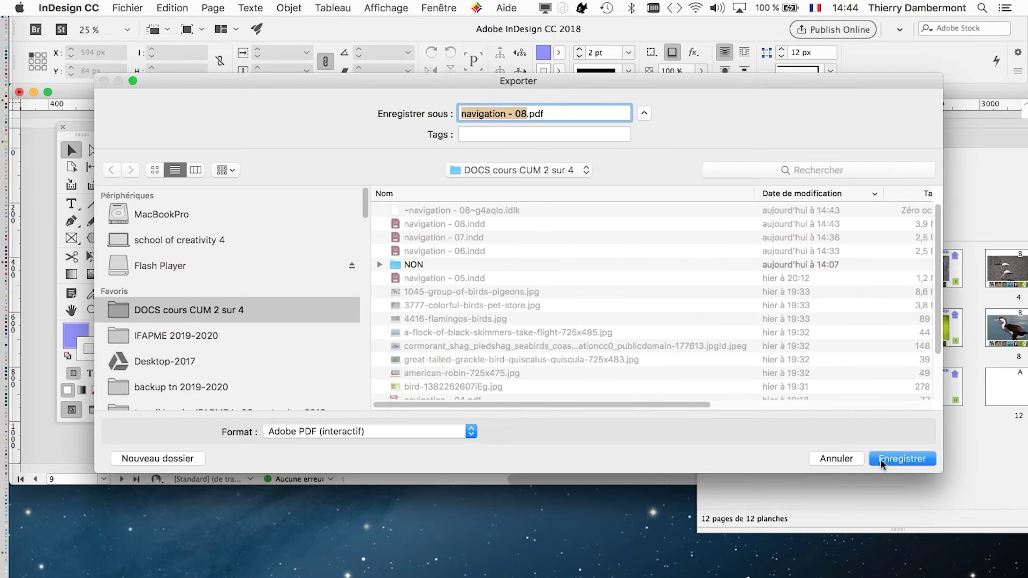
left_click(903, 459)
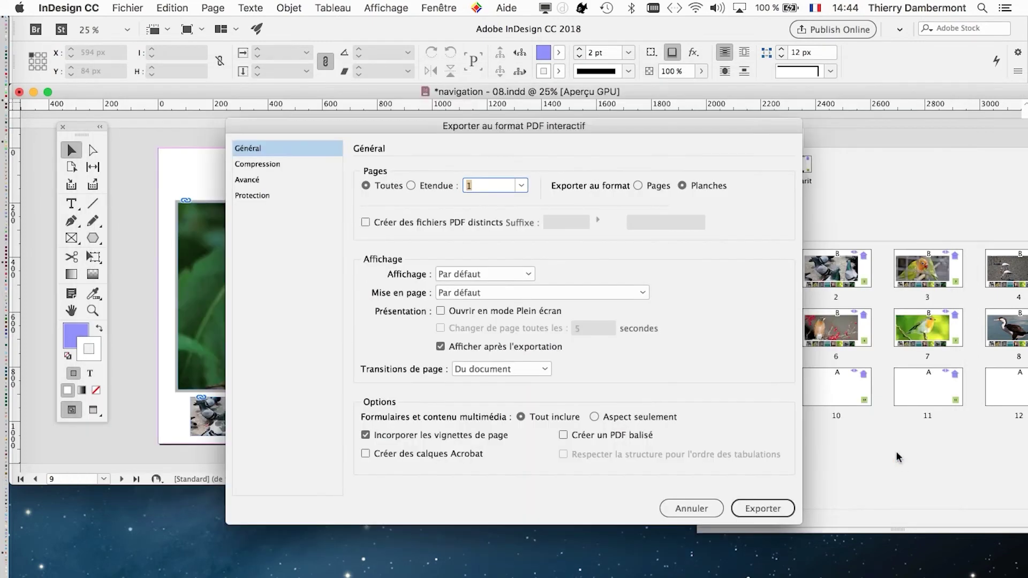
left_click(782, 509)
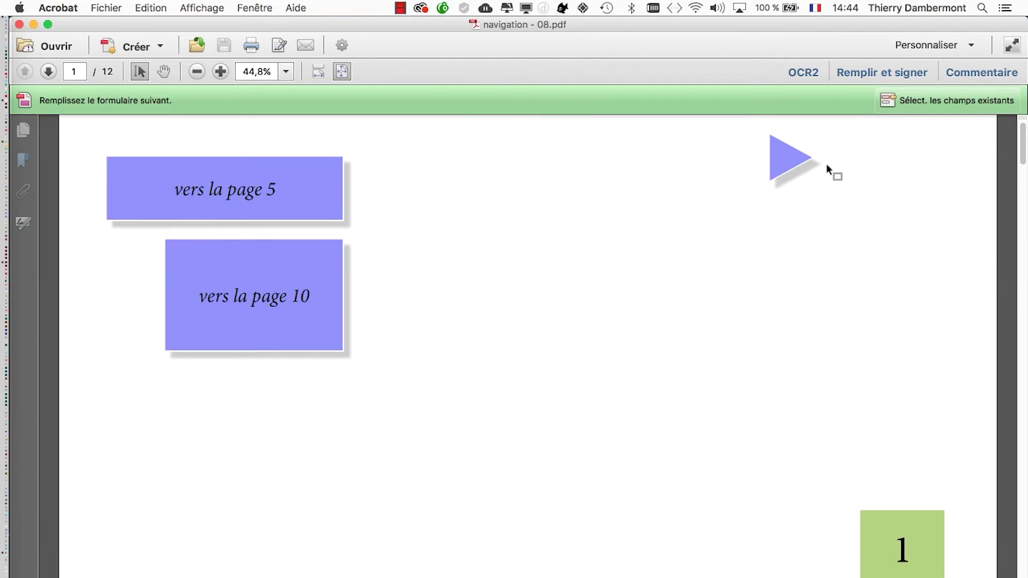
In Acrobat, show the exported PDF in full-screen mode and go to page 2 with the forward arrow
left_click(203, 7)
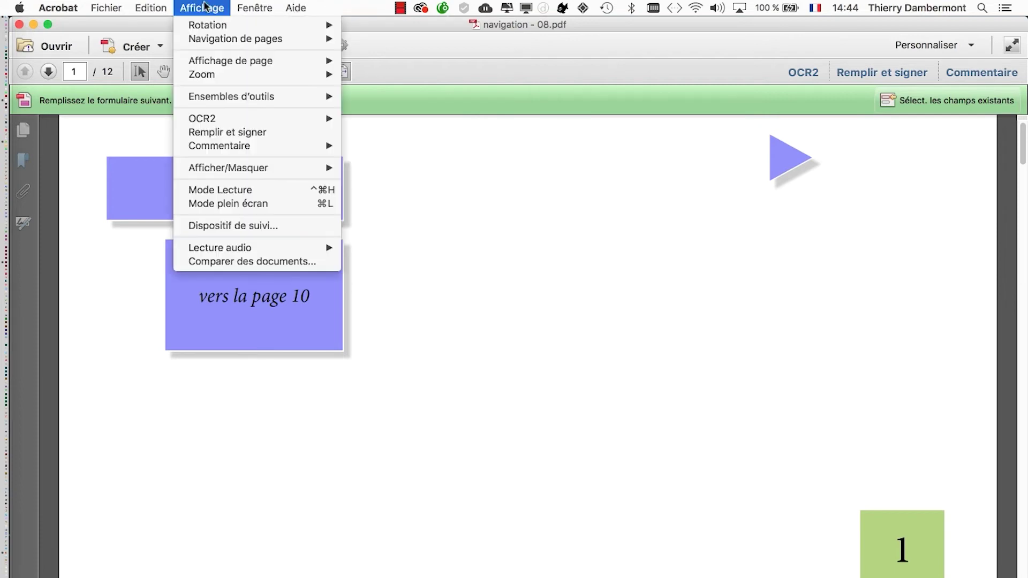
left_click(277, 203)
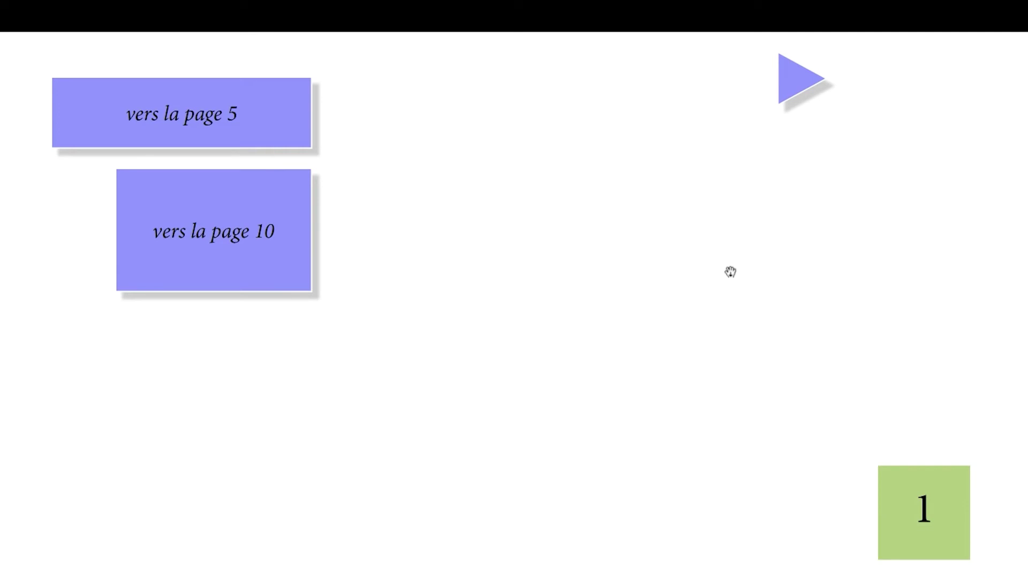
left_click(790, 86)
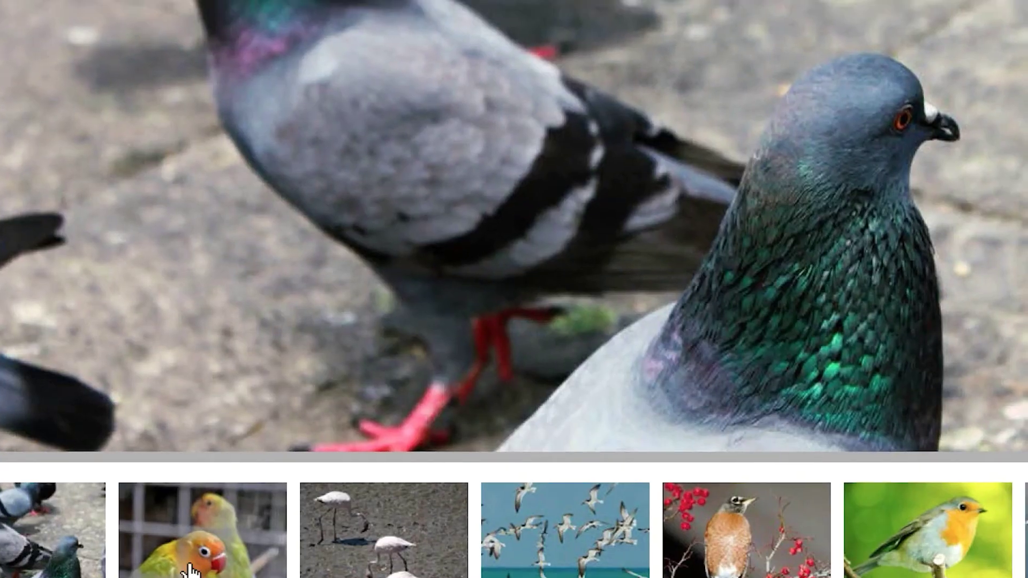
Test the thumbnail buttons by jumping in order to pages 3, 5, 6, 7, 8 and 9
left_click(188, 568)
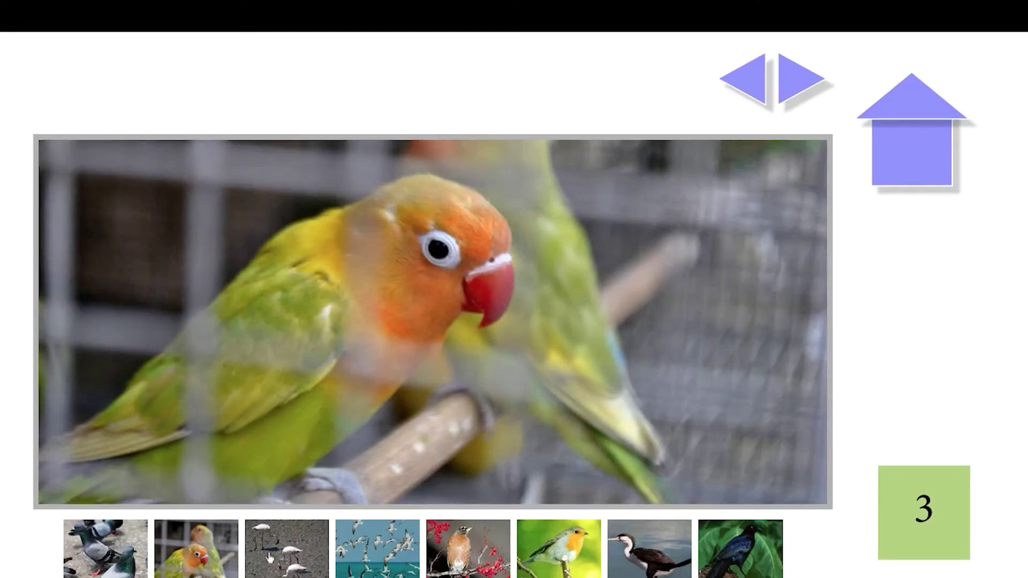
left_click(363, 560)
left_click(370, 560)
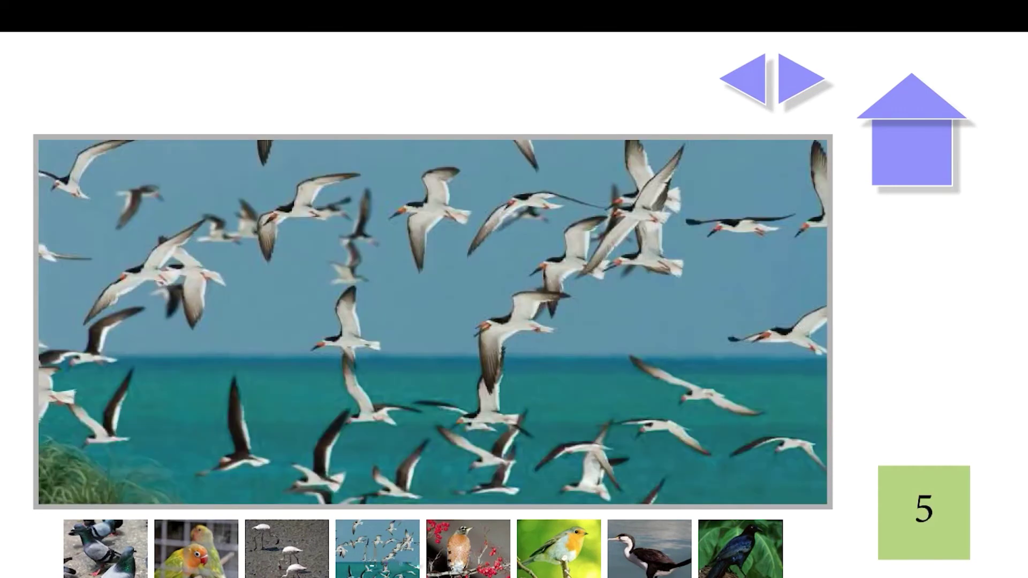
left_click(450, 566)
left_click(559, 564)
left_click(646, 560)
left_click(734, 561)
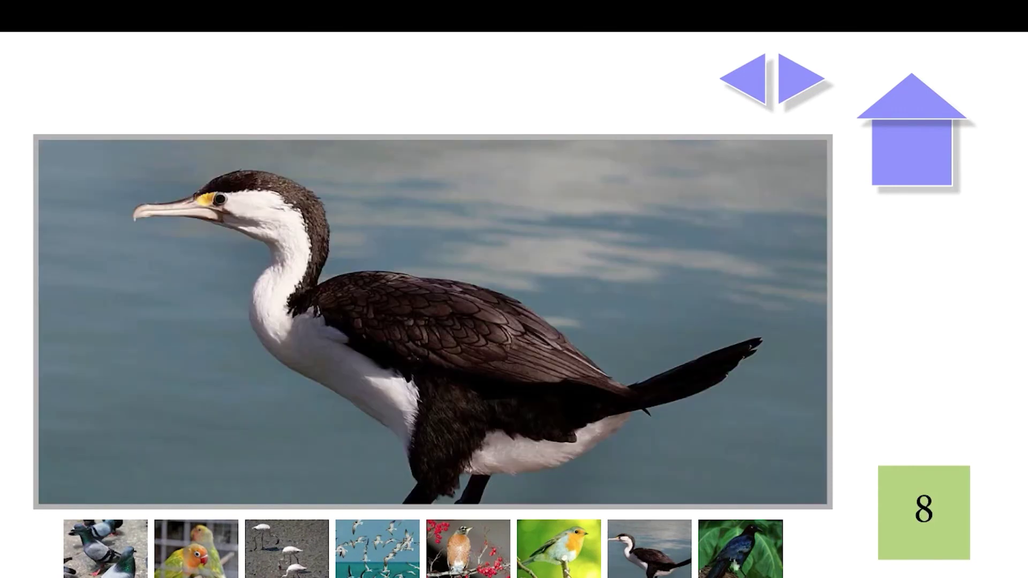
Test the thumbnail buttons in reverse order by jumping to pages 6, 5, 4, 3 and 2
left_click(491, 569)
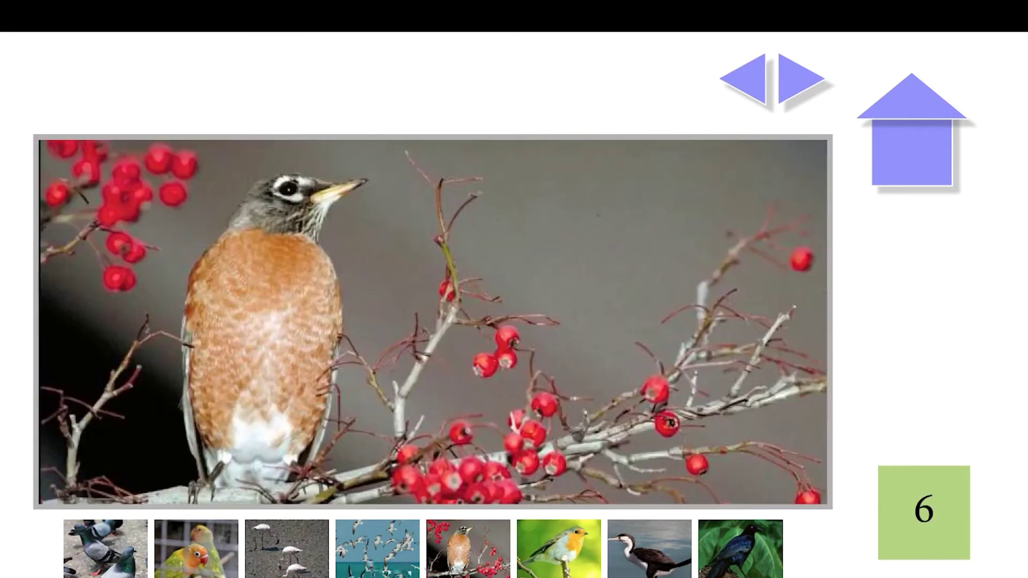
left_click(374, 568)
left_click(290, 564)
left_click(169, 570)
left_click(113, 566)
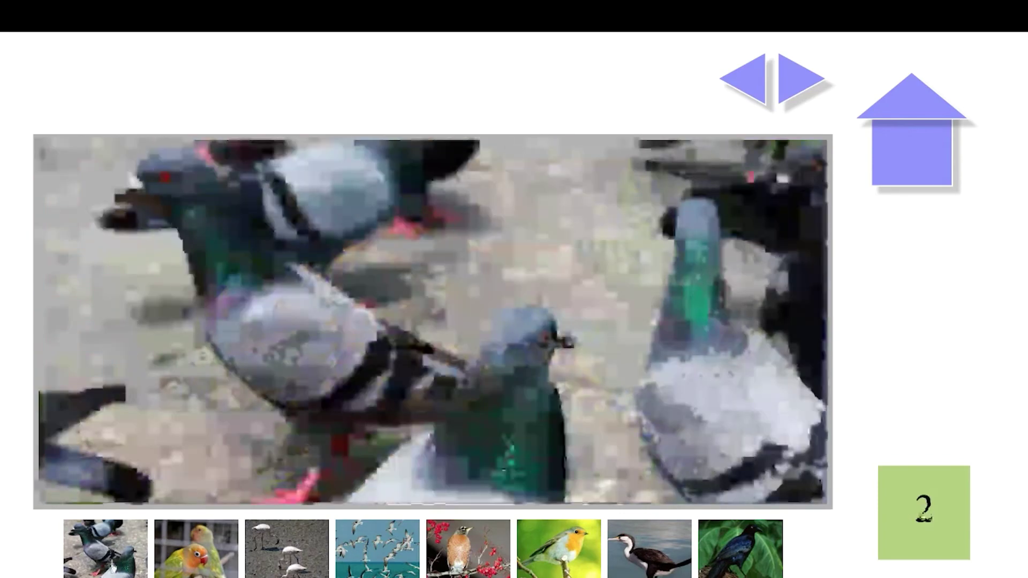
Test the thumbnail buttons by jumping up through pages 5, 6, 7, 8 and 9, and back through 5, 4, 3 and 2
left_click(388, 567)
left_click(476, 569)
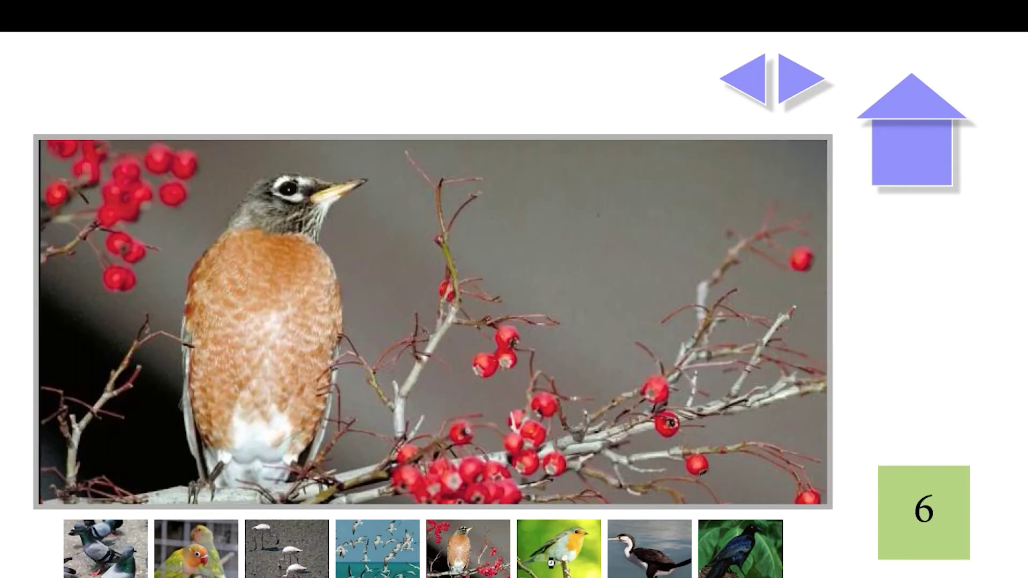
left_click(550, 564)
left_click(661, 567)
left_click(726, 567)
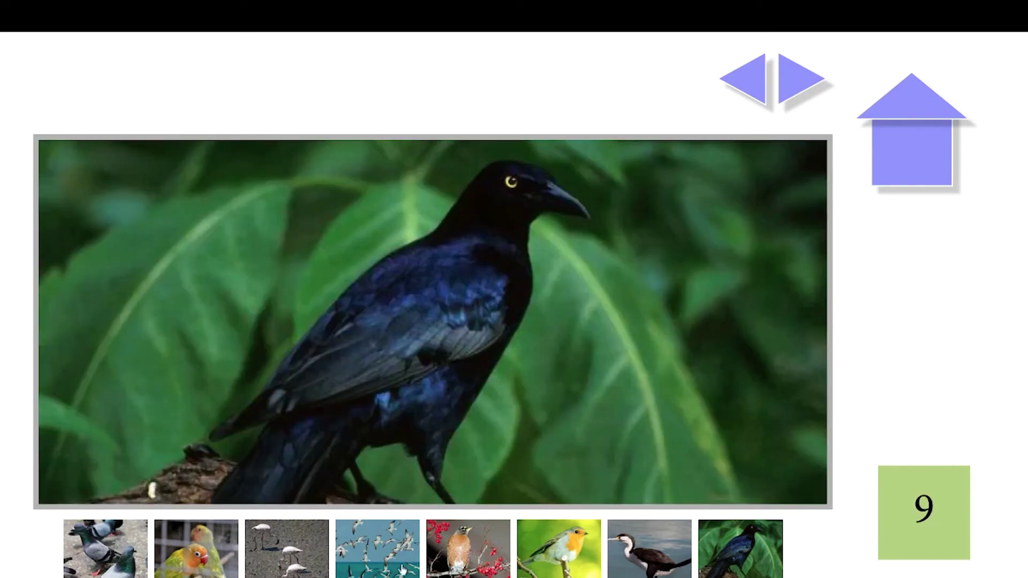
left_click(355, 566)
left_click(293, 563)
left_click(194, 556)
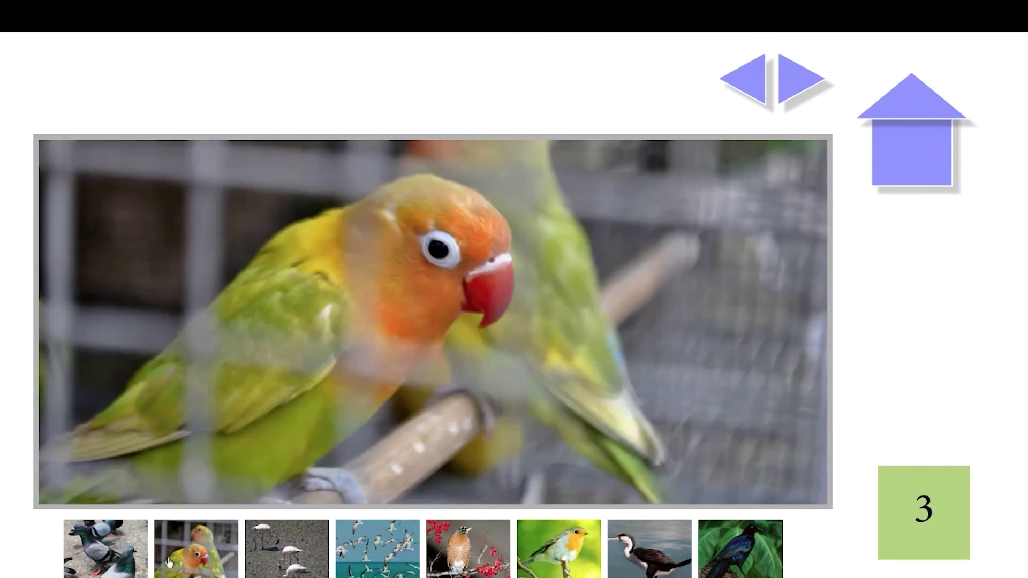
left_click(130, 561)
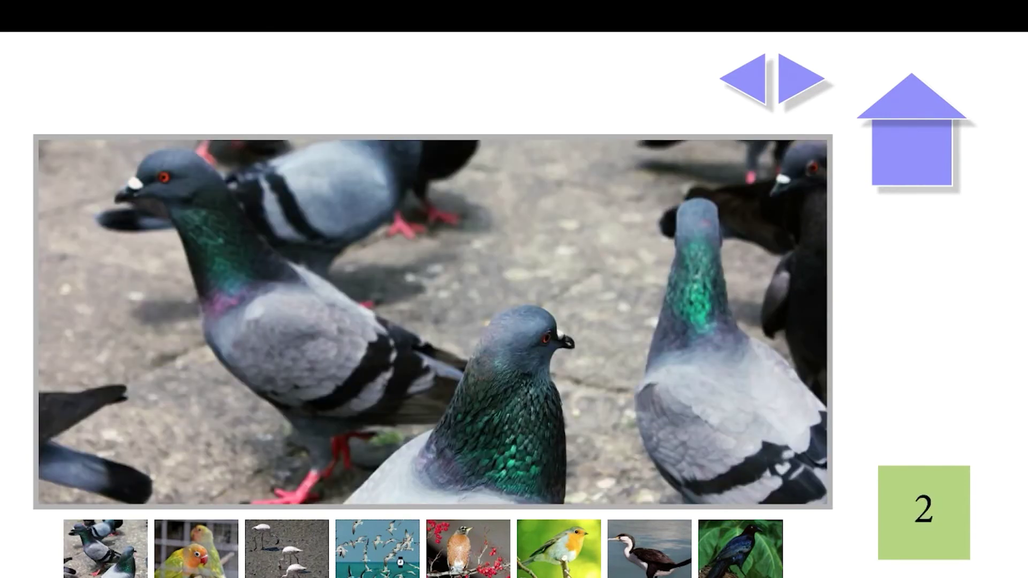
Repeat the thumbnail navigation test from page 2, going up from page 5 to page 9 and returning through 5, 4 and 3 to page 2
left_click(384, 564)
left_click(459, 565)
left_click(559, 562)
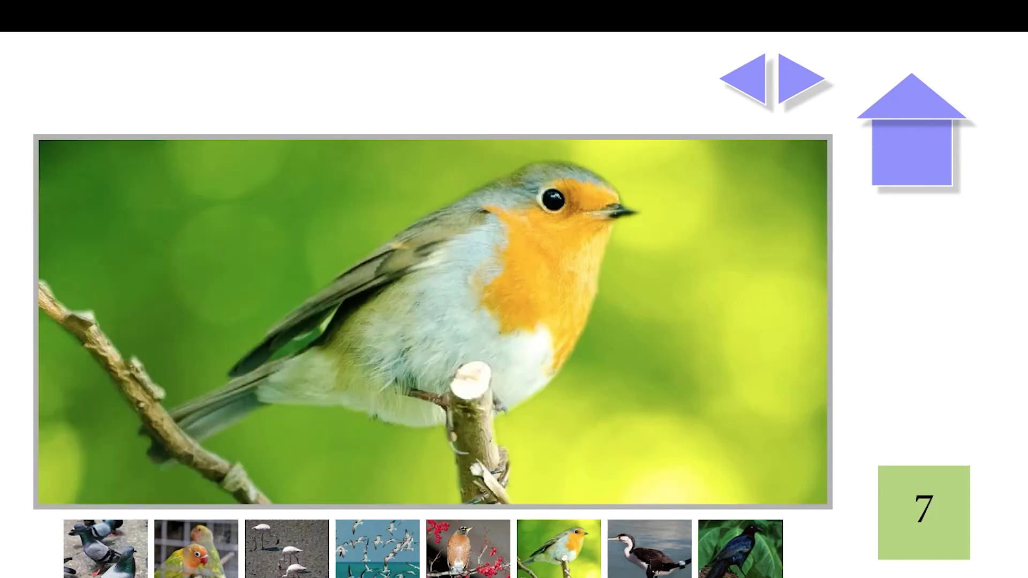
left_click(651, 566)
left_click(752, 569)
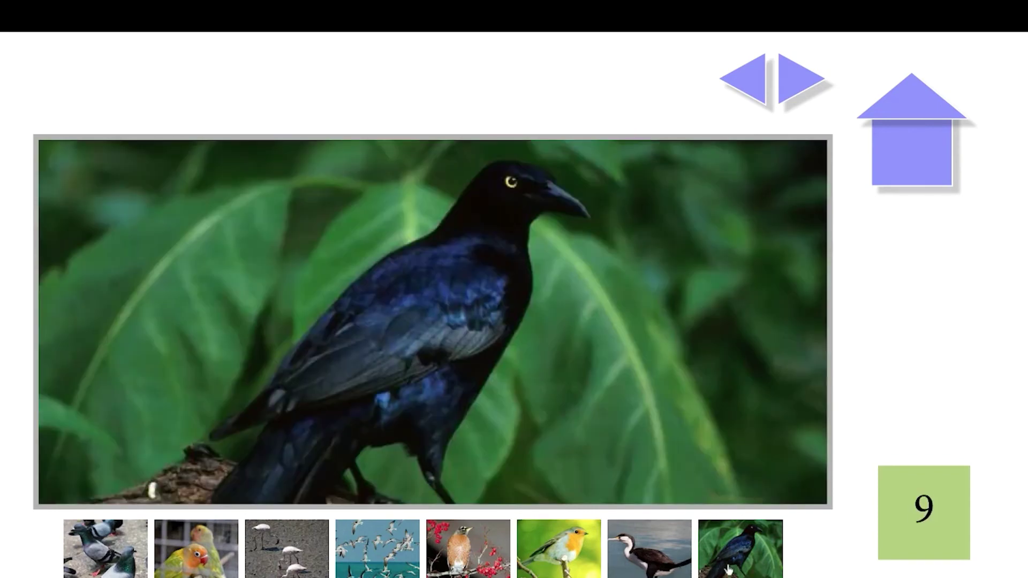
left_click(383, 569)
left_click(294, 570)
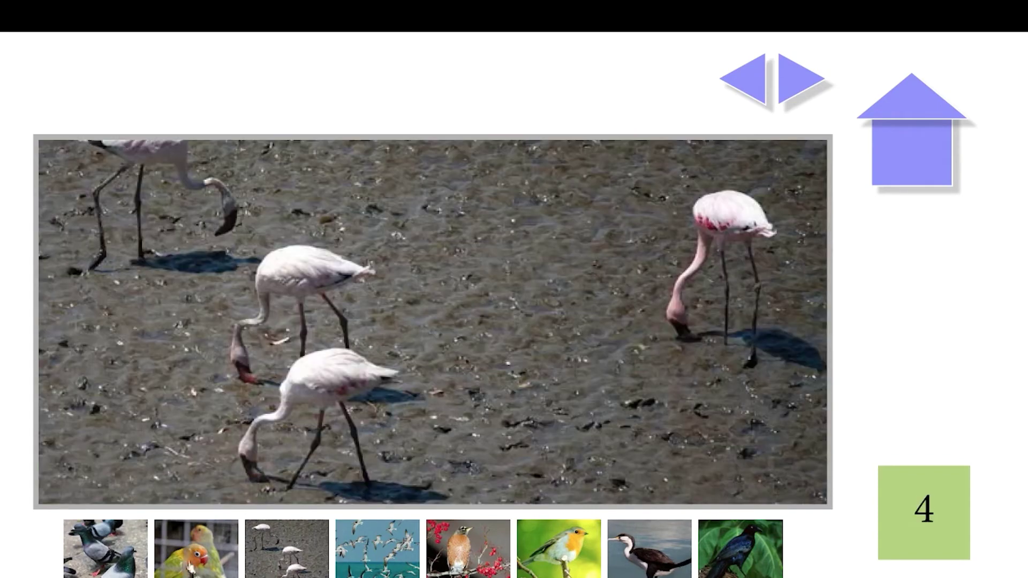
left_click(190, 565)
left_click(129, 568)
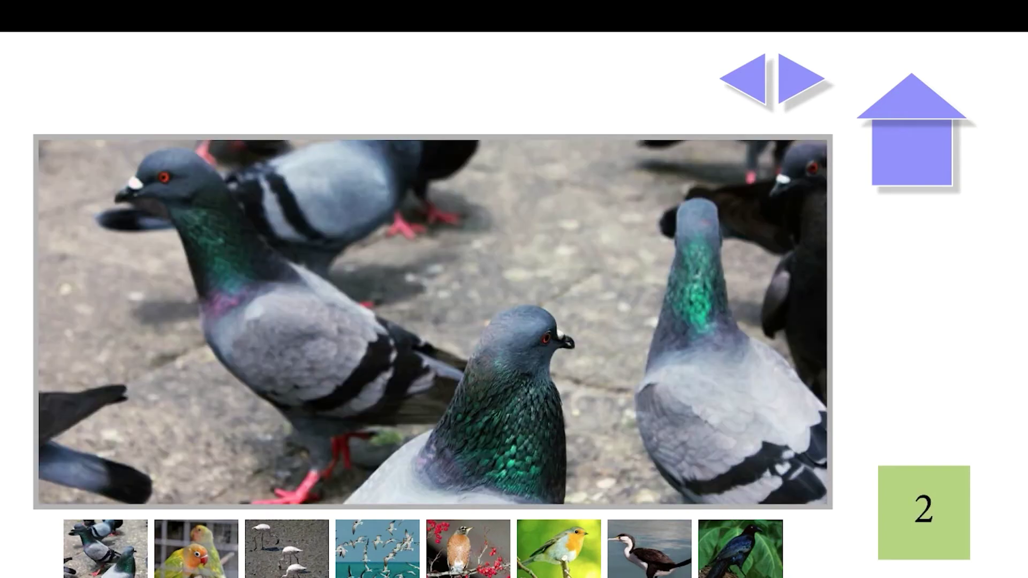
Leave full-screen mode, close the tested PDF and return to the InDesign document
key("Escape")
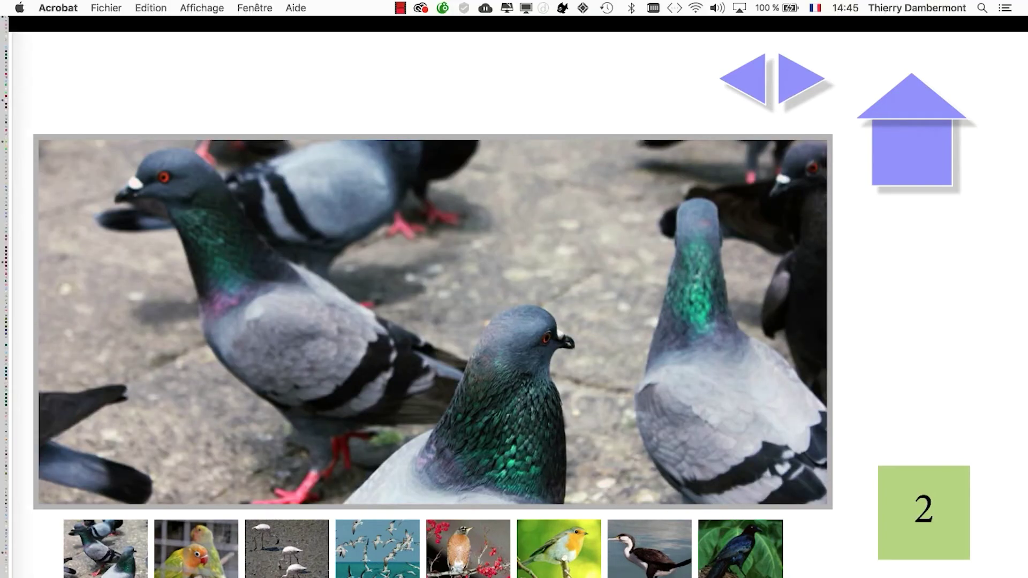
key("super+w")
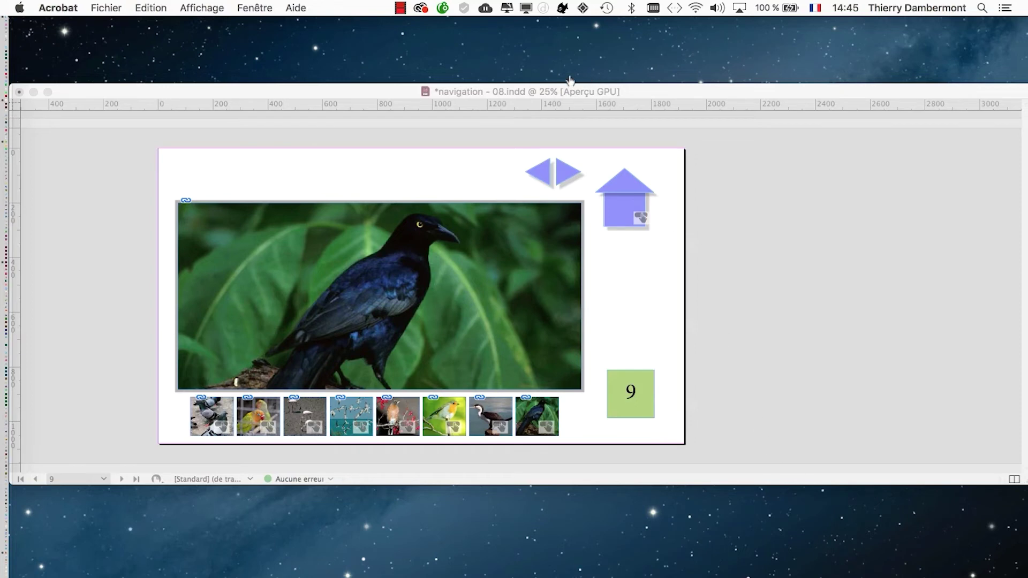
left_click(560, 88)
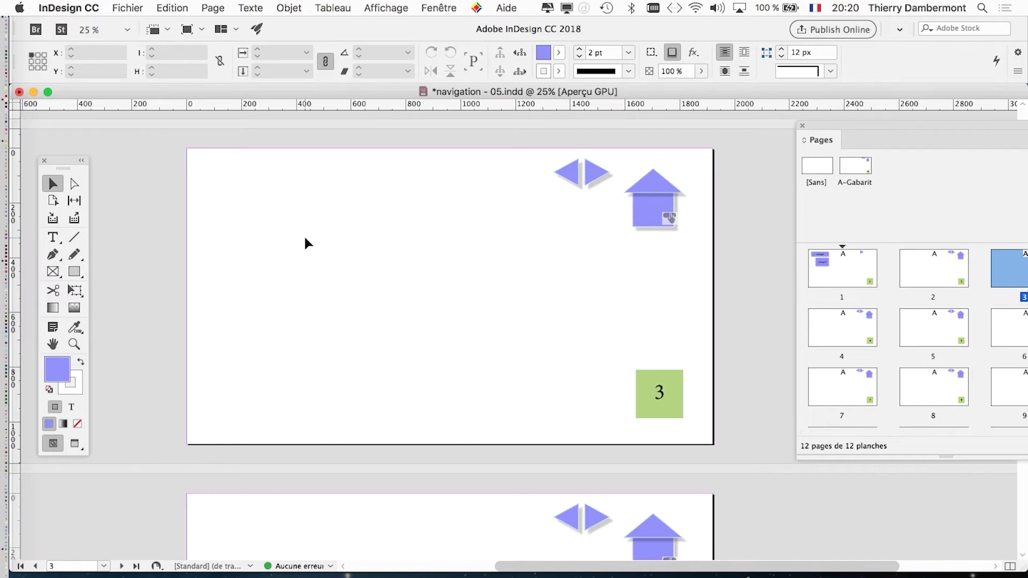
In navigation - 05.indd, display page 1, followed by page 2
left_click(842, 282)
double_click(841, 282)
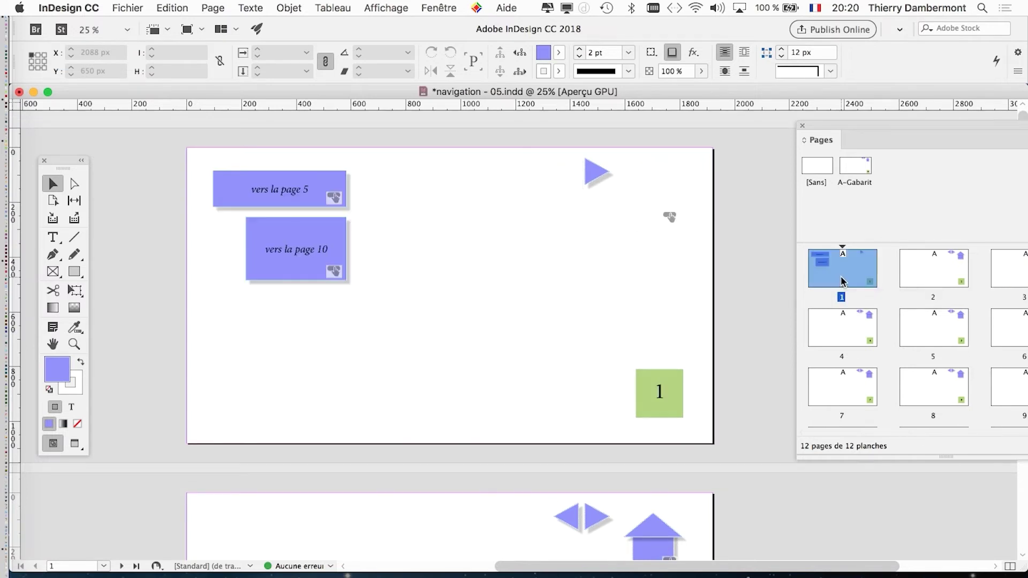
double_click(929, 276)
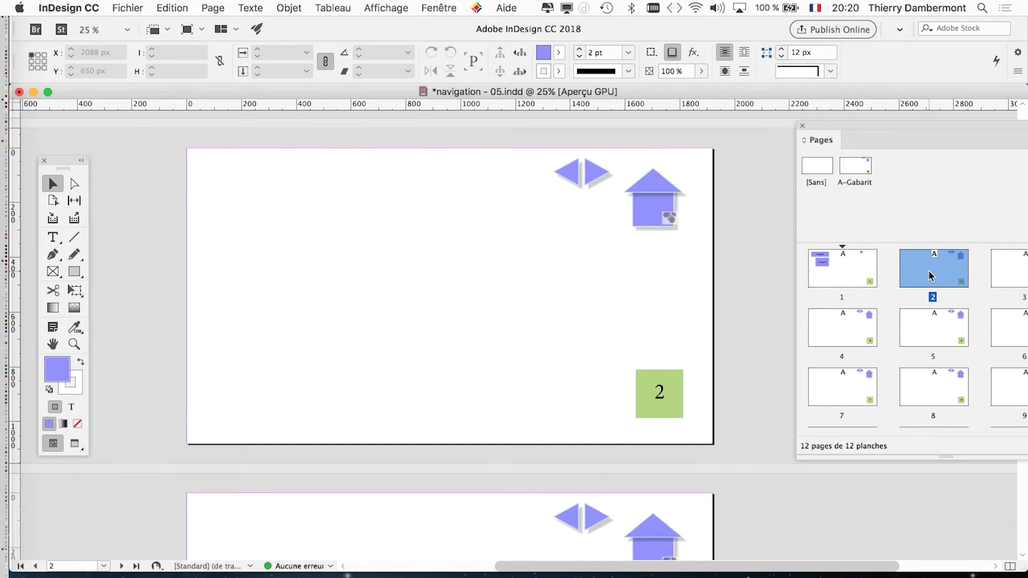
Open the import dialog, sort the navigation PDF folder by file type and select the eight bird images from 1045-group-of-birds-pigeons.jpg to great-tailed-grackle-bird-quiscalus-quiscula-725x483.jpg
left_click(129, 7)
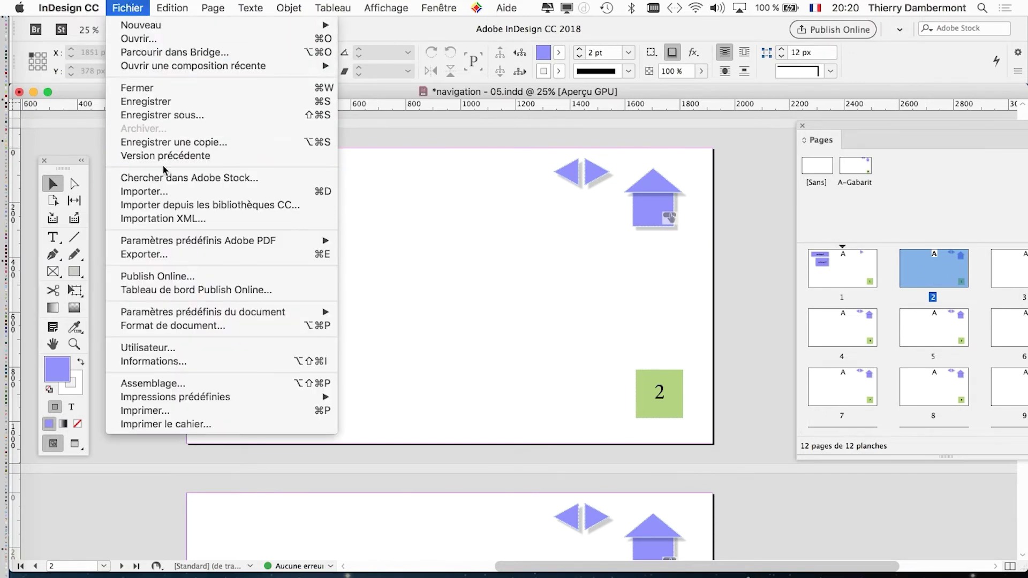
left_click(171, 191)
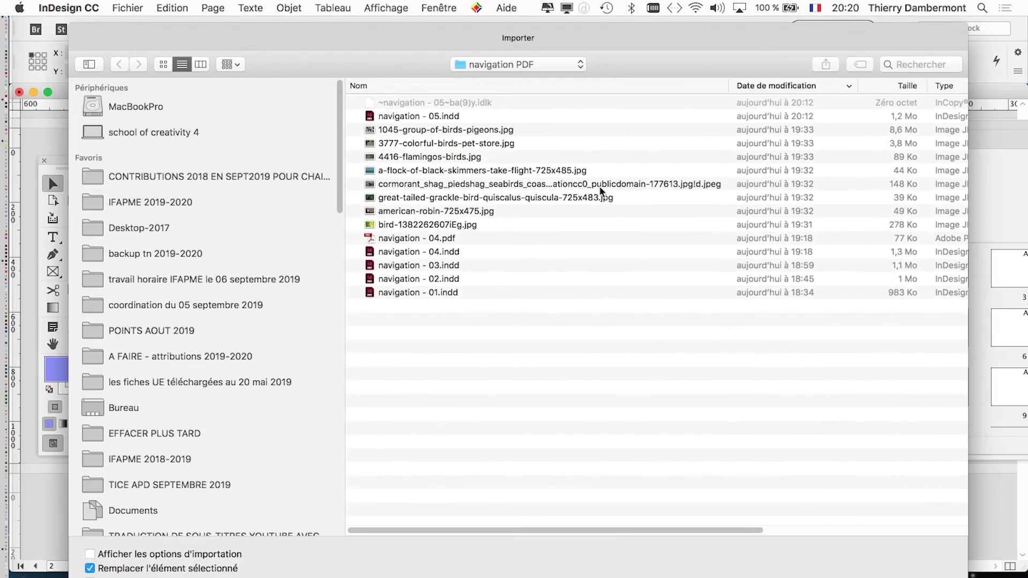
left_click(940, 87)
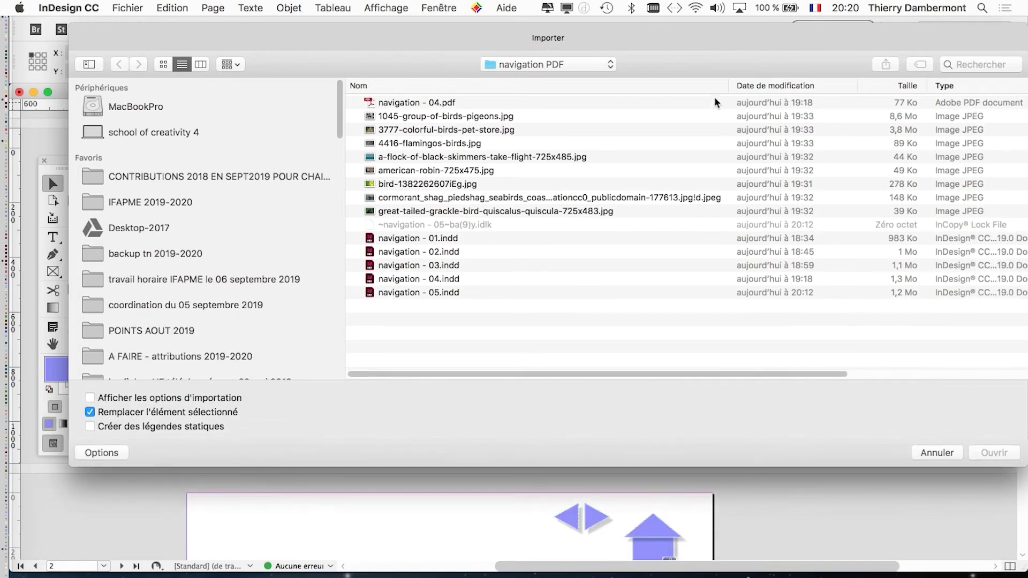
left_click_drag(661, 41, 622, 50)
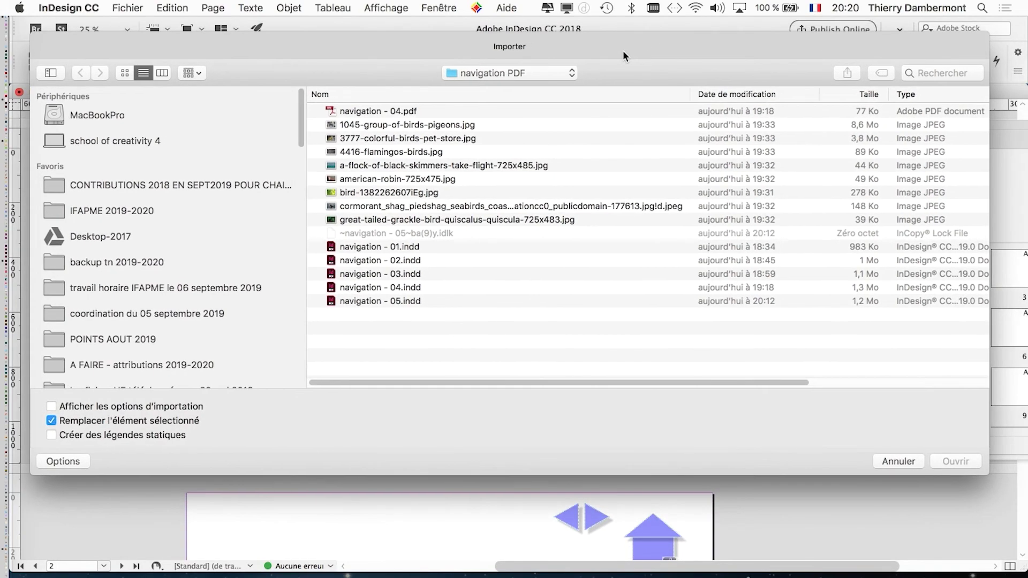
left_click_drag(988, 473, 1024, 477)
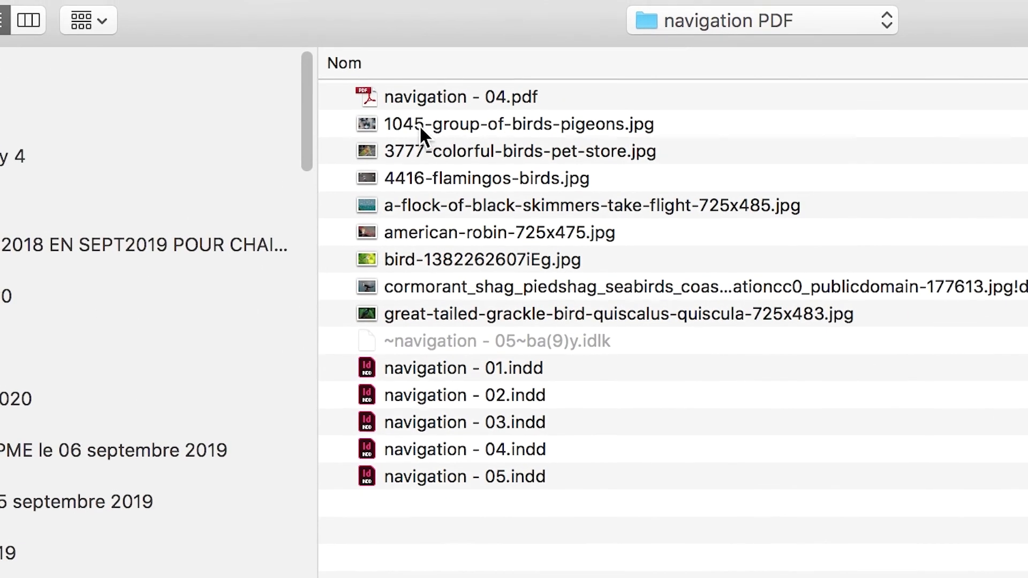
left_click(419, 124)
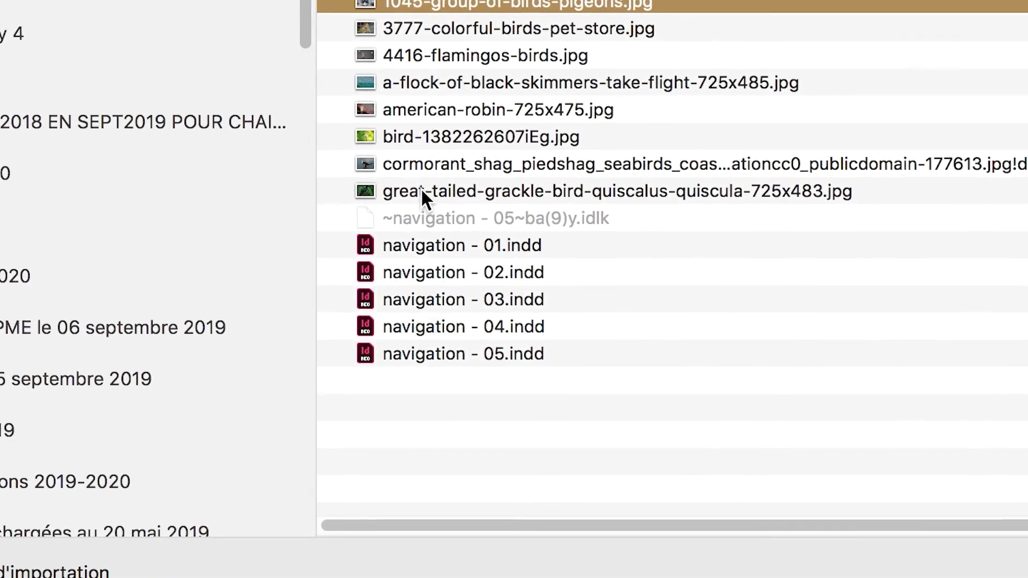
left_click(423, 314, "shift")
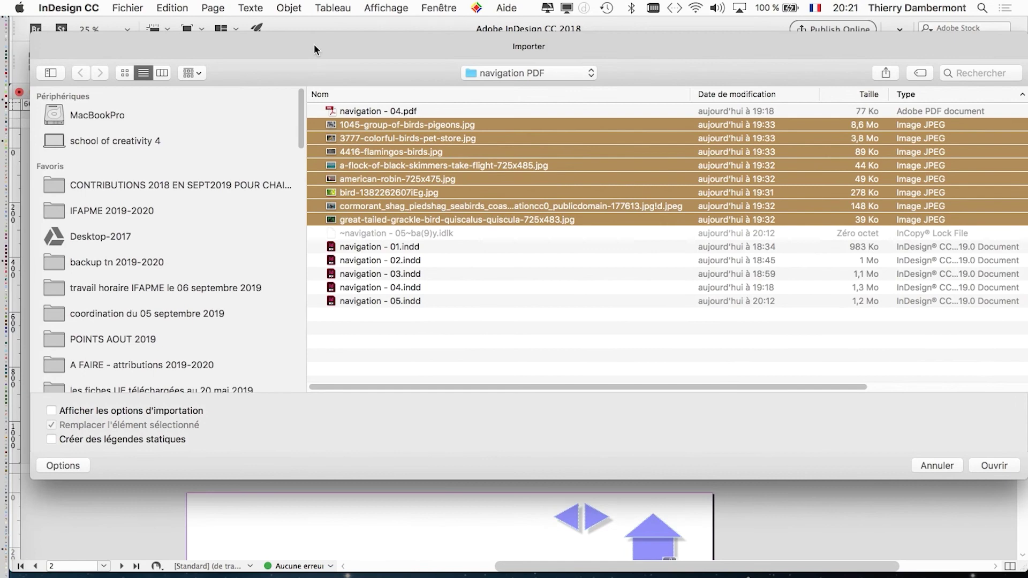
Reselect the eight bird images as a range, then exclude american-robin-725x475.jpg from the selection and add it back
left_click_drag(314, 45, 307, 83)
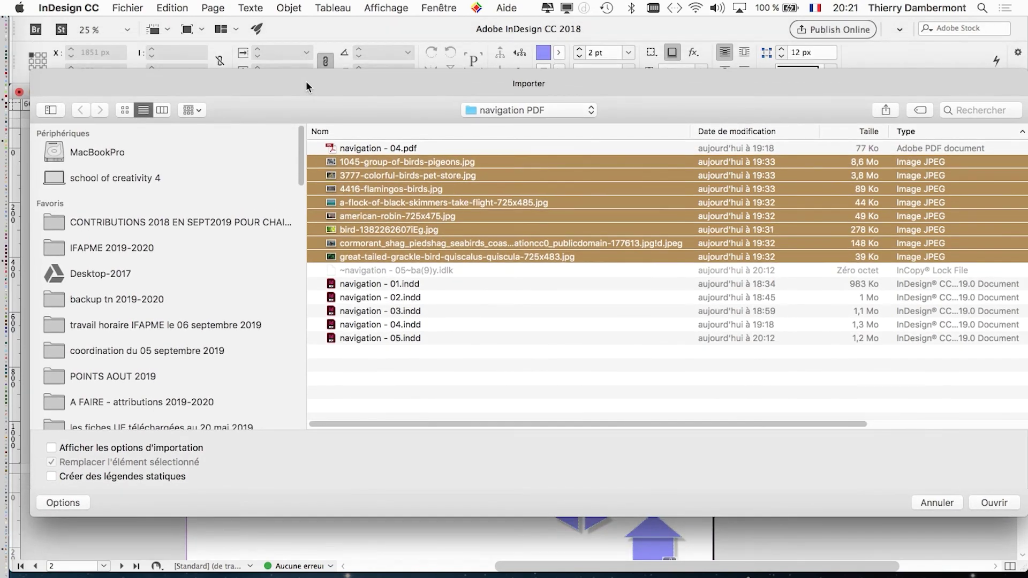
left_click_drag(303, 80, 301, 51)
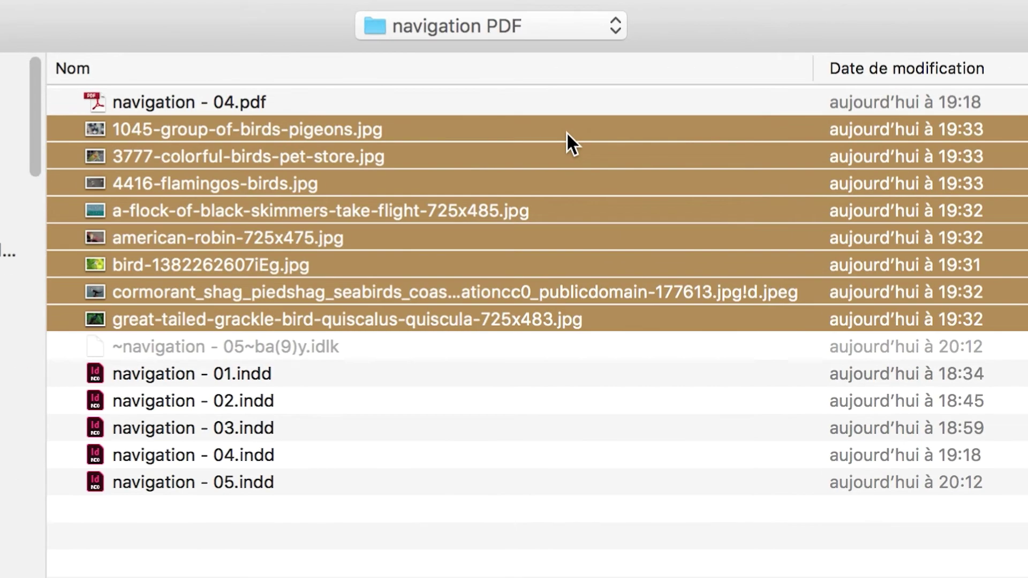
left_click(566, 132)
left_click(558, 318, "shift")
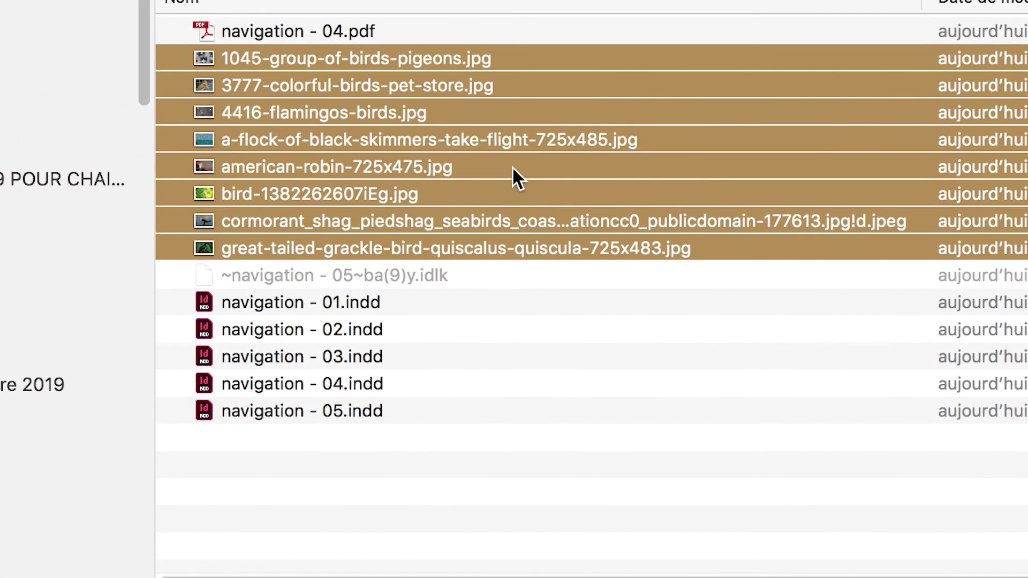
left_click(411, 117, "super")
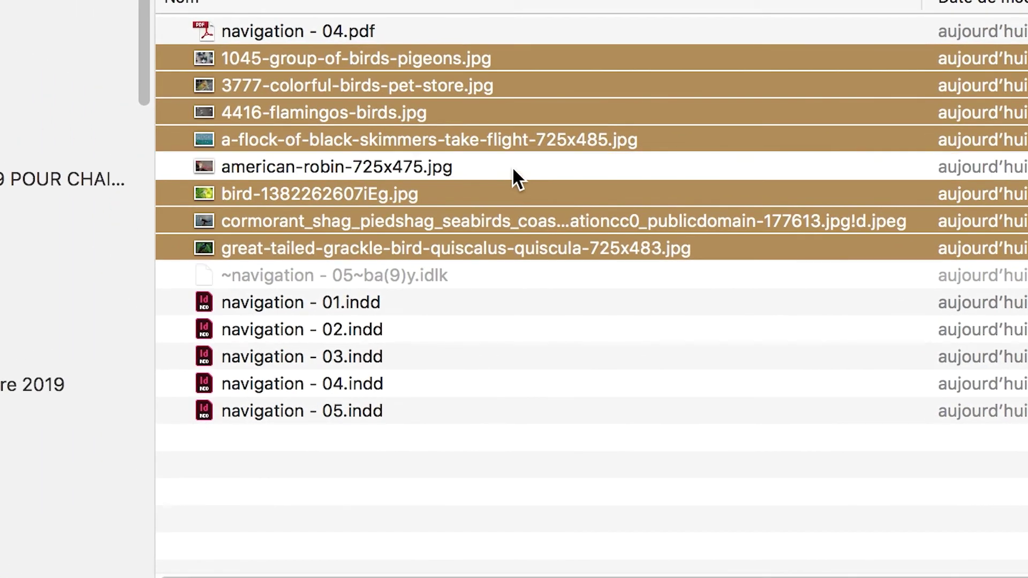
left_click(512, 166, "super")
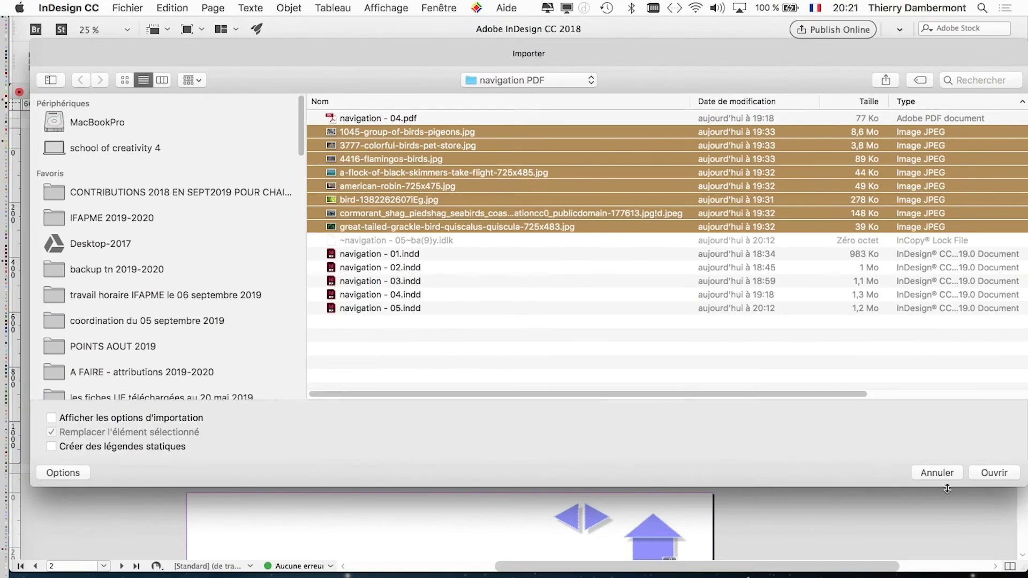
Load the eight images and place them together on page 2 in a three-by-three grid about 1005 px wide and 863 px high
left_click(1015, 474)
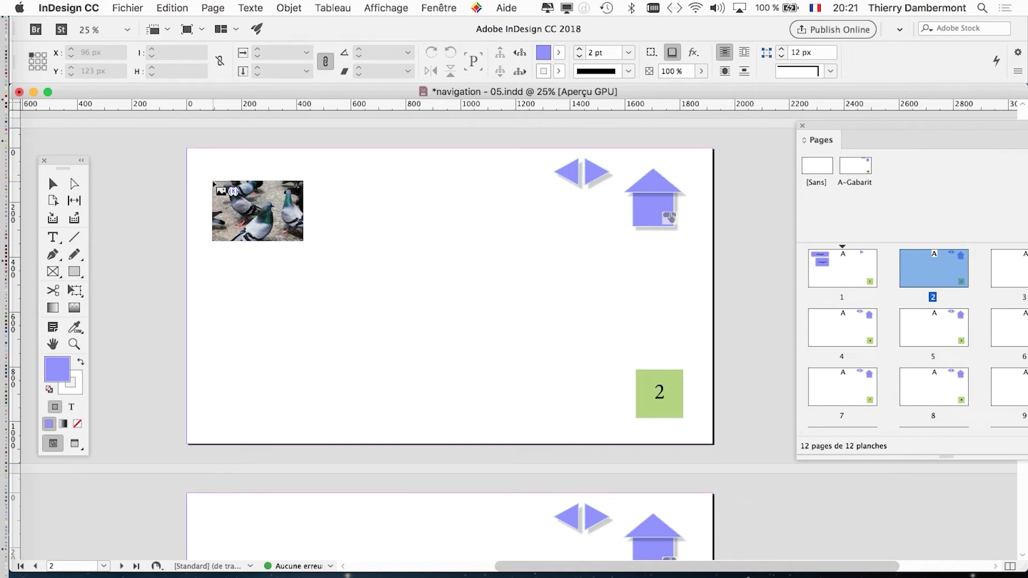
left_click_drag(213, 182, 497, 418)
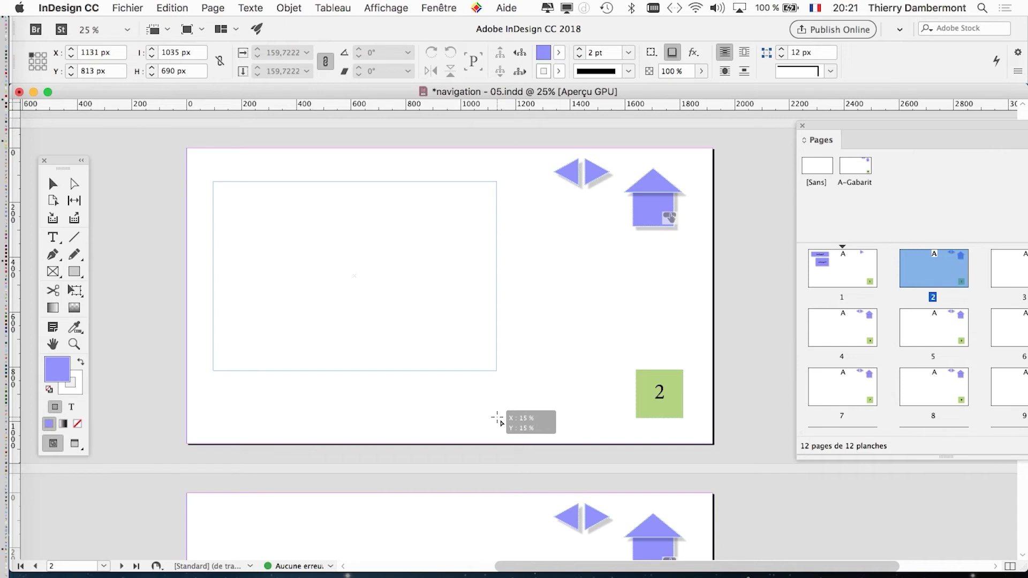
key("Up")
key("Up")
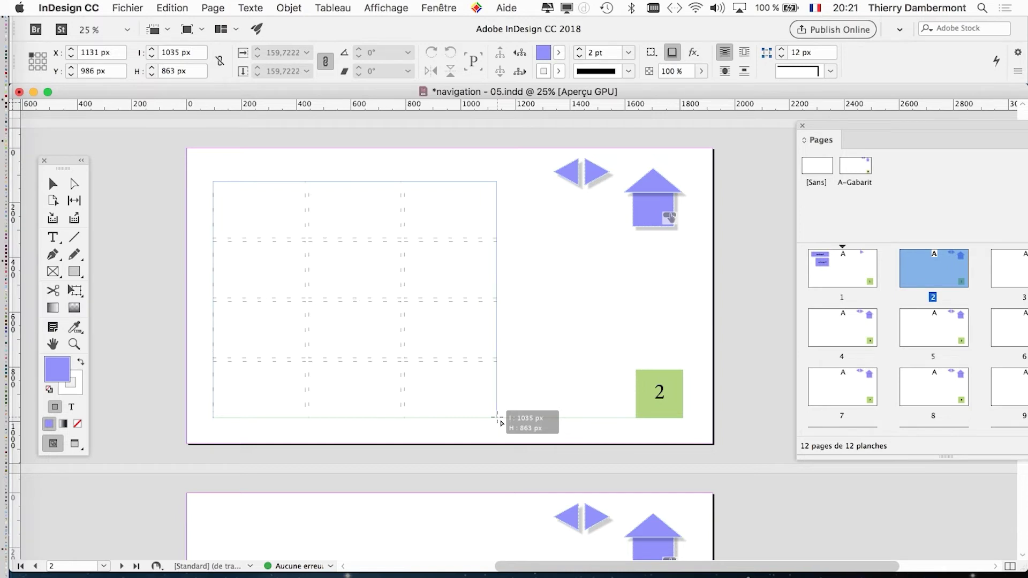
key("Down")
left_click_drag(496, 418, 489, 420)
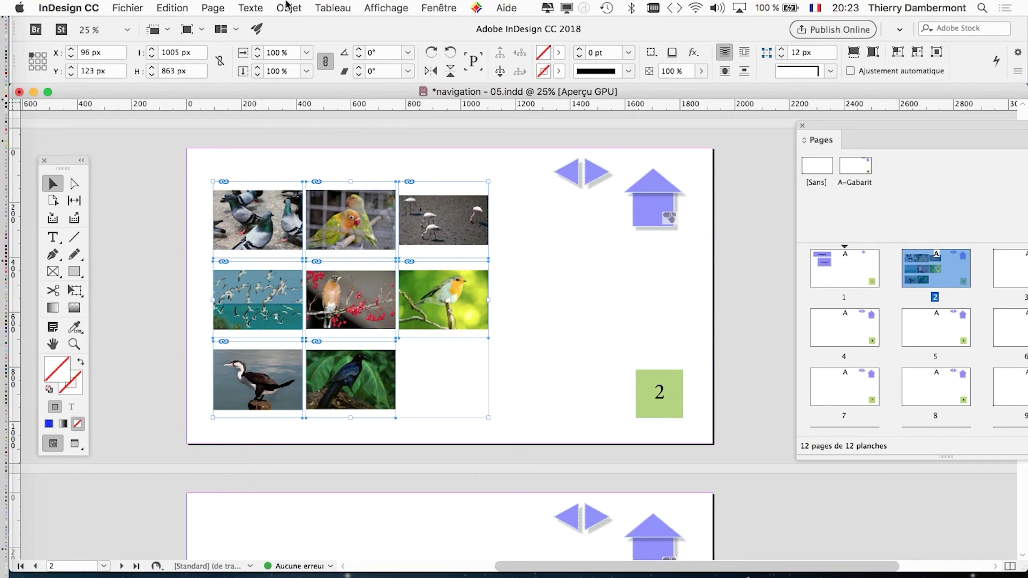
Fit the eight placed images so that they fill their frames proportionally, and inspect the cropping up close
left_click(290, 7)
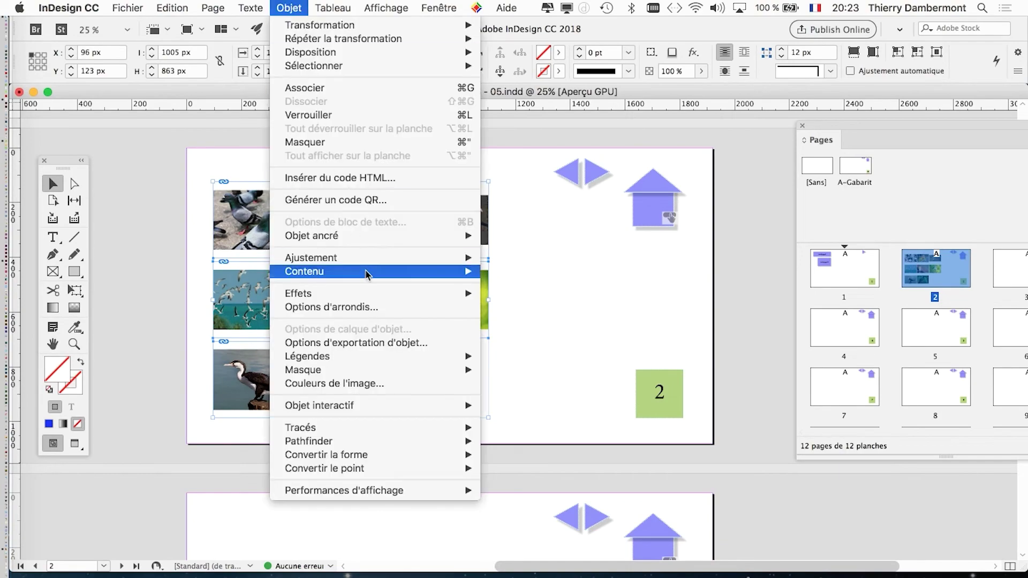
mouse_move(370, 259)
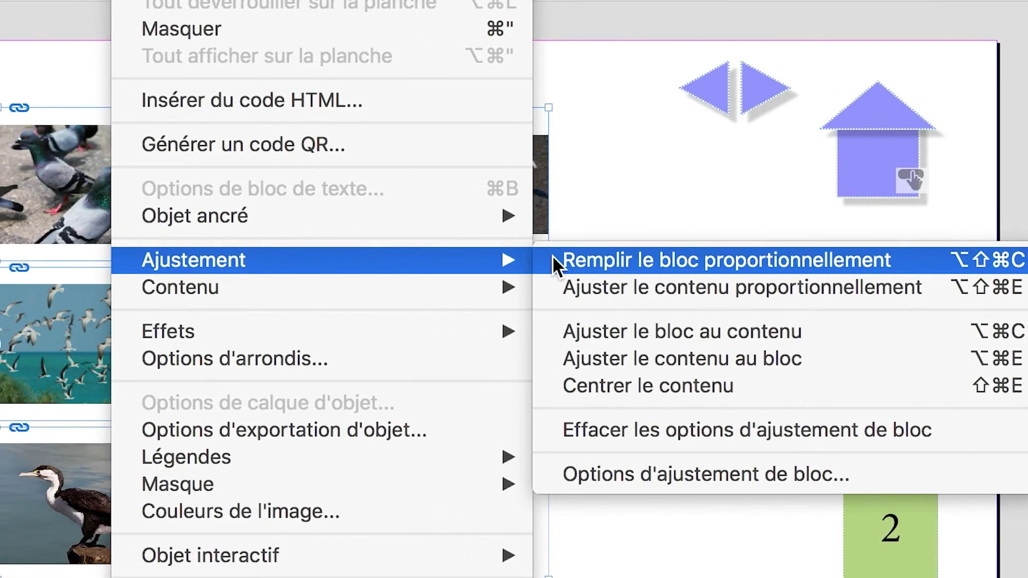
left_click(552, 256)
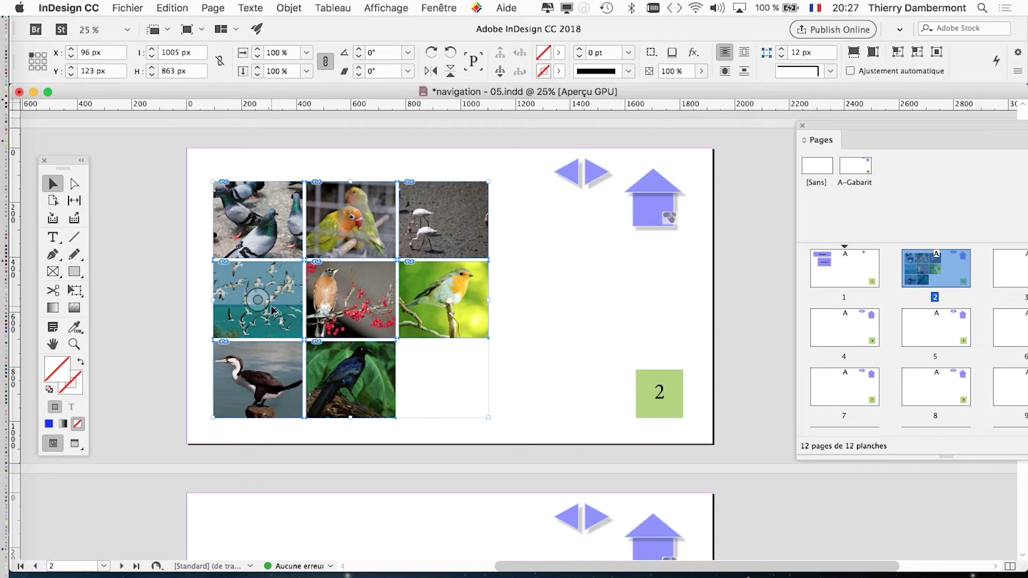
scroll(273, 310, "up", 2)
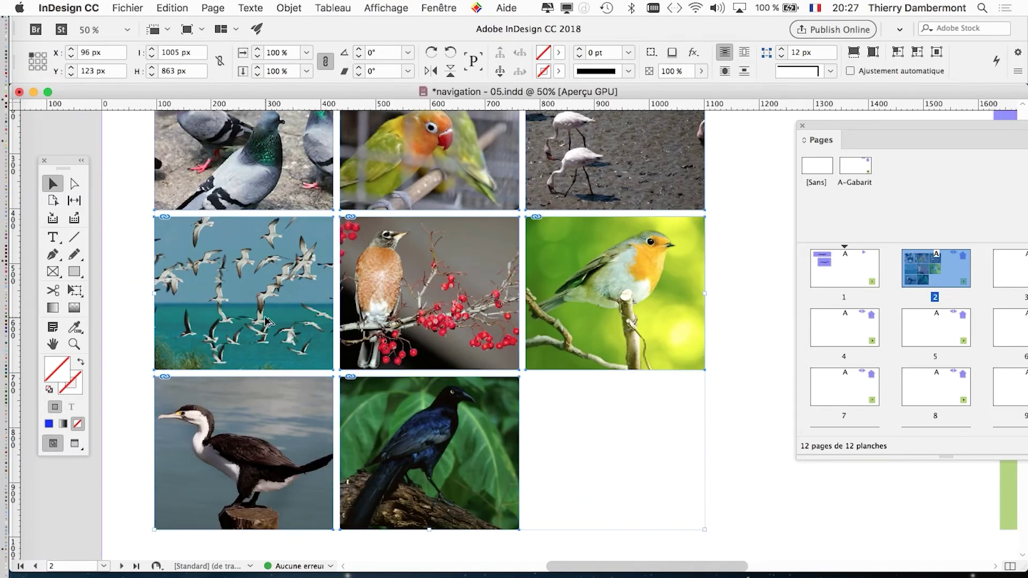
scroll(266, 322, "down", 2)
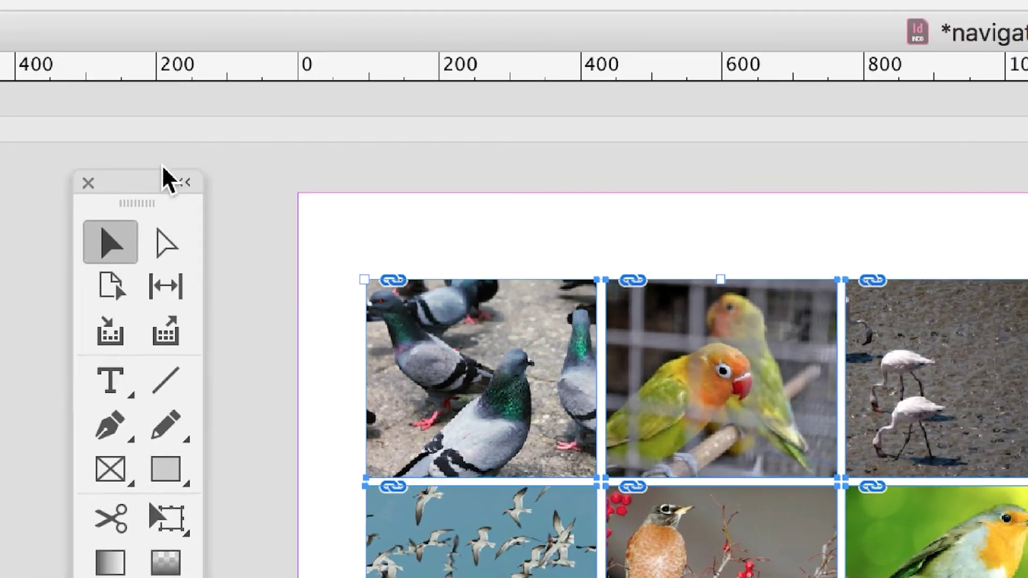
Move the floating tools palette slightly closer to the image grid on page 2
left_click_drag(163, 173, 193, 156)
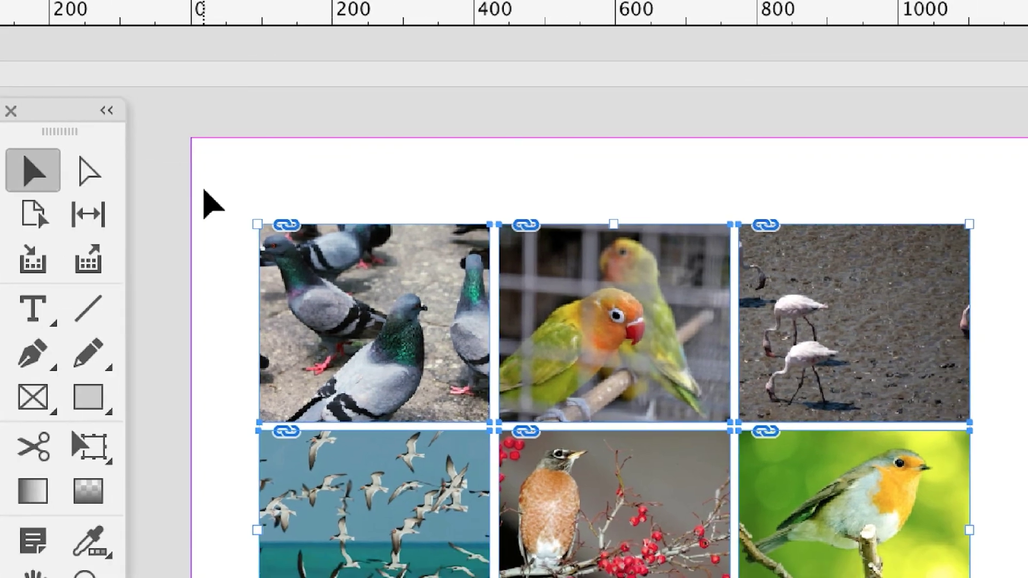
Reposition the flamingo photo inside its frame so that three flamingos fall within the crop
left_click(205, 191)
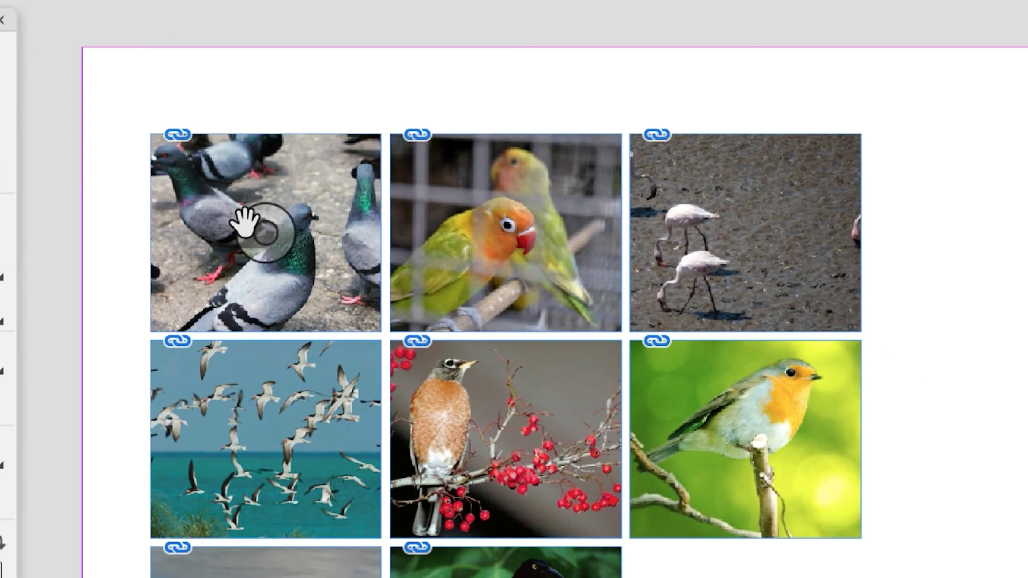
left_click(245, 221)
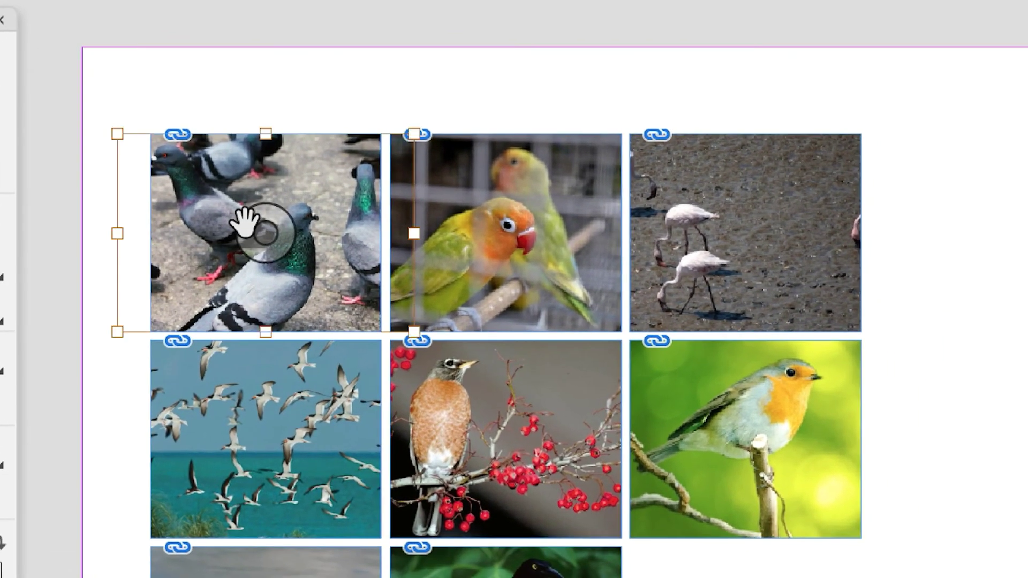
left_click_drag(246, 221, 251, 222)
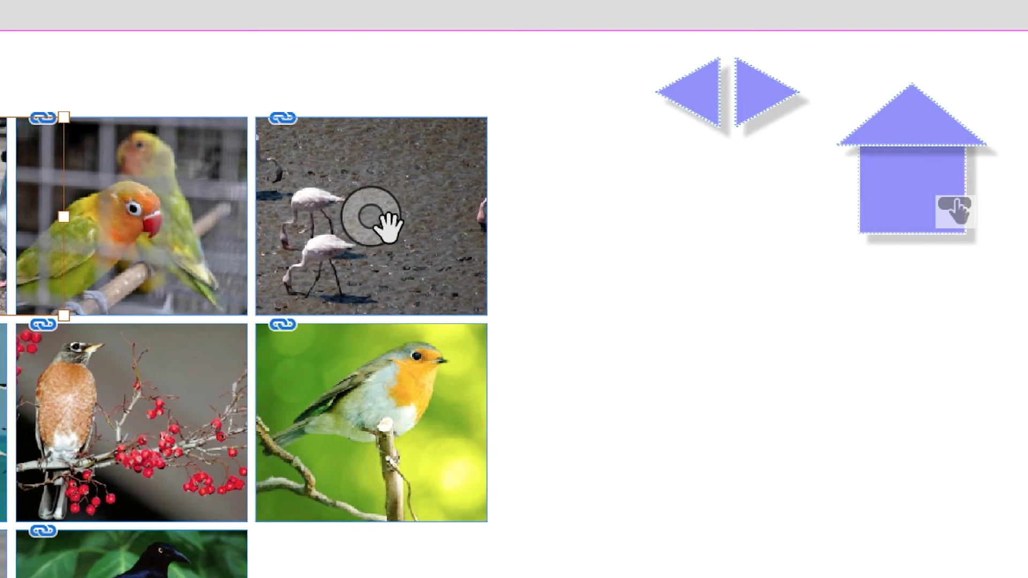
left_click_drag(385, 219, 410, 231)
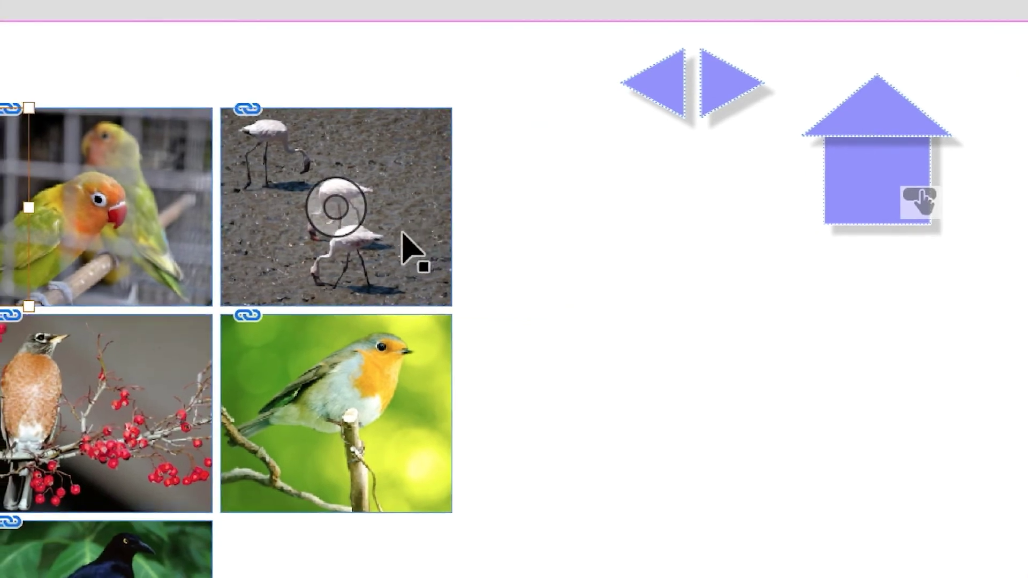
left_click(532, 518)
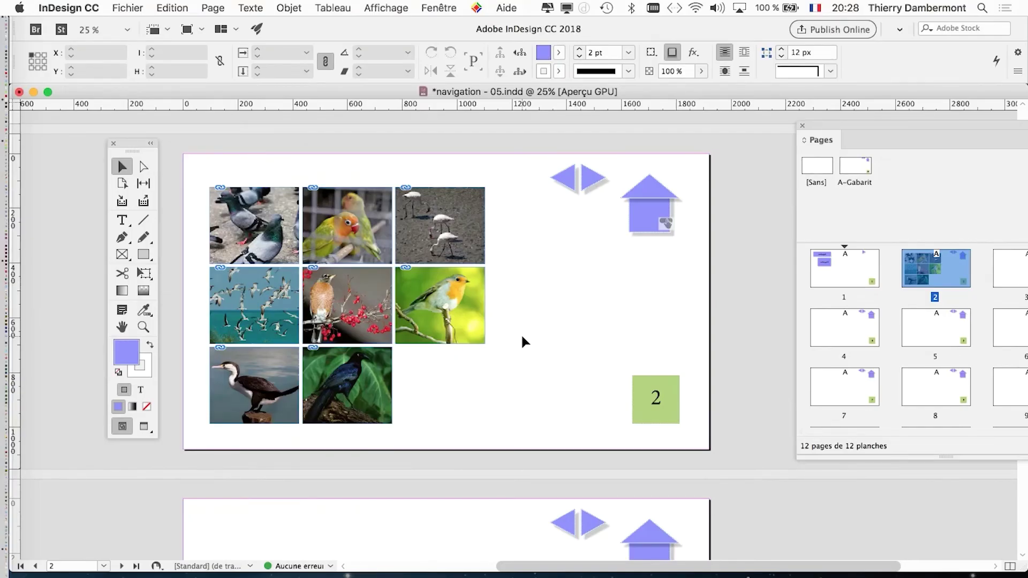
Select all eight bird images on page 2 and show the alignment options beside the grid
left_click_drag(202, 169, 498, 423)
left_click_drag(188, 169, 487, 437)
left_click(428, 8)
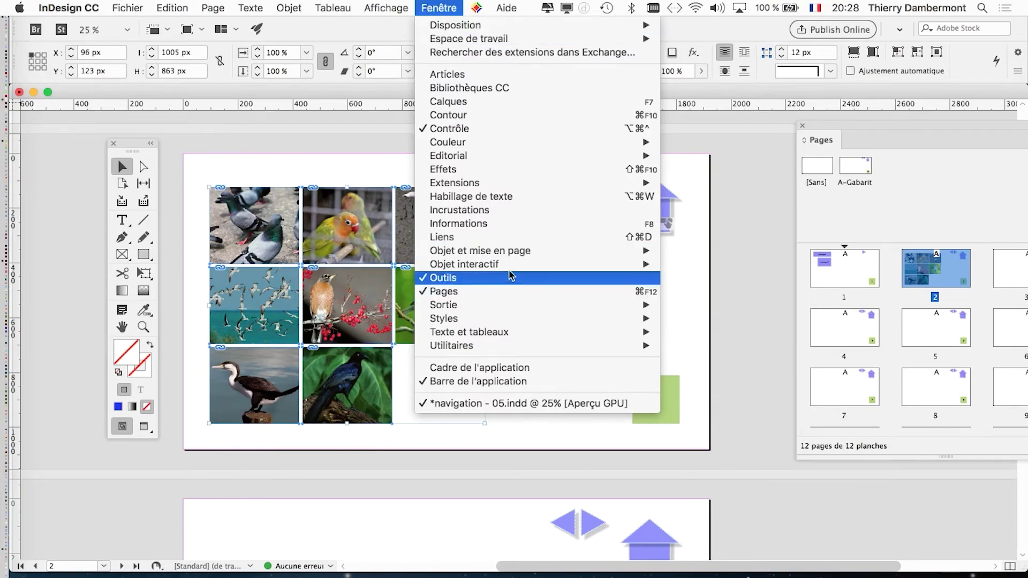
mouse_move(510, 253)
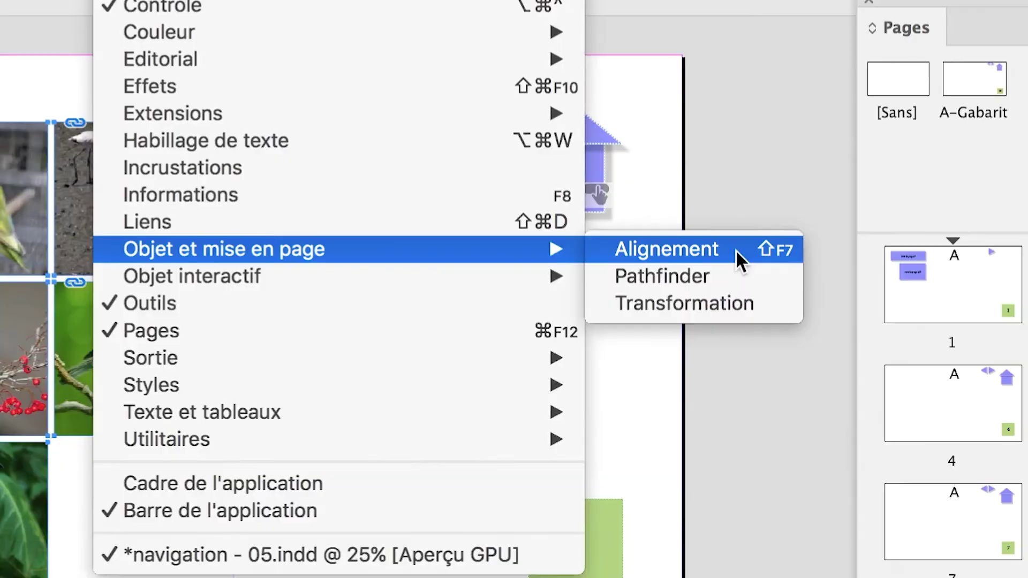
left_click(736, 250)
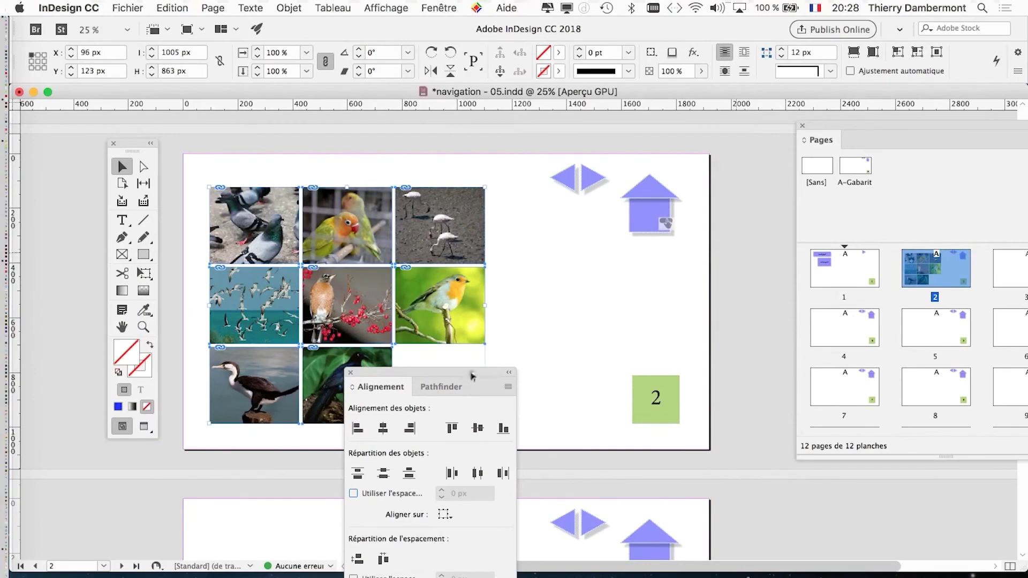
left_click_drag(472, 377, 636, 165)
Hide the alignment options and show them again
left_click(424, 6)
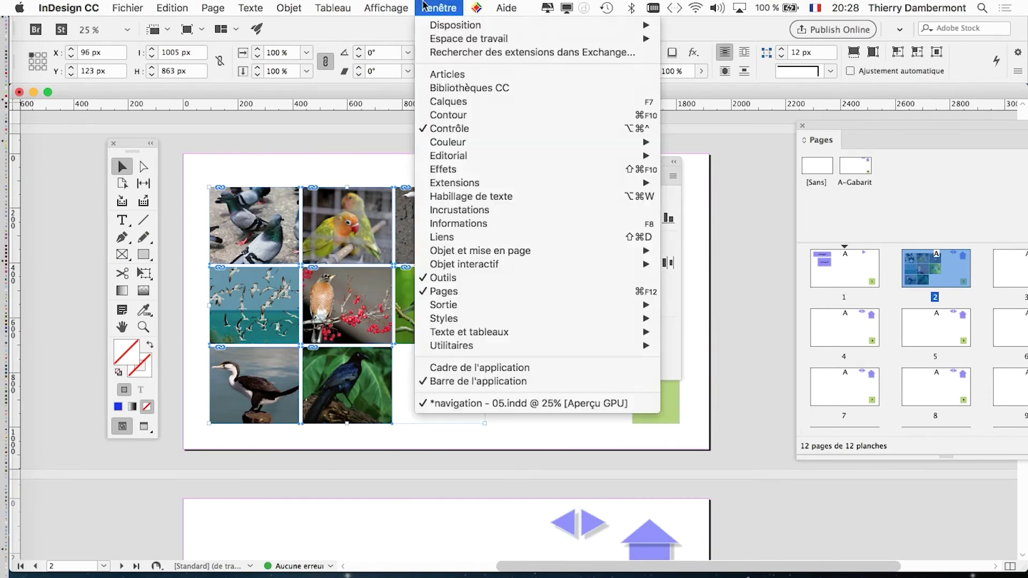
mouse_move(533, 252)
left_click(692, 255)
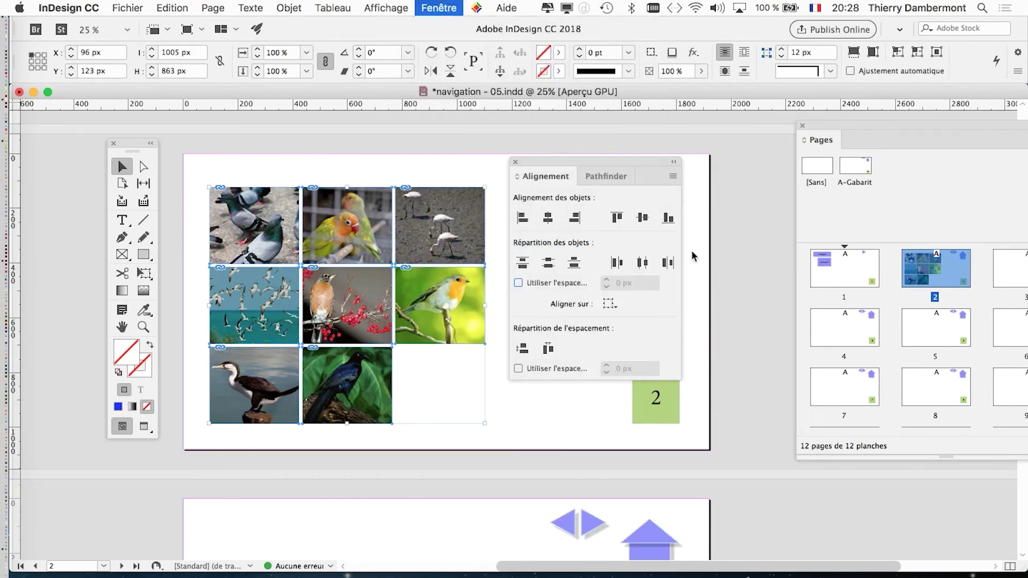
left_click(439, 8)
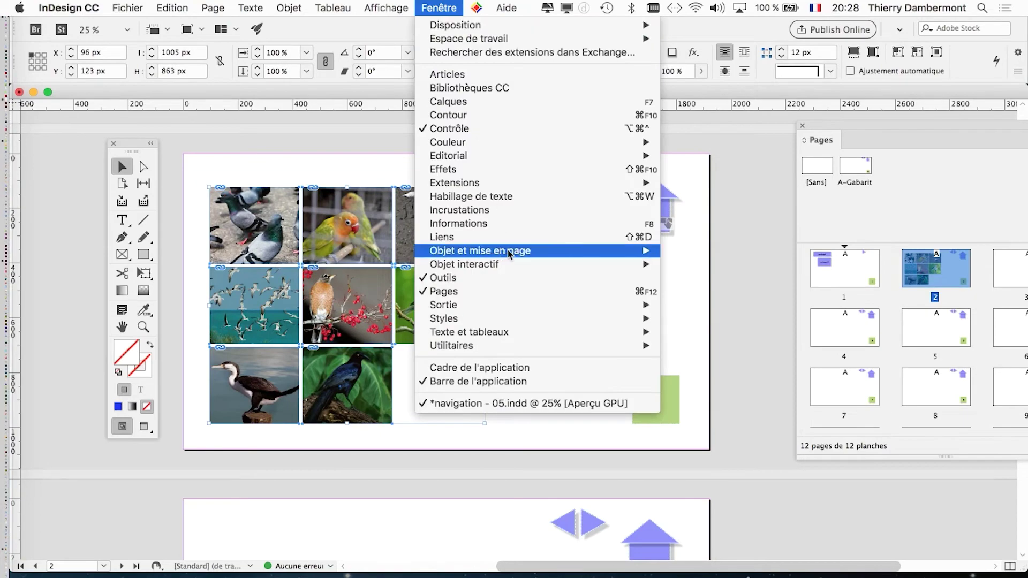
mouse_move(535, 250)
left_click(689, 256)
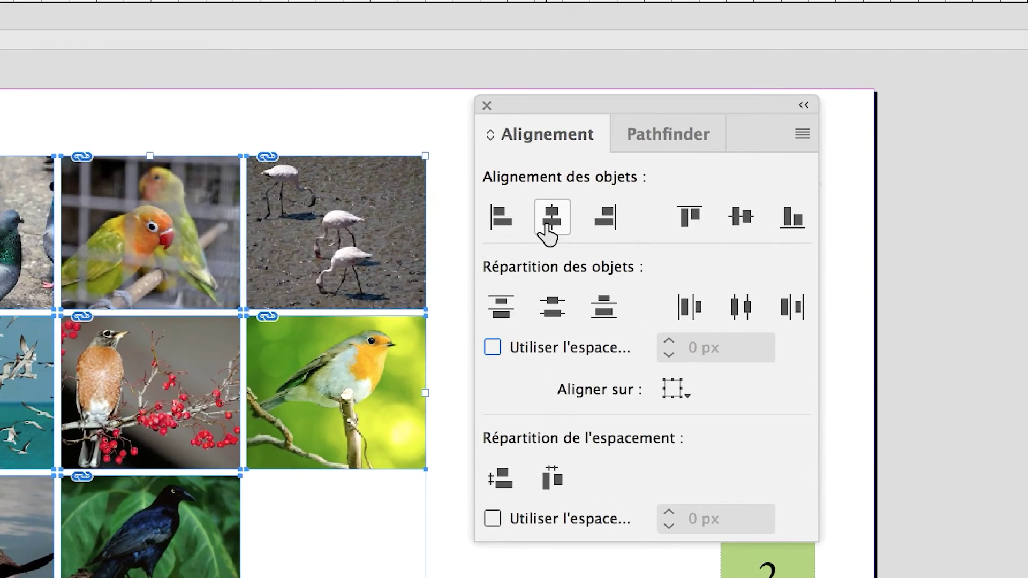
Stack the eight images by aligning their horizontal and vertical centres, and close the alignment options
left_click(547, 232)
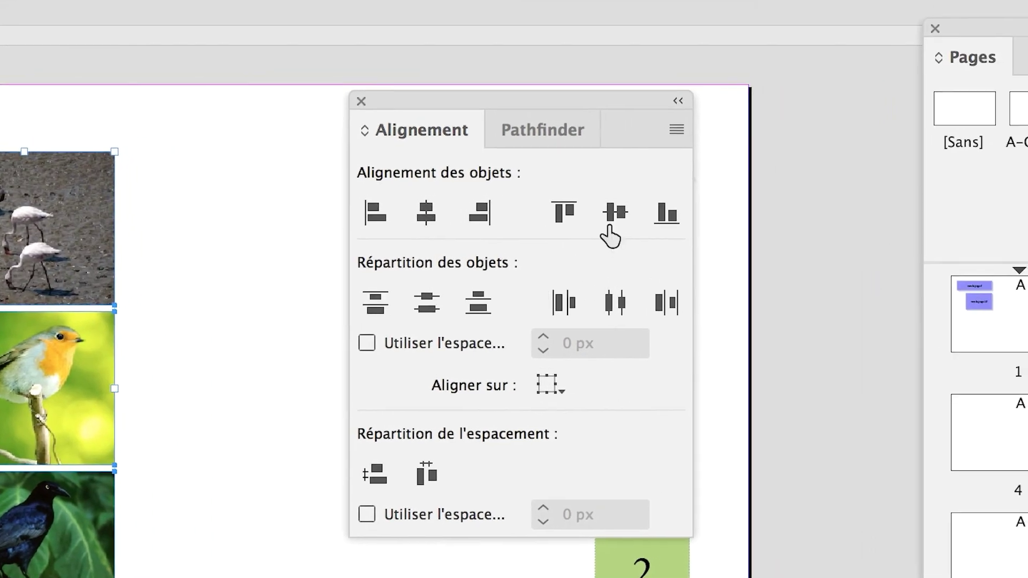
left_click(611, 220)
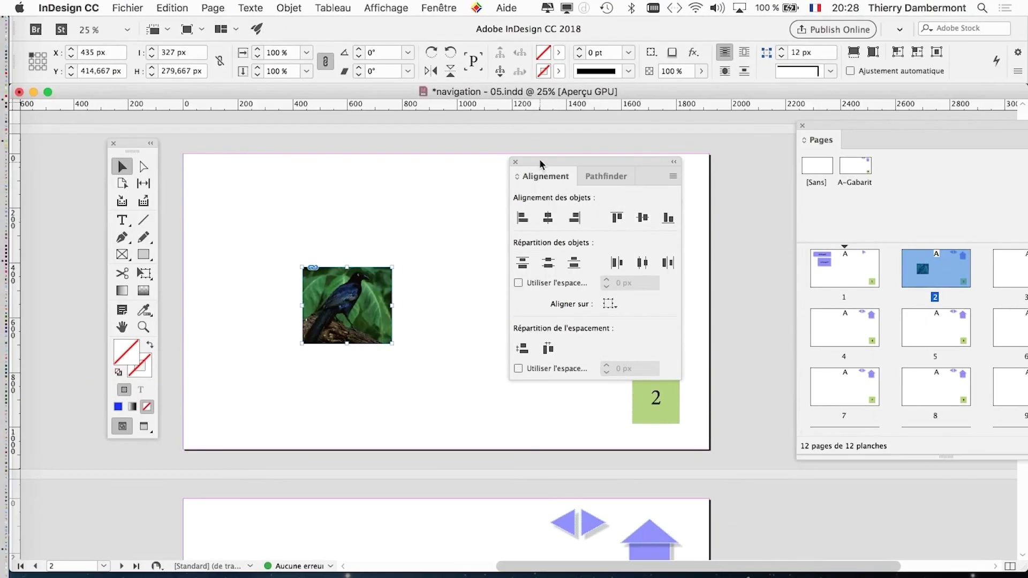
left_click_drag(413, 101, 695, 100)
left_click_drag(686, 162, 687, 161)
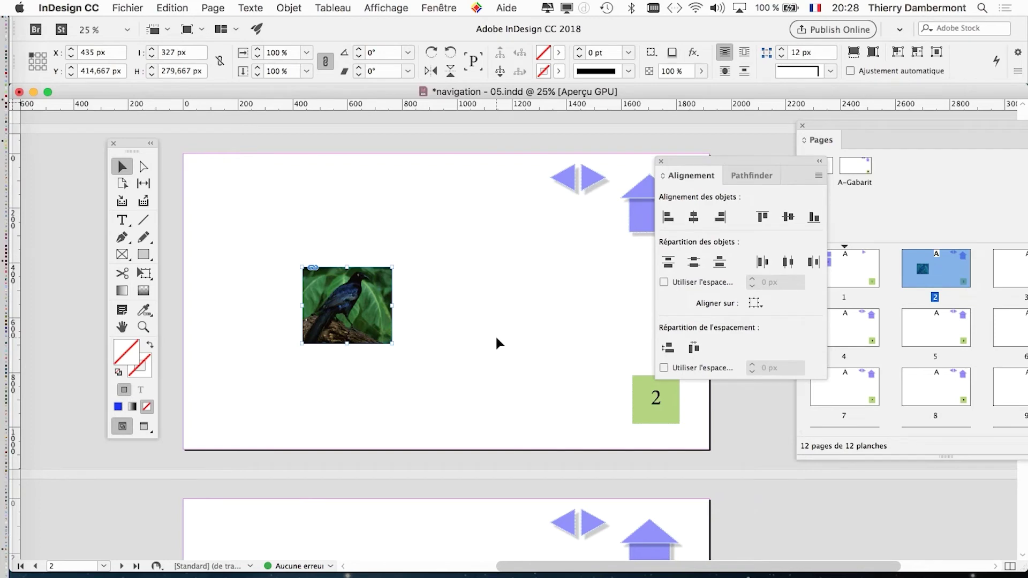
key("shift+F7")
Select the whole image stack and enlarge it proportionally from its centre with Free Transform to about 948 by 811 px
left_click(298, 255)
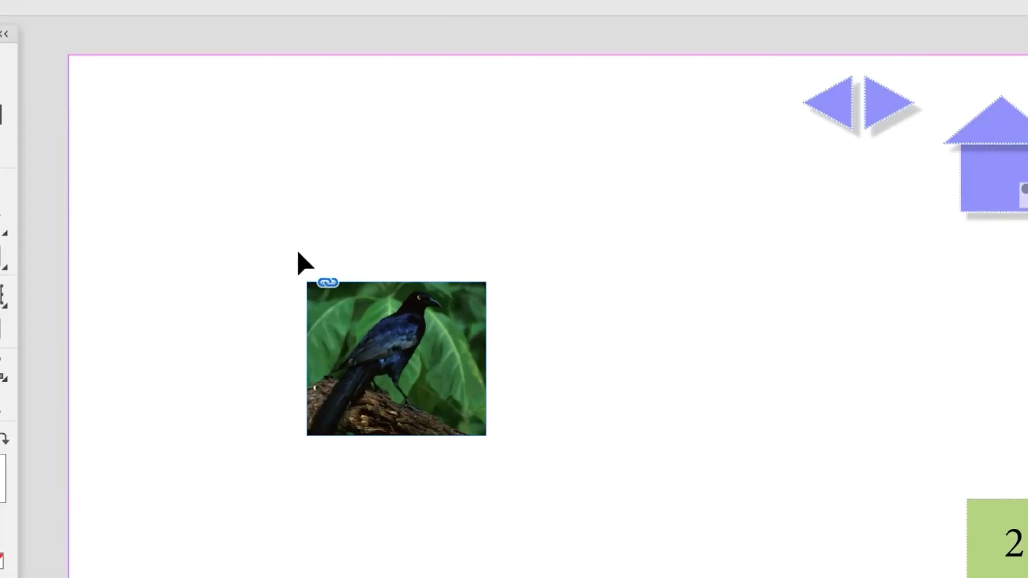
left_click_drag(298, 262, 469, 420)
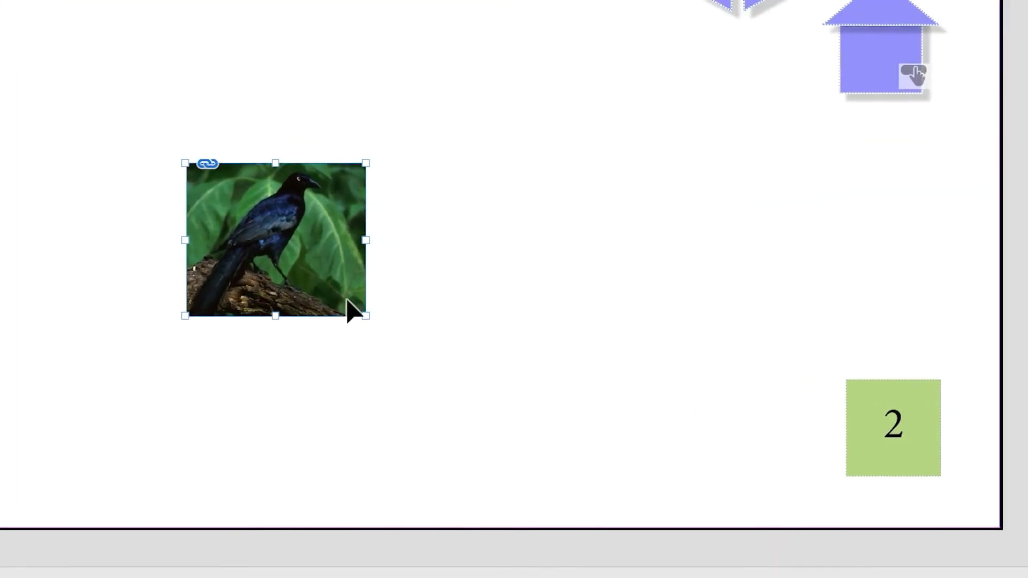
left_click_drag(152, 137, 404, 369)
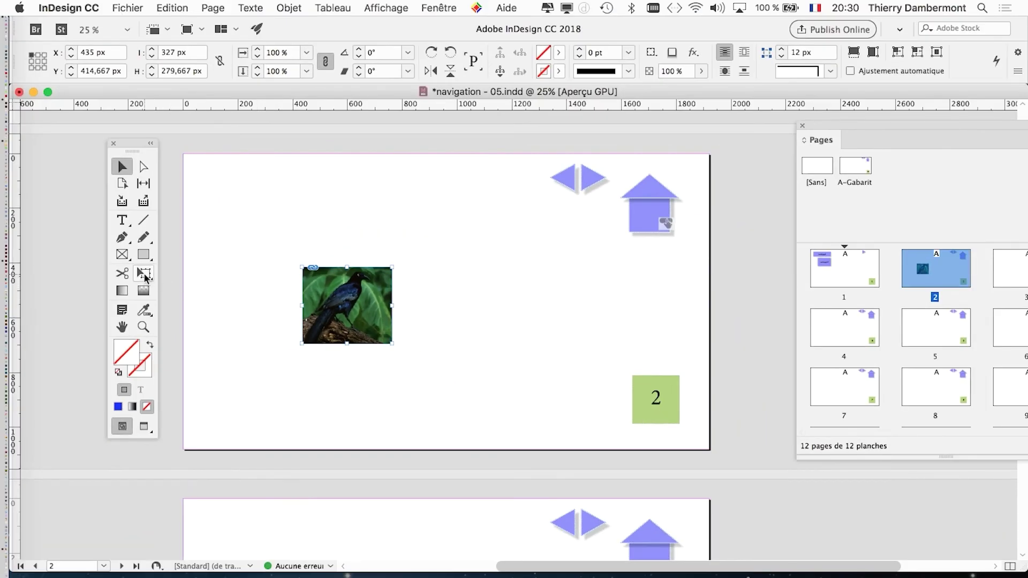
left_click(144, 274)
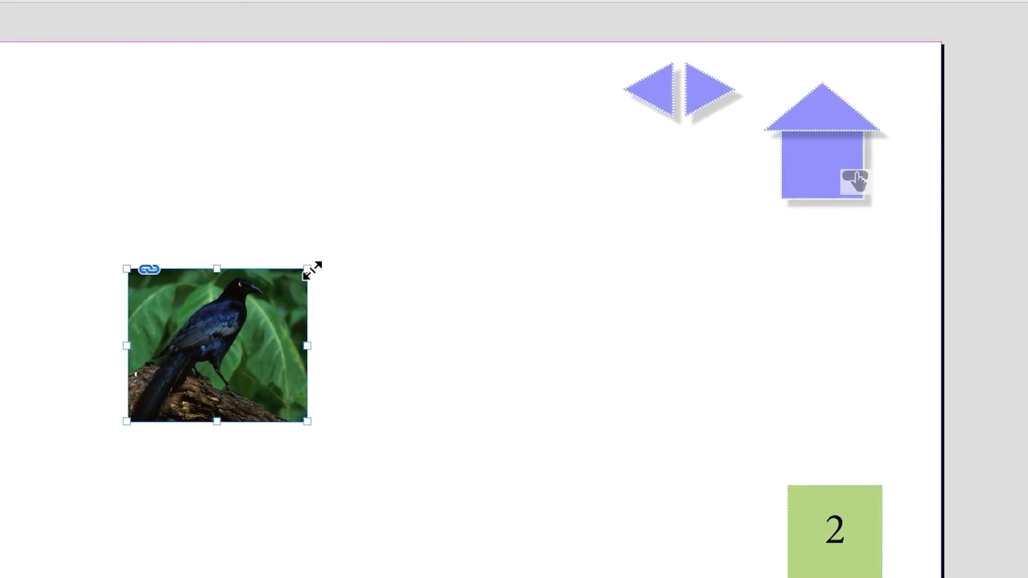
left_click_drag(313, 267, 467, 202)
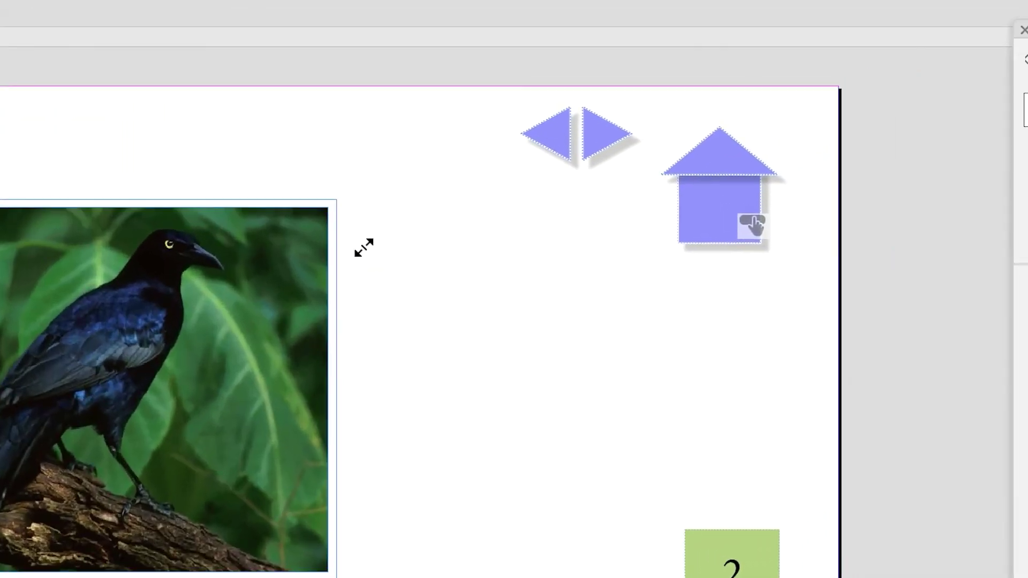
left_click_drag(364, 247, 363, 246)
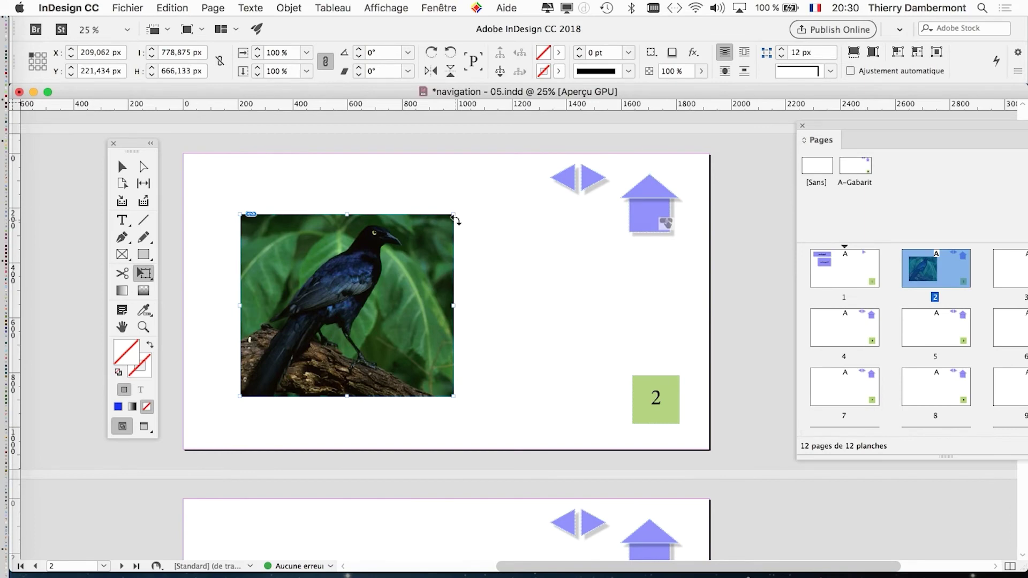
left_click_drag(455, 215, 478, 196)
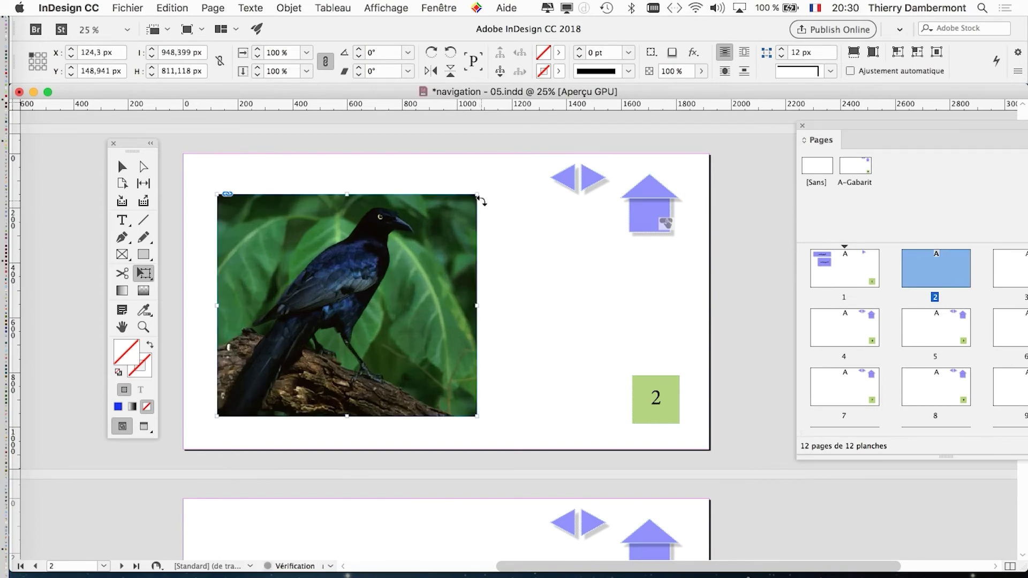
Move the enlarged image stack to about X 533 px, Y 180.5 px and reselect all its images
left_click_drag(438, 234, 535, 263)
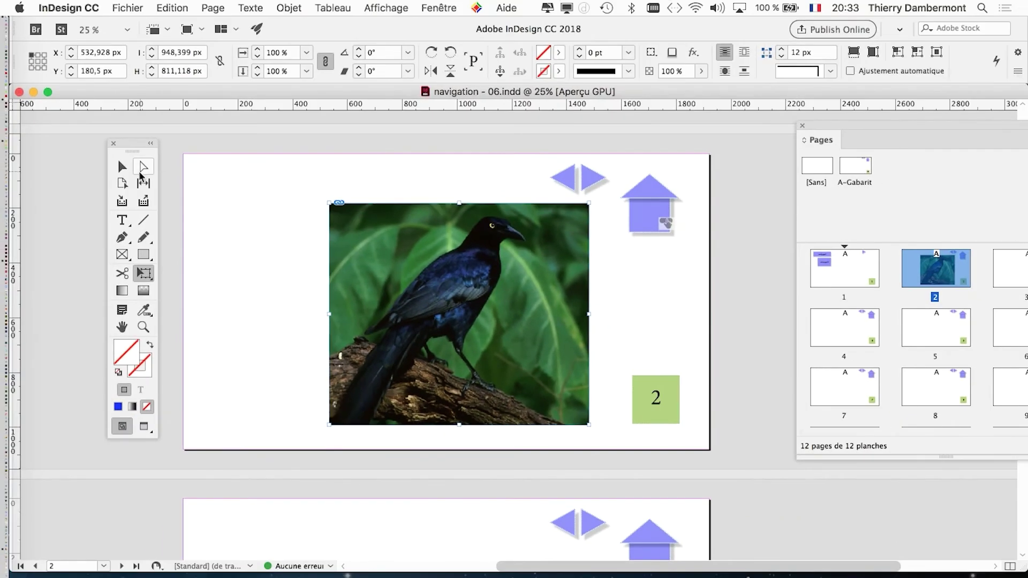
left_click(0, 0)
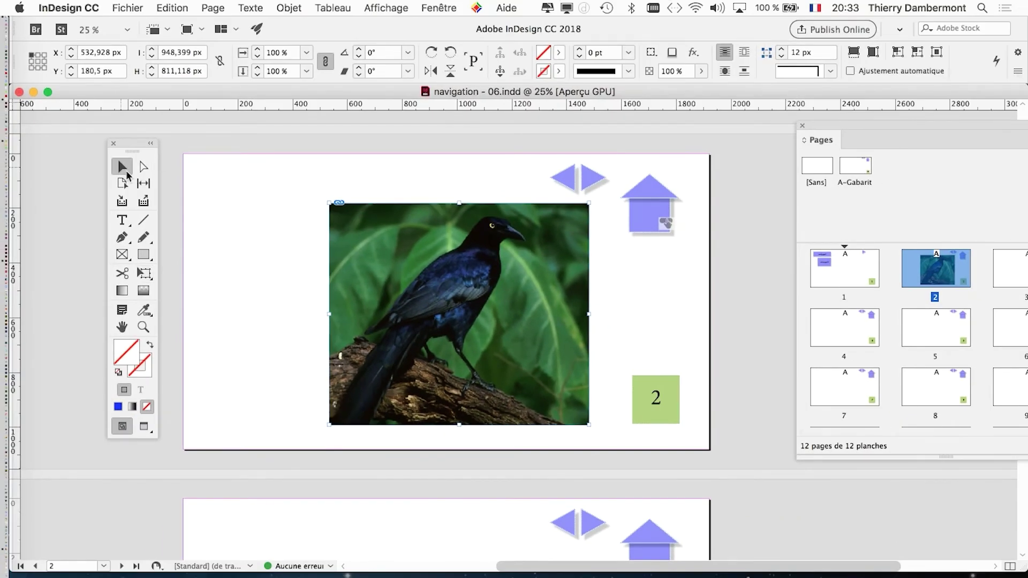
left_click_drag(312, 182, 432, 282)
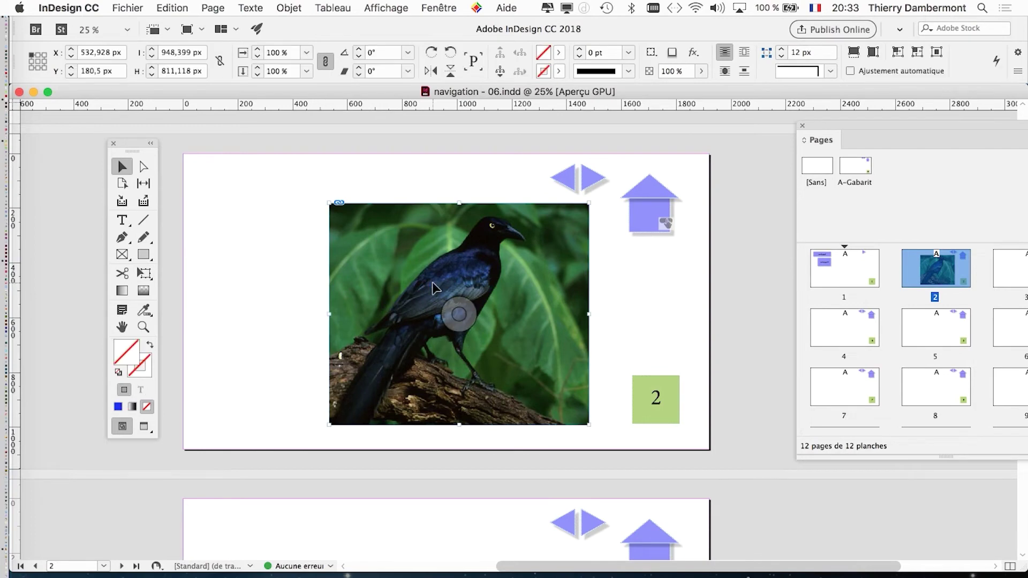
Convert the eight stacked images into one multi-state object and extend the Object States list to show every state
left_click(439, 8)
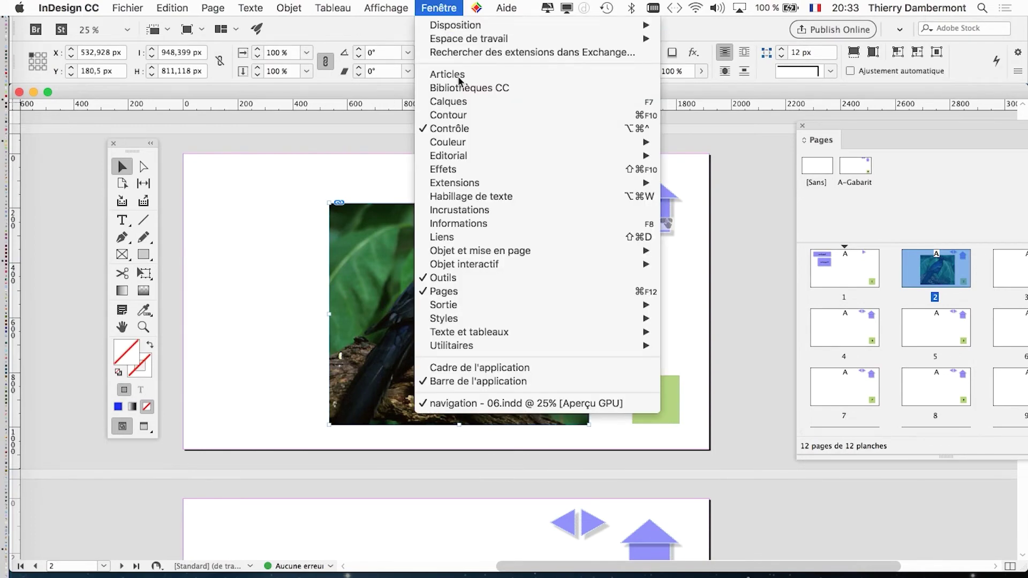
mouse_move(497, 265)
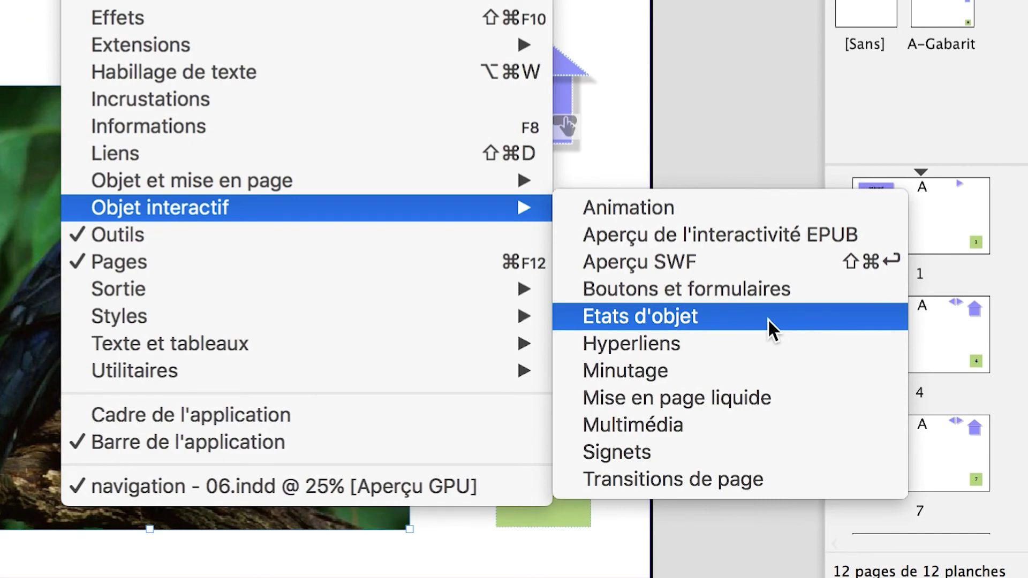
left_click(768, 319)
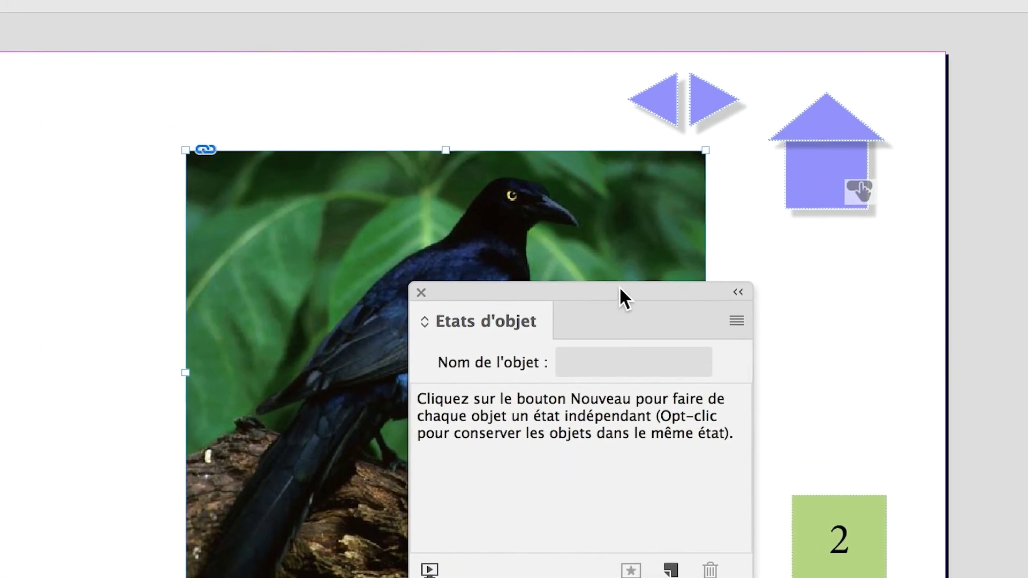
left_click_drag(619, 289, 434, 169)
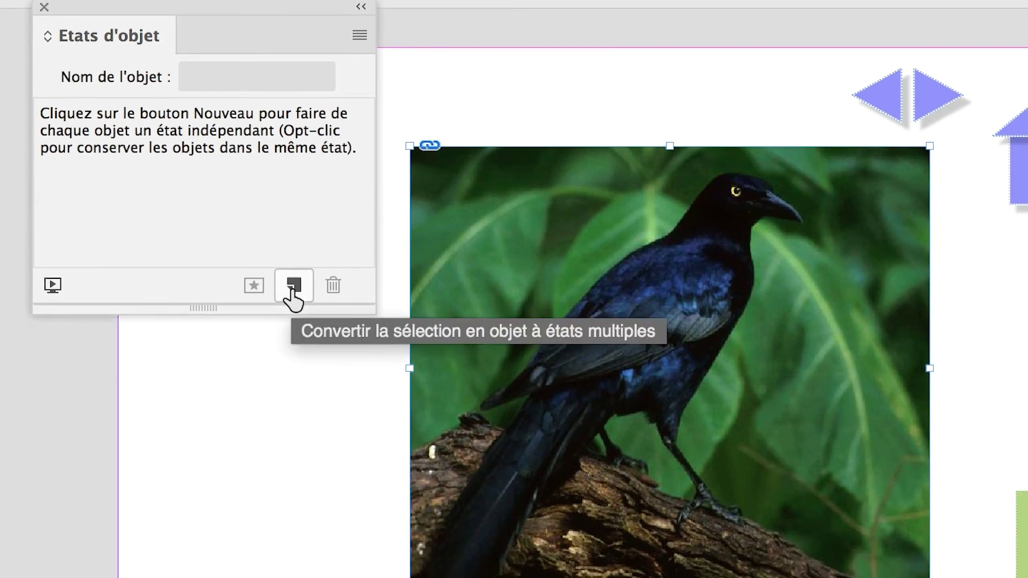
left_click(294, 289)
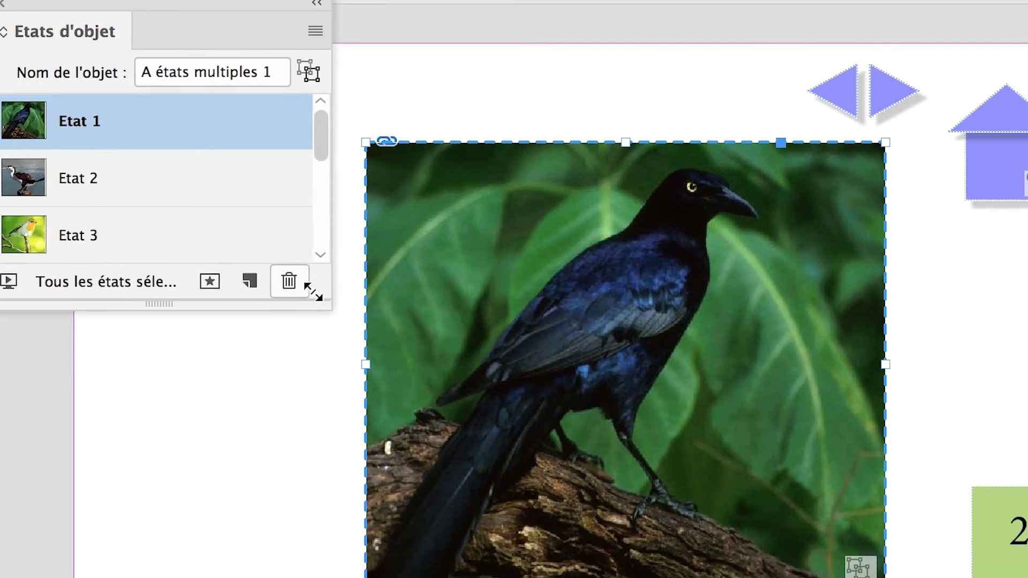
left_click_drag(314, 292, 307, 577)
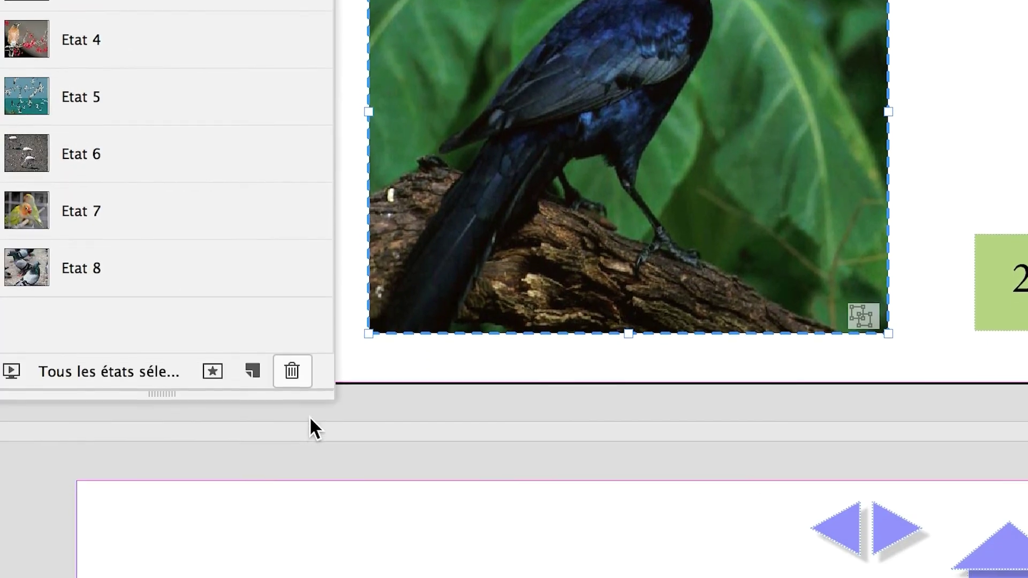
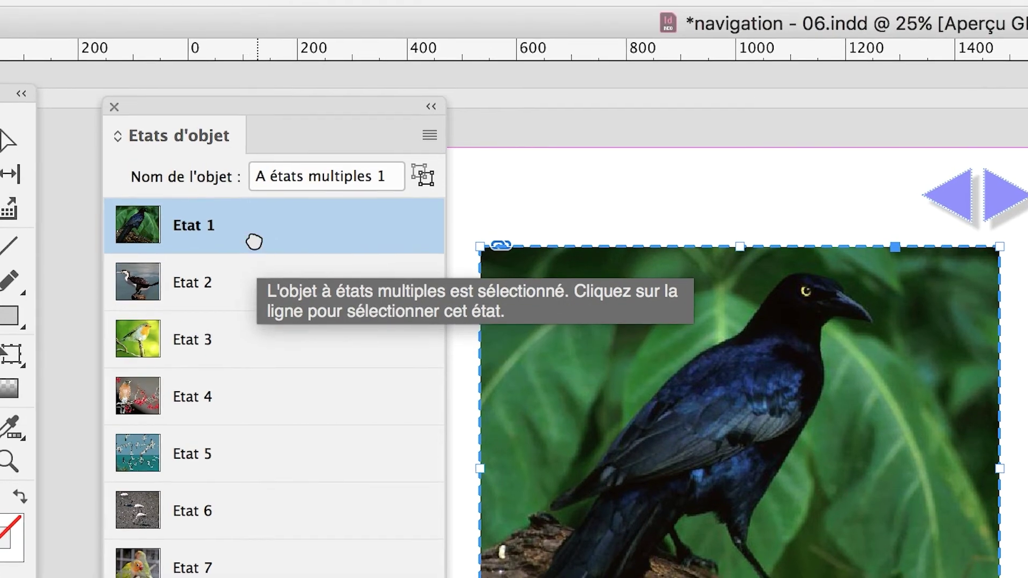
Reorder the object's states, placing Etat 1 directly after Etat 3 and Etat 5 directly after Etat 2
left_click_drag(251, 206, 251, 331)
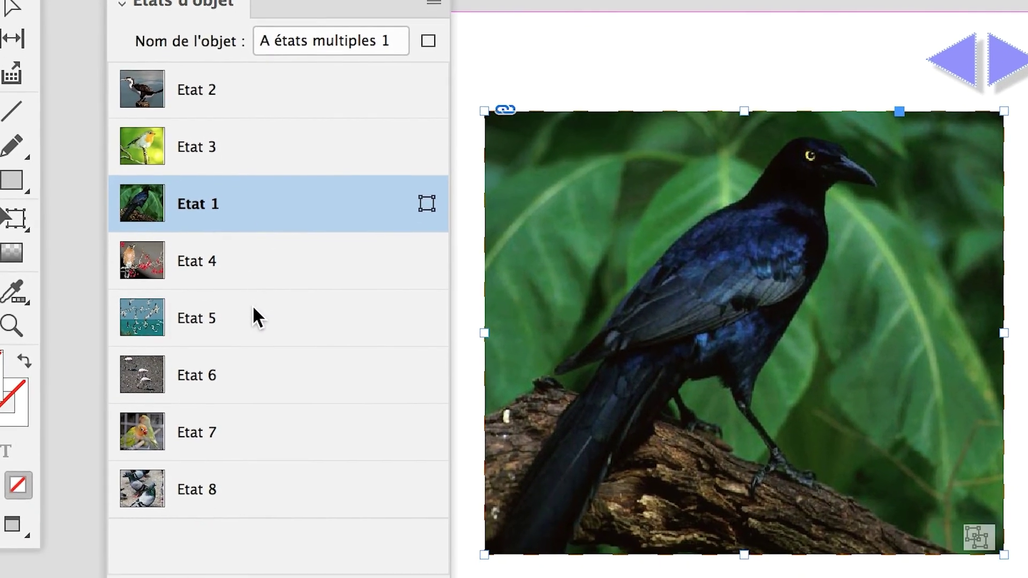
left_click_drag(257, 369, 258, 181)
left_click_drag(255, 249, 254, 187)
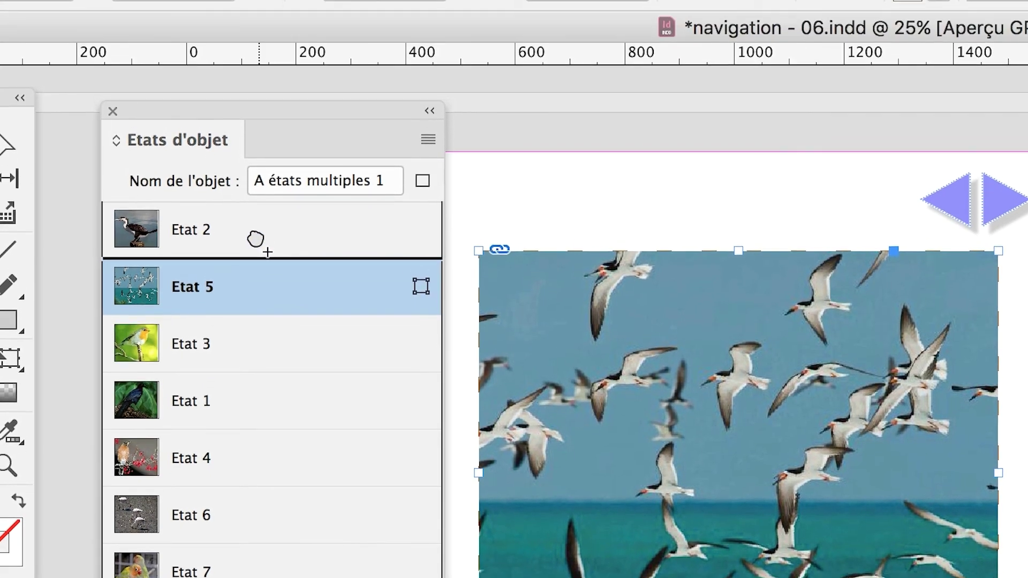
left_click_drag(254, 227, 146, 282)
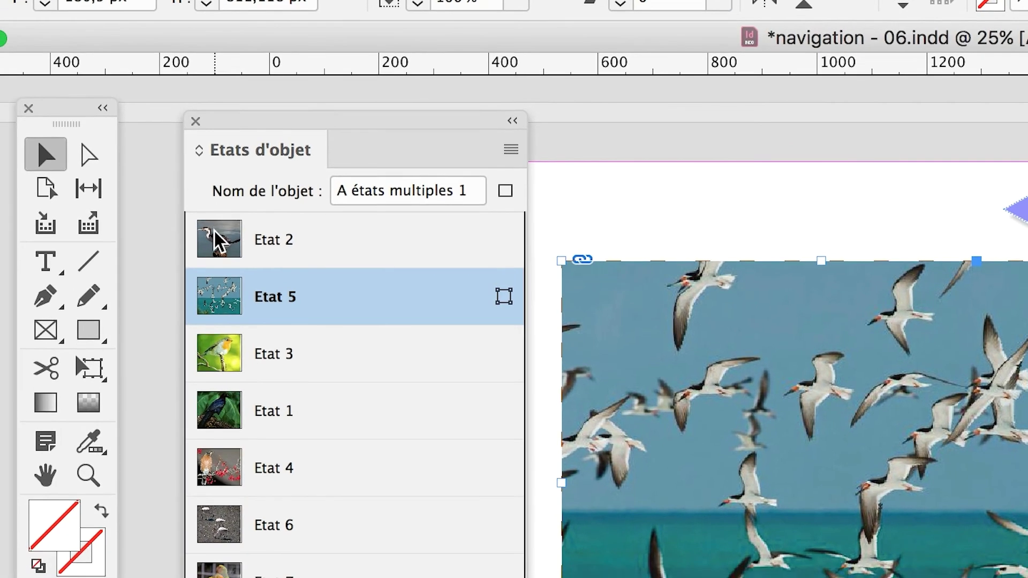
Move Etat 5 to the first place in the object's state order and display that state
left_click_drag(211, 214, 218, 258)
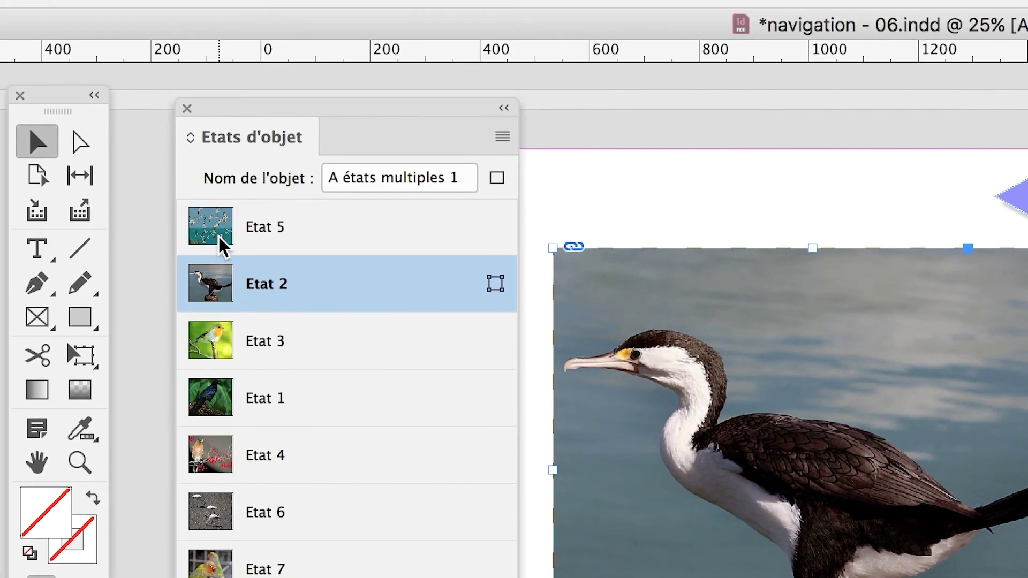
left_click(217, 195)
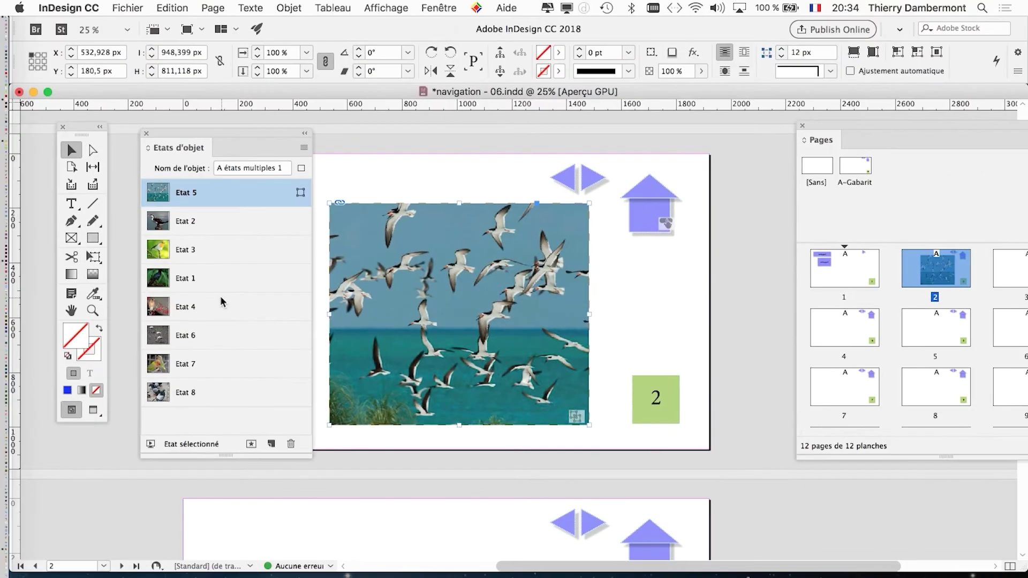
Show the document's layers in a compact list and expand Calque 1 and its multi-state object down to the current state
left_click(439, 7)
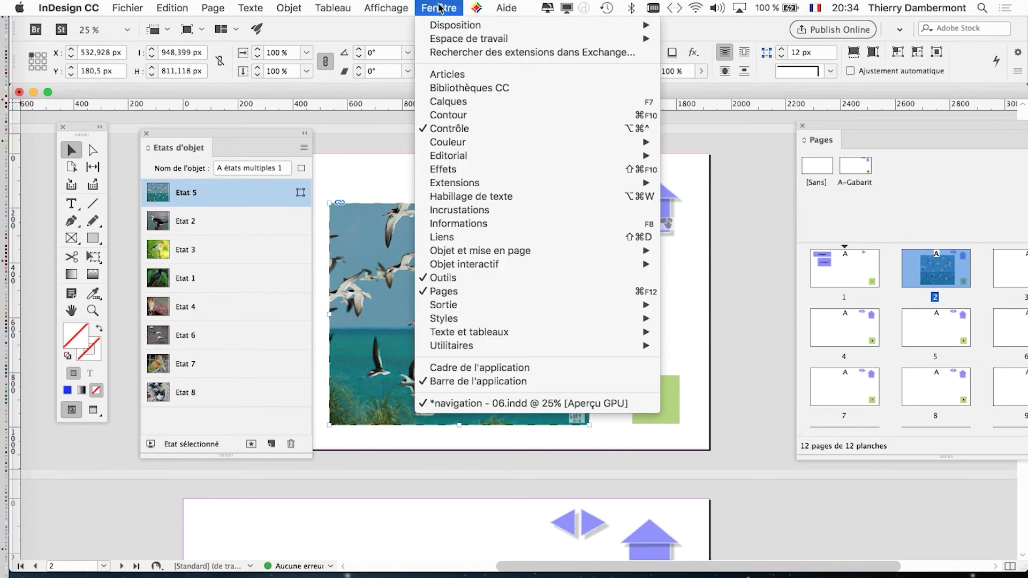
left_click(478, 102)
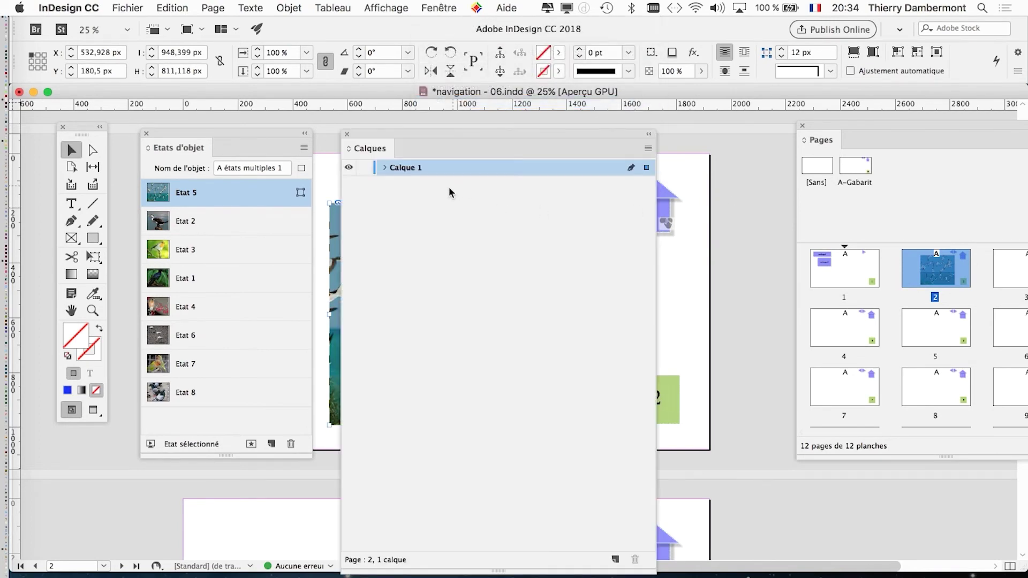
left_click_drag(654, 571, 701, 290)
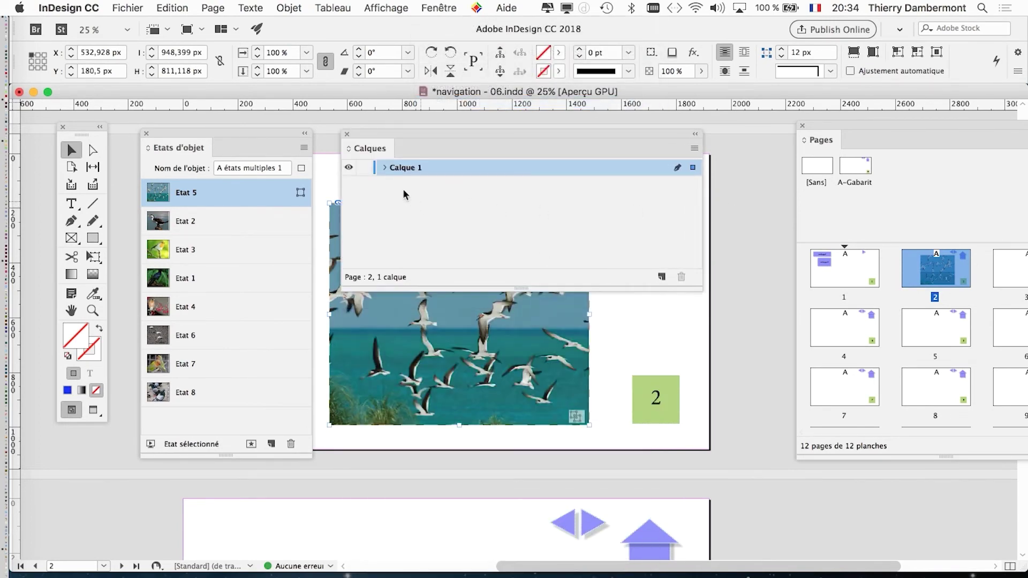
left_click(383, 167)
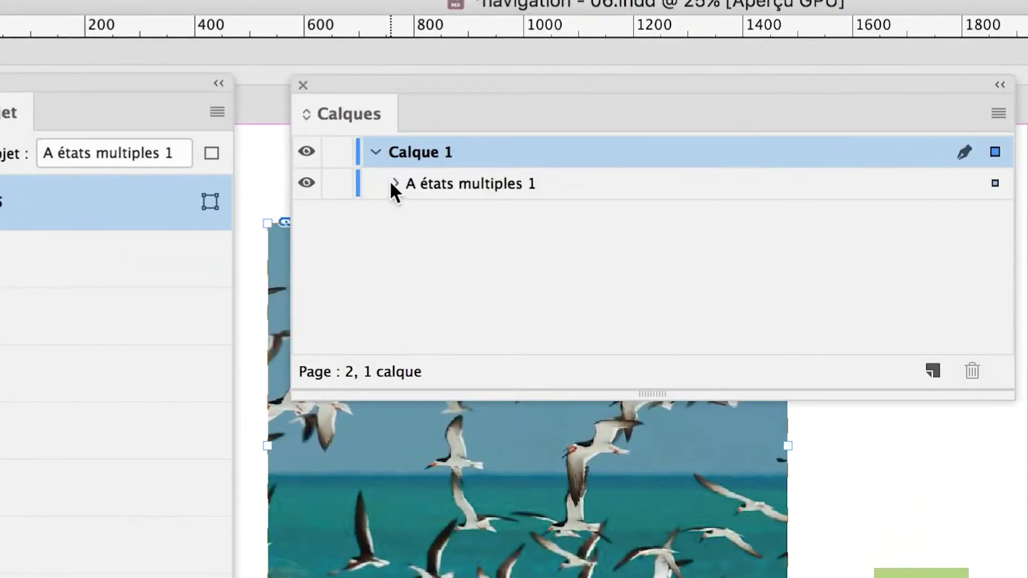
left_click(393, 183)
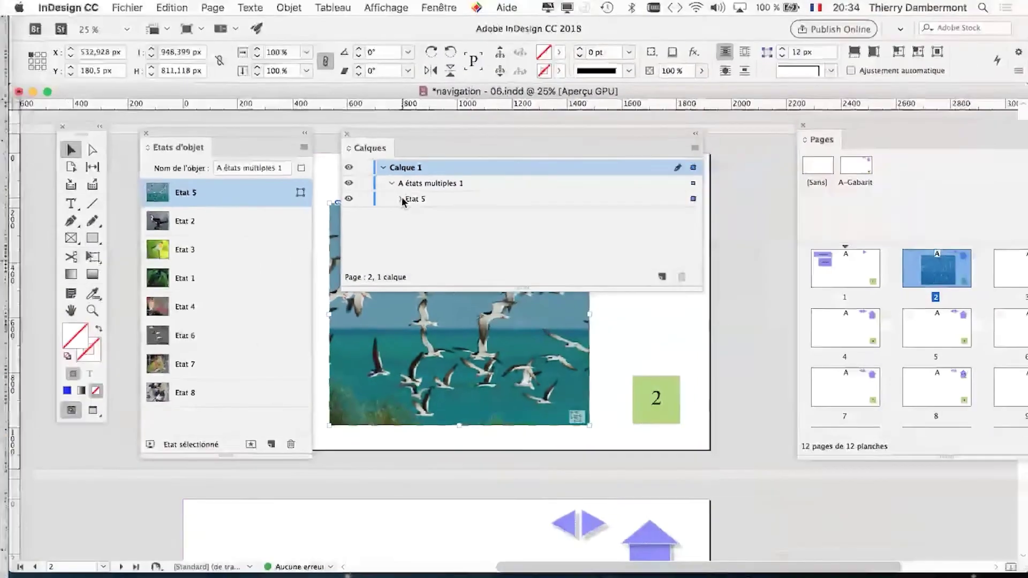
Deselect the multi-state object, narrow the layer list, and move it and the object states list clear of page 2
left_click(752, 277)
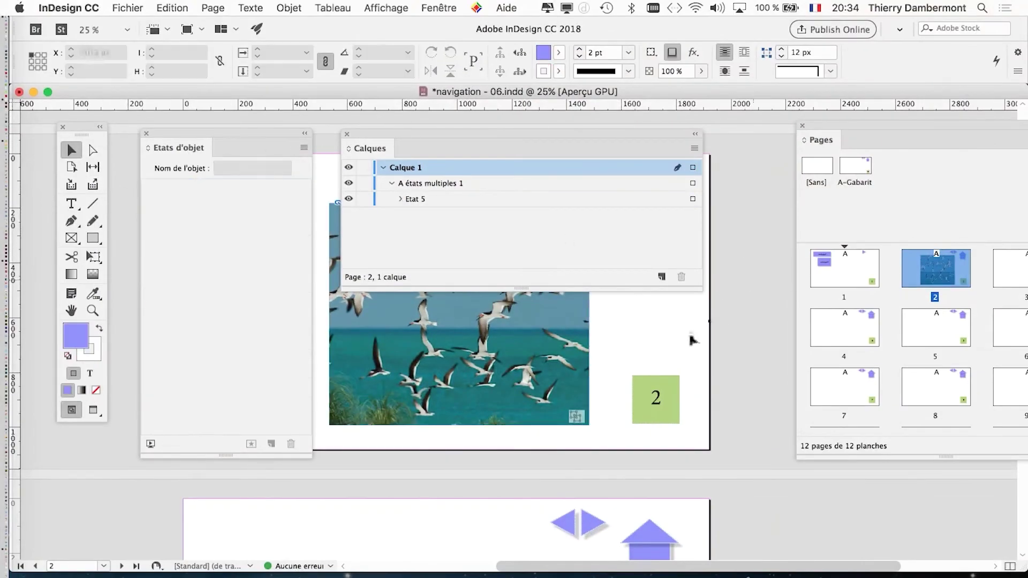
left_click_drag(488, 134, 648, 280)
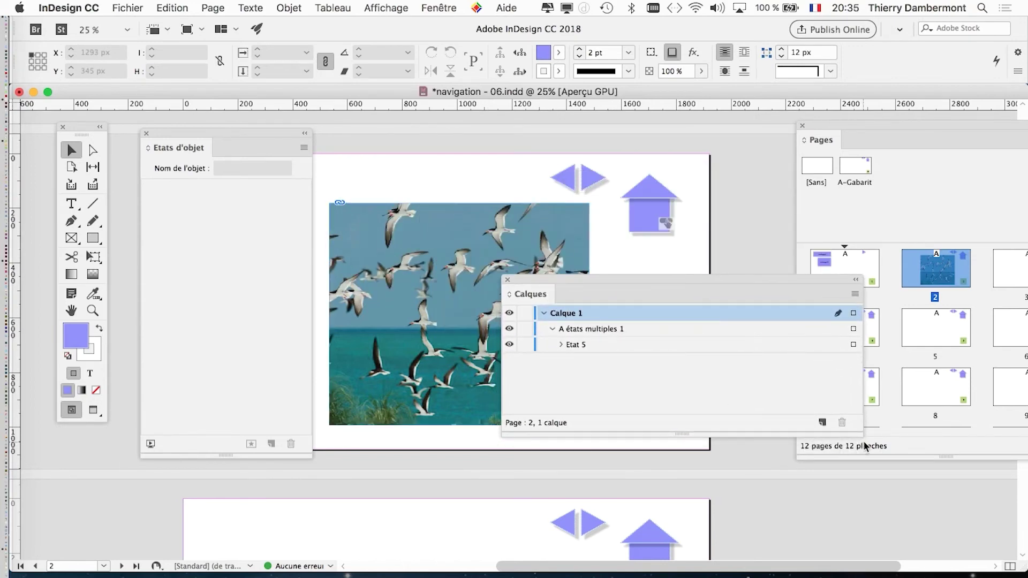
left_click_drag(859, 432, 761, 431)
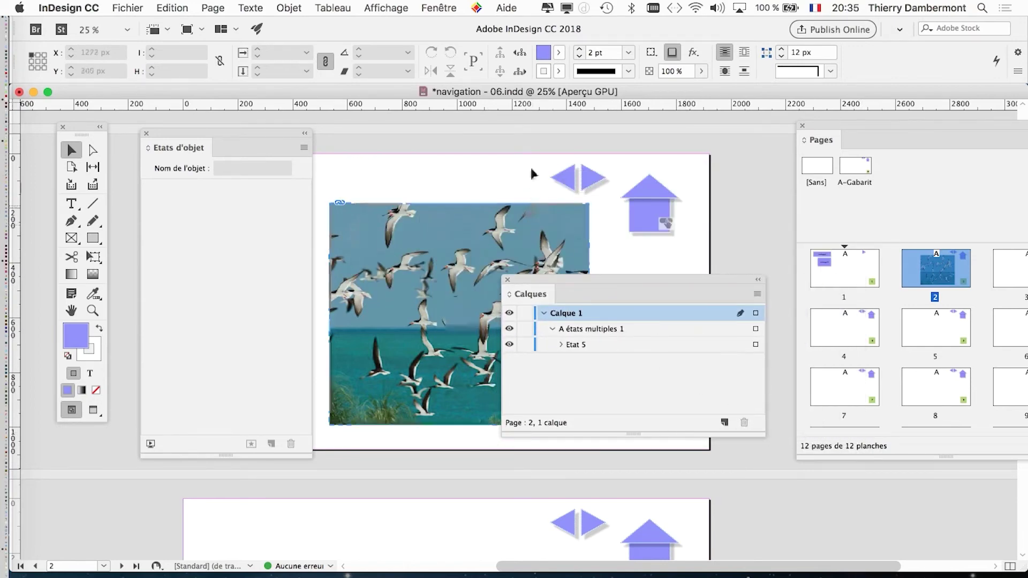
left_click_drag(218, 133, 232, 240)
left_click_drag(578, 279, 186, 114)
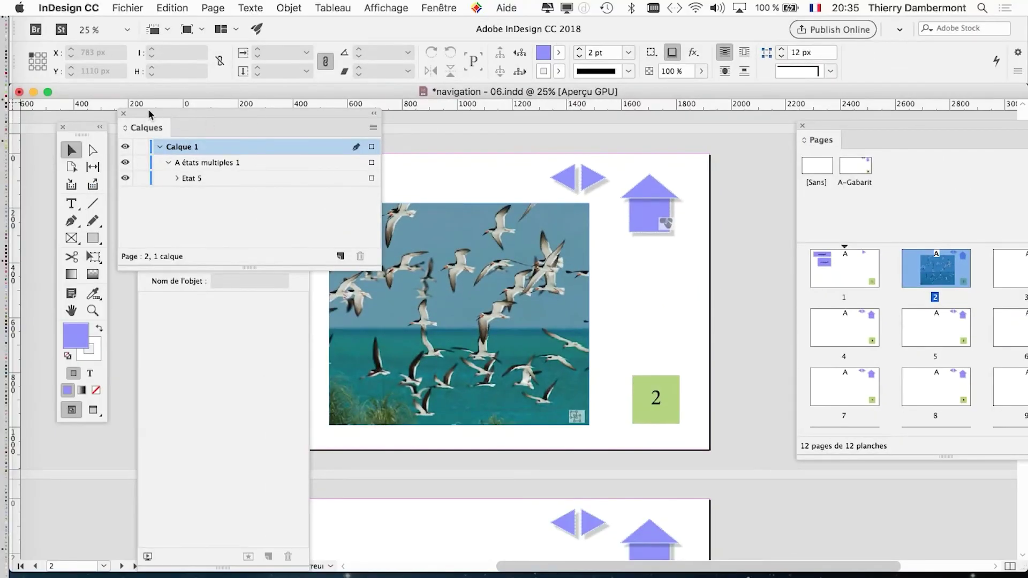
left_click_drag(148, 108, 737, 285)
left_click_drag(225, 252, 281, 515)
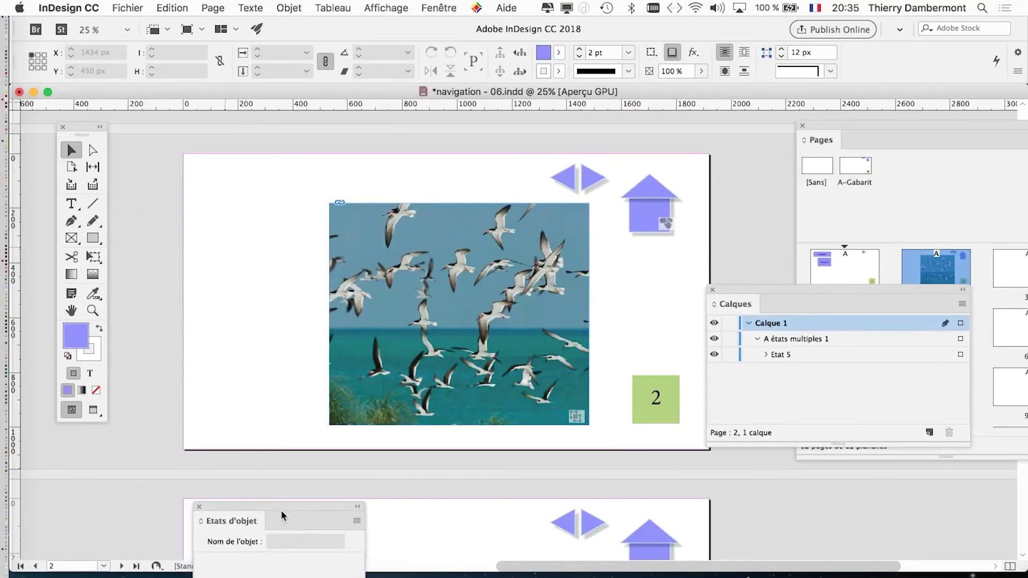
Draw a narrow three-sided polygon about 28 by 54 px in the blank area beside the image, and check its polygon options
left_click(220, 280)
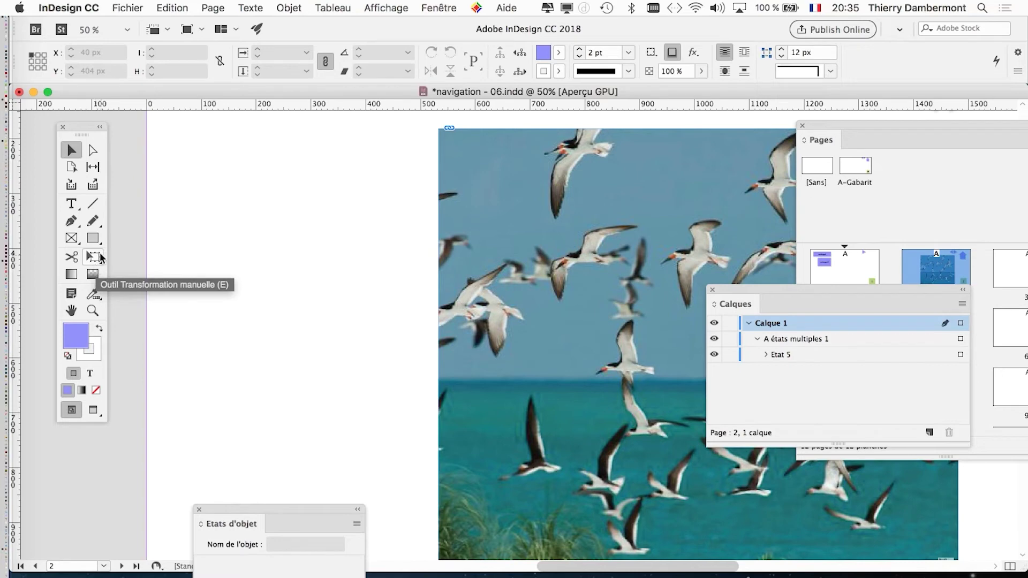
left_click(96, 240)
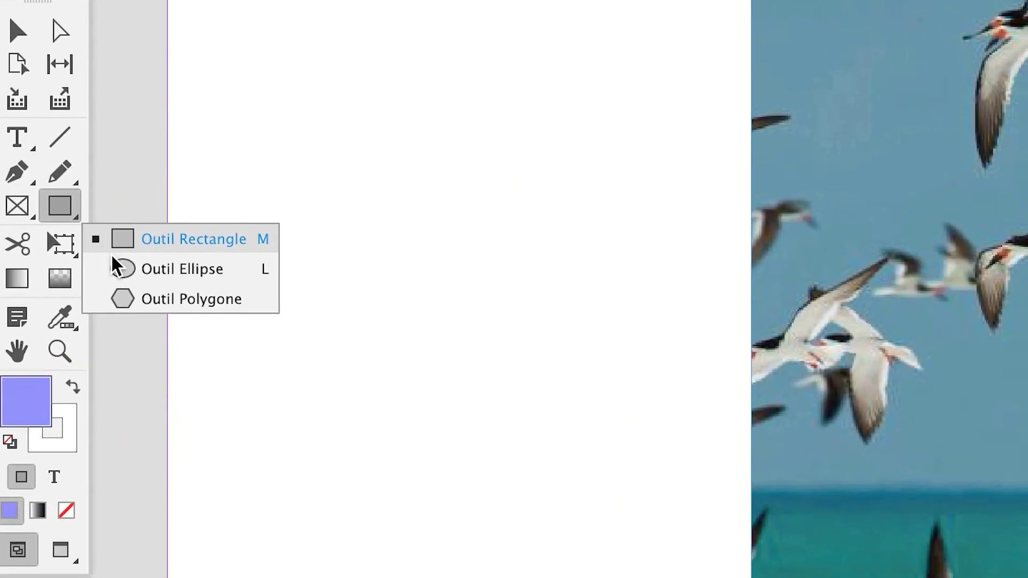
left_click(124, 284)
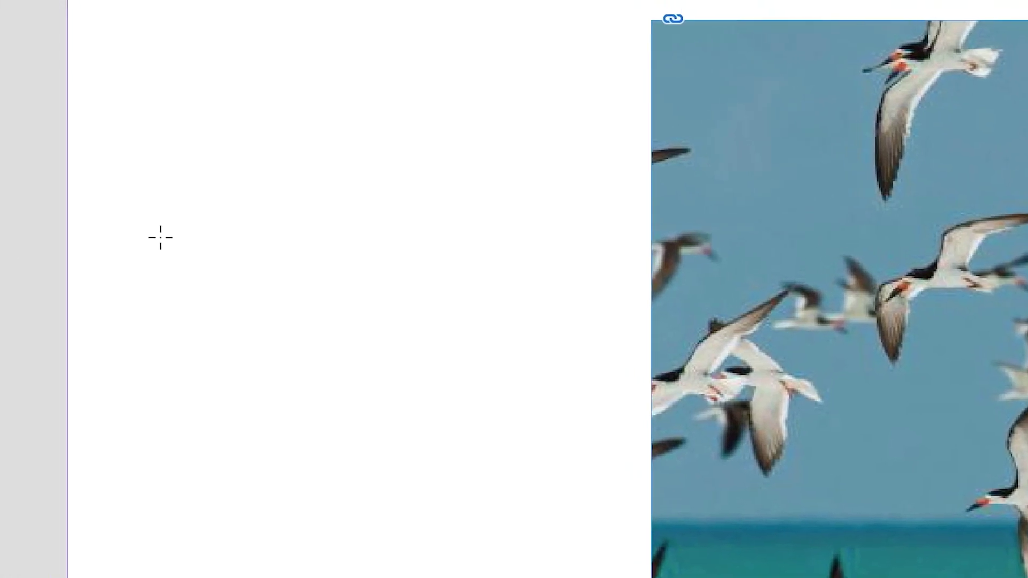
left_click_drag(160, 238, 235, 303)
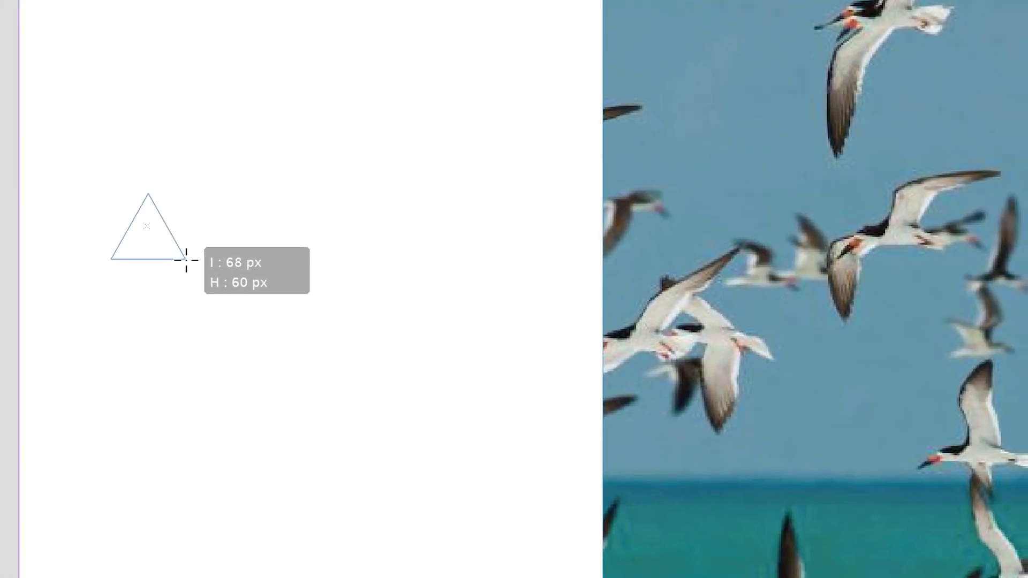
left_click_drag(186, 260, 166, 252)
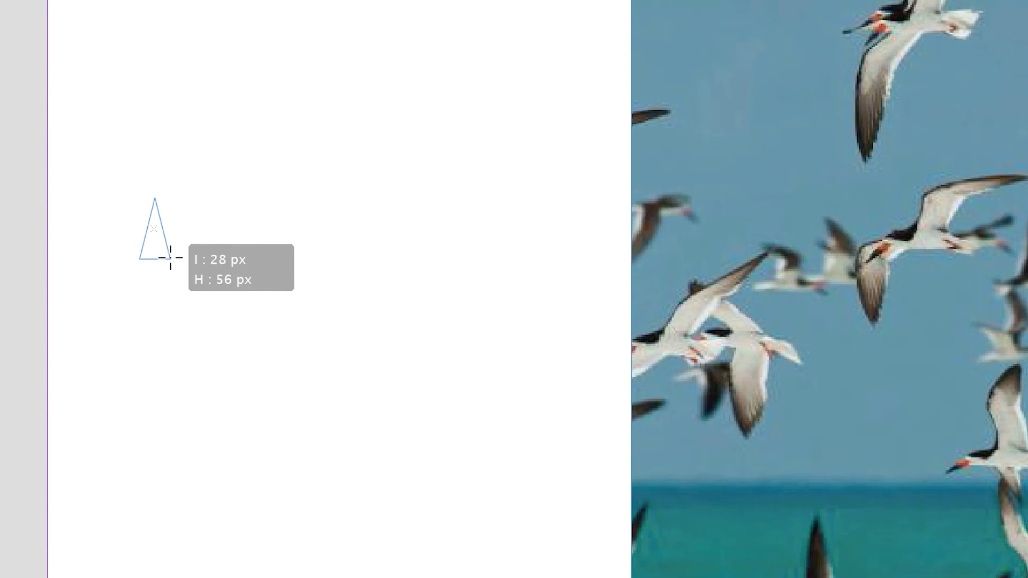
left_click_drag(171, 257, 170, 259)
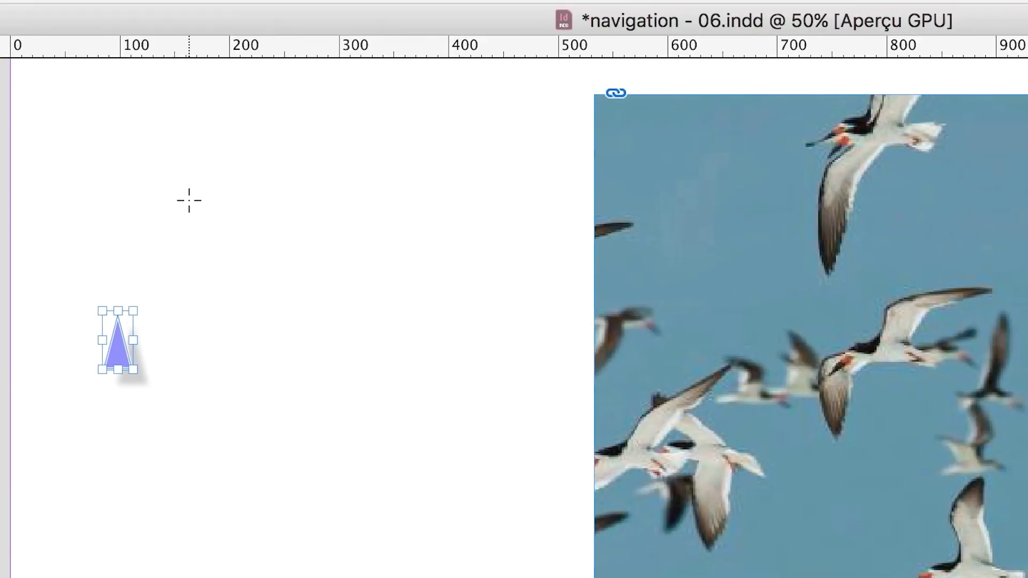
left_click(379, 128)
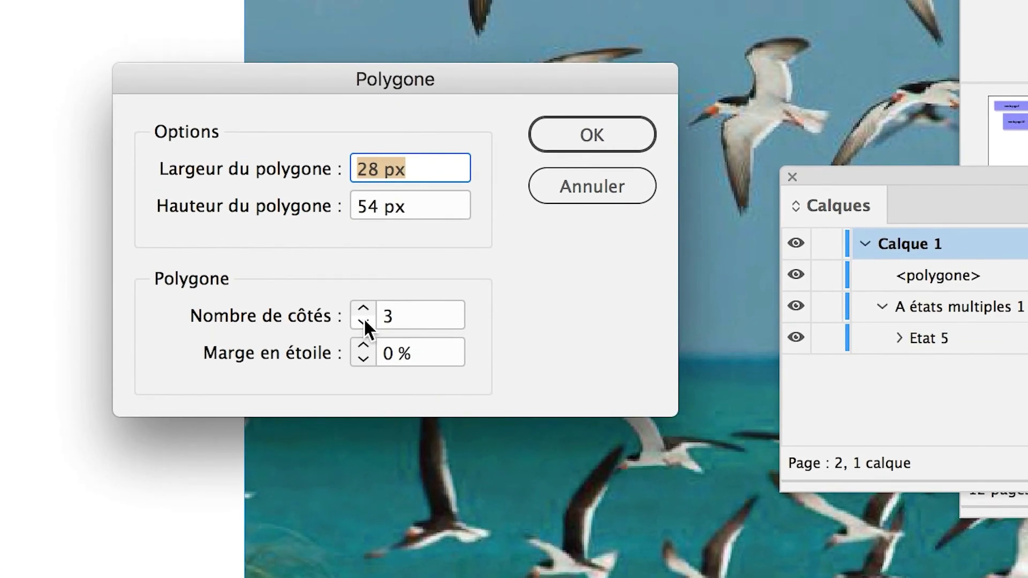
left_click(779, 353)
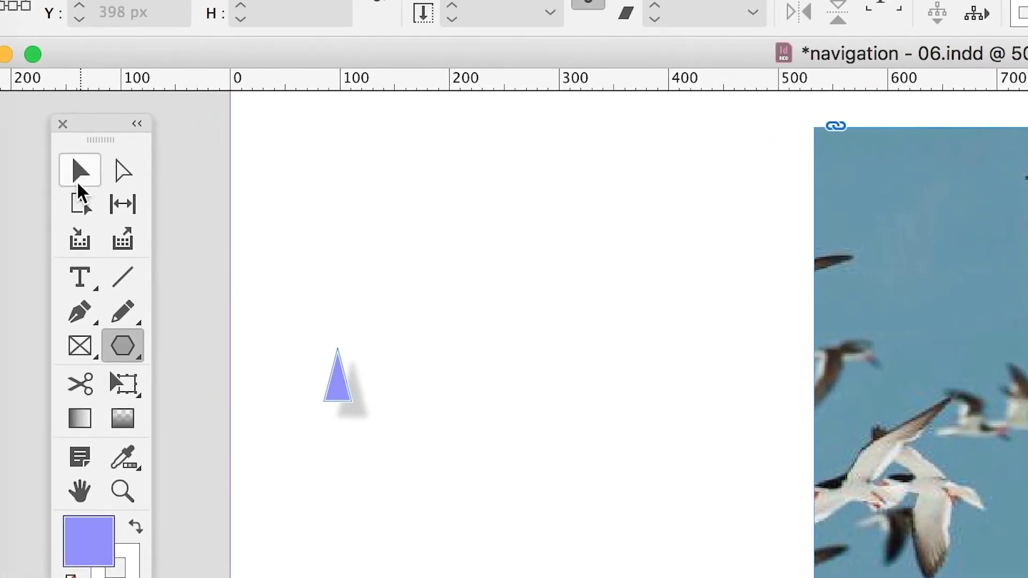
Enlarge the triangle, rotate it to point right, and place a mirrored copy pointing left beside it
left_click(78, 181)
left_click(342, 386)
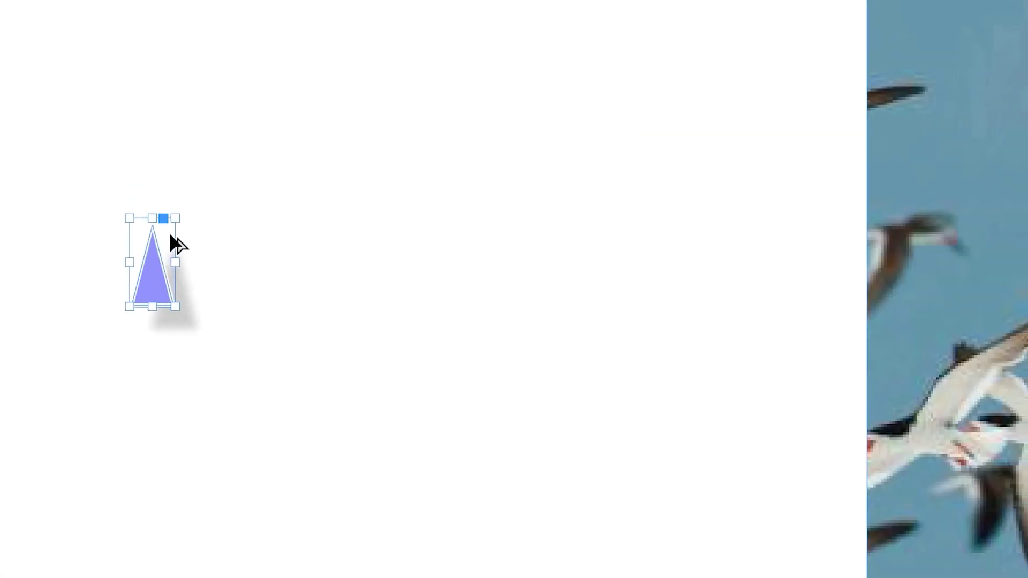
left_click_drag(163, 218, 201, 286)
left_click_drag(180, 252, 323, 363)
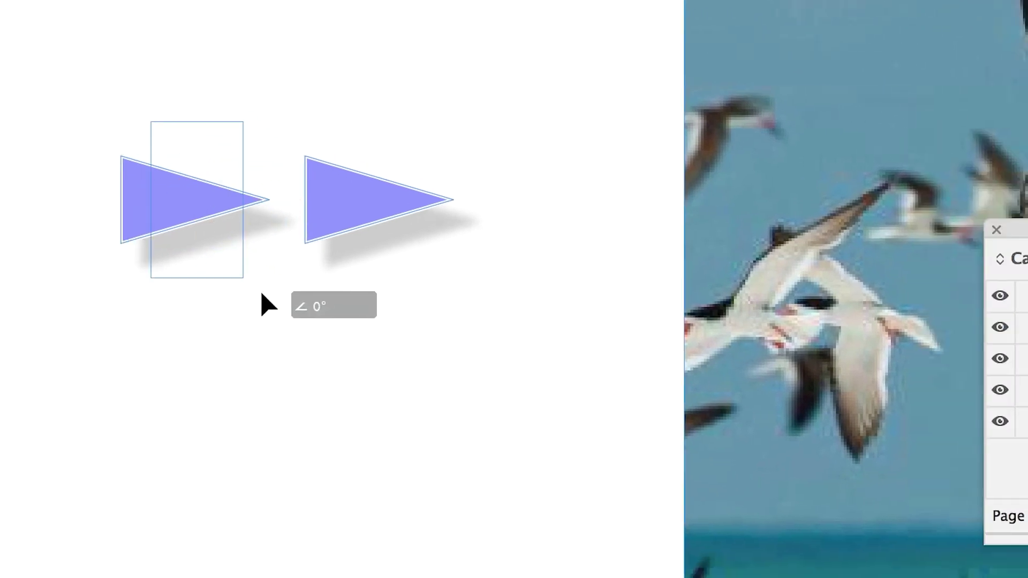
left_click_drag(268, 306, 376, 150)
left_click_drag(303, 252, 287, 257)
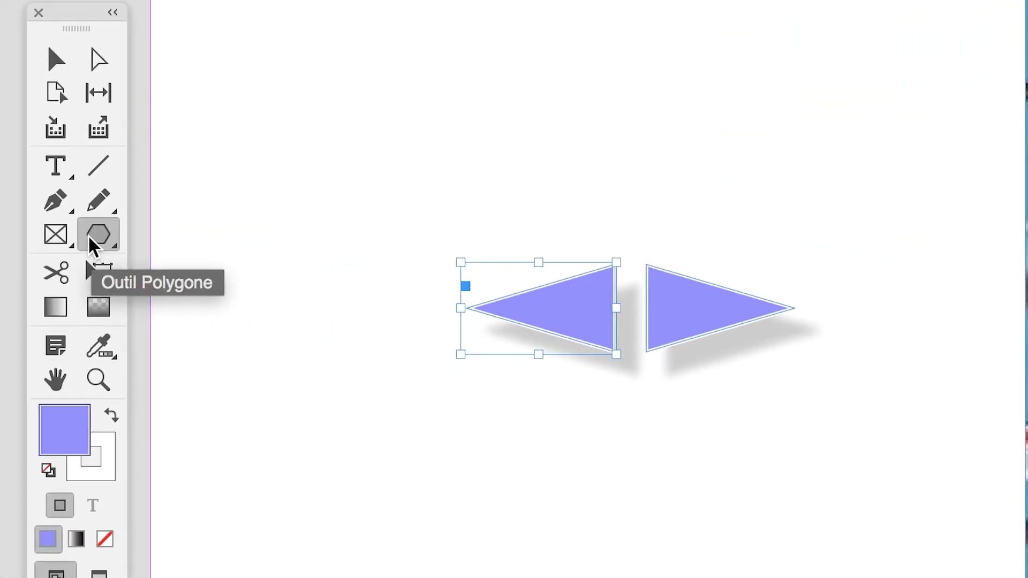
Add two flat trial triangles about 87 by 22 px above the arrow pair, entering the second through the Polygon options
left_click_drag(263, 129, 330, 200)
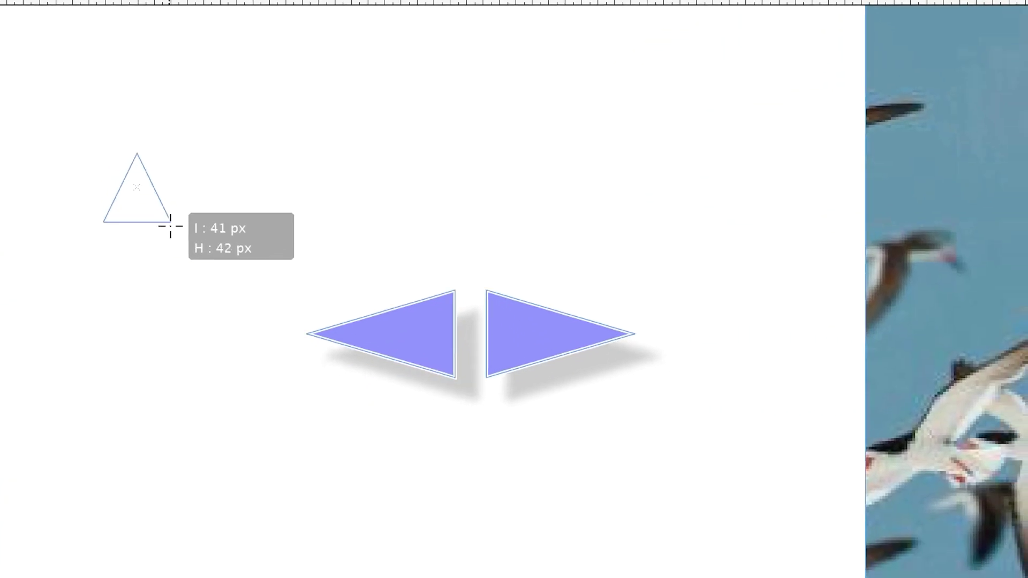
left_click_drag(170, 226, 246, 188)
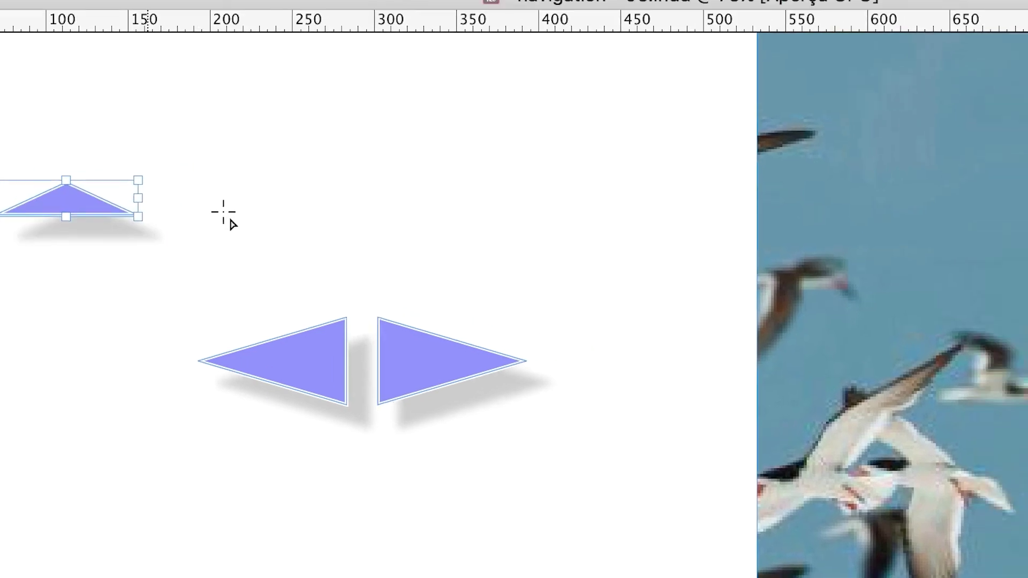
left_click(225, 213)
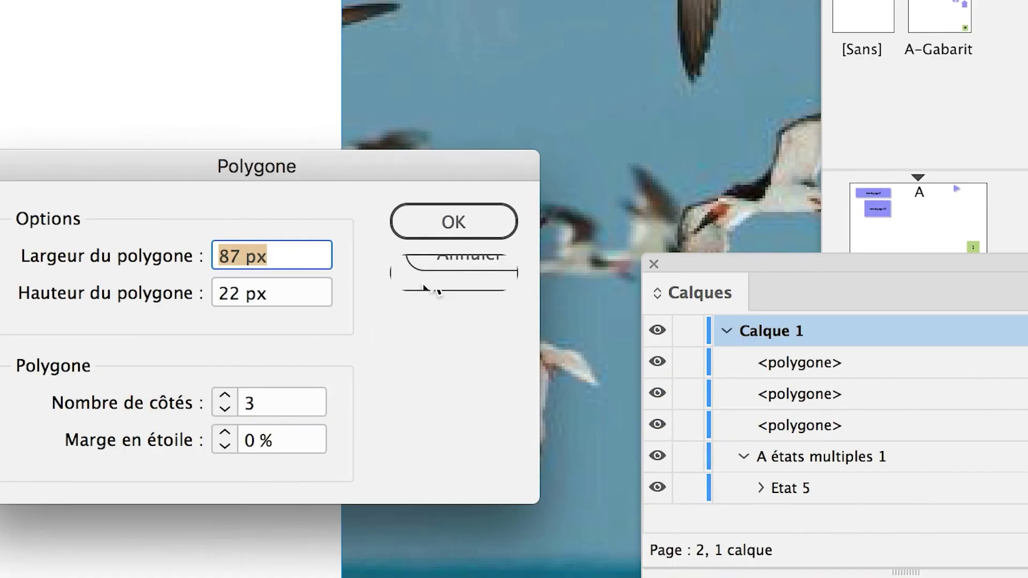
key("Return")
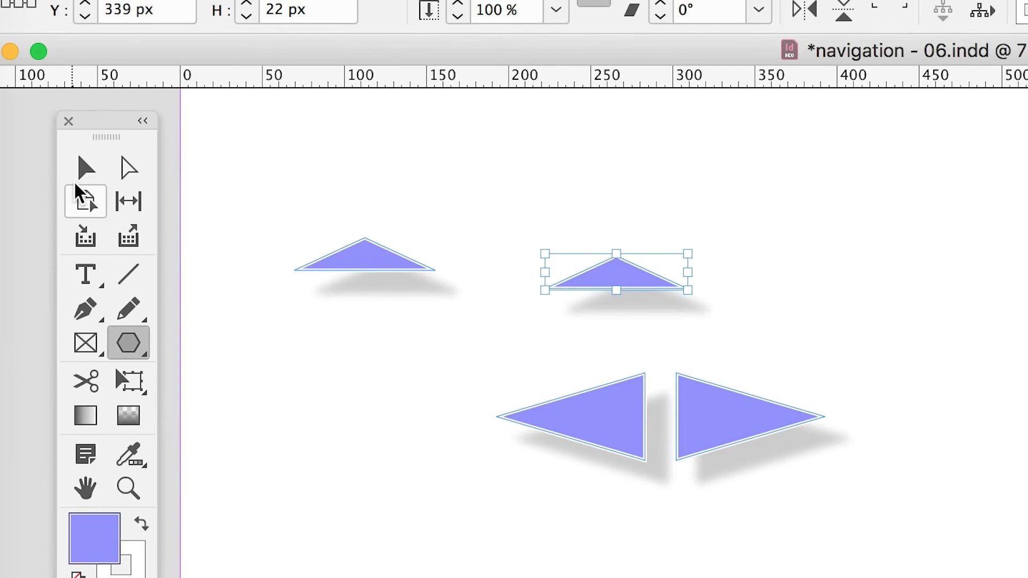
Select both flat trial triangles above the arrow pair and delete them
left_click(17, 112)
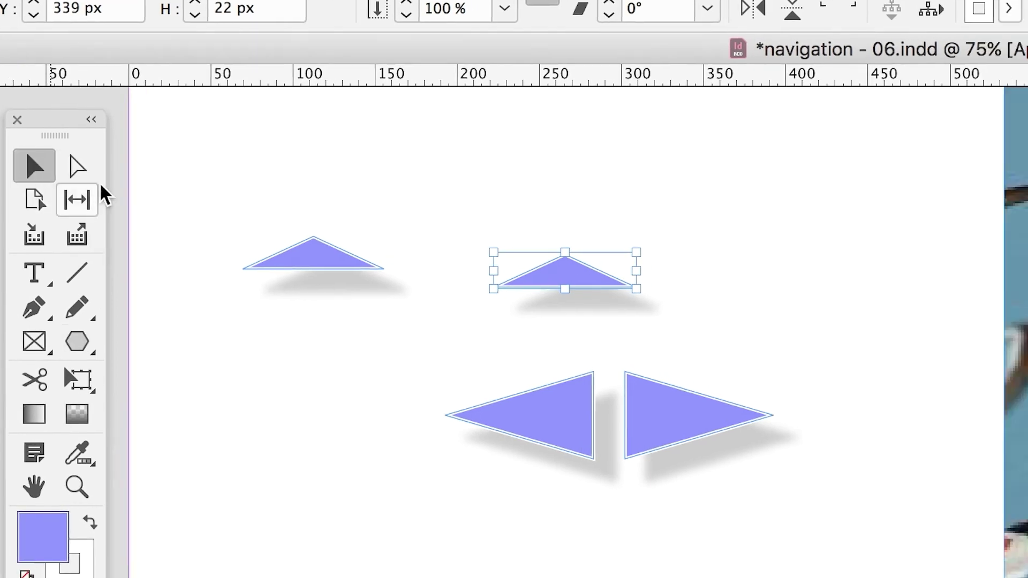
left_click_drag(189, 144, 582, 249)
left_click_drag(268, 225, 267, 226)
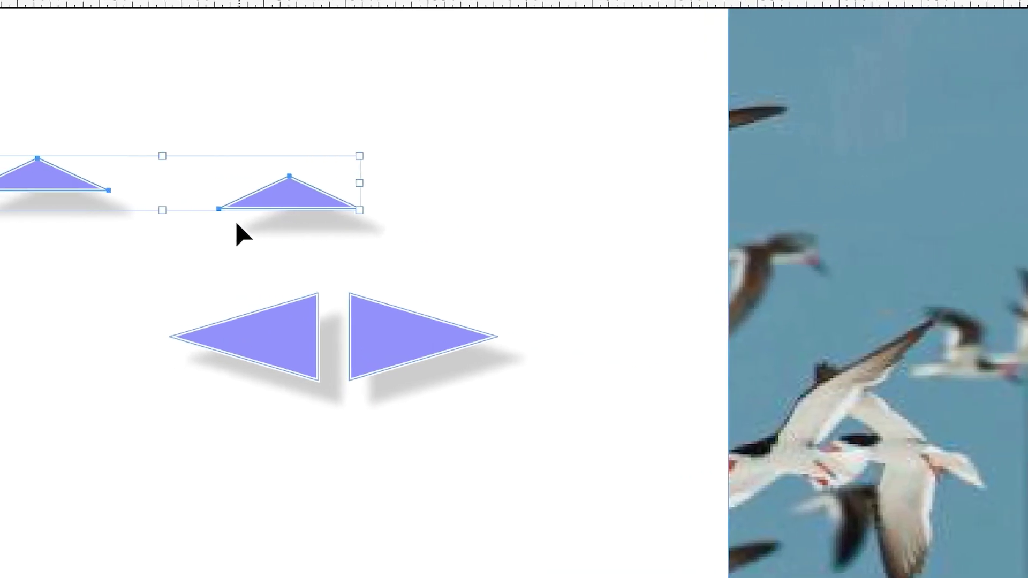
key("Delete")
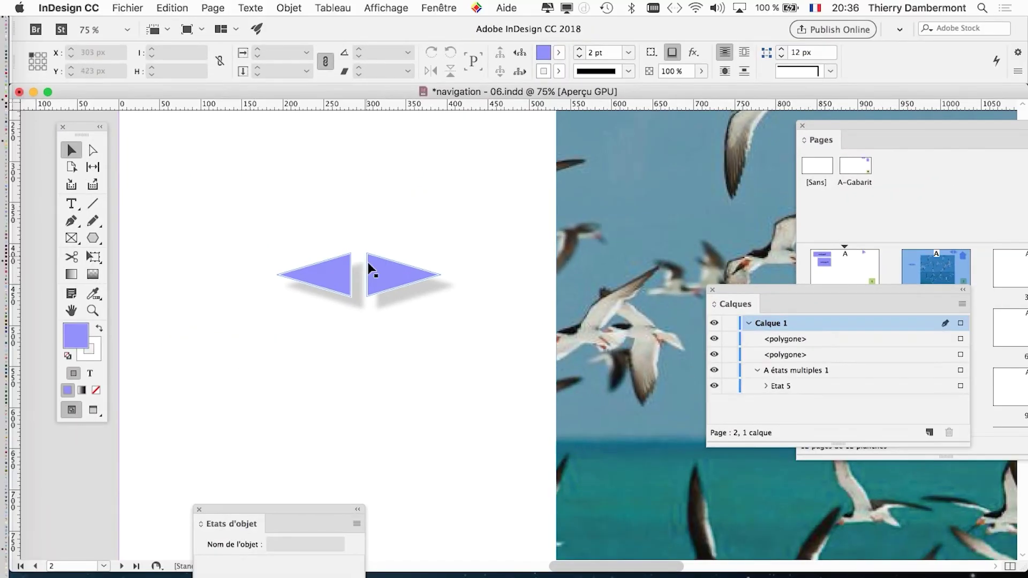
Select both arrow triangles and move them beside the image's lower part, to about X 270 px, Y 912 px
scroll(429, 322, "down", 1)
scroll(368, 274, "down", 1)
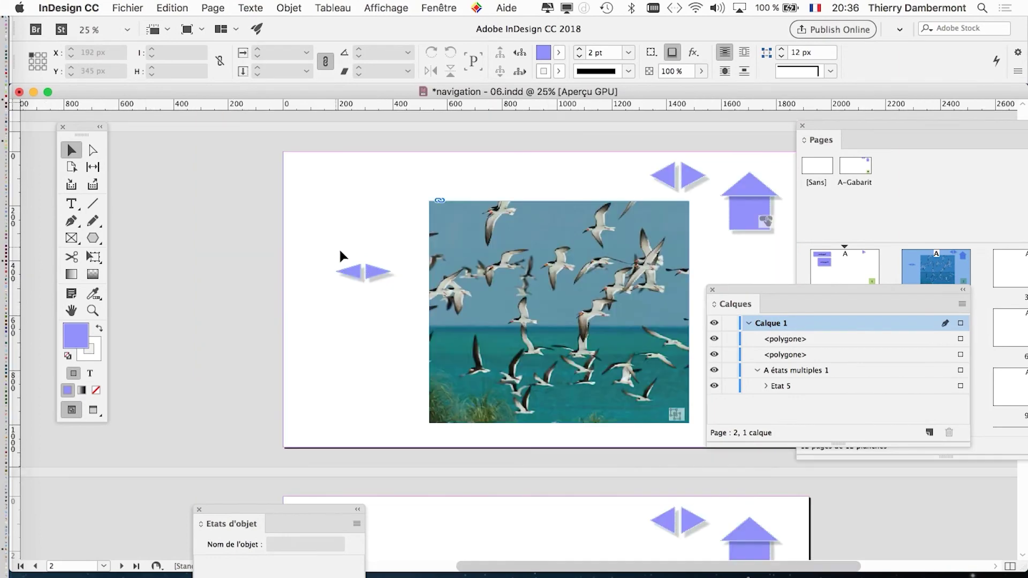
left_click_drag(376, 279, 399, 403)
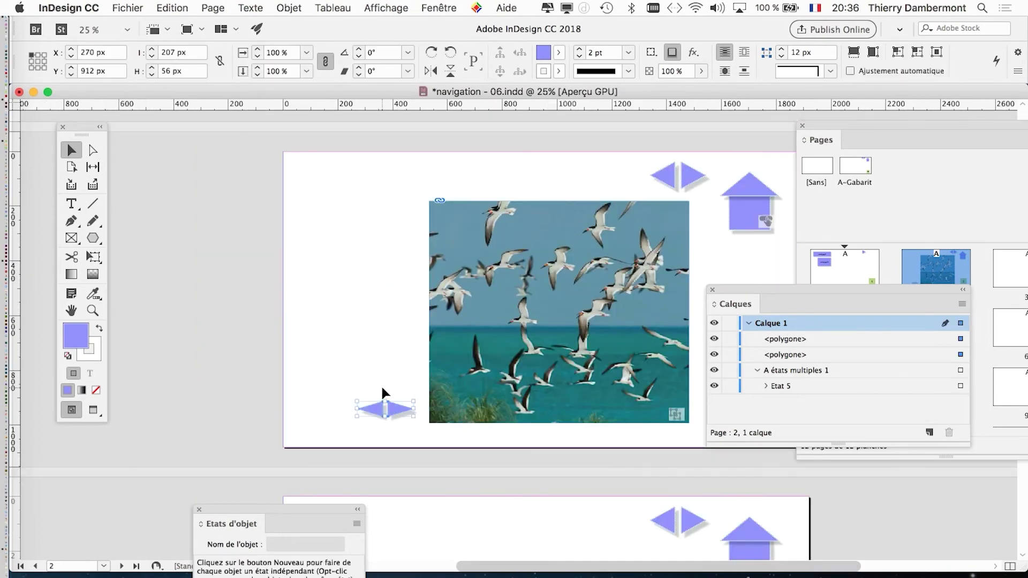
Enlarge both arrows proportionally with Free Transform to about 350 by 95 px overall and deselect them
scroll(332, 410, "up", 2)
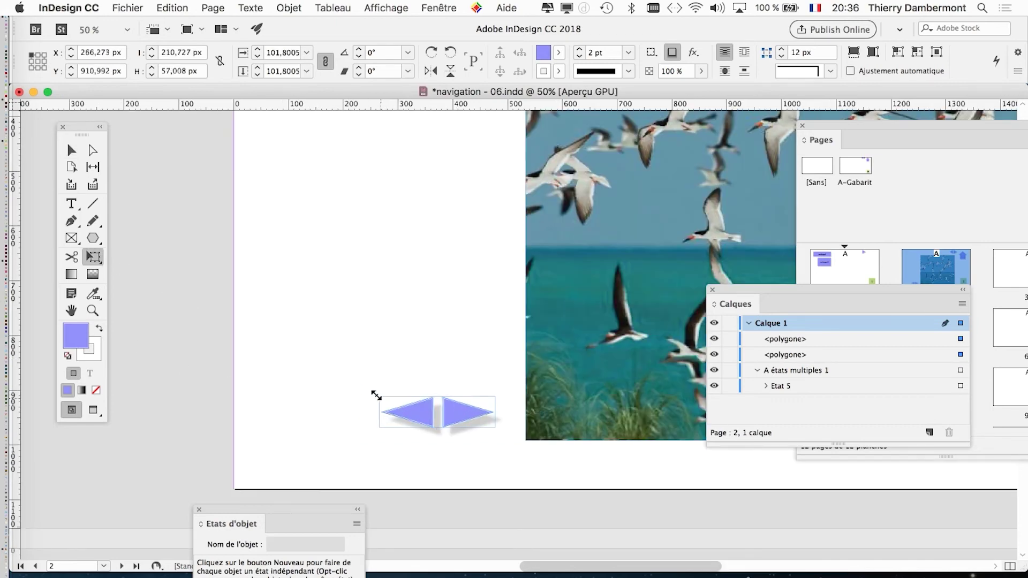
left_click_drag(306, 371, 303, 370)
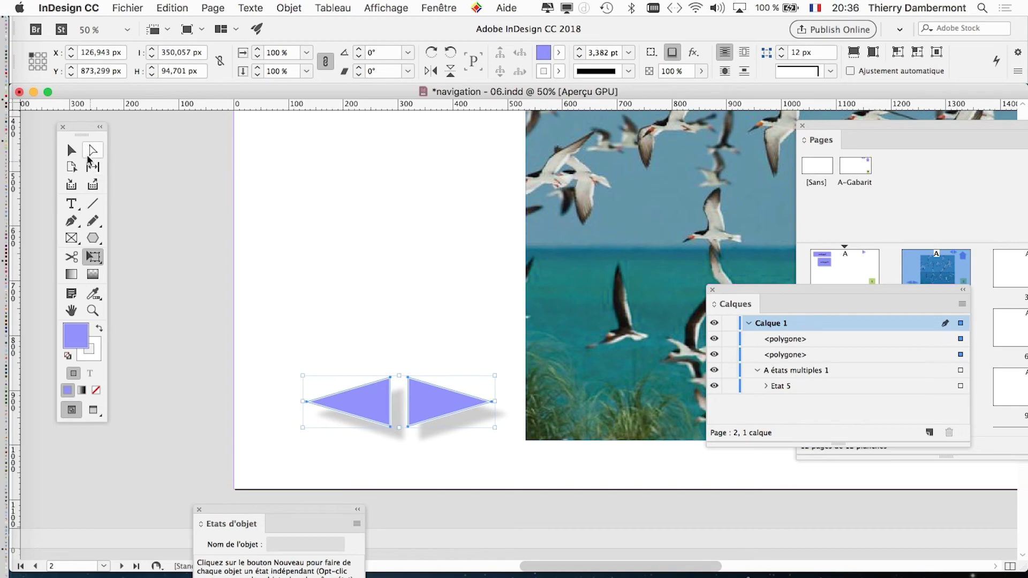
left_click(317, 275)
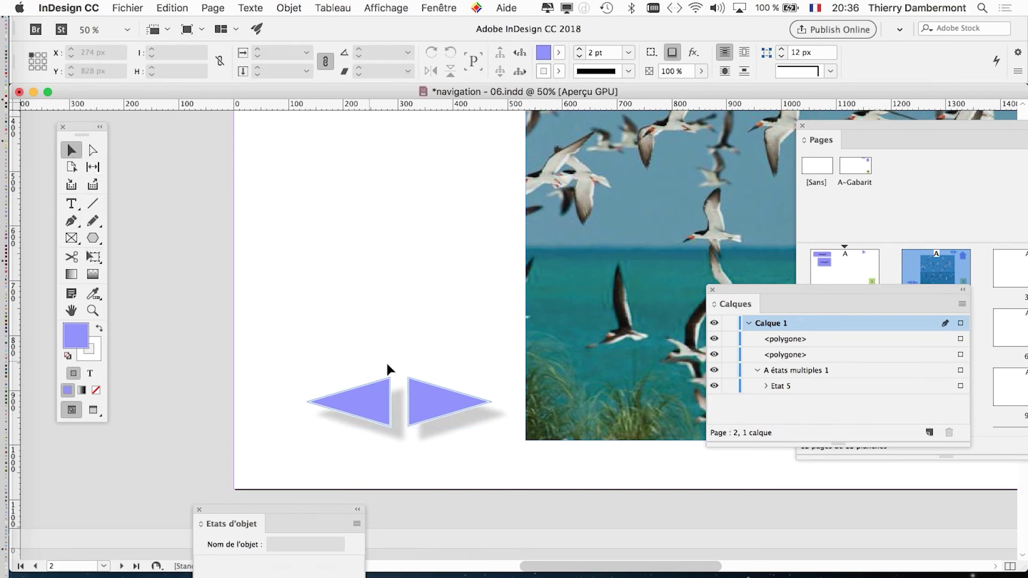
Select both arrows beside the bird image and convert them to interactive objects of type Bouton
scroll(388, 368, "down", 2)
left_click_drag(592, 294, 296, 298)
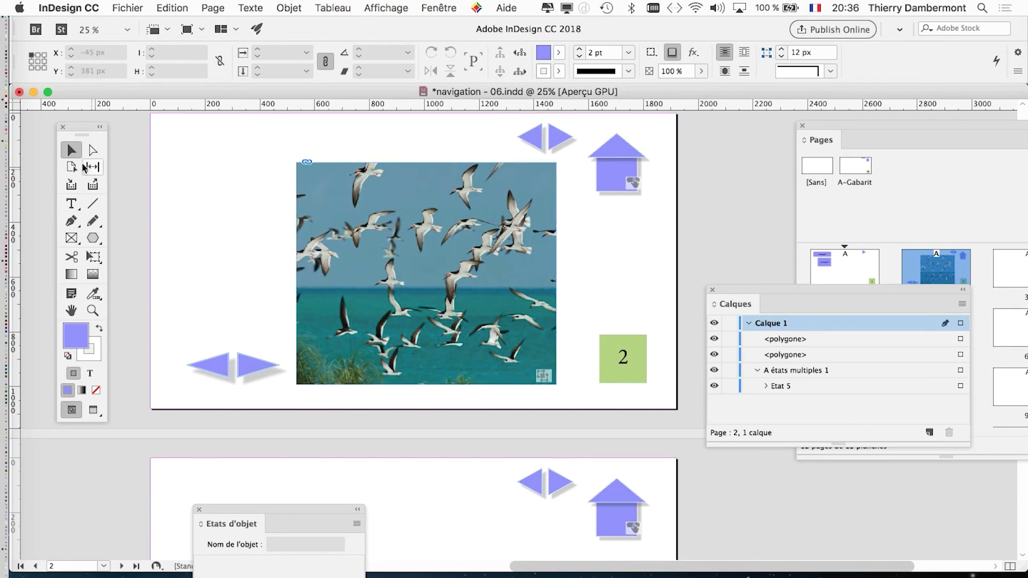
key("super+F12")
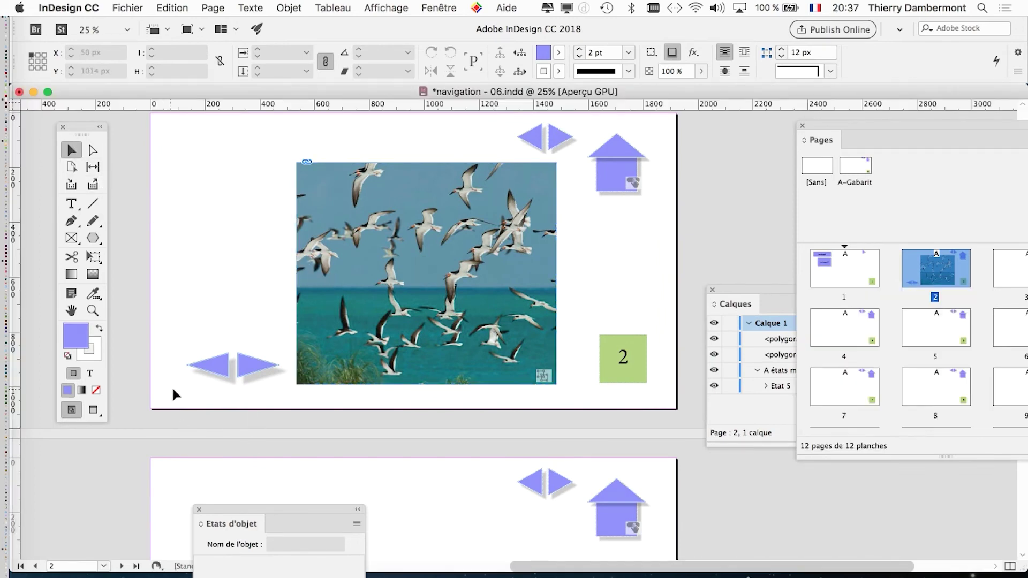
scroll(220, 390, "up", 3)
left_click_drag(205, 251, 357, 377)
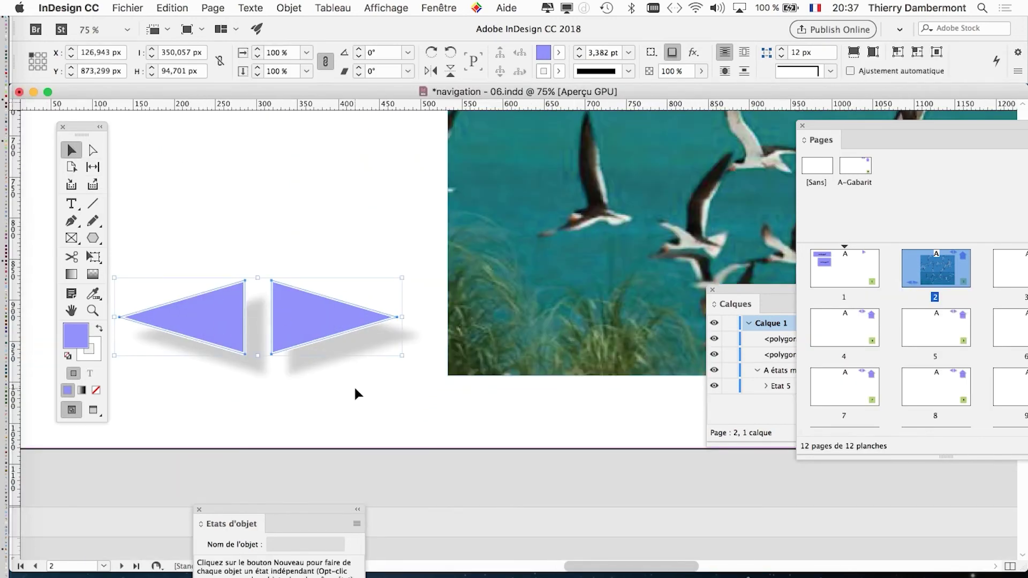
left_click(448, 9)
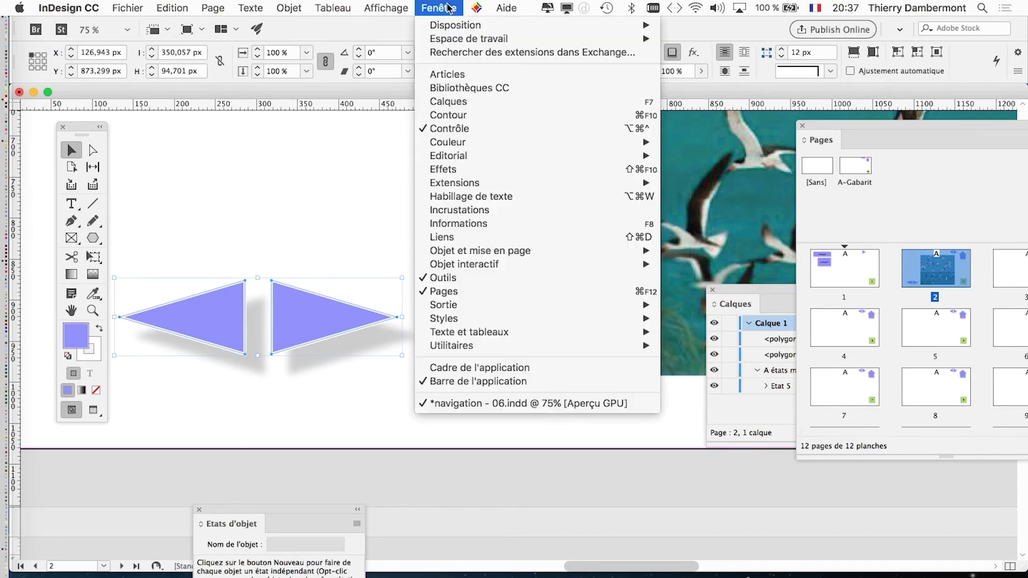
mouse_move(508, 264)
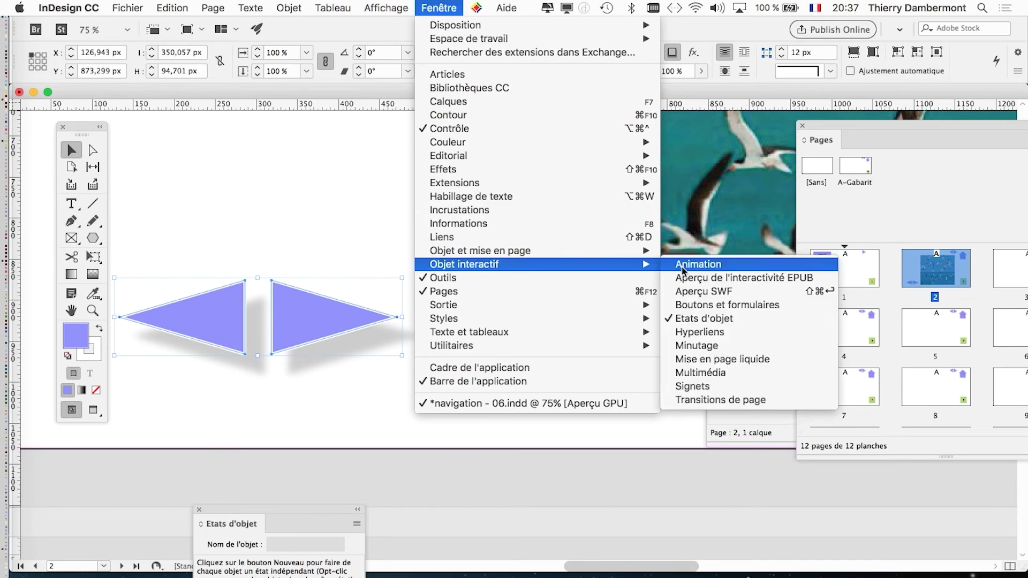
left_click(750, 307)
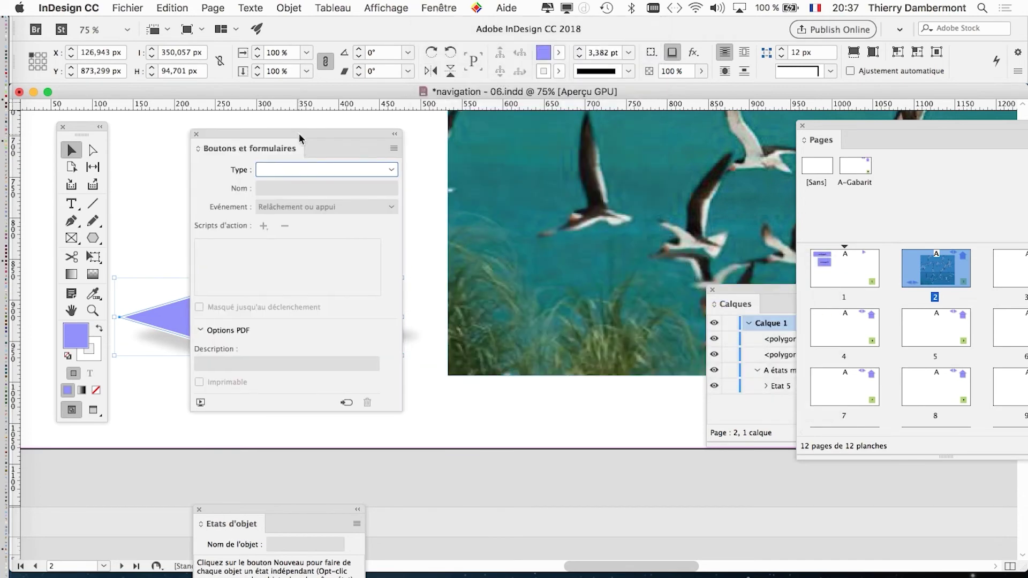
left_click_drag(299, 133, 524, 191)
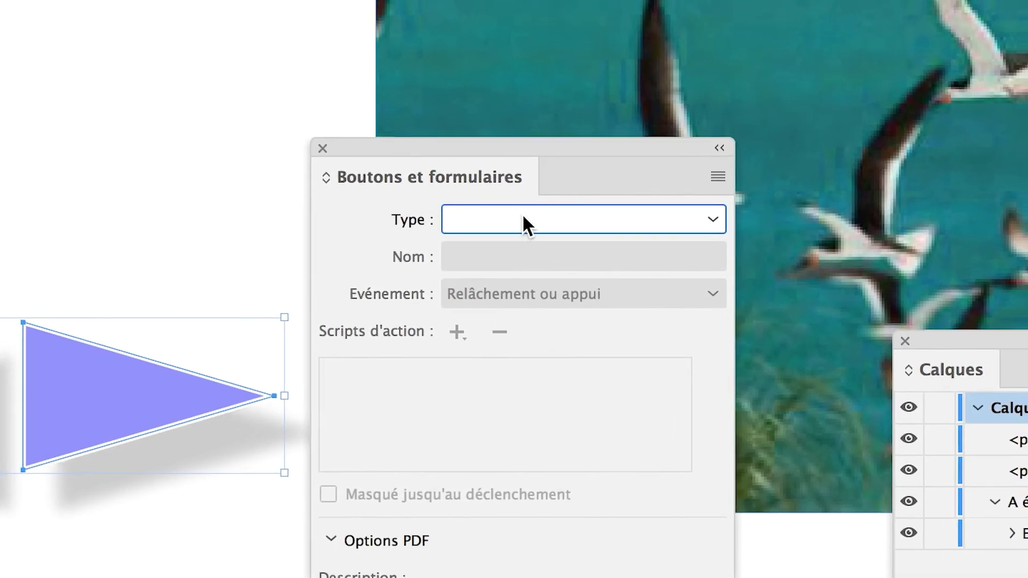
left_click(522, 229)
left_click(526, 244)
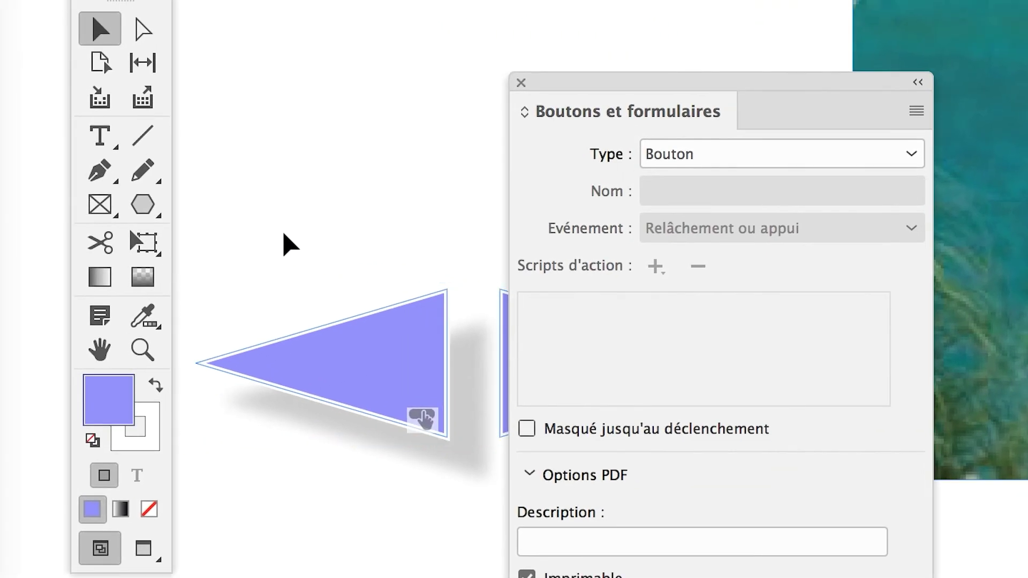
Add a Survol appearance to the left-pointing arrow button and fill it with RVB Rouge at full tint
left_click(333, 342)
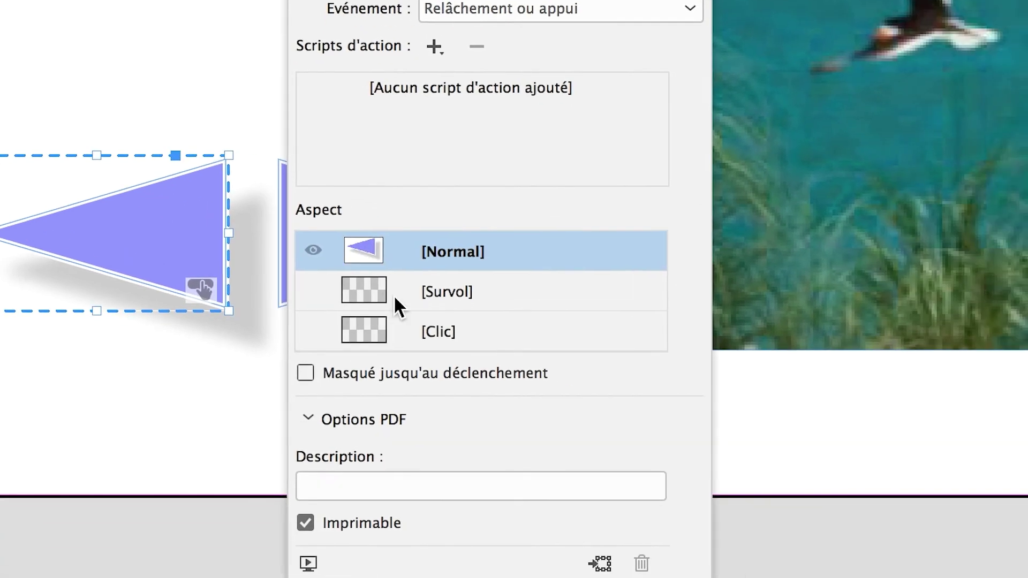
left_click(378, 293)
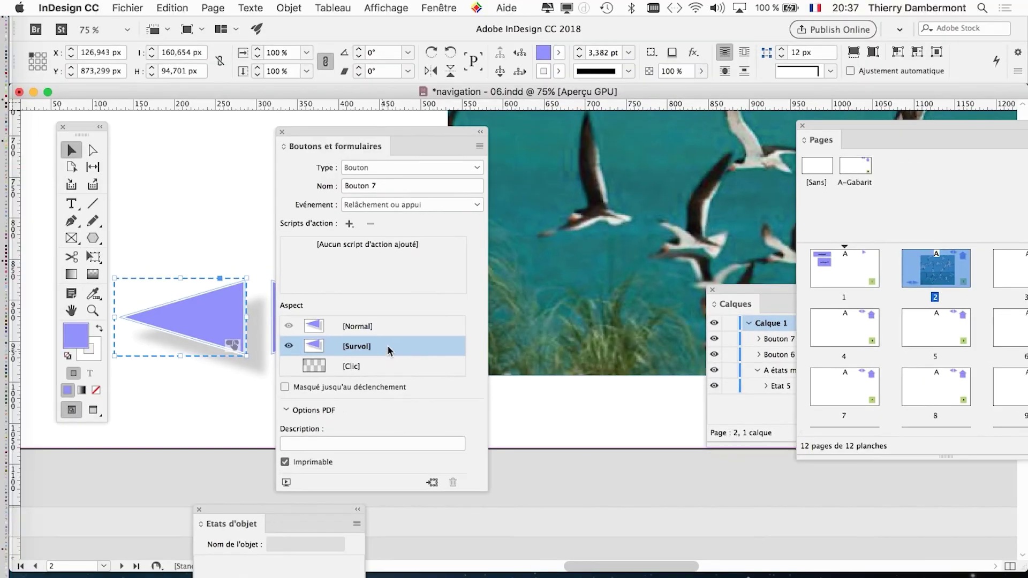
left_click(439, 8)
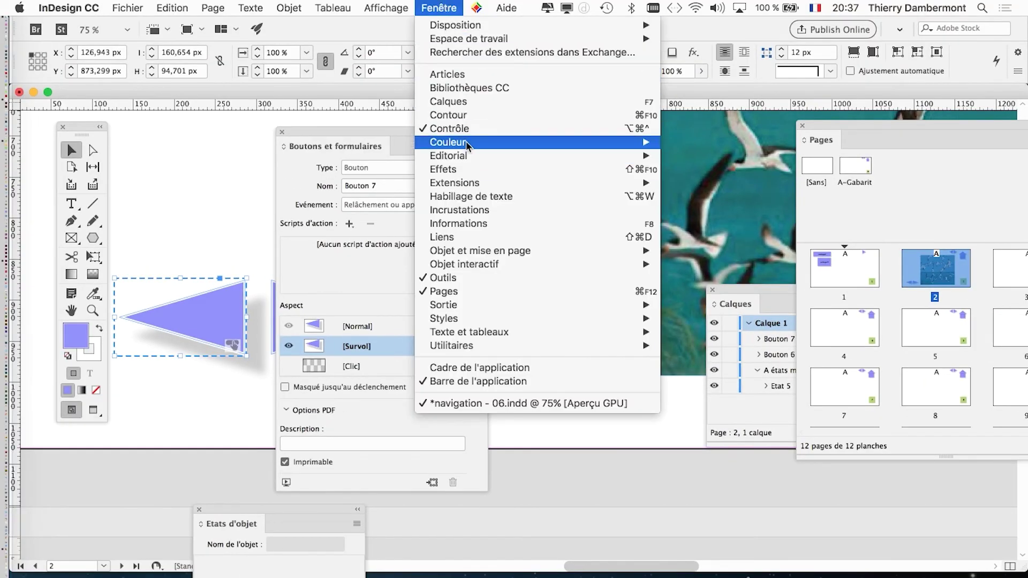
mouse_move(497, 146)
left_click(710, 169)
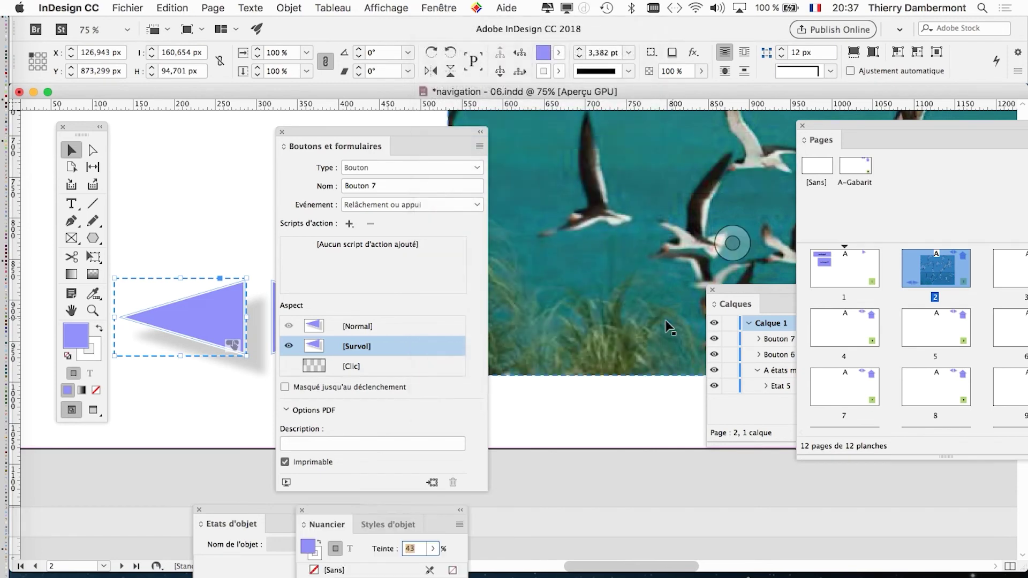
left_click_drag(378, 511, 671, 161)
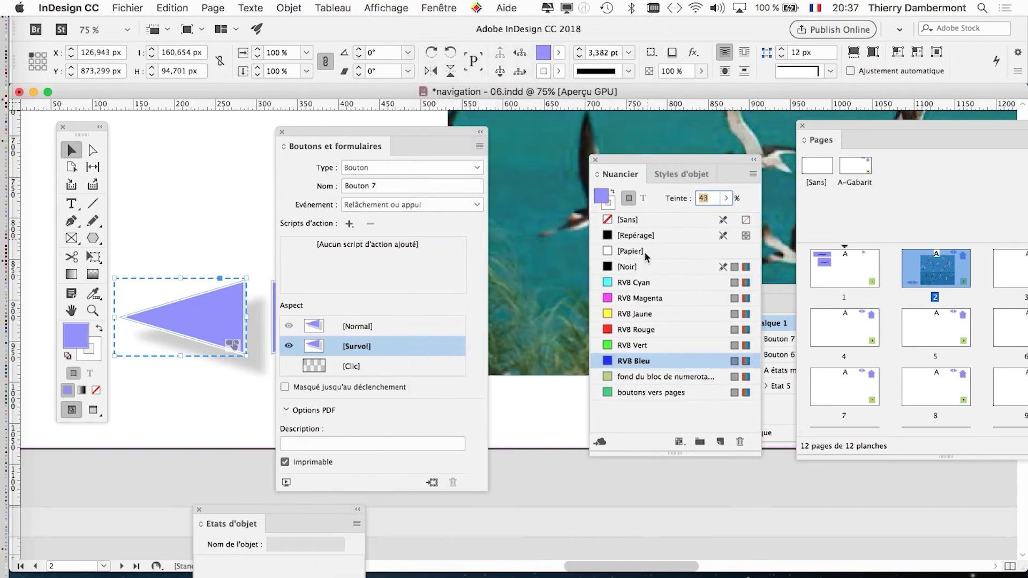
left_click(640, 330)
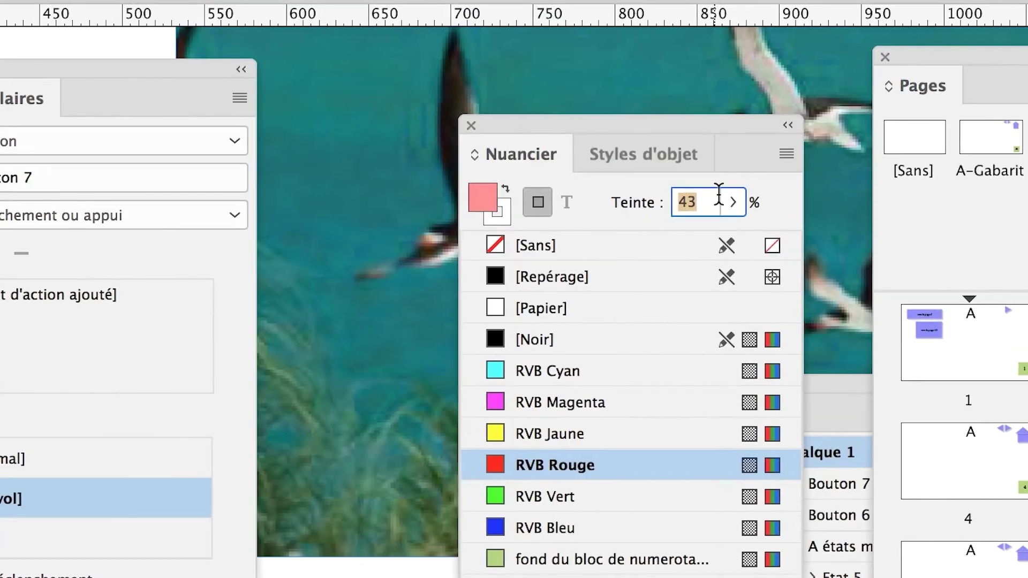
left_click(725, 198)
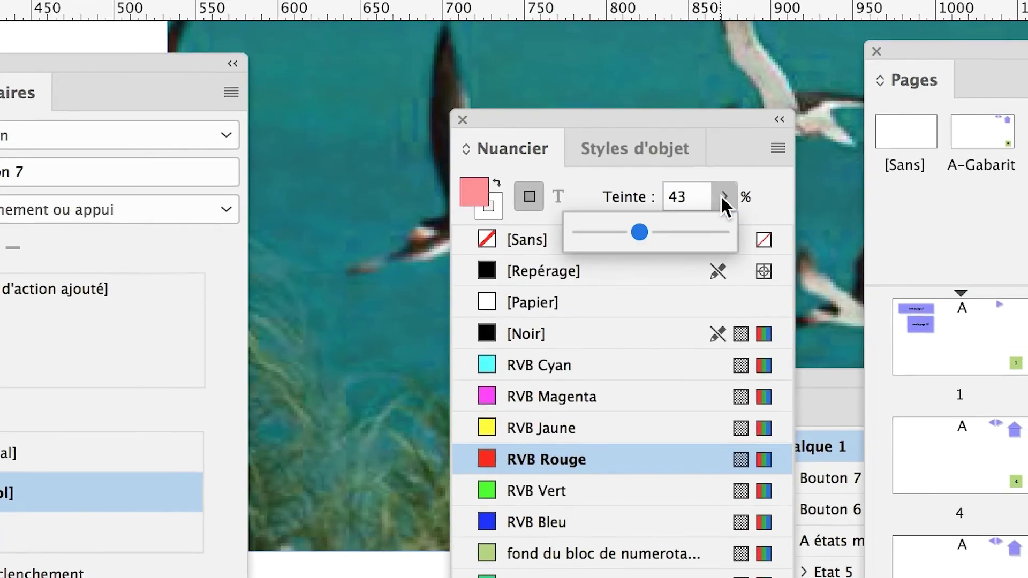
left_click_drag(715, 239, 744, 240)
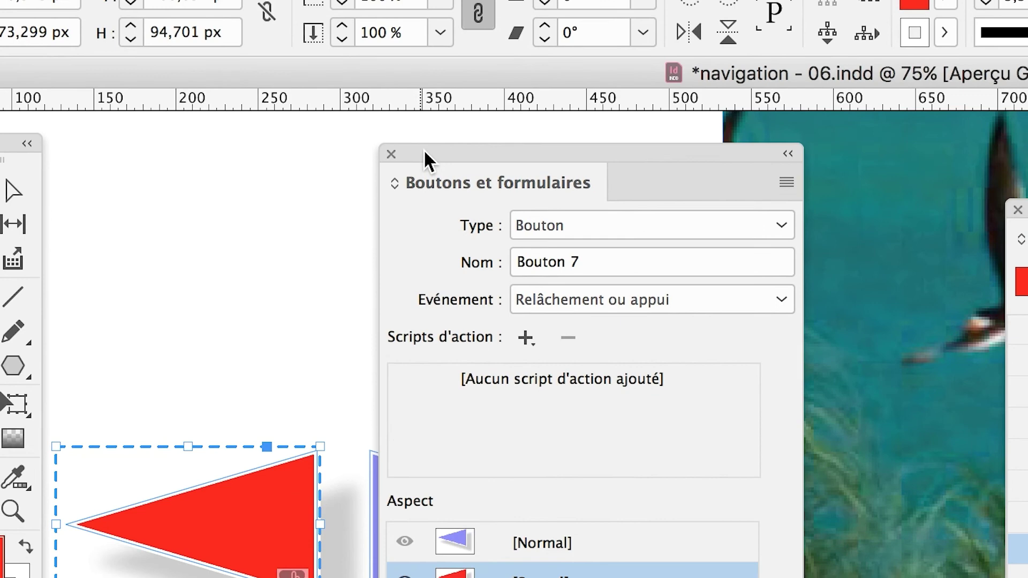
Add a Survol appearance to the right-pointing arrow button and fill it with RVB Rouge at full tint
left_click_drag(0, 107, 105, 108)
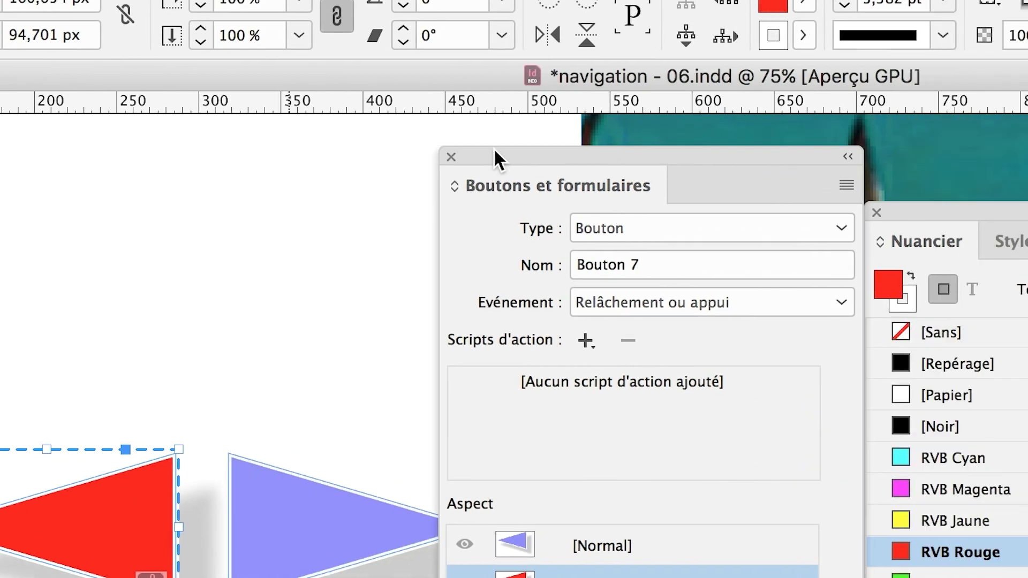
left_click(389, 510)
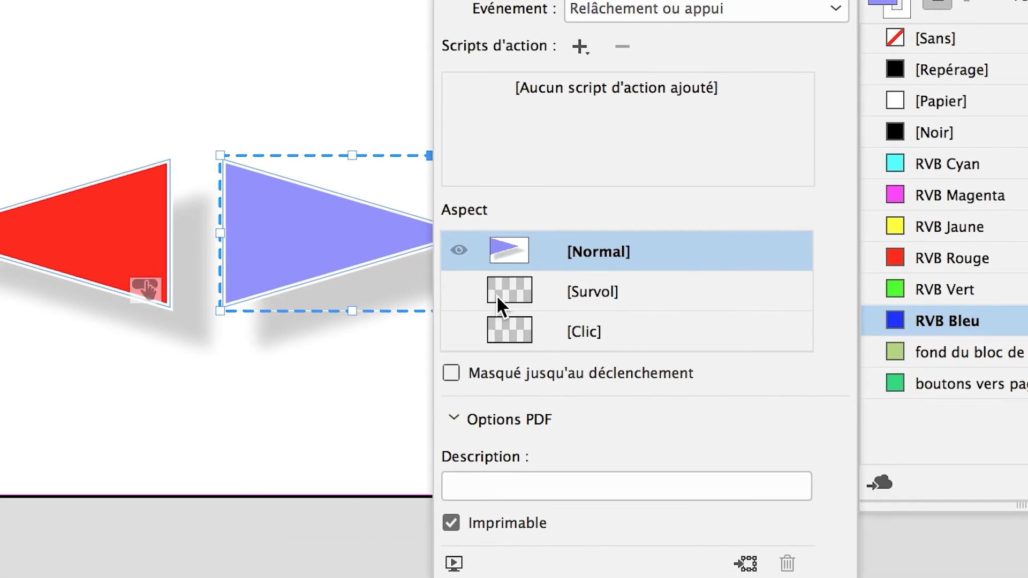
left_click(571, 349)
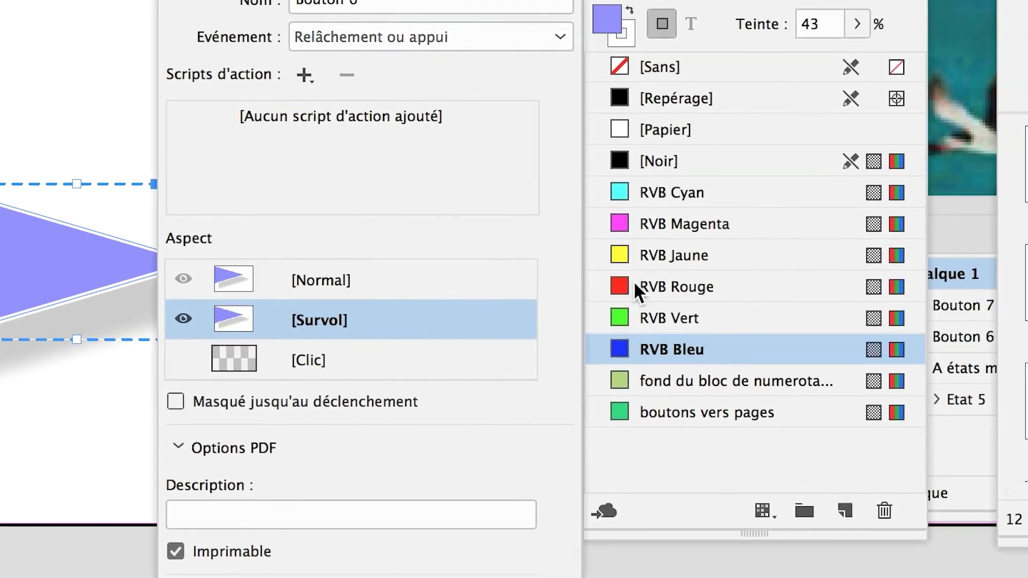
left_click(924, 249)
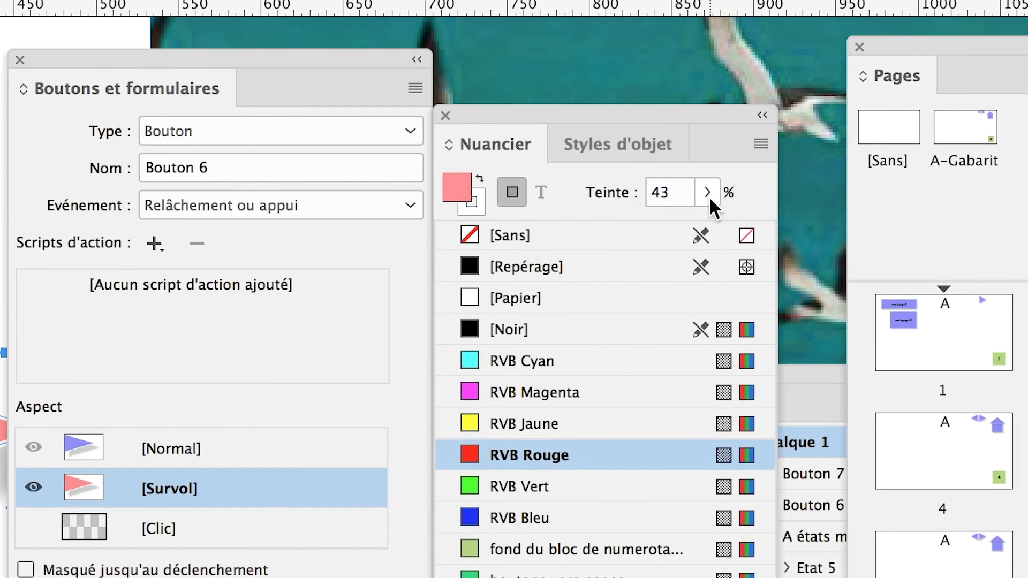
left_click(846, 28)
left_click_drag(853, 58, 863, 68)
Set both arrow buttons back to their Normal appearance and leave the left-pointing one selected
left_click(72, 466)
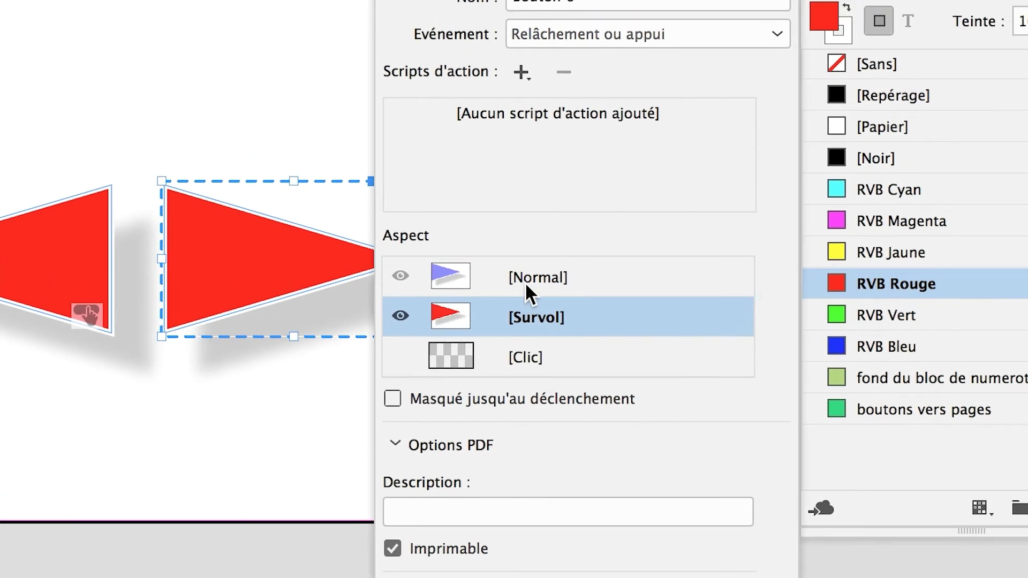
left_click(578, 263)
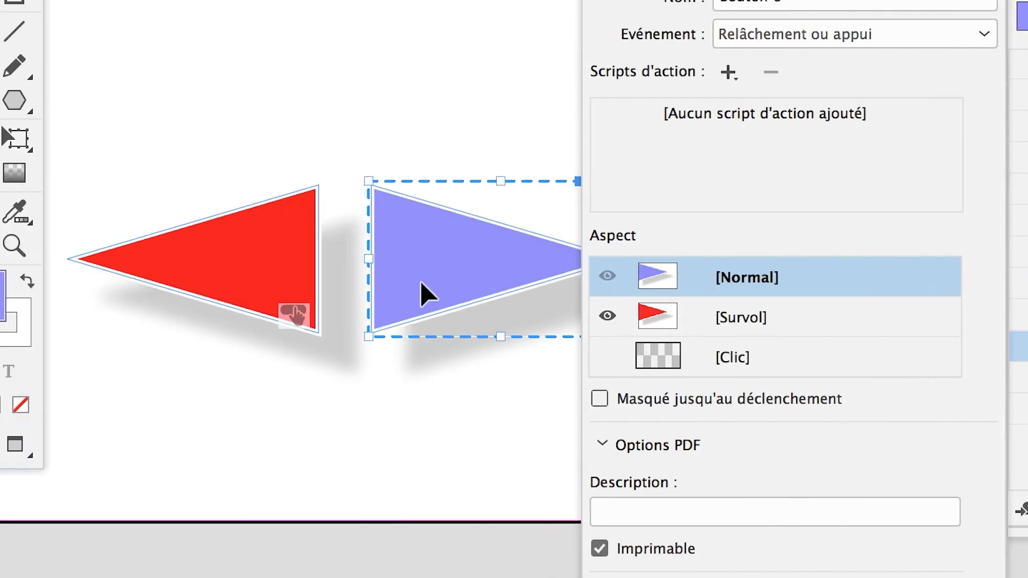
left_click(153, 284)
left_click(576, 280)
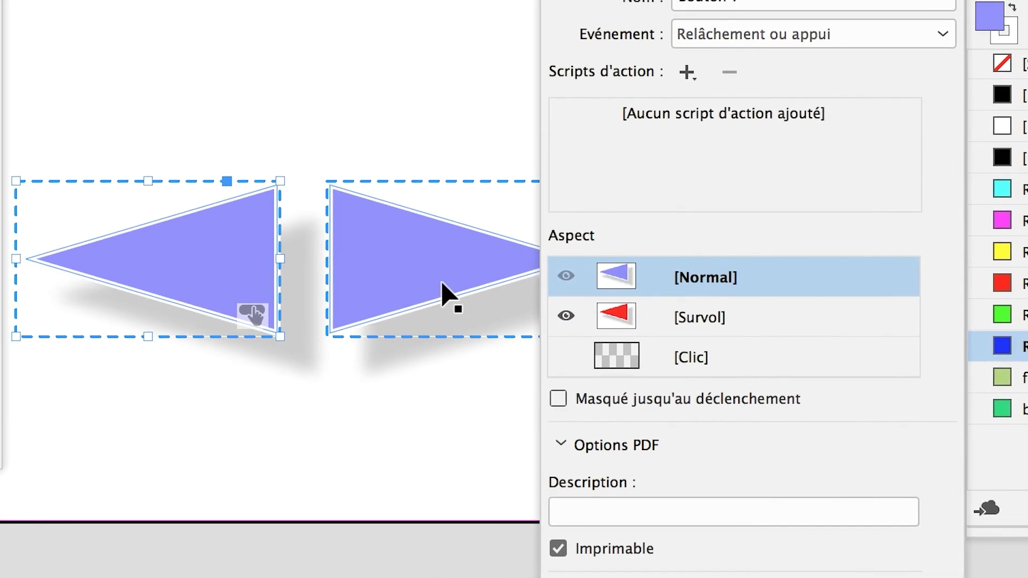
left_click(444, 292)
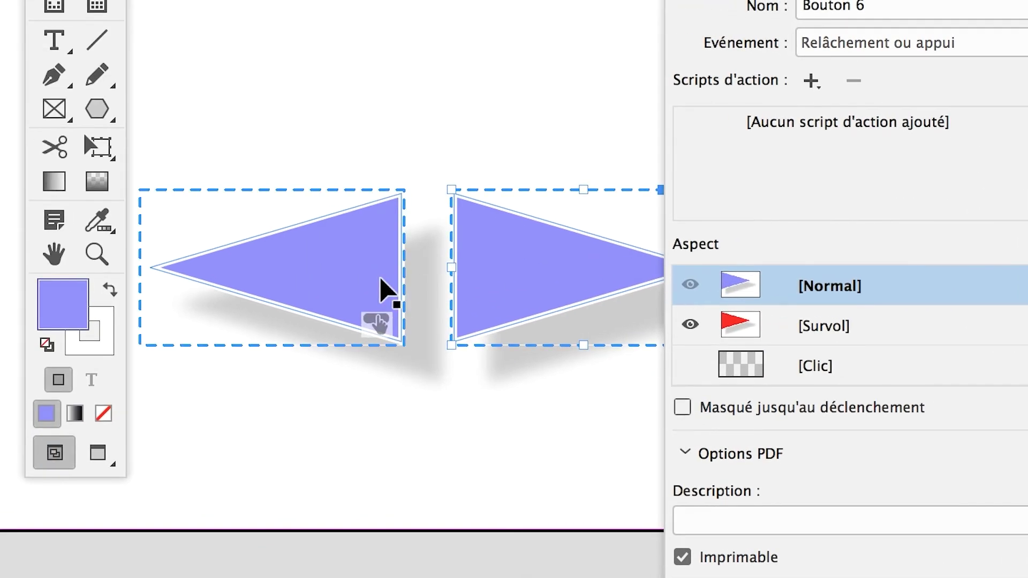
left_click(380, 279)
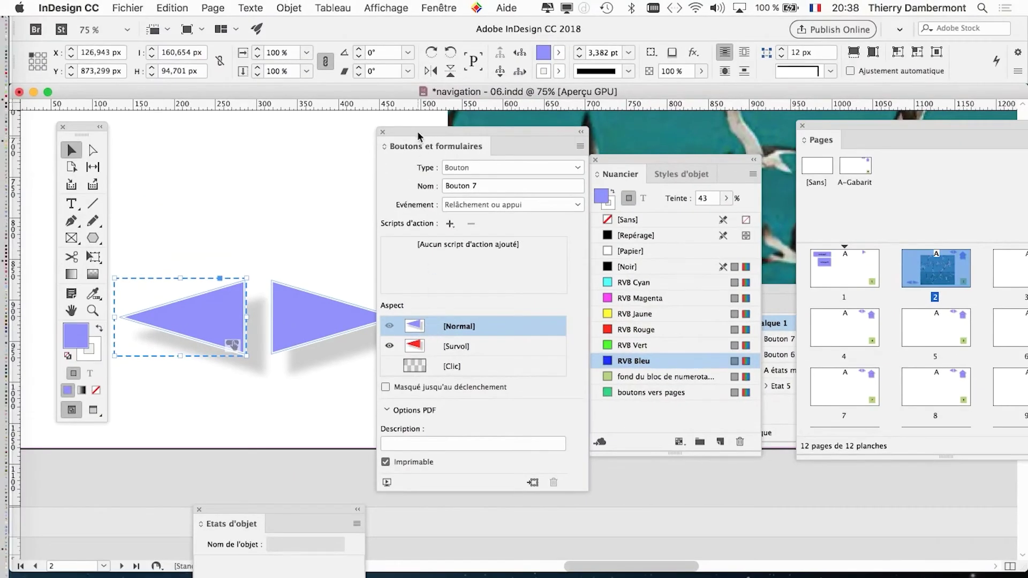
Save the document under the new name navigation - 07.indd in the navigation PDF folder
left_click_drag(418, 130, 506, 304)
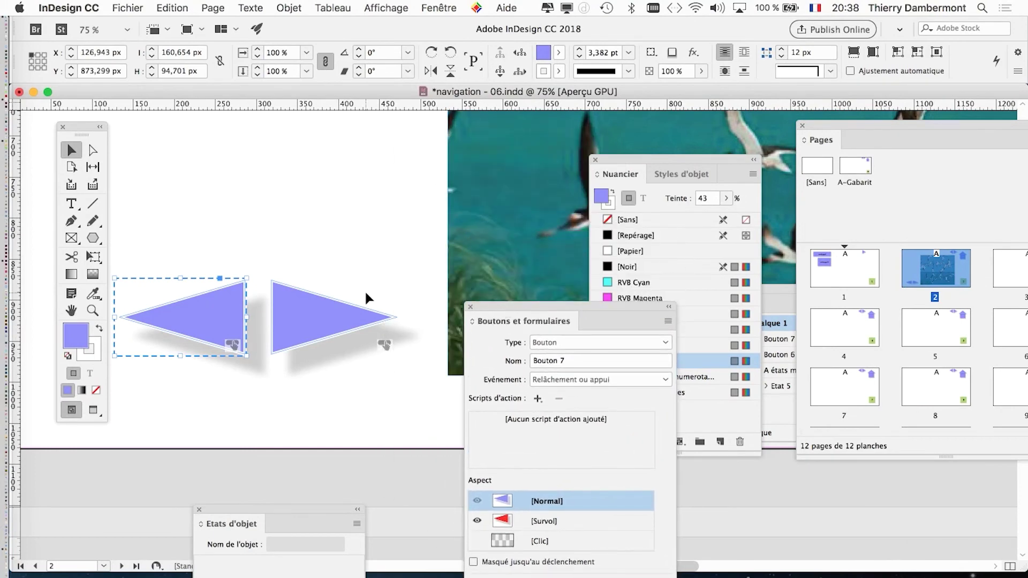
scroll(366, 294, "down", 1)
scroll(365, 297, "down", 1)
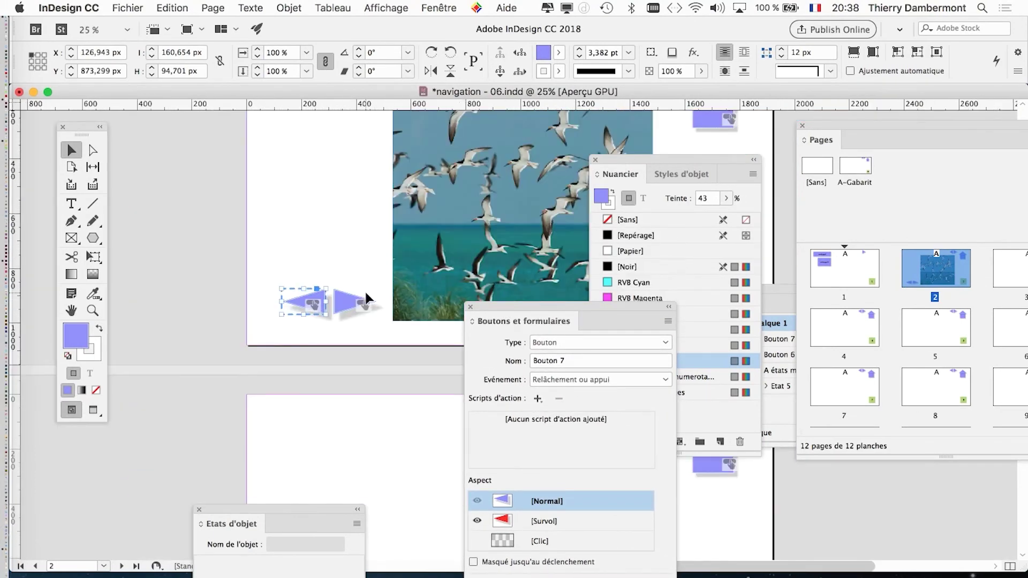
scroll(364, 252, "right", 3)
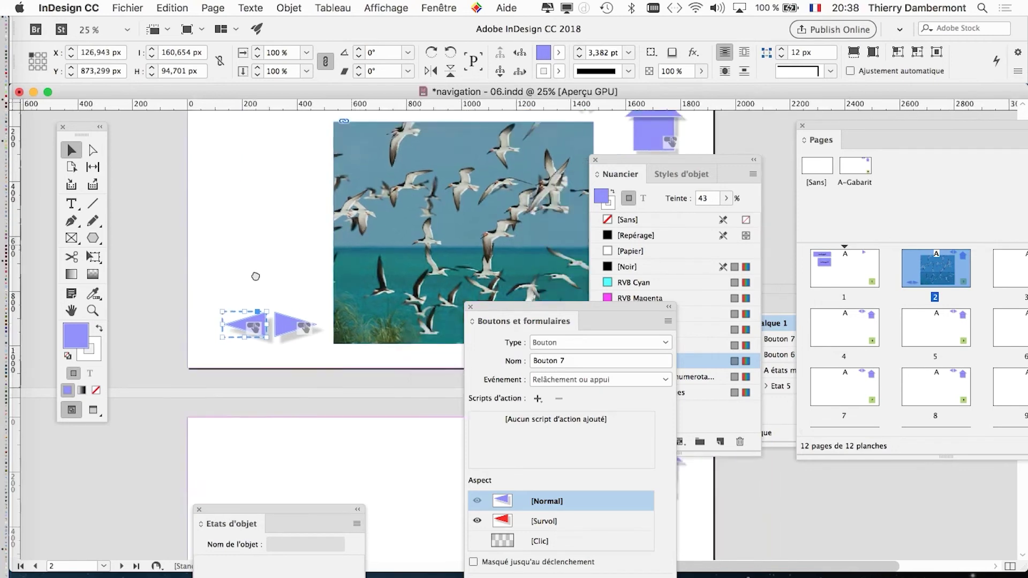
left_click(129, 7)
left_click(166, 115)
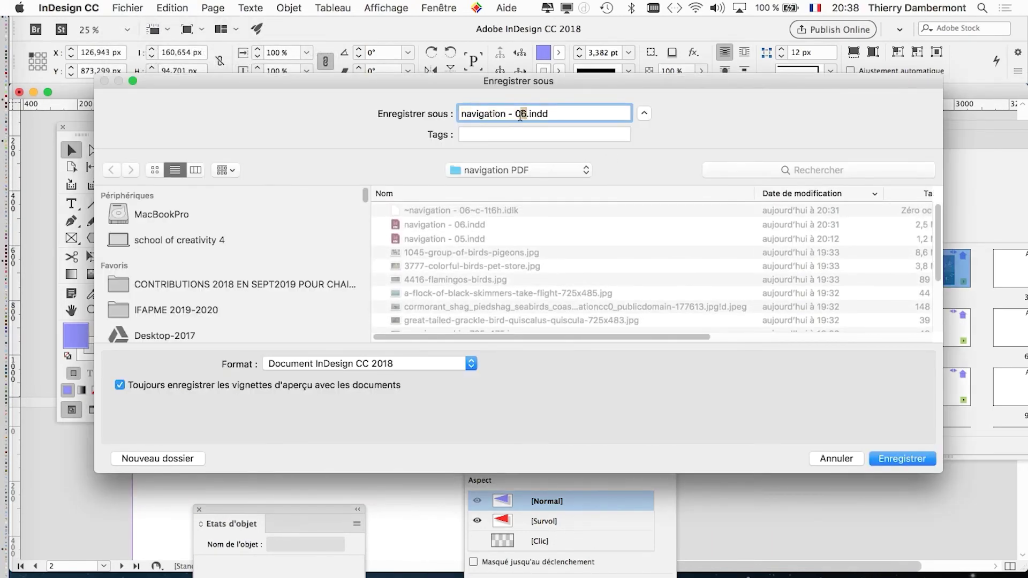
key("Return")
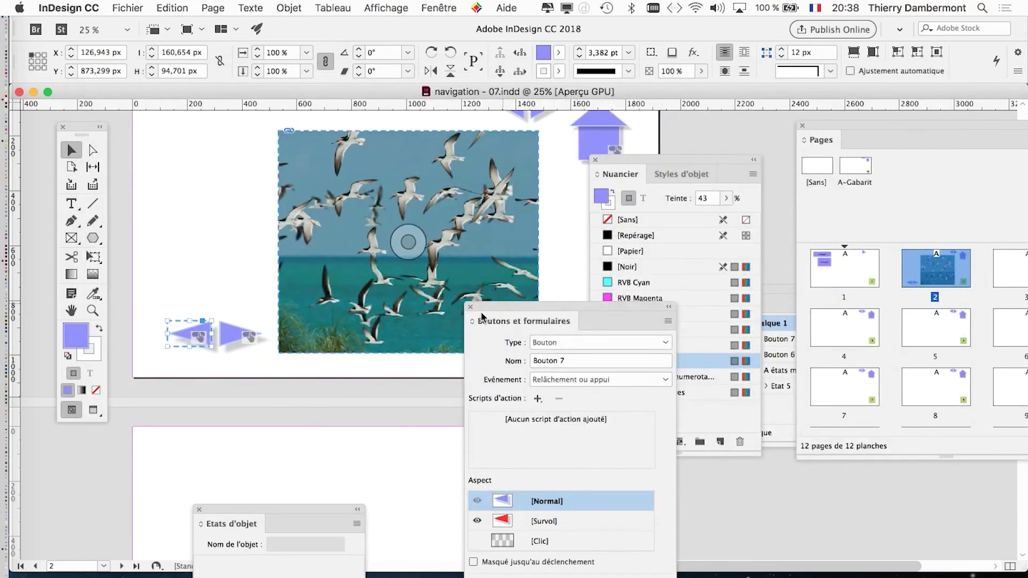
Name the right-pointing arrow button "diaporama 01 image suivante"
left_click_drag(514, 308, 373, 184)
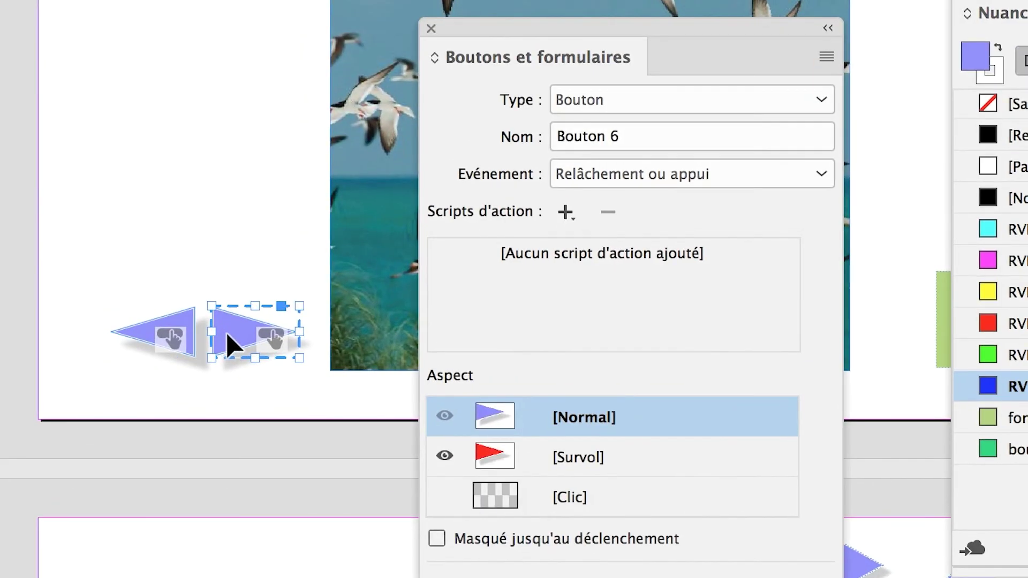
scroll(226, 332, "up", 3)
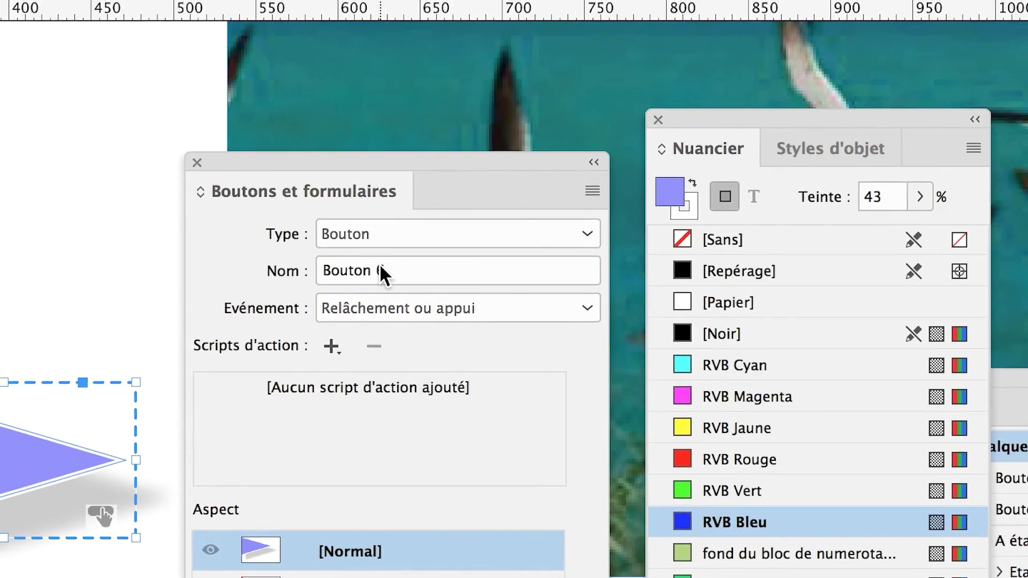
triple_click(356, 214)
type("diaporama 01 image suivante")
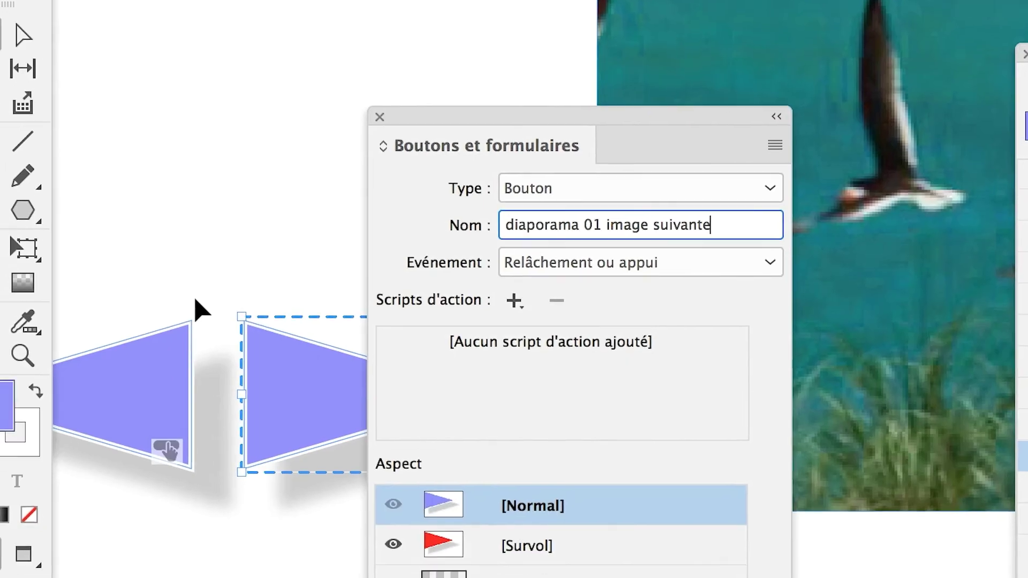
Name the left-pointing arrow button "diaporama 01 image précédente"
left_click(172, 347)
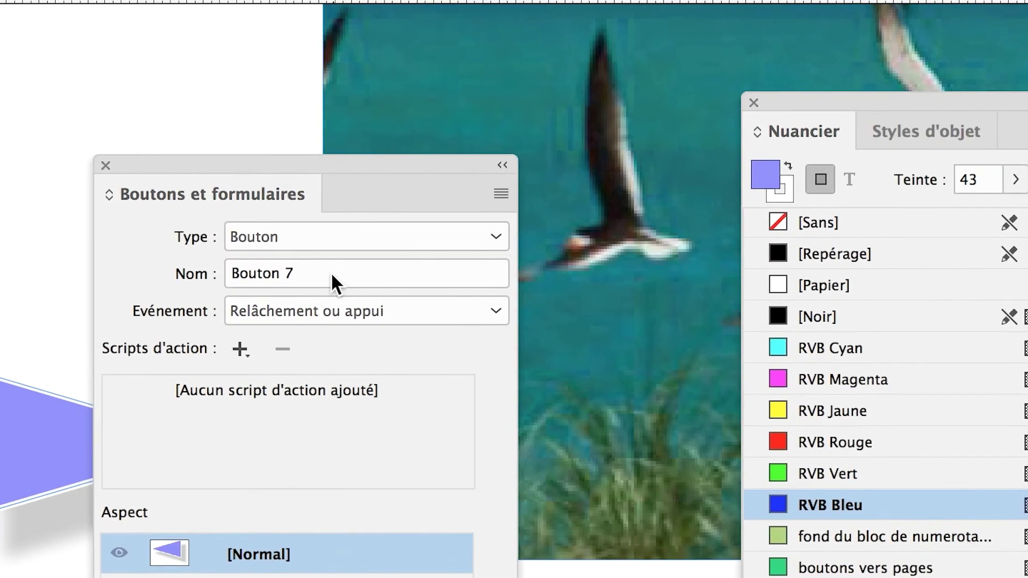
left_click_drag(625, 199, 475, 200)
type("diap")
type("oralma 01 image pr")
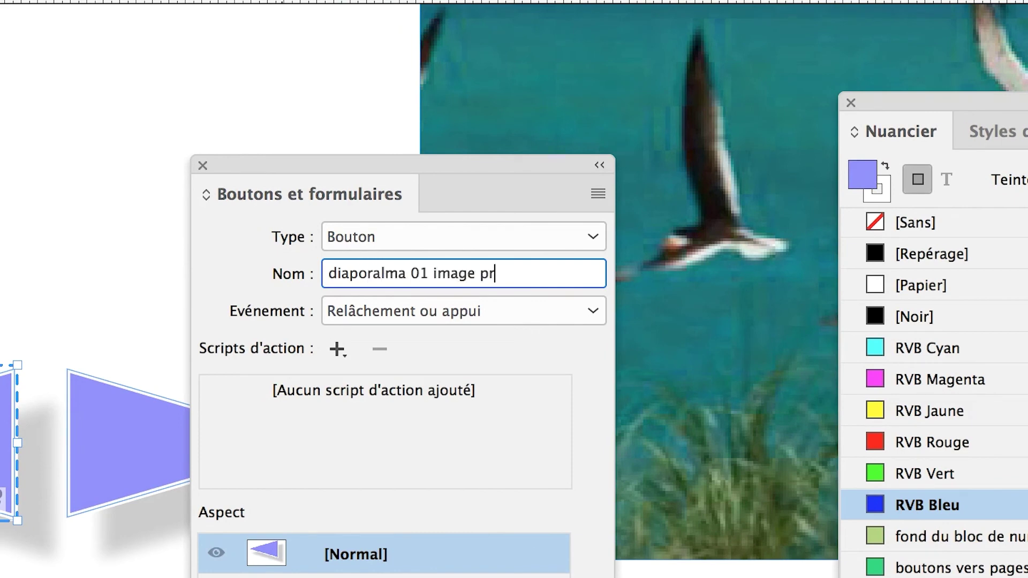
type("écédente")
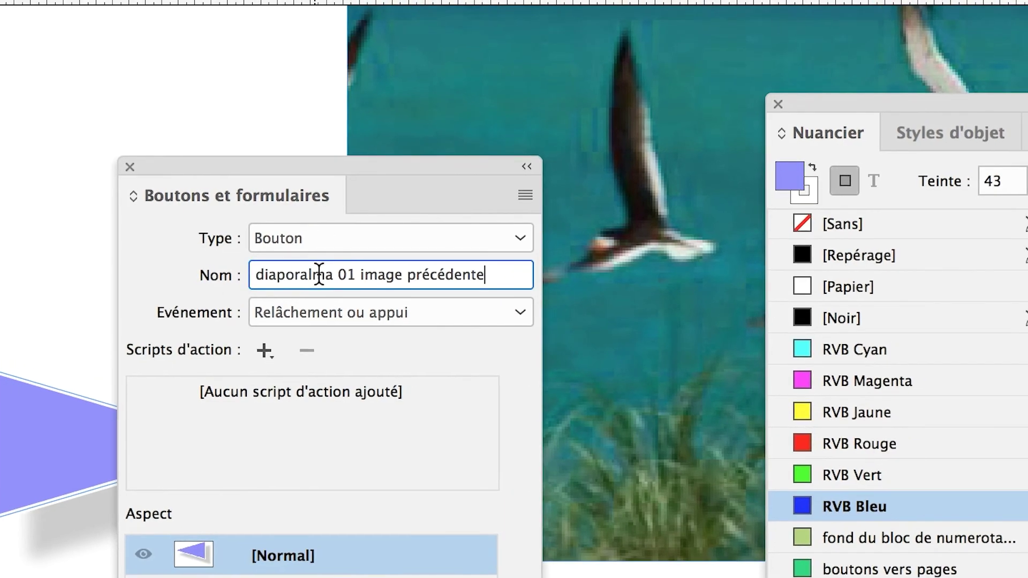
left_click(387, 273)
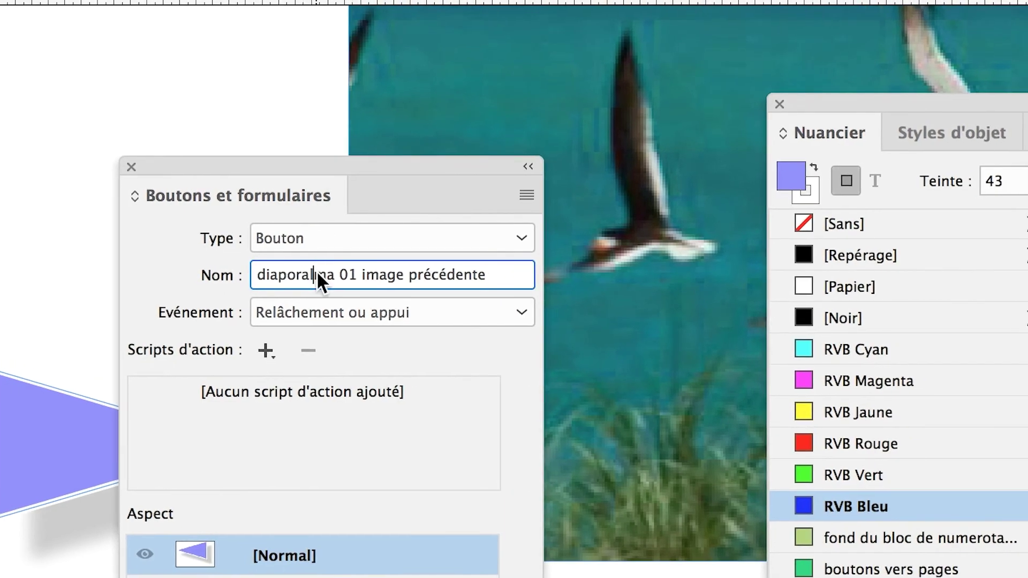
key("BackSpace")
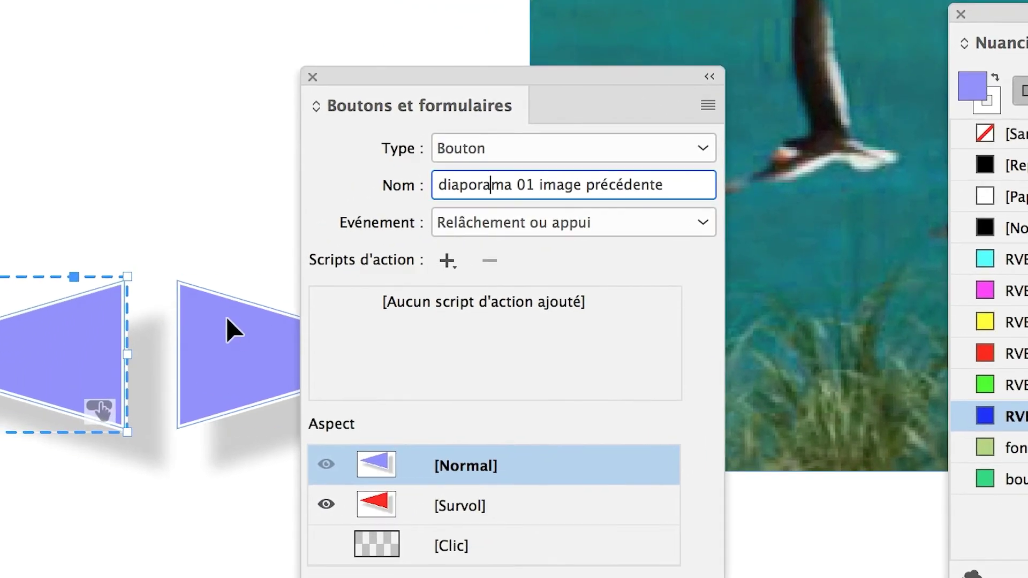
Add the action Atteindre l'état suivant to the right-pointing arrow button, targeting the object A états multiples 1
left_click(44, 406)
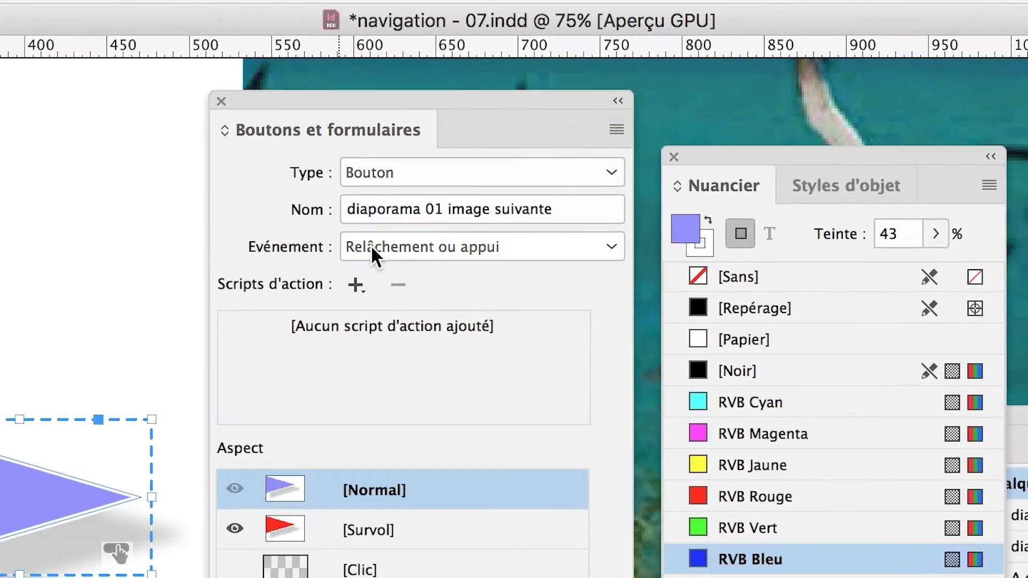
left_click(354, 284)
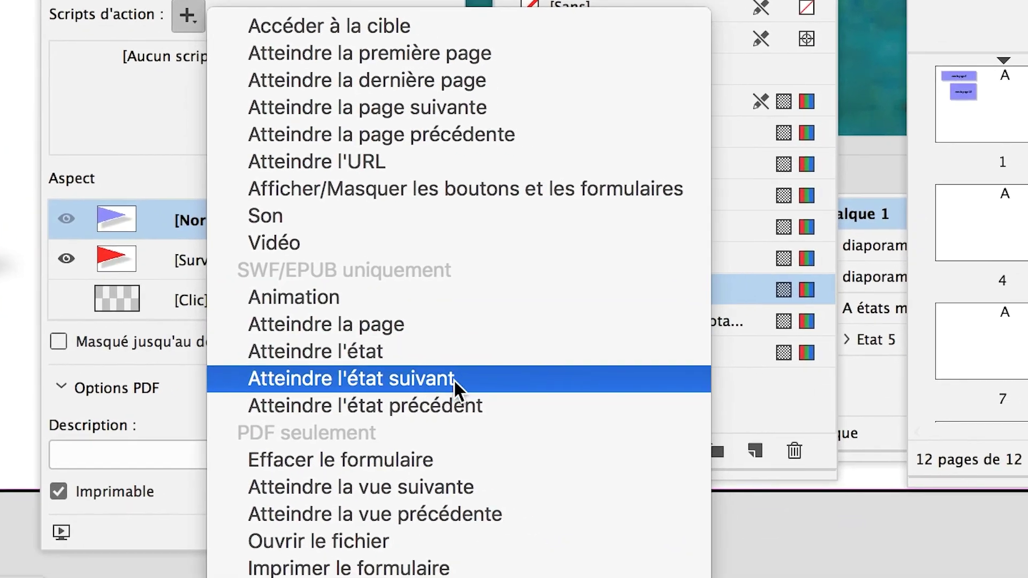
left_click(455, 379)
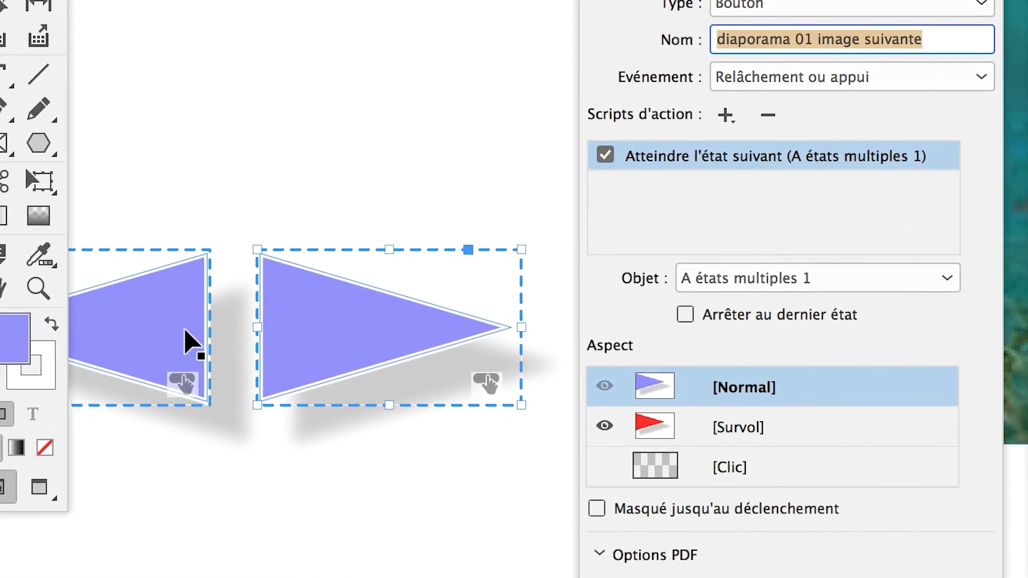
Give the left-pointing arrow button the action Atteindre l'état précédent, targeting the object A états multiples 1
left_click(185, 331)
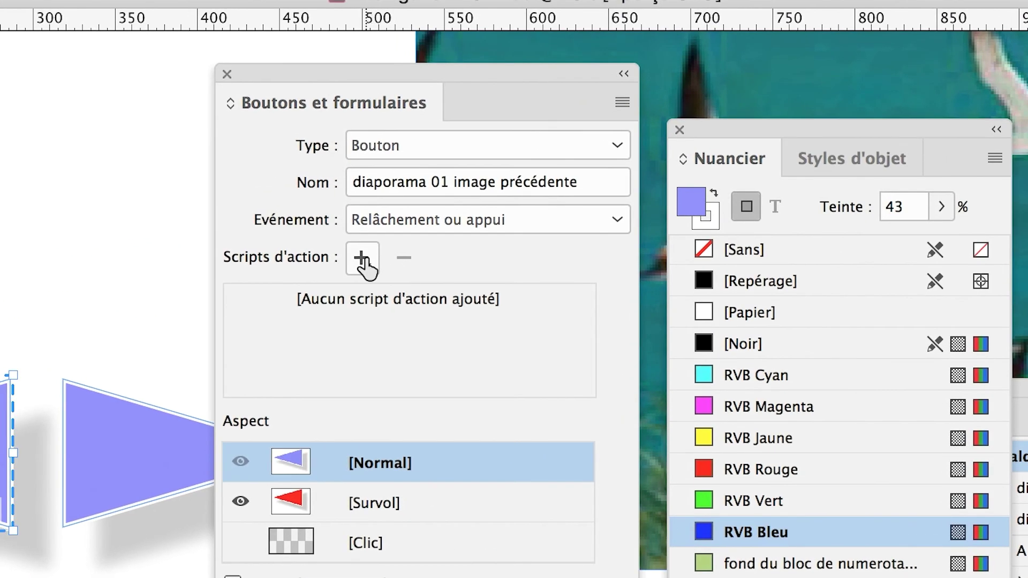
left_click(614, 132)
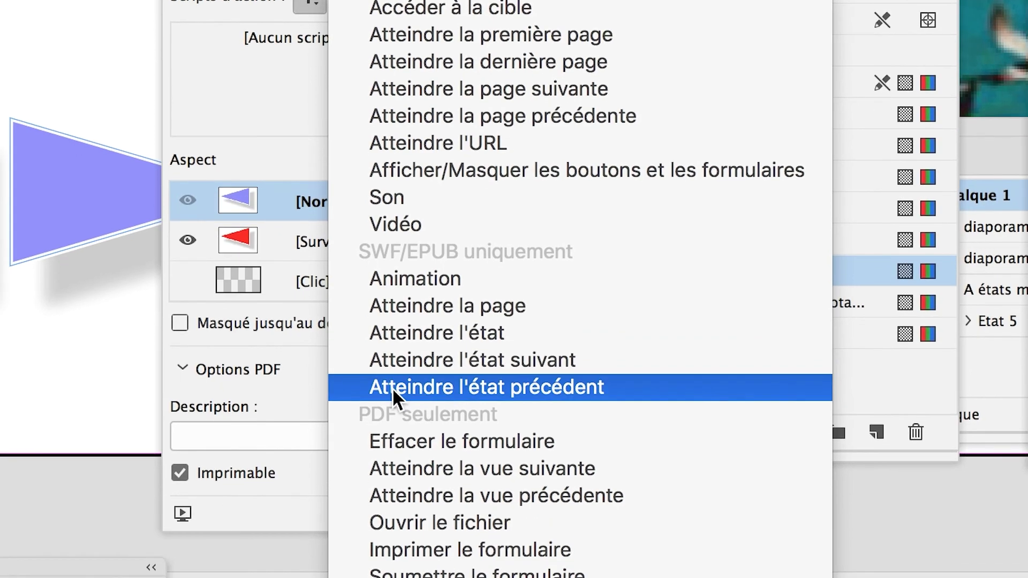
left_click(392, 388)
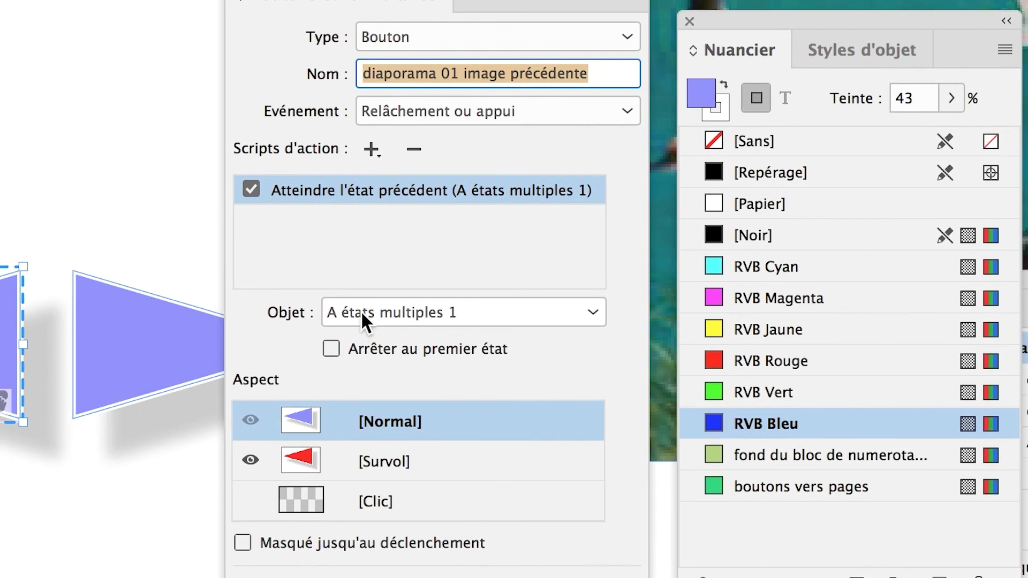
left_click(442, 292)
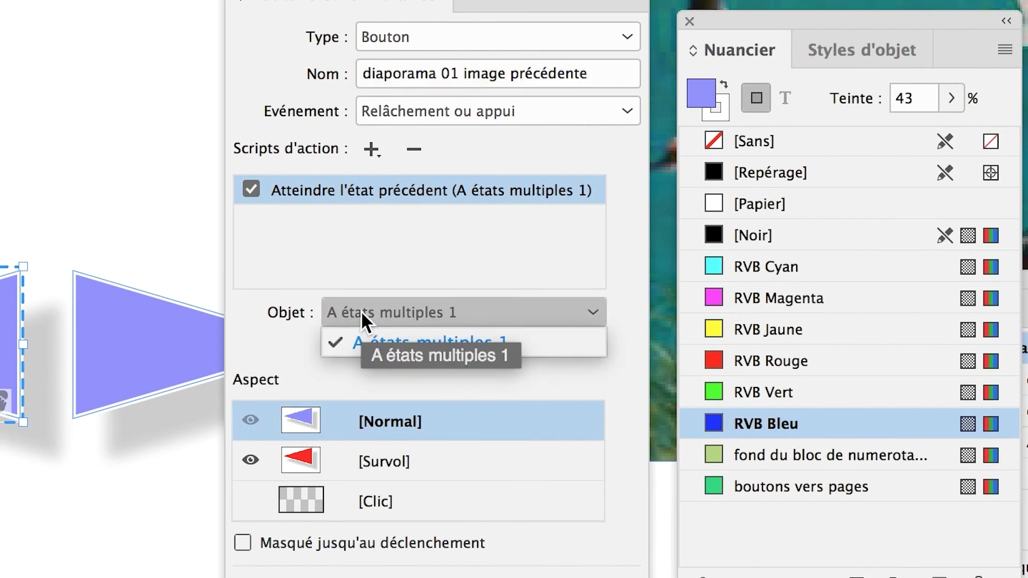
left_click(361, 320)
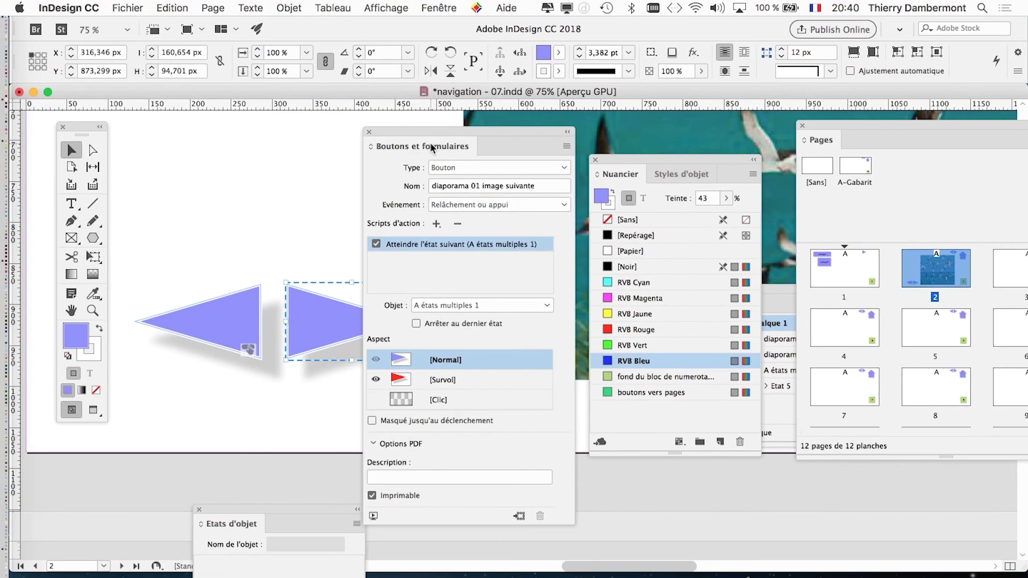
Save the navigation - 07.indd document
left_click_drag(432, 146, 526, 144)
left_click(127, 8)
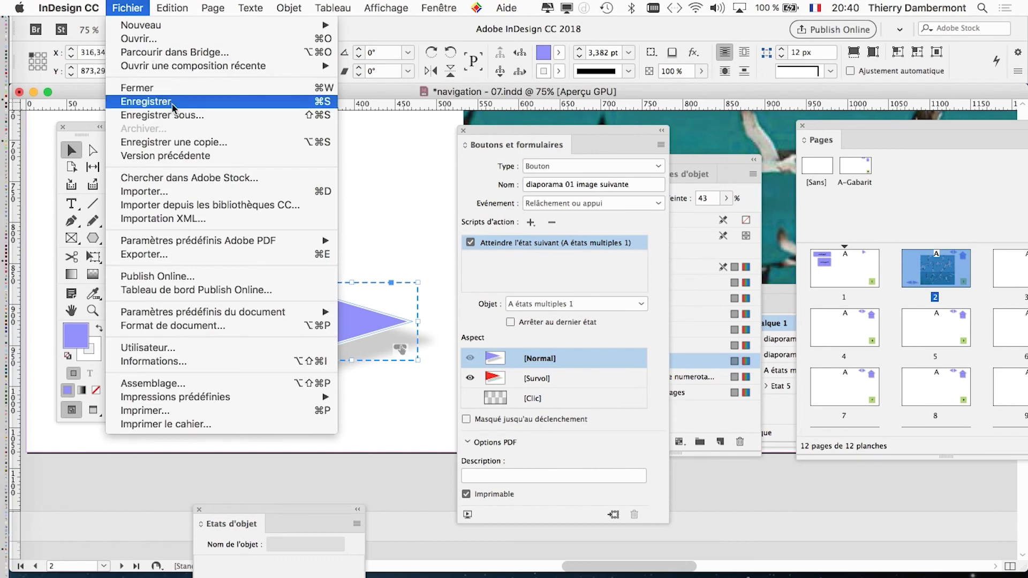
left_click(145, 102)
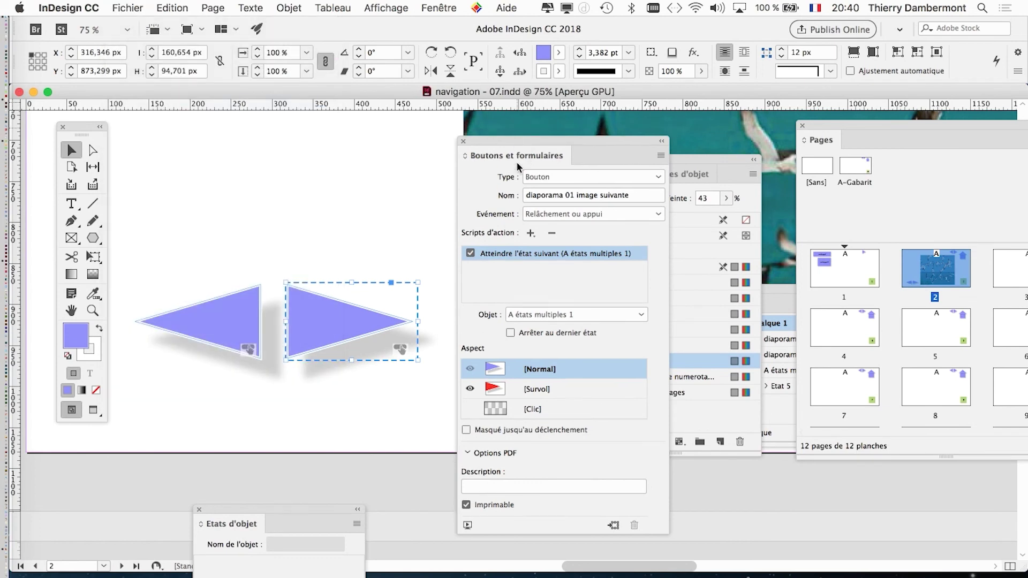
Open the EPUB interactivity preview to show the slideshow on page 2
left_click_drag(514, 131, 551, 399)
key("super+minus")
key("super+minus")
left_click(439, 8)
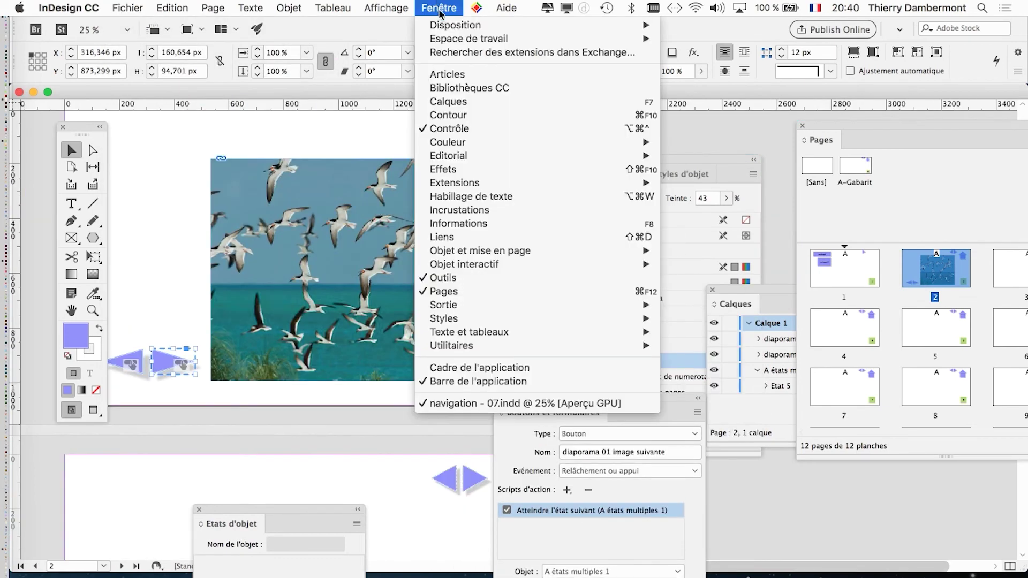
mouse_move(506, 264)
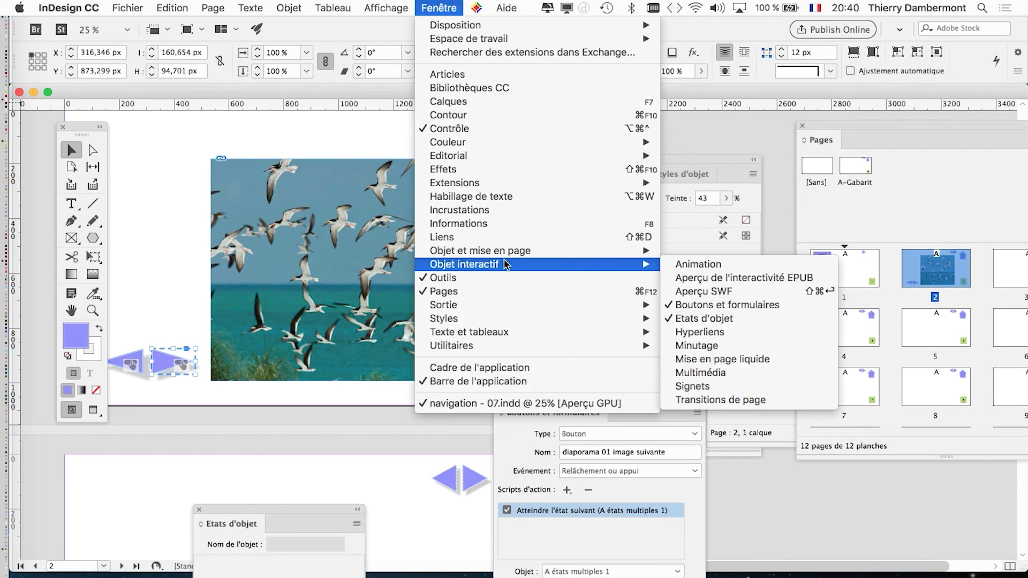
left_click(744, 280)
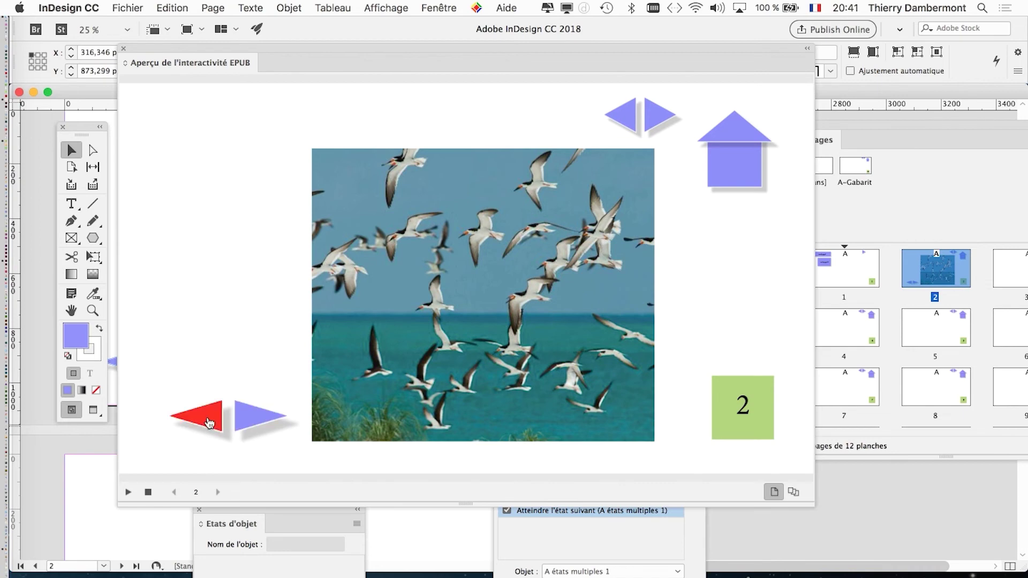
Test the slideshow forwards and backwards with both arrow buttons in the EPUB preview, and close the preview
left_click(249, 423)
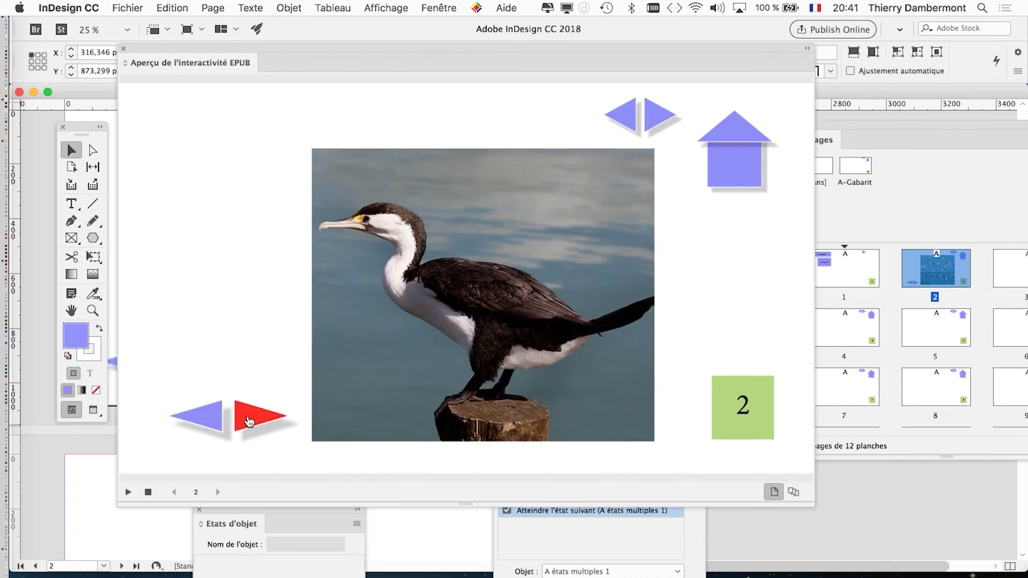
left_click(249, 423)
left_click(249, 423)
left_click(246, 424)
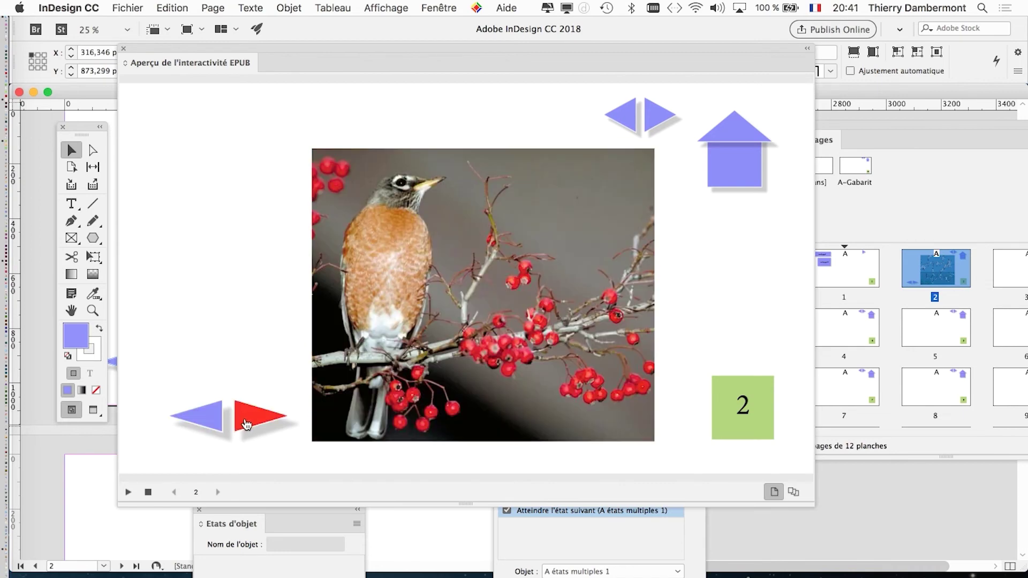
left_click(214, 423)
left_click(216, 423)
left_click(217, 424)
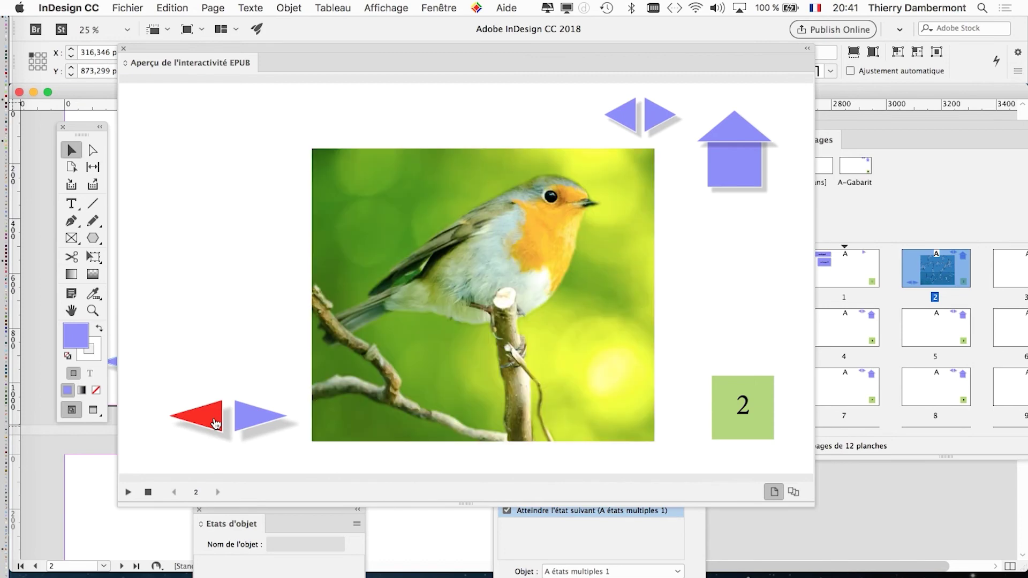
left_click(218, 424)
left_click(244, 423)
left_click(245, 424)
left_click(245, 424)
left_click(245, 424)
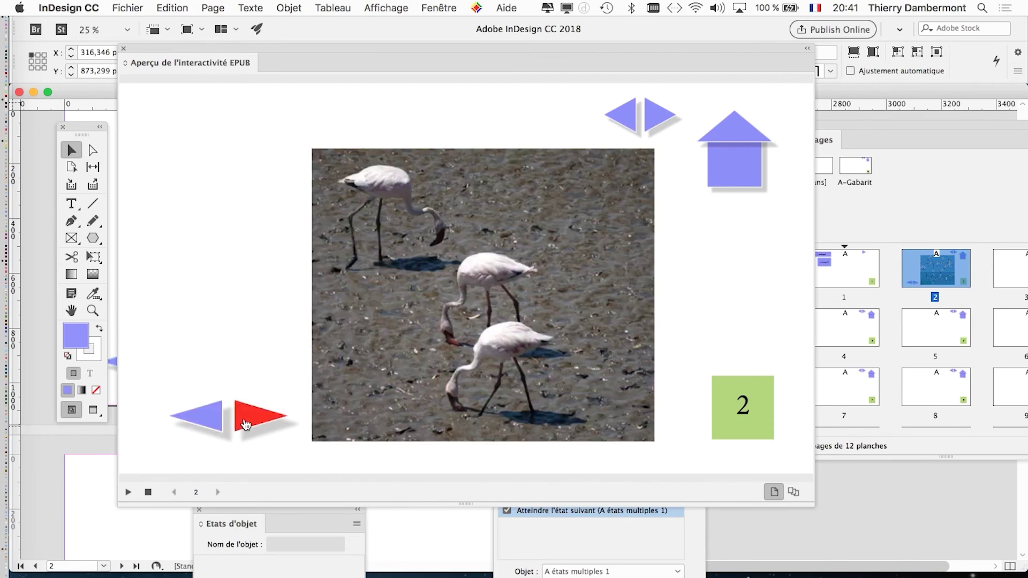
left_click(245, 425)
left_click(246, 425)
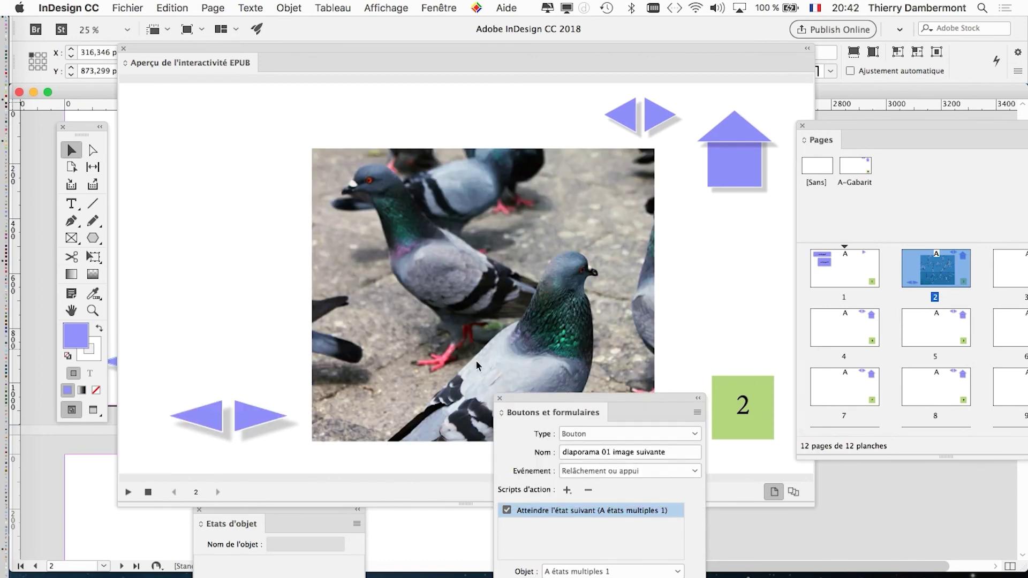
left_click(123, 49)
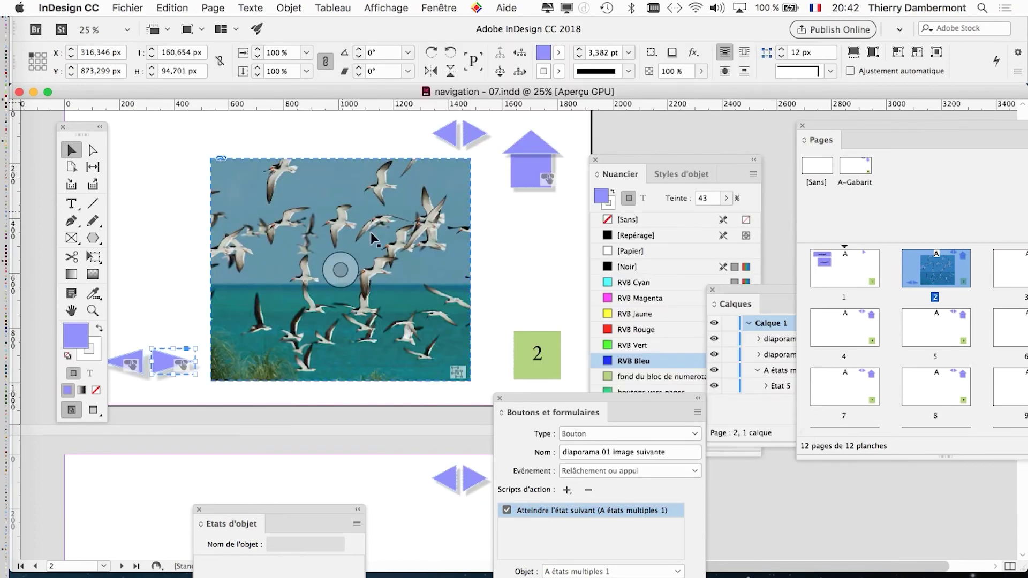
Clear the floating panels from the workspace and select the bird slideshow together with its two arrow buttons on page 2
left_click(500, 398)
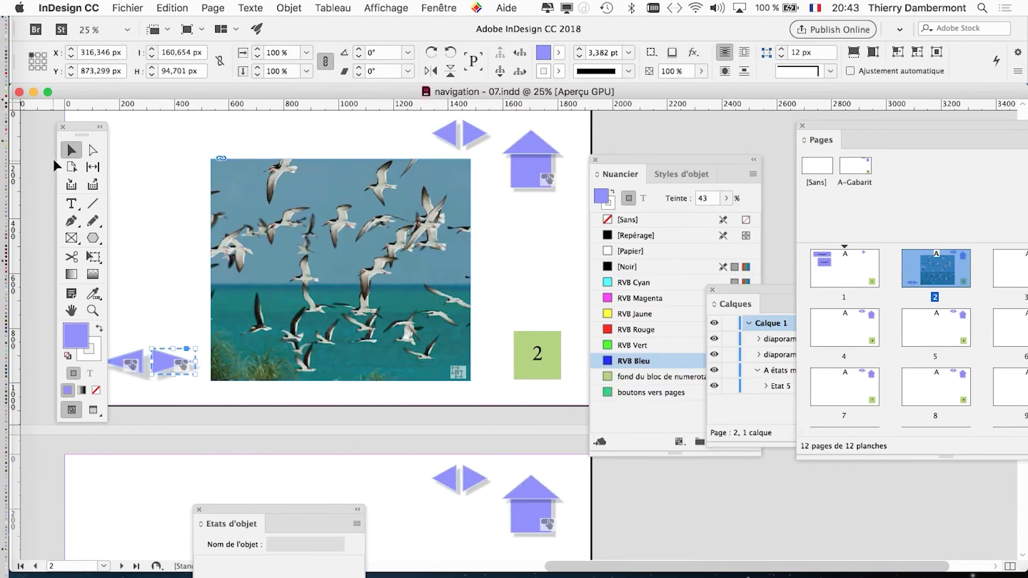
key("shift+Tab")
left_click_drag(337, 268, 453, 290)
left_click(244, 311)
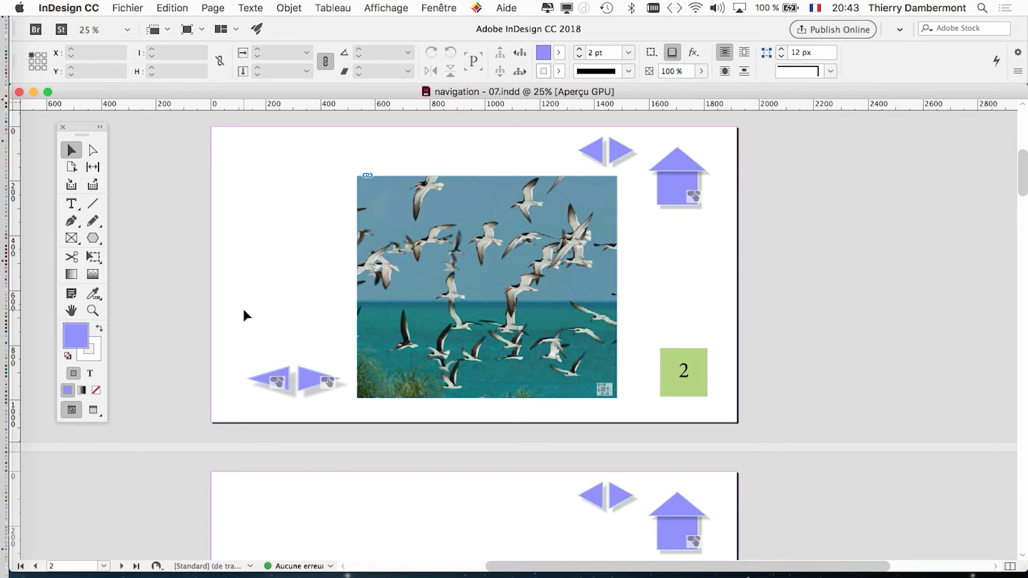
left_click_drag(240, 175, 466, 406)
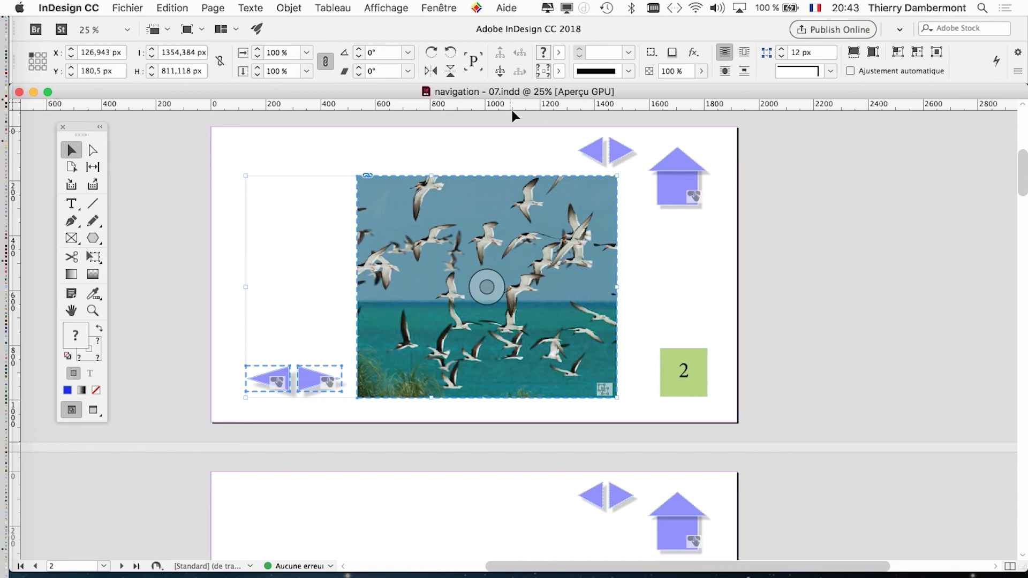
Display the document's page overview over the workspace, with the last pages in view
left_click(437, 9)
left_click(490, 301)
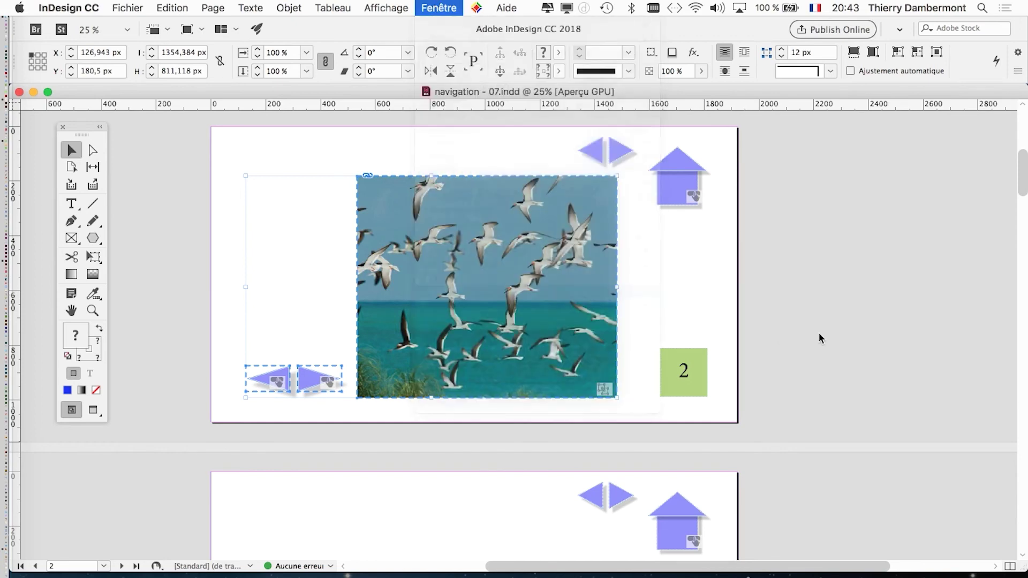
left_click_drag(853, 123, 561, 130)
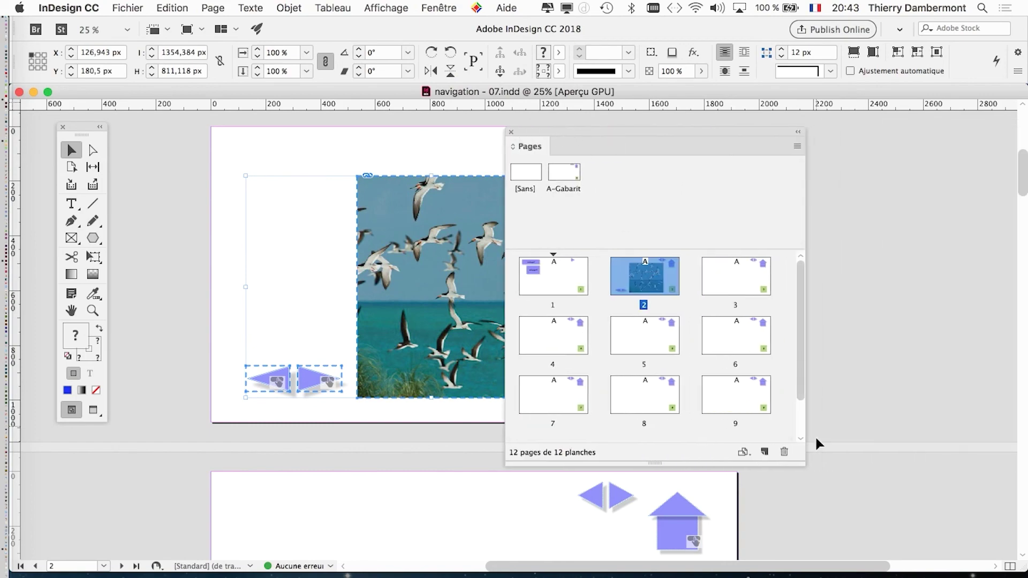
scroll(799, 384, "down", 2)
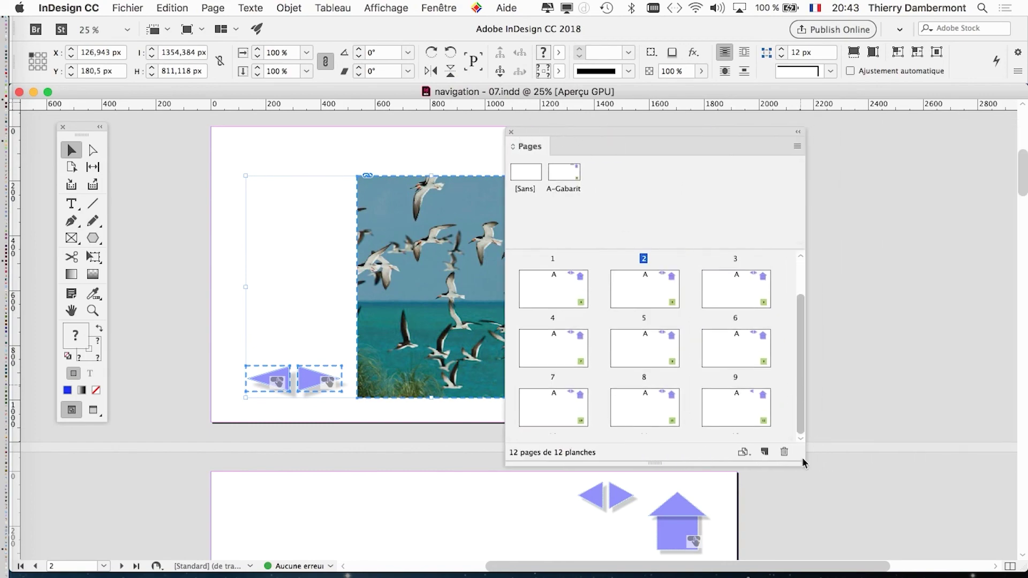
Insert one page at the end of the document with the master set to [Sans]
left_click(797, 147)
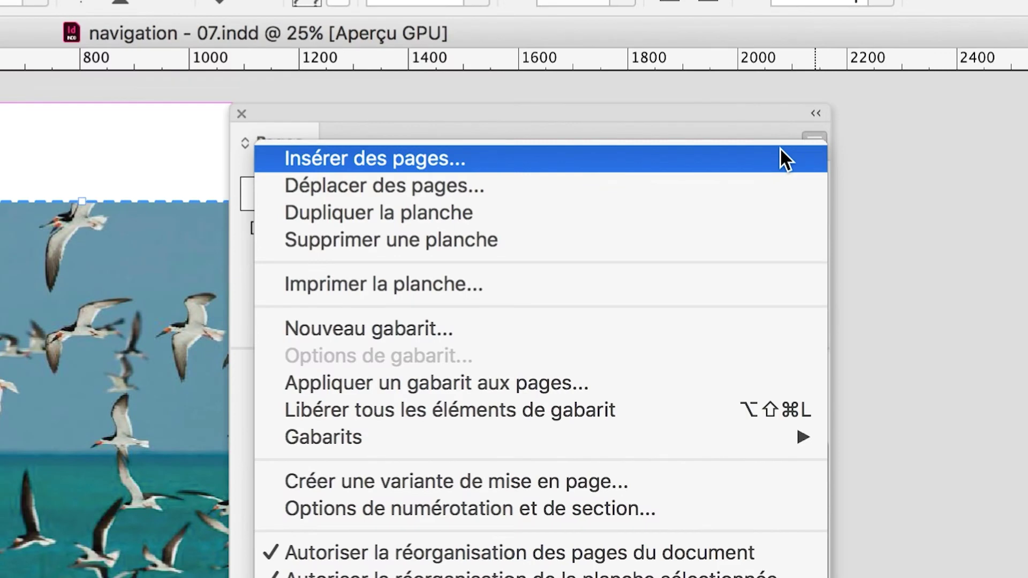
left_click(780, 151)
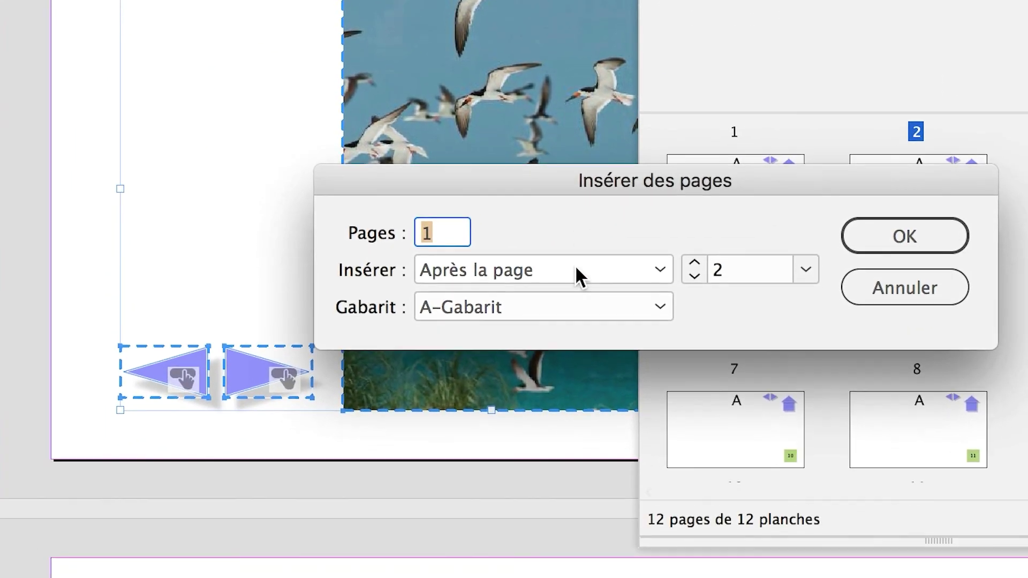
left_click(574, 265)
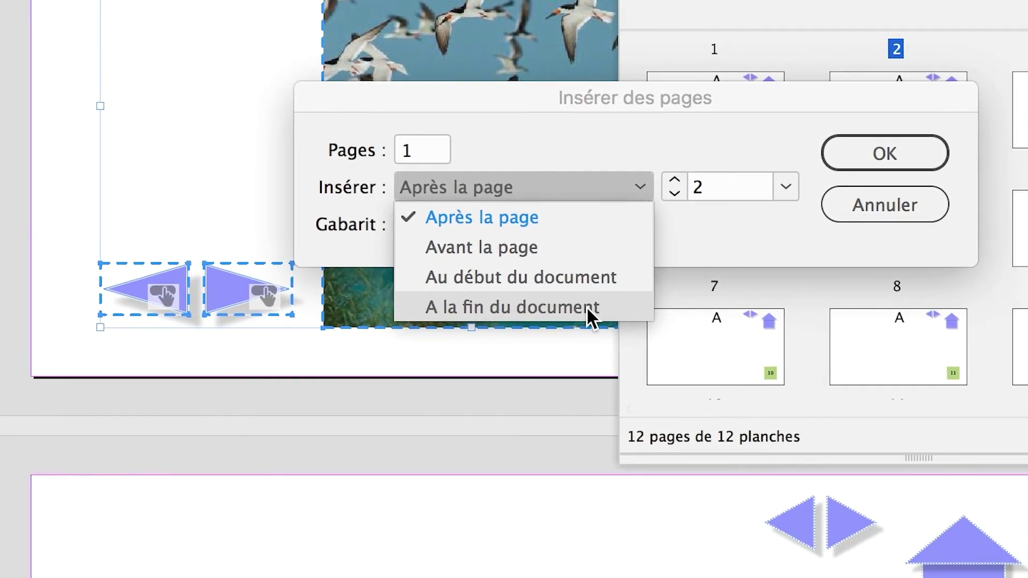
left_click(586, 307)
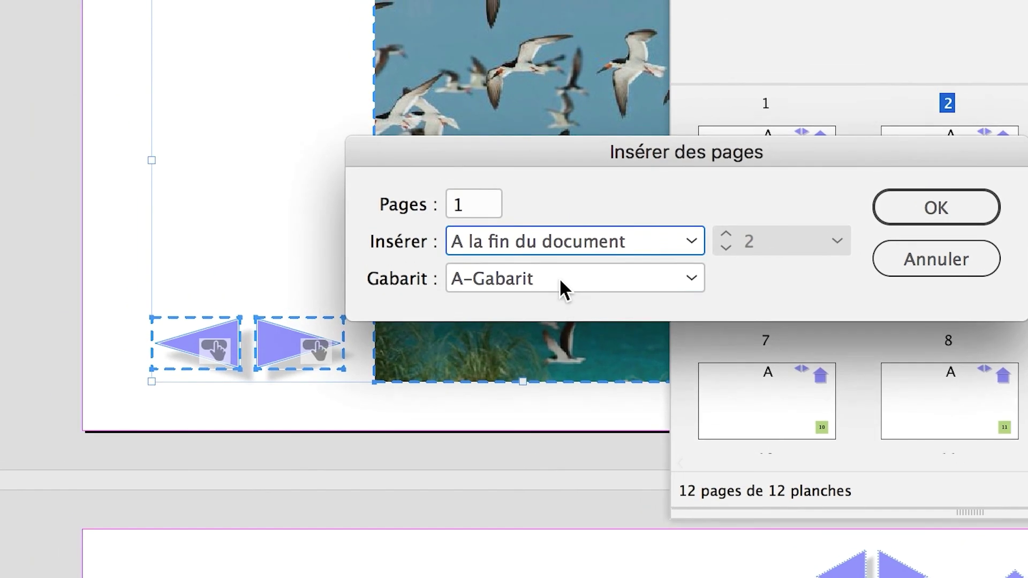
left_click(512, 234)
left_click(511, 249)
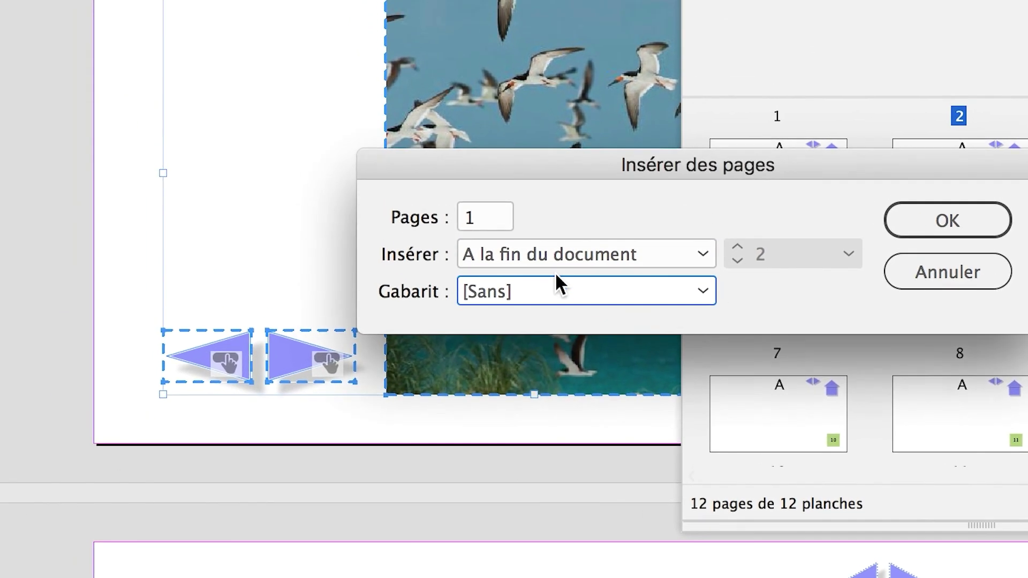
left_click(538, 266)
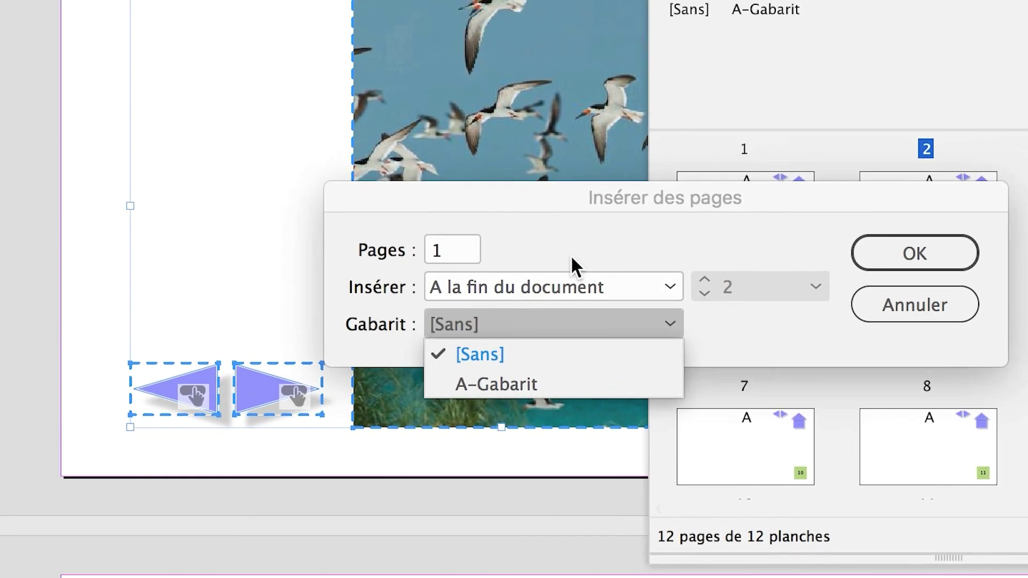
left_click(691, 171)
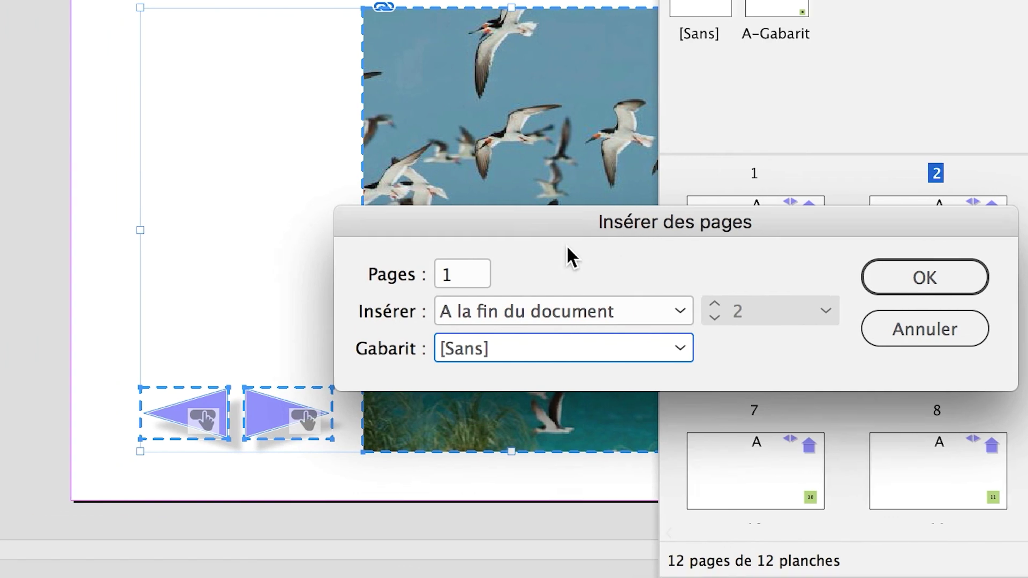
left_click(537, 310)
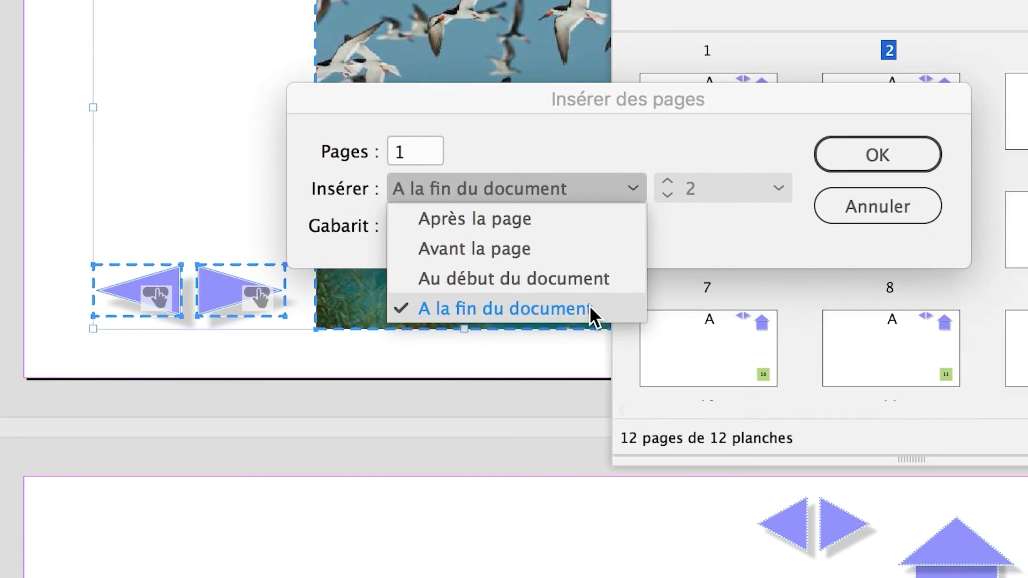
left_click(589, 304)
left_click(445, 227)
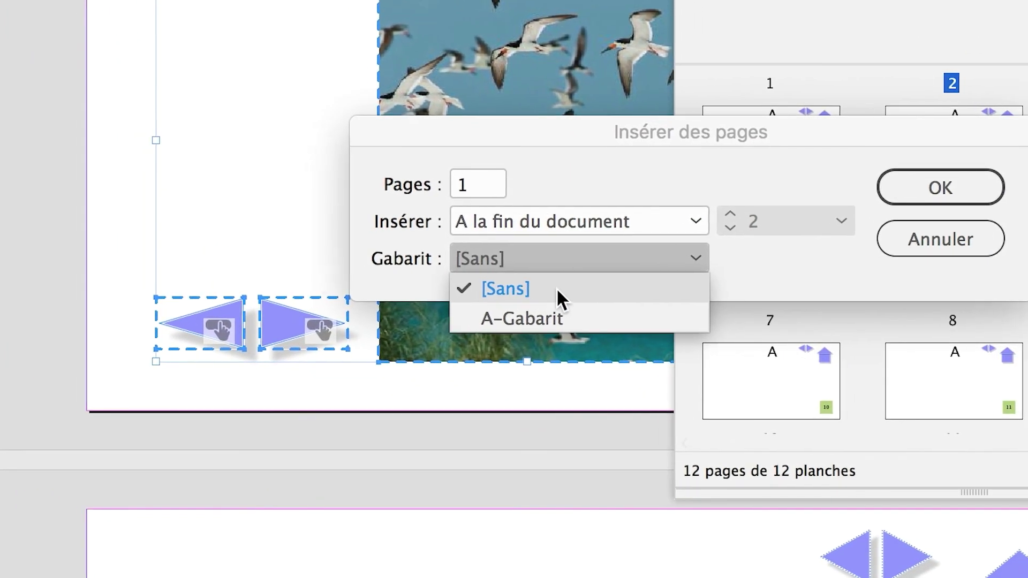
left_click(557, 288)
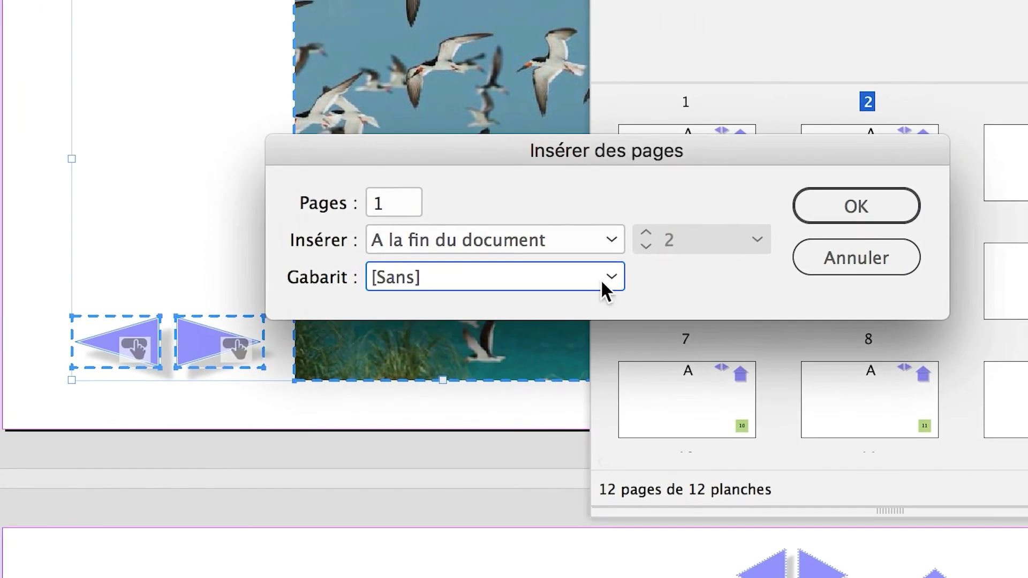
left_click(941, 187)
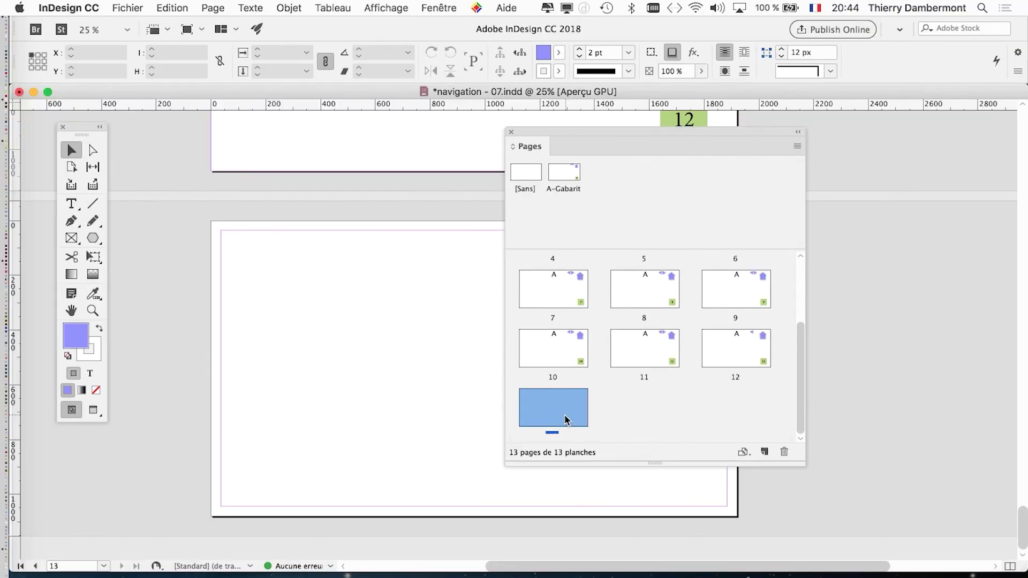
Paste the copied bird slideshow and its two arrow buttons in place on page 13, keeping the page overview beside the page
left_click_drag(742, 159, 906, 176)
left_click(172, 8)
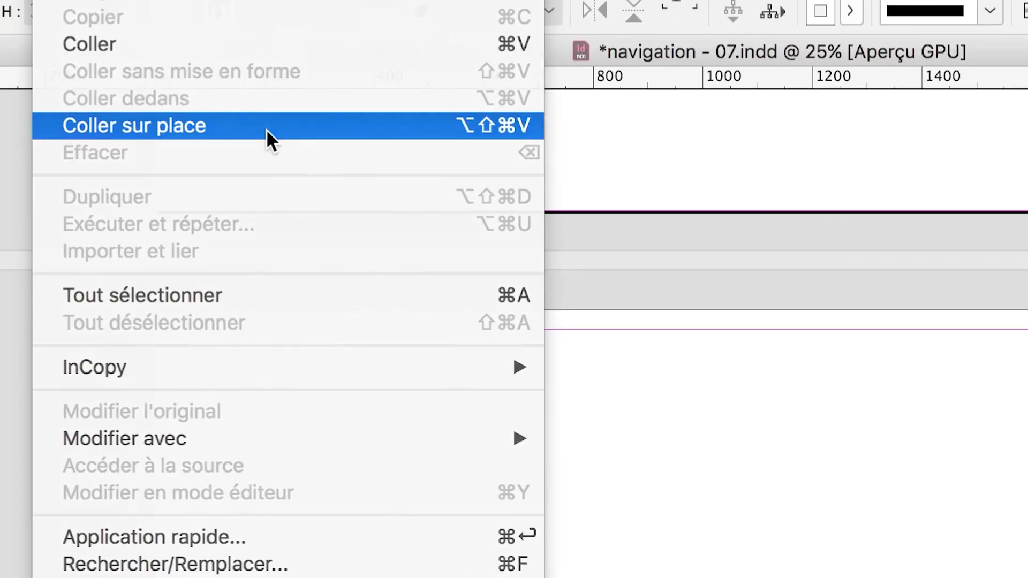
left_click(267, 131)
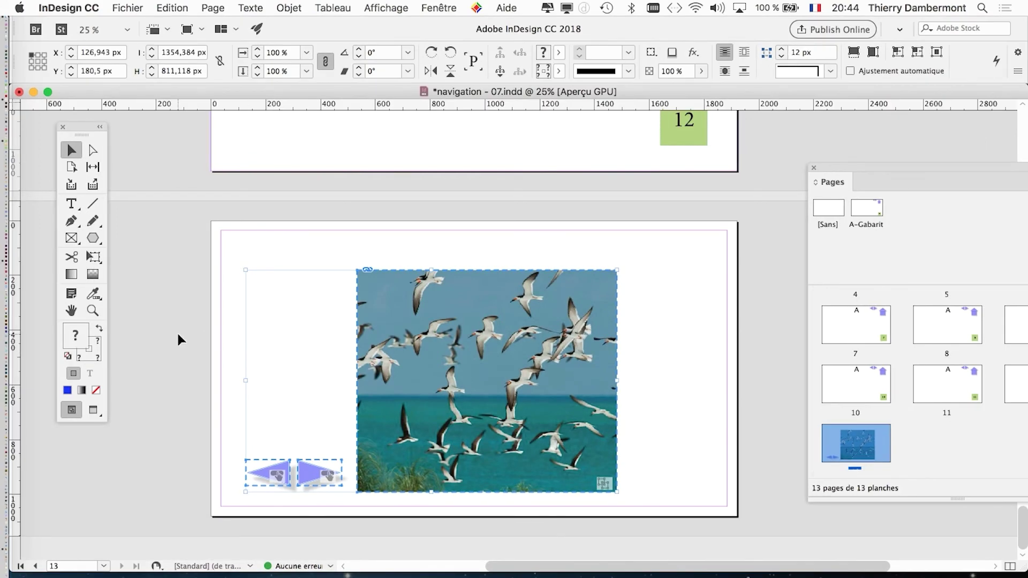
left_click(176, 331)
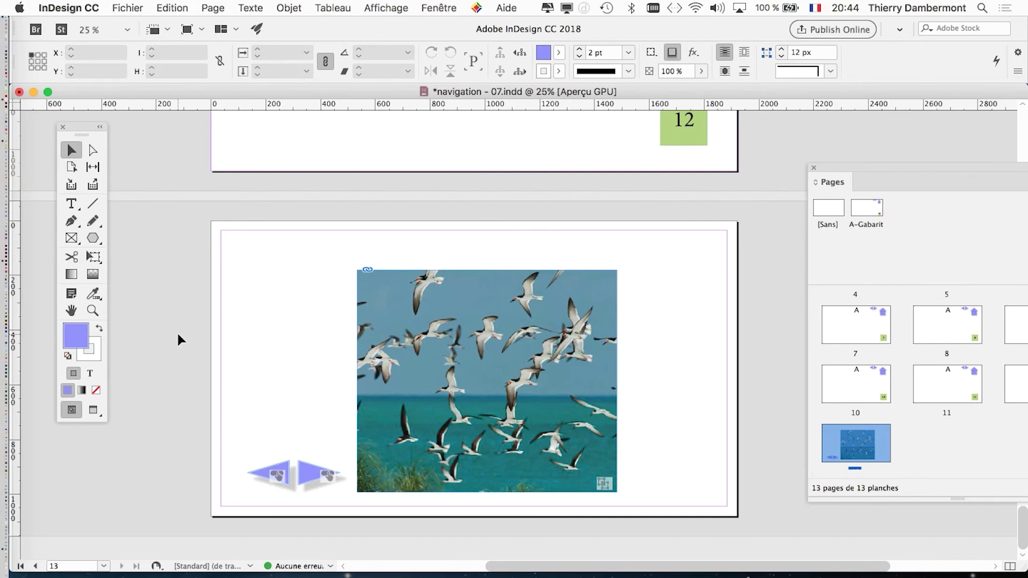
left_click_drag(844, 182, 514, 126)
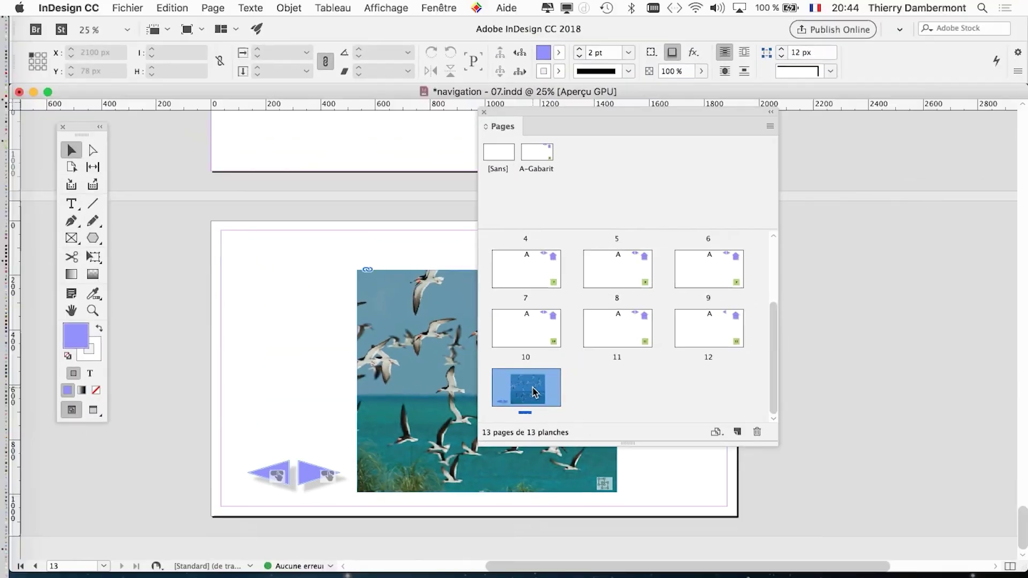
left_click_drag(522, 111, 792, 141)
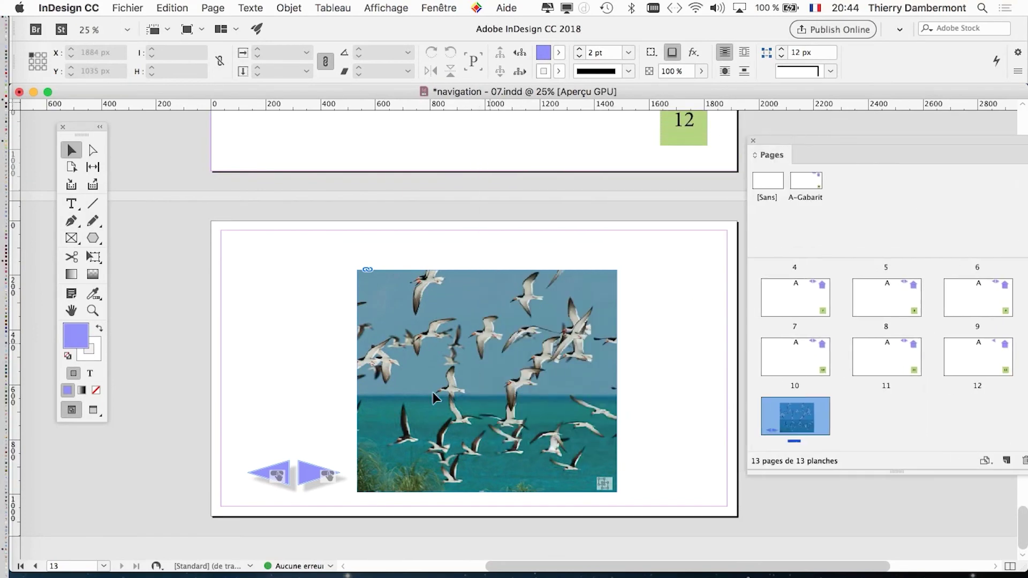
Open the EPUB interactivity preview and enlarge it in width and height
left_click(439, 7)
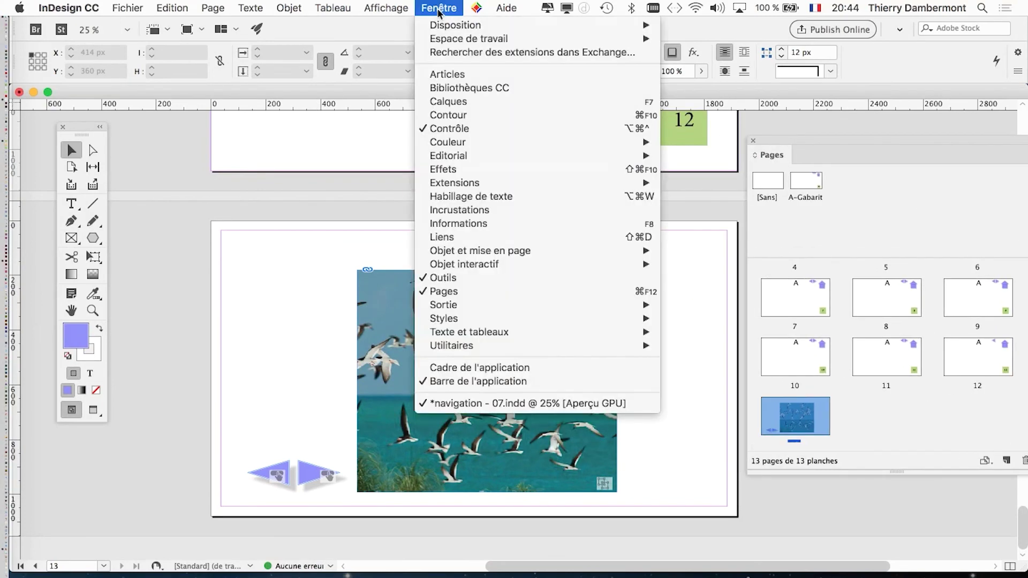
mouse_move(511, 258)
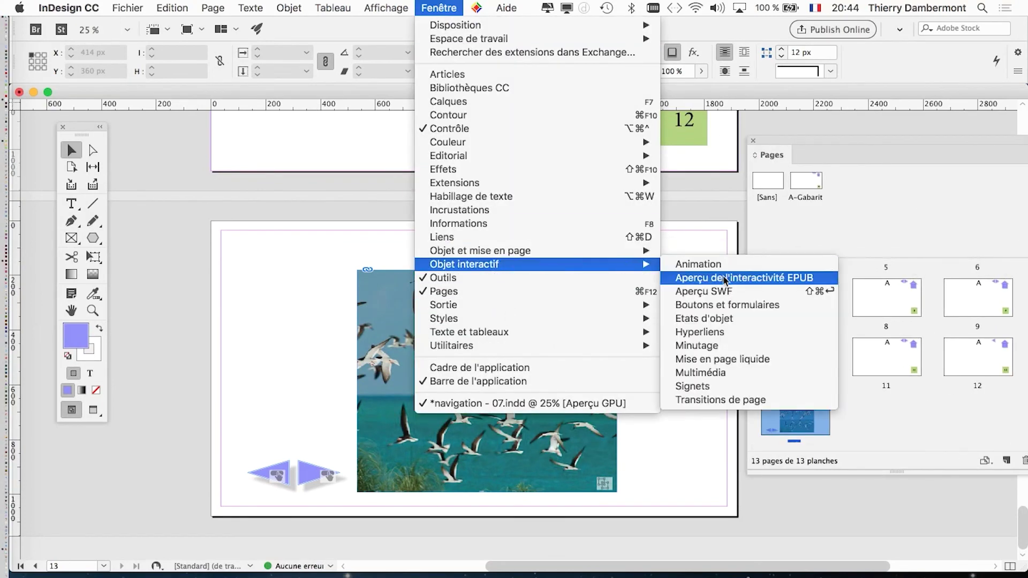
left_click(726, 280)
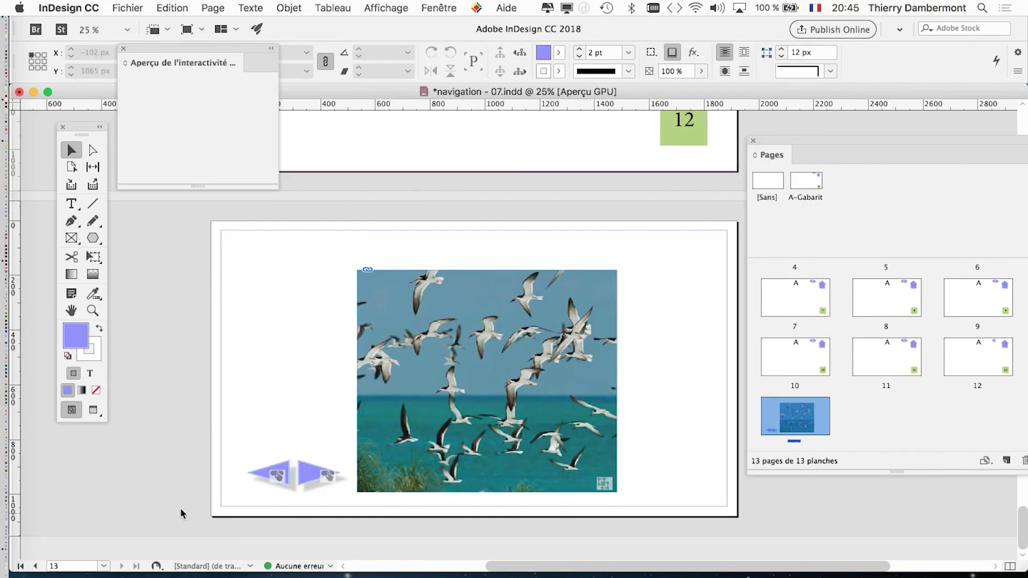
left_click_drag(275, 191, 699, 188)
left_click(410, 196)
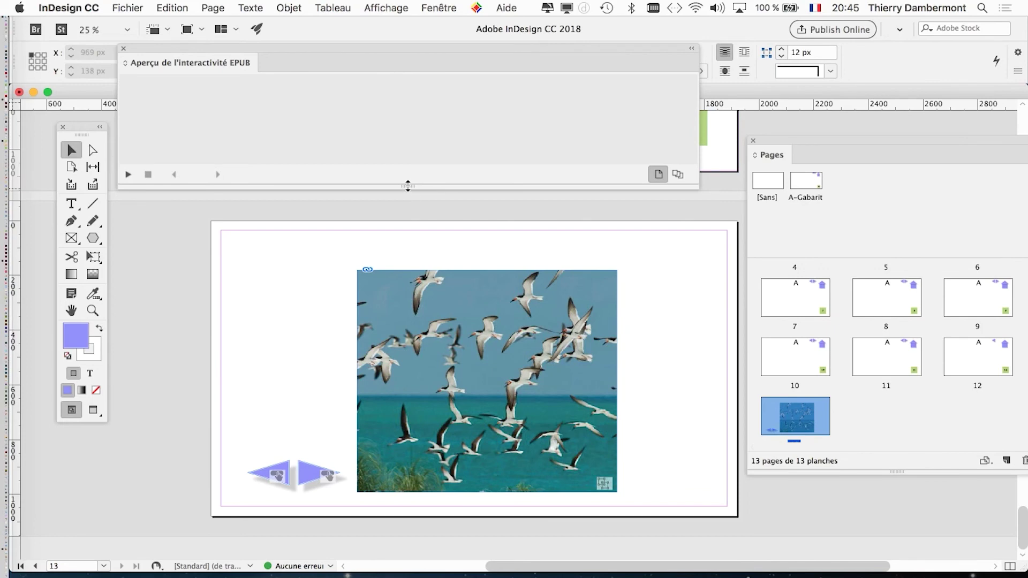
left_click_drag(407, 186, 425, 517)
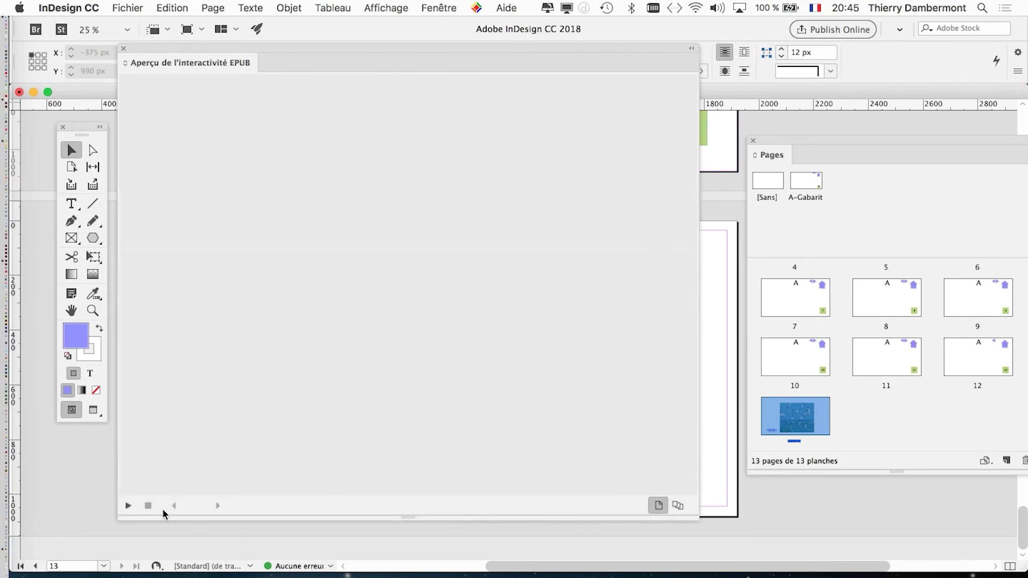
Play the page 13 preview, test the slideshow with both arrow buttons, and close the preview
left_click(127, 506)
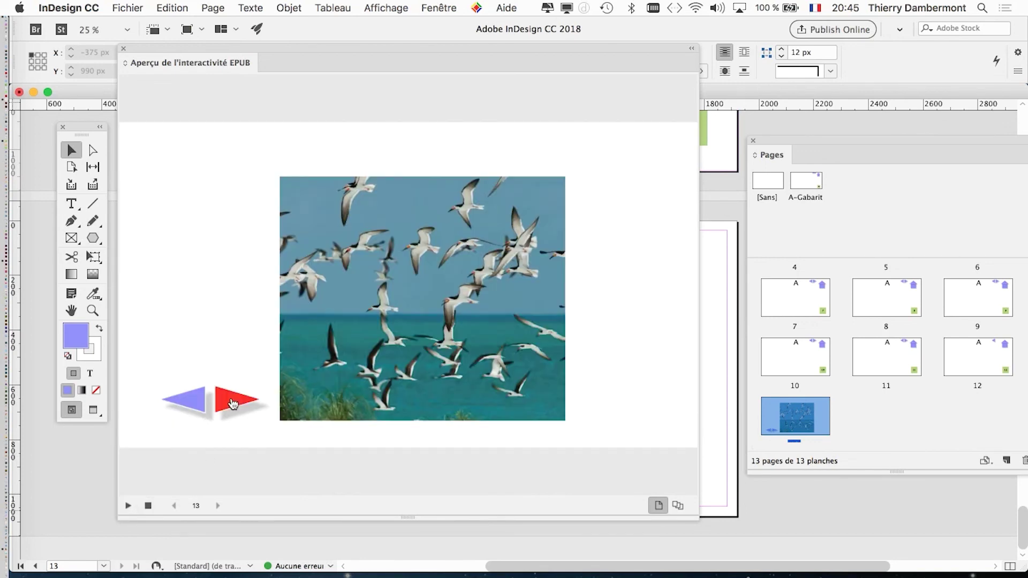
left_click(231, 403)
left_click(203, 406)
left_click(199, 405)
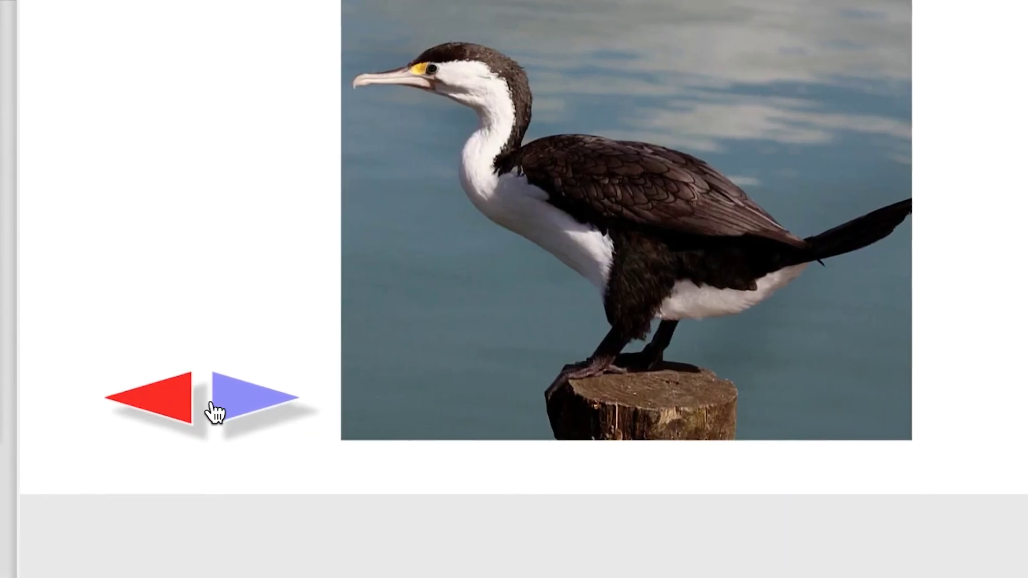
left_click(227, 407)
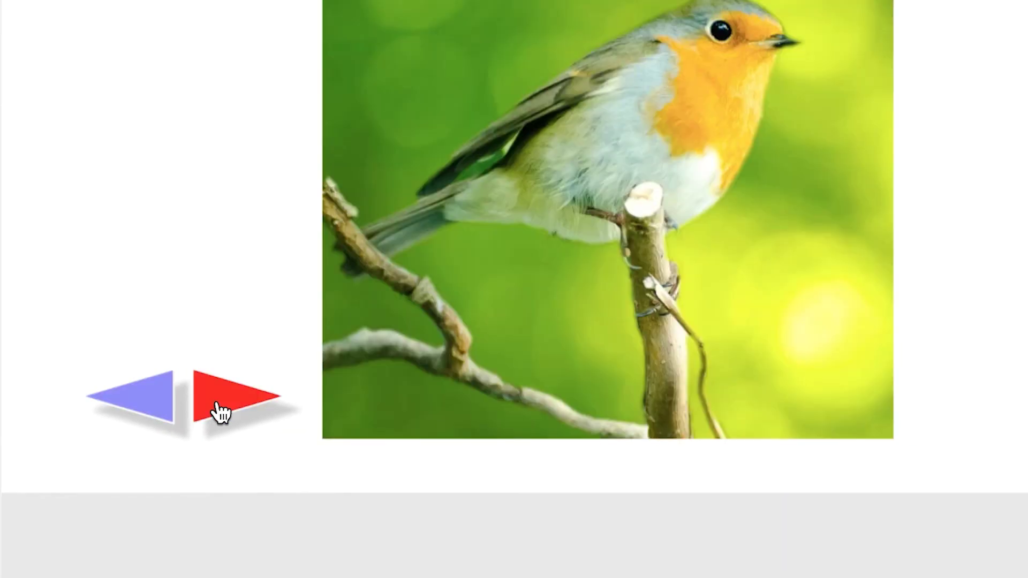
left_click(220, 411)
left_click(219, 411)
left_click(219, 411)
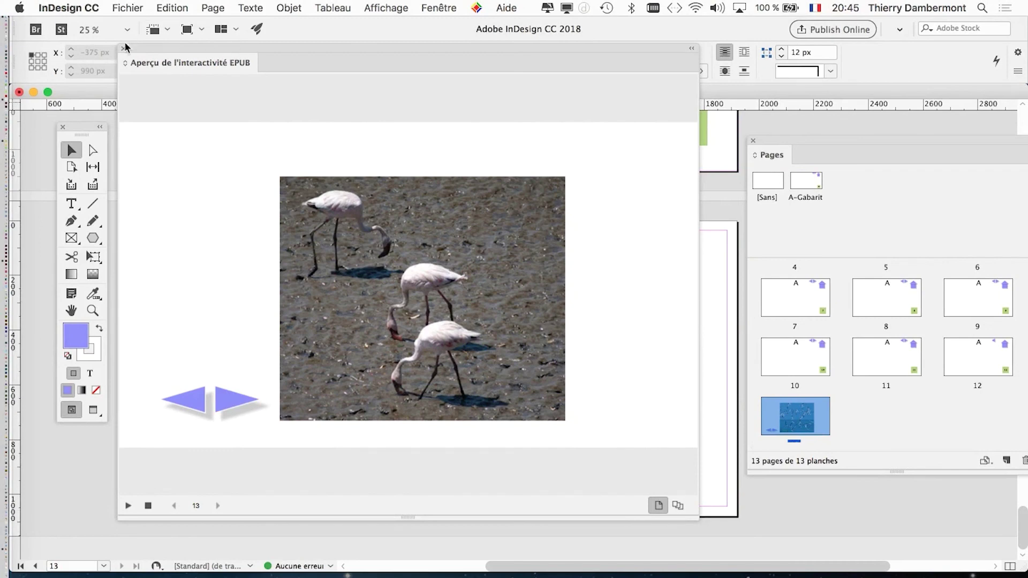
left_click(123, 48)
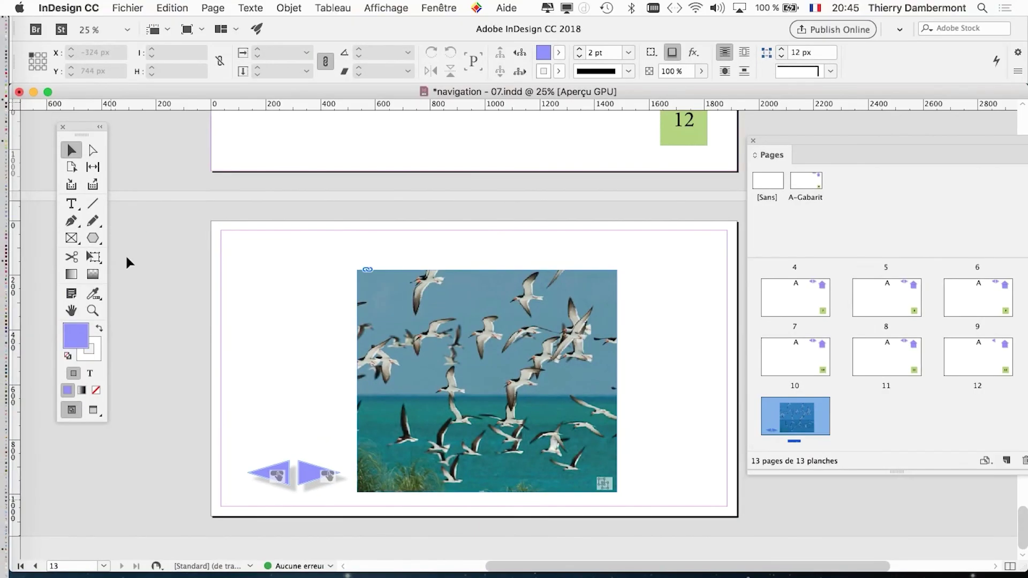
Start exporting the document in Flash Player (SWF) format as navigation - 07.swf in the navigation PDF folder
left_click(132, 6)
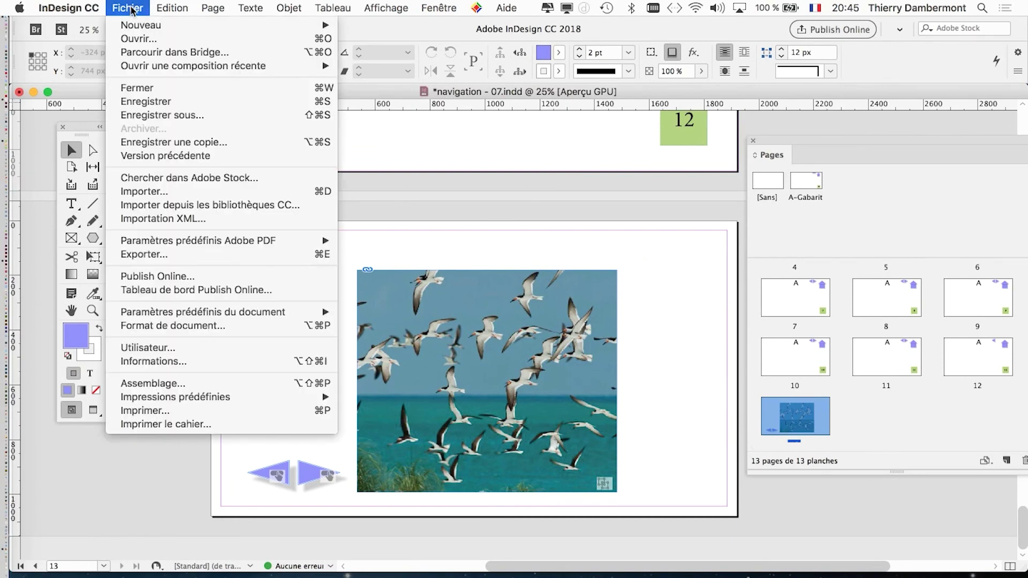
left_click(174, 254)
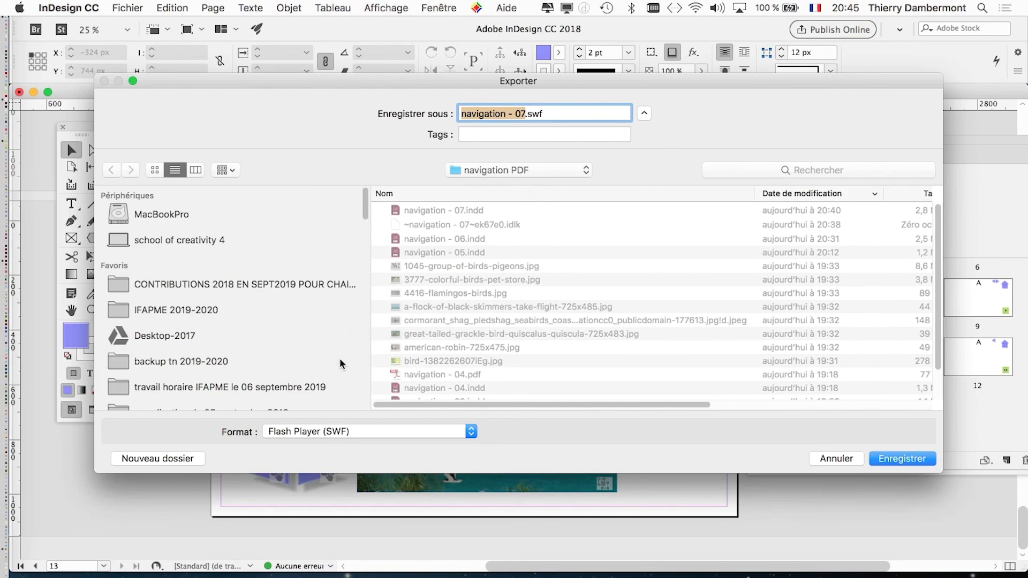
left_click(355, 433)
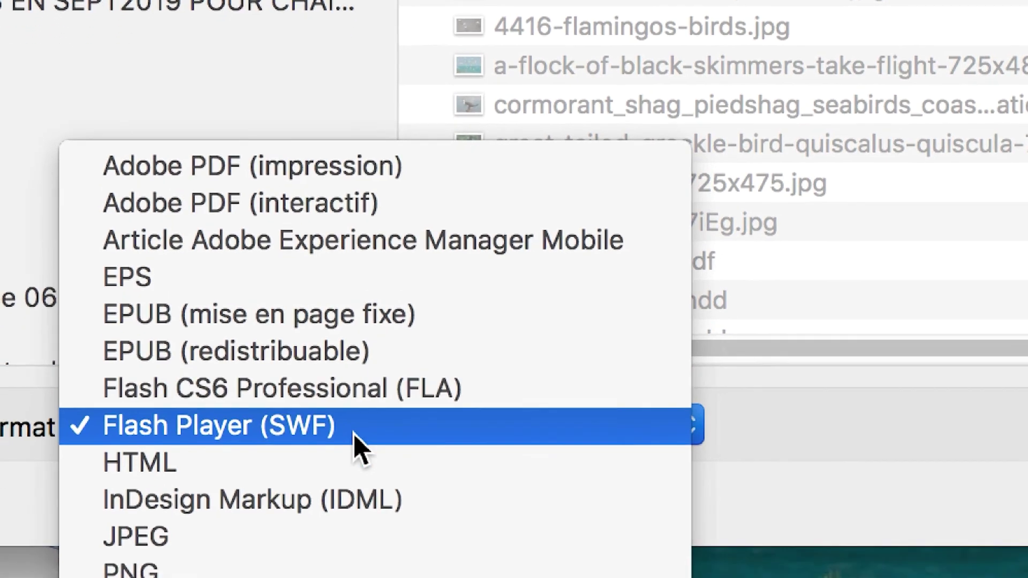
left_click(351, 432)
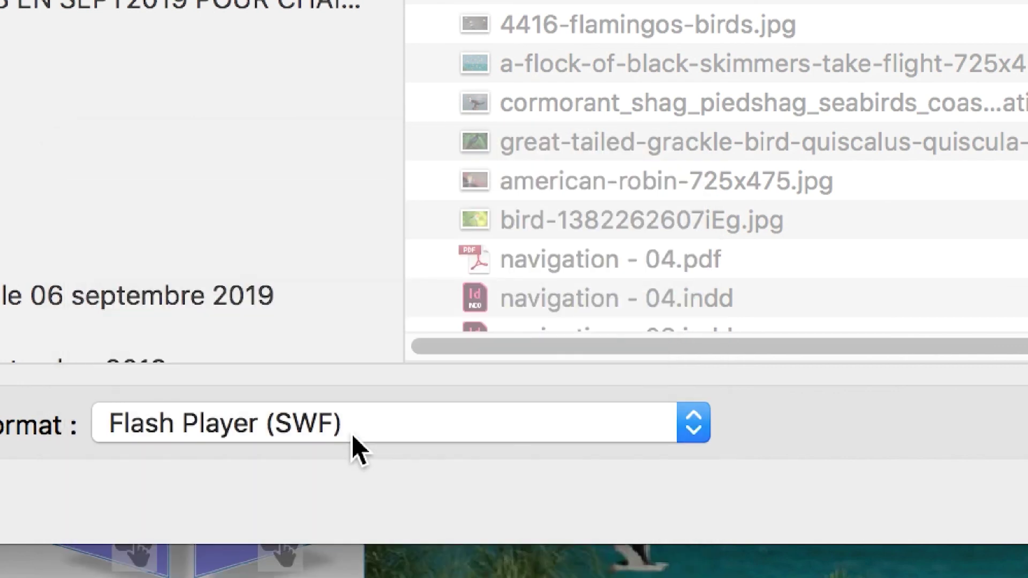
left_click(328, 435)
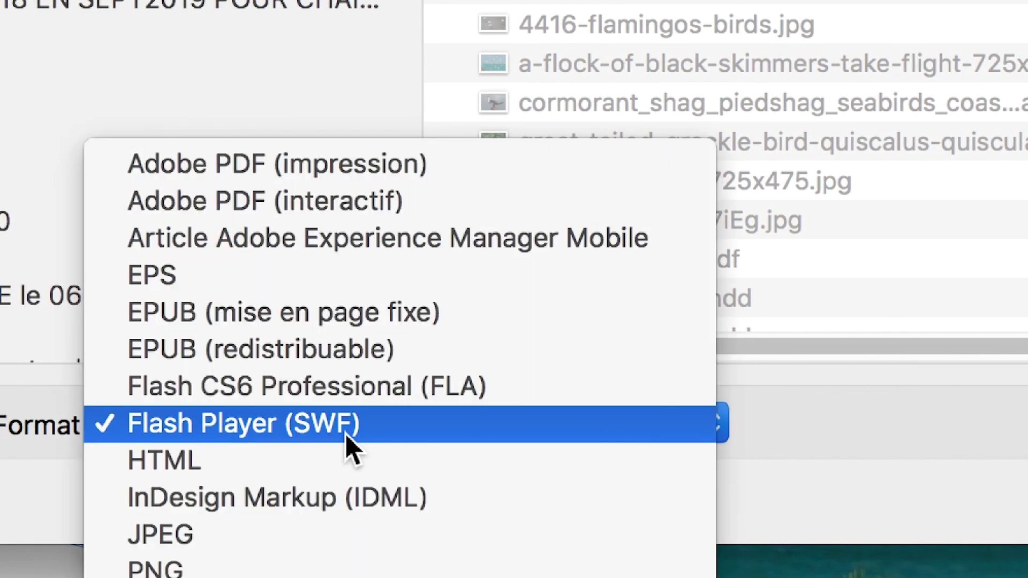
left_click(346, 435)
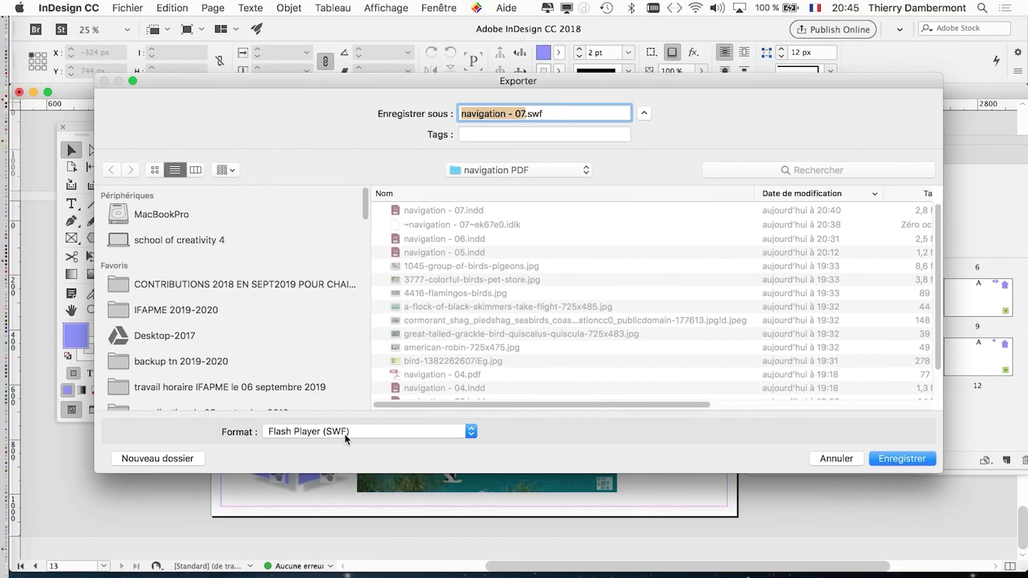
left_click(897, 460)
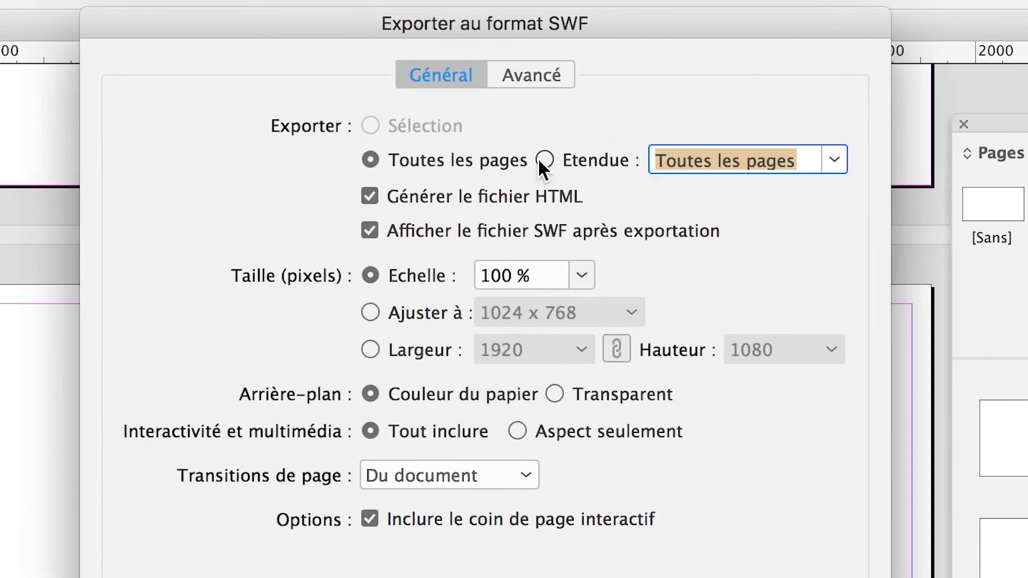
Limit the SWF export to page 13 and run it with the HTML file and display after export enabled
left_click(544, 158)
left_click(719, 160)
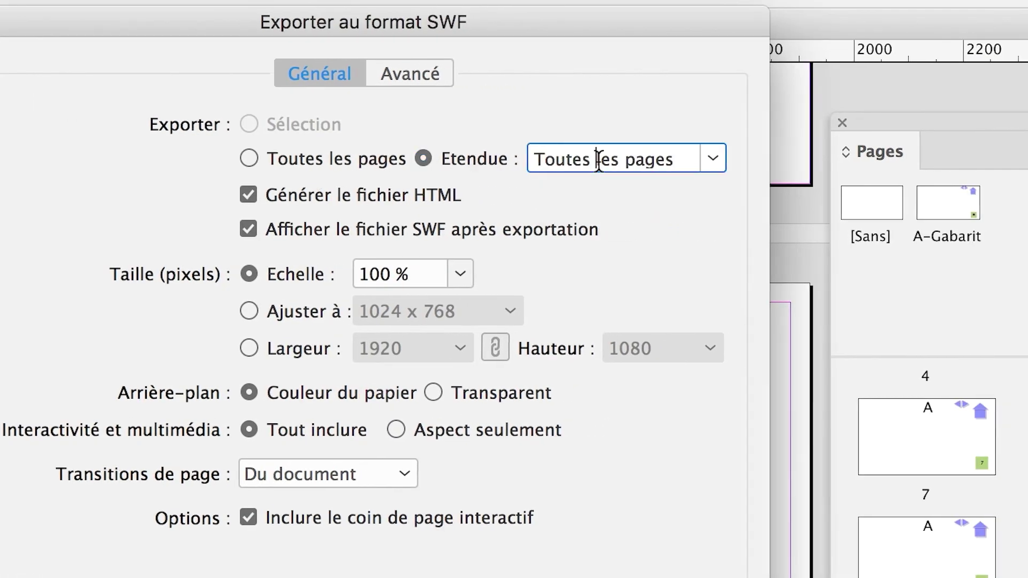
left_click_drag(621, 160, 404, 161)
type("13")
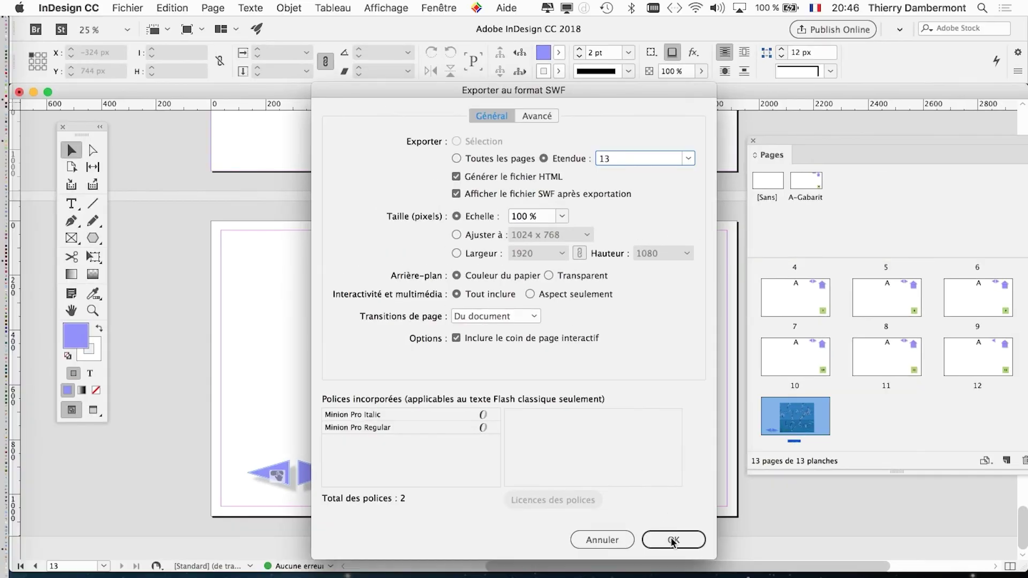
left_click(671, 540)
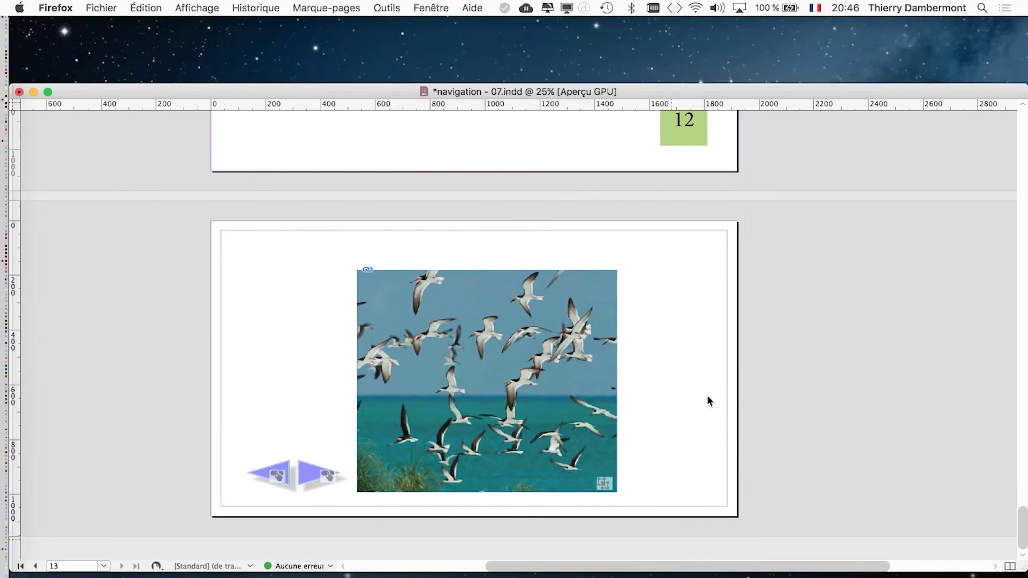